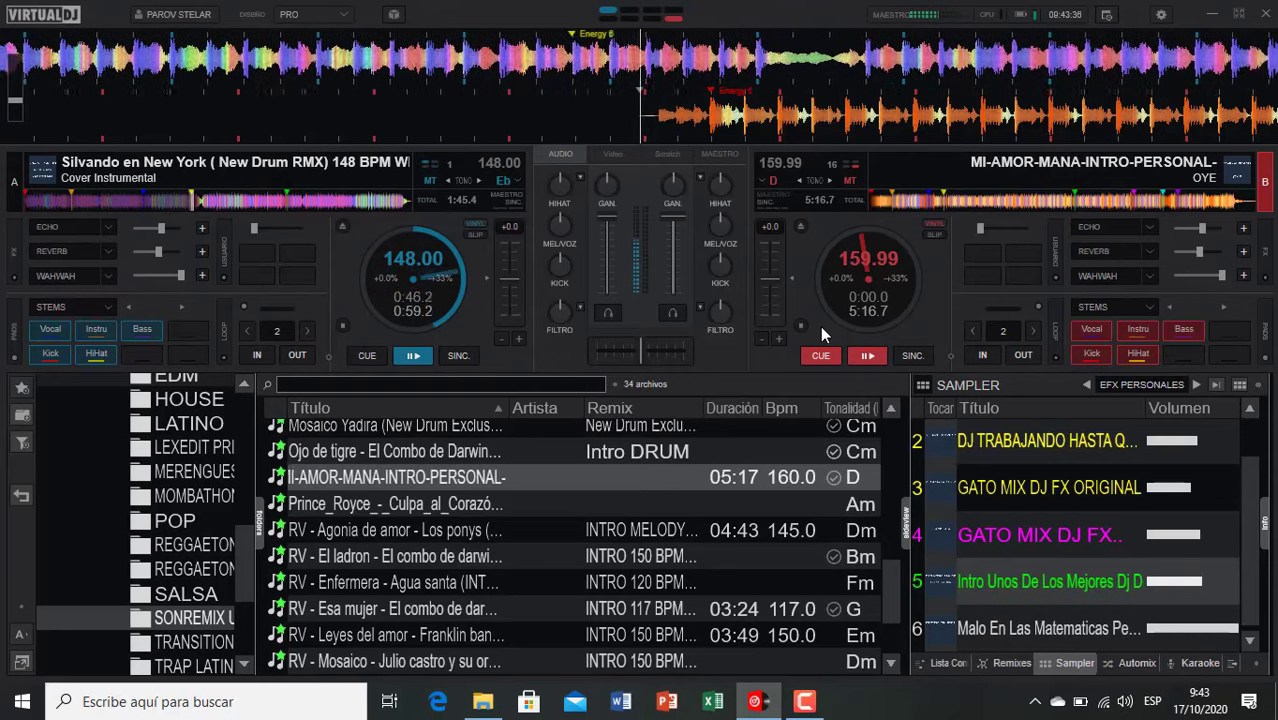
# Step: Apply Echo to deck A and switch playback to OYE-MI-AMOR-MANA-INTRO-PERSONAL on deck B
pyautogui.press('e')
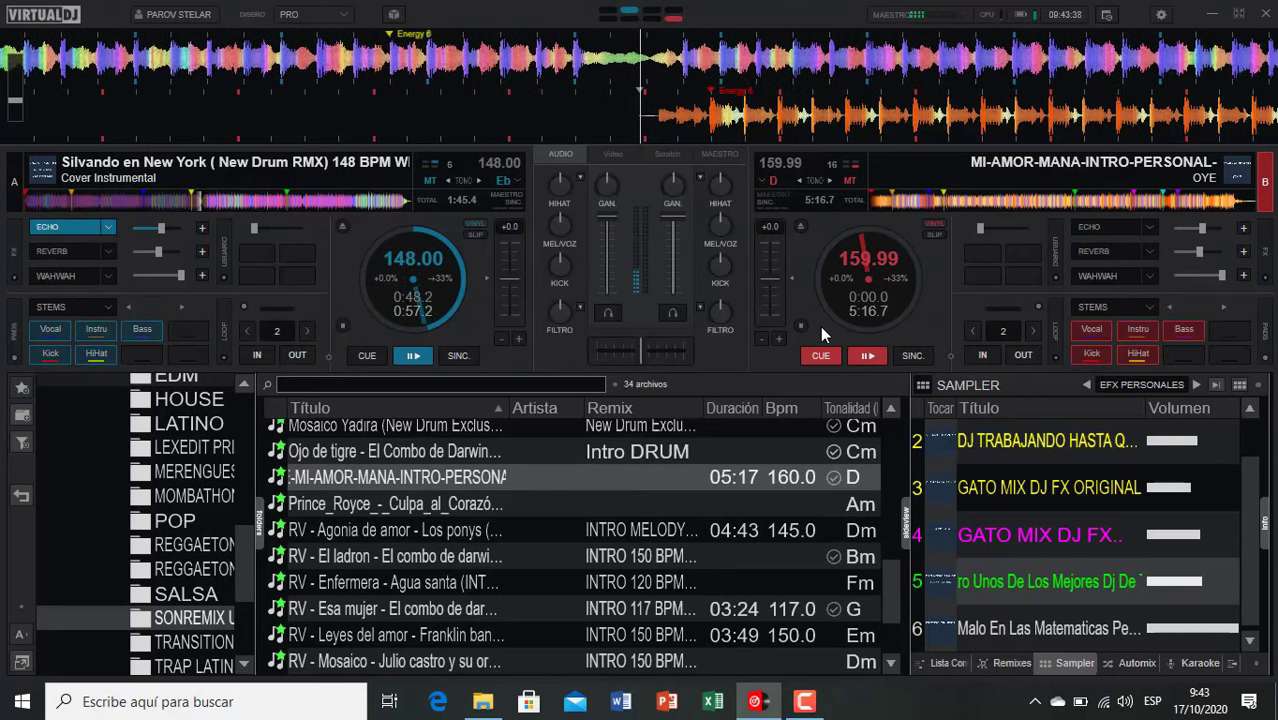
pyautogui.press('space')
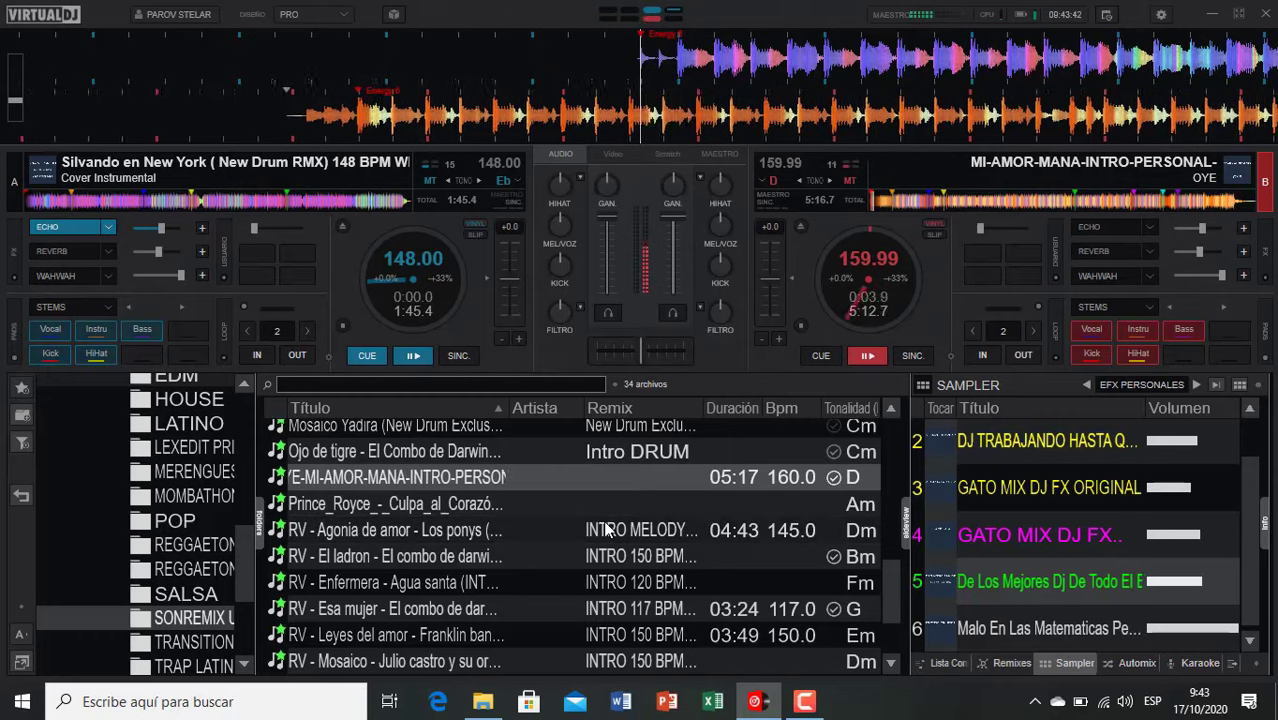
# Step: Load "RV - Agonia de amor - Los ponys" onto deck A and switch playback to it from deck B
pyautogui.scroll(-2, 605, 530)
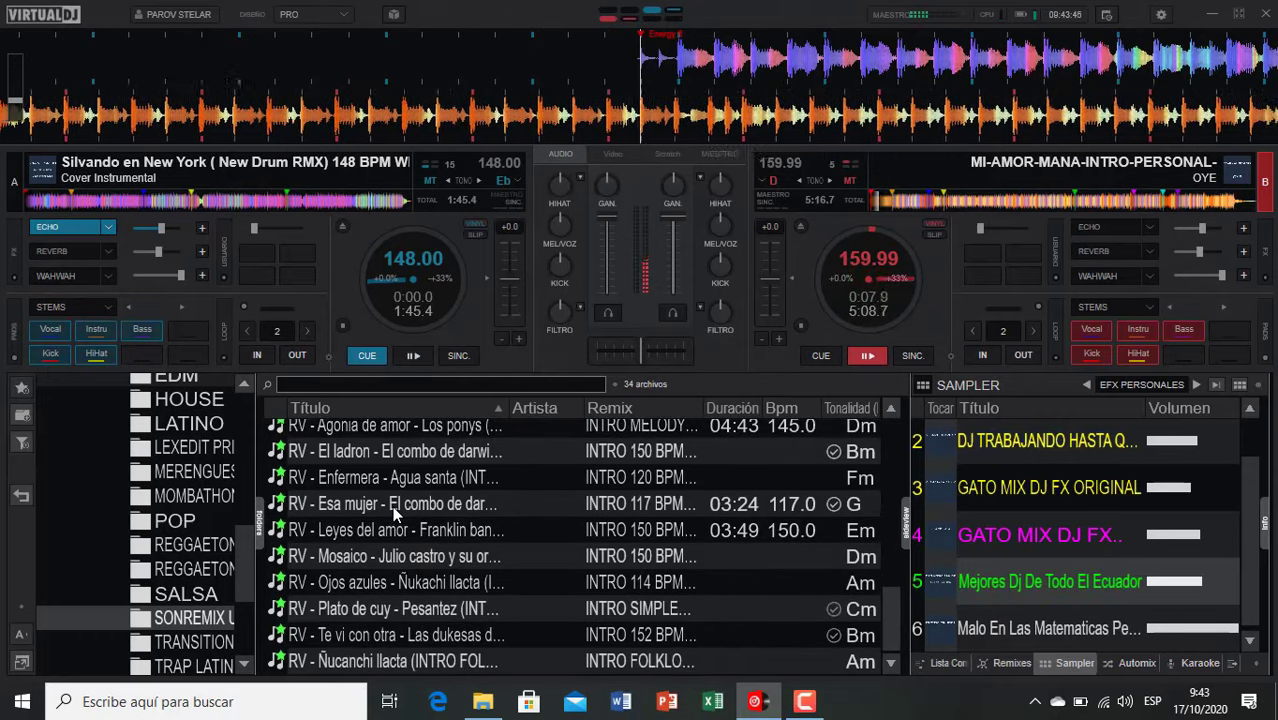
pyautogui.scroll(2, 395, 510)
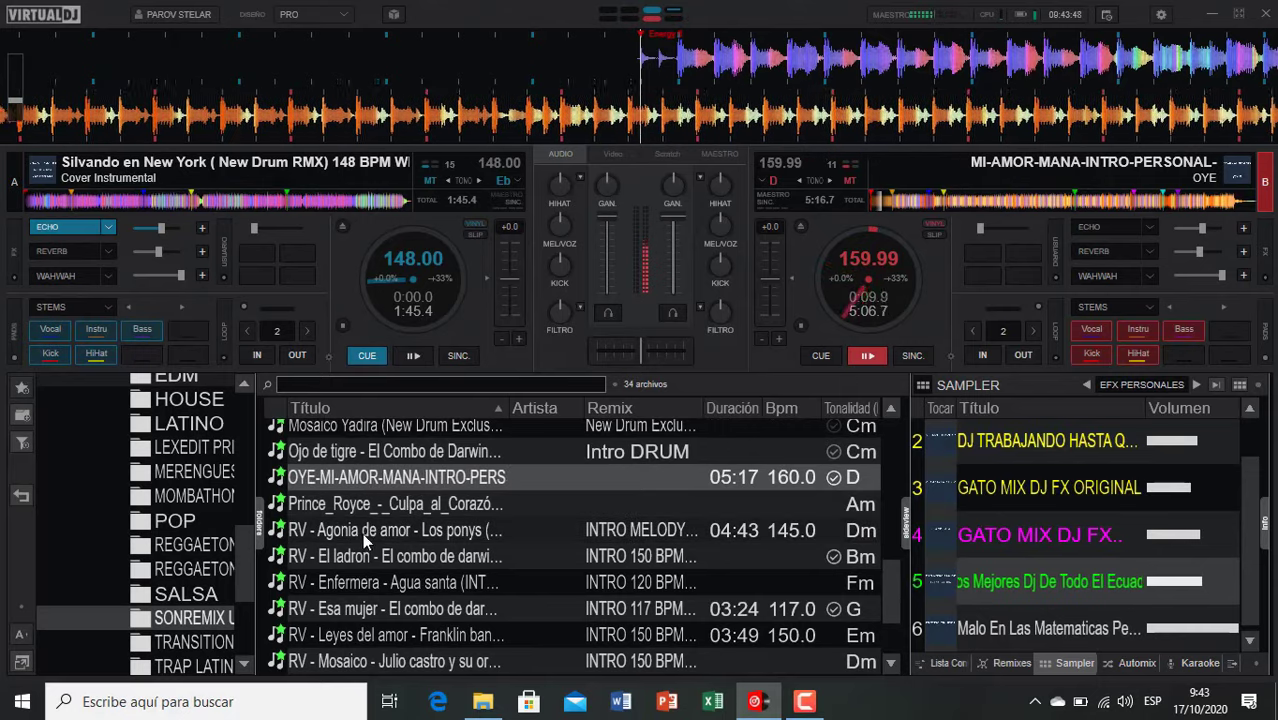
pyautogui.doubleClick(365, 531)
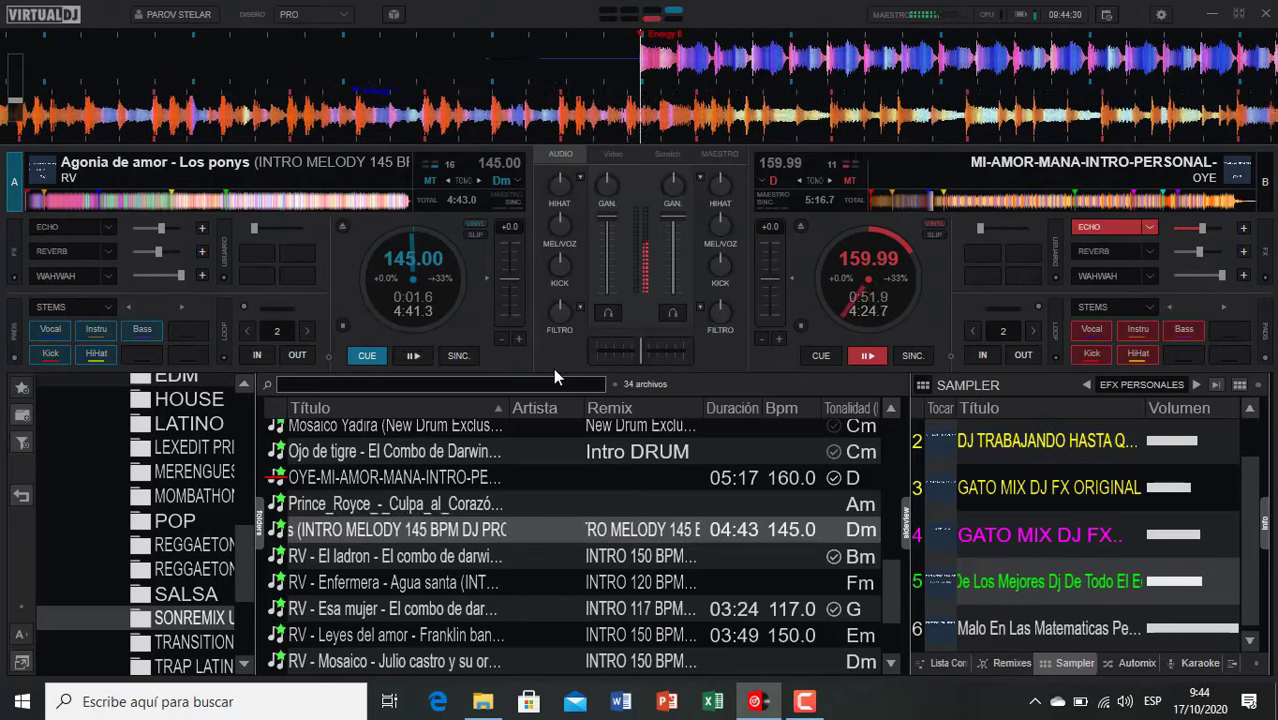
pyautogui.press('space')
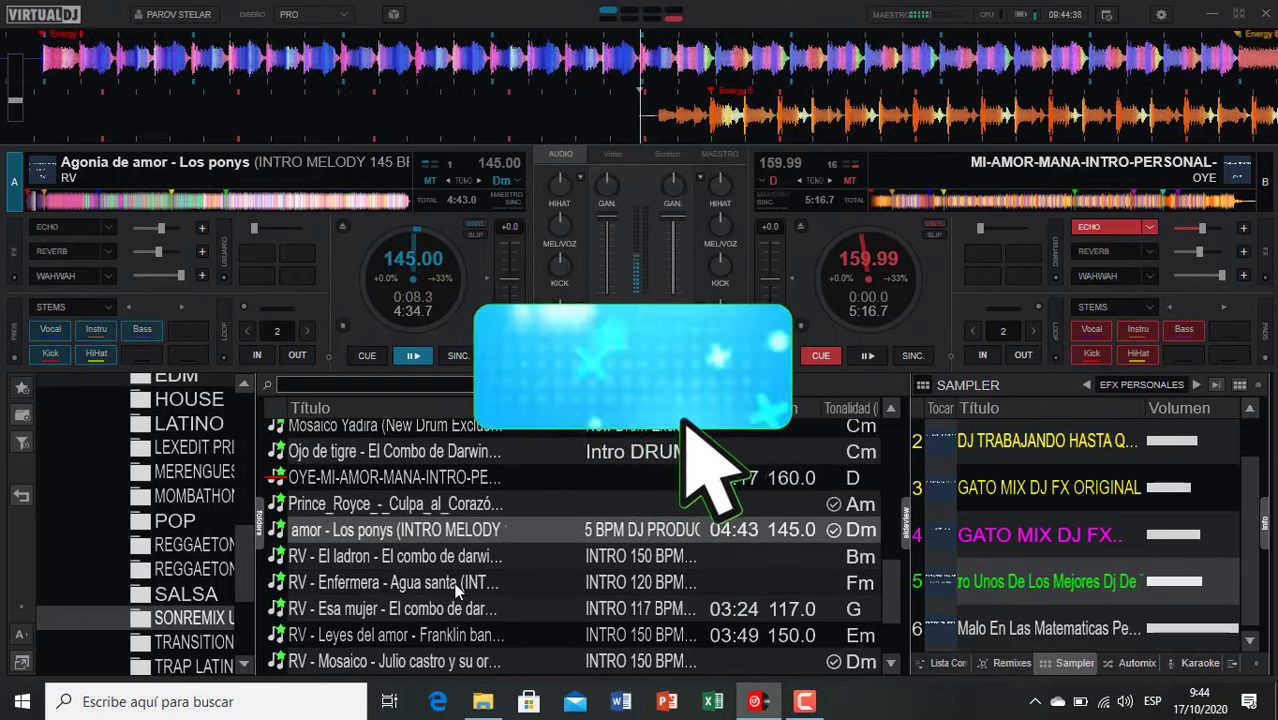
# Step: Load "RV - El ladron - El combo de darwin" onto deck B
pyautogui.click(443, 562)
pyautogui.doubleClick(441, 562)
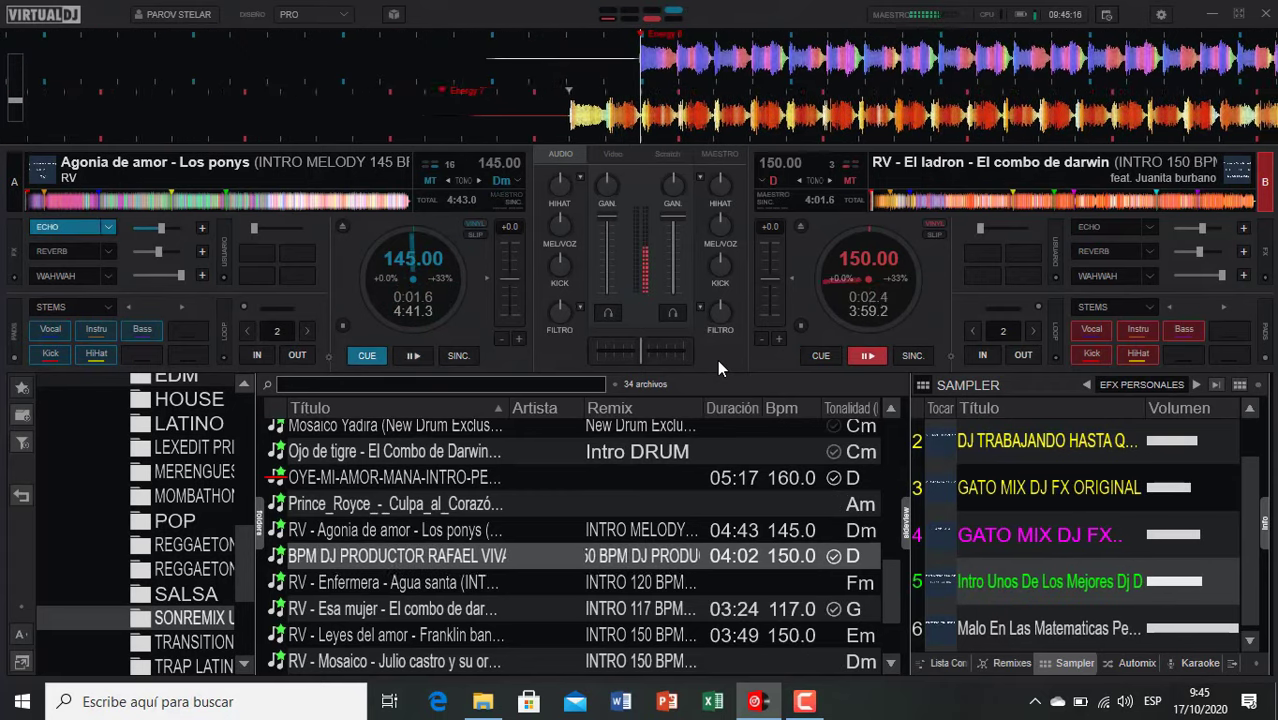
# Step: Load "RV - Enfermera - Agua santa" onto deck A and switch playback to it with Echo on deck B
pyautogui.doubleClick(530, 598)
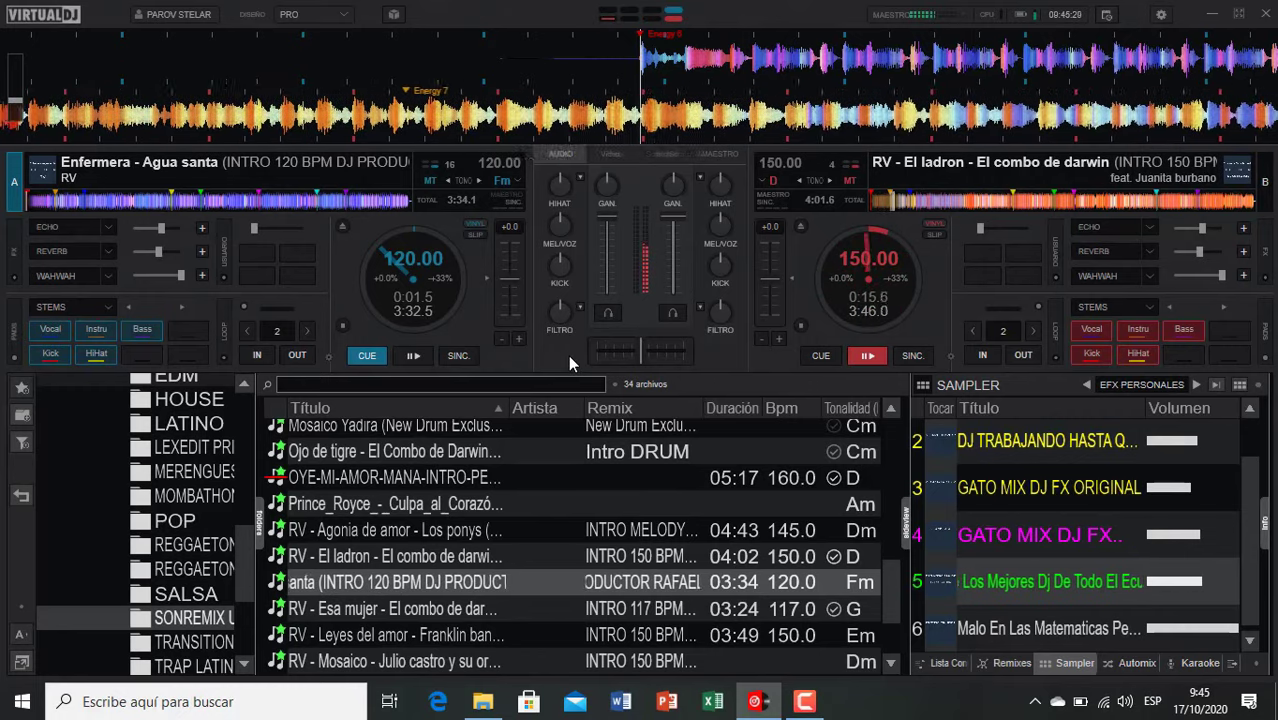
pyautogui.press('e')
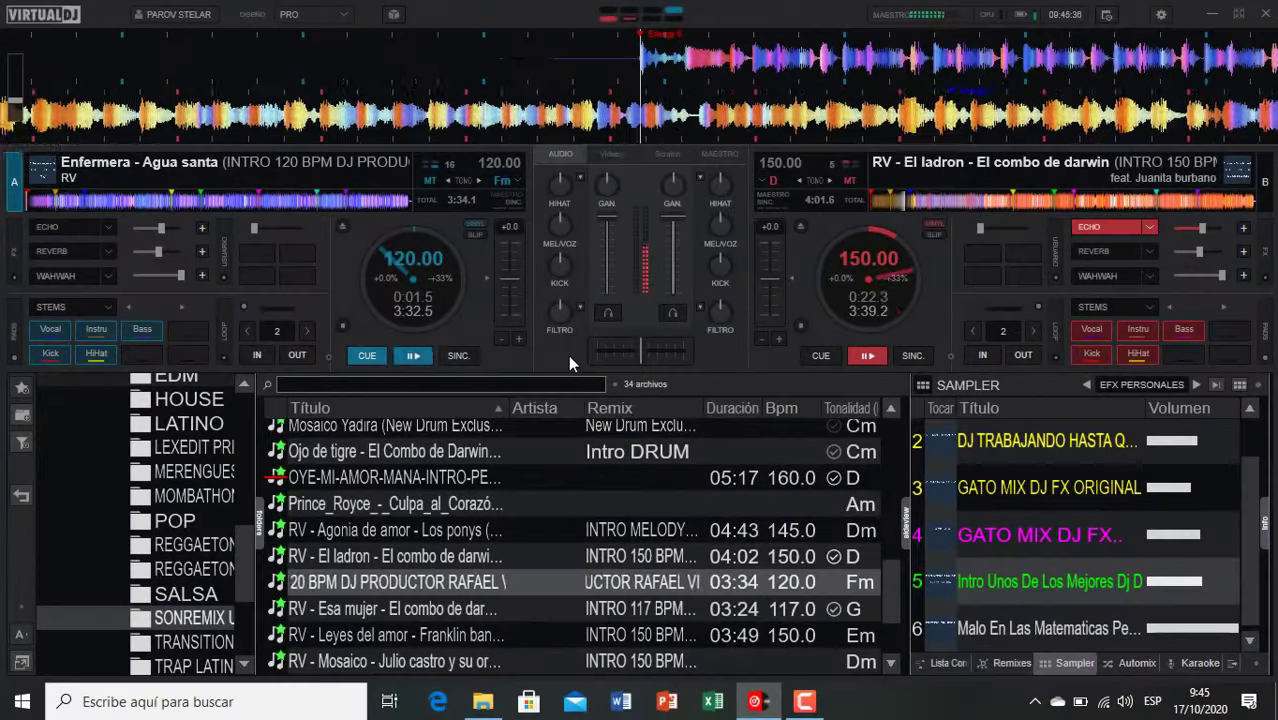
pyautogui.press('space')
pyautogui.press('c')
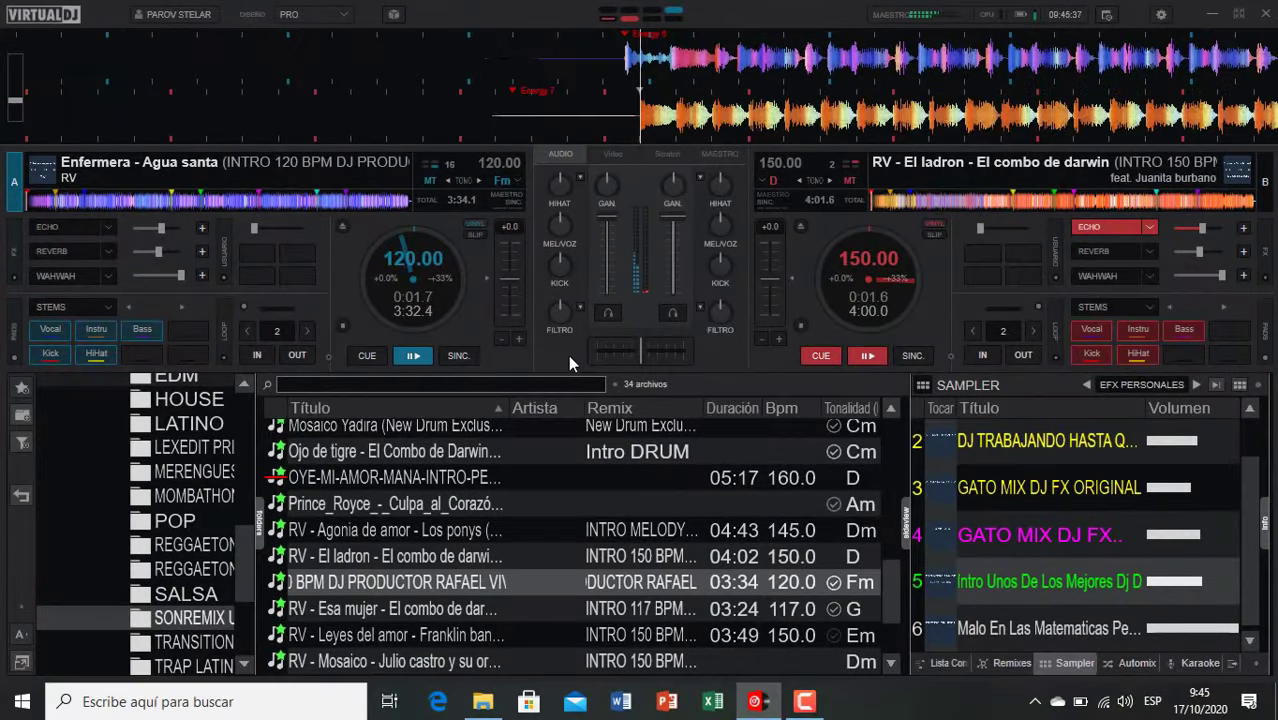
# Step: Load "RV - Esa mujer - El combo de darwin" onto deck B, turn off its headphone cue and switch playback to it
pyautogui.doubleClick(330, 608)
pyautogui.click(672, 314)
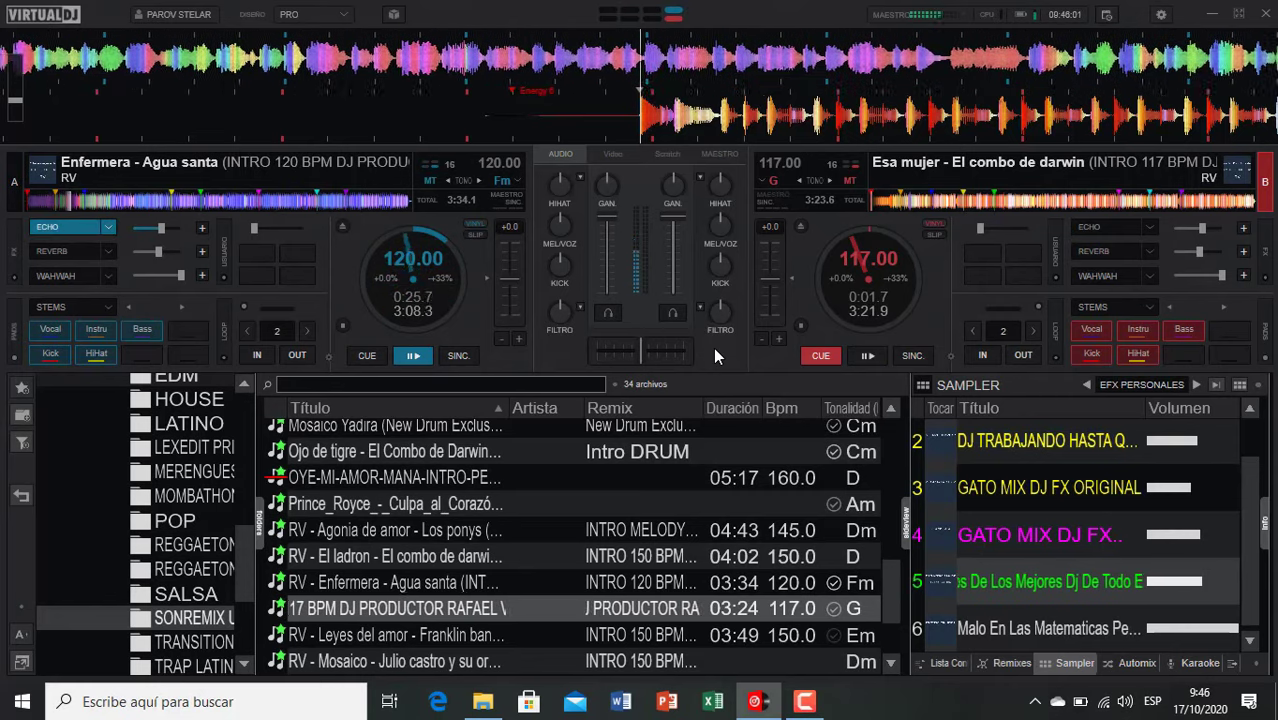
pyautogui.press('space')
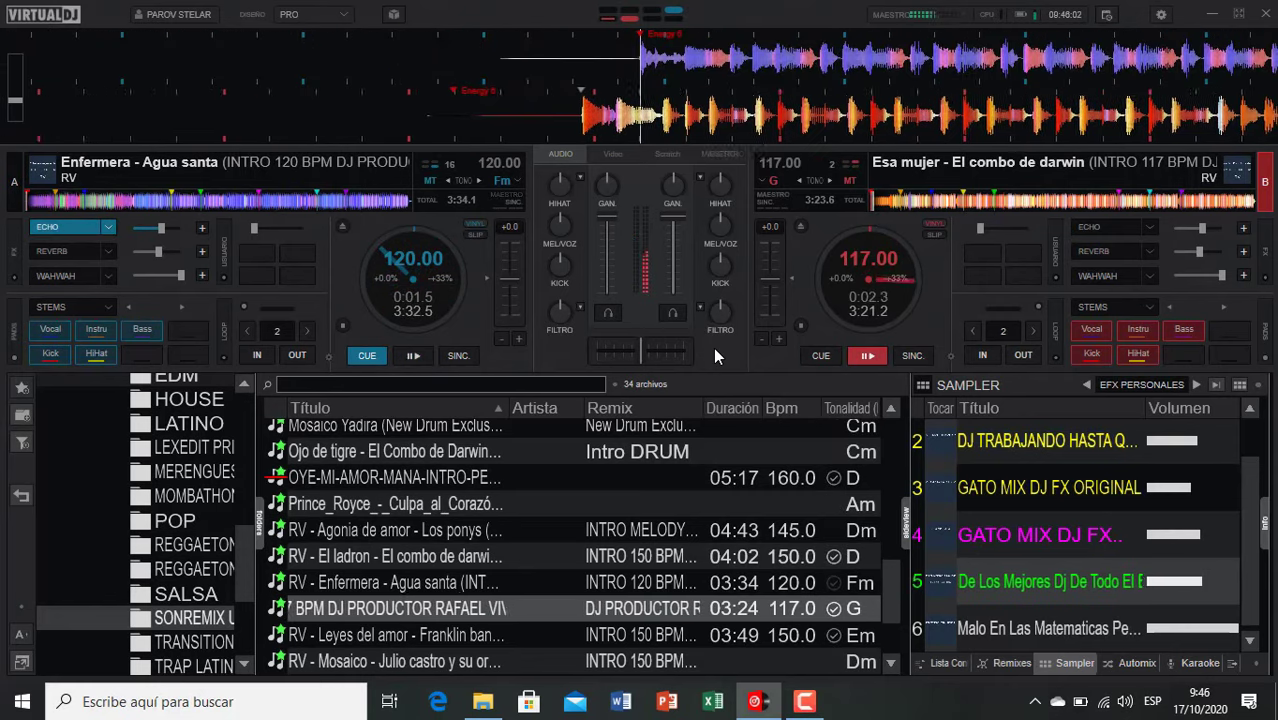
# Step: Load "RV - Leyes del amor - Franklin band" onto deck A and switch playback to it with Echo on deck B
pyautogui.doubleClick(375, 634)
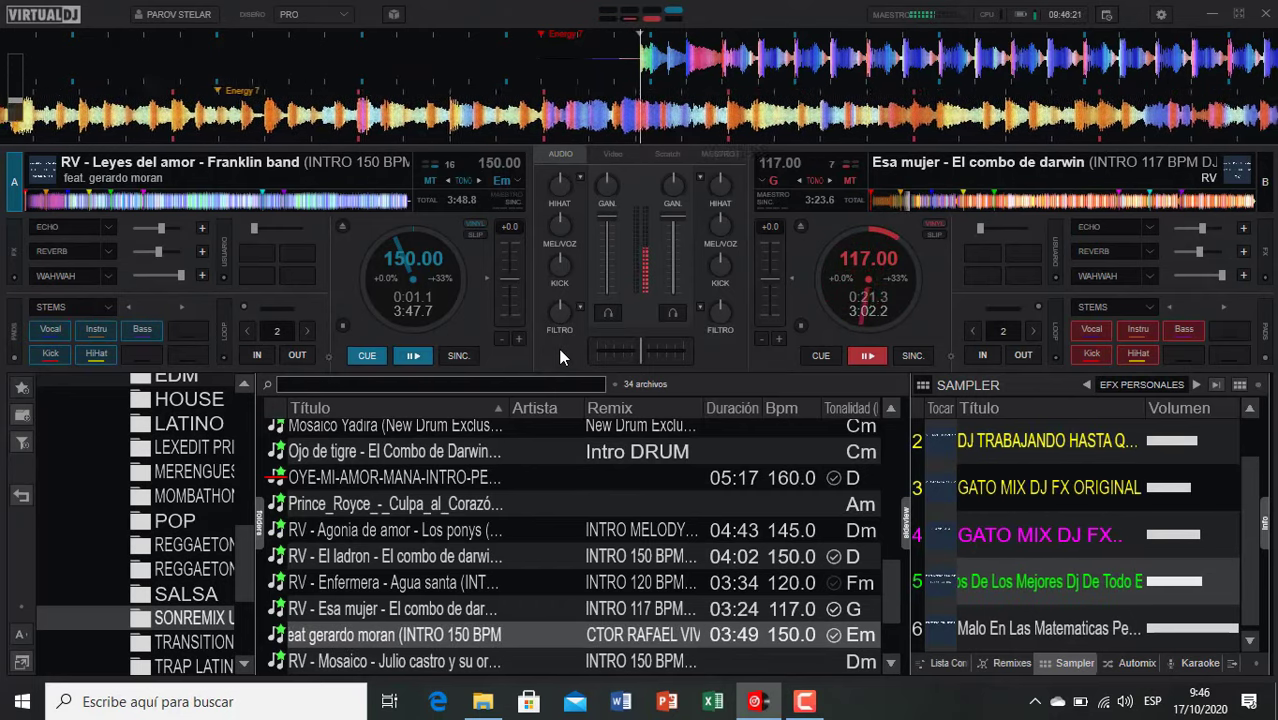
pyautogui.press('e')
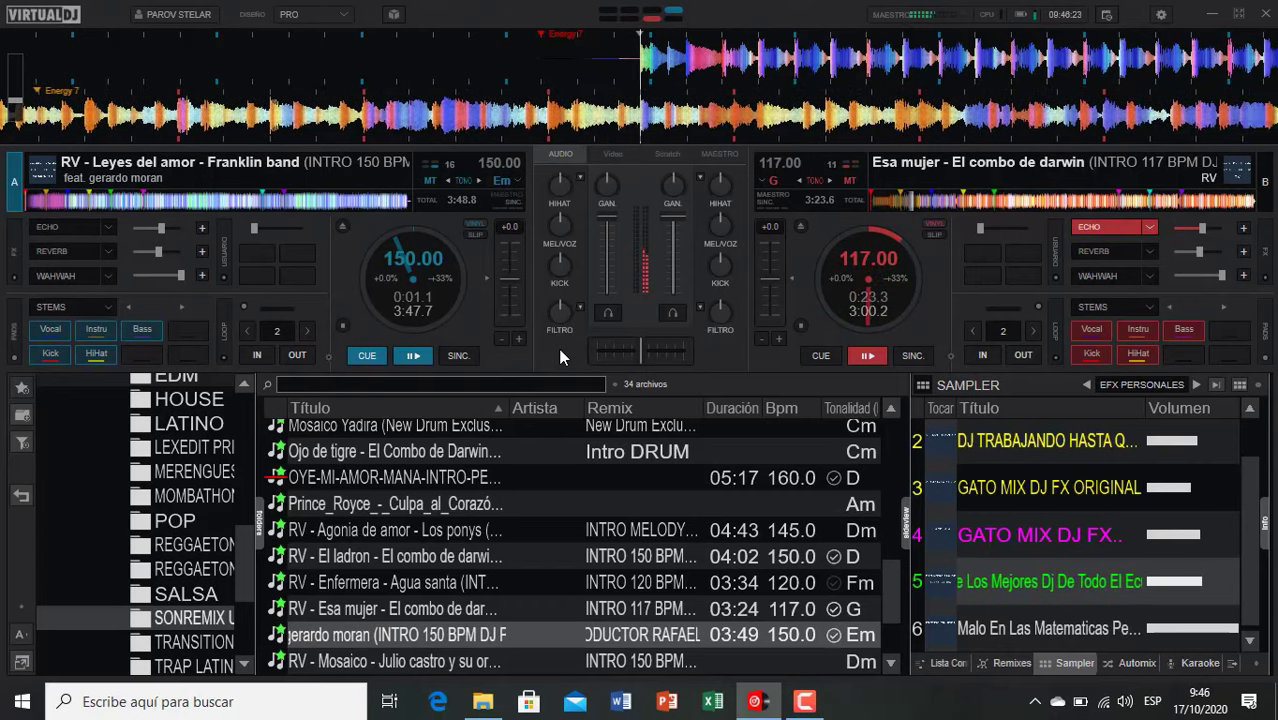
pyautogui.press('e')
pyautogui.press('e')
pyautogui.press('space')
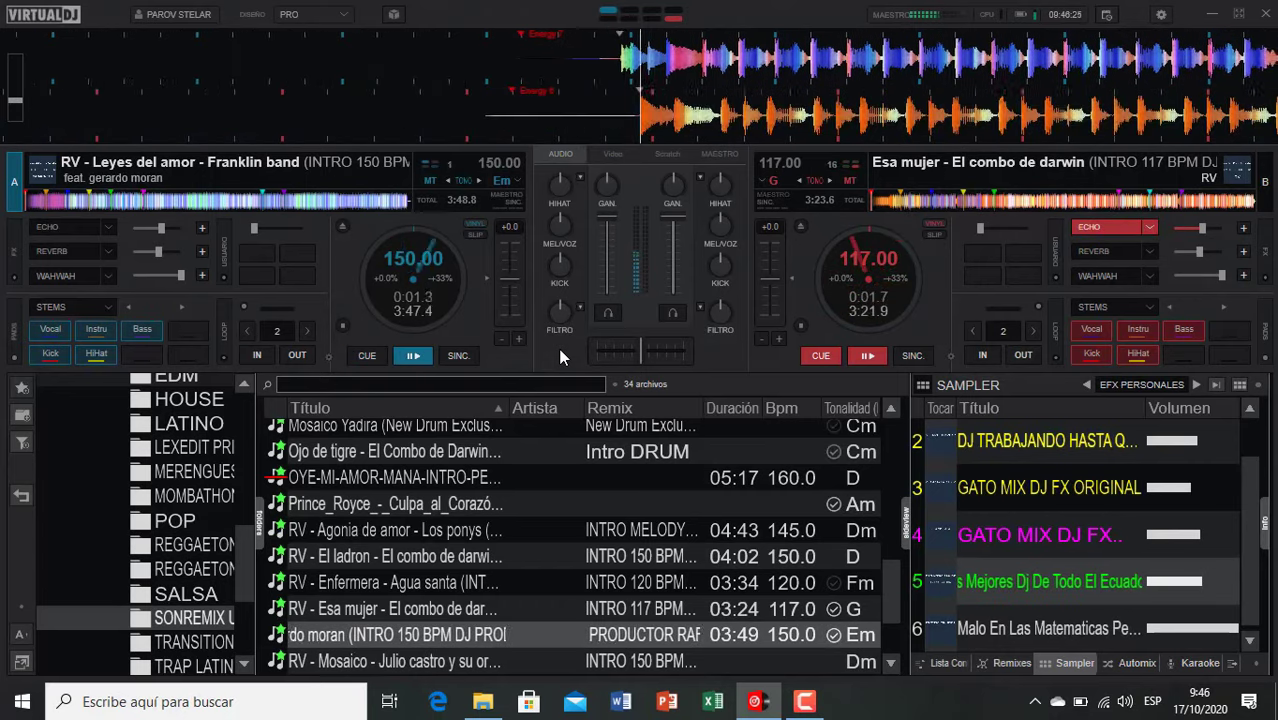
# Step: Load "RV - Mosaico - Julio castro y su orquesta" onto deck B, turn off its headphone cue and switch playback to it
pyautogui.scroll(-2, 500, 604)
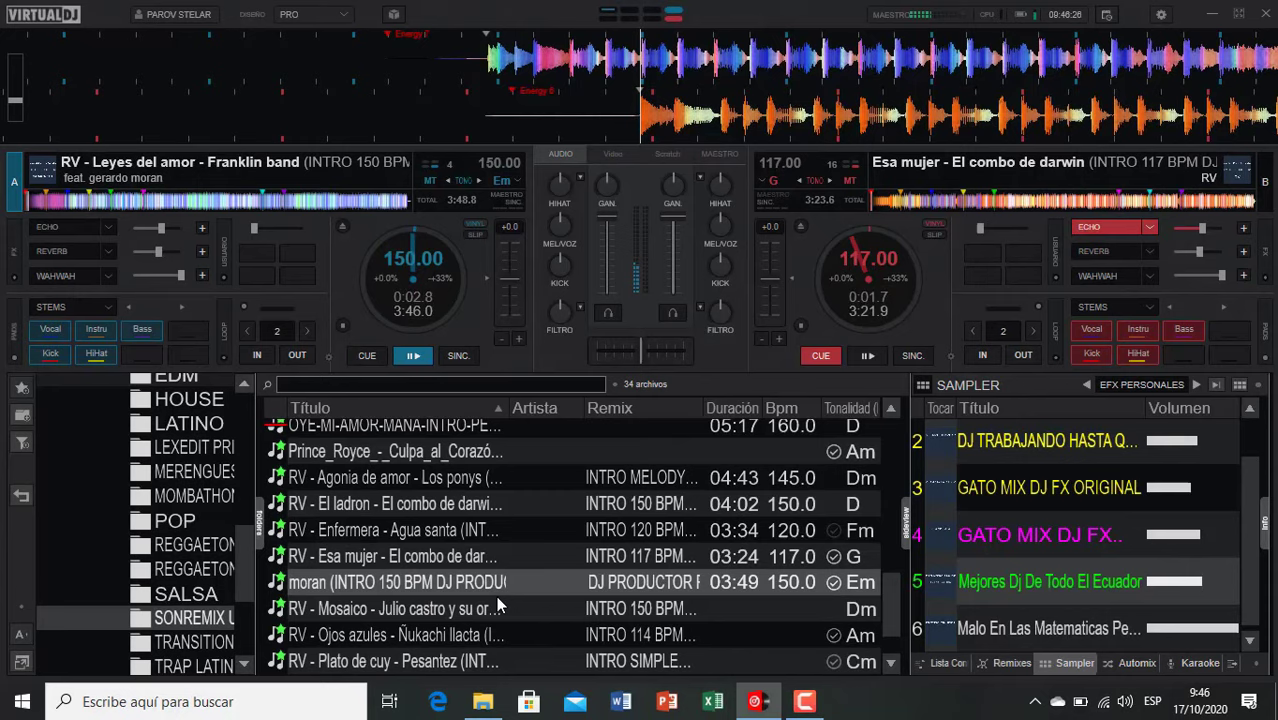
pyautogui.doubleClick(420, 610)
pyautogui.click(672, 313)
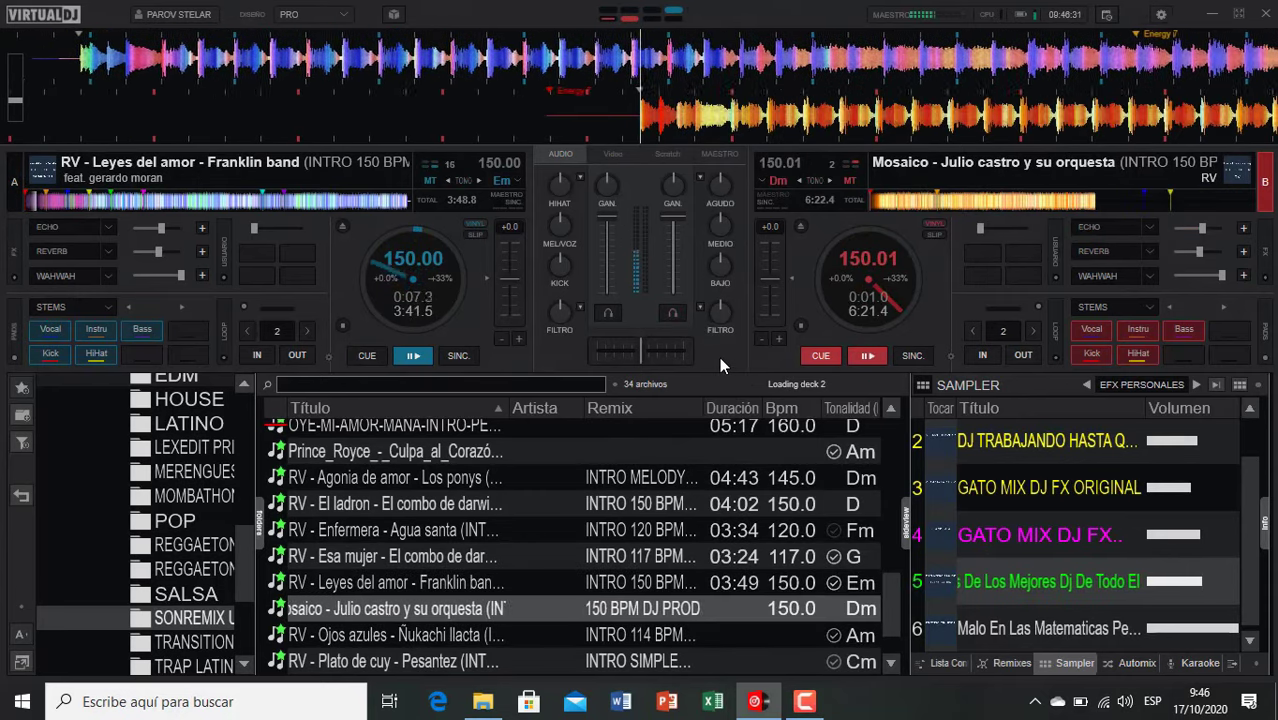
pyautogui.scroll(-2, 541, 526)
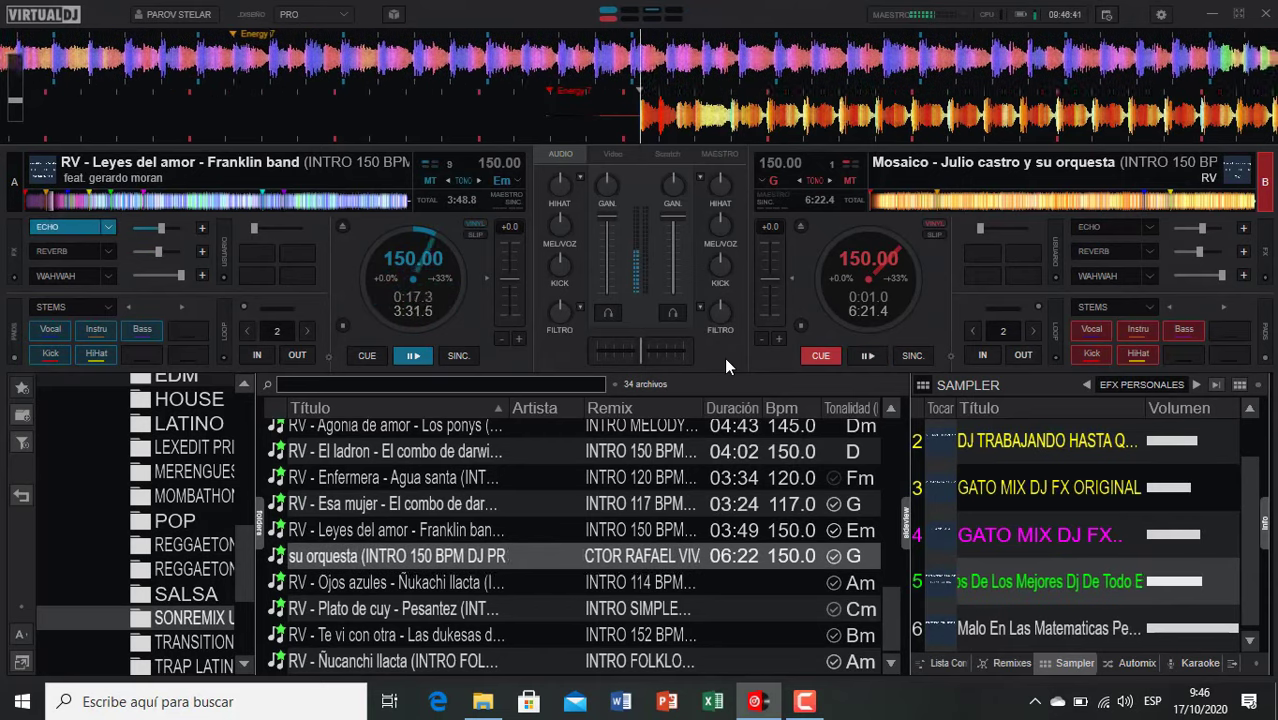
pyautogui.press('space')
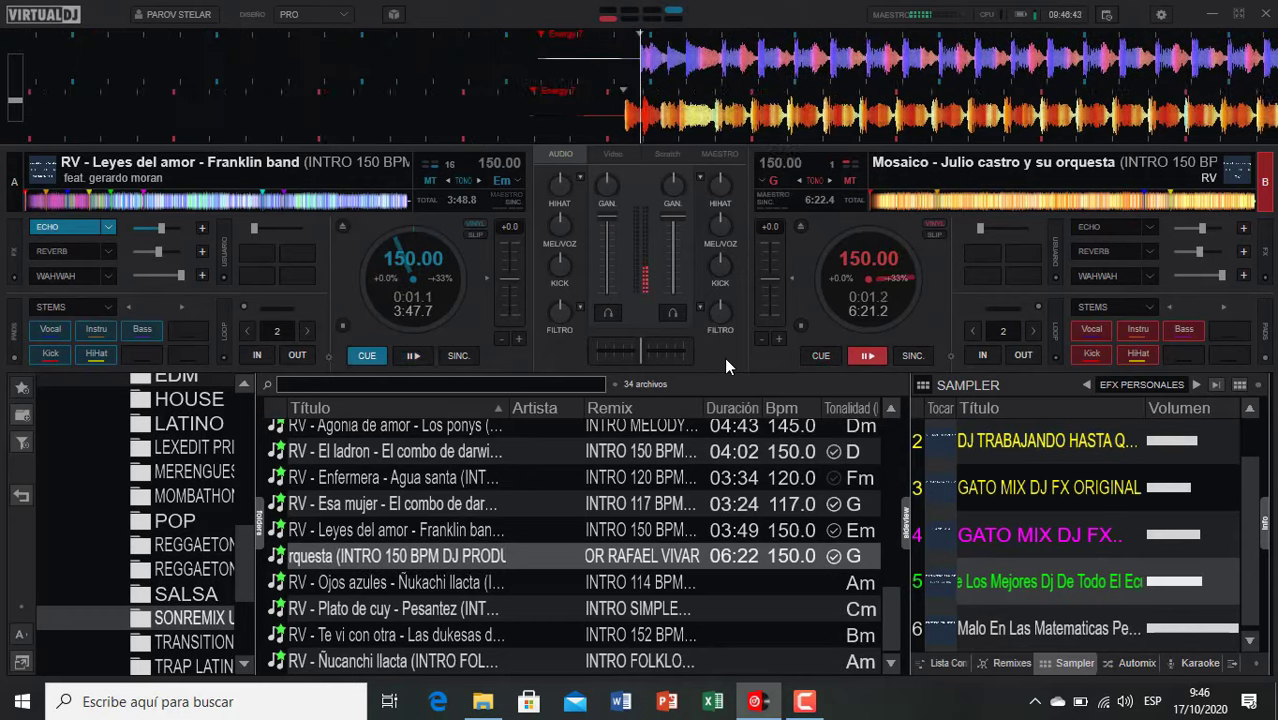
# Step: Load "RV - Plato de cuy - Pesantez" onto deck A and switch playback to it with Echo on deck B
pyautogui.doubleClick(384, 582)
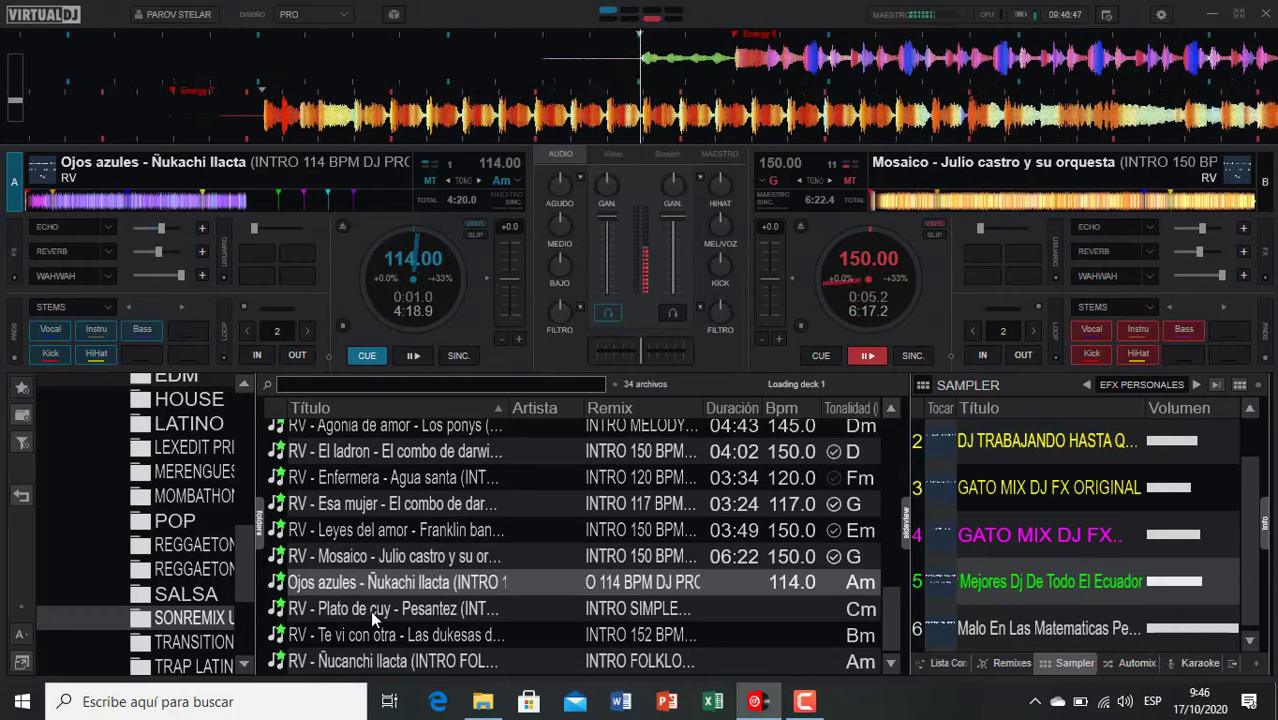
pyautogui.doubleClick(370, 610)
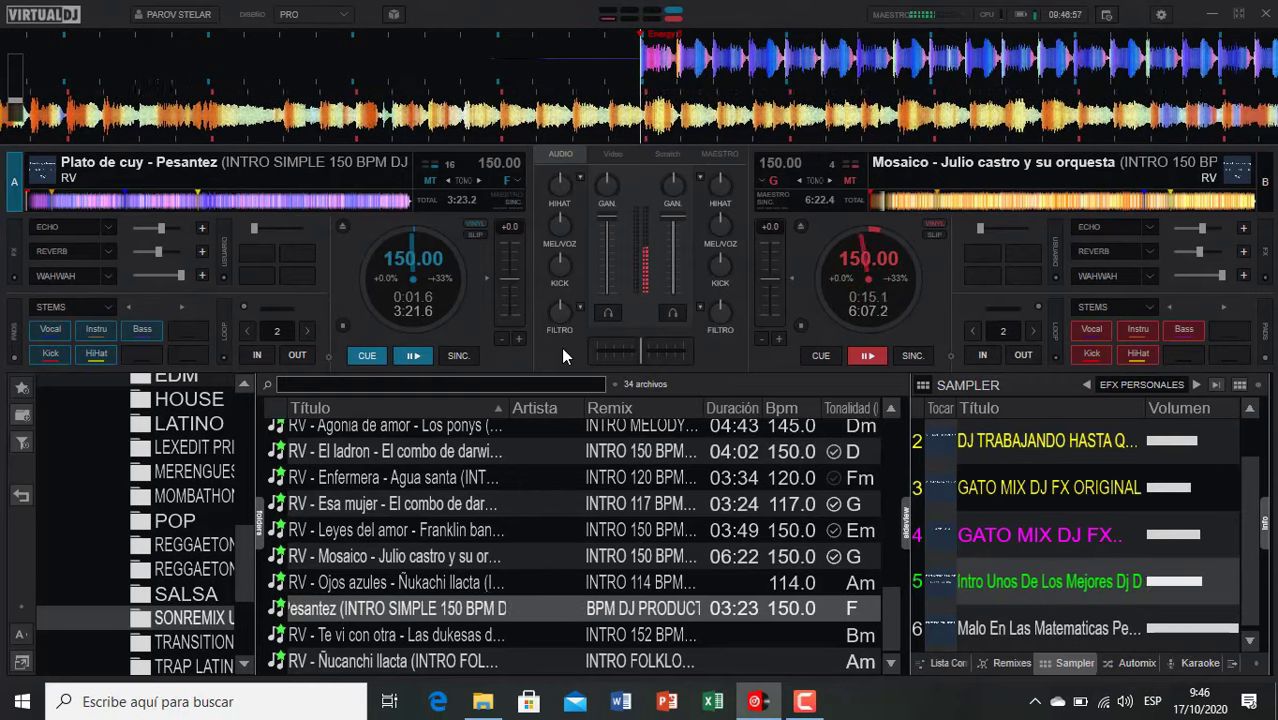
pyautogui.press('e')
pyautogui.press('space')
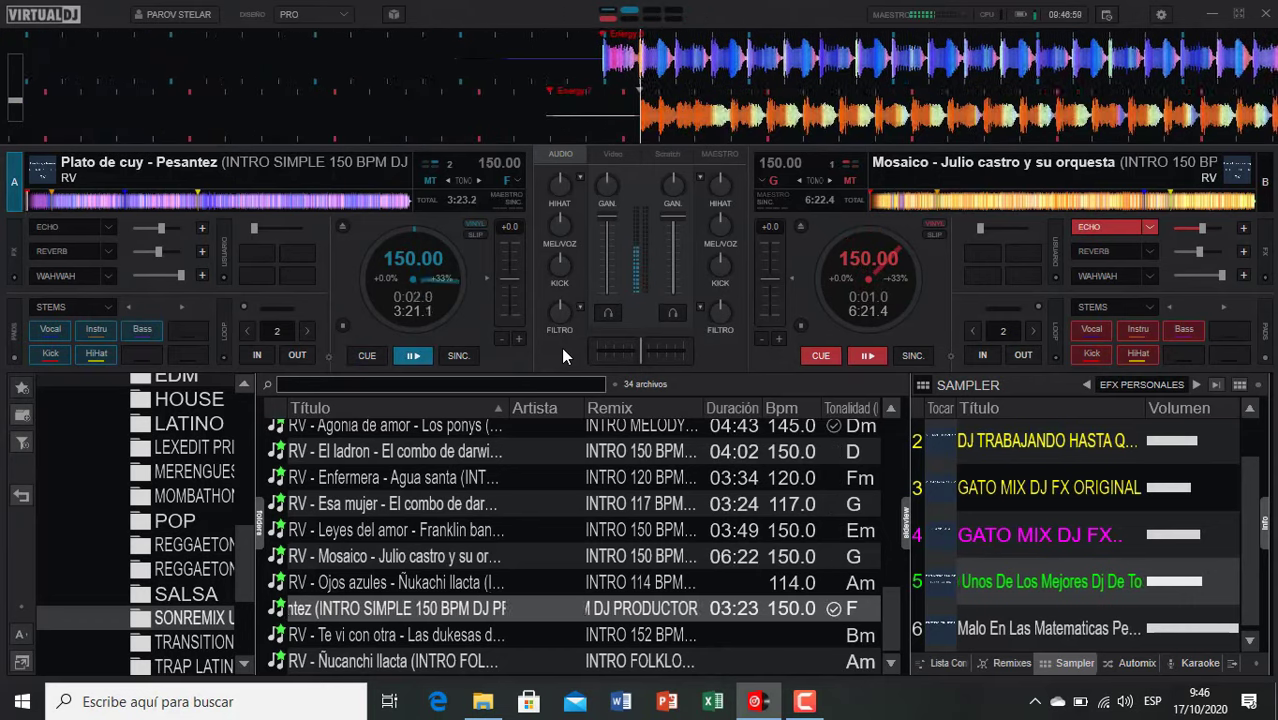
# Step: Load "RV - Te vi con otra - Las dukesas del ritmo" onto deck B without headphone cue and switch playback to it with Echo on deck A
pyautogui.doubleClick(411, 635)
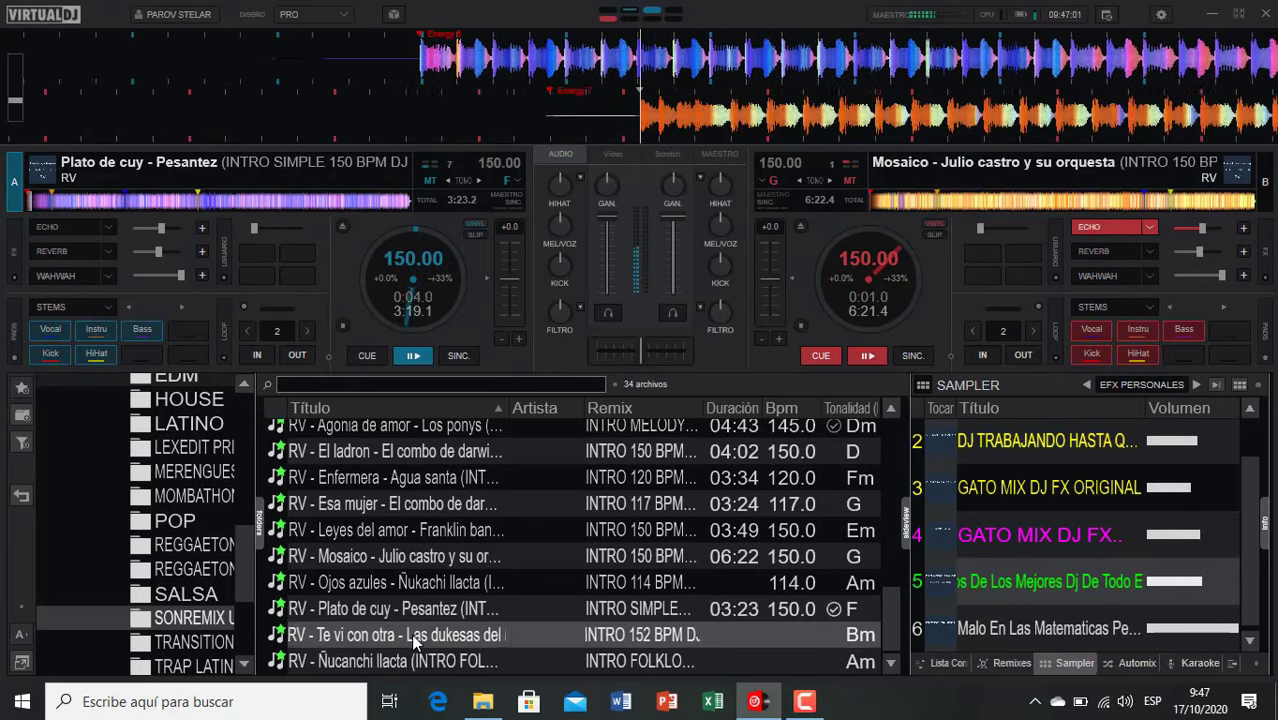
pyautogui.click(684, 314)
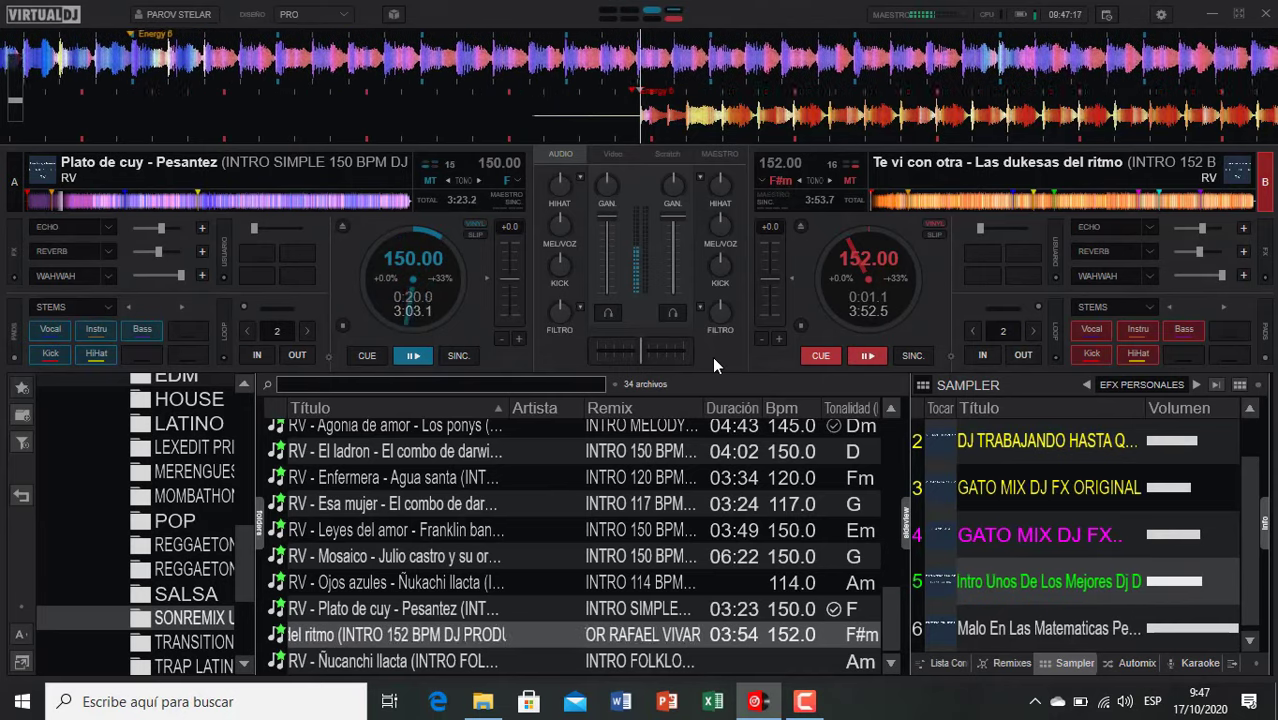
pyautogui.press('e')
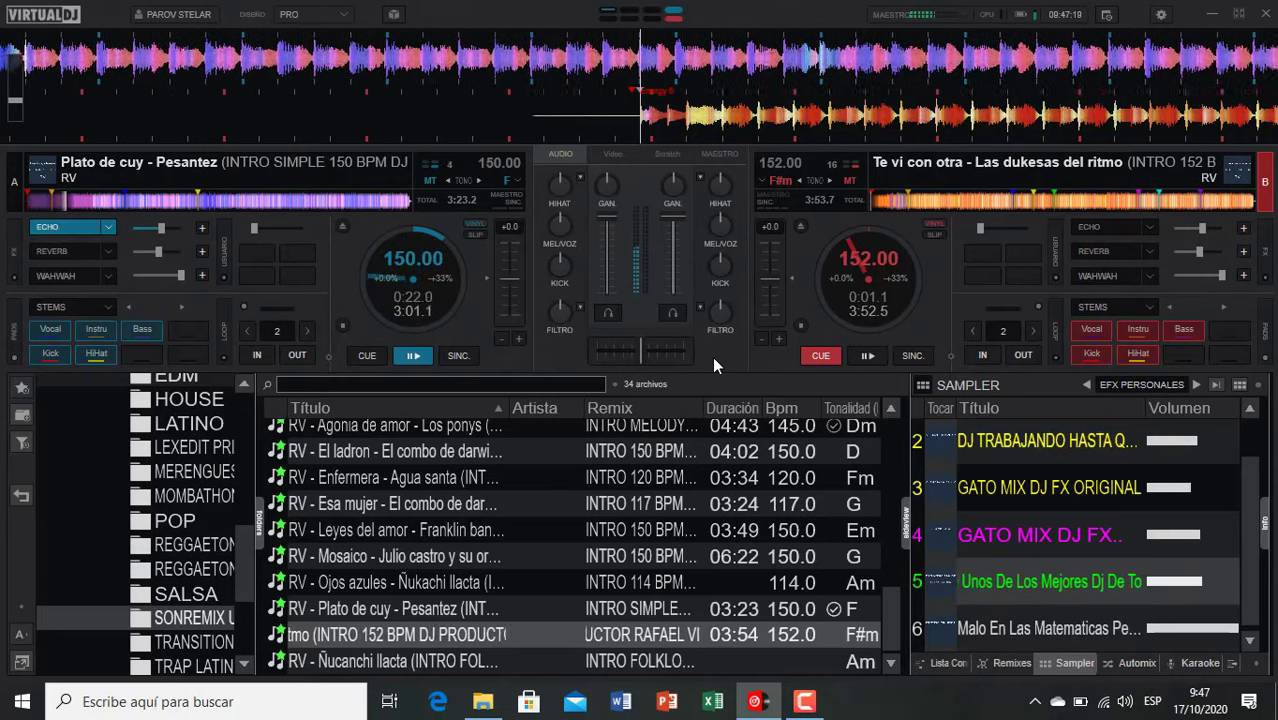
pyautogui.press('space')
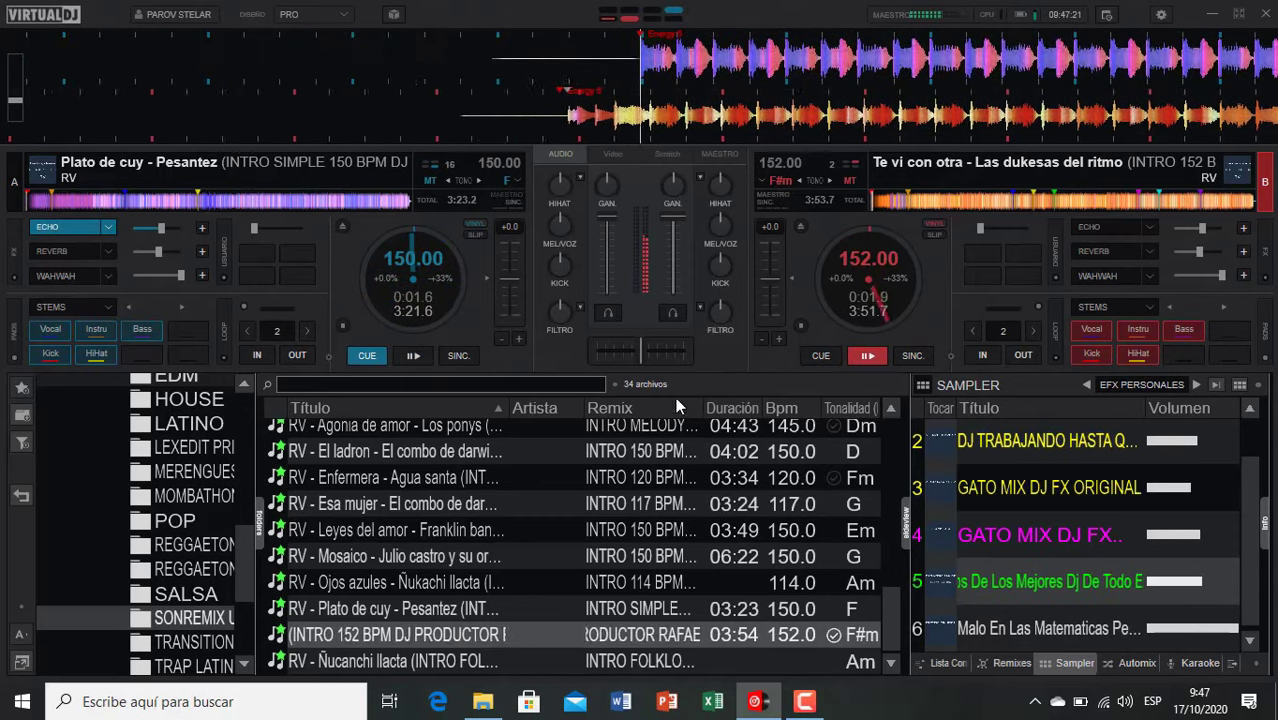
# Step: Load "RV - Ñucanchi llacta" onto deck A and replace it with "Ojo de tigre - El Combo de Darwin"
pyautogui.doubleClick(396, 659)
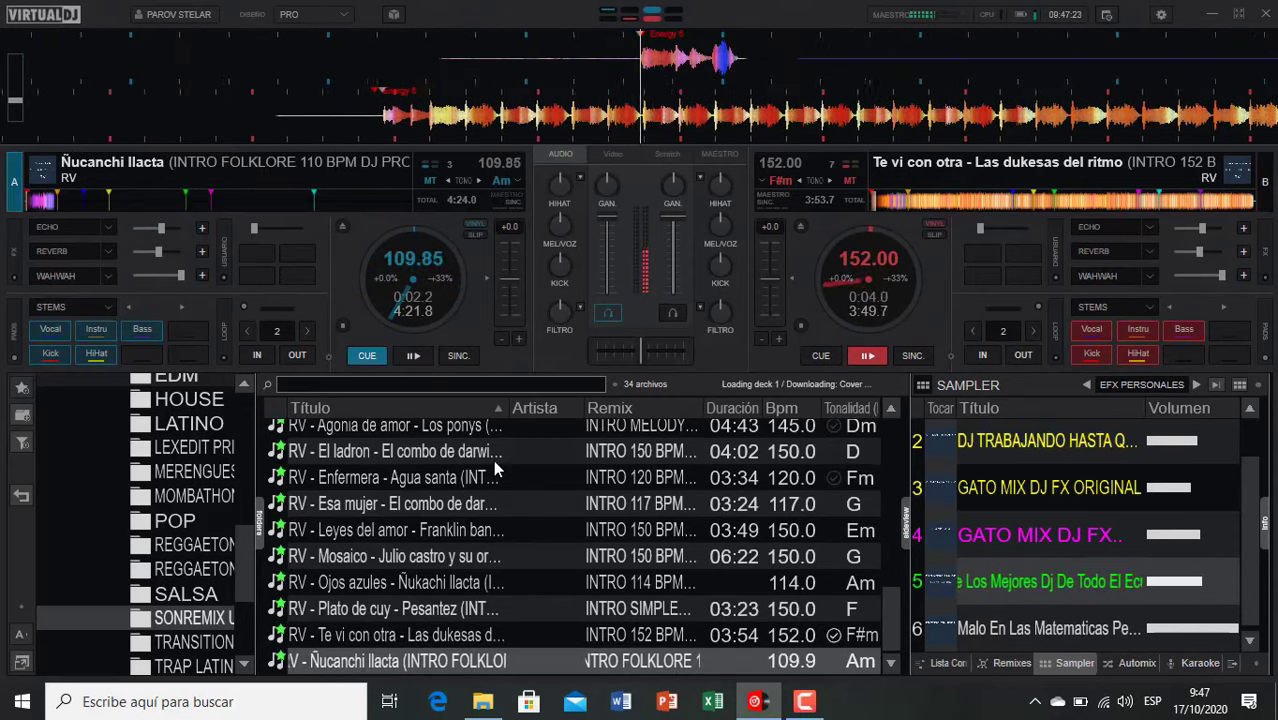
pyautogui.scroll(2, 490, 485)
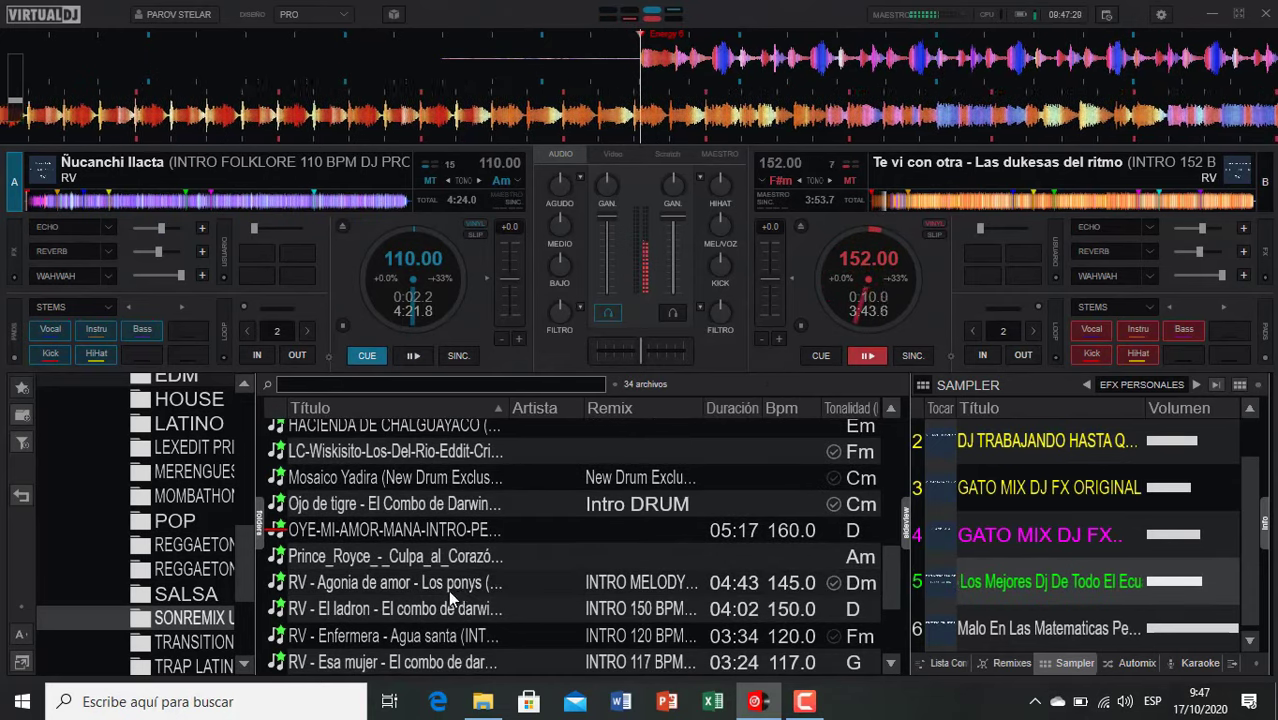
pyautogui.doubleClick(395, 508)
pyautogui.scroll(1, 522, 503)
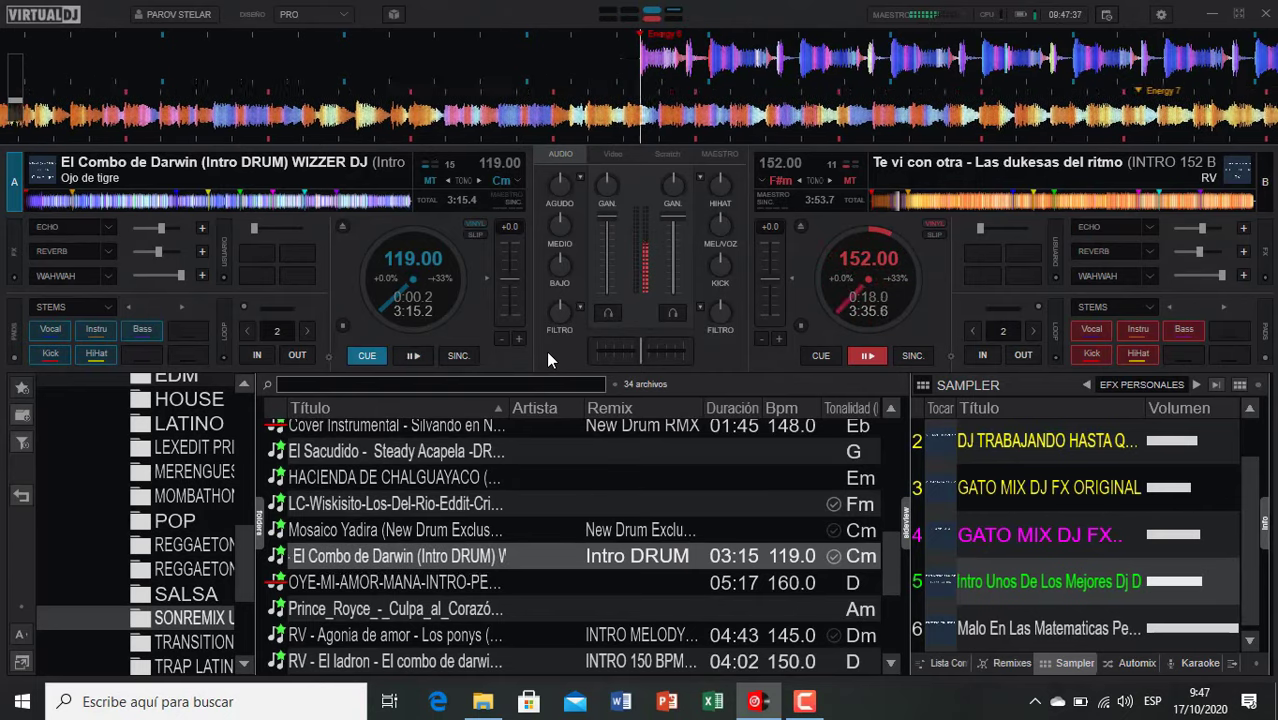
# Step: Apply Echo to deck B and switch playback to "Ojo de tigre" on deck A
pyautogui.press('e')
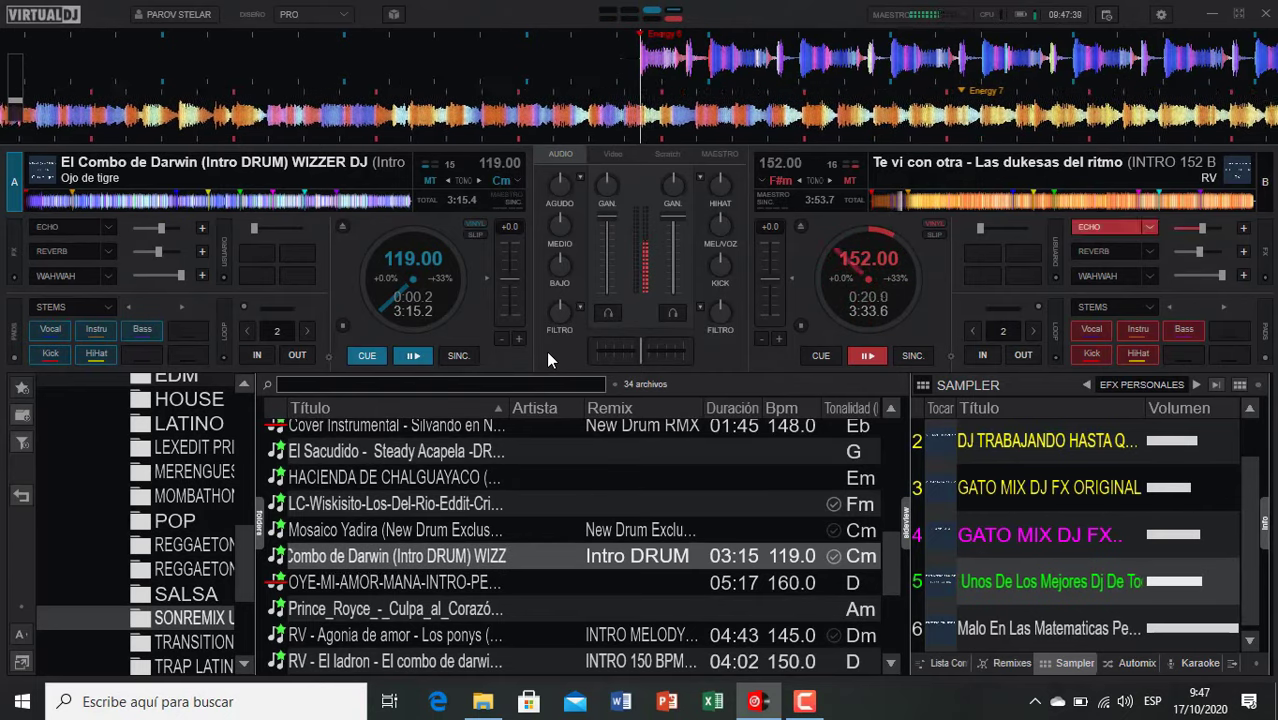
pyautogui.press('e')
pyautogui.press('e')
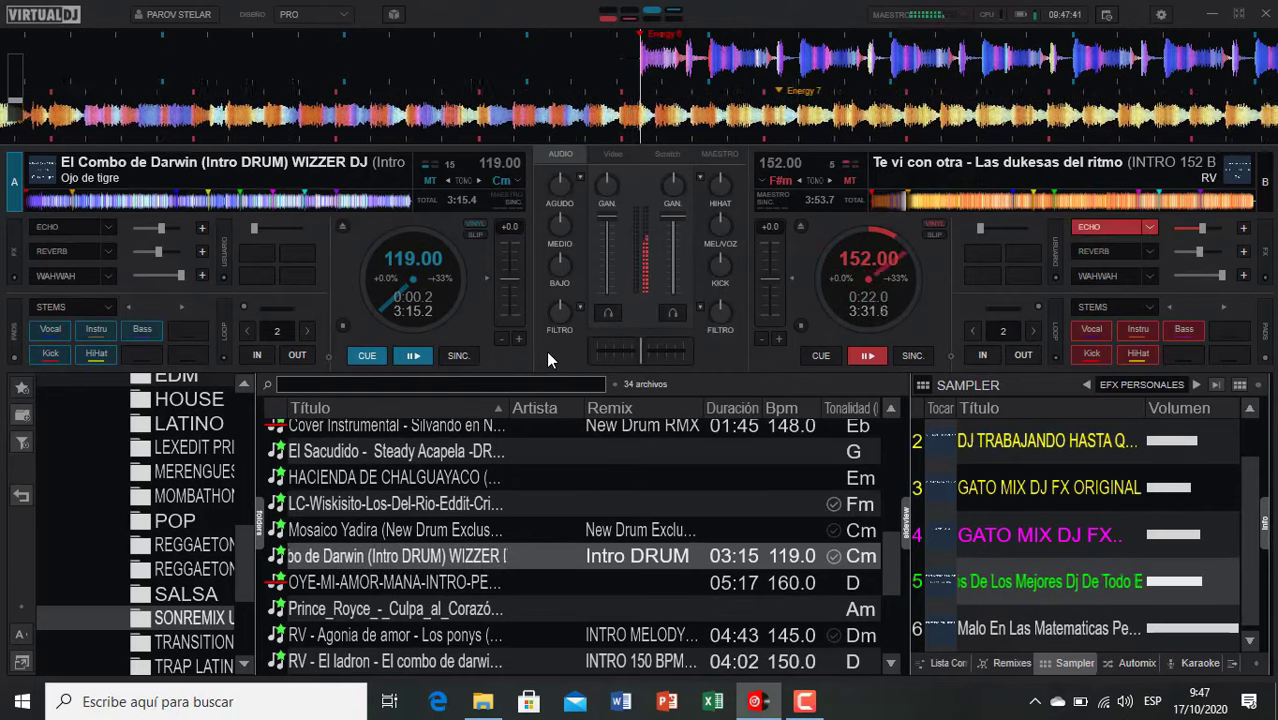
pyautogui.press('space')
pyautogui.press('c')
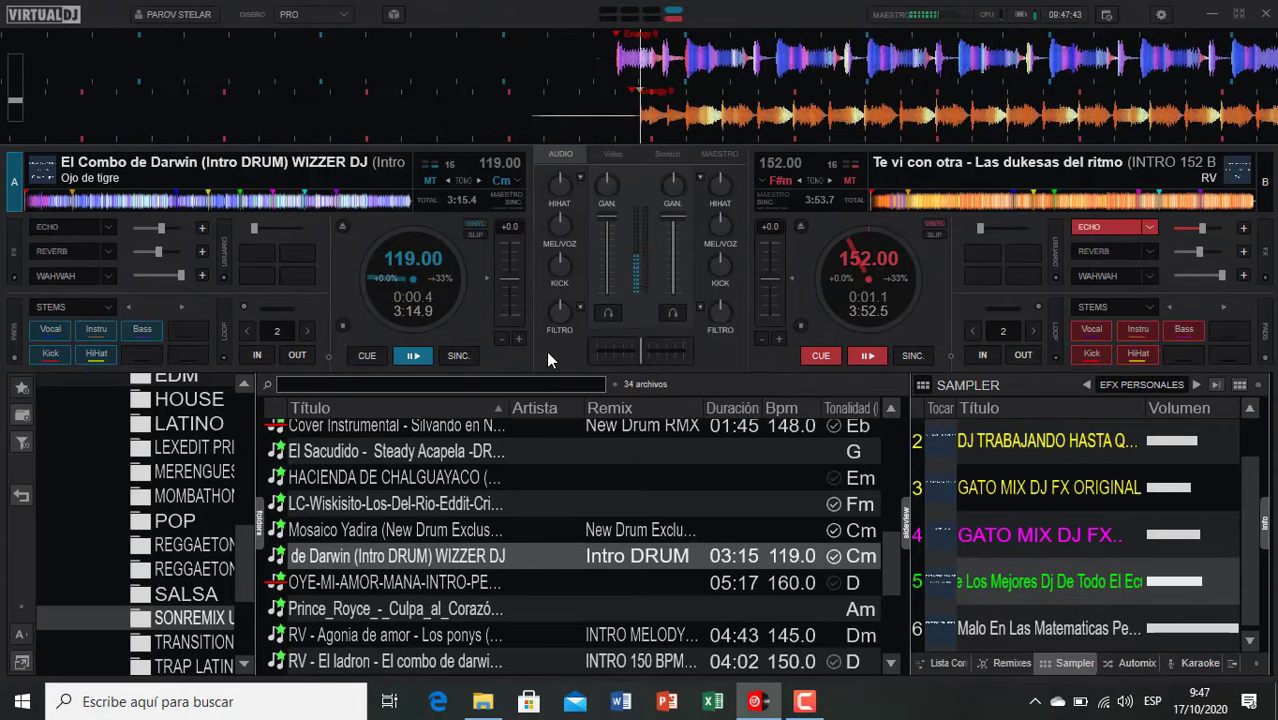
# Step: Load "Mosaico Yadira (New Drum Exclusive)" onto deck B without headphone cue and switch playback to it with Echo on deck A
pyautogui.doubleClick(389, 531)
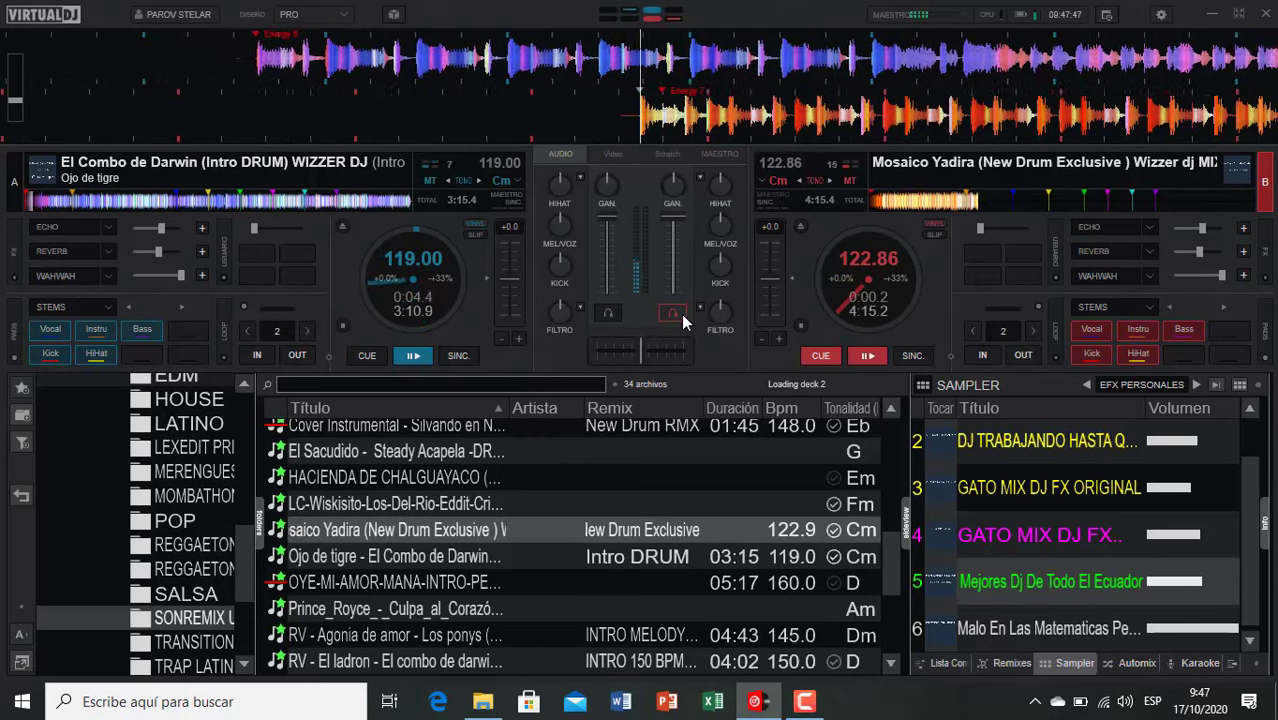
pyautogui.click(681, 314)
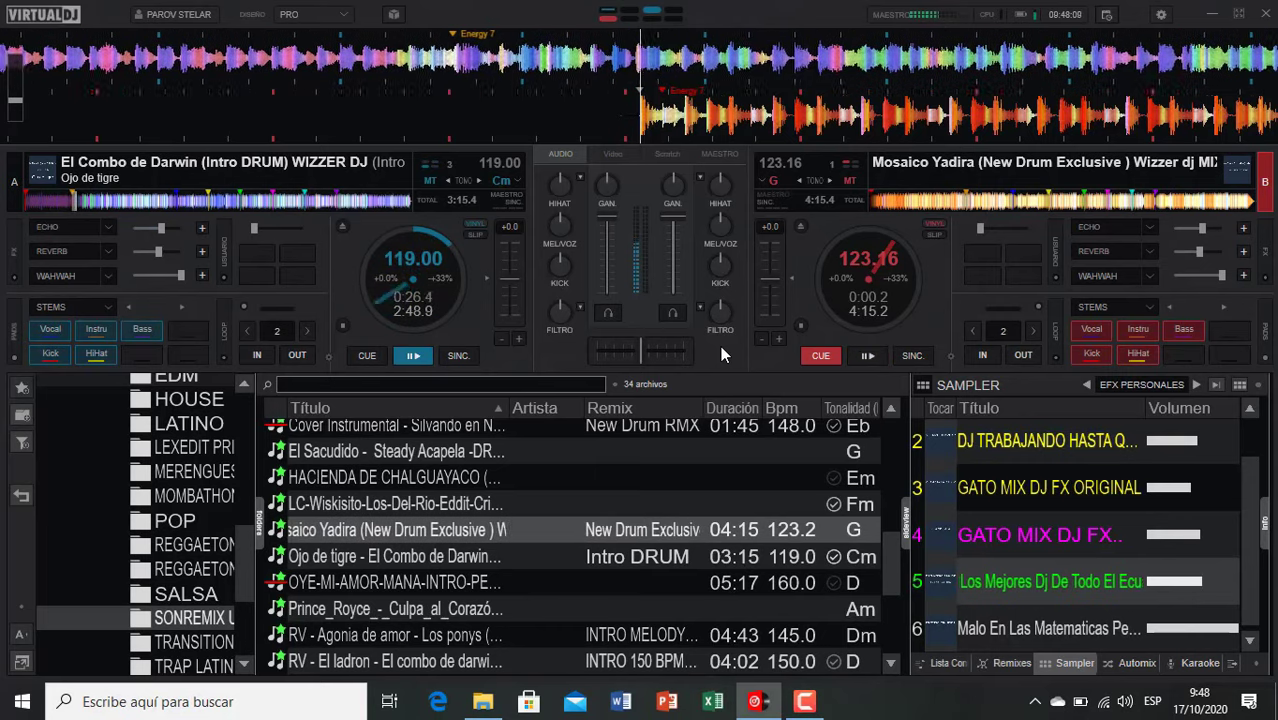
pyautogui.press('space')
pyautogui.press('e')
pyautogui.press('c')
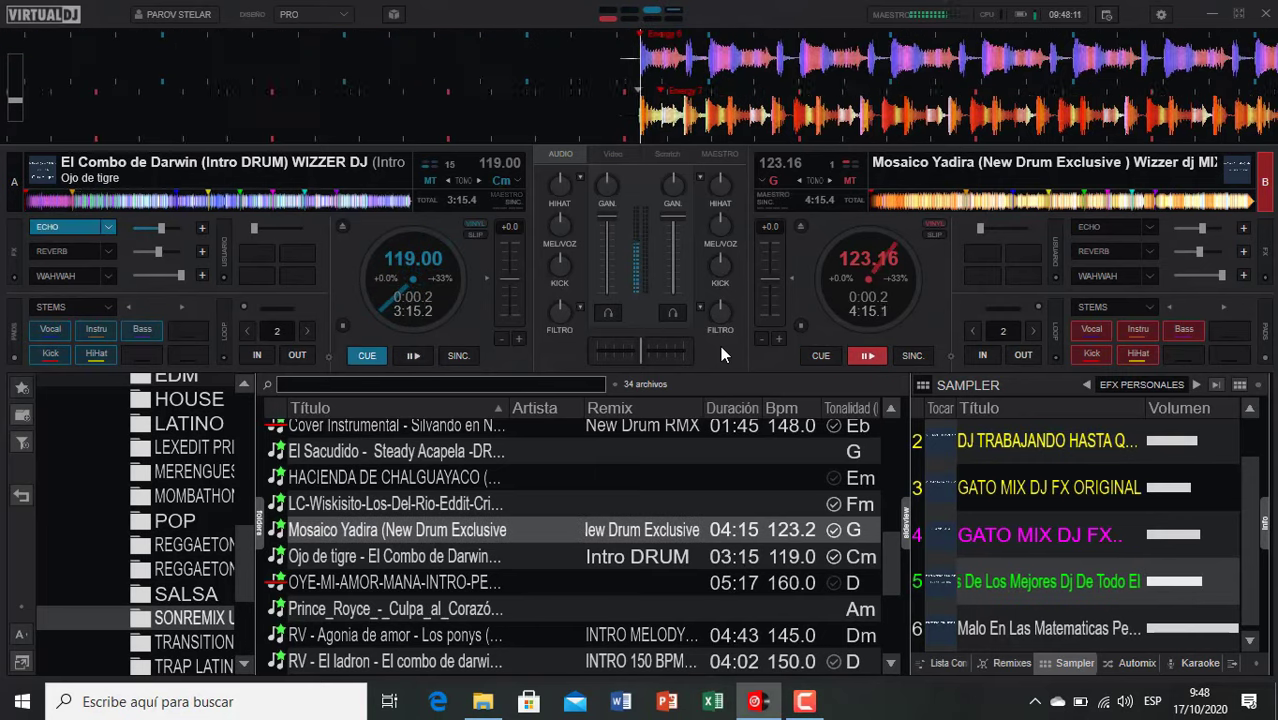
# Step: Load "LC-Wiskisito-Los-Del-Rio" onto deck A and switch playback to it with Echo on deck B
pyautogui.doubleClick(348, 509)
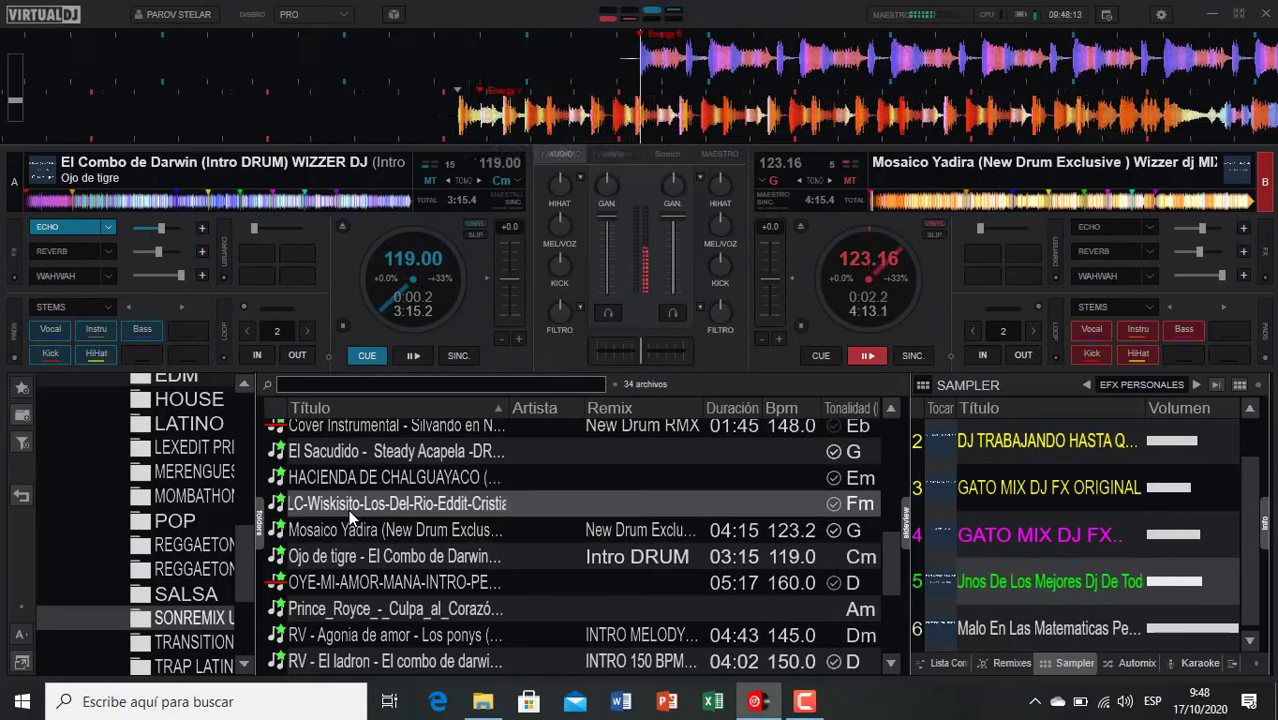
pyautogui.scroll(2, 522, 496)
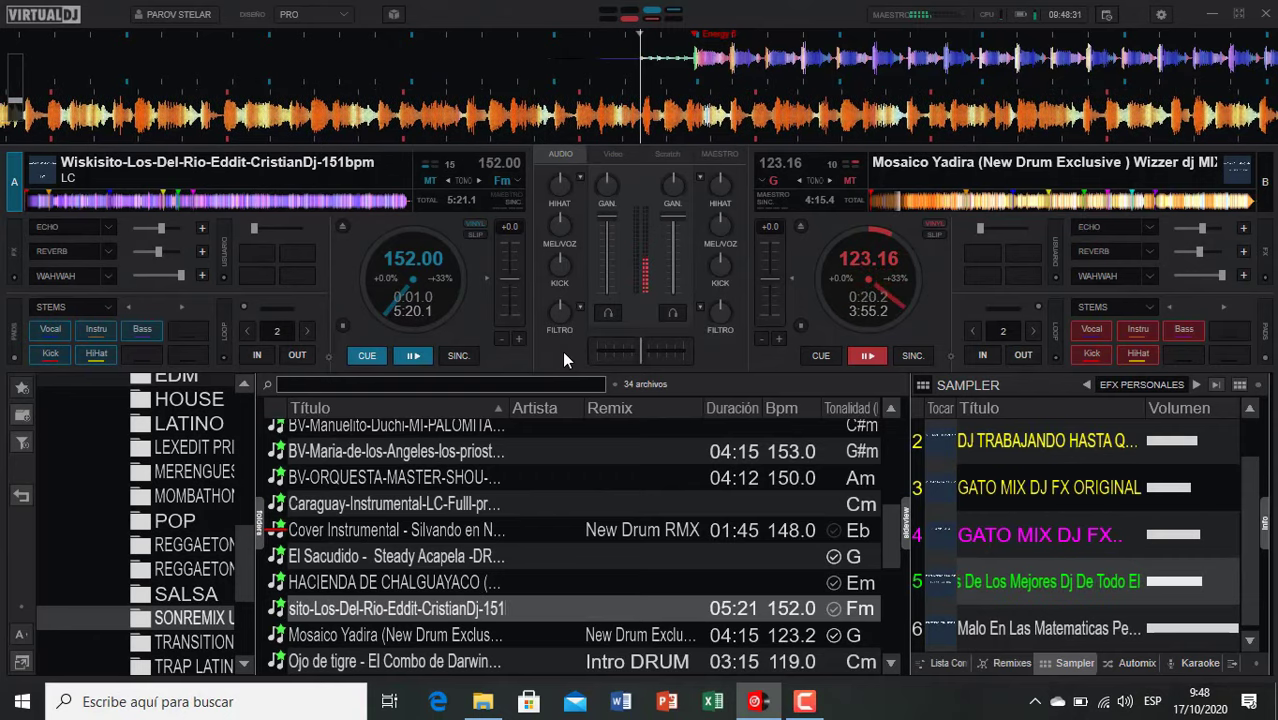
pyautogui.press('e')
pyautogui.press('c')
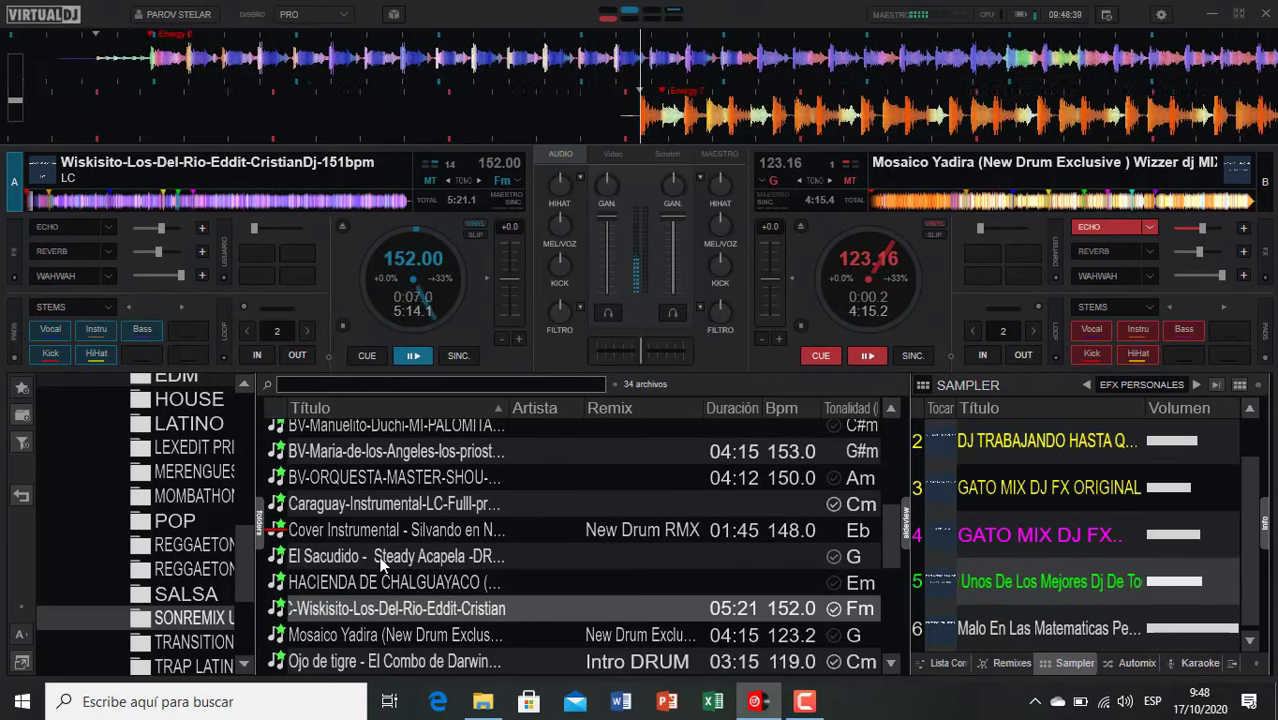
# Step: Load "Caraguay-Instrumental-LC" onto deck B without headphone cue and switch playback to it with Echo on deck A
pyautogui.doubleClick(395, 504)
pyautogui.click(671, 314)
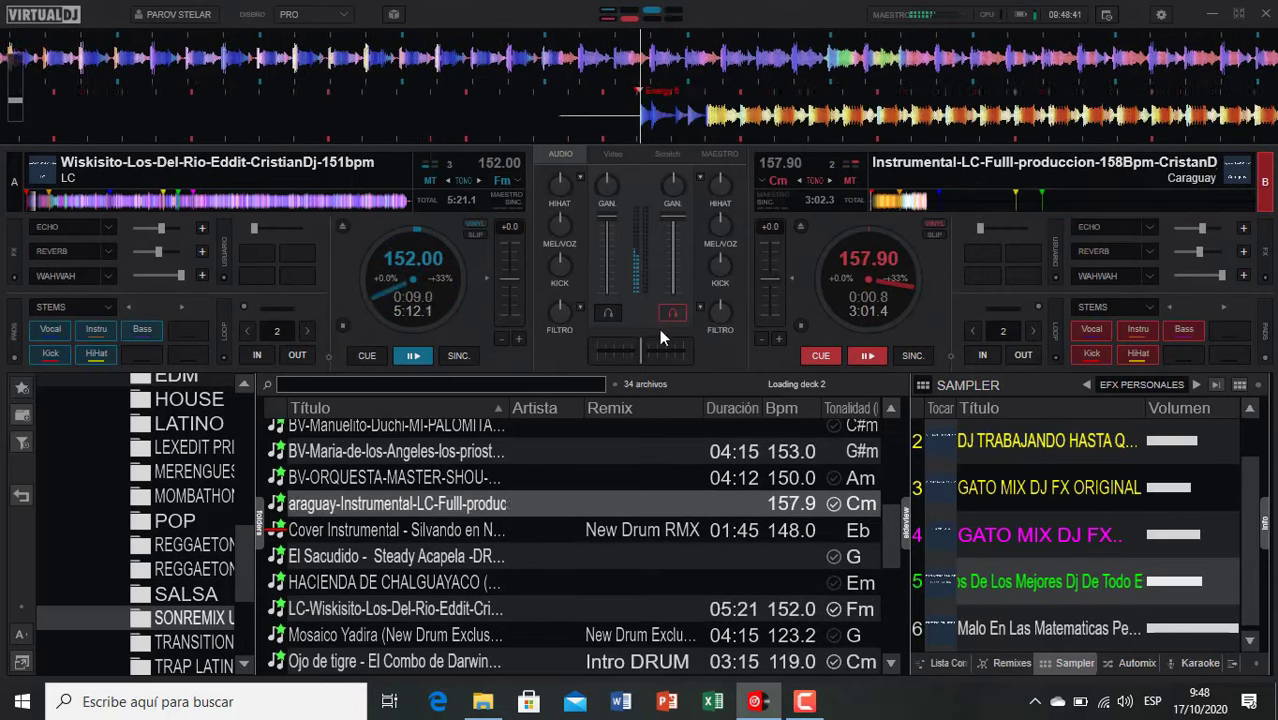
pyautogui.click(671, 317)
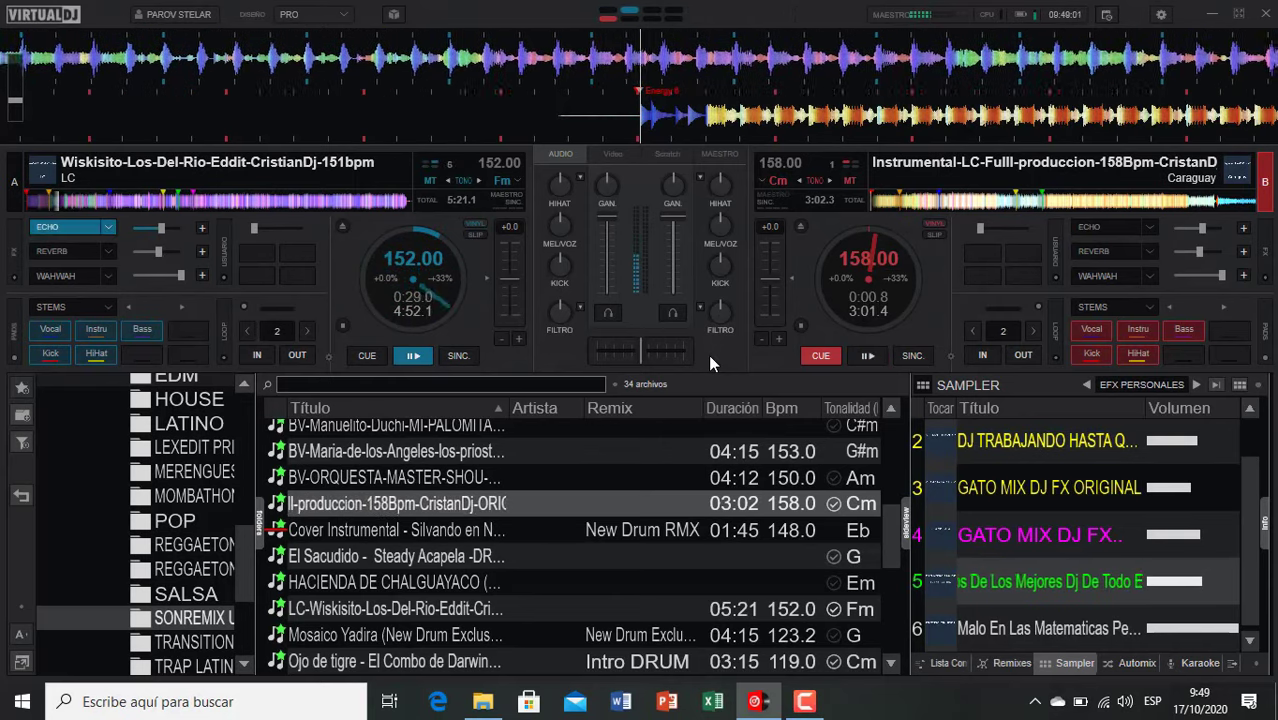
pyautogui.press('space')
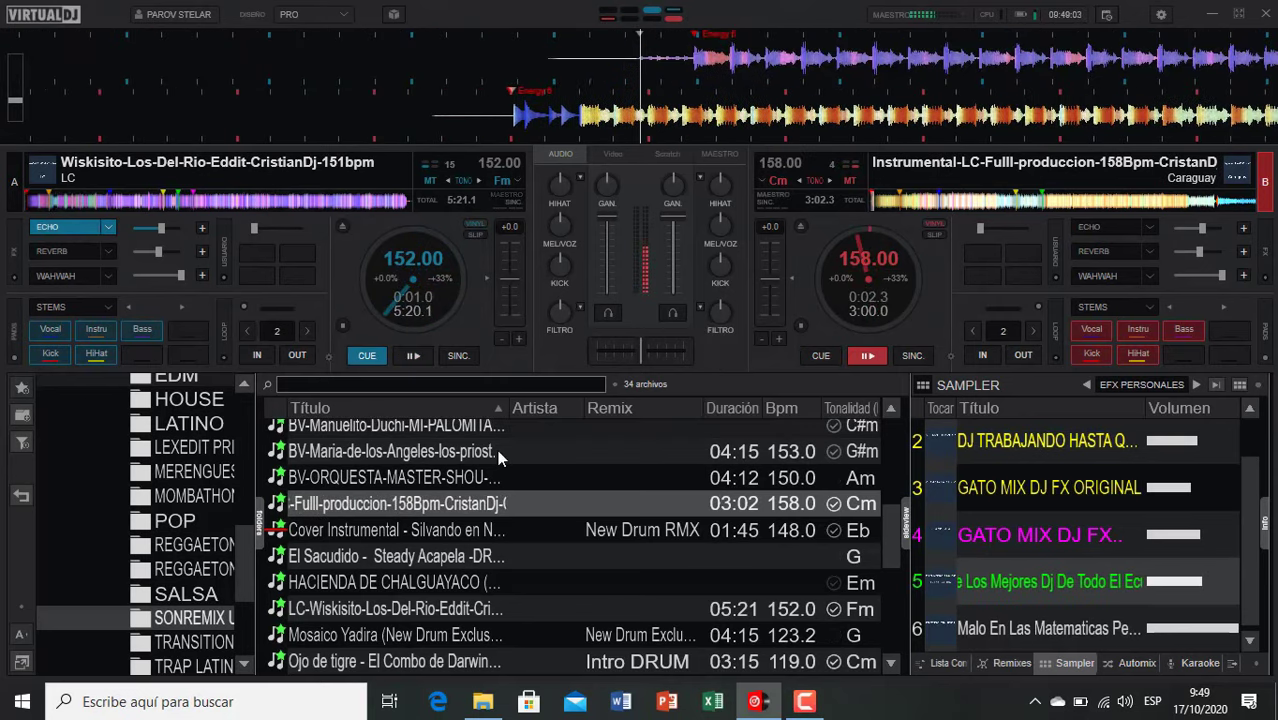
# Step: Load "BV-ORQUESTA-MASTER-SHOU-CHUGO-TRAMPOSO" onto deck A and switch playback to it with Echo on deck B
pyautogui.doubleClick(370, 478)
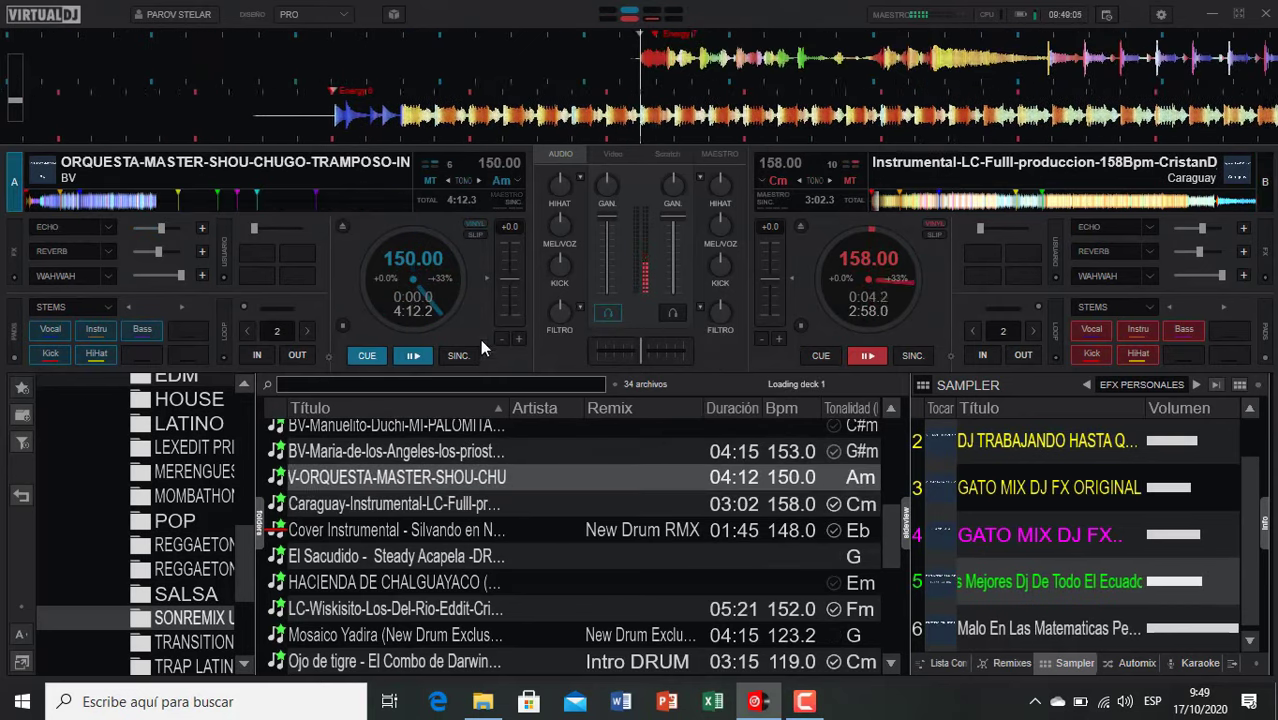
pyautogui.scroll(1, 499, 472)
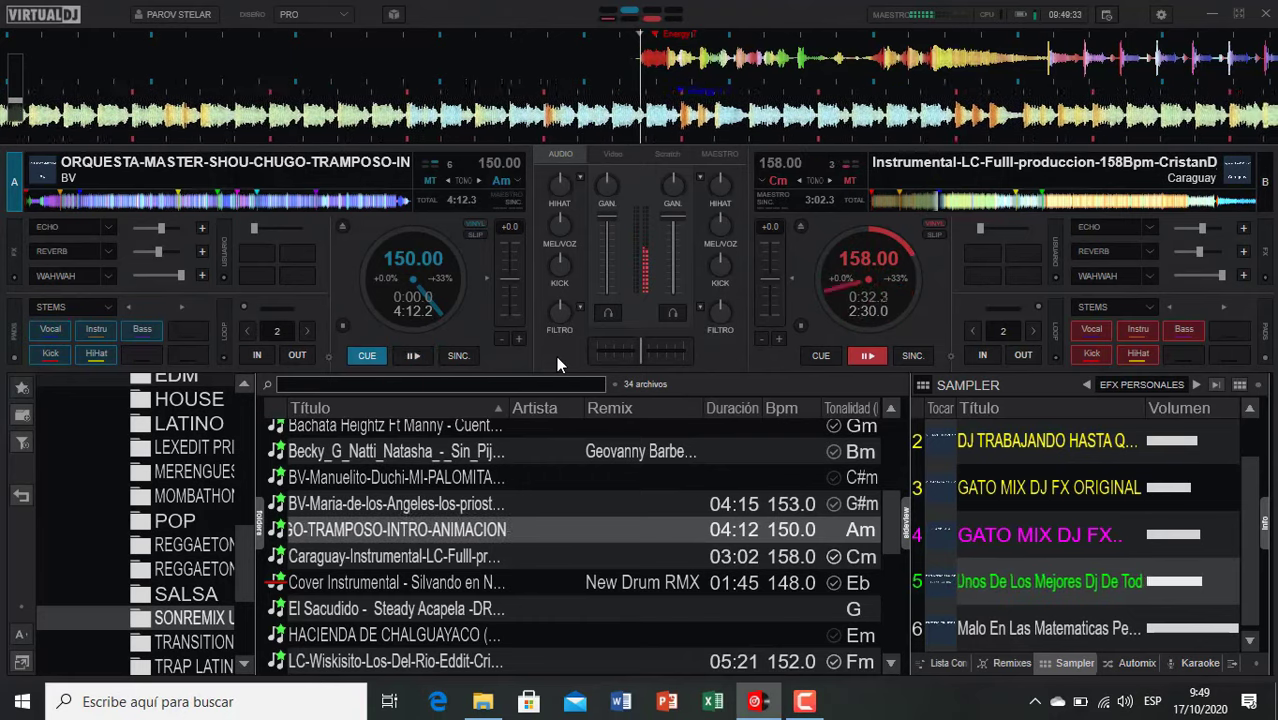
pyautogui.press('space')
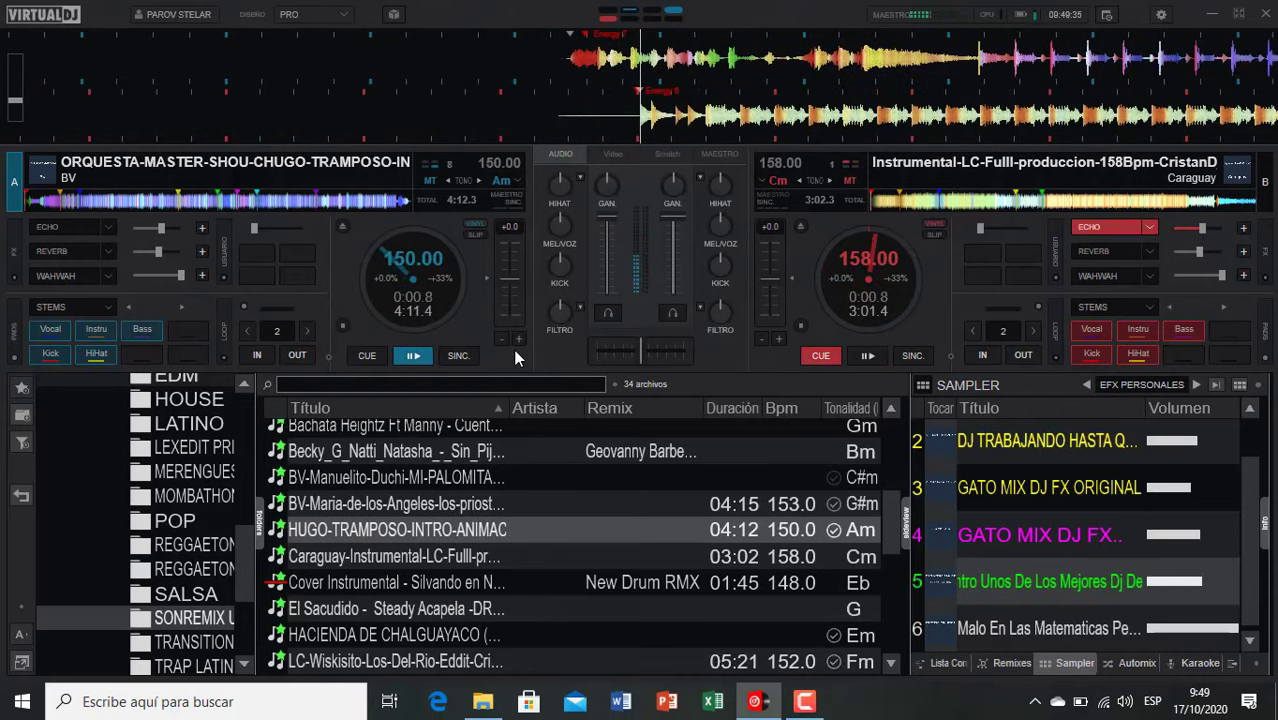
# Step: Load "BV-Maria-de-los-Angeles-los-priostes-de-mi-pueblo" onto deck B without headphone cue and switch playback to it with Echo on deck A
pyautogui.doubleClick(430, 505)
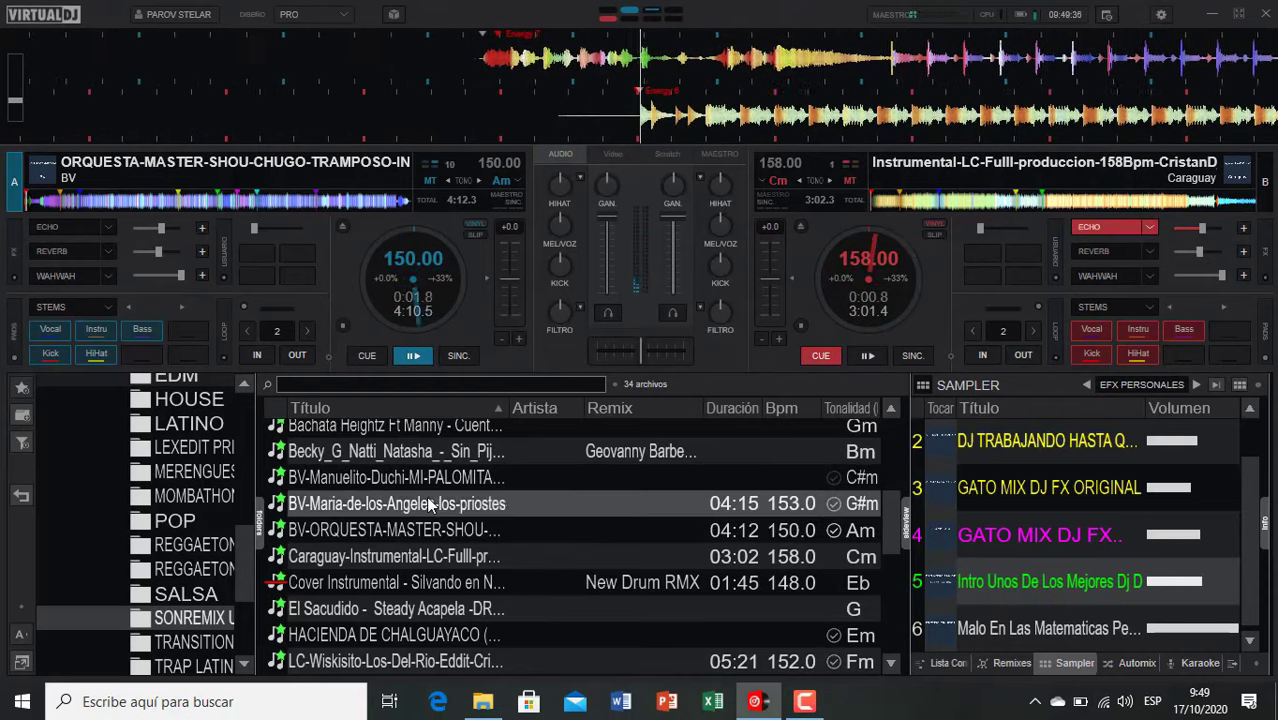
pyautogui.click(673, 314)
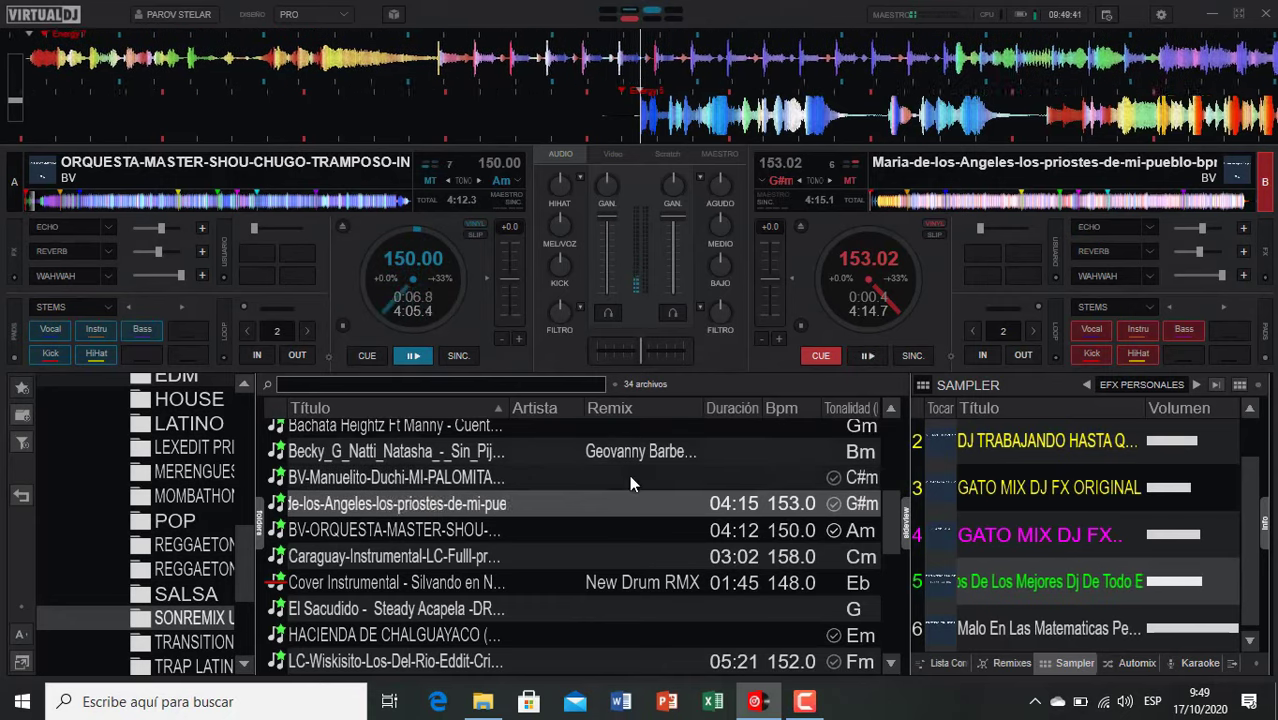
pyautogui.scroll(2, 629, 475)
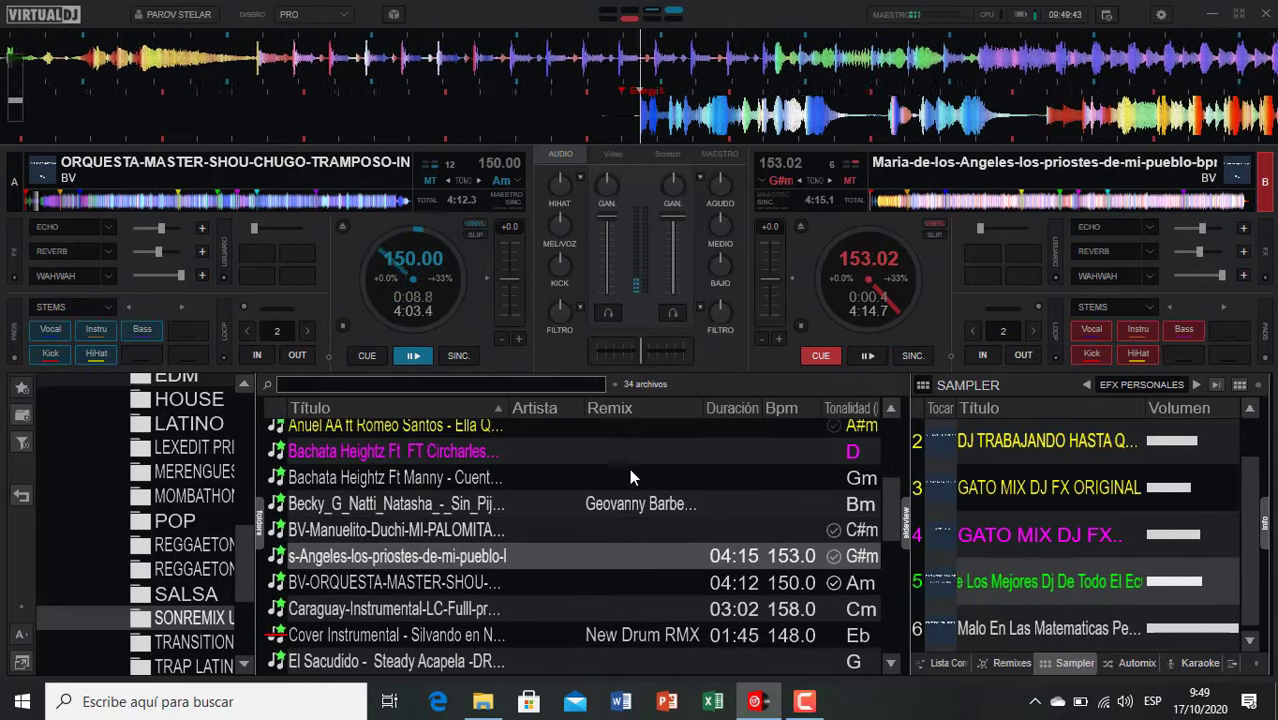
pyautogui.scroll(2, 629, 468)
pyautogui.scroll(2, 648, 470)
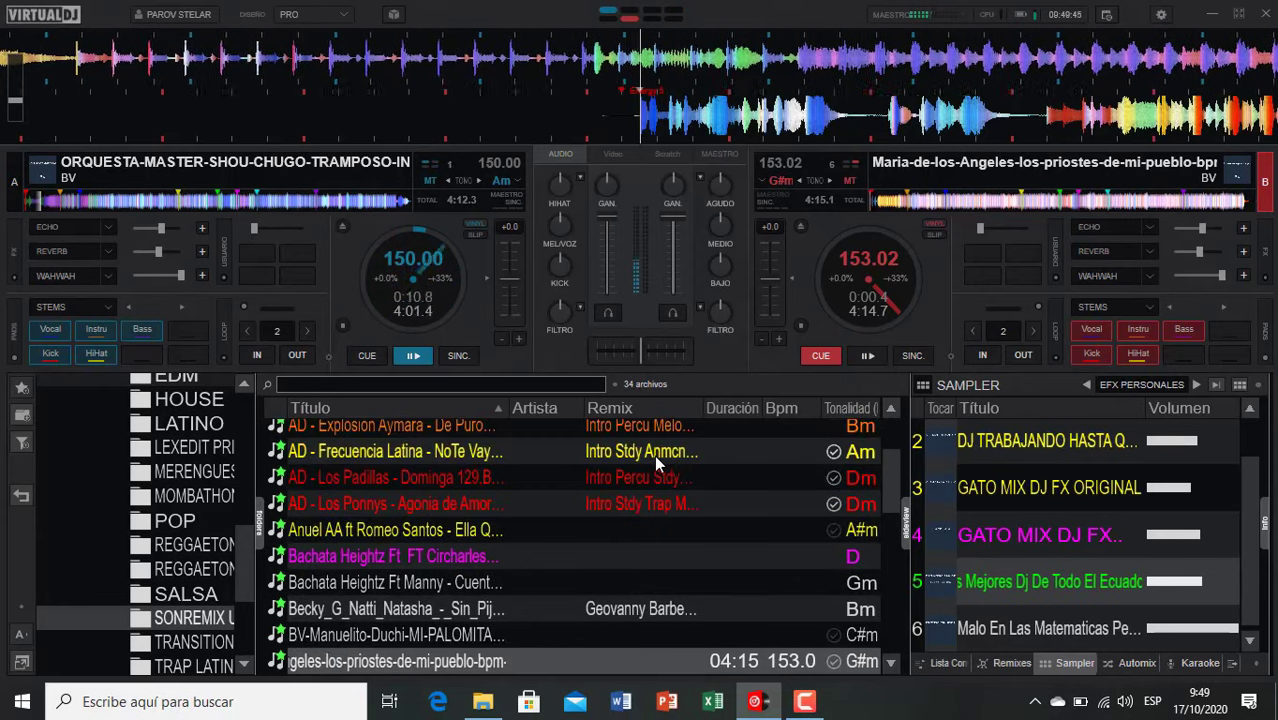
pyautogui.scroll(-2, 660, 497)
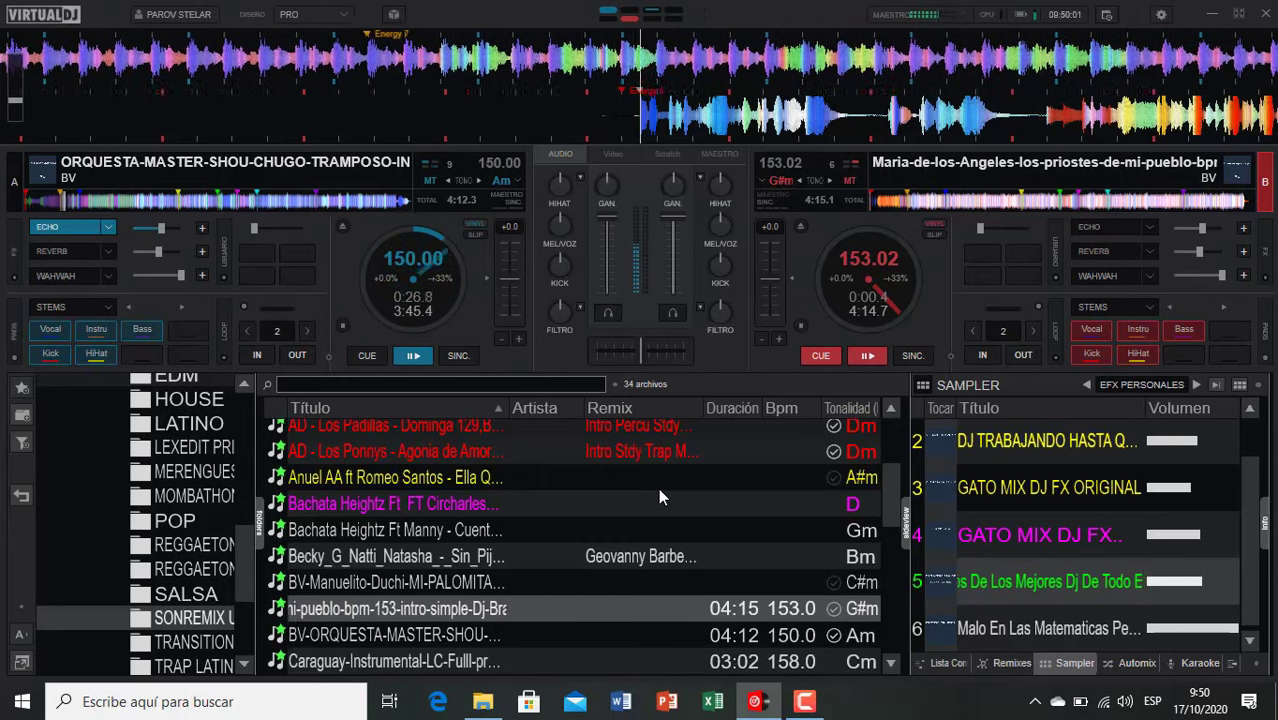
pyautogui.press('space')
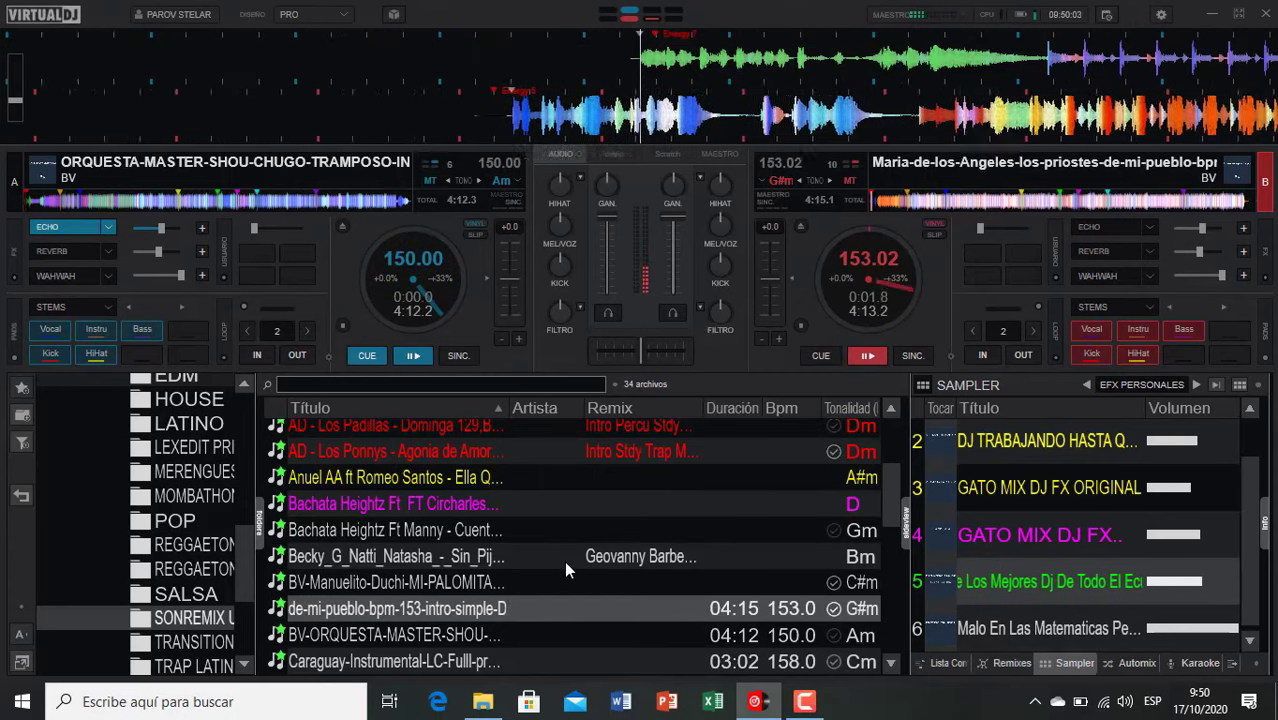
# Step: Load "AD - Frecuencia Latina - NoTe Vayas" onto deck A and switch playback to it with Echo on deck B
pyautogui.scroll(2, 566, 556)
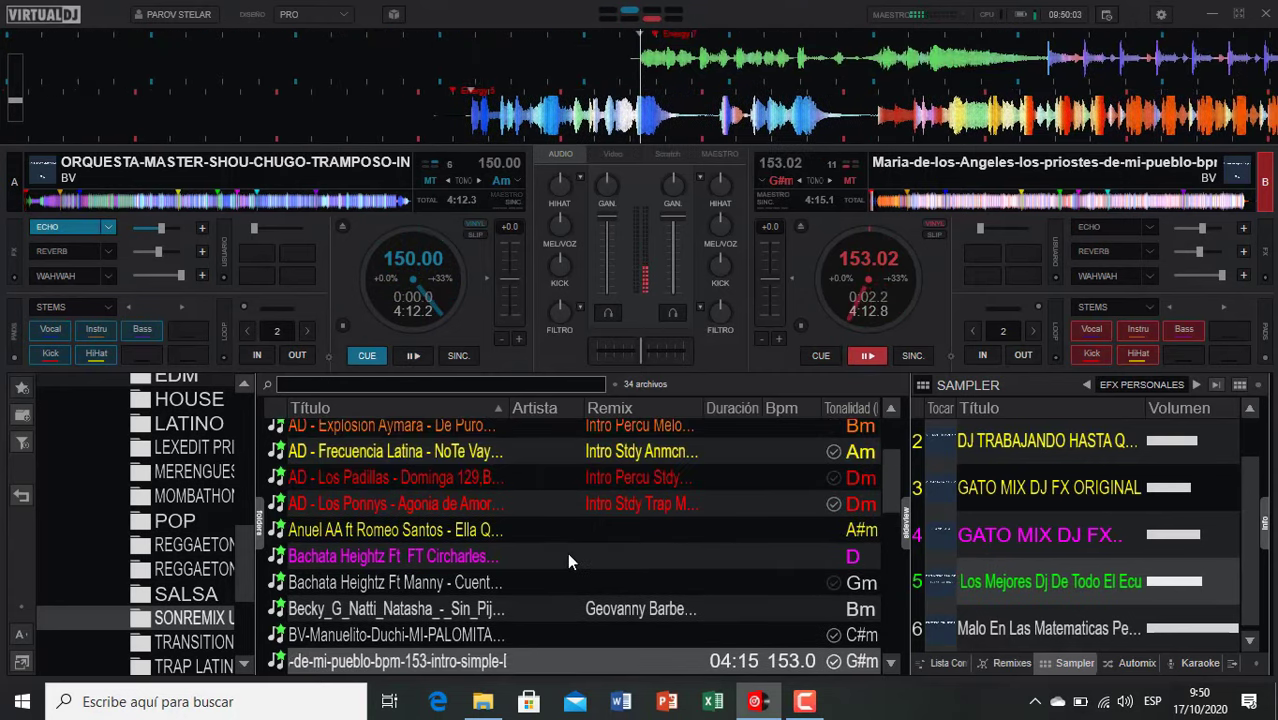
pyautogui.doubleClick(406, 454)
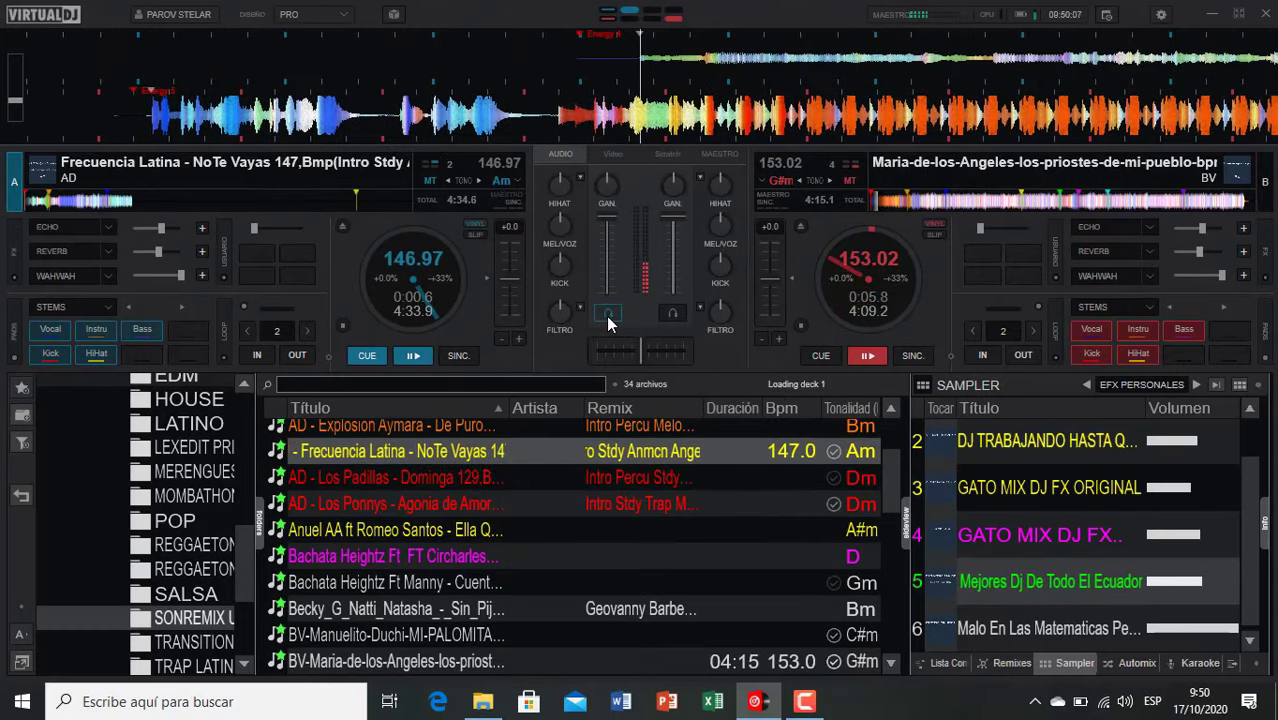
pyautogui.scroll(2, 557, 502)
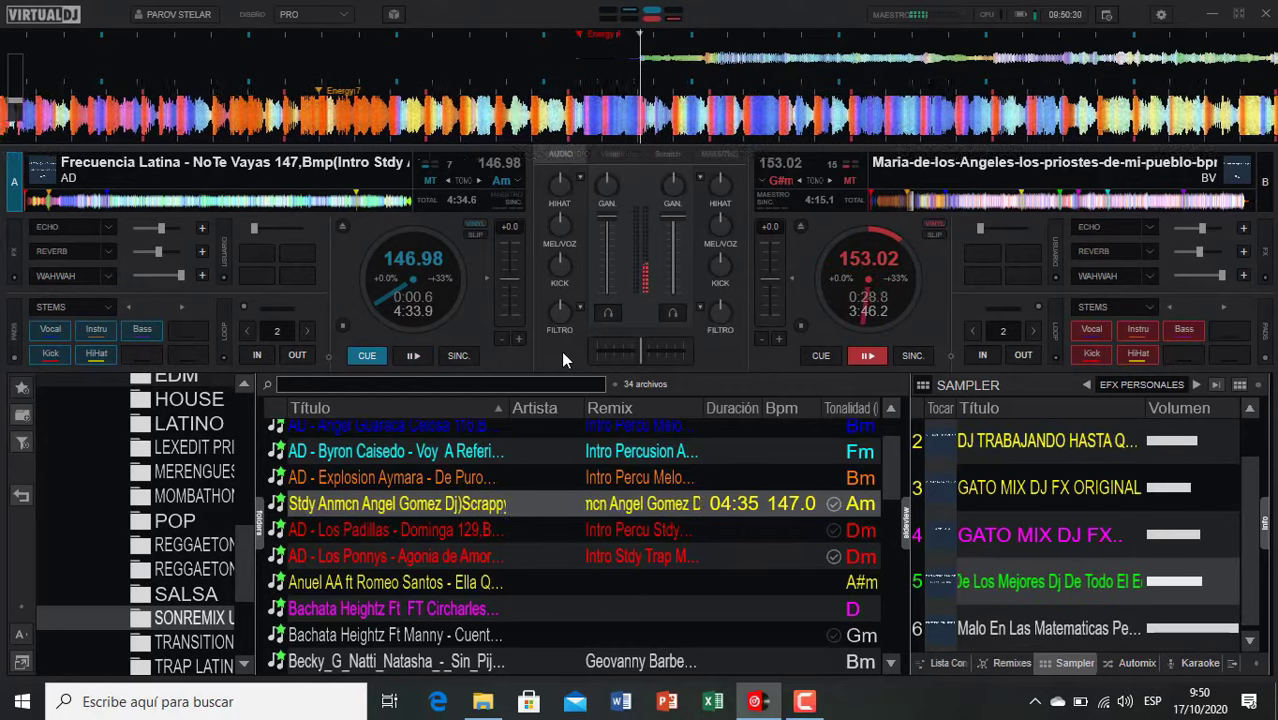
pyautogui.press('e')
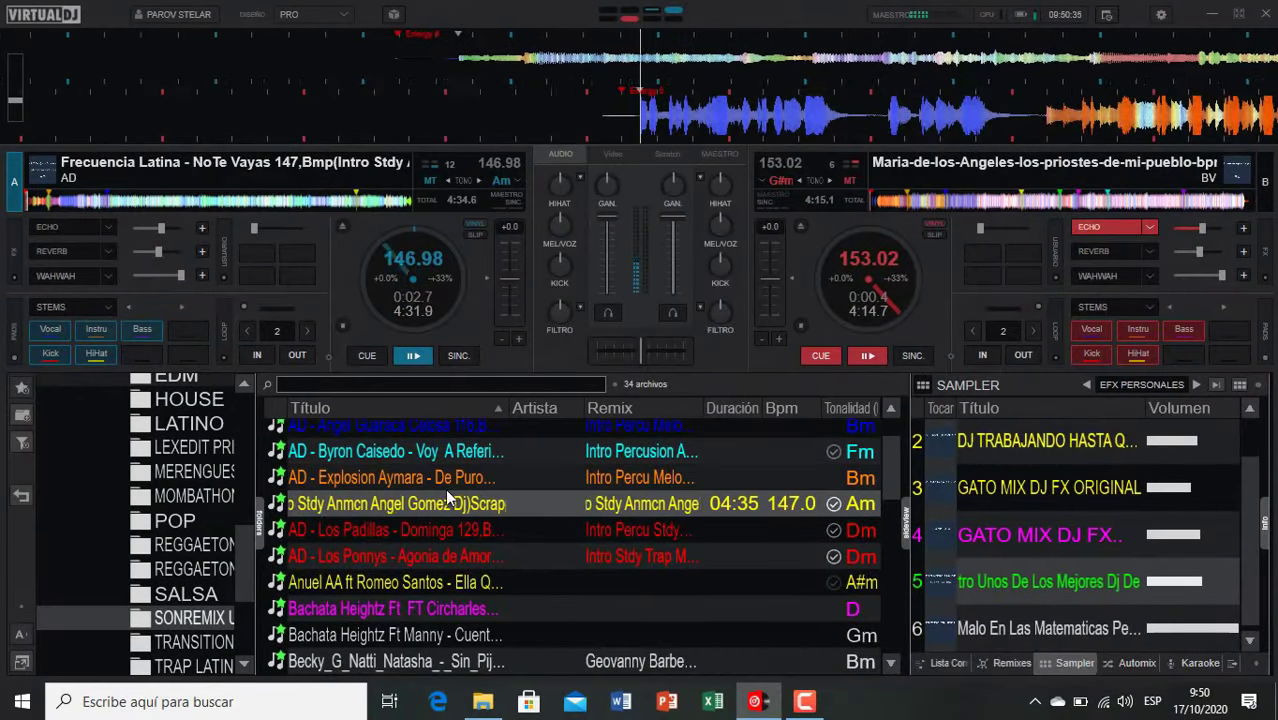
# Step: Load "AD - Explosion Aymara - De Puro Amor" onto deck B and switch playback to it with Echo on deck A
pyautogui.doubleClick(407, 477)
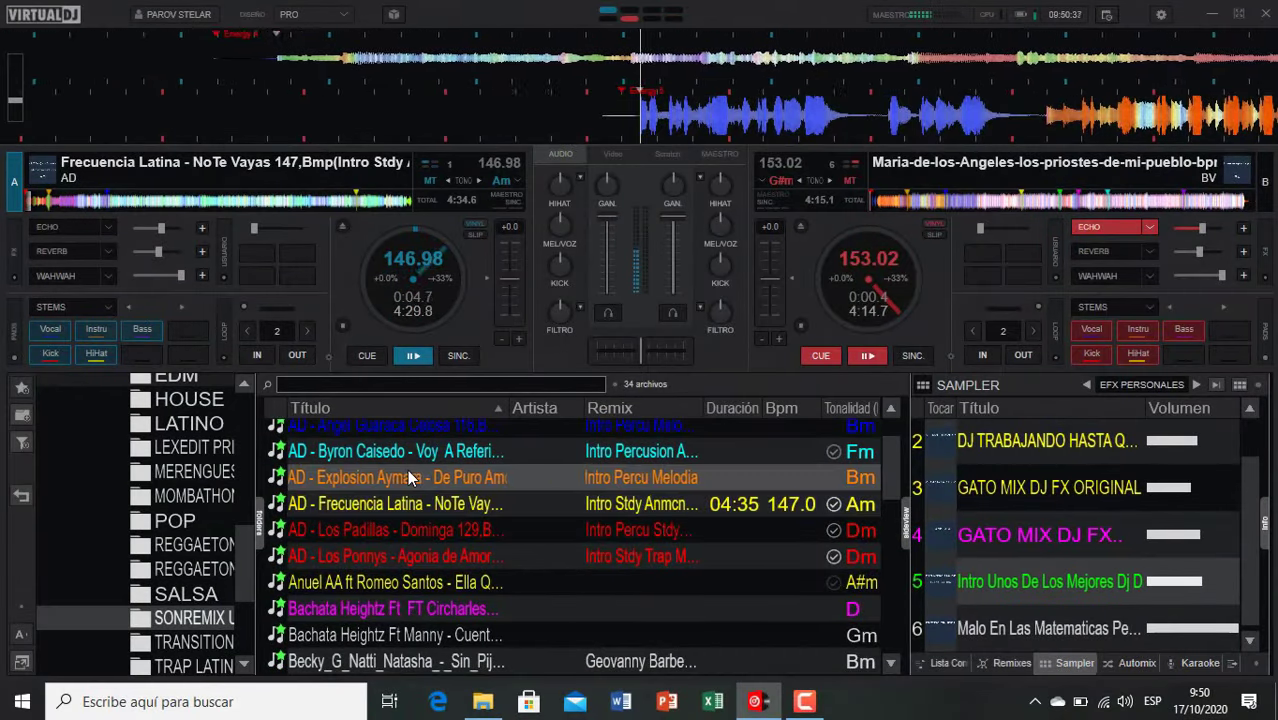
pyautogui.scroll(1, 600, 473)
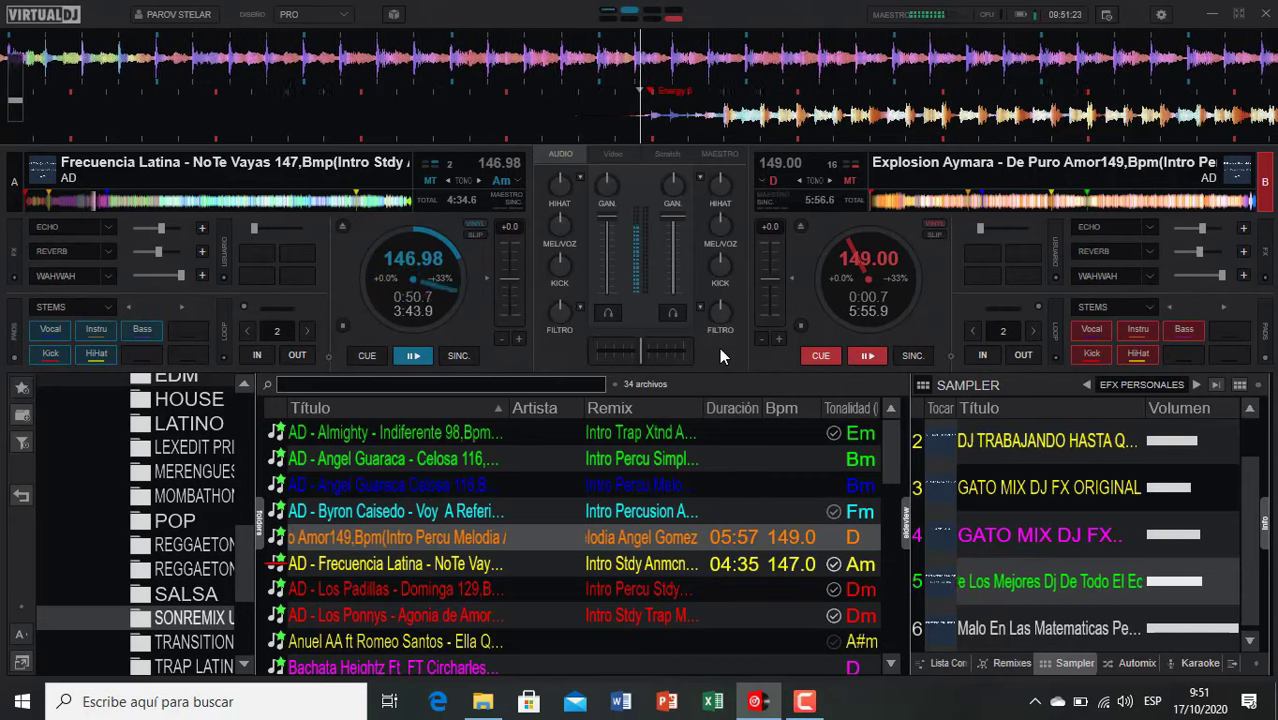
pyautogui.press('space')
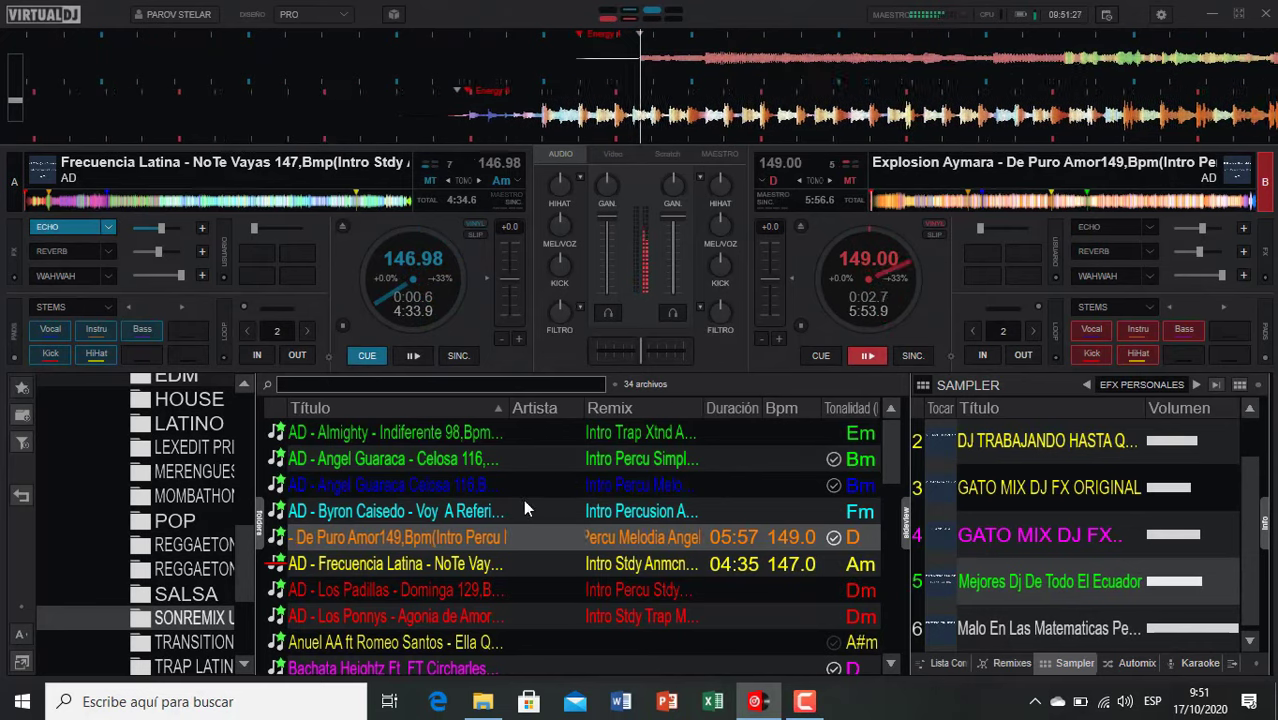
# Step: Switch to "Byron Caisedo - Voy A Referir" on deck A and load the Intro Percu Melodia version of "Angel Guaraca Celosa" onto deck B
pyautogui.doubleClick(449, 515)
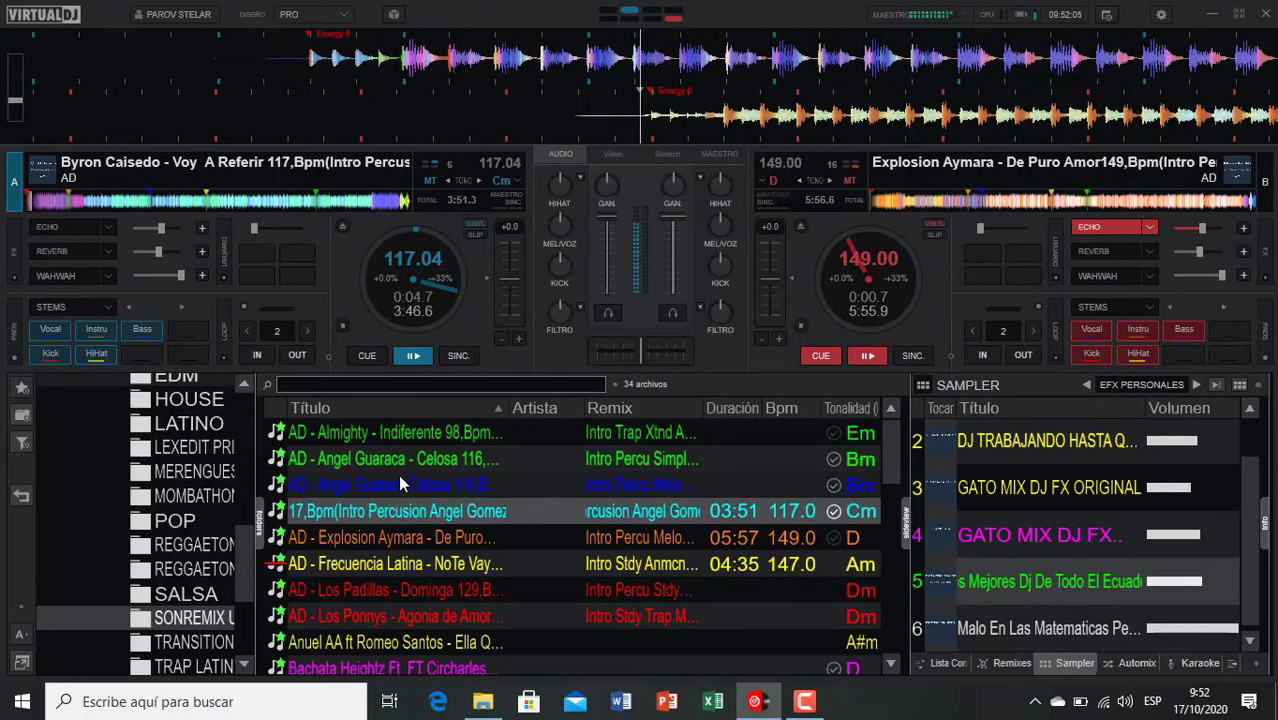
pyautogui.doubleClick(433, 466)
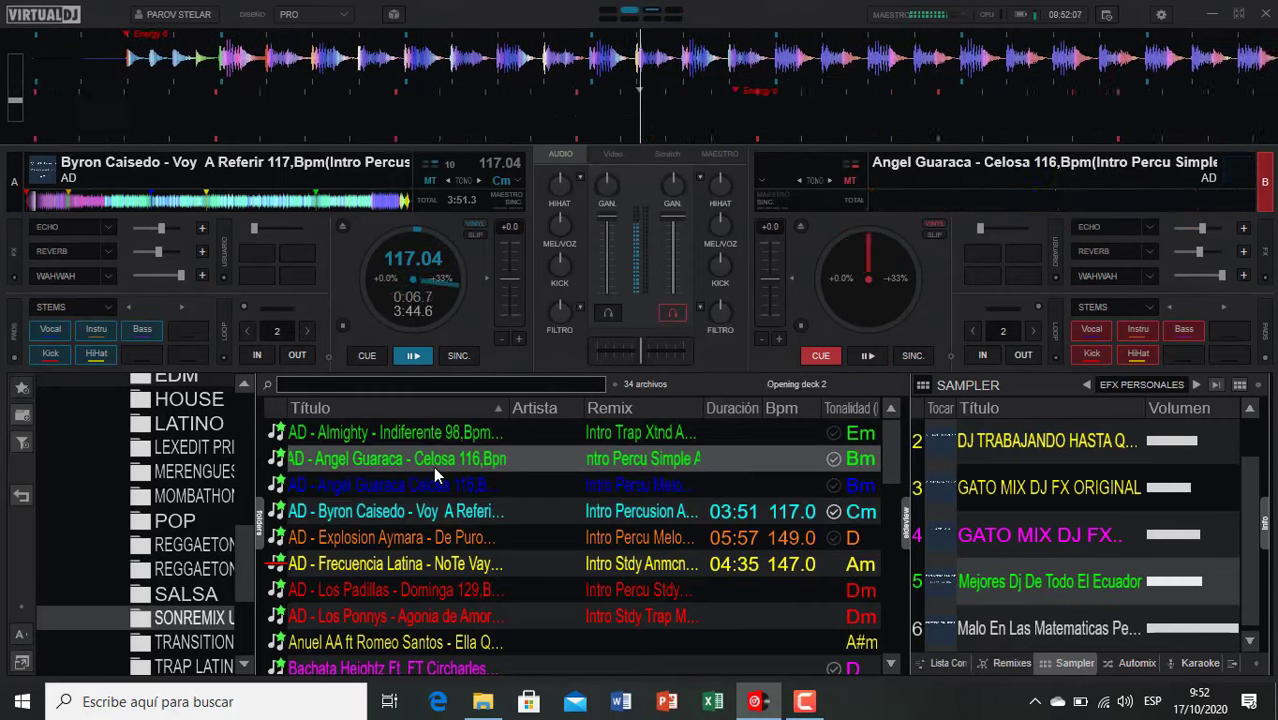
pyautogui.doubleClick(520, 487)
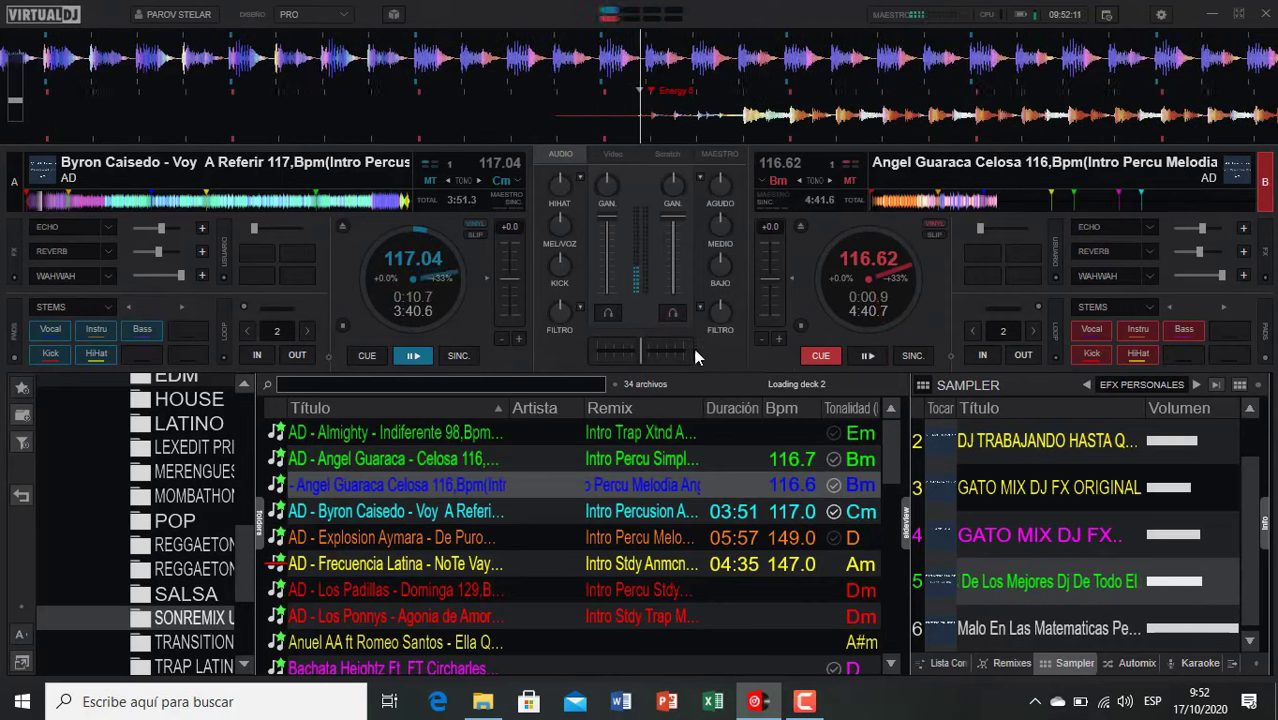
# Step: Open the BACHATA folder of the mega pack and apply Echo to the song on deck A
pyautogui.scroll(4, 233, 570)
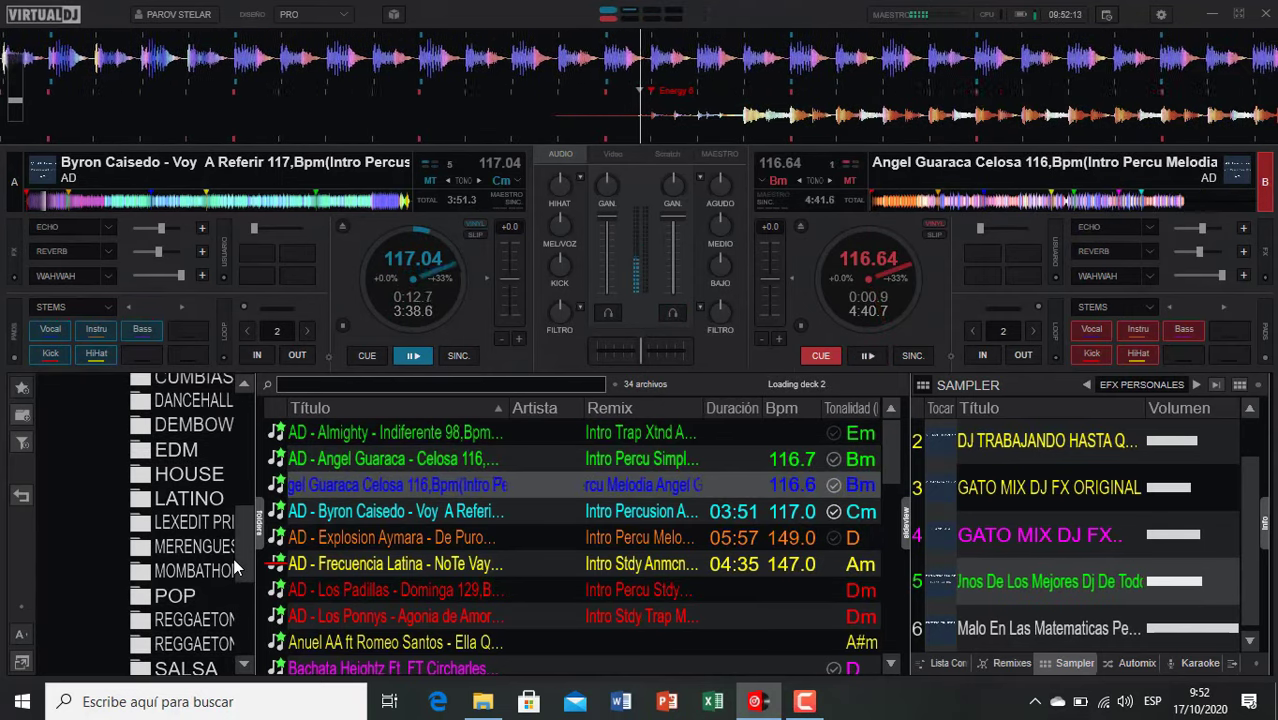
pyautogui.scroll(2, 233, 556)
pyautogui.click(192, 427)
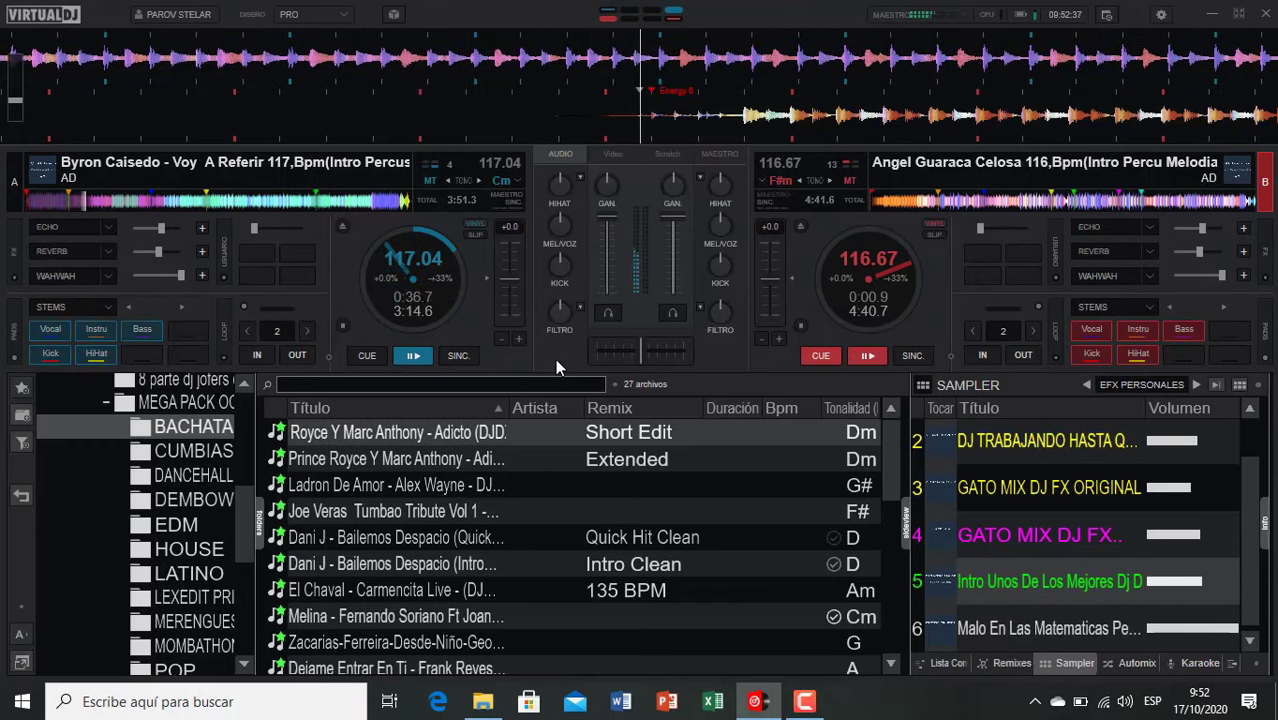
pyautogui.press('e')
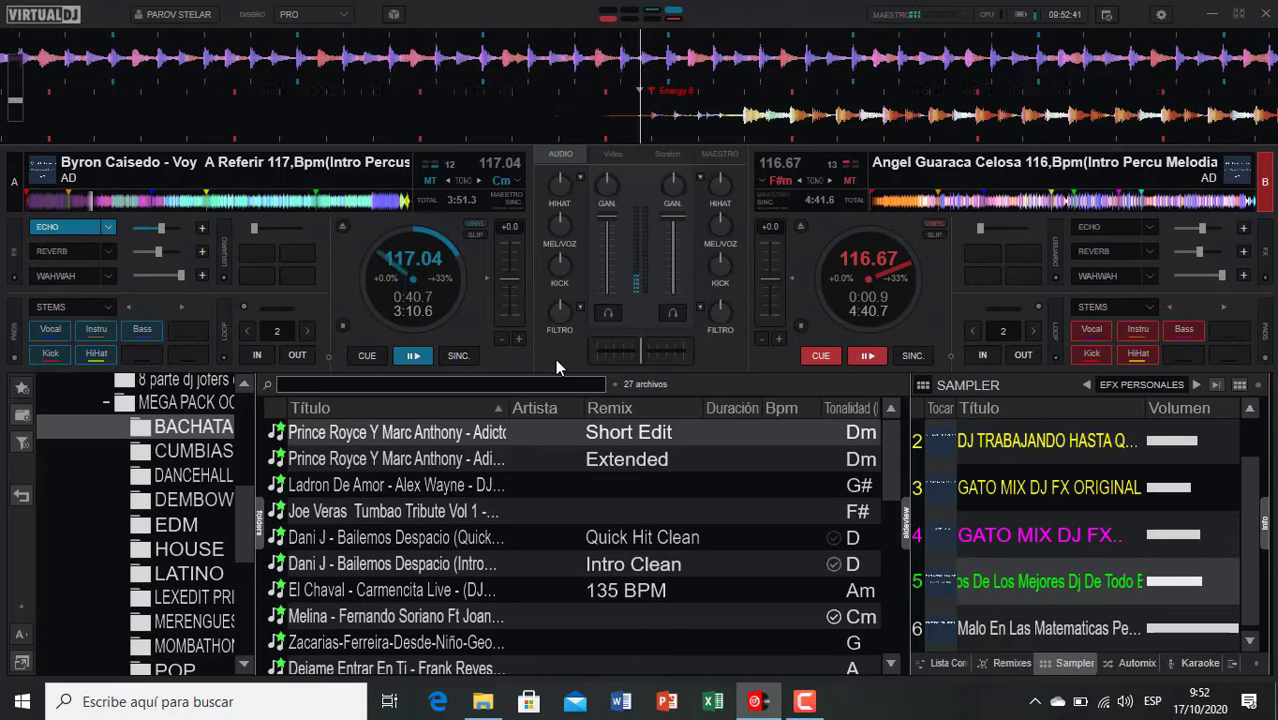
# Step: Load "Prince Royce Y Marc Anthony - Adicto" (Short Edit) onto deck A and switch playback to it with Echo on deck B
pyautogui.doubleClick(336, 435)
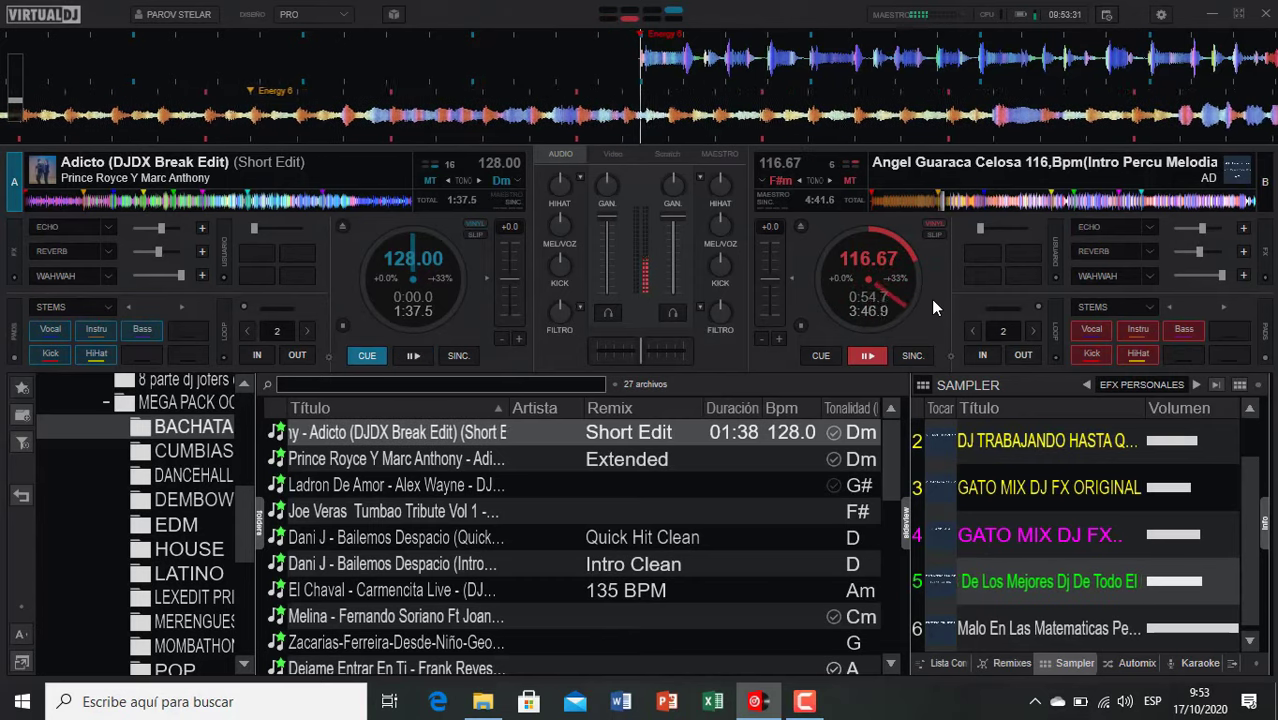
pyautogui.press('e')
pyautogui.press('e')
pyautogui.press('e')
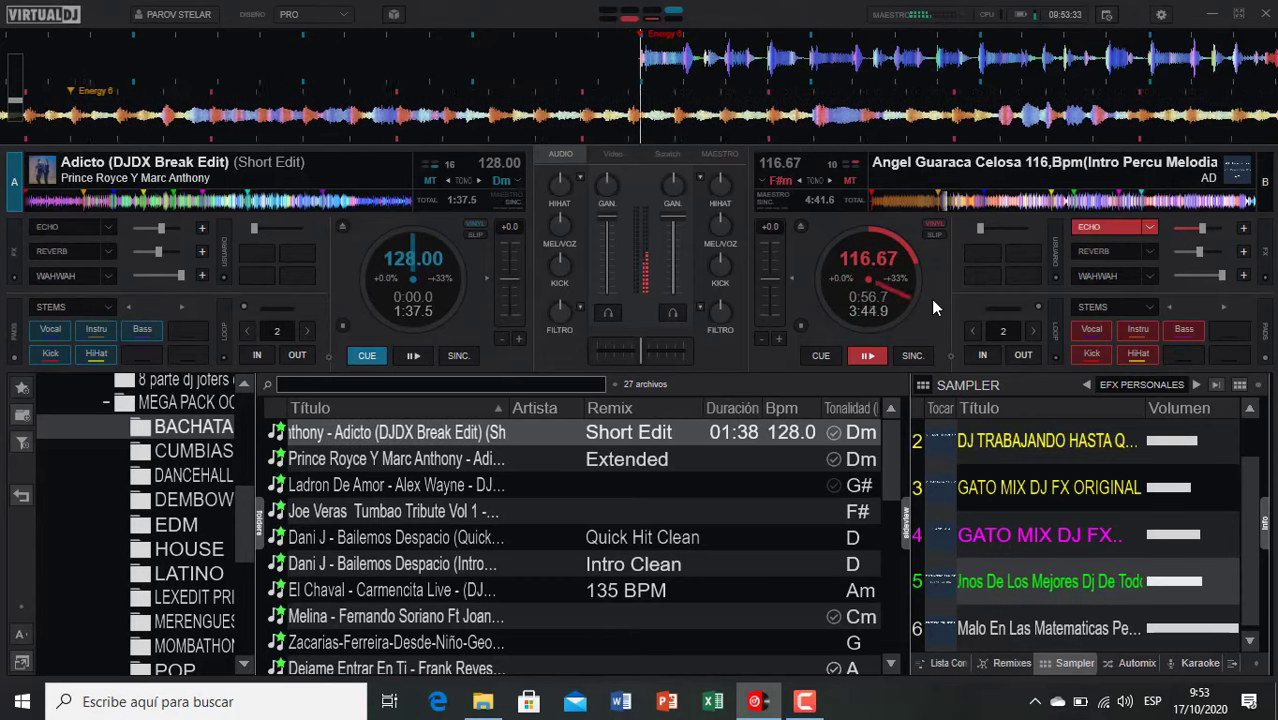
pyautogui.press('space')
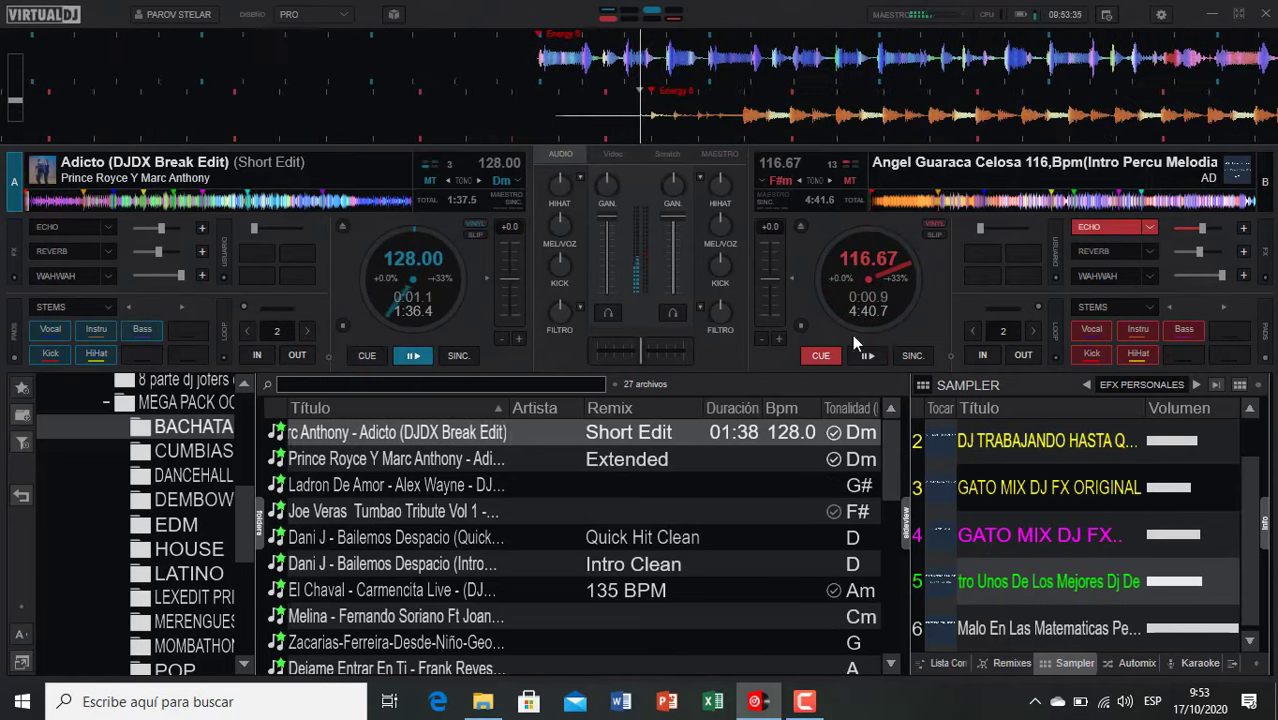
# Step: Load "Adicto" (Extended) onto deck B, replace it with "Joe Veras Tumbao Tribute Vol 1" and switch playback to that with Echo on deck A
pyautogui.doubleClick(365, 468)
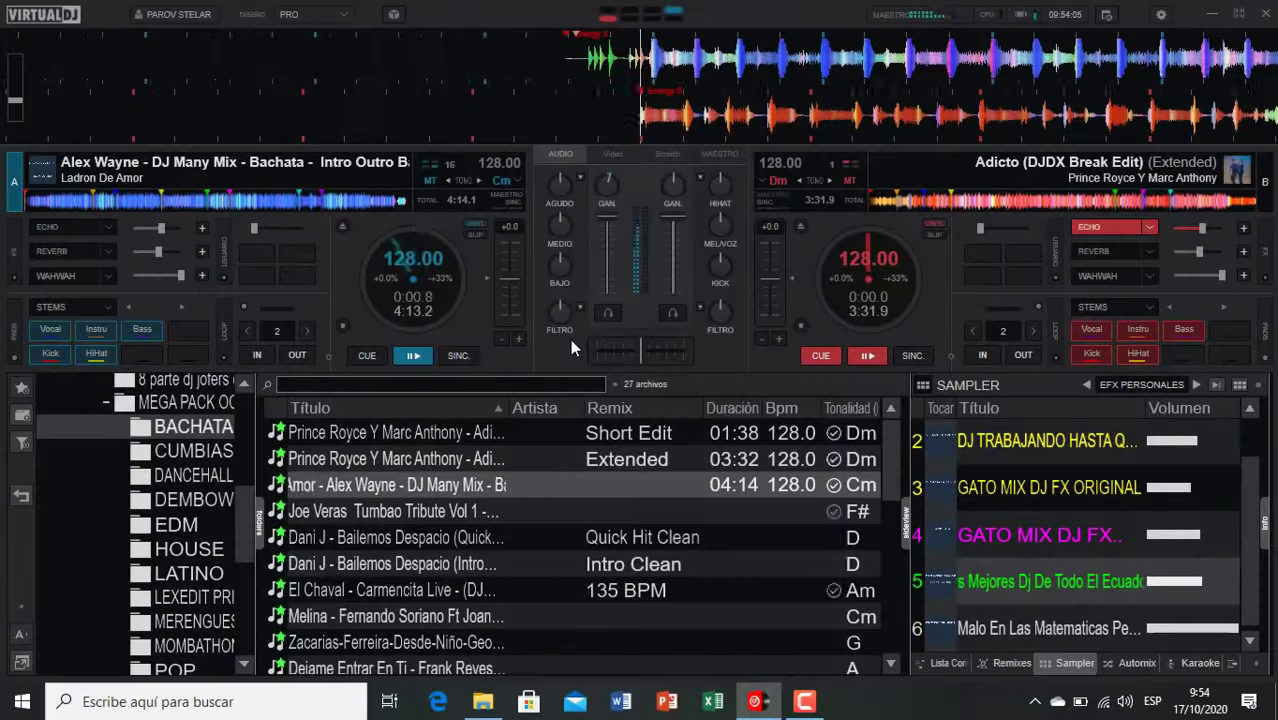
pyautogui.doubleClick(391, 512)
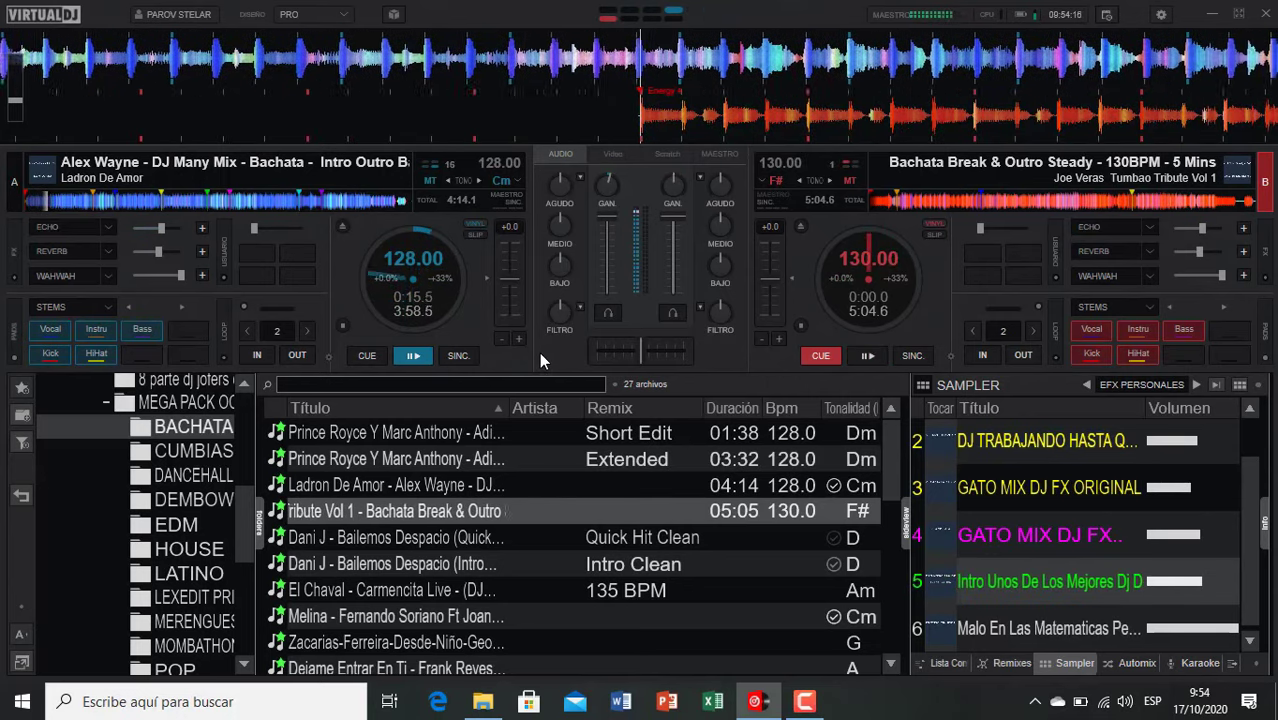
pyautogui.press('e')
pyautogui.press('e')
pyautogui.press('e')
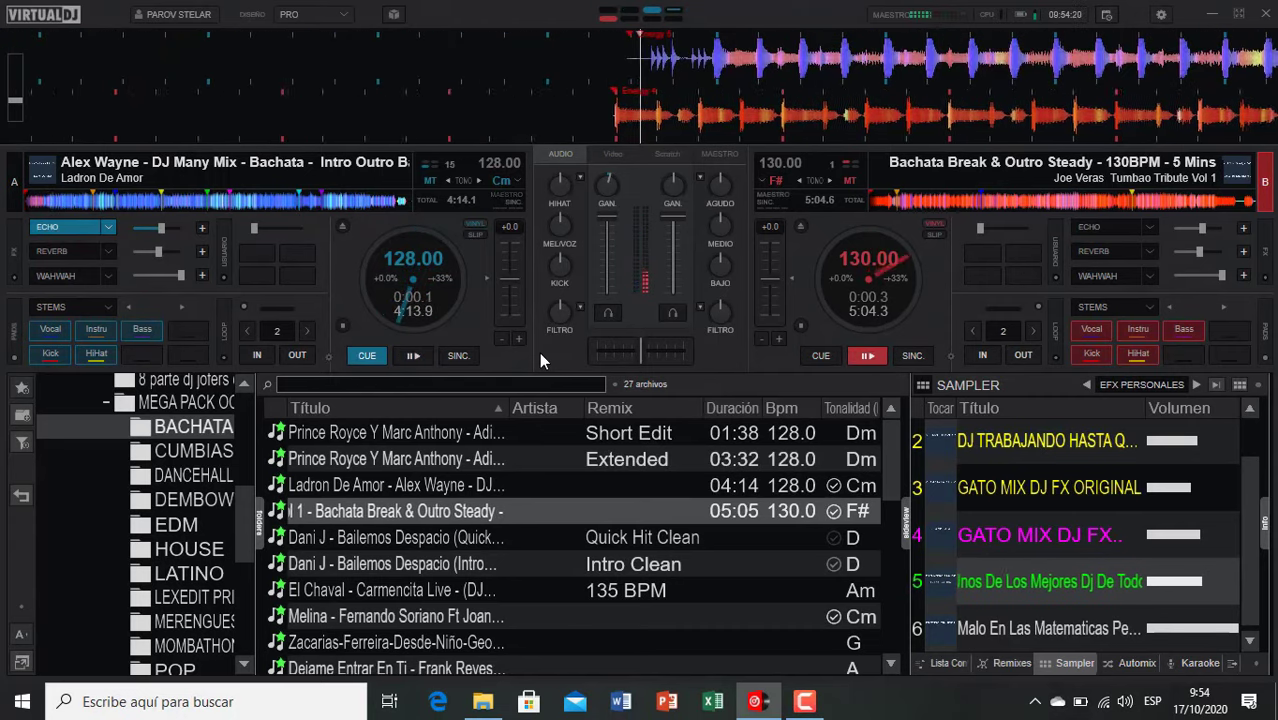
# Step: Load "Dani J - Bailemos Despacio" (Quick Hit Clean) onto deck A
pyautogui.click(385, 538)
pyautogui.doubleClick(385, 540)
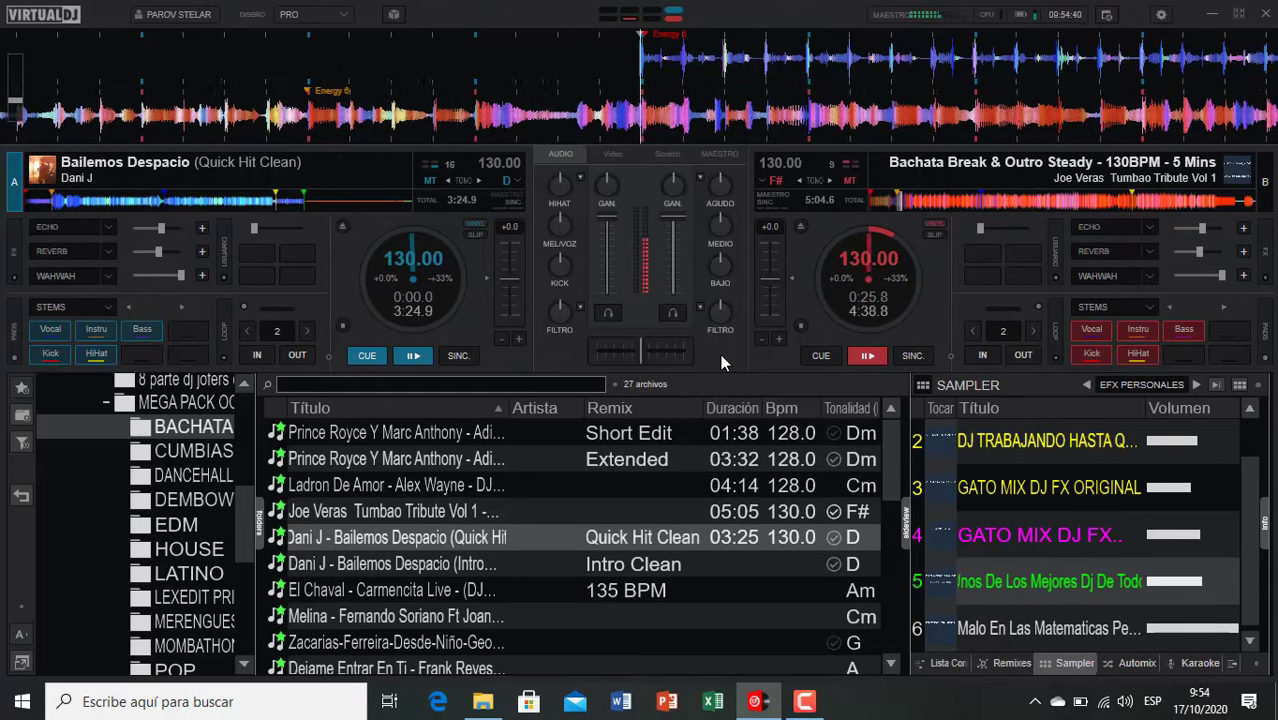
# Step: Switch playback to "Bailemos Despacio" (Quick Hit Clean) on deck A, using Echo to fade out the song on deck B
pyautogui.press('e')
pyautogui.press('space')
pyautogui.press('c')
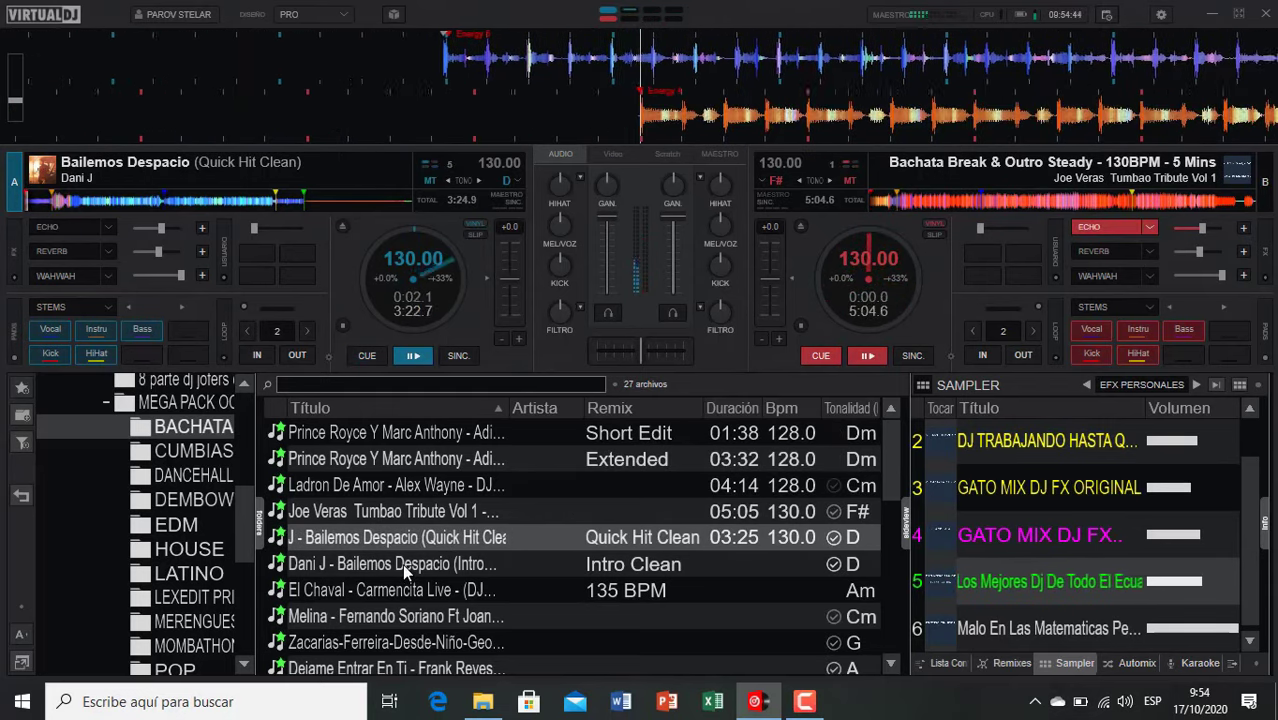
# Step: Load "Carmencita Live" (135 BPM) onto deck B and "Melina" onto deck A, switching playback to each in turn with Echo on the outgoing deck
pyautogui.doubleClick(390, 592)
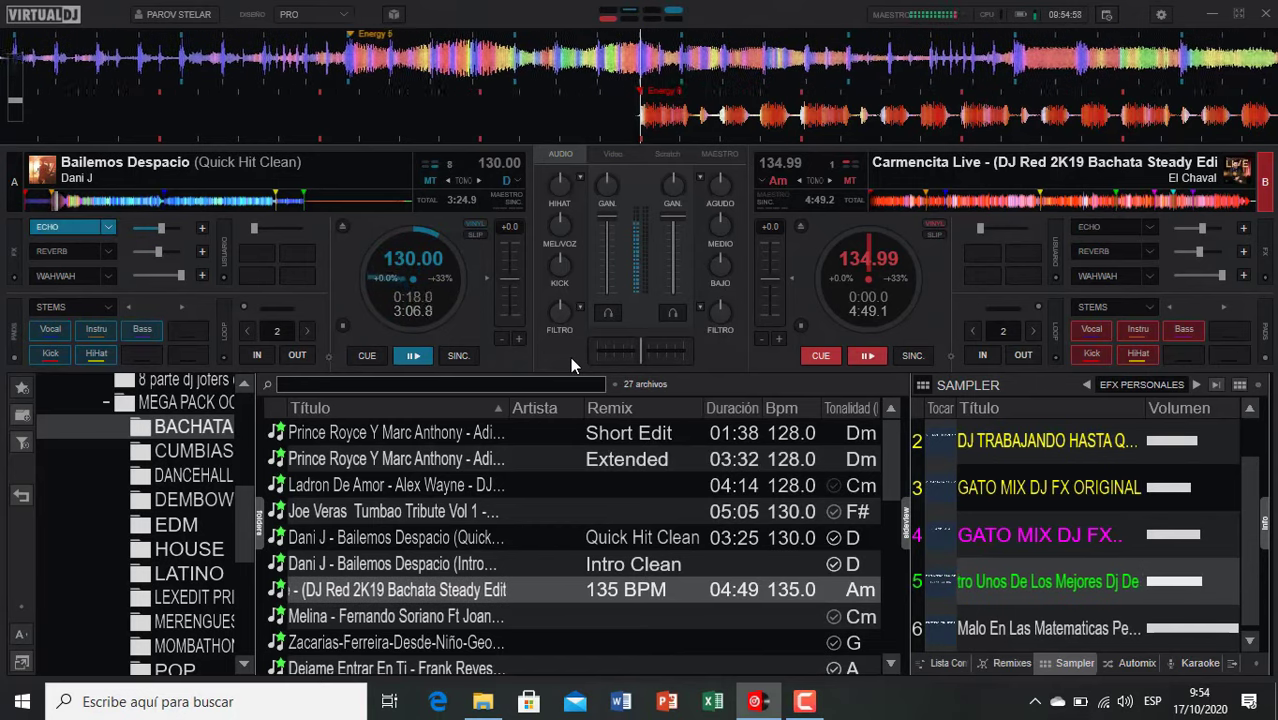
pyautogui.press('space')
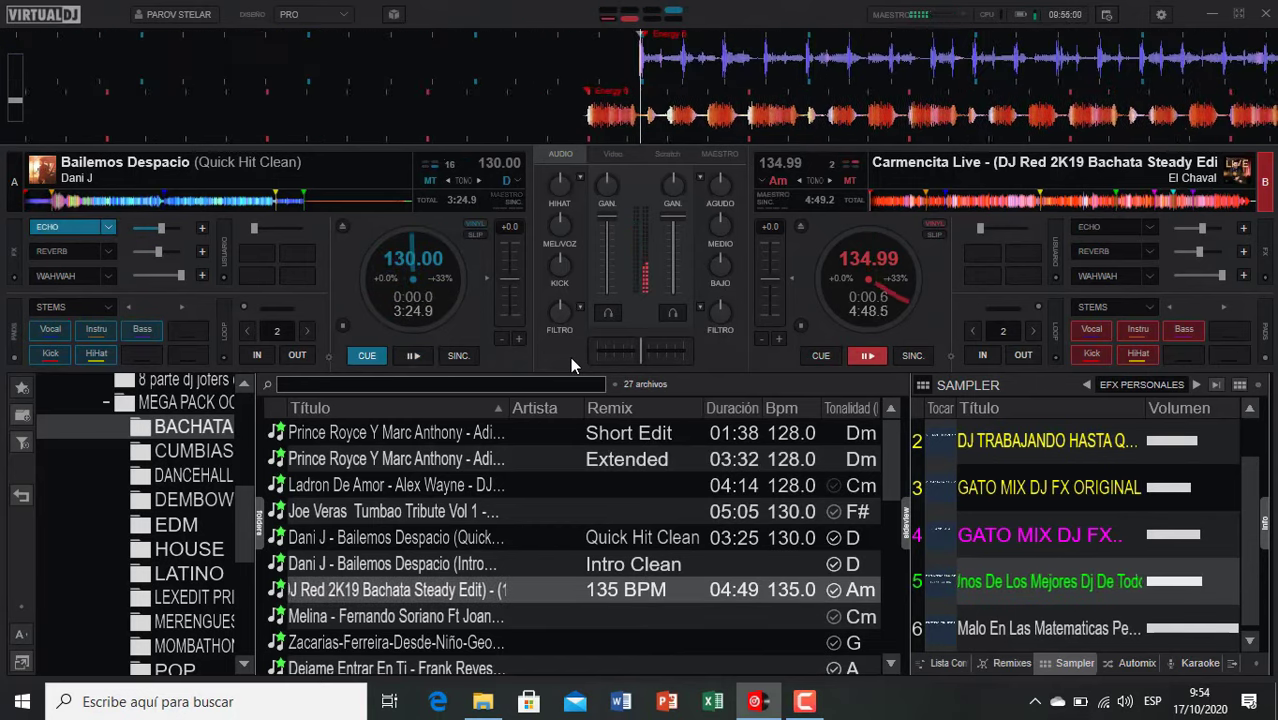
pyautogui.scroll(-1, 372, 590)
pyautogui.doubleClick(397, 567)
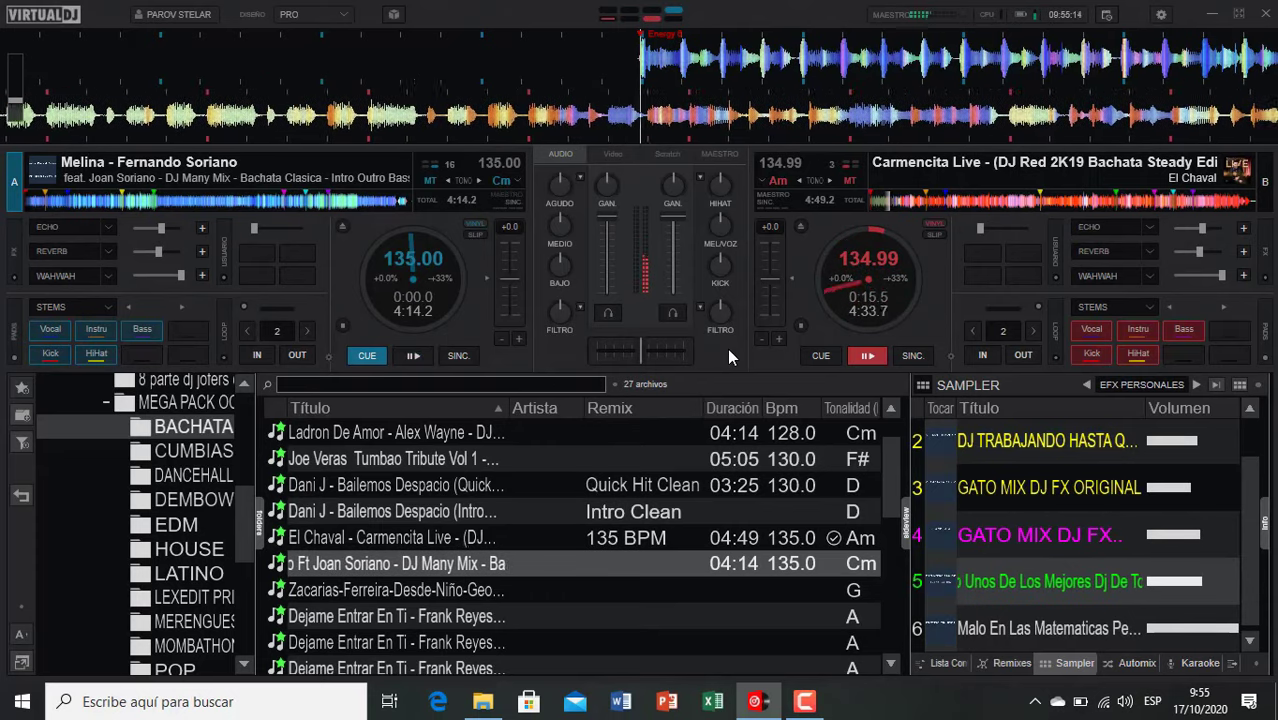
pyautogui.press('e')
pyautogui.press('space')
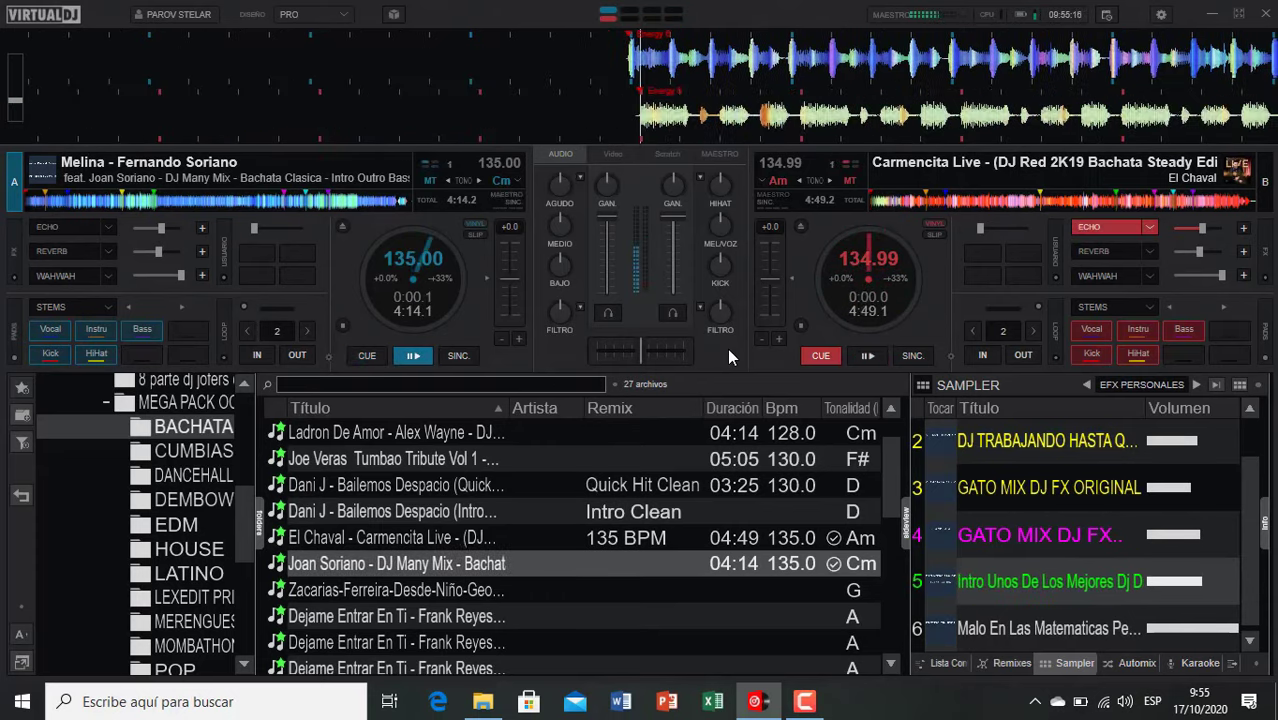
# Step: Load "Zacarias-Ferreira-Desde-Niño" onto deck B with its headphone cue off, and apply Echo to the song on deck A
pyautogui.doubleClick(396, 594)
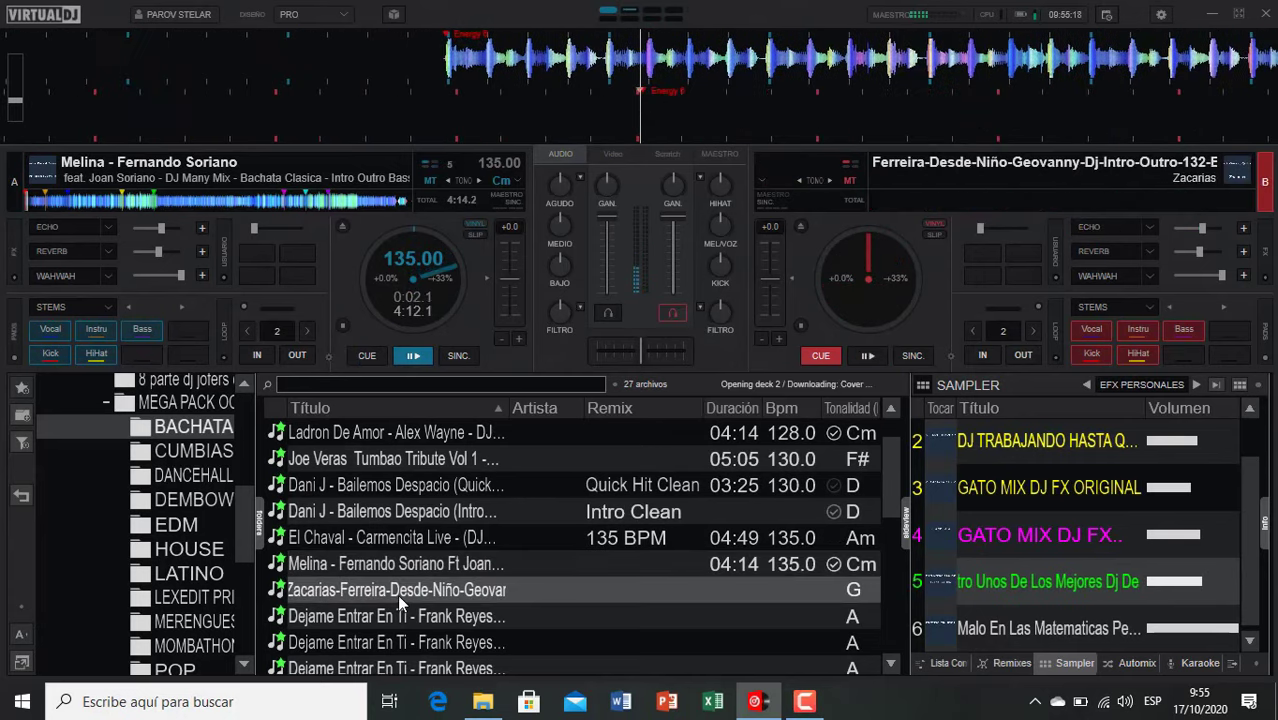
pyautogui.click(673, 313)
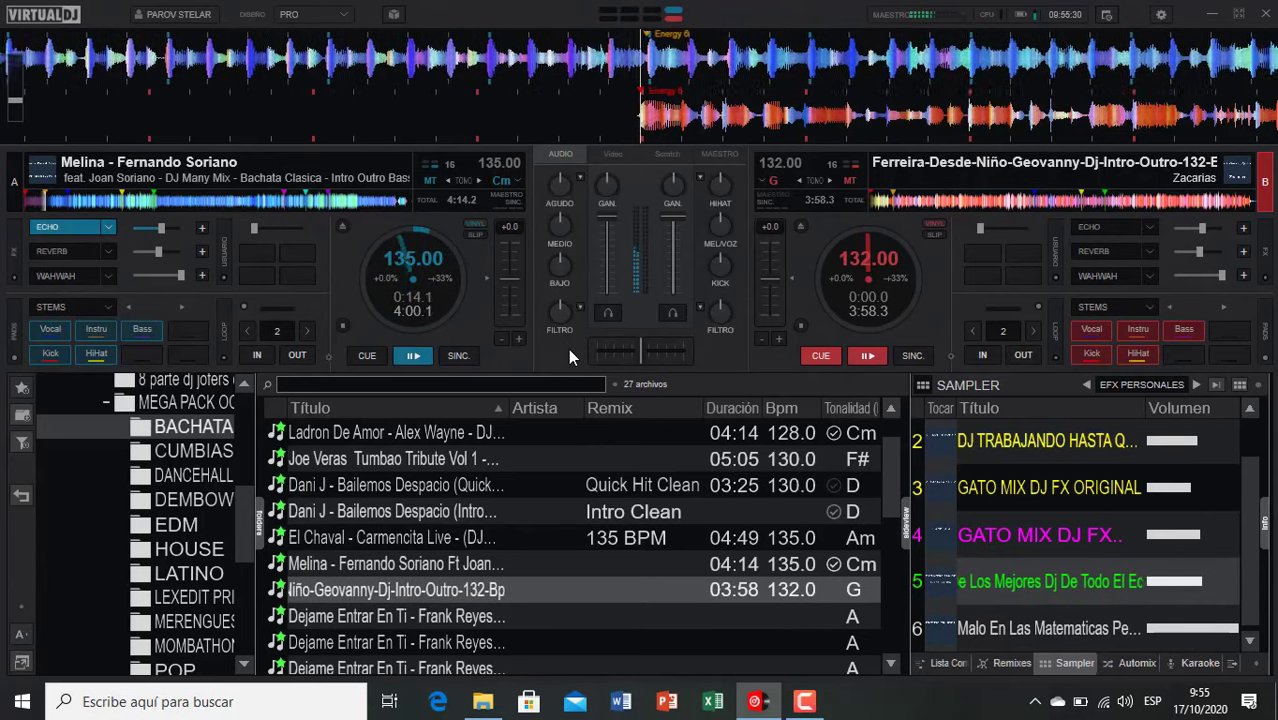
pyautogui.press('e')
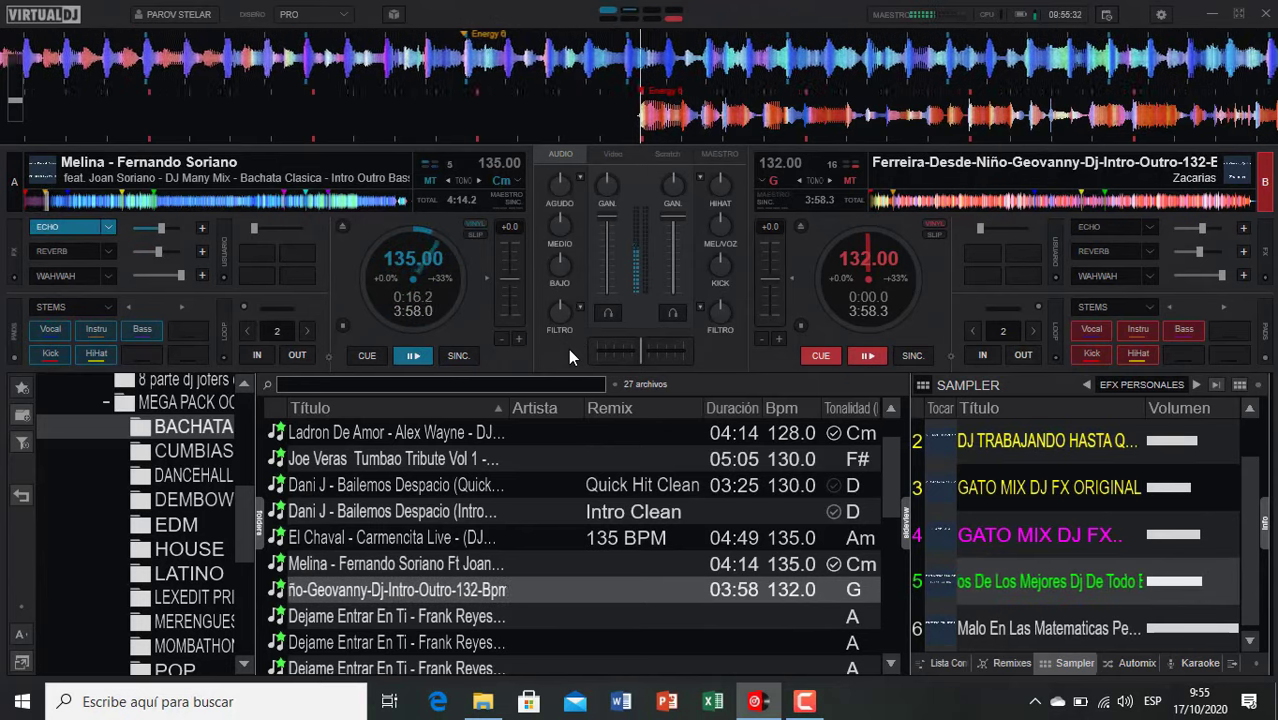
# Step: Load "Dejame Entrar En Ti" (Bachata Acapella Starter) onto deck A and "No Te Vallas" onto deck B, switching playback to each with Echo on the outgoing deck
pyautogui.doubleClick(502, 617)
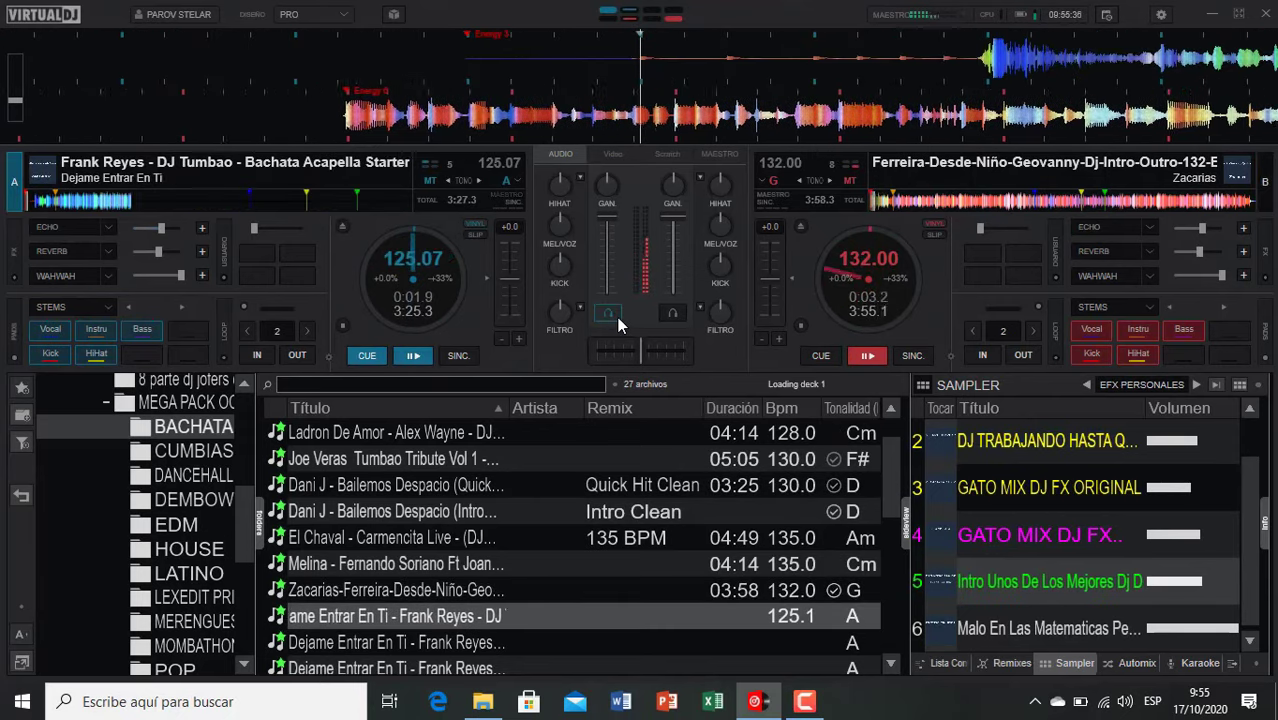
pyautogui.scroll(-2, 568, 527)
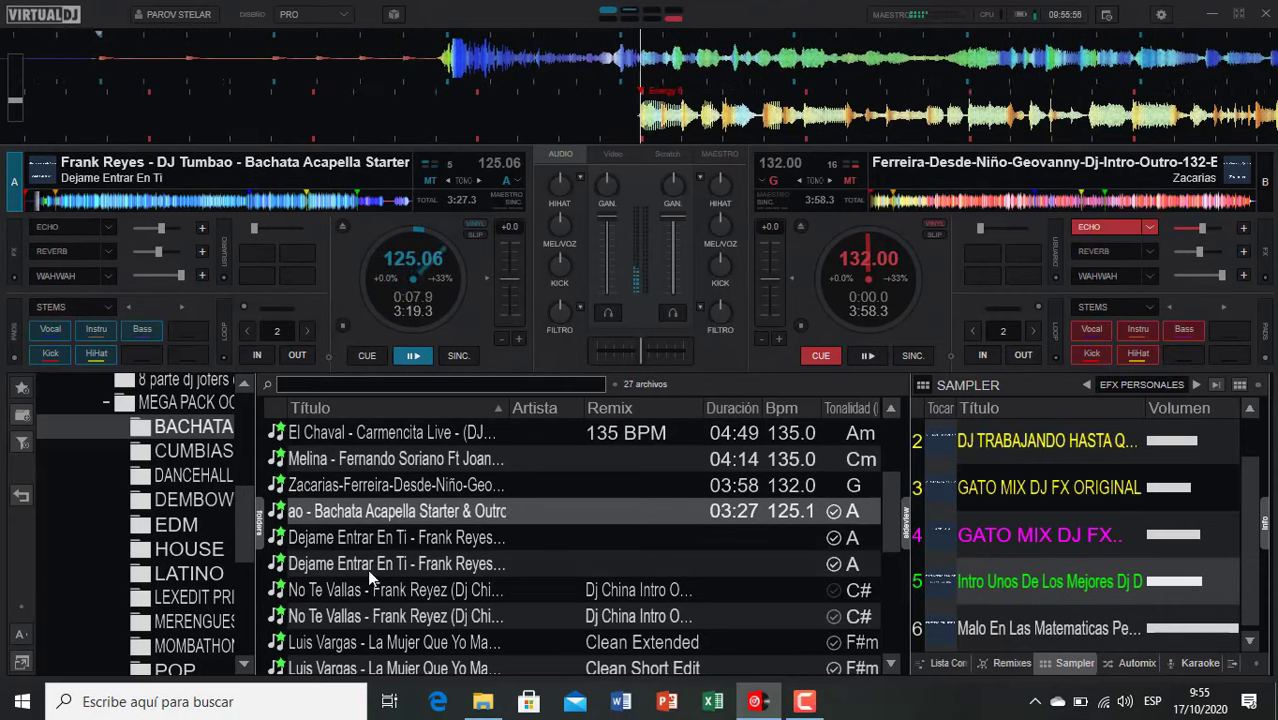
pyautogui.click(352, 591)
pyautogui.doubleClick(352, 591)
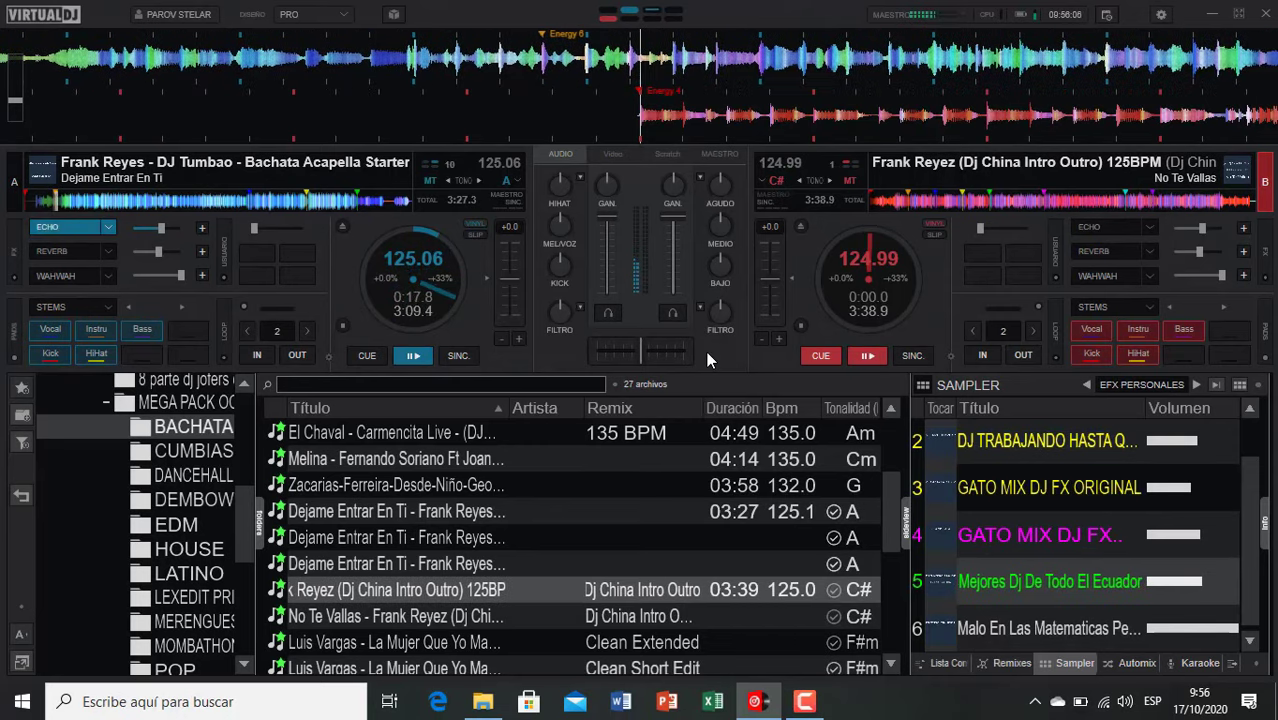
pyautogui.press('space')
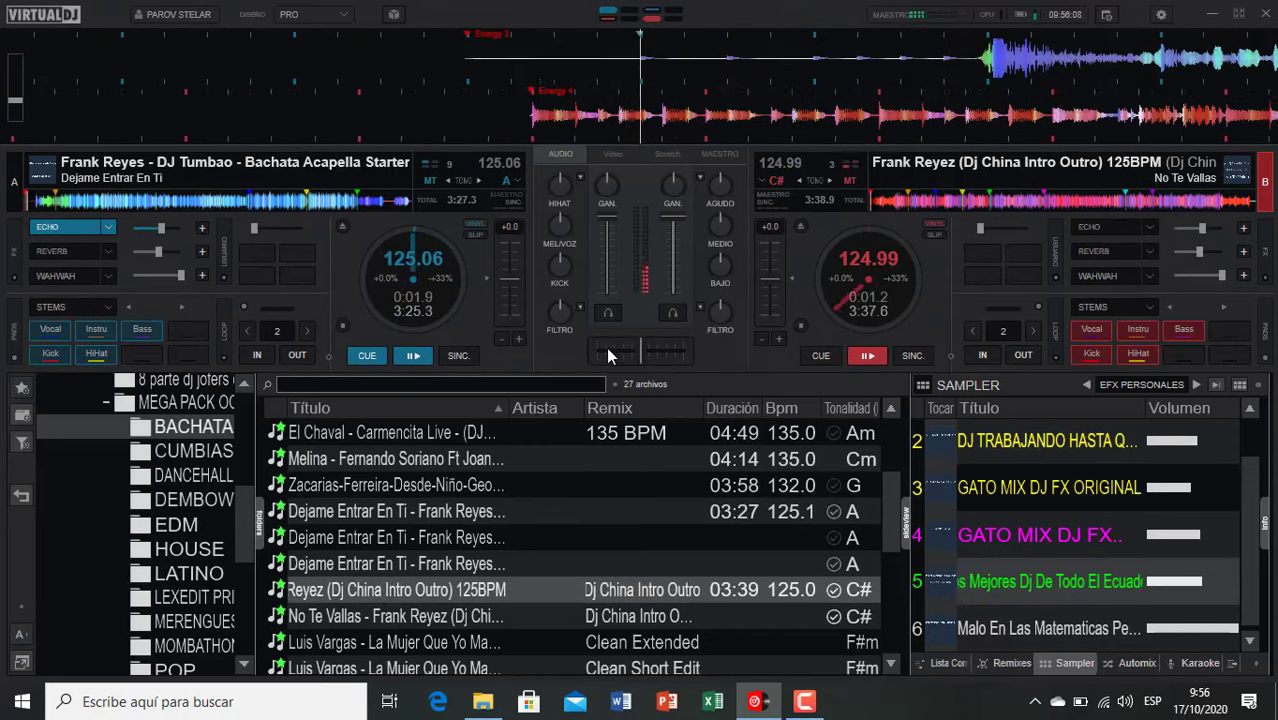
# Step: Play "La Mujer Que Yo Mas Quiero" (Clean Extended) on deck A, then its Clean Short Edit on deck B, with Echo on each outgoing deck
pyautogui.scroll(-1, 398, 627)
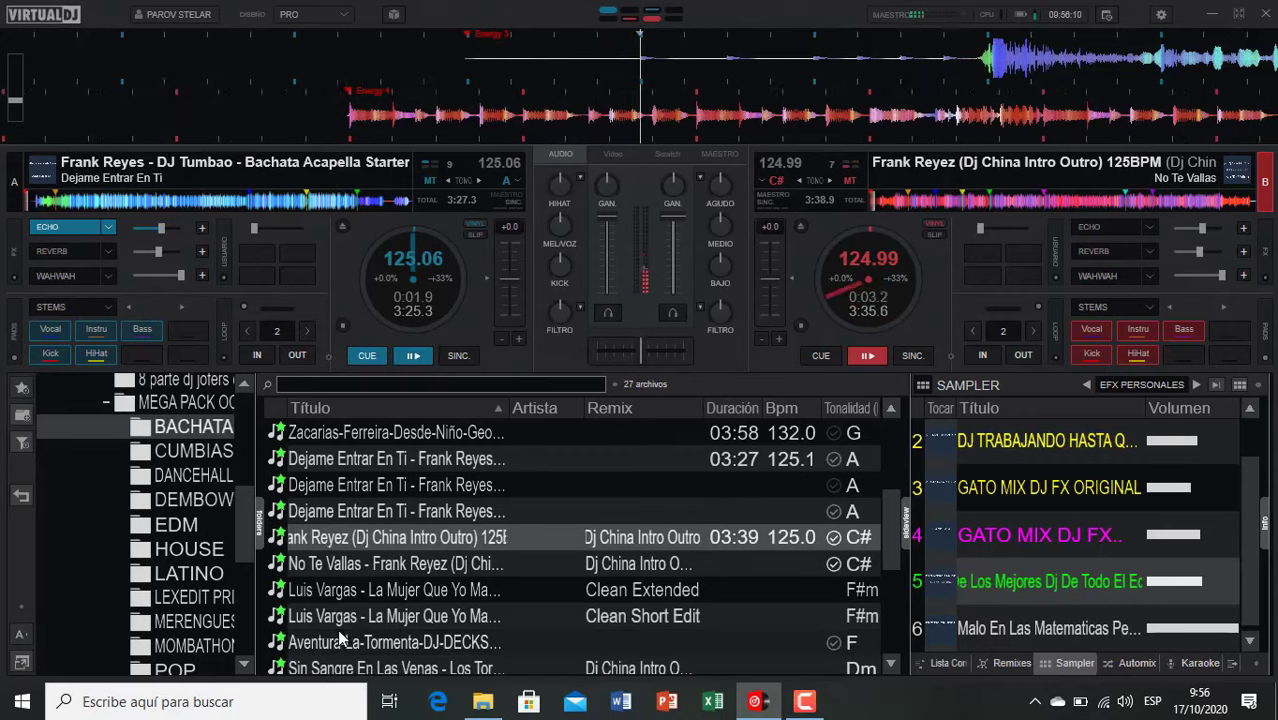
pyautogui.doubleClick(378, 598)
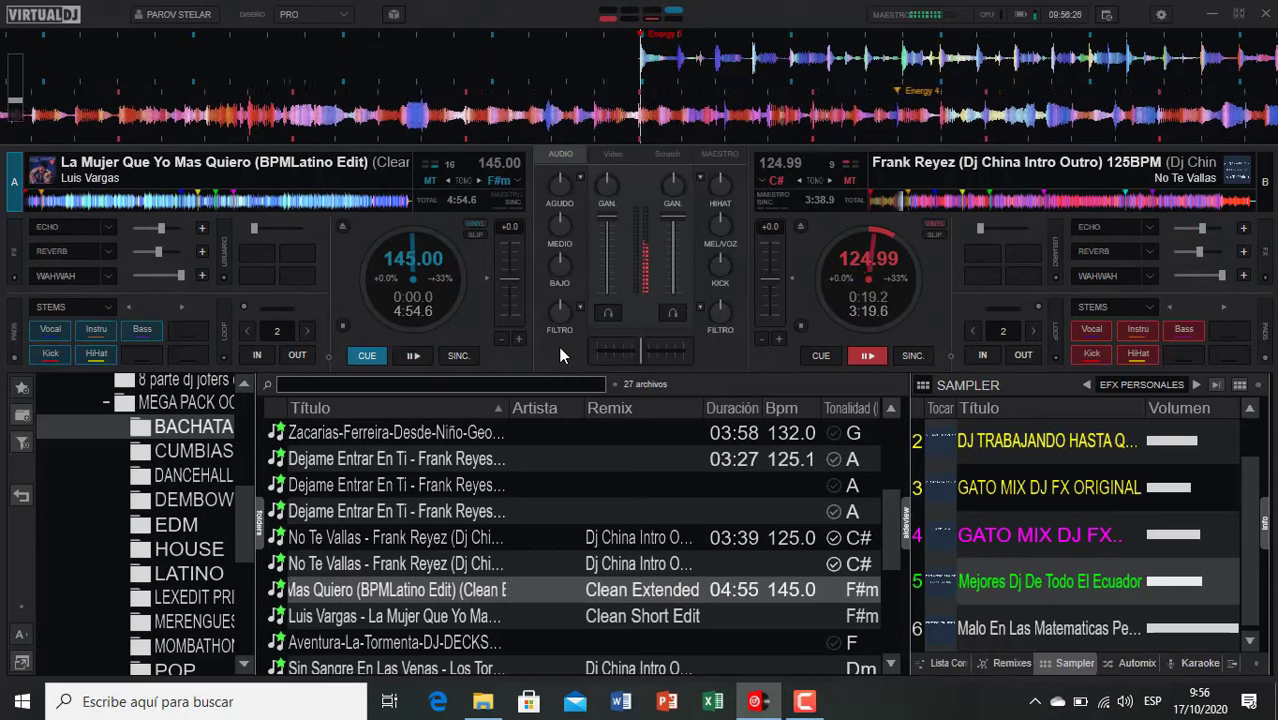
pyautogui.press('space')
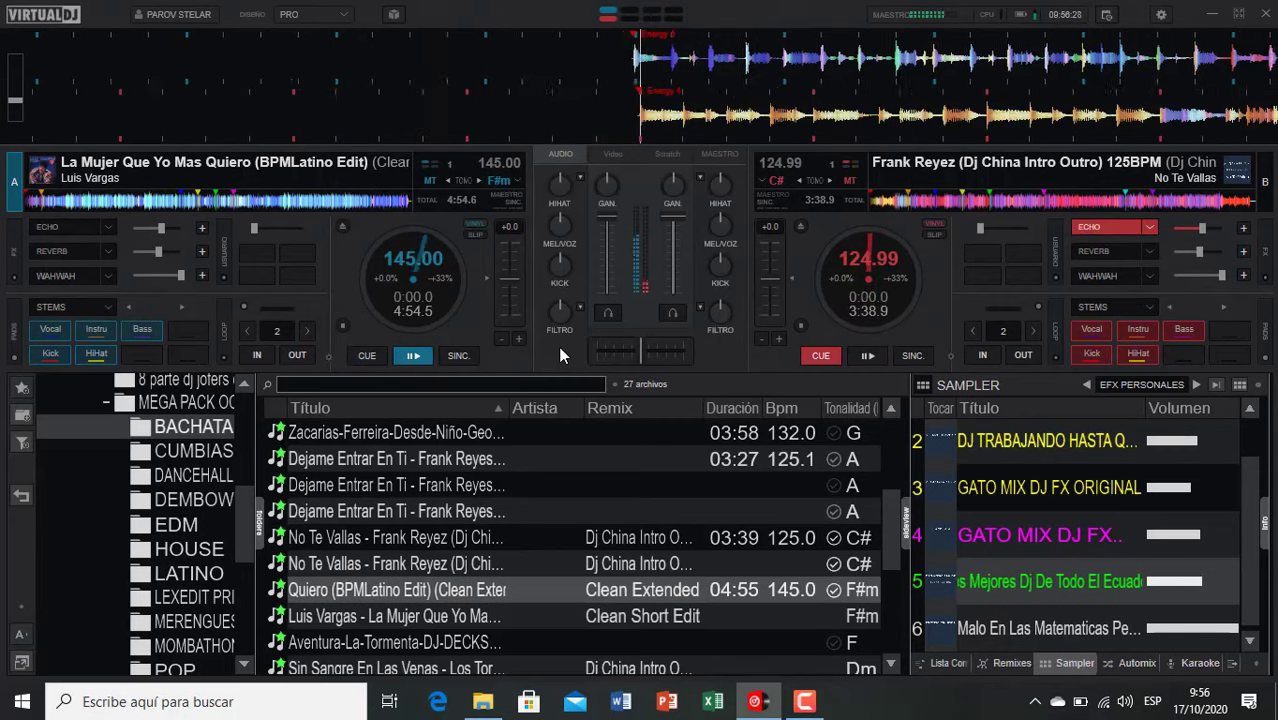
pyautogui.doubleClick(385, 620)
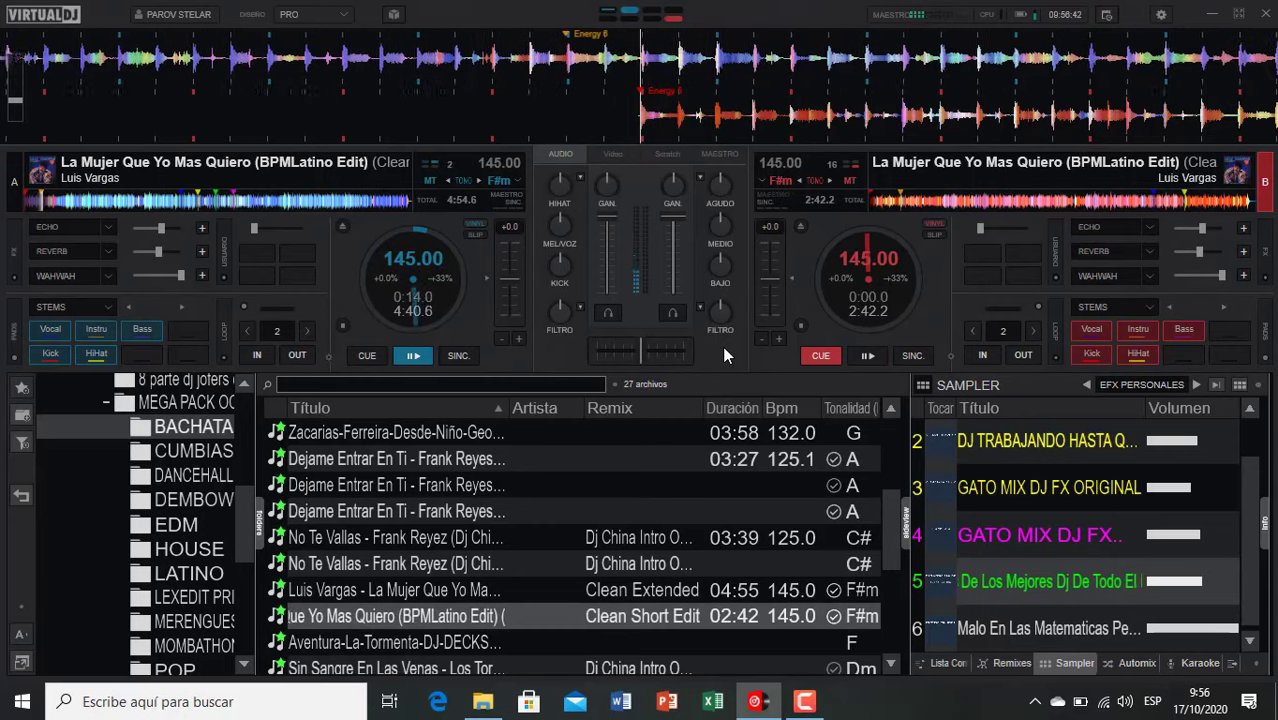
pyautogui.press('e')
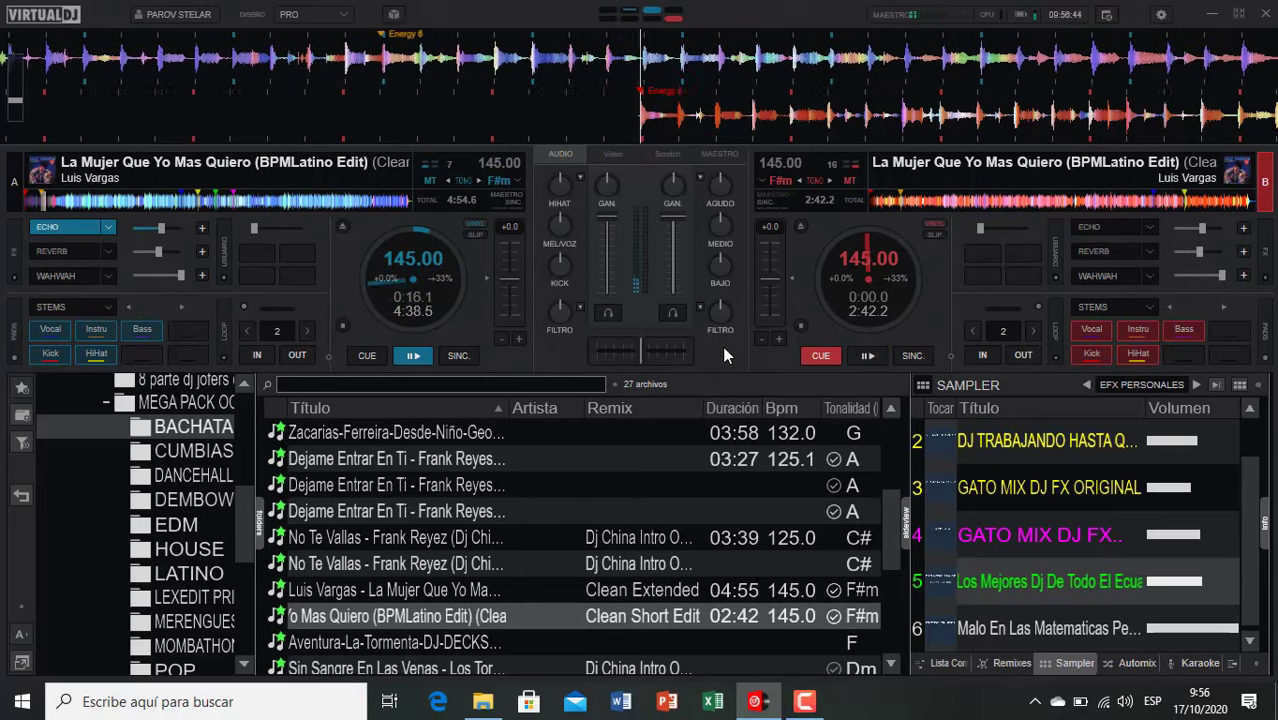
pyautogui.press('space')
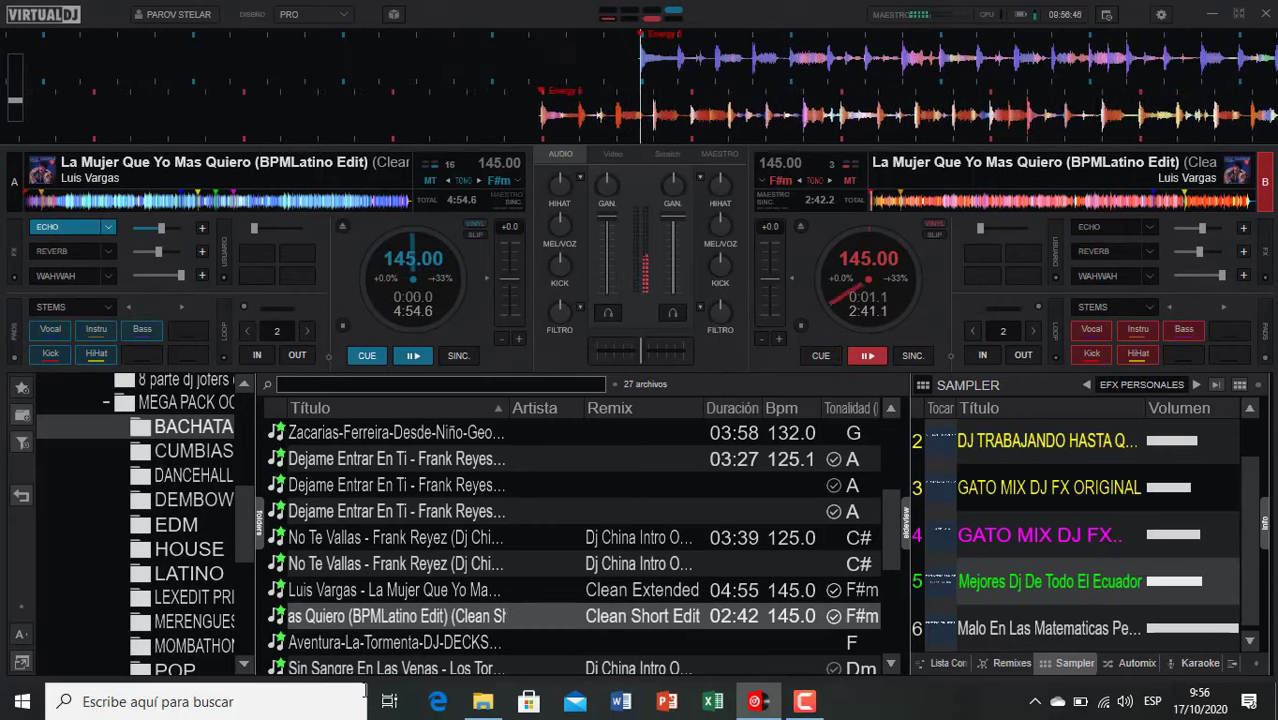
# Step: Load "Aventura-La-Tormenta" onto deck A and switch playback to it with Echo on deck B
pyautogui.doubleClick(388, 645)
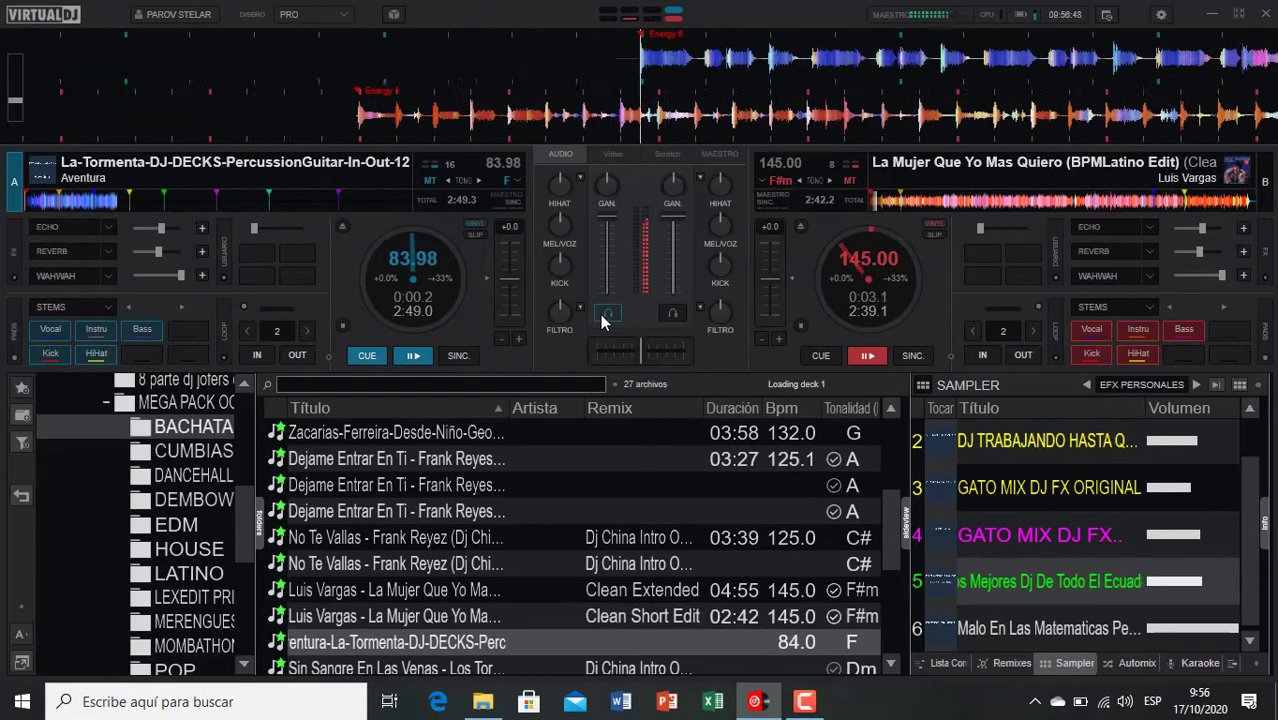
pyautogui.scroll(-2, 560, 490)
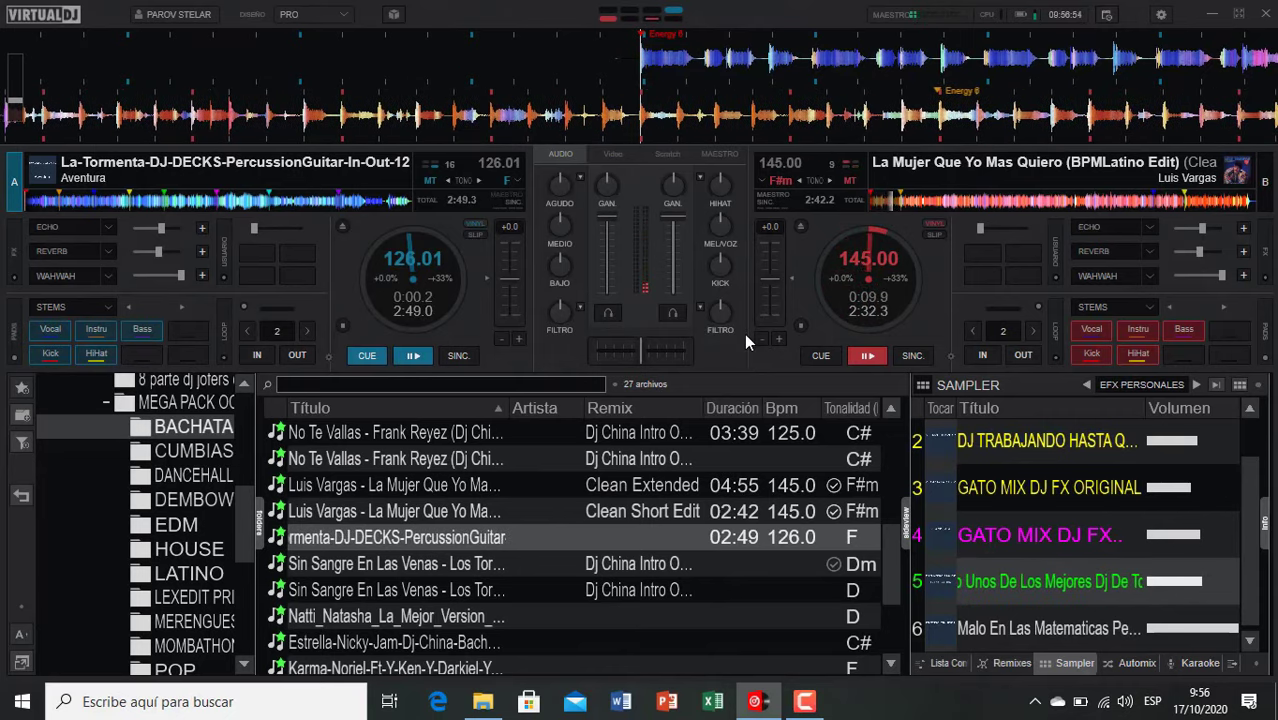
pyautogui.press('e')
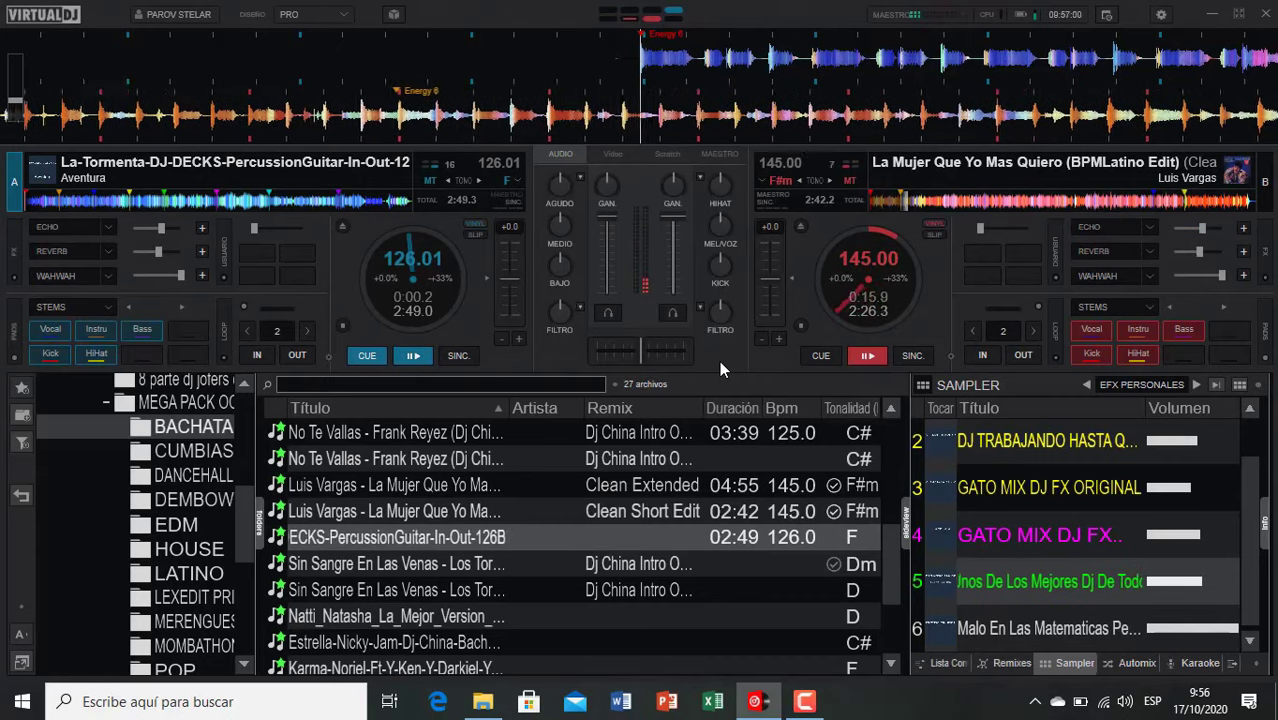
pyautogui.press('space')
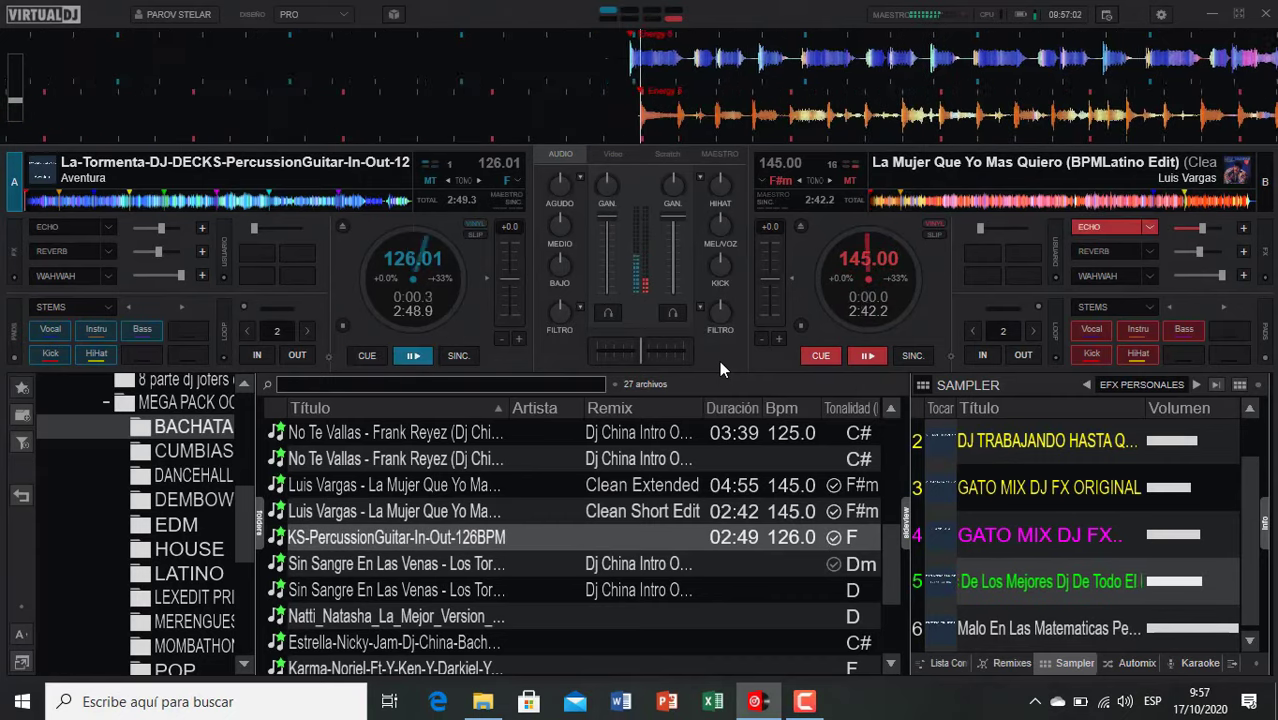
# Step: Load "Sin Sangre En Las Venas" (Dj China Intro Outro QH) onto deck B and switch playback to it with Echo on deck A
pyautogui.doubleClick(431, 562)
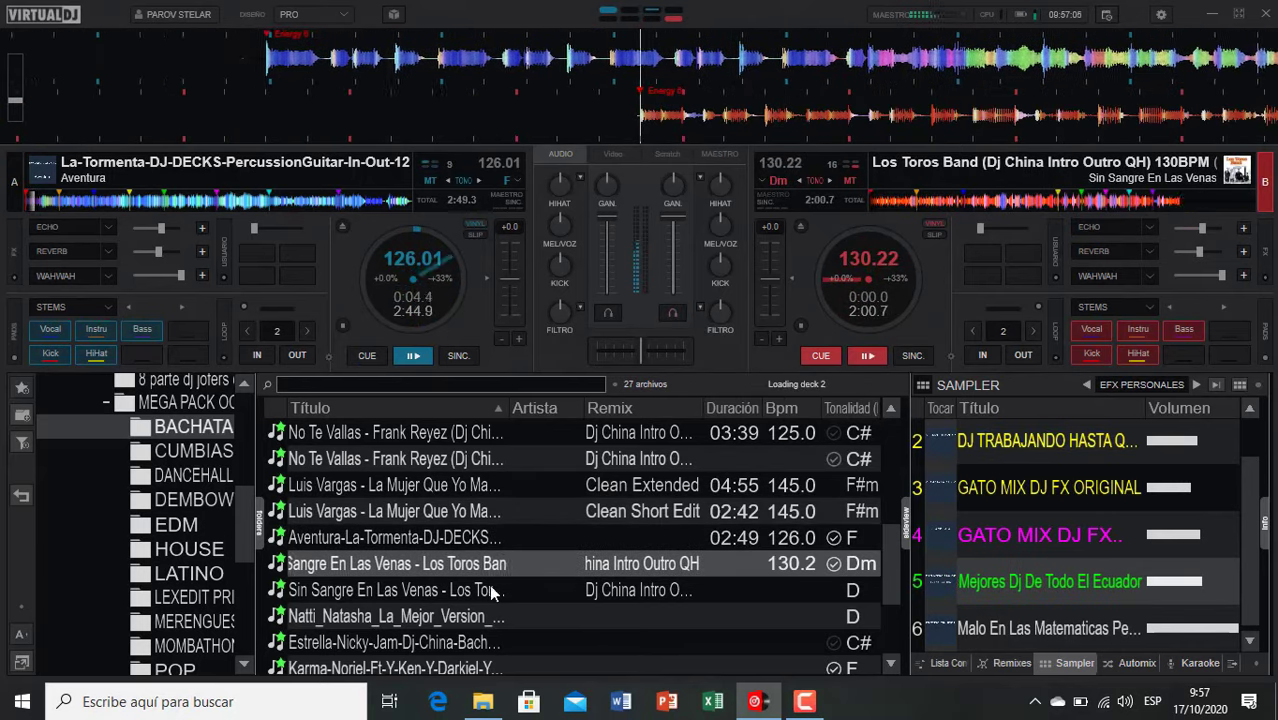
pyautogui.scroll(-1, 484, 620)
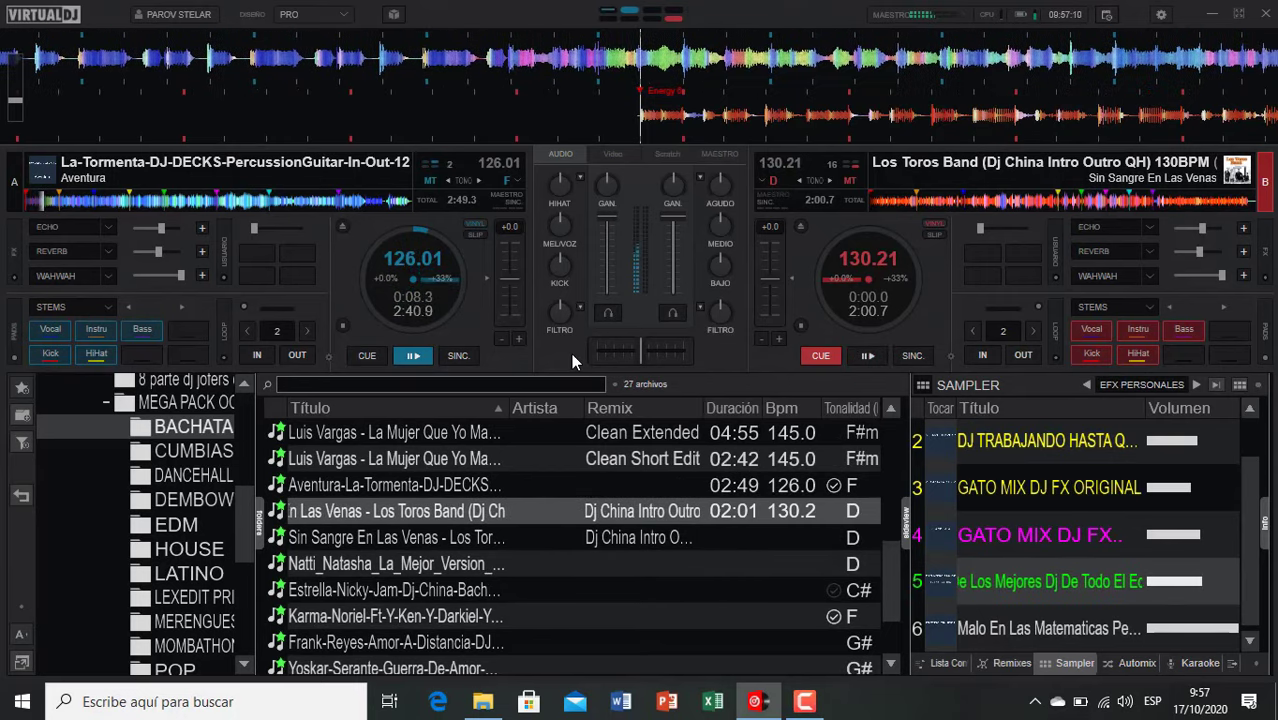
pyautogui.press('e')
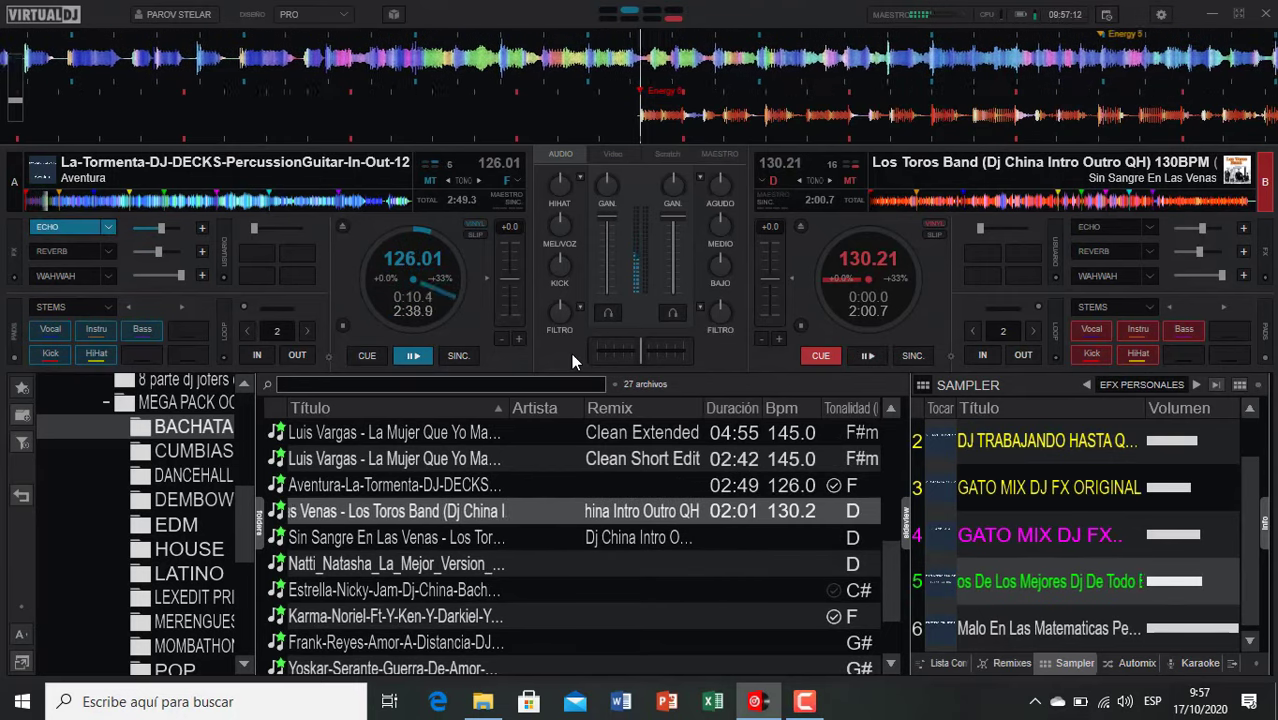
pyautogui.press('space')
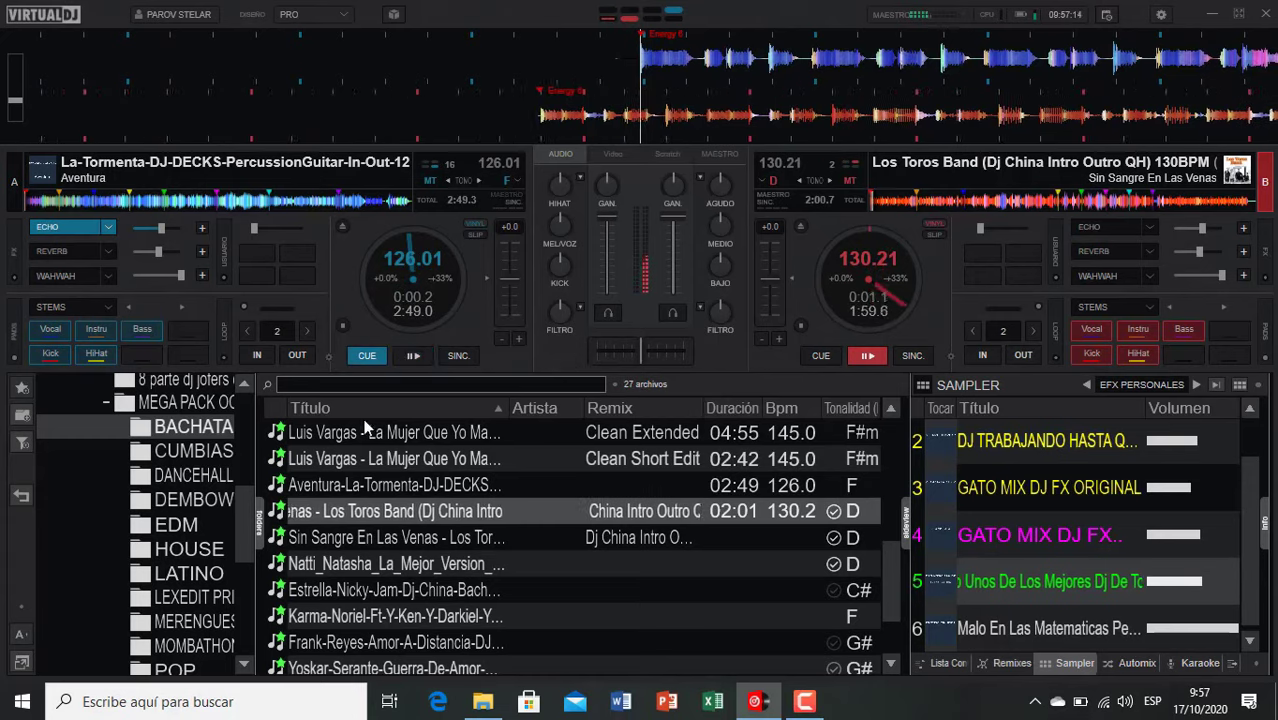
# Step: Load "Sin Sangre En Las Venas" (Dj China Intro Outro) onto deck A, replace it with "Natti_Natasha_La_Mejor_Version_De_Mi" and switch playback to that with Echo on deck B
pyautogui.doubleClick(352, 540)
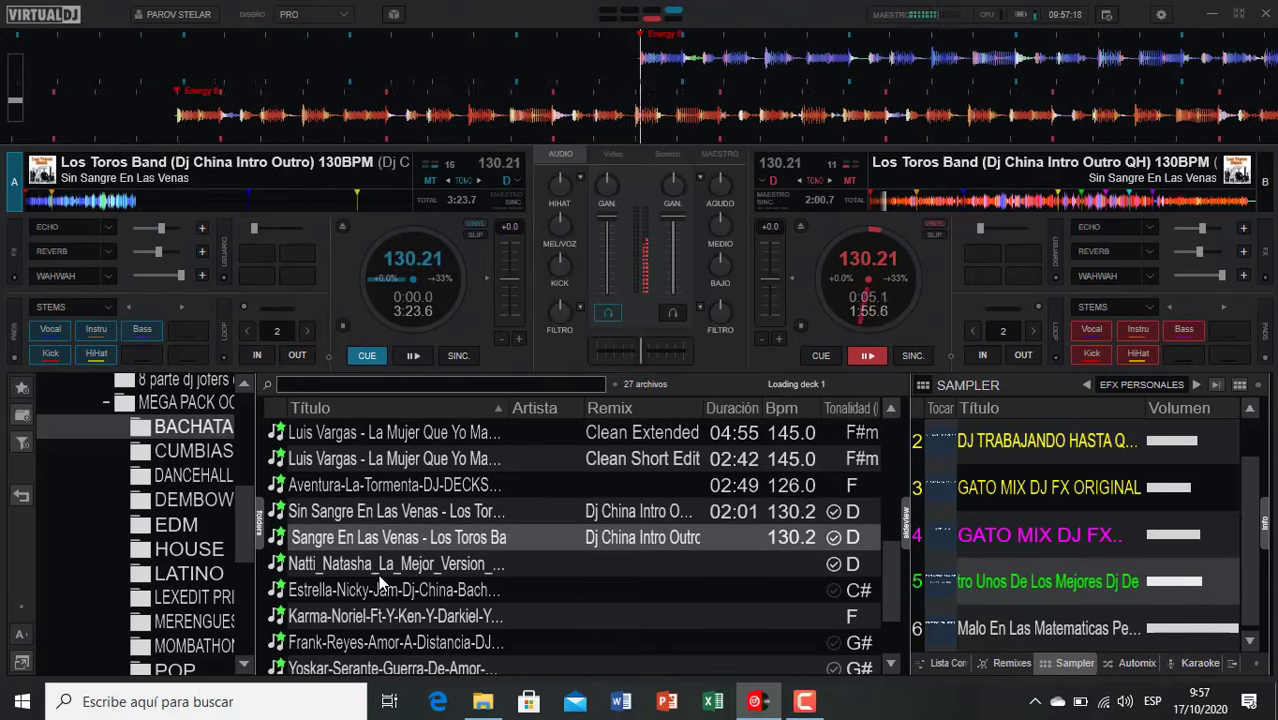
pyautogui.doubleClick(397, 564)
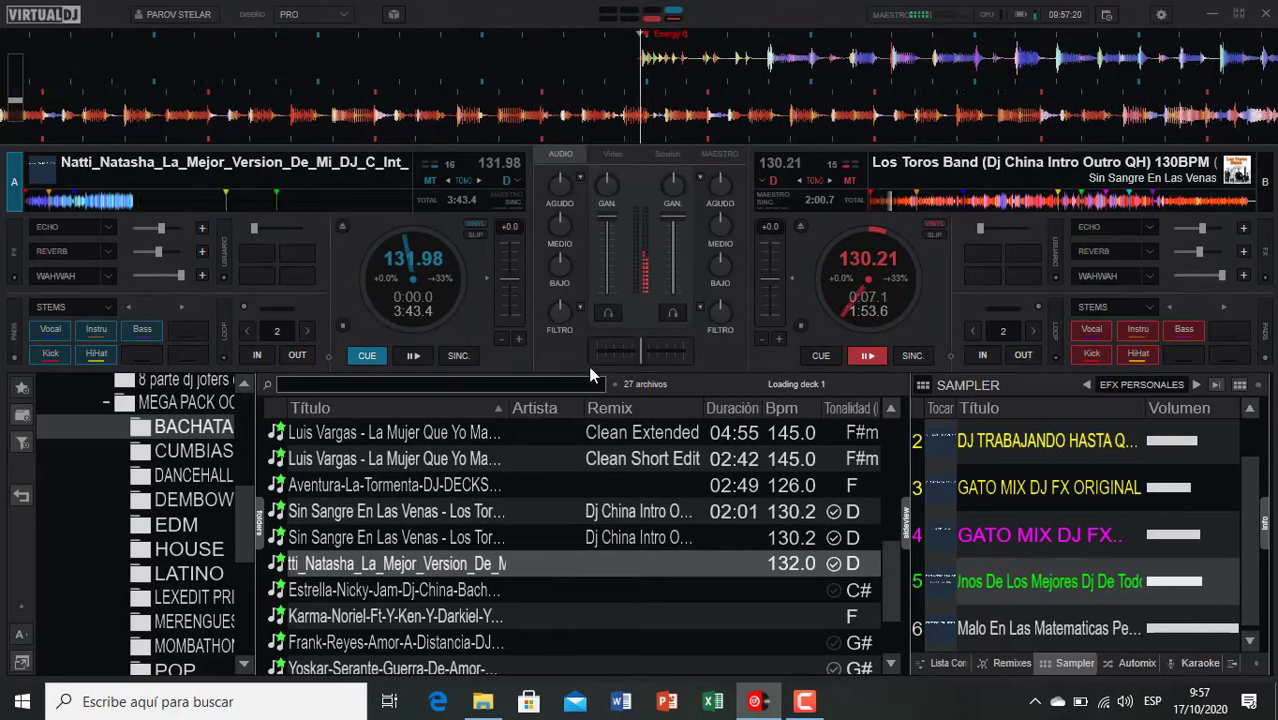
pyautogui.scroll(-1, 521, 549)
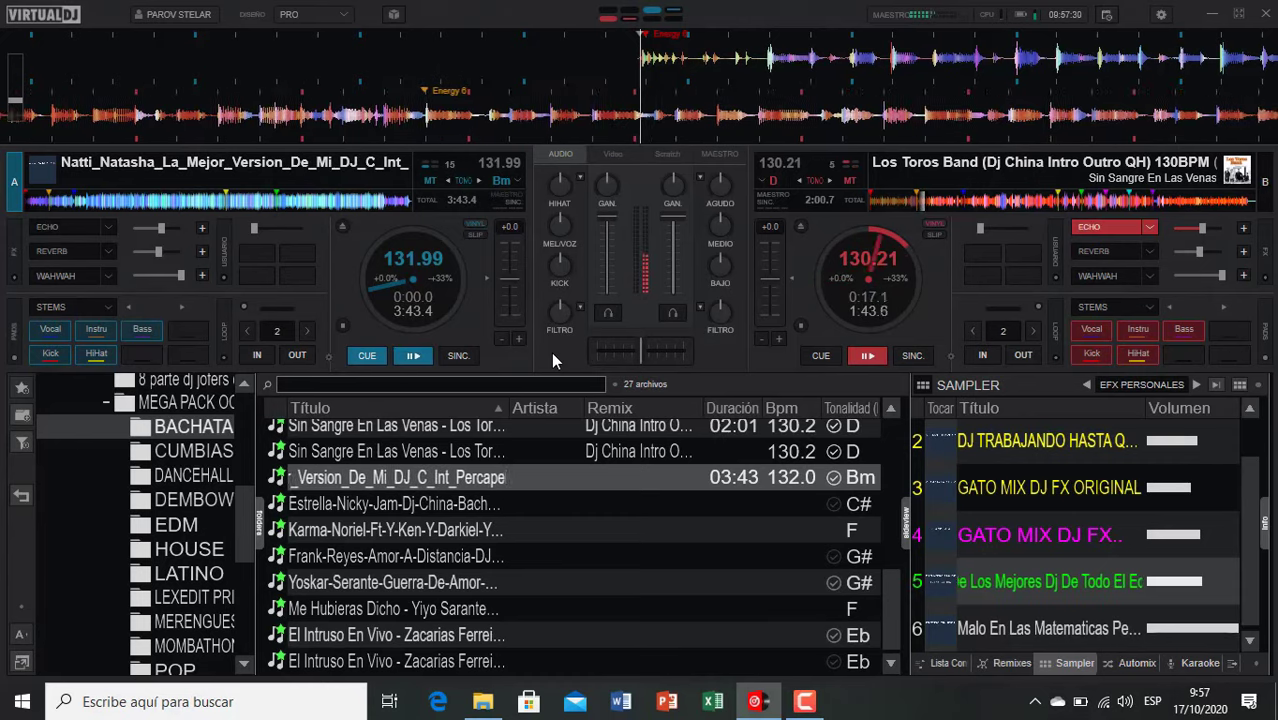
pyautogui.press('space')
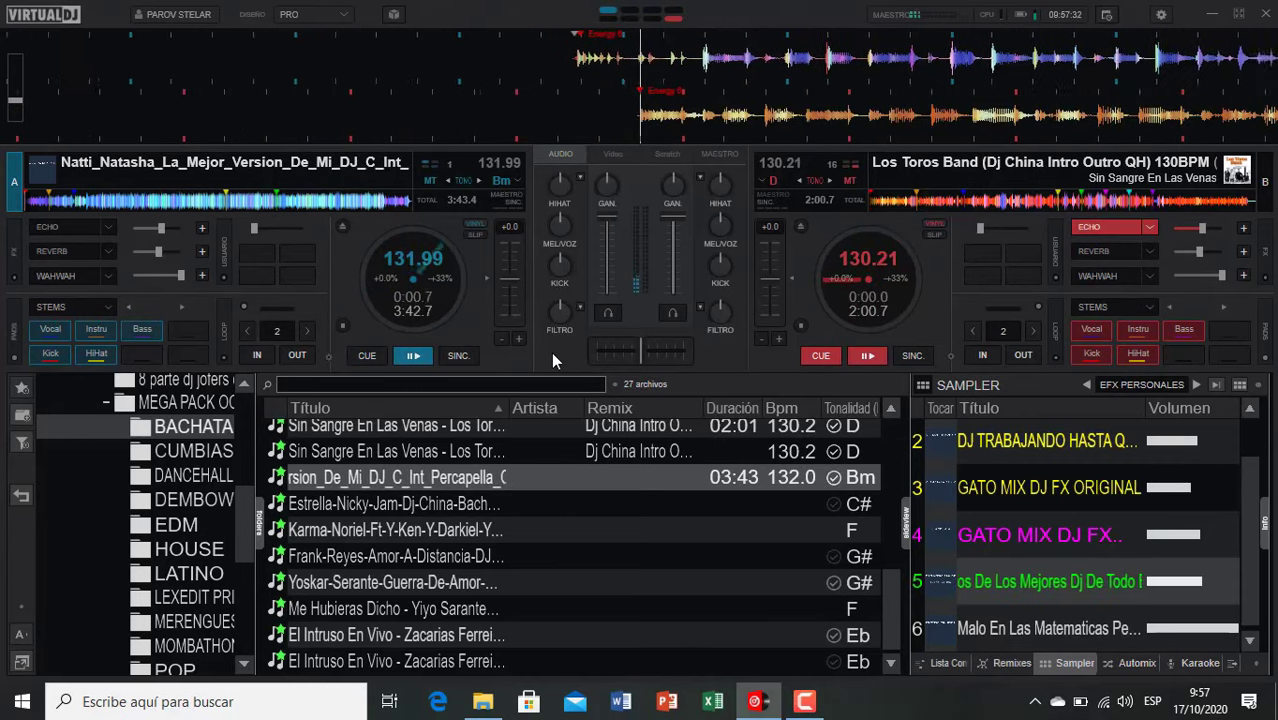
# Step: Load "Estrella-Nicky-Jam" onto deck B and "Karma-Noriel" onto deck A, switching playback to each in turn with Echo on the outgoing deck
pyautogui.doubleClick(356, 504)
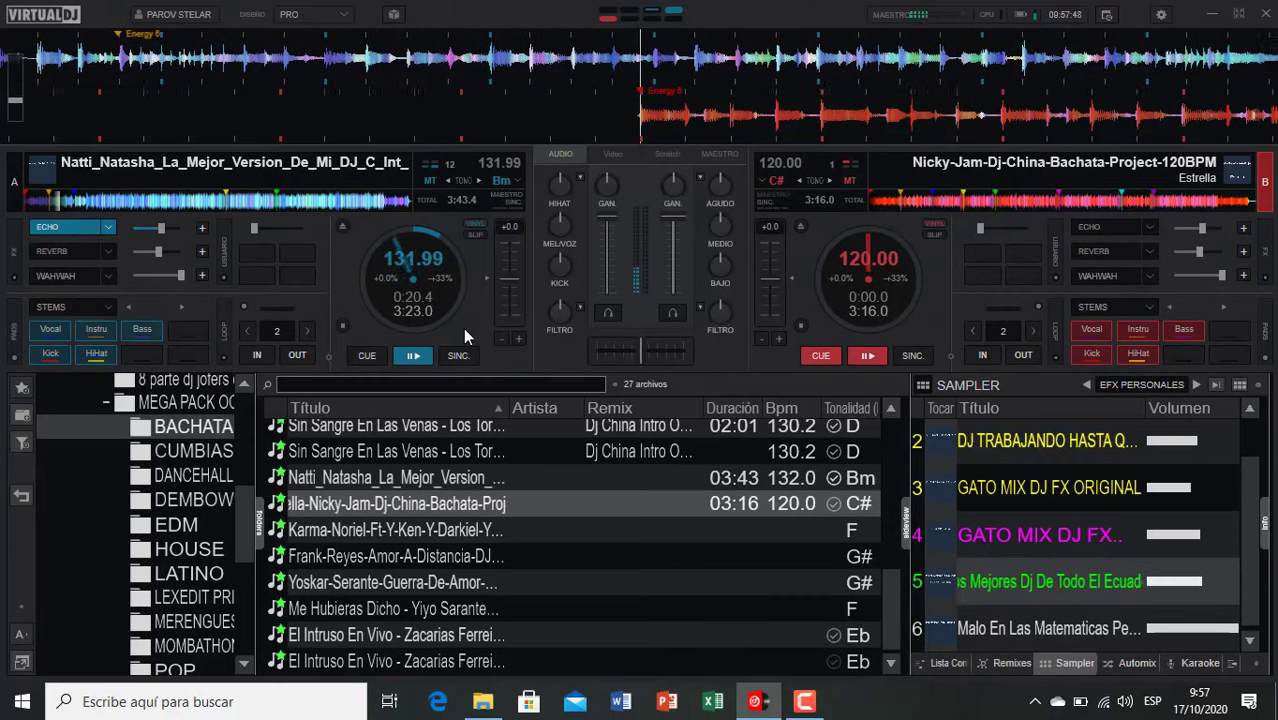
pyautogui.press('space')
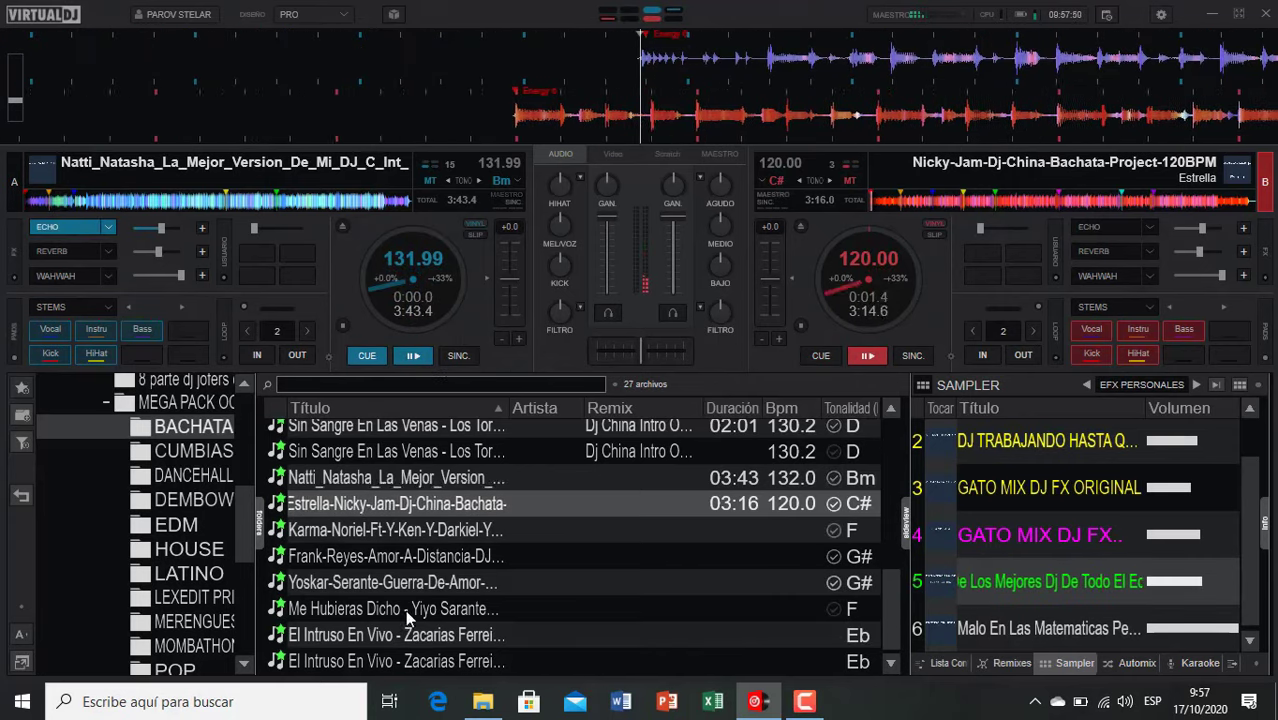
pyautogui.doubleClick(397, 533)
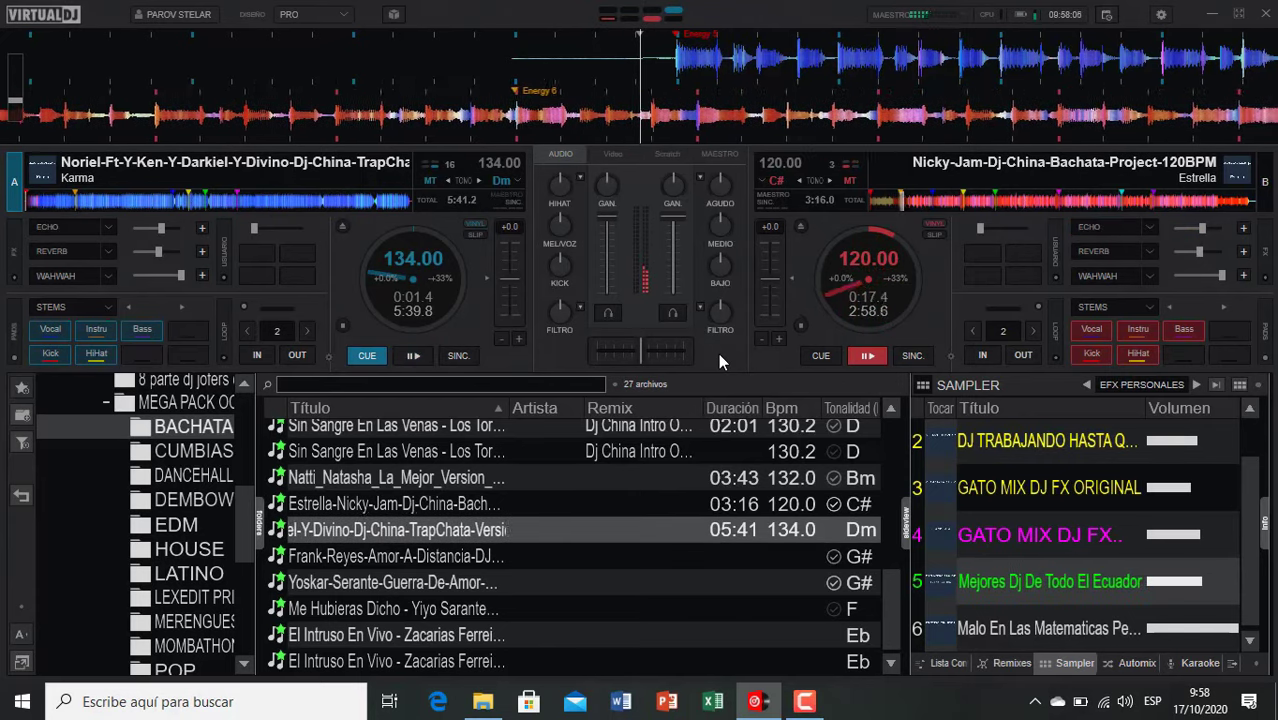
pyautogui.press('space')
pyautogui.press('c')
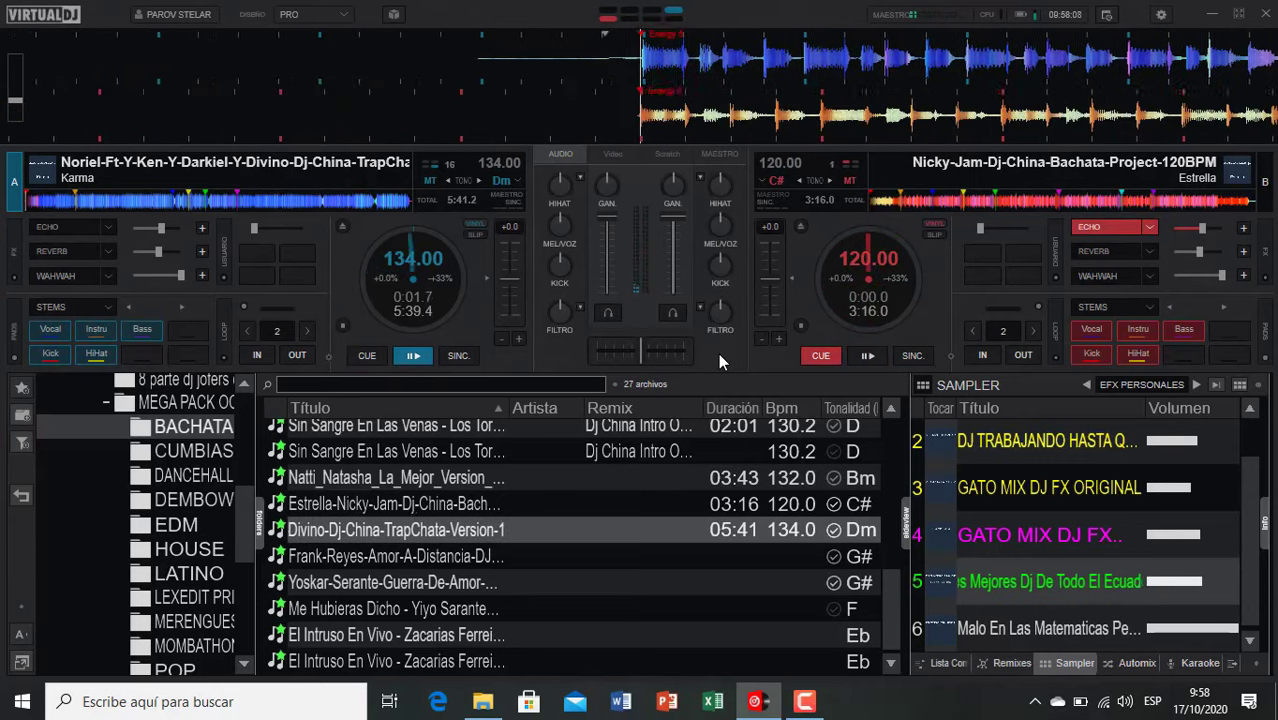
# Step: Load "Frank-Reyes-Amor-A-Distancia" onto deck B
pyautogui.doubleClick(408, 555)
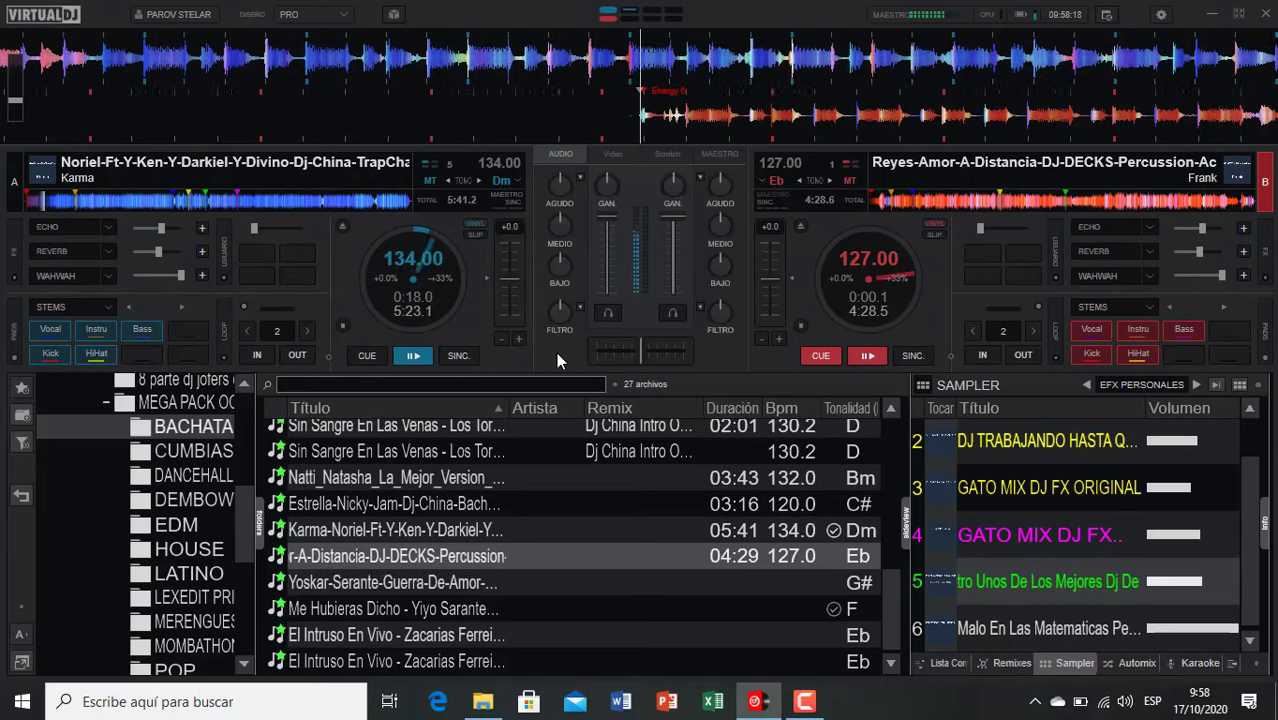
# Step: Switch playback to "Frank-Reyes-Amor-A-Distancia" on deck B, load "Yoskar-Serante-Guerra-De-Amor" onto deck A and switch to it, with Echo on each outgoing deck
pyautogui.press('space')
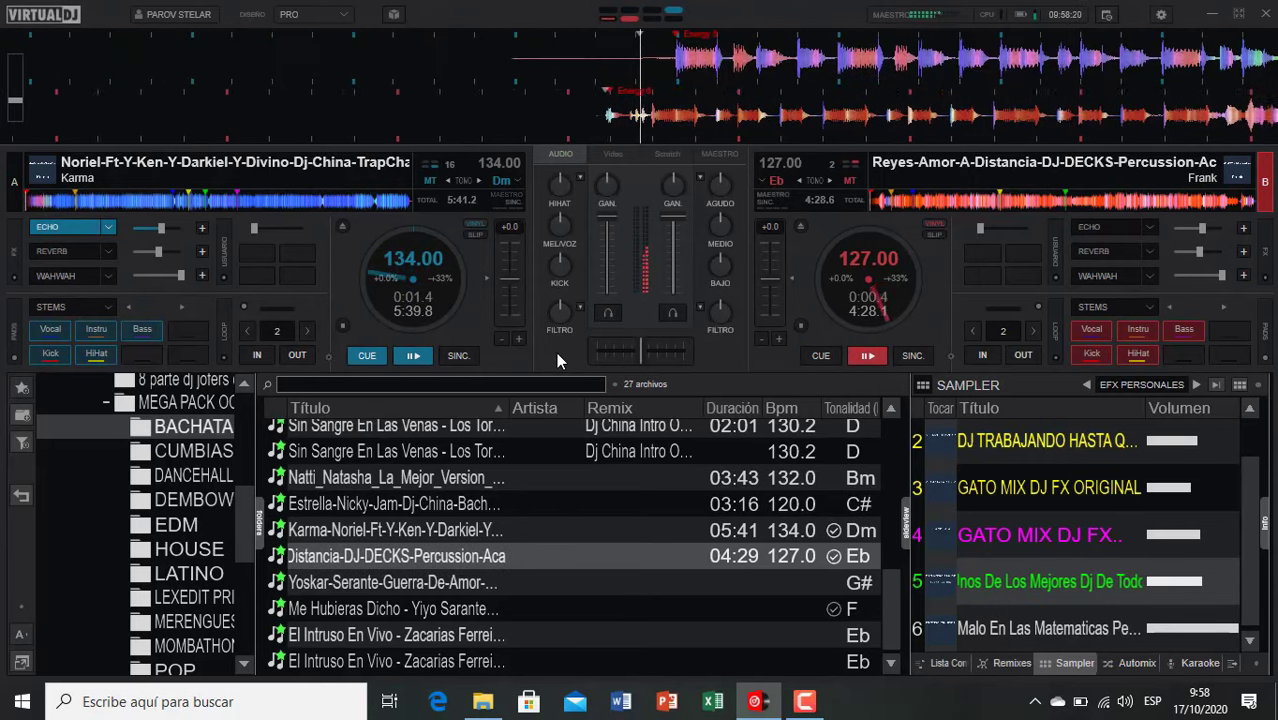
pyautogui.doubleClick(338, 582)
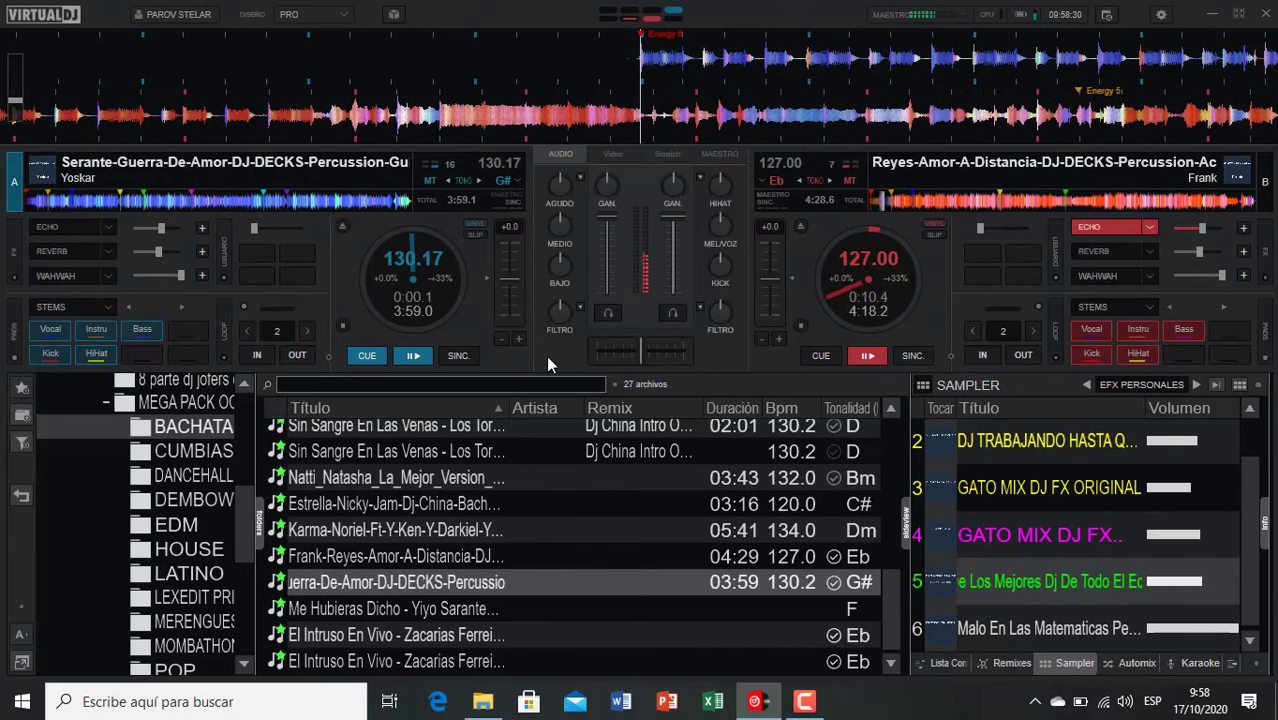
pyautogui.press('space')
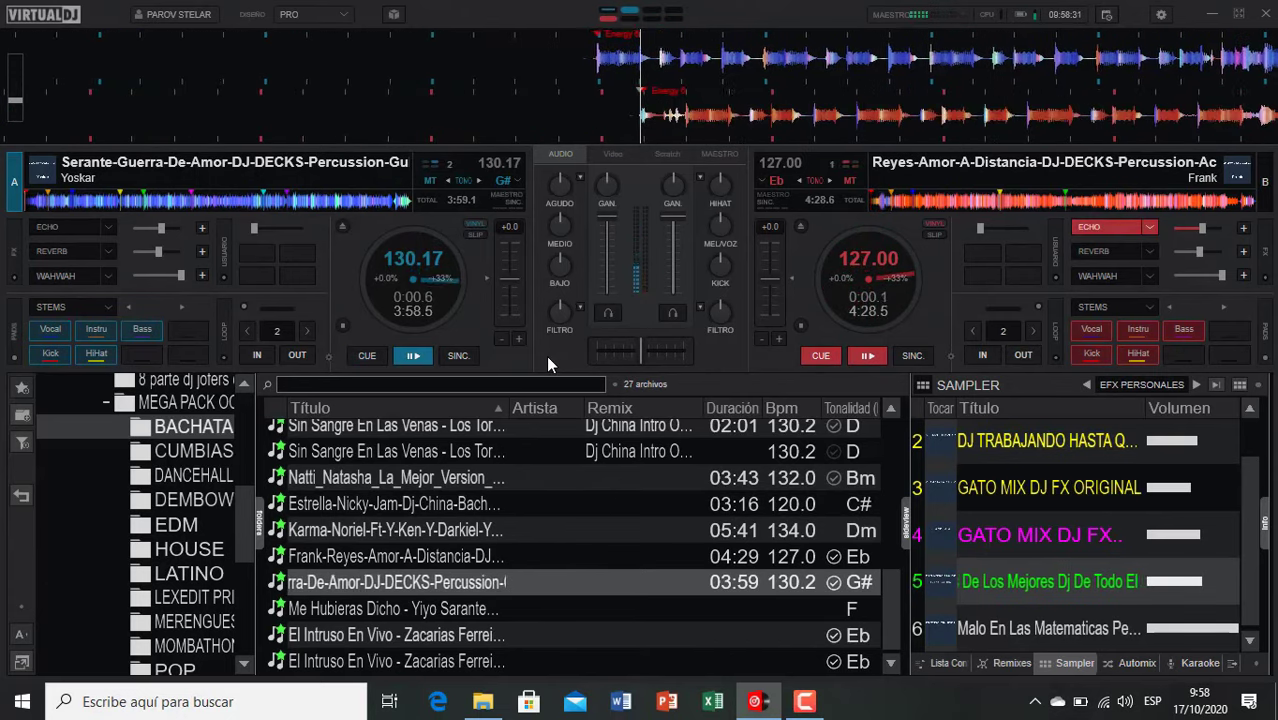
# Step: Load "Me Hubieras Dicho" onto deck B and "El Intruso En Vivo" onto deck A, switching playback to each in turn with Echo on the outgoing deck
pyautogui.doubleClick(341, 608)
pyautogui.click(676, 316)
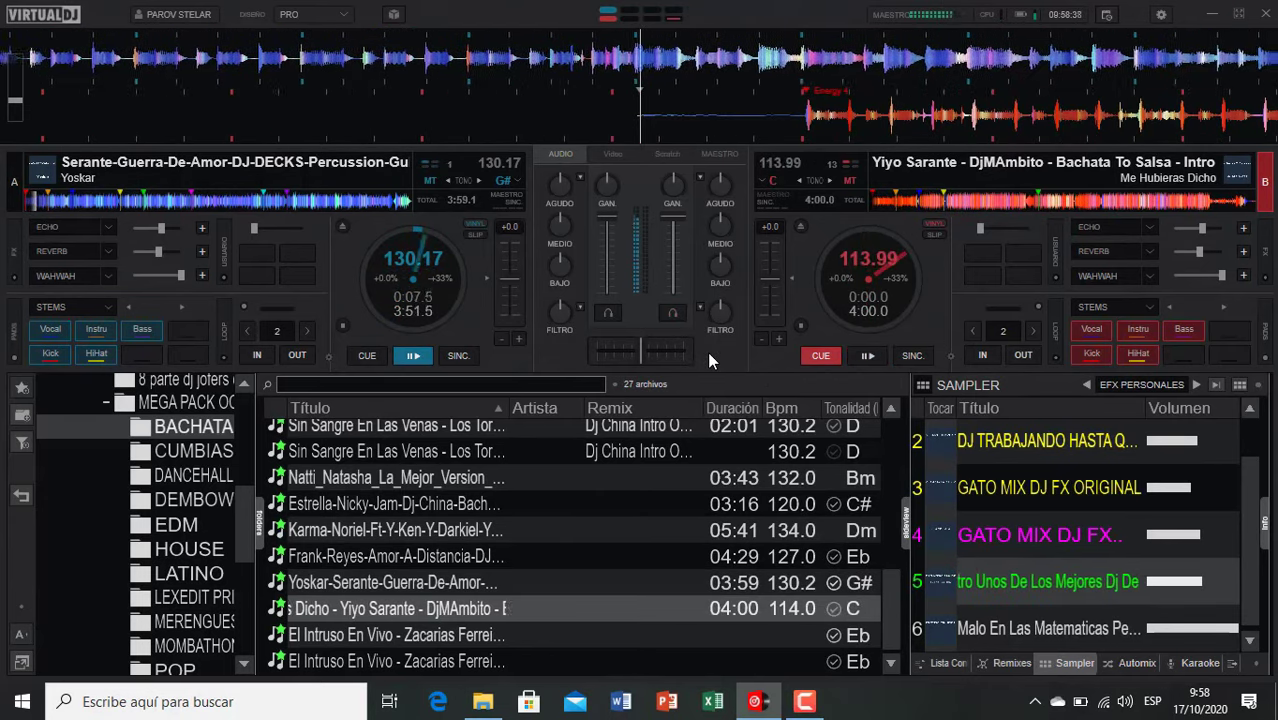
pyautogui.press('e')
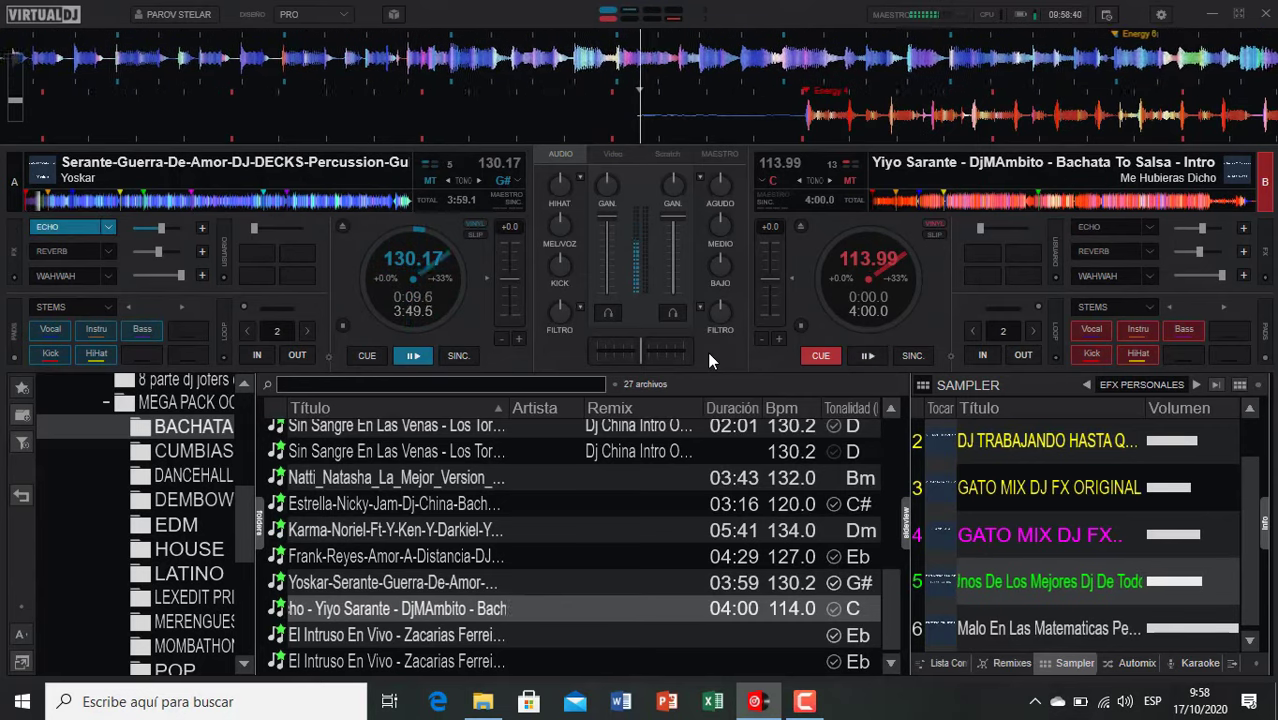
pyautogui.press('space')
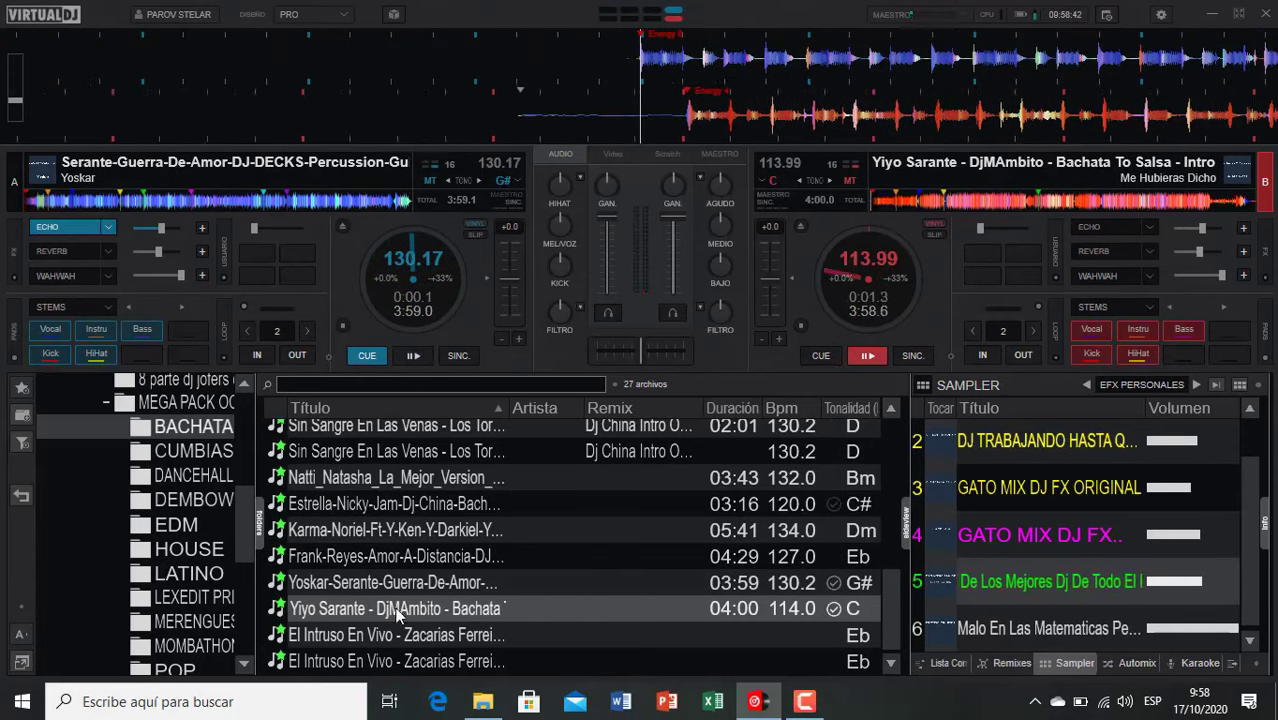
pyautogui.doubleClick(342, 634)
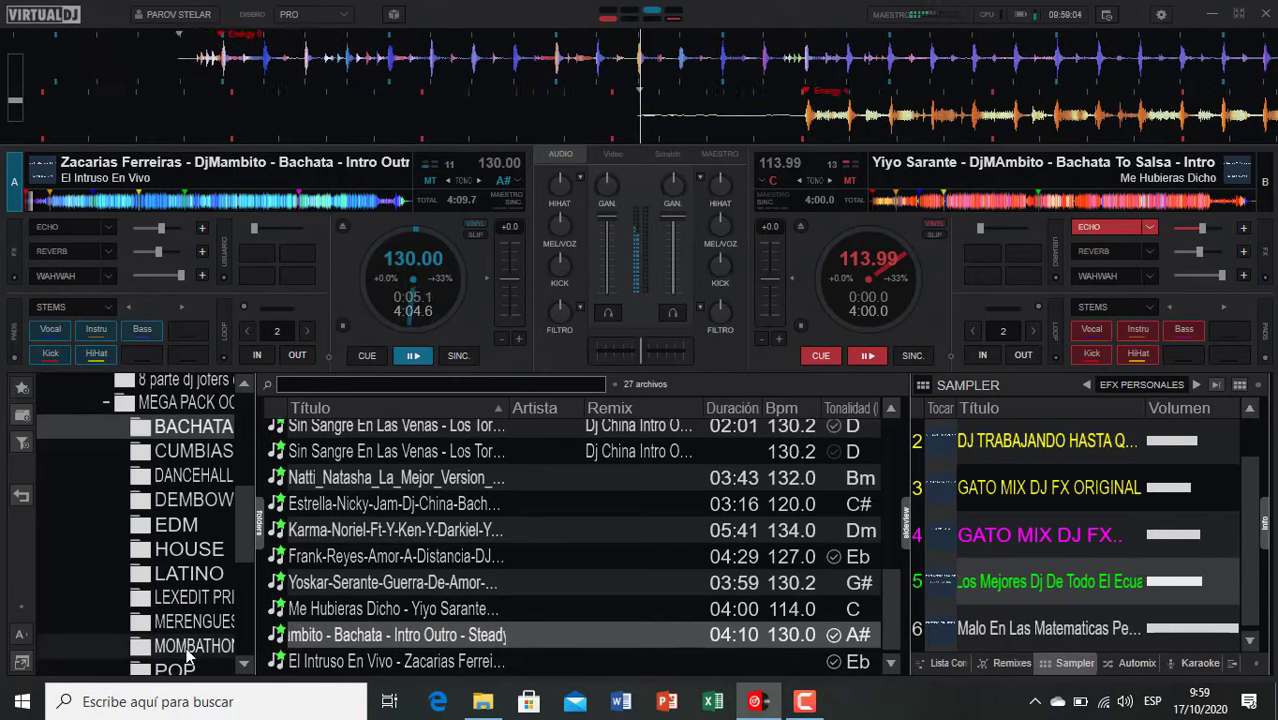
# Step: Open the CUMBIAS folder, load "Como La Flor" onto deck B and switch playback to it with Echo on deck A
pyautogui.click(207, 458)
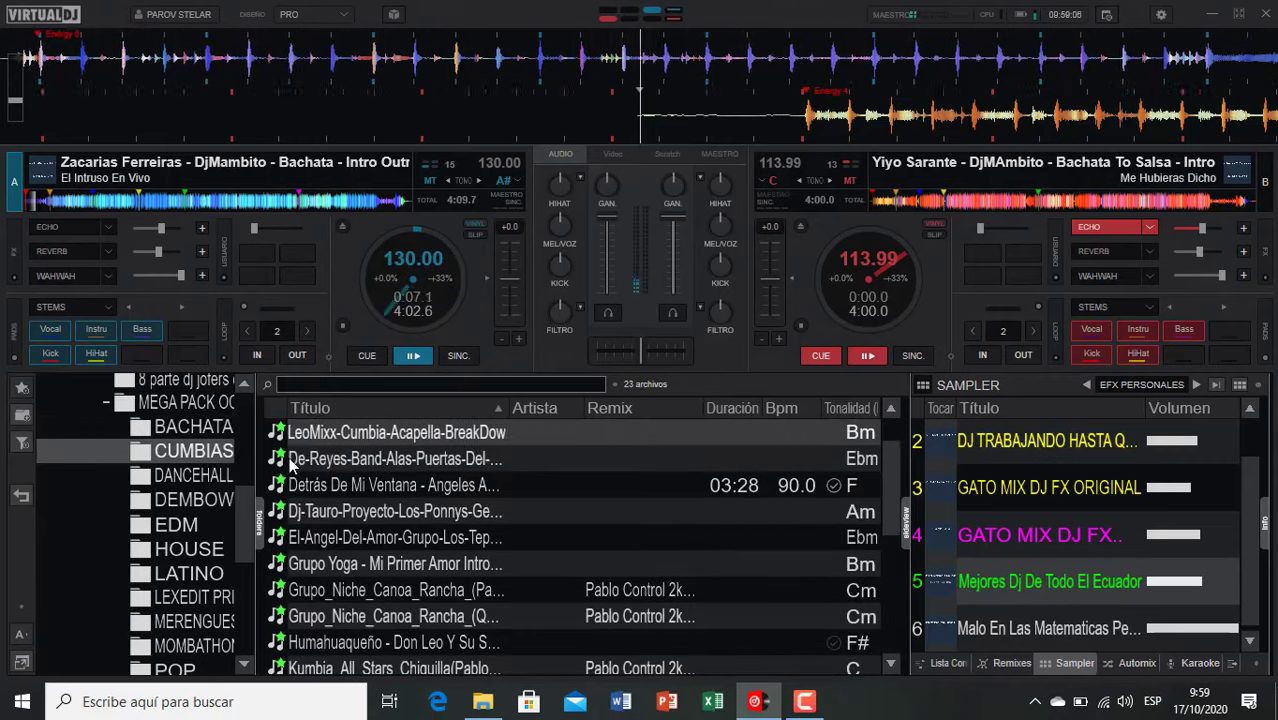
pyautogui.scroll(1, 407, 465)
pyautogui.doubleClick(418, 443)
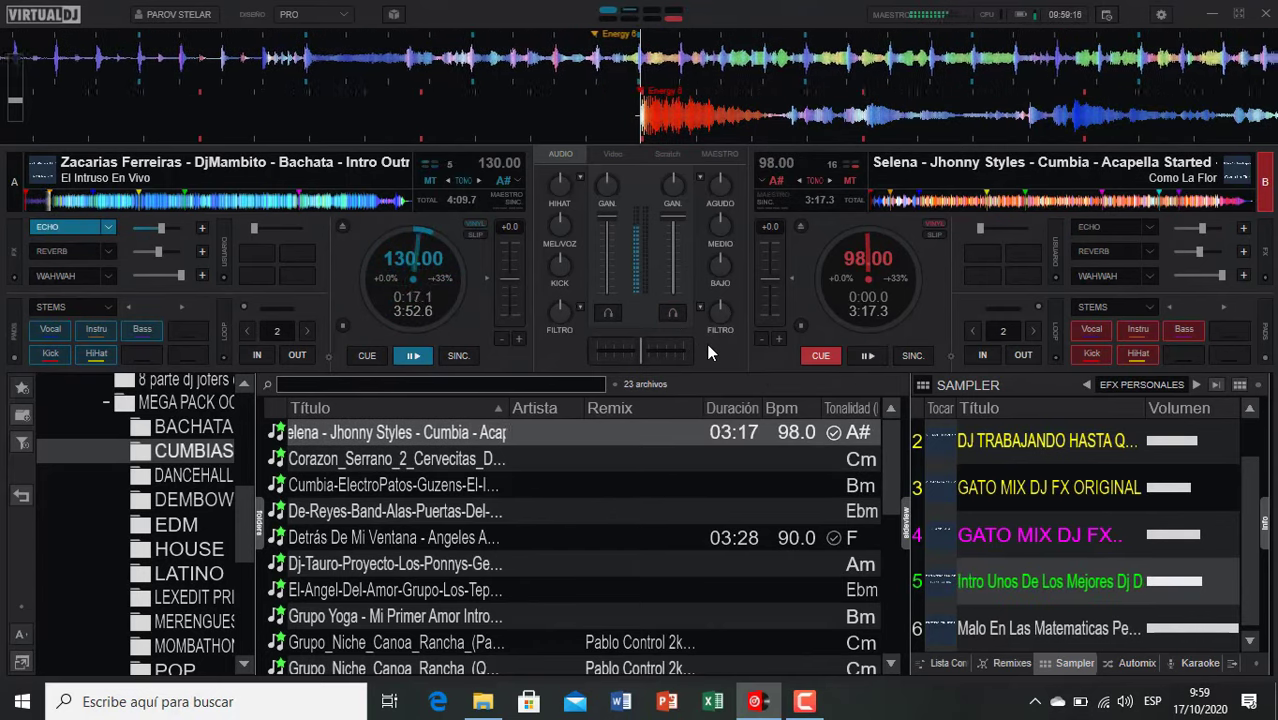
pyautogui.press('space')
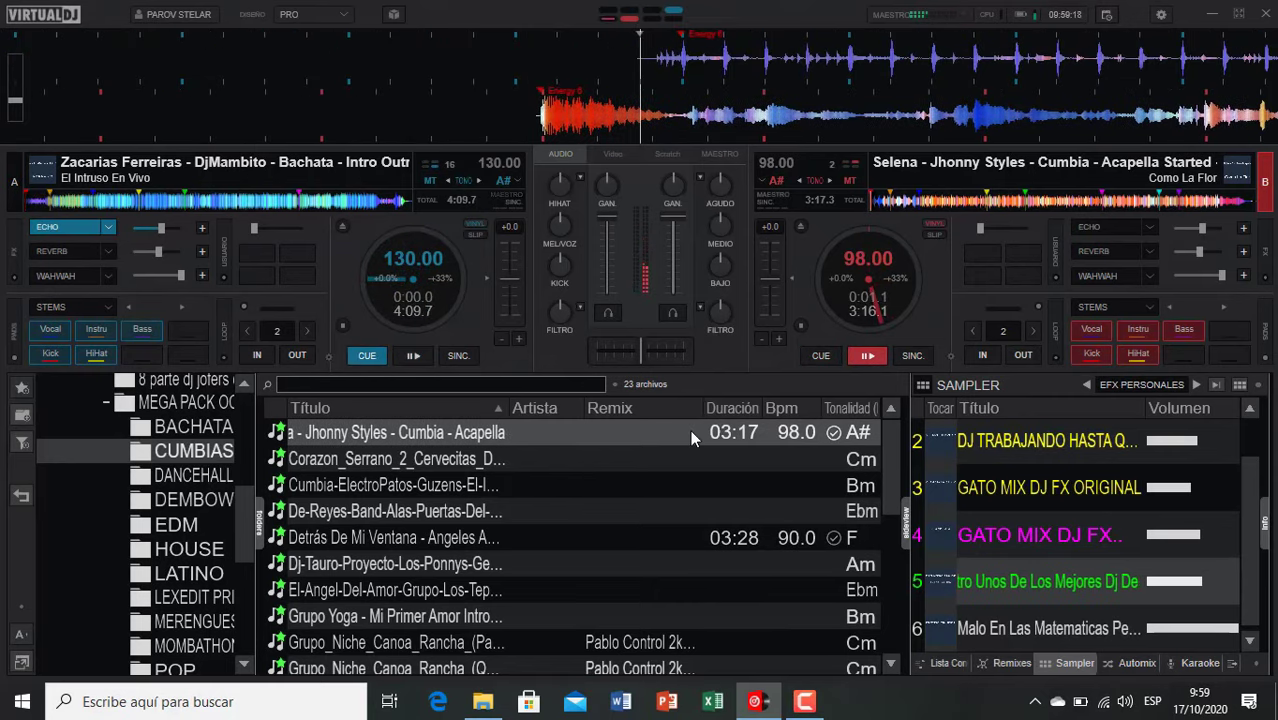
# Step: Load "Corazon_Serrano_2_Cervecitas" onto deck A and "Cumbia-ElectroPatos-Guzens" onto deck B, switching playback to each in turn with Echo on the outgoing deck
pyautogui.doubleClick(437, 462)
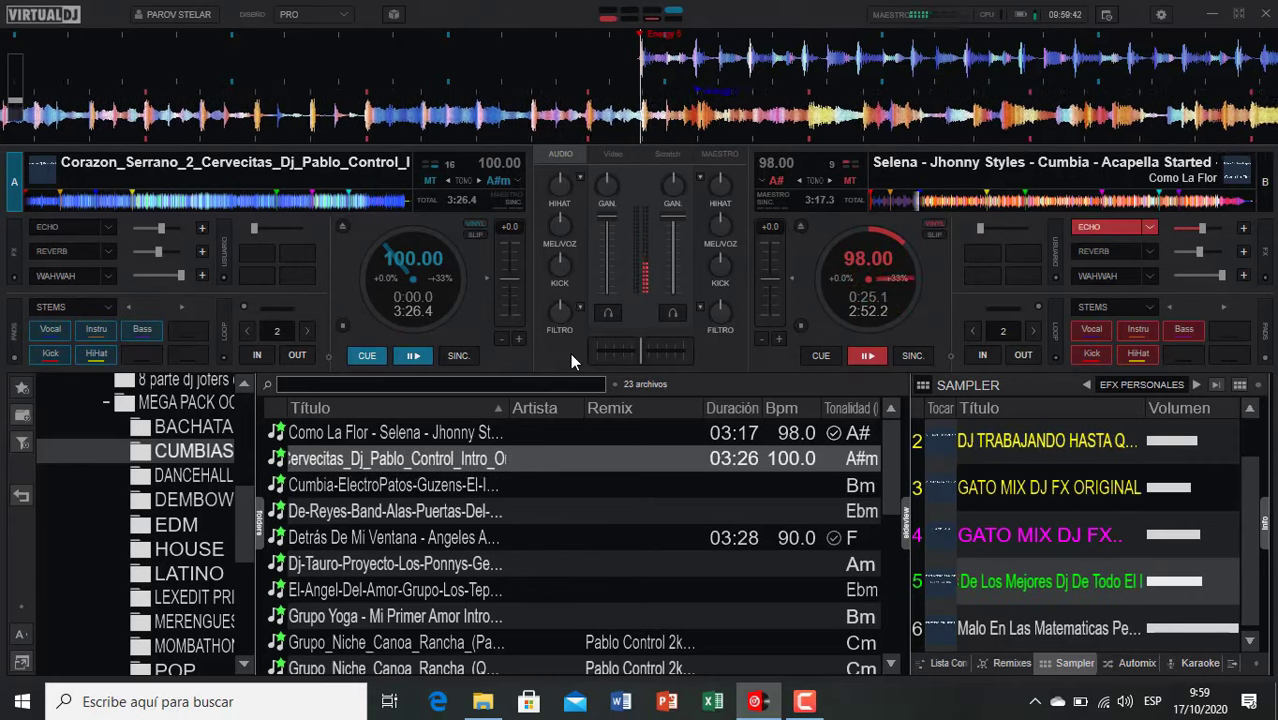
pyautogui.press('space')
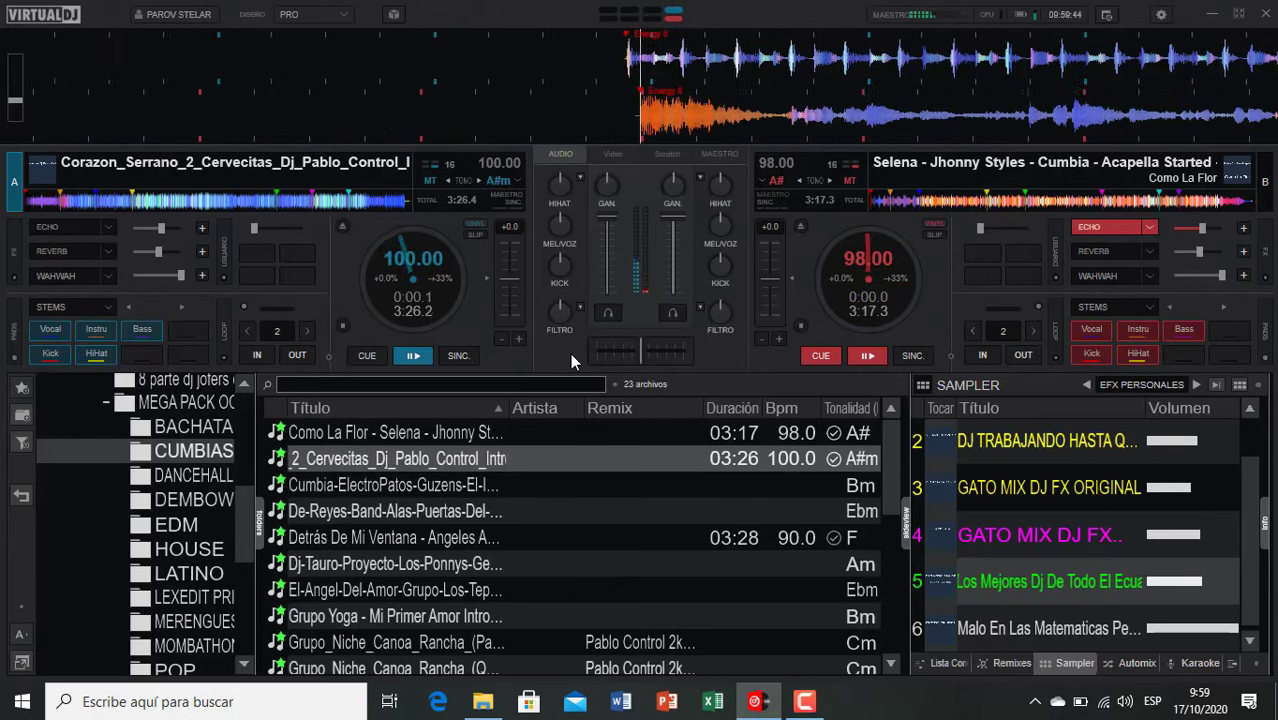
pyautogui.doubleClick(367, 491)
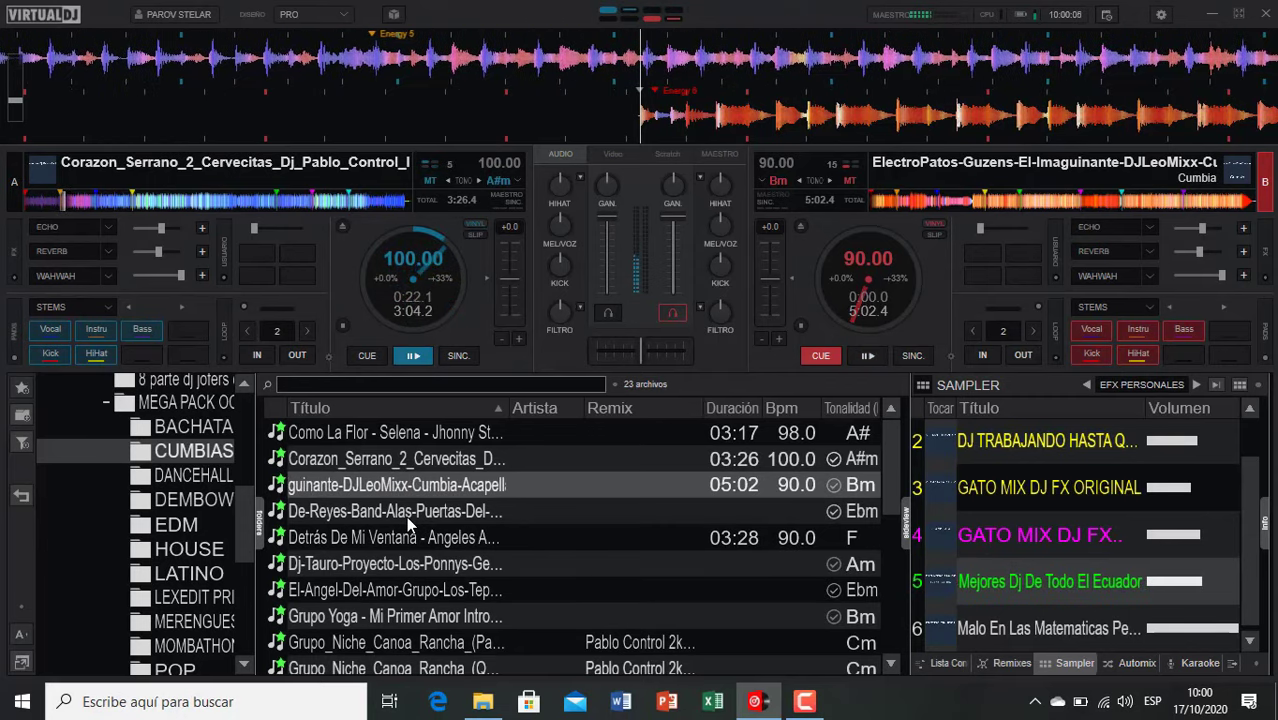
pyautogui.click(672, 313)
pyautogui.press('e')
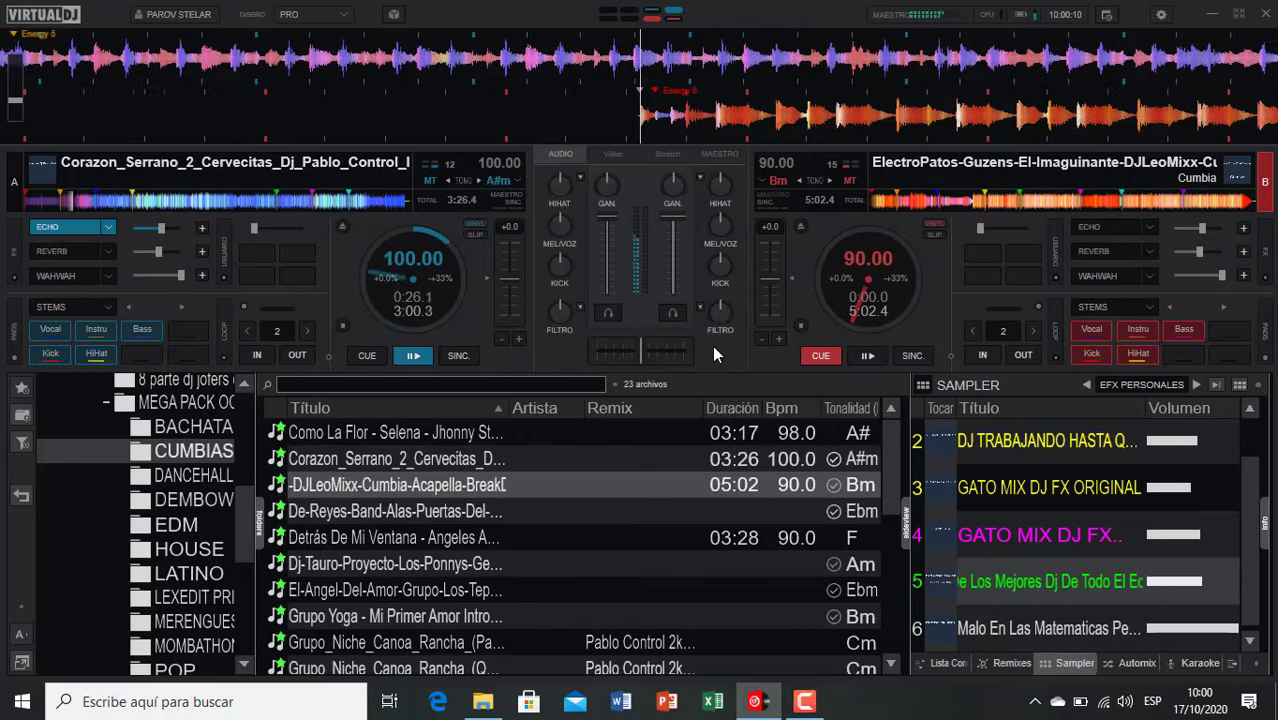
pyautogui.press('space')
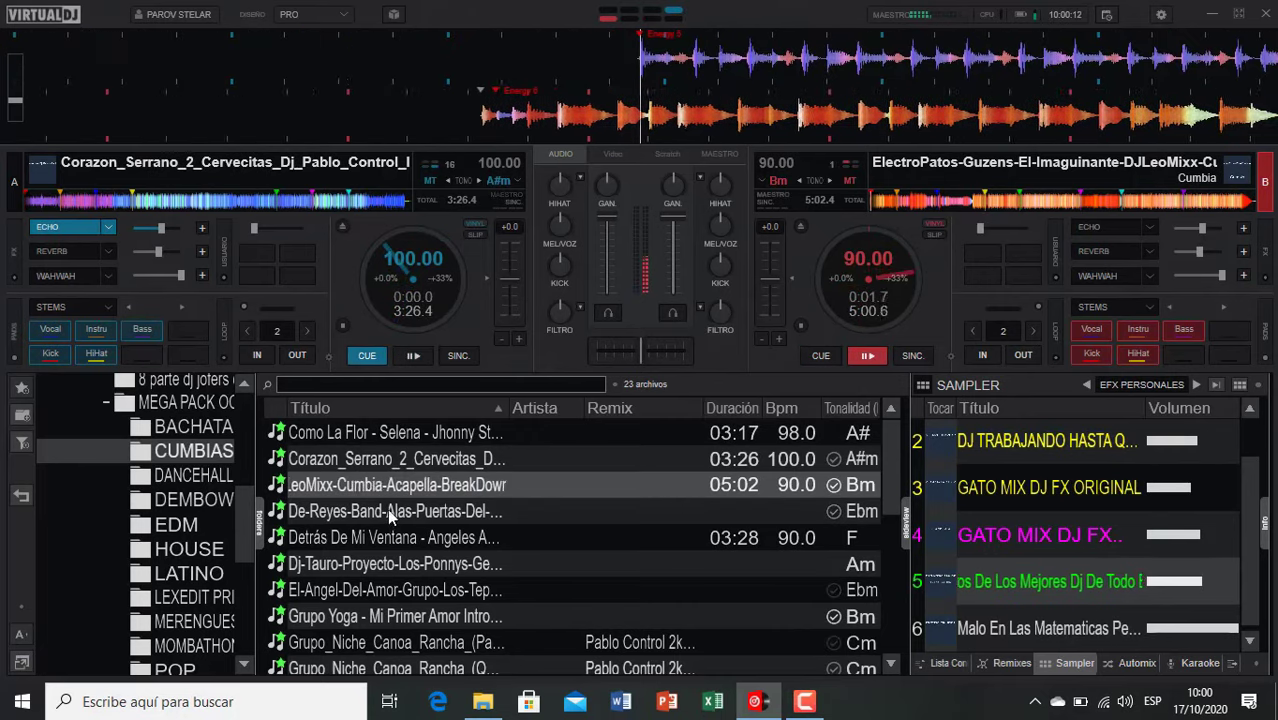
# Step: Load "De-Reyes-Band-Alas-Puertas-Del-Cielo" onto deck A, skip ahead in deck B's song, and switch playback to deck A with Echo on deck B
pyautogui.doubleClick(390, 513)
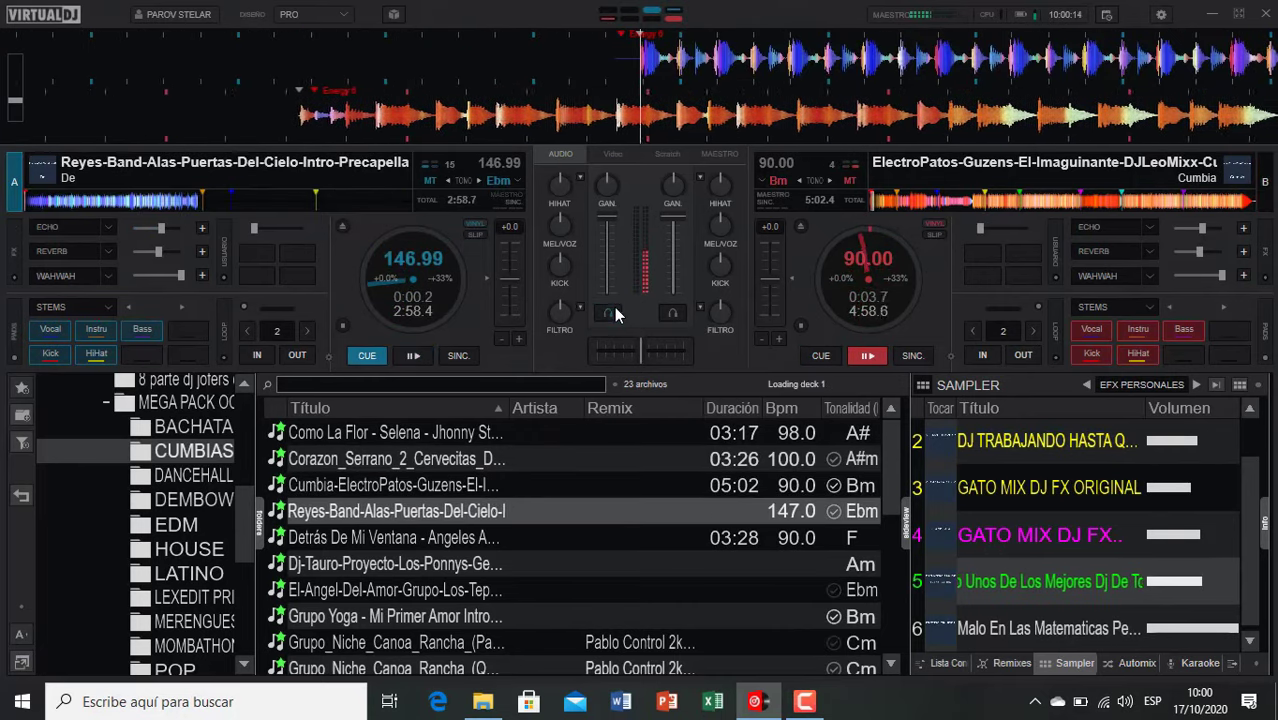
pyautogui.click(884, 202)
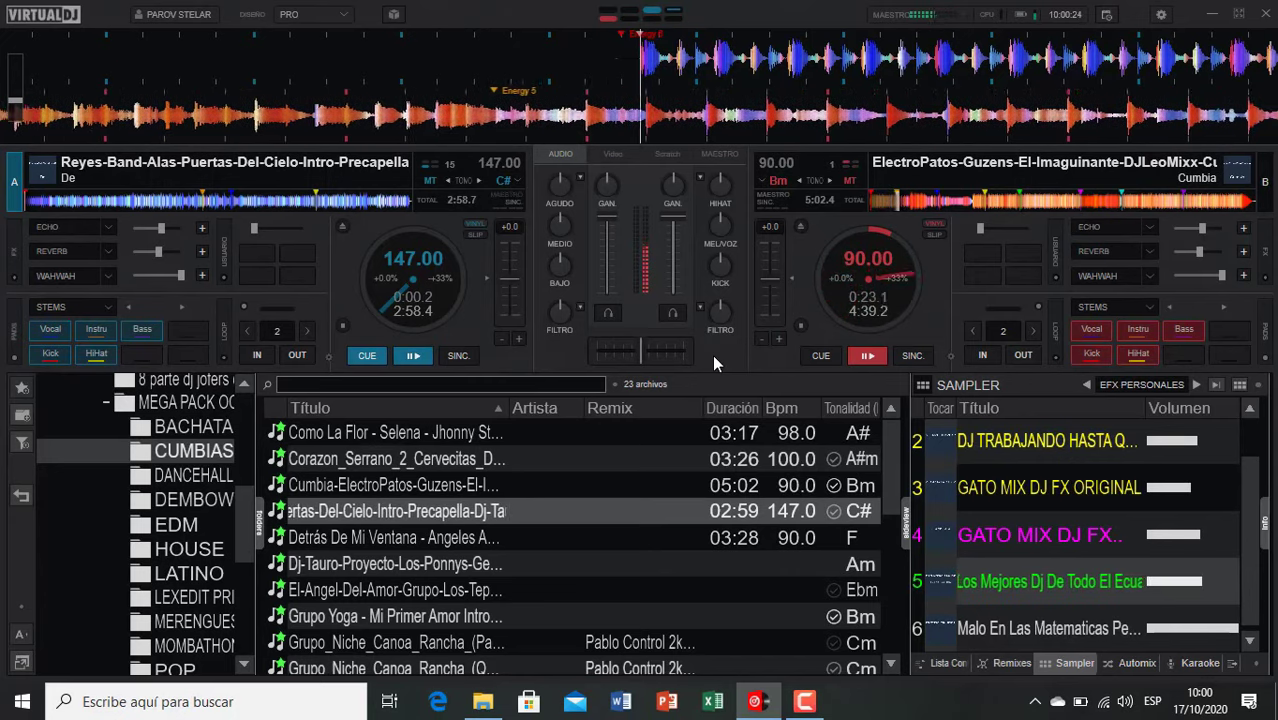
pyautogui.press('e')
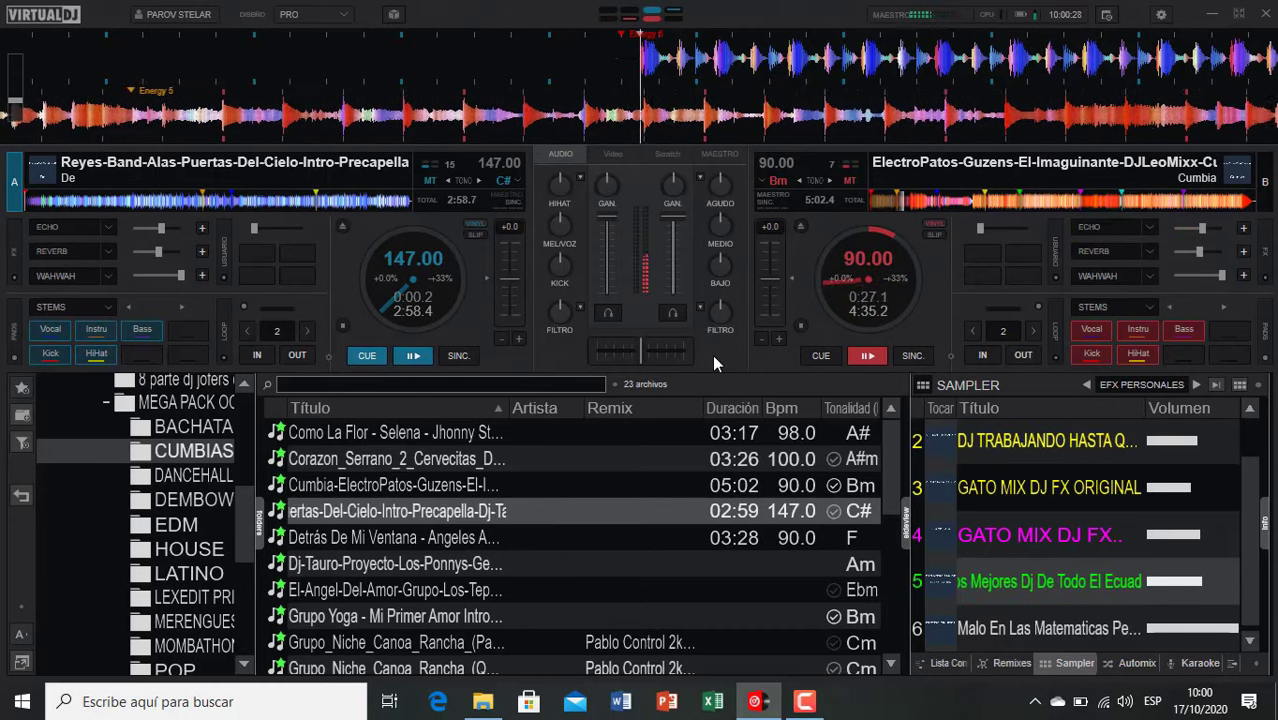
pyautogui.press('space')
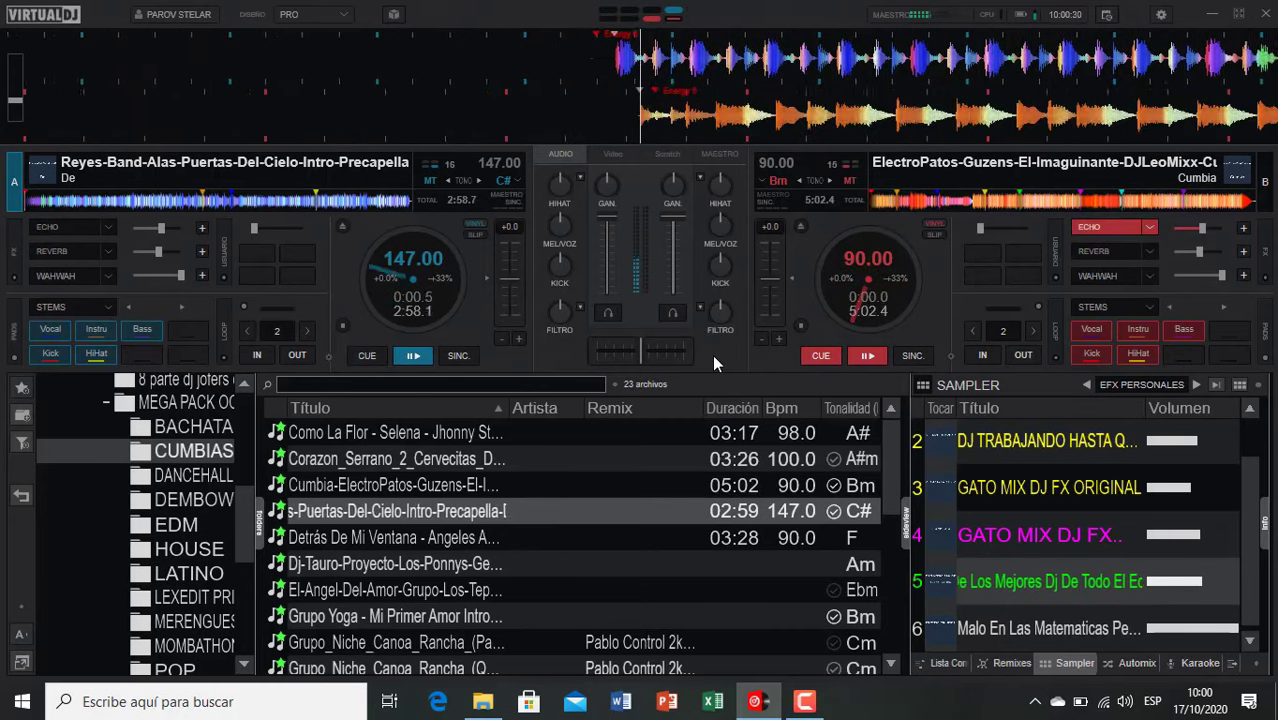
# Step: Load "Detrás De Mi Ventana" onto deck B and "Dj-Tauro-Proyecto-Los-Ponnys" onto deck A, switching playback to each in turn with Echo on the outgoing deck
pyautogui.click(385, 540)
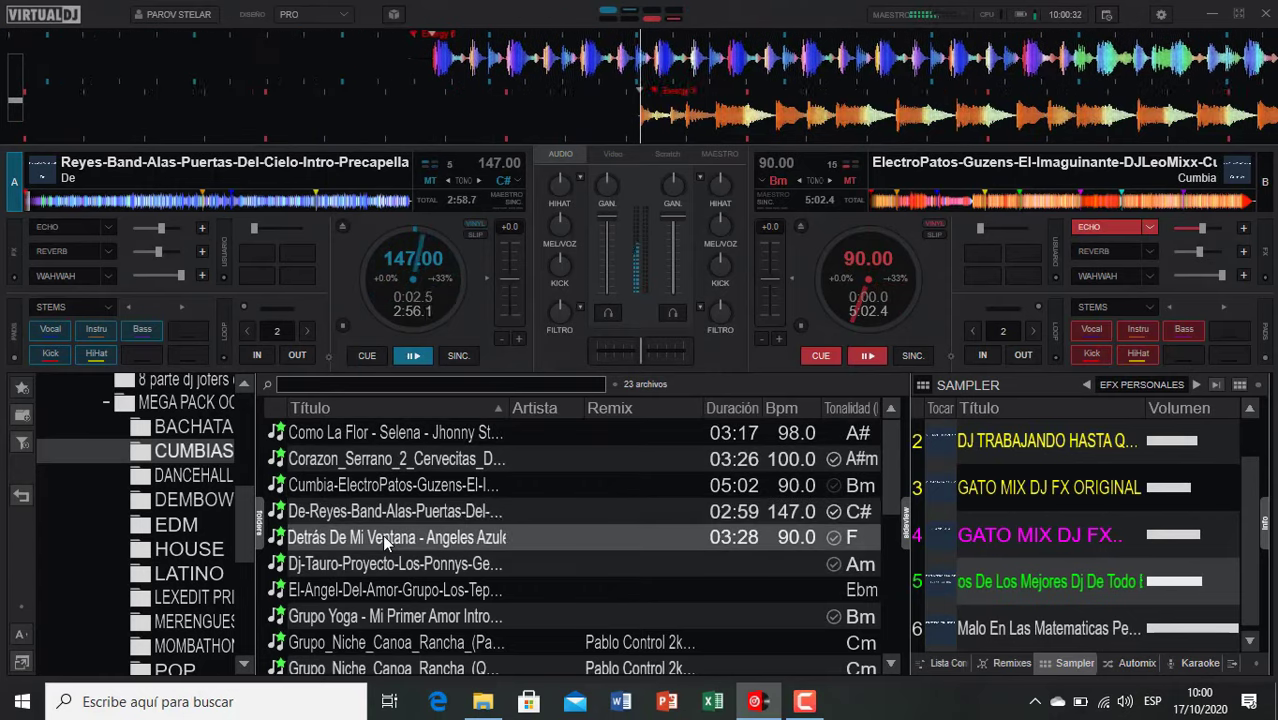
pyautogui.doubleClick(385, 540)
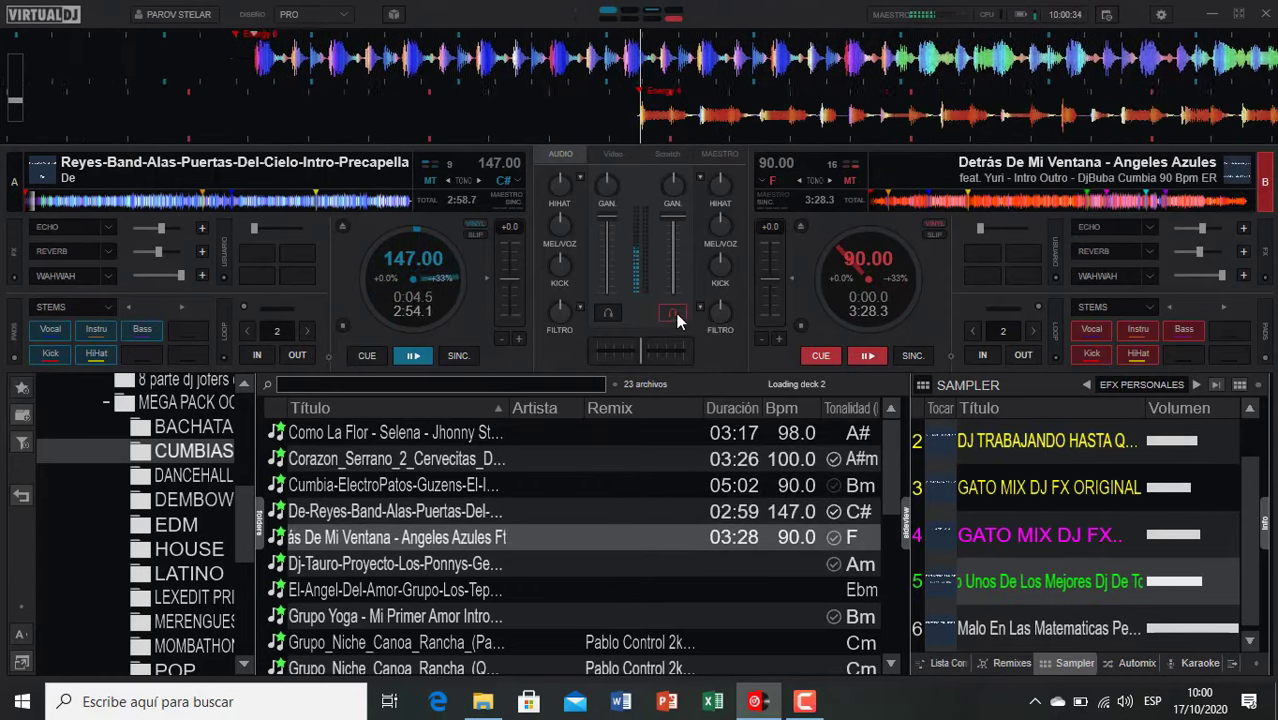
pyautogui.scroll(-2, 577, 551)
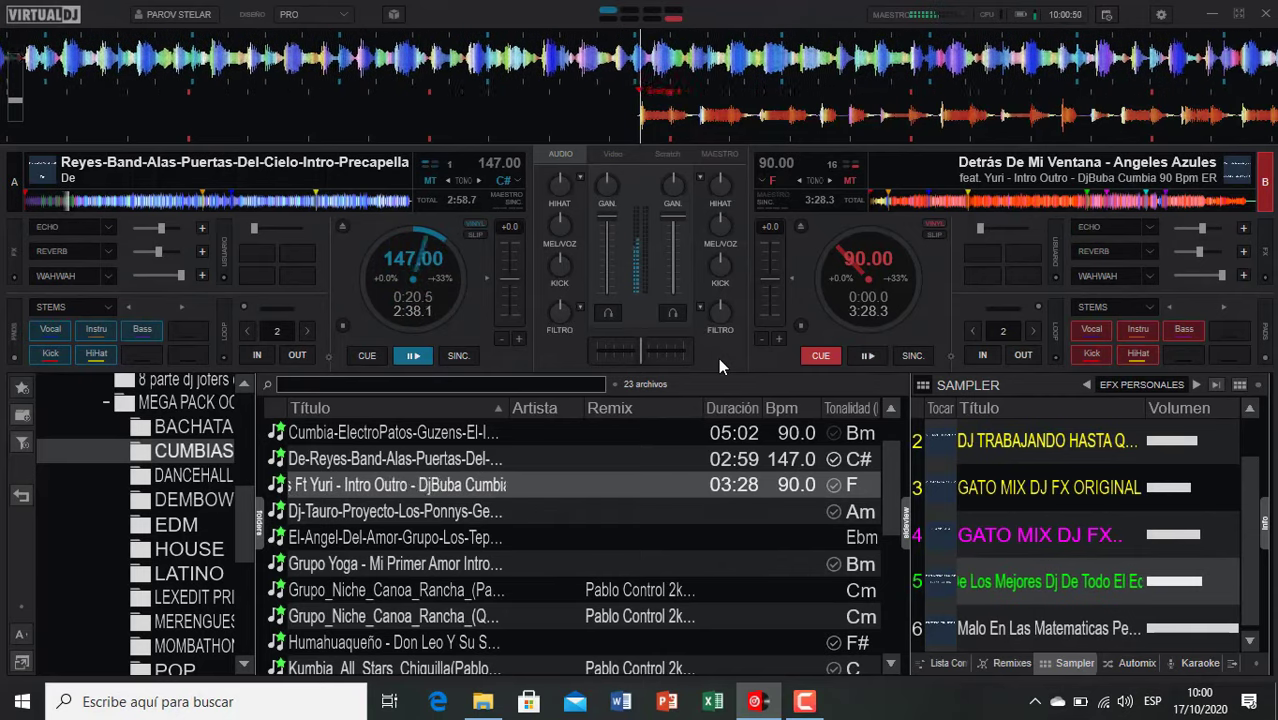
pyautogui.press('e')
pyautogui.press('space')
pyautogui.press('c')
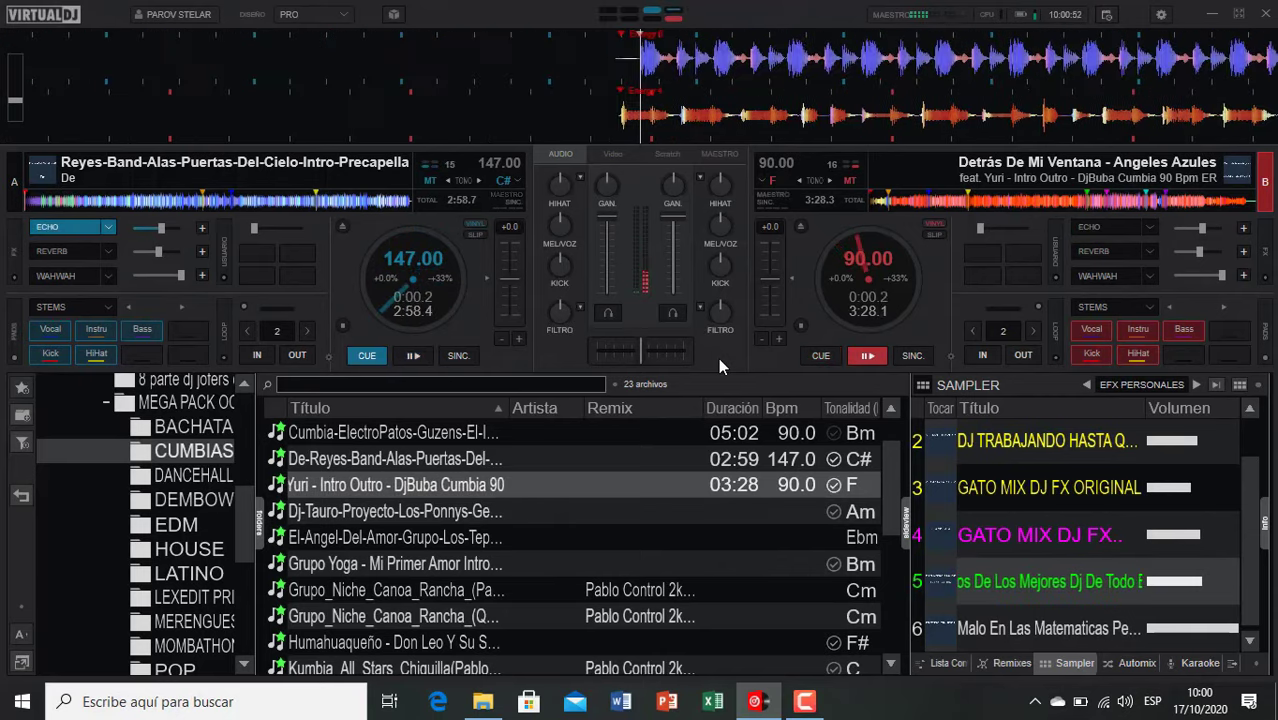
pyautogui.doubleClick(365, 511)
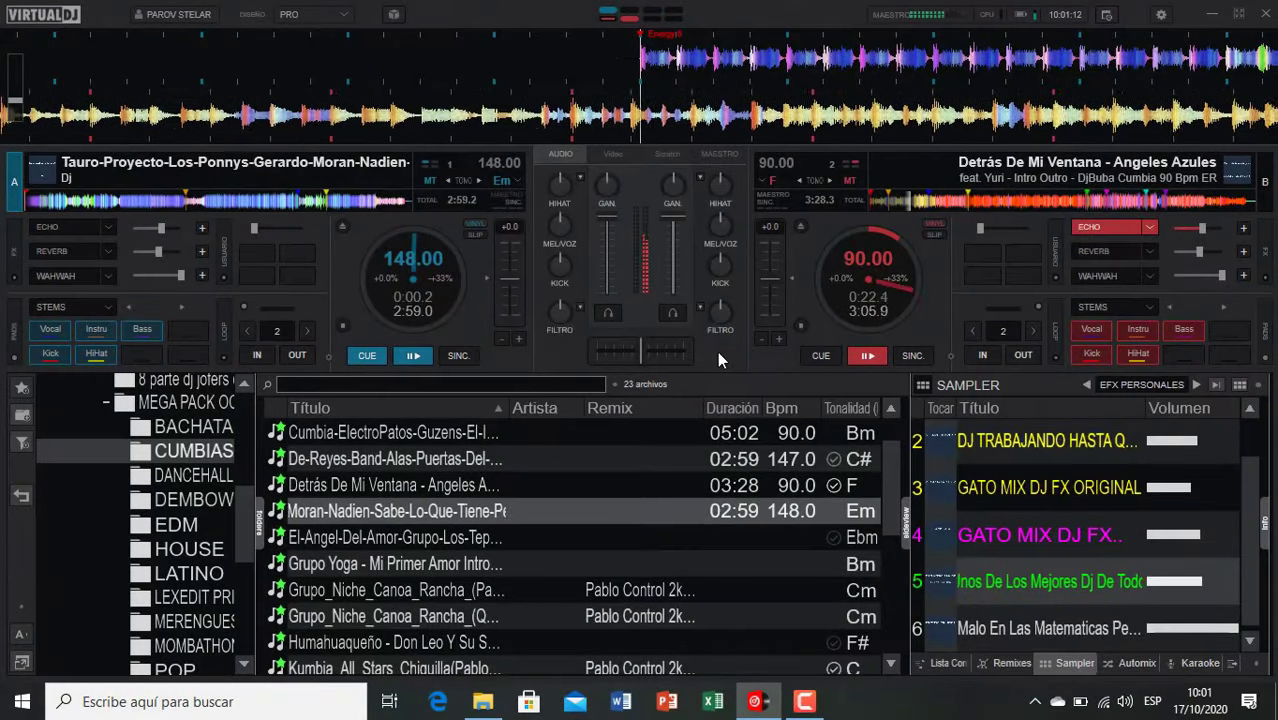
pyautogui.press('space')
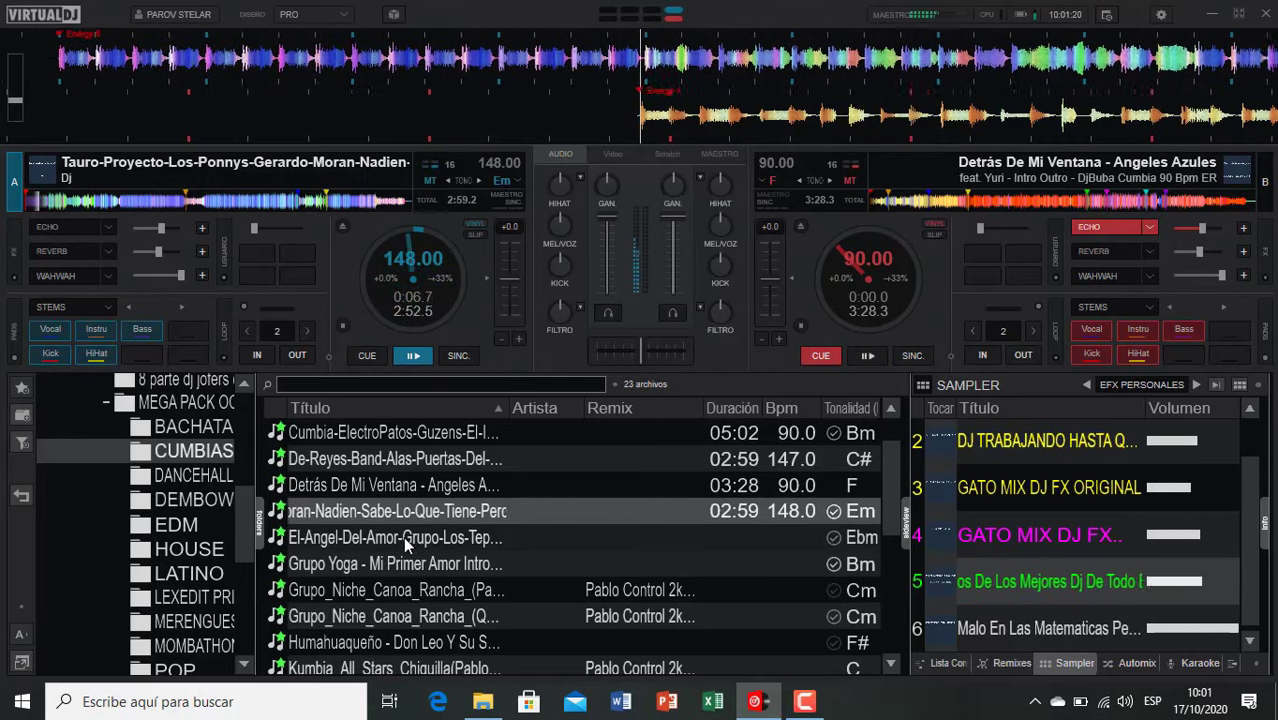
# Step: Load "El-Angel-Del-Amor" onto deck B, replace it with "Grupo Yoga - Mi Primer Amor" and switch playback to that with Echo on deck A
pyautogui.doubleClick(405, 543)
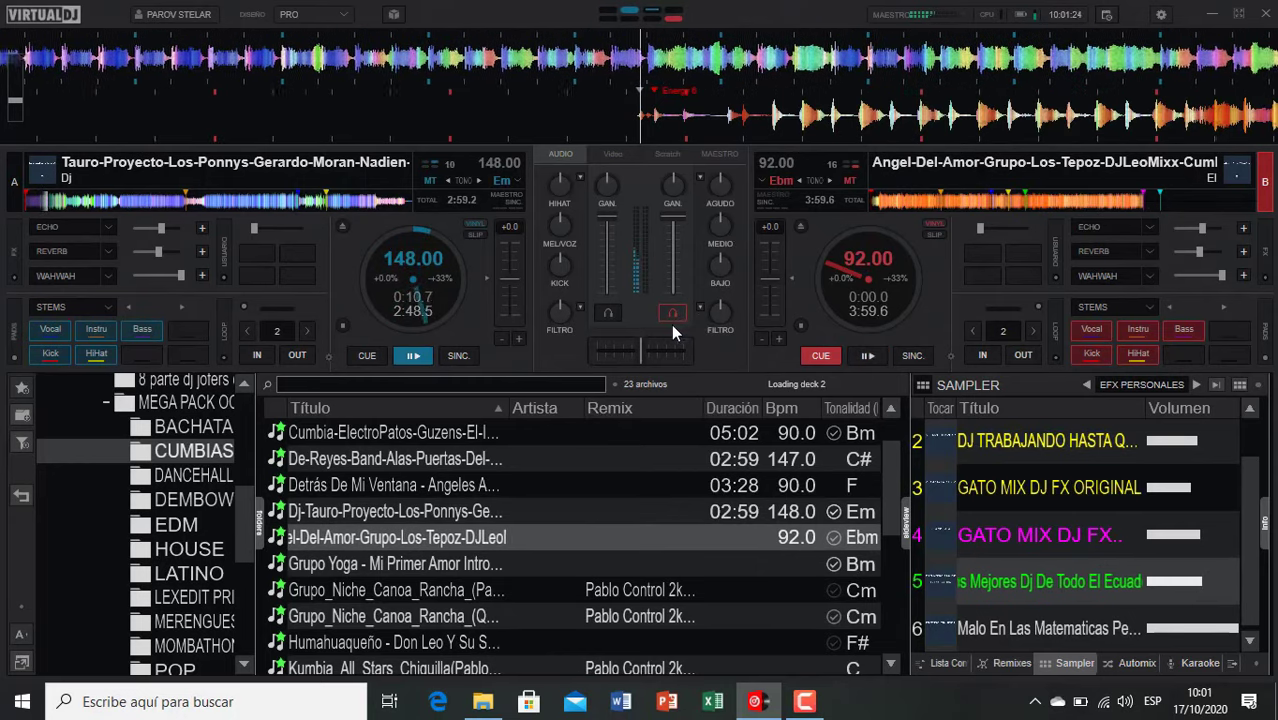
pyautogui.doubleClick(420, 563)
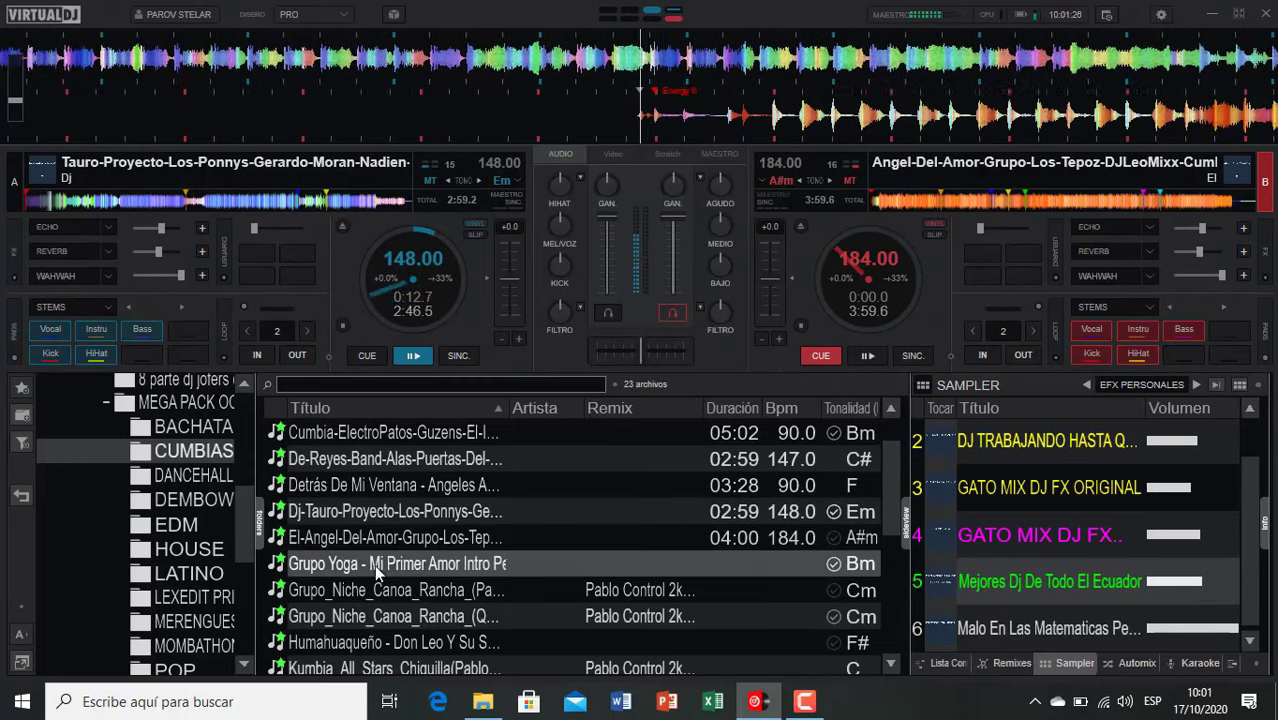
pyautogui.click(673, 314)
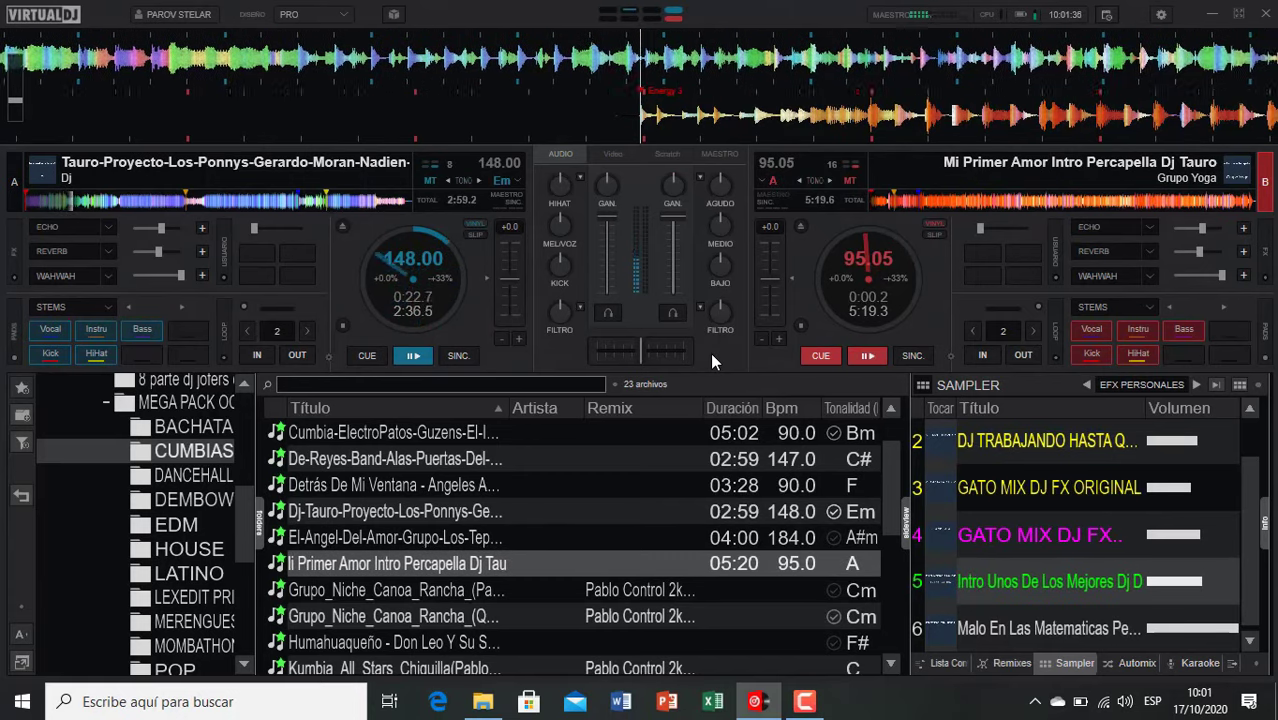
pyautogui.press('q')
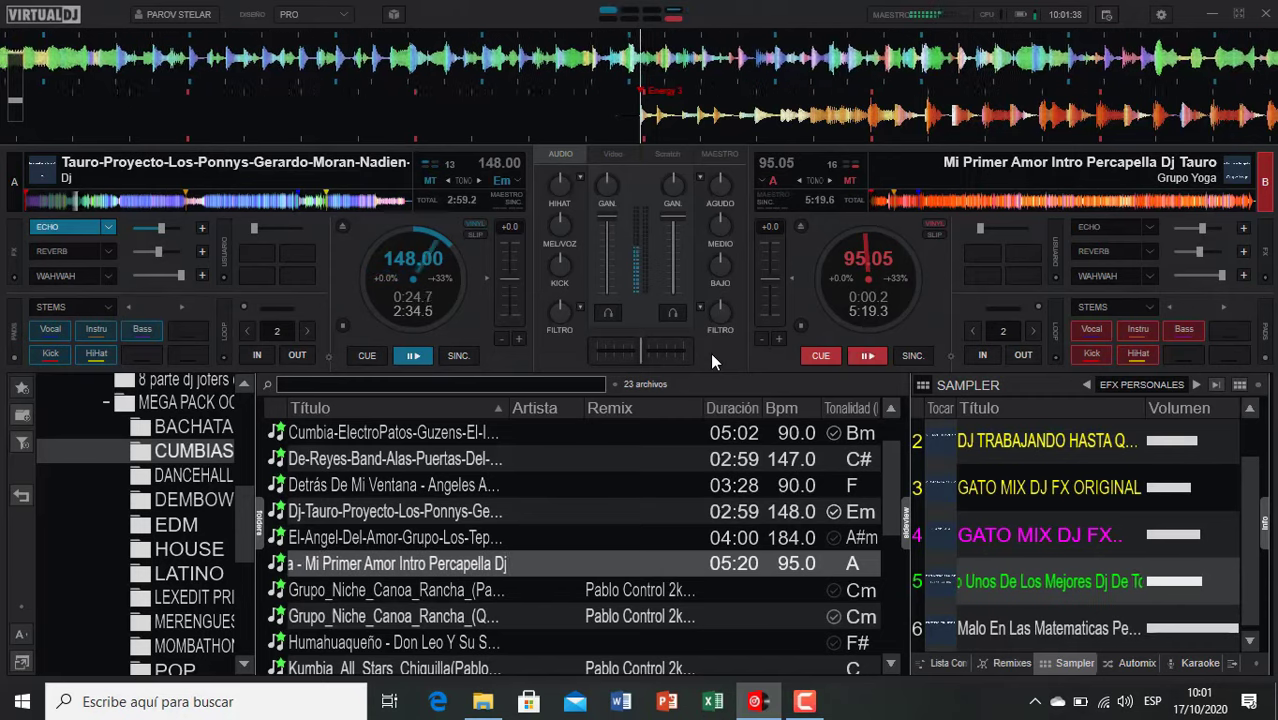
pyautogui.press('space')
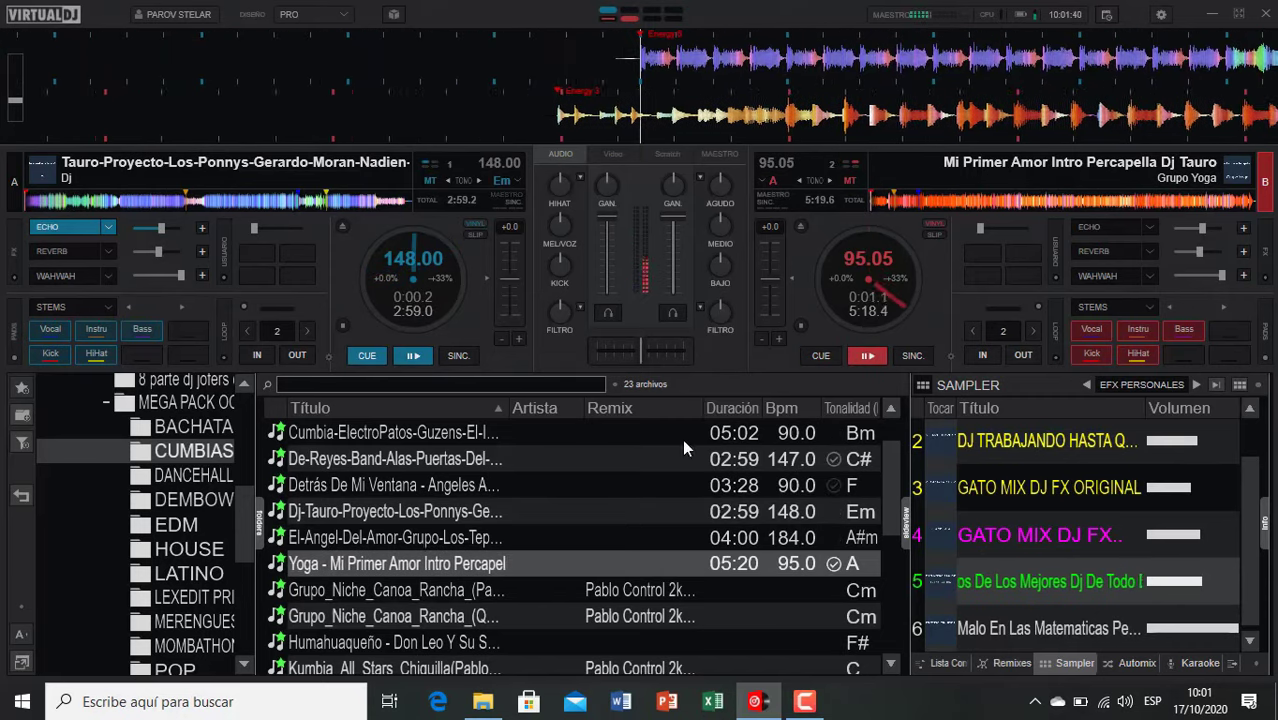
# Step: Load the first "Grupo_Niche_Canoa_Rancha" (Pablo Control 2k19) version onto deck A and switch playback to it with Echo on deck B
pyautogui.doubleClick(367, 592)
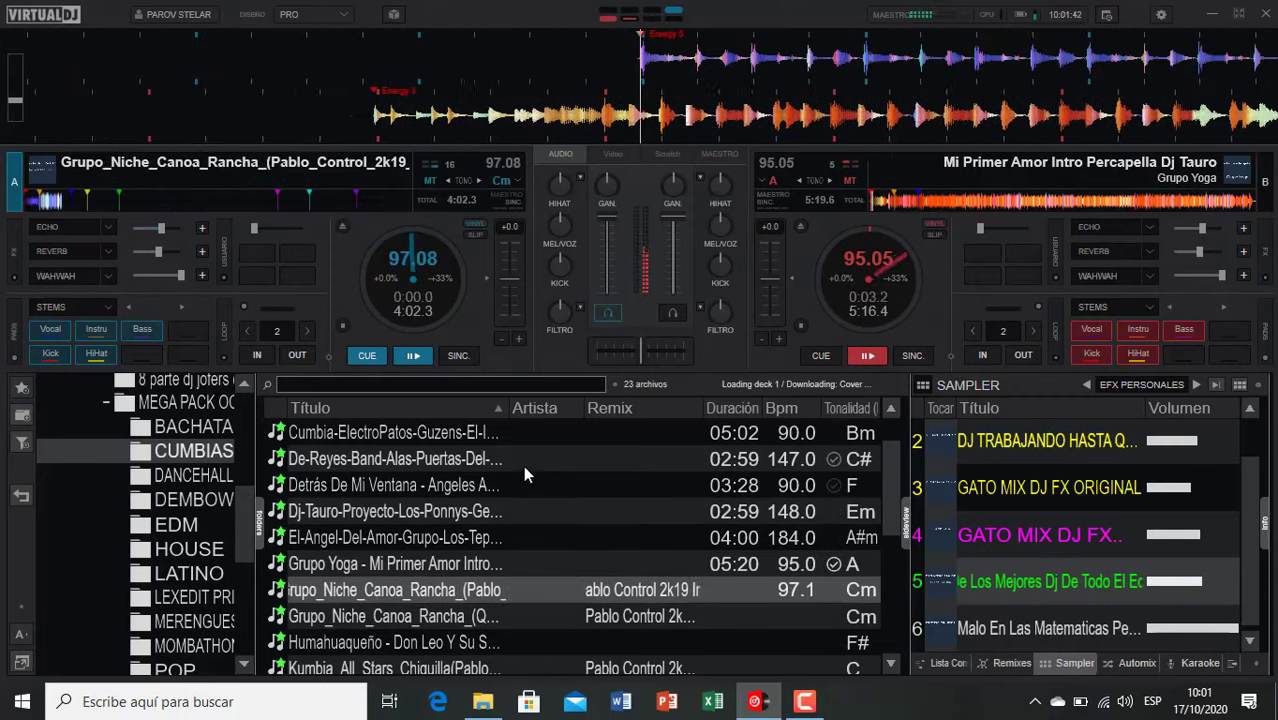
pyautogui.scroll(-1, 502, 645)
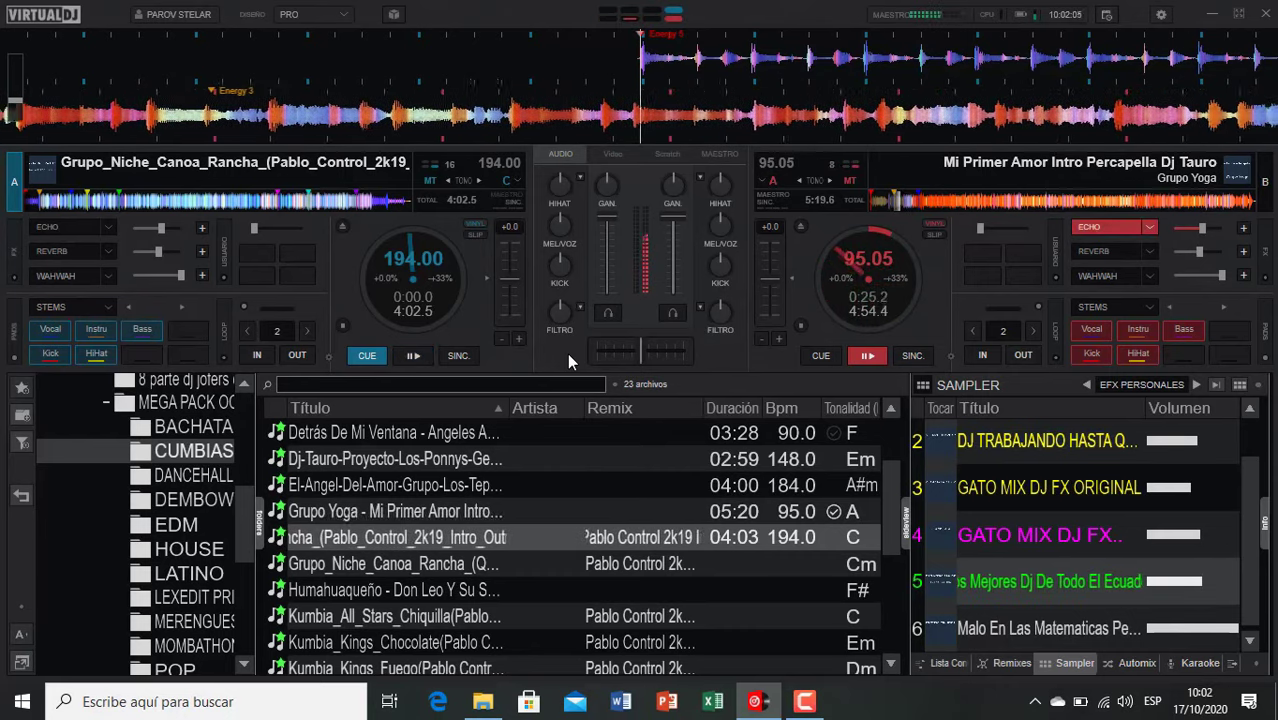
pyautogui.press('space')
pyautogui.hotkey('shift', 'space')
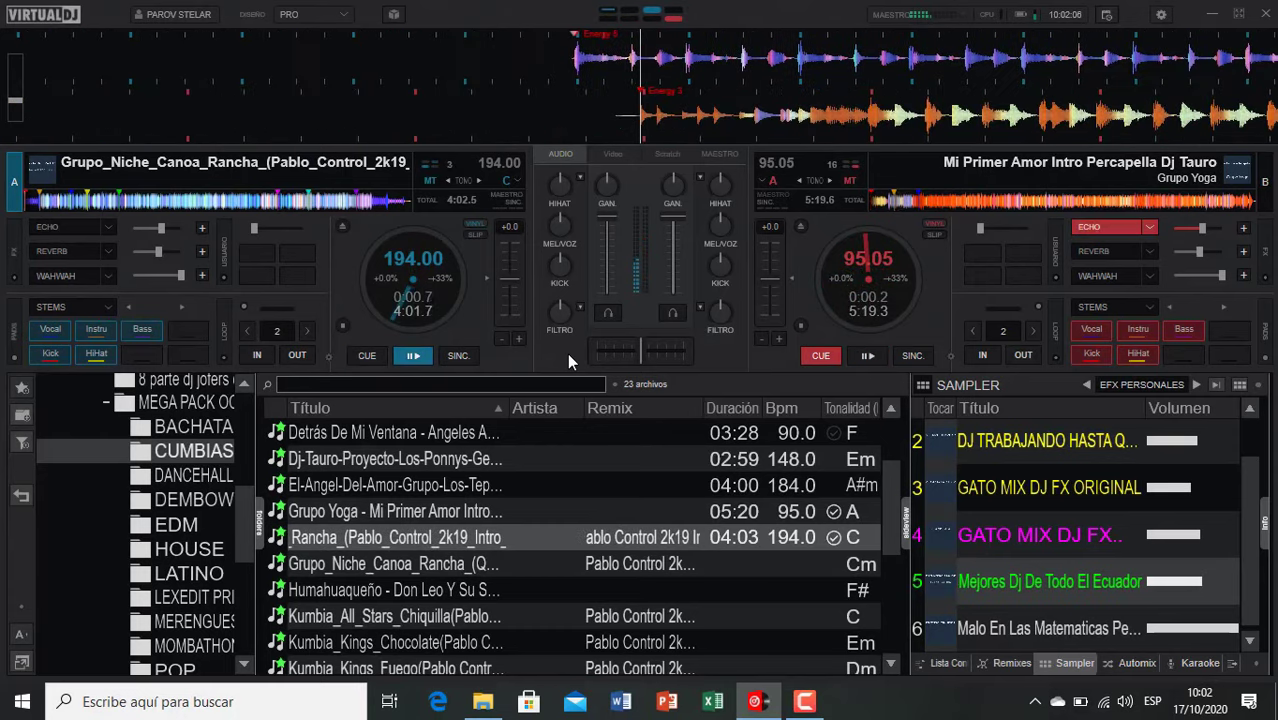
# Step: Load "Humahuaqueño" by Don Leo Y Su Saxo & Dj Tauro onto deck B and turn off its headphone monitoring
pyautogui.doubleClick(395, 590)
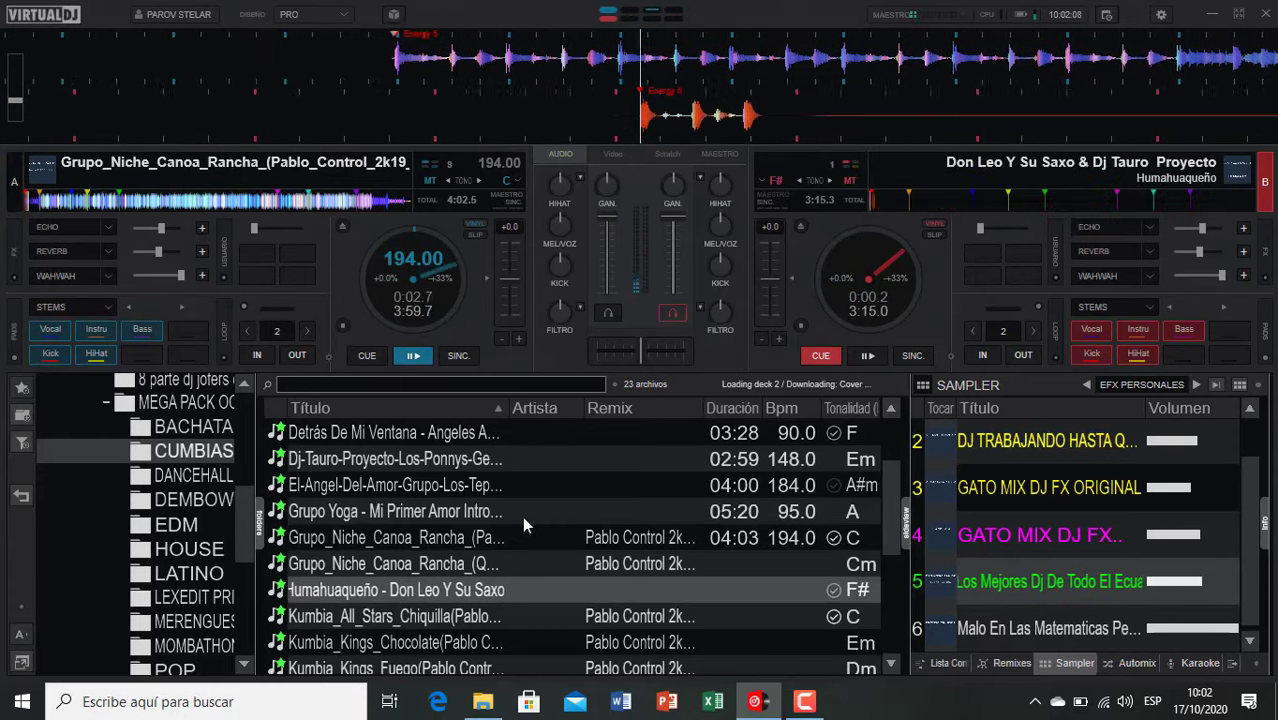
pyautogui.click(680, 314)
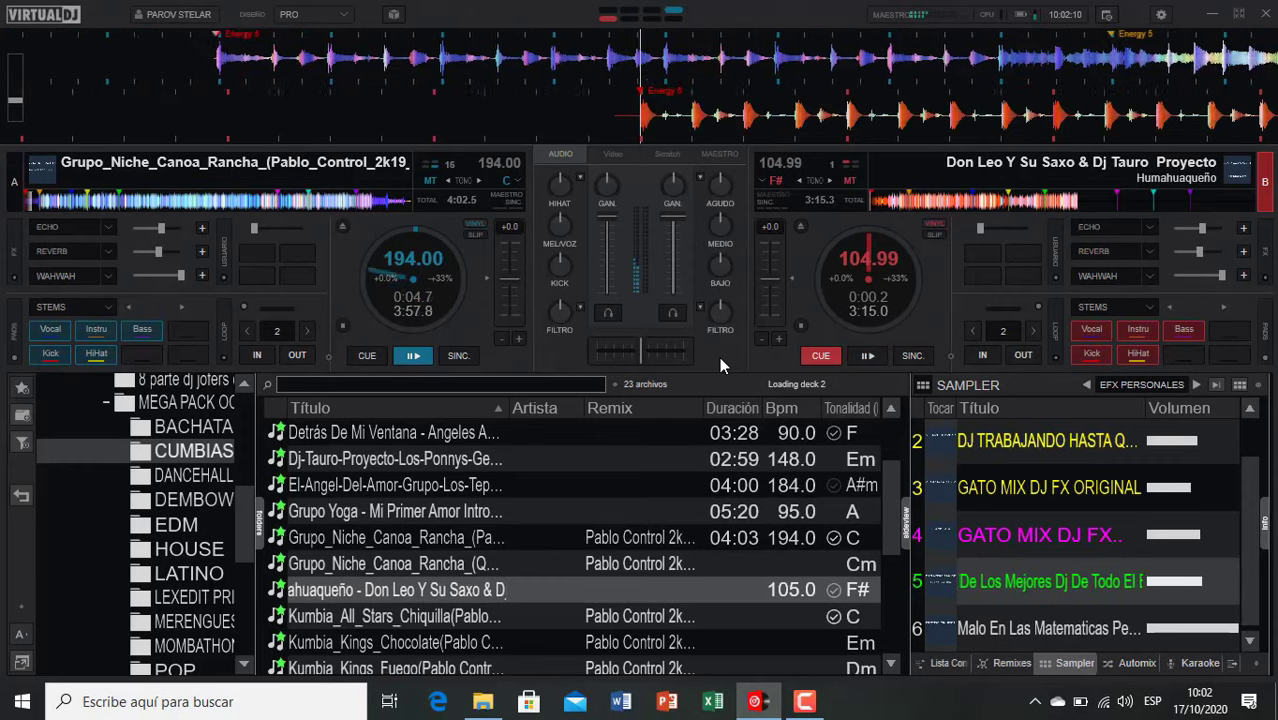
# Step: Switch playback to deck B with Echo on deck A, load "Kumbia_All_Stars_Chiquilla" onto deck A and switch playback to it with Echo on deck B
pyautogui.scroll(-2, 559, 561)
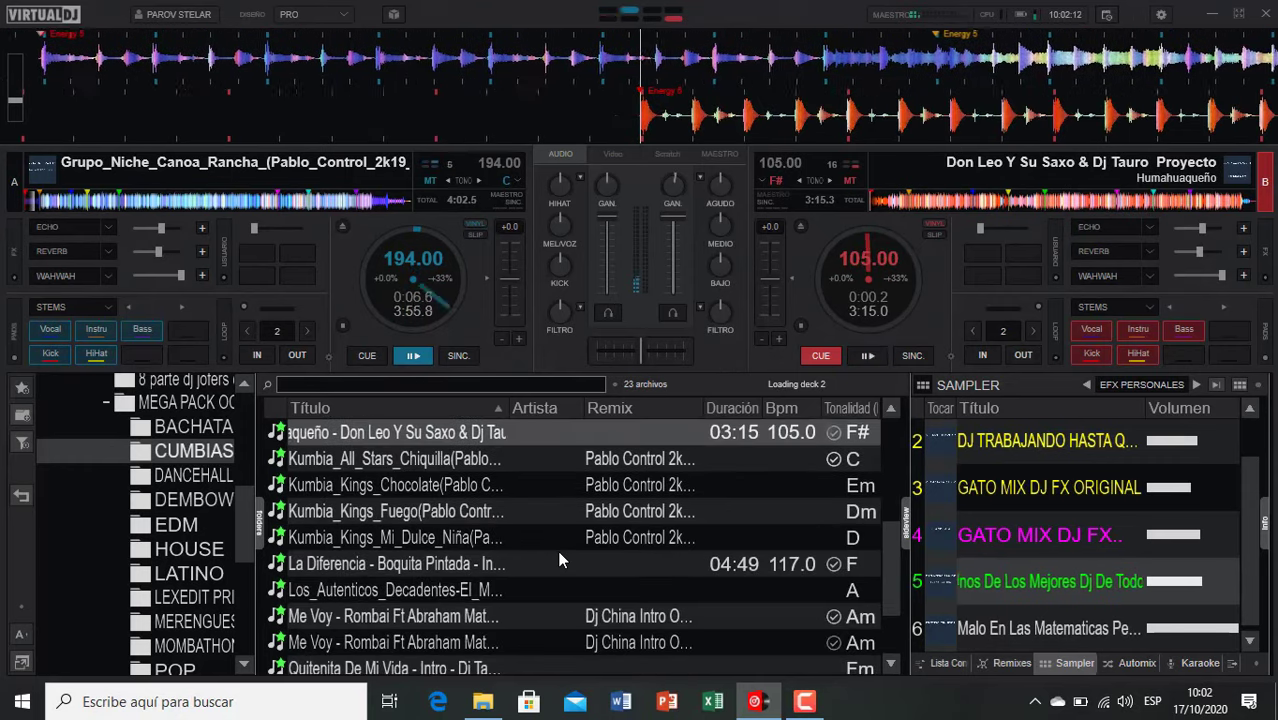
pyautogui.scroll(1, 609, 478)
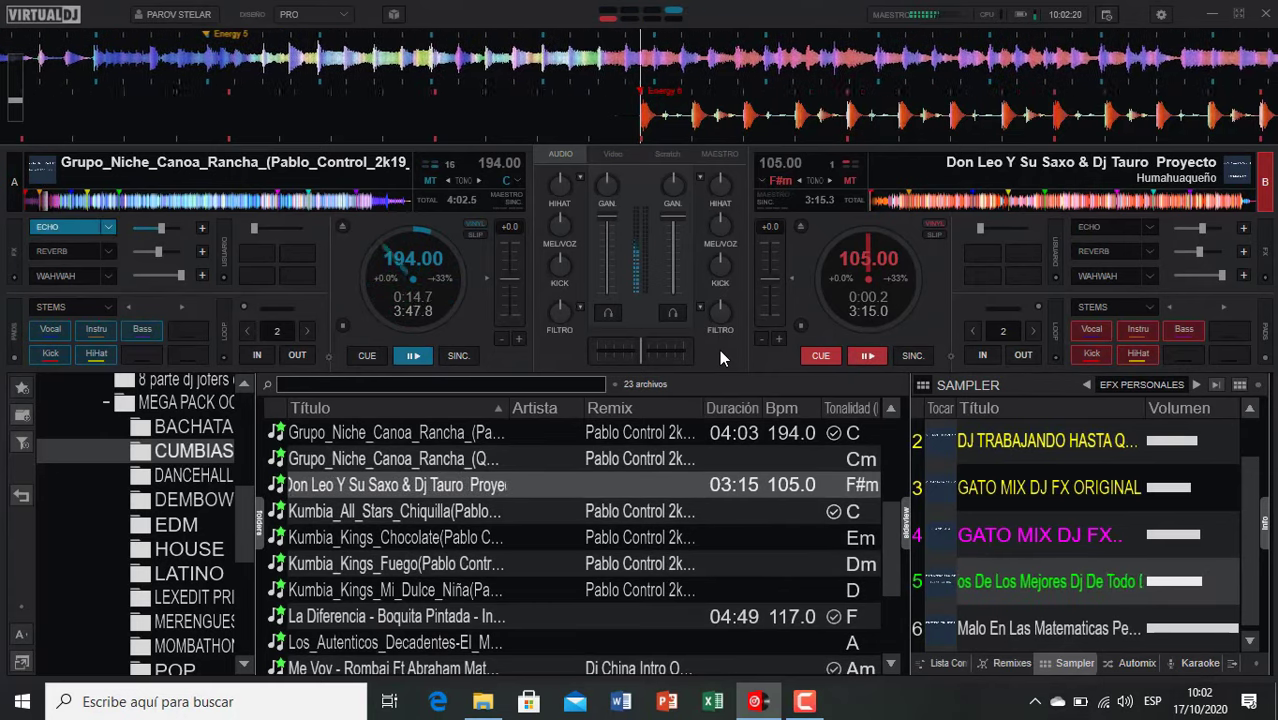
pyautogui.press('space')
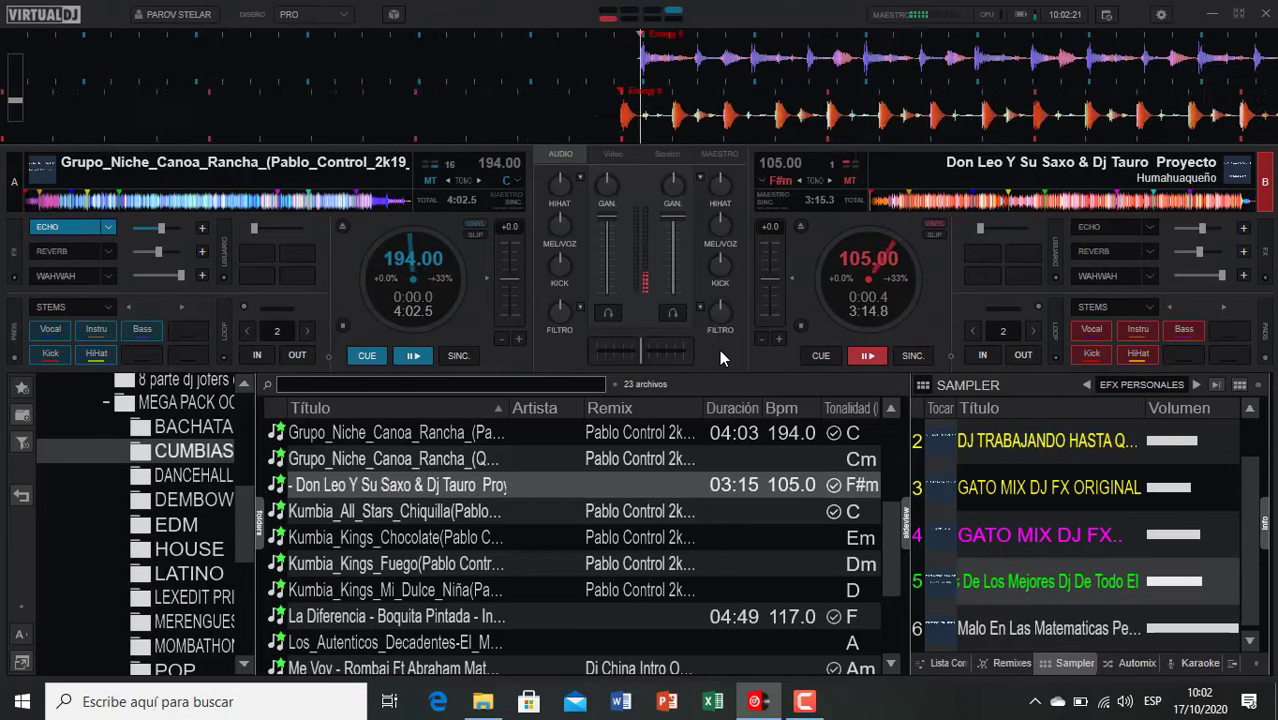
pyautogui.doubleClick(538, 512)
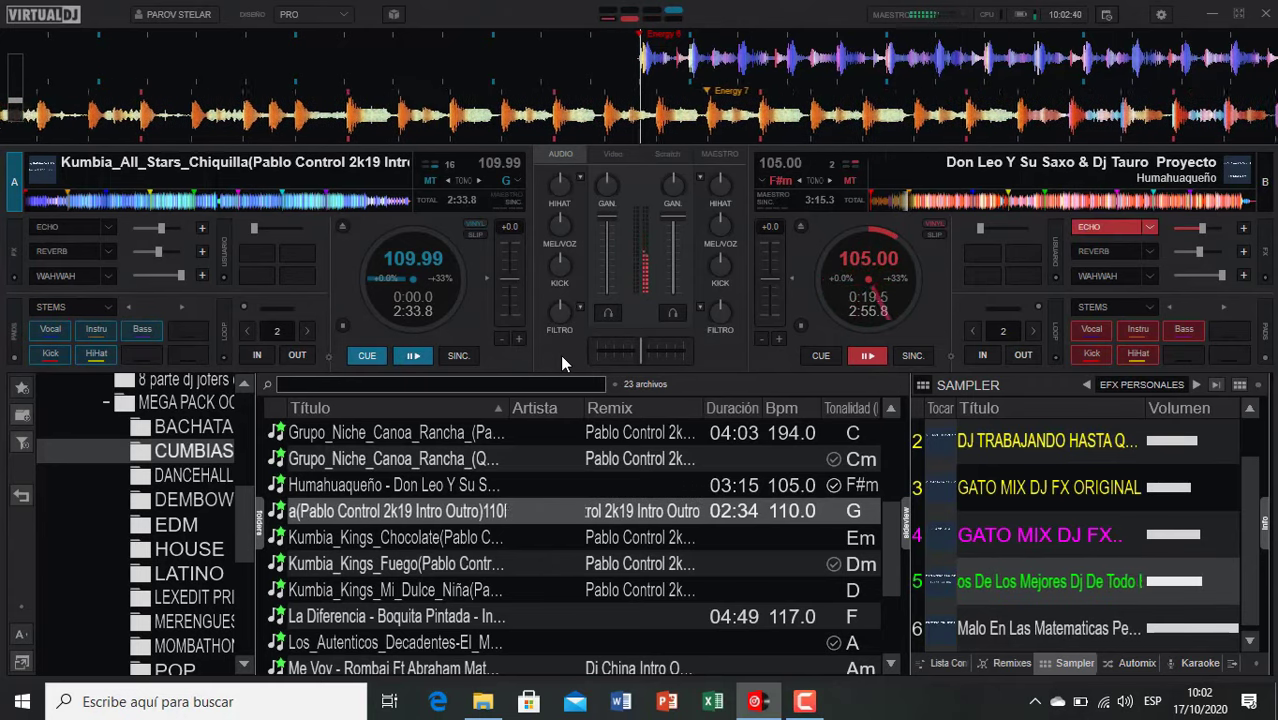
pyautogui.press('space')
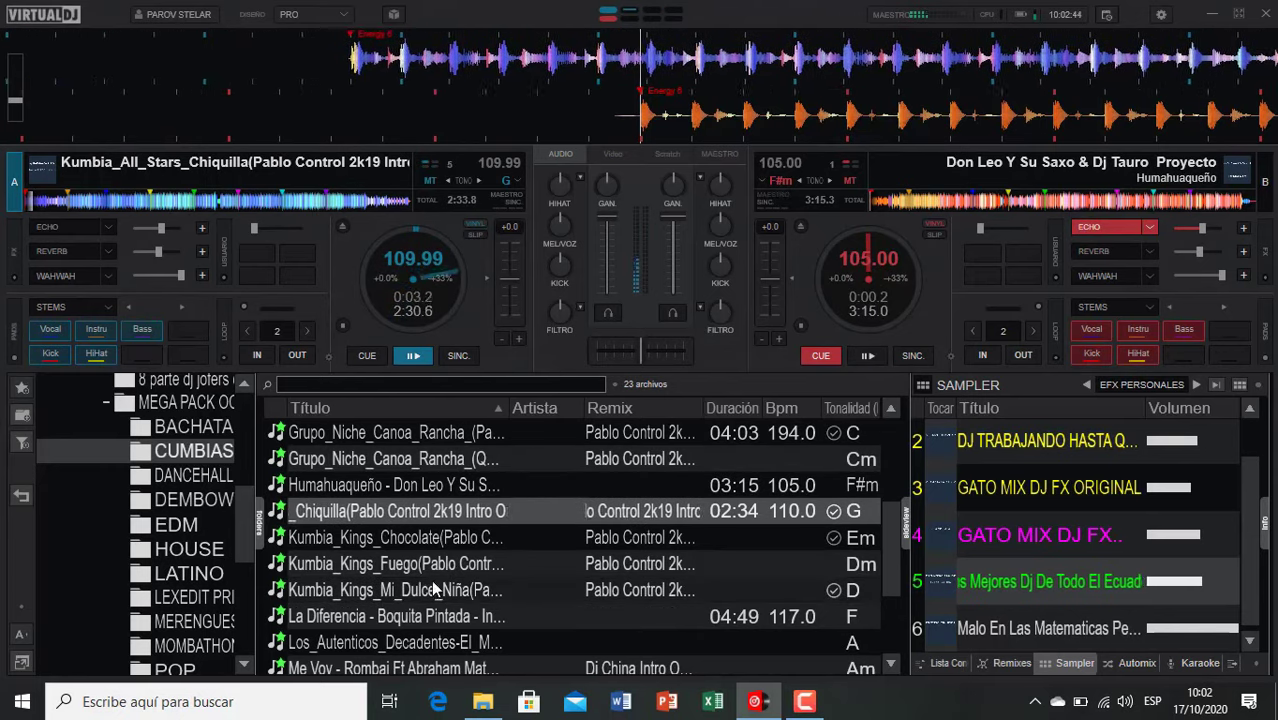
# Step: Load "Kumbia_Kings_Fuego" onto deck B, switch playback to it with Echo on deck A, and load "Kumbia_Kings_Mi_Dulce_Niña" onto deck A
pyautogui.doubleClick(483, 563)
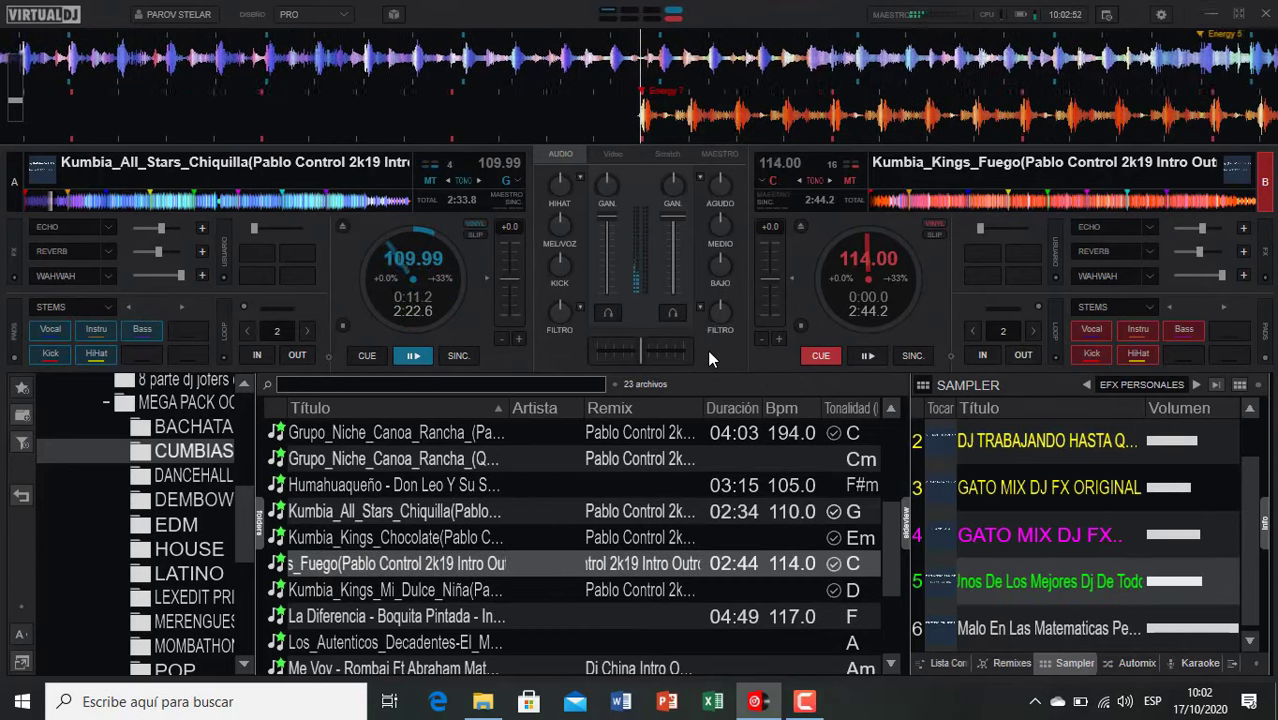
pyautogui.press('e')
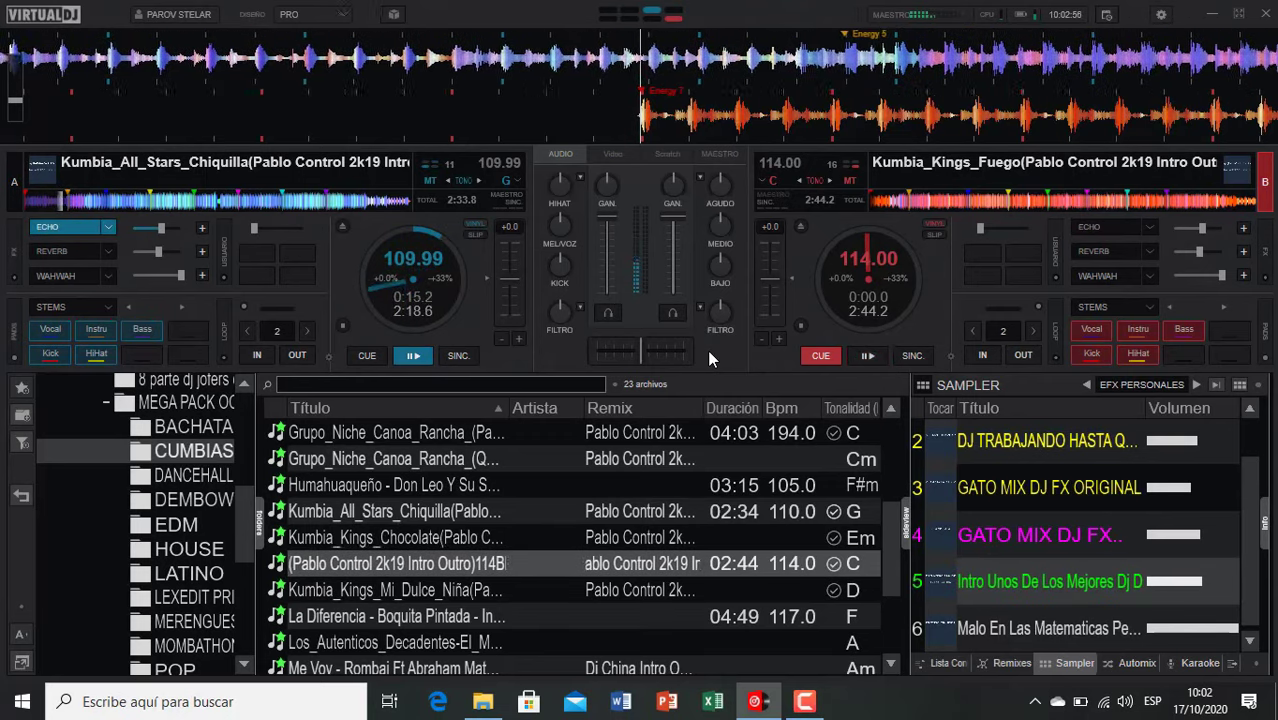
pyautogui.press('space')
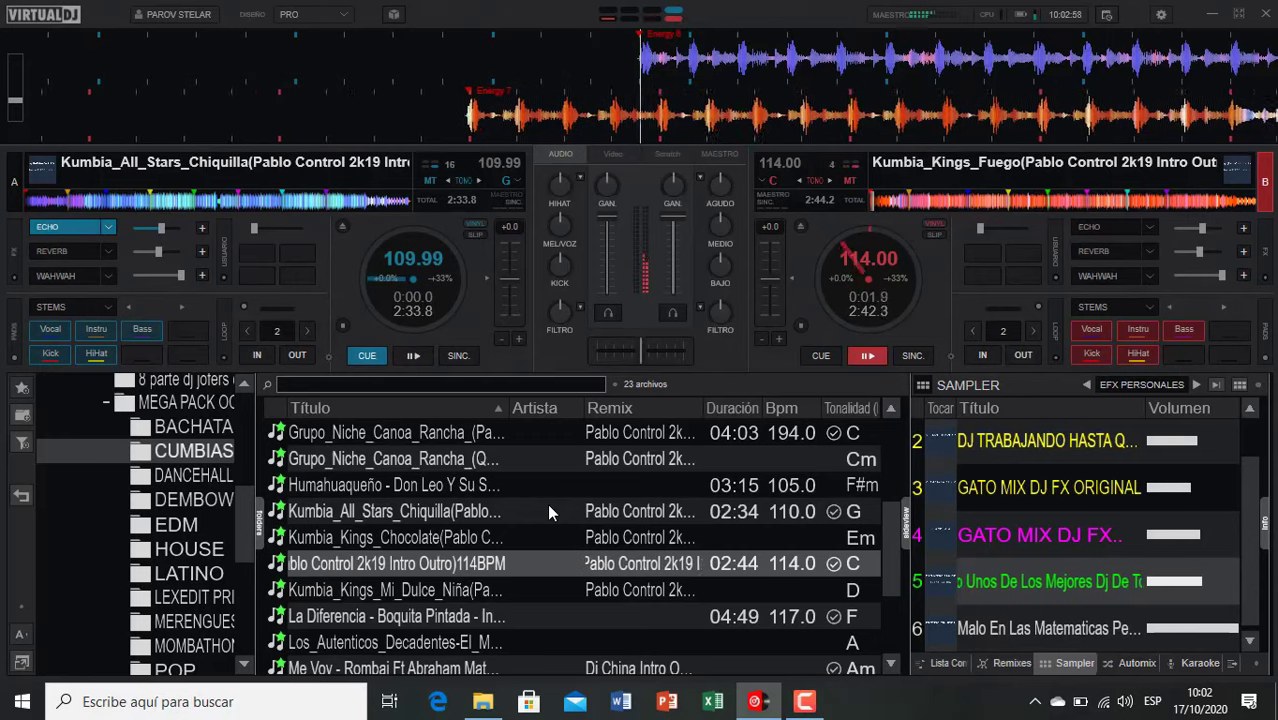
pyautogui.doubleClick(408, 592)
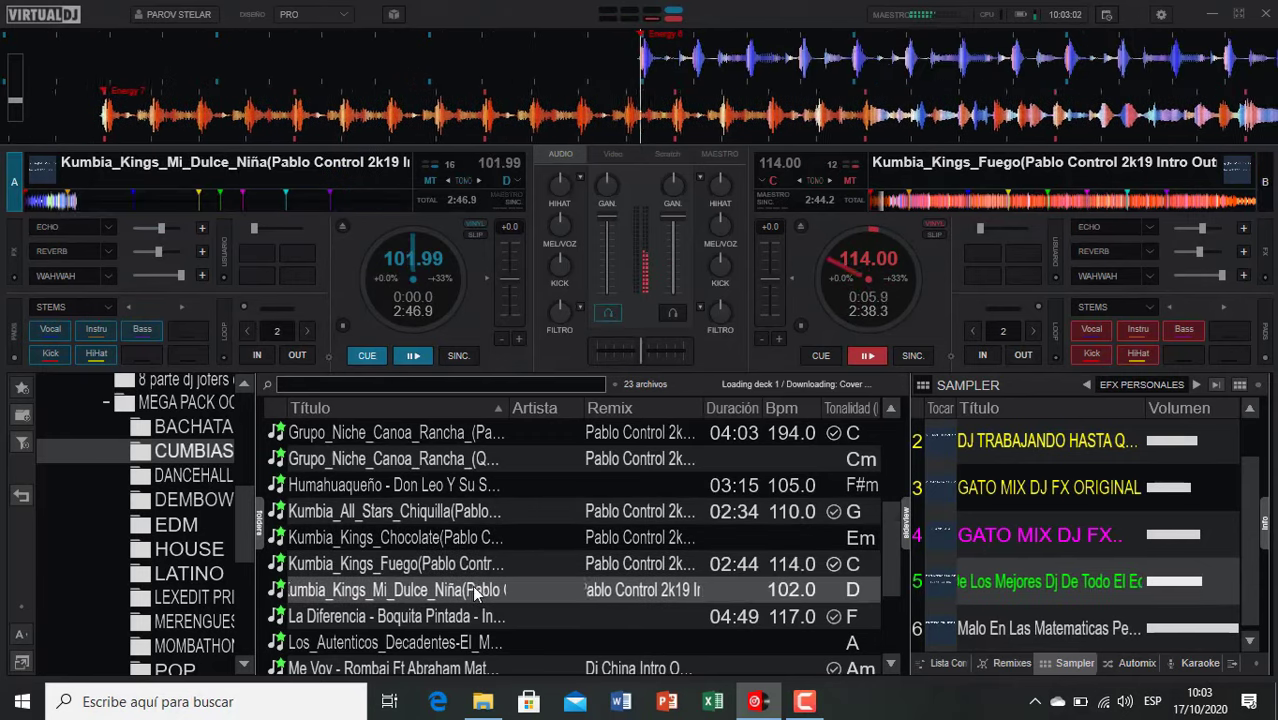
# Step: Load "Kumbia_Kings_Chocolate" onto deck B and switch playback to it with Echo on deck A
pyautogui.scroll(-1, 470, 594)
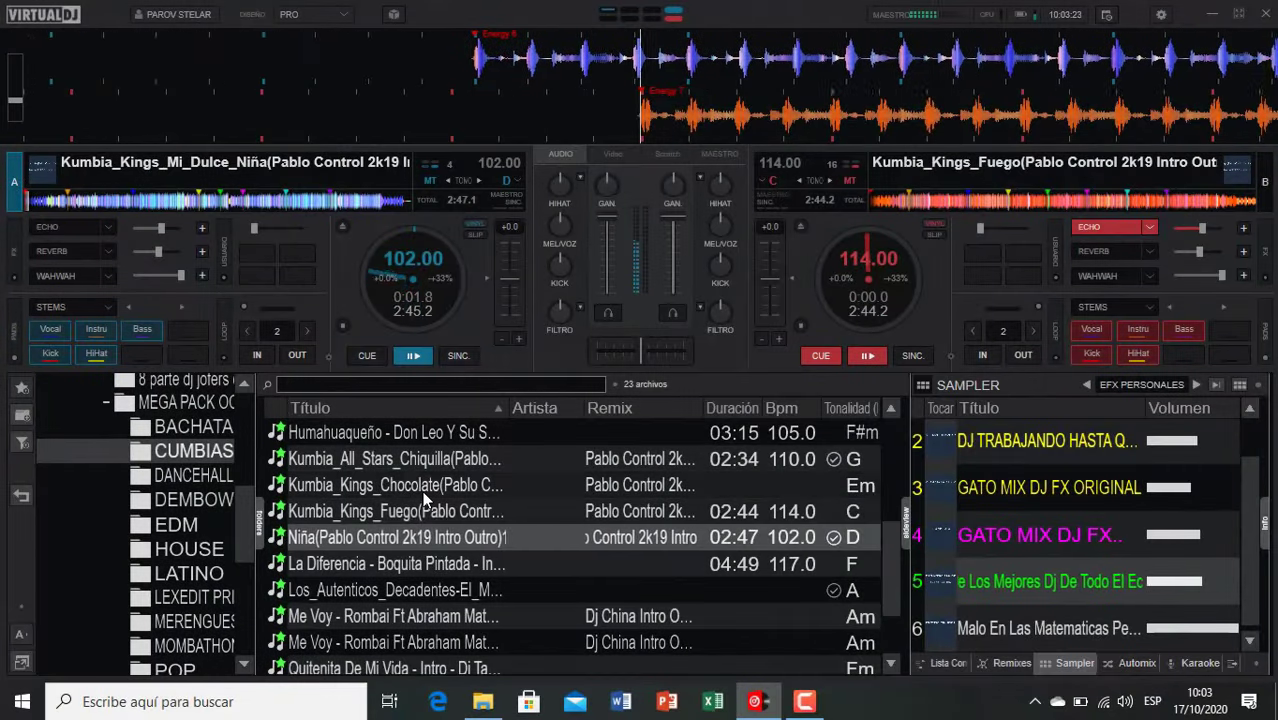
pyautogui.doubleClick(424, 490)
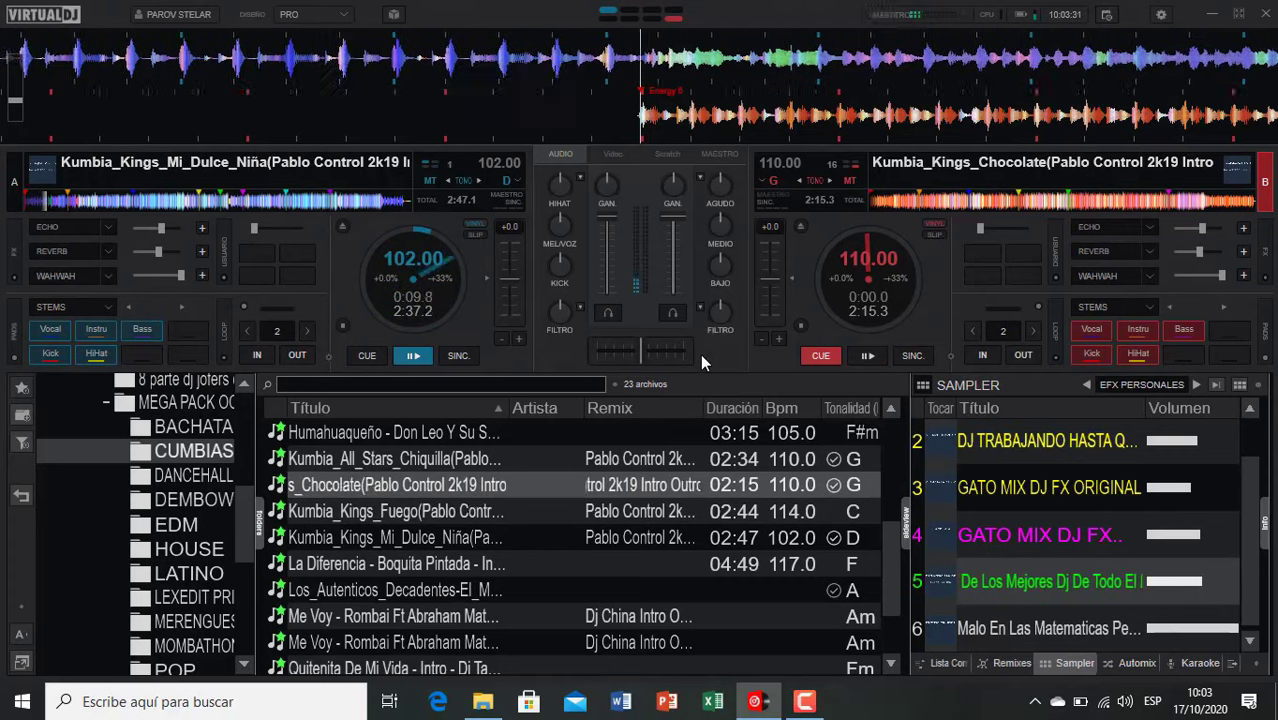
pyautogui.press('e')
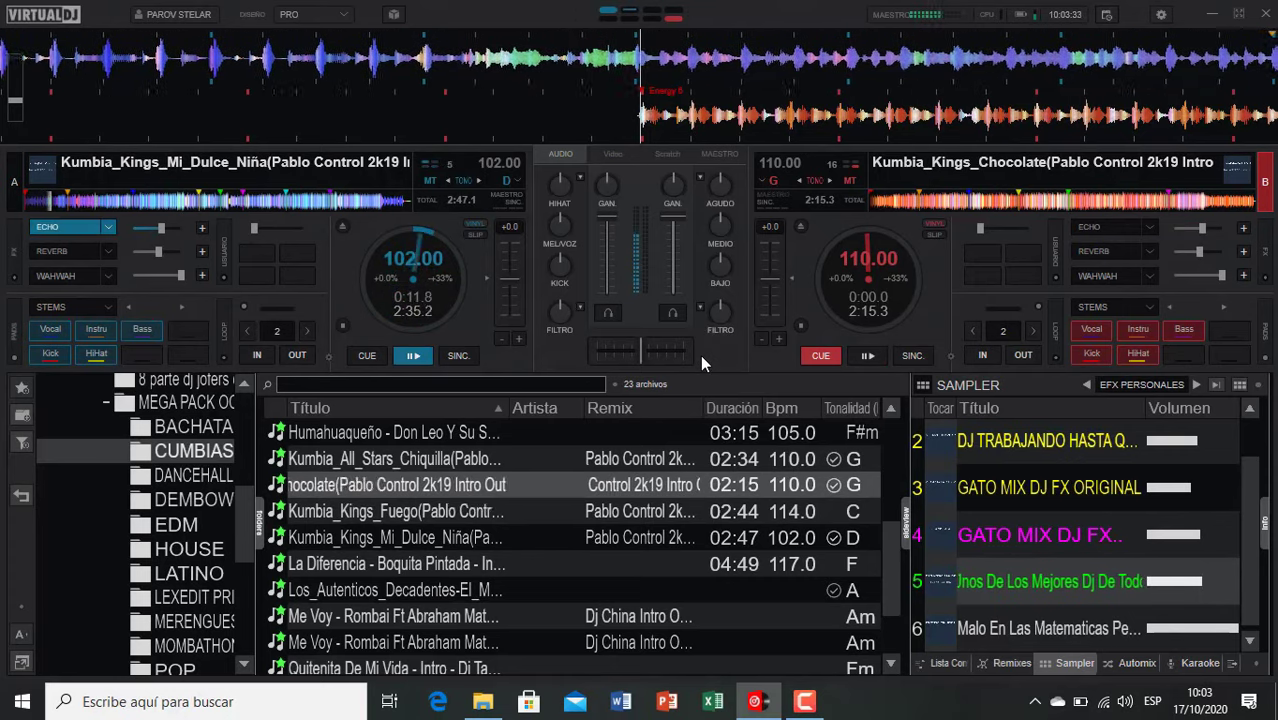
pyautogui.press('space')
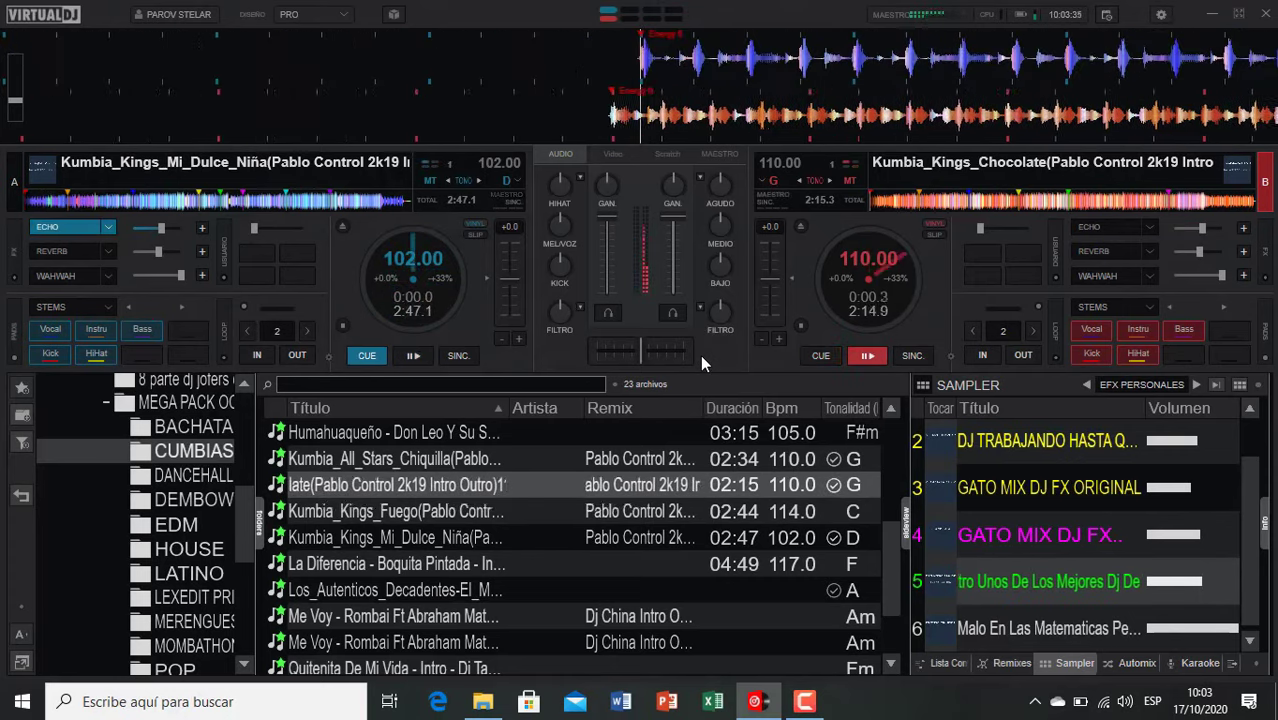
# Step: Load the first "Me Voy - Rombai" (Dj China Intro Outro Break) version onto deck A and switch playback to it with Echo on deck B
pyautogui.scroll(-2, 457, 619)
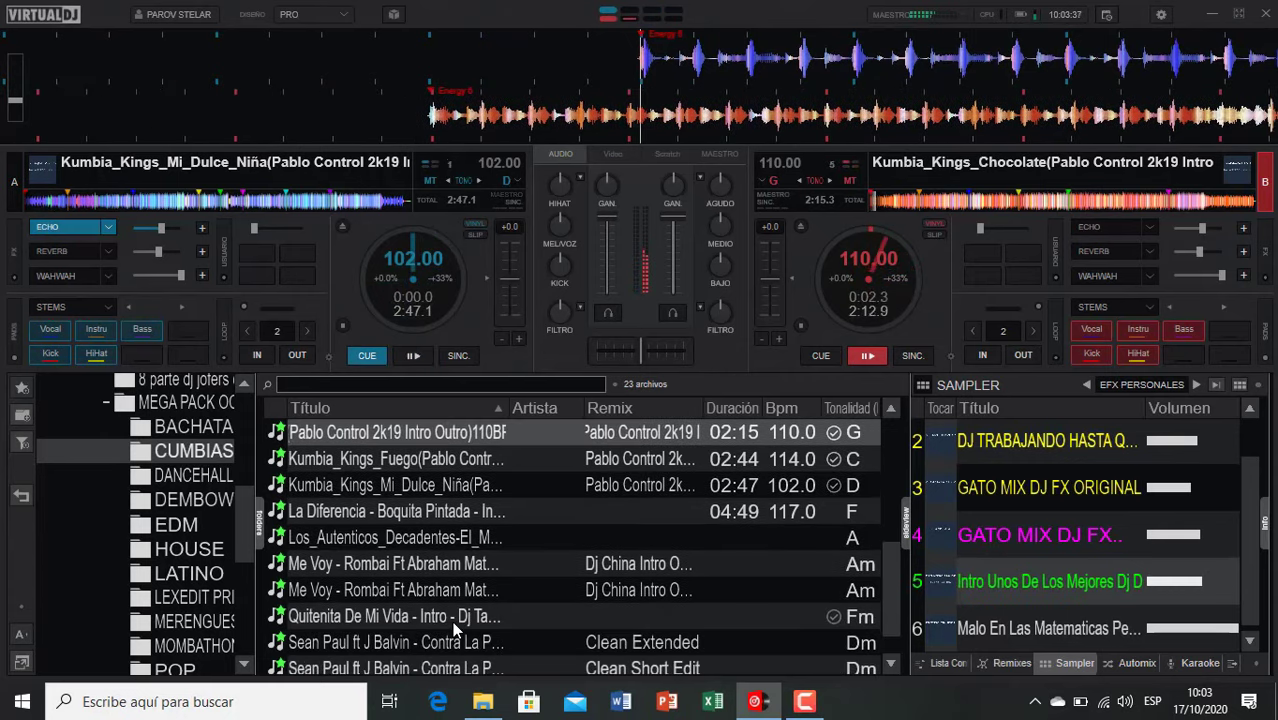
pyautogui.doubleClick(408, 566)
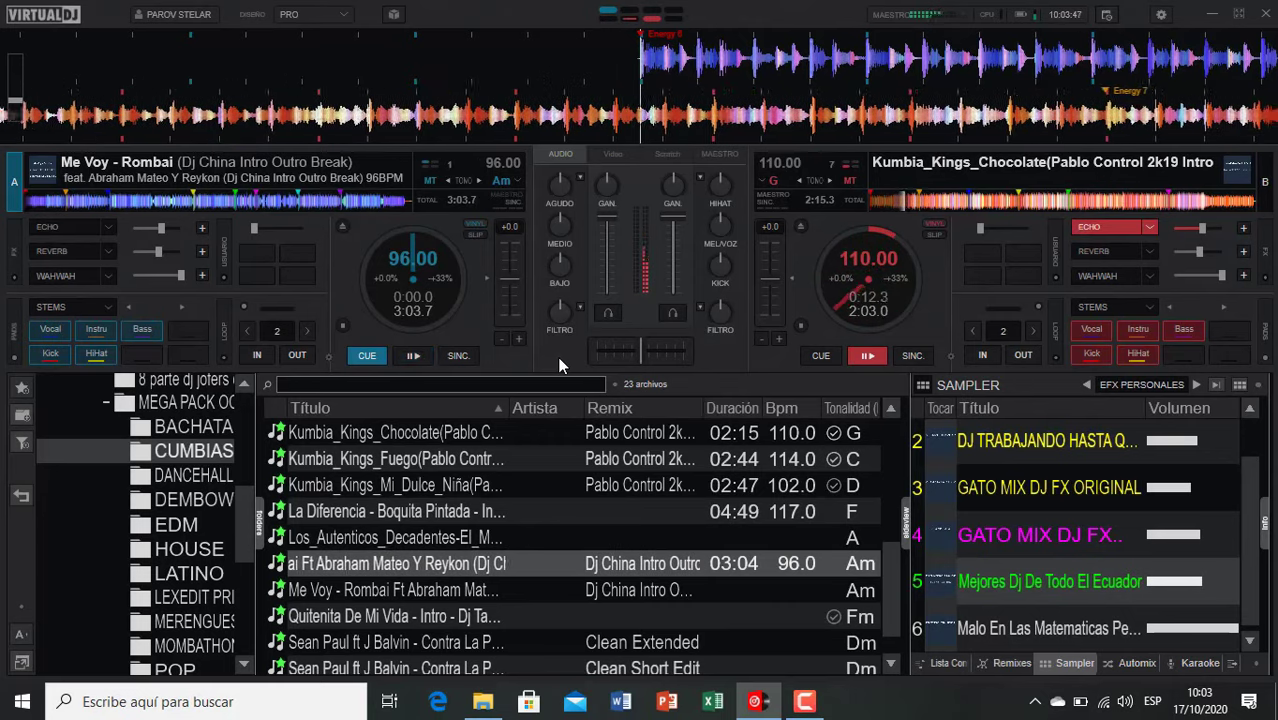
pyautogui.press('space')
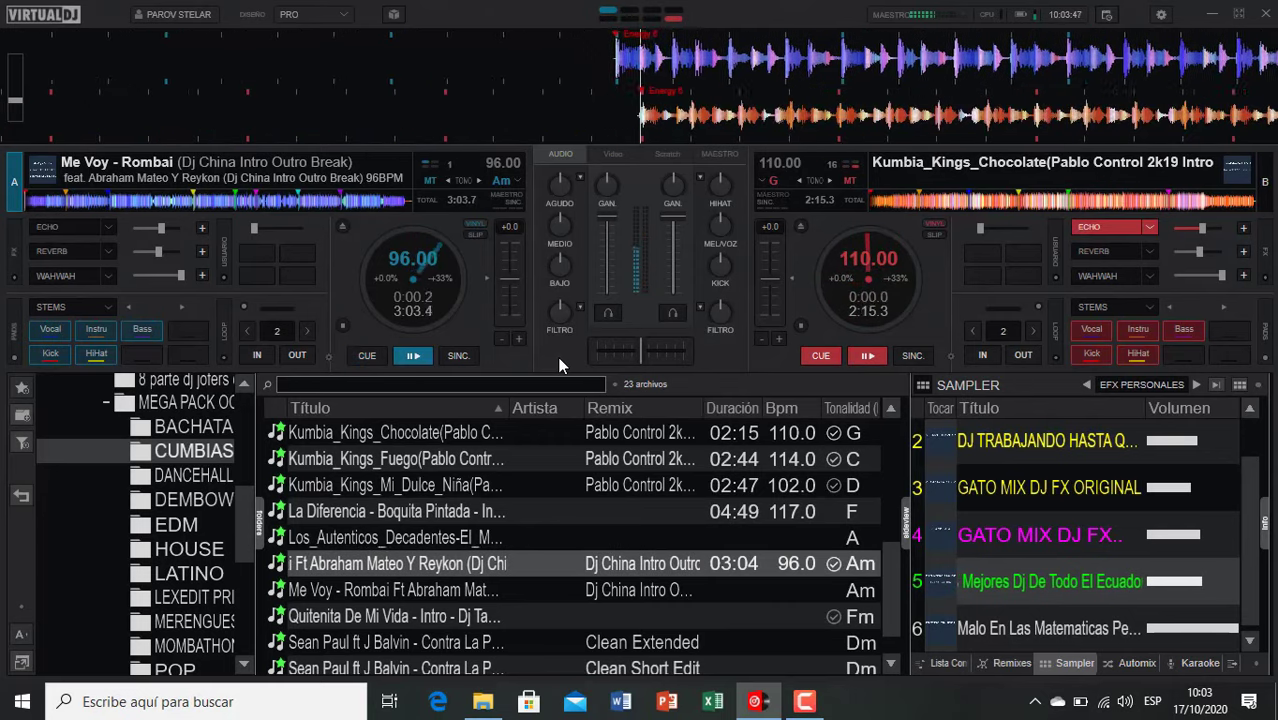
# Step: Load "La Diferencia - Boquita Pintada" (Intro Dj Tauro) onto deck B and switch playback to it with Echo on deck A
pyautogui.doubleClick(369, 515)
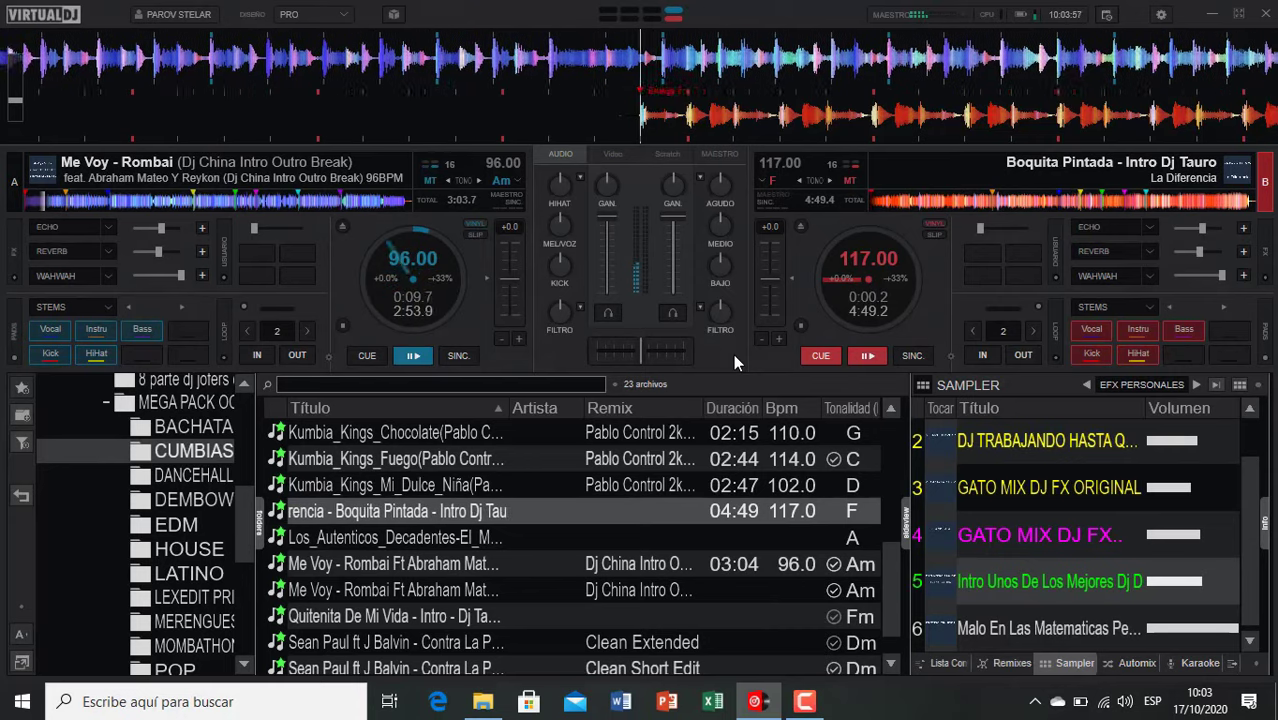
pyautogui.press('e')
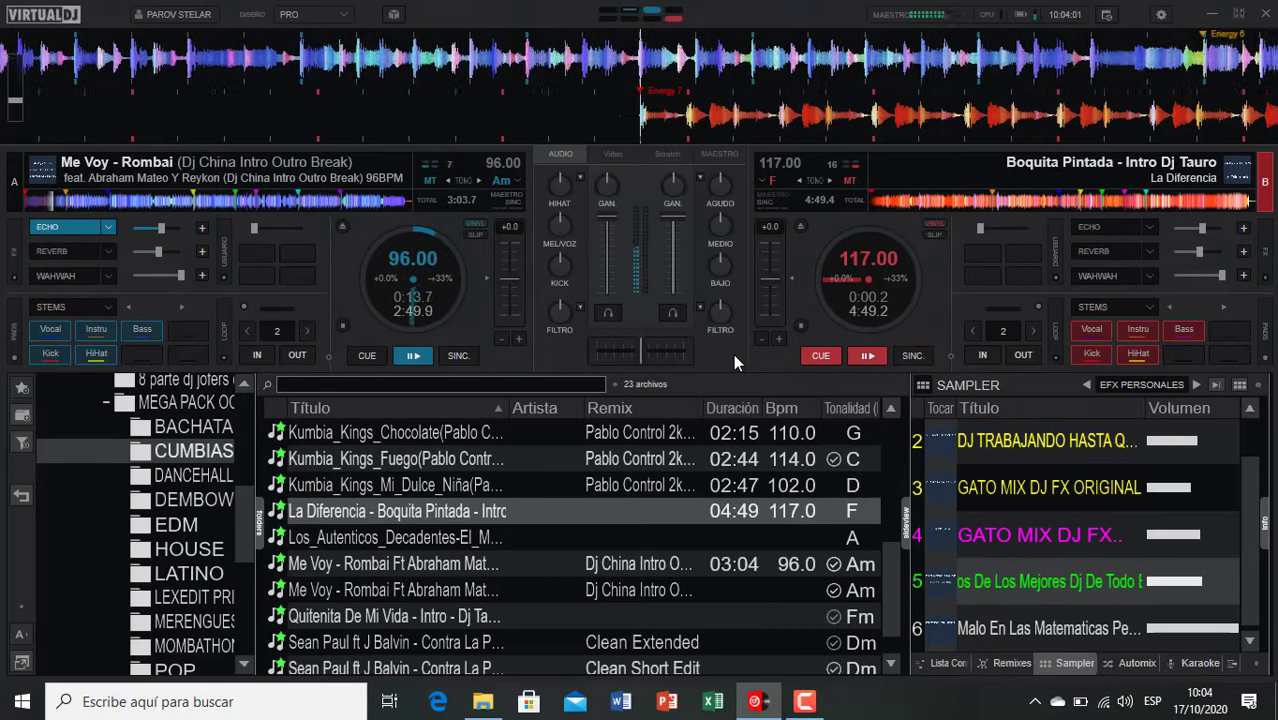
pyautogui.press('space')
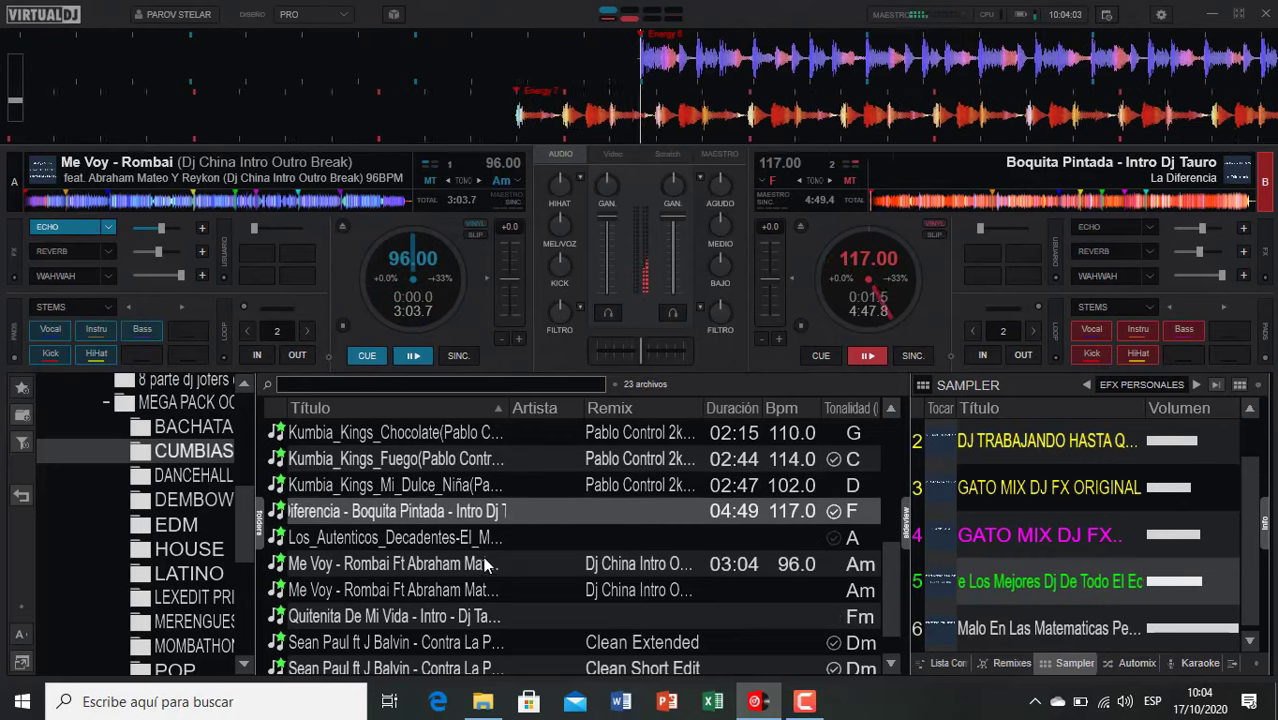
# Step: Load "Los_Autenticos_Decadentes-El_Murgu_ero" onto deck A and switch playback to it with Echo on deck B
pyautogui.doubleClick(412, 543)
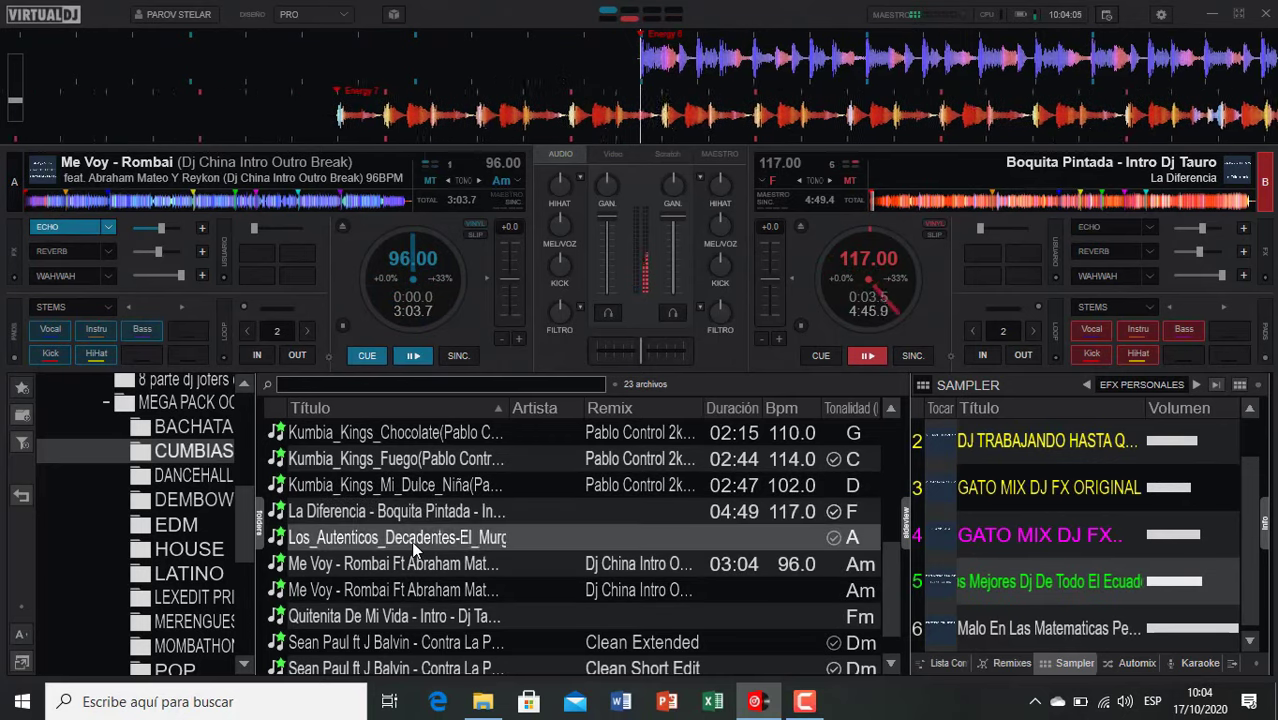
pyautogui.scroll(-1, 485, 585)
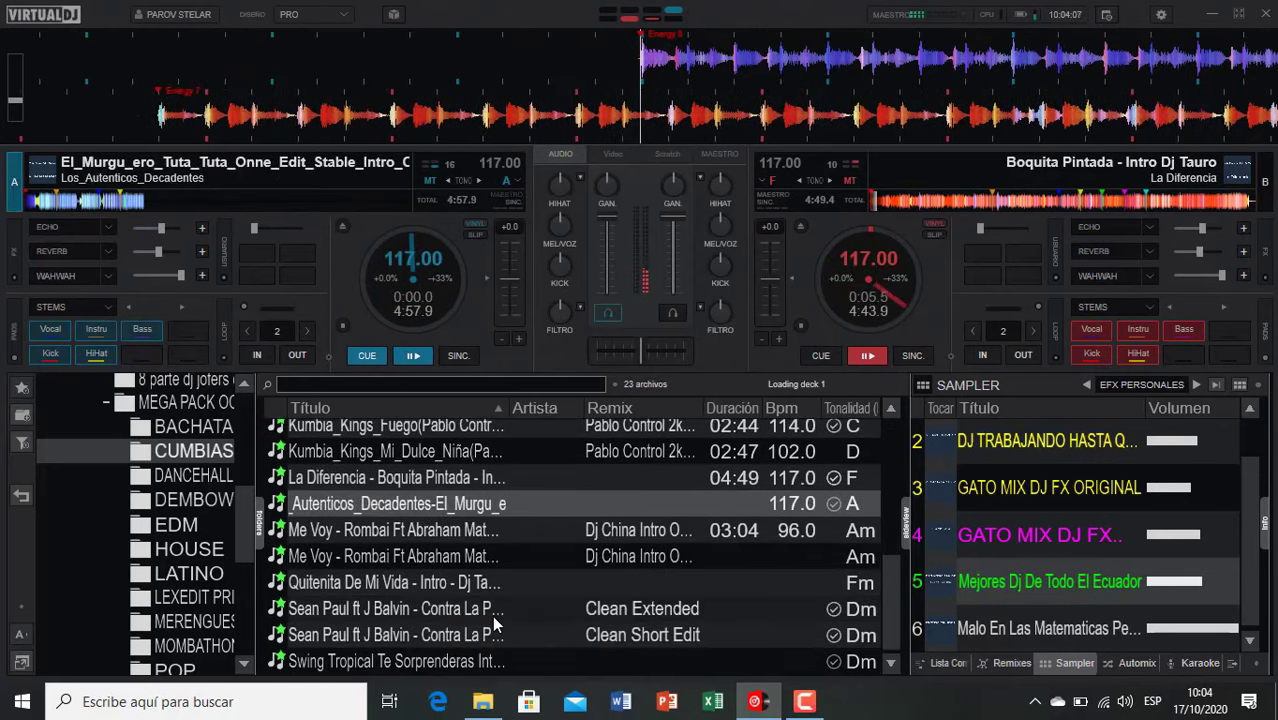
pyautogui.scroll(1, 493, 623)
pyautogui.scroll(-1, 493, 623)
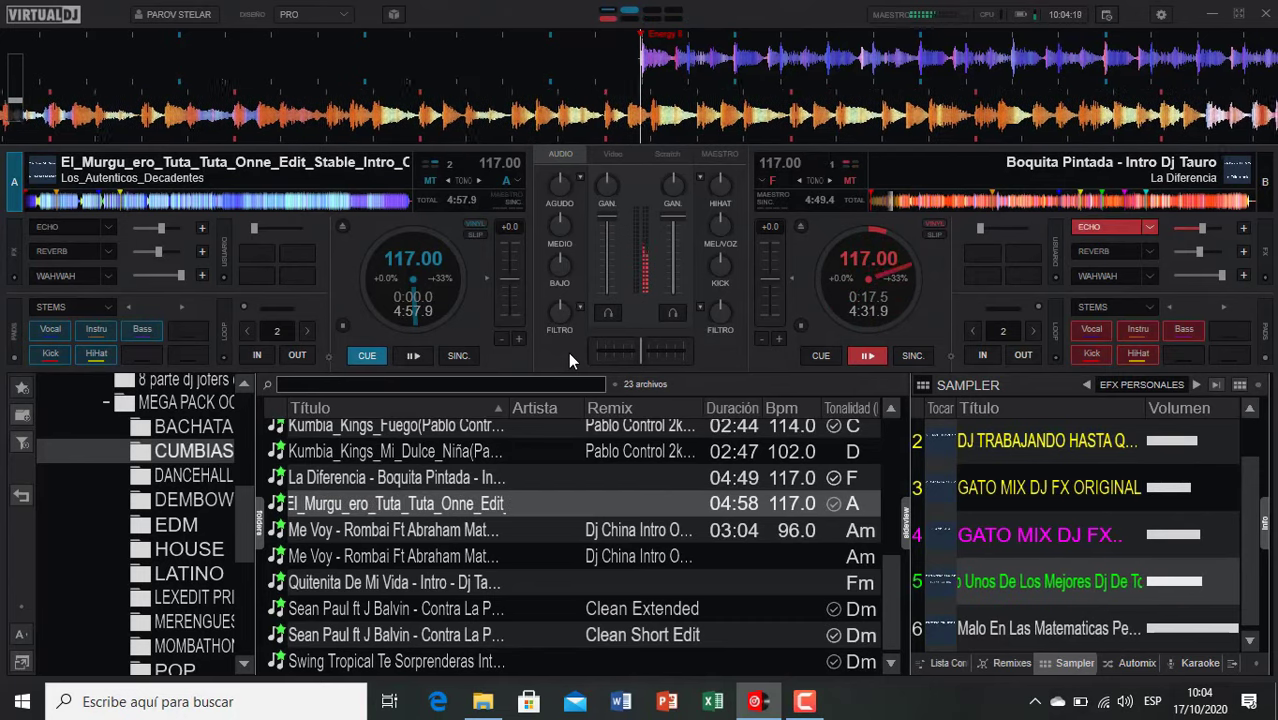
pyautogui.press('space')
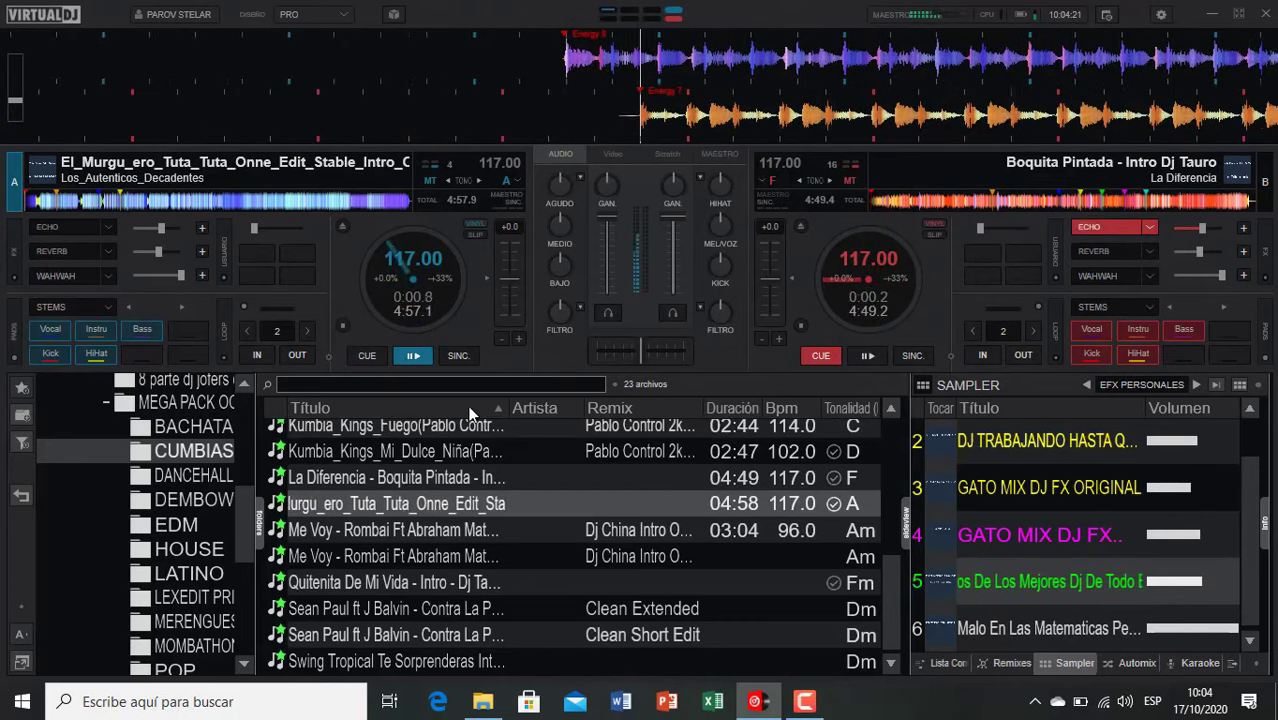
# Step: Load "Swing Tropical Te Sorprenderas" onto deck B with its headphone monitoring off, open the DANCEHALL folder and switch playback to deck B with Echo on deck A
pyautogui.doubleClick(398, 662)
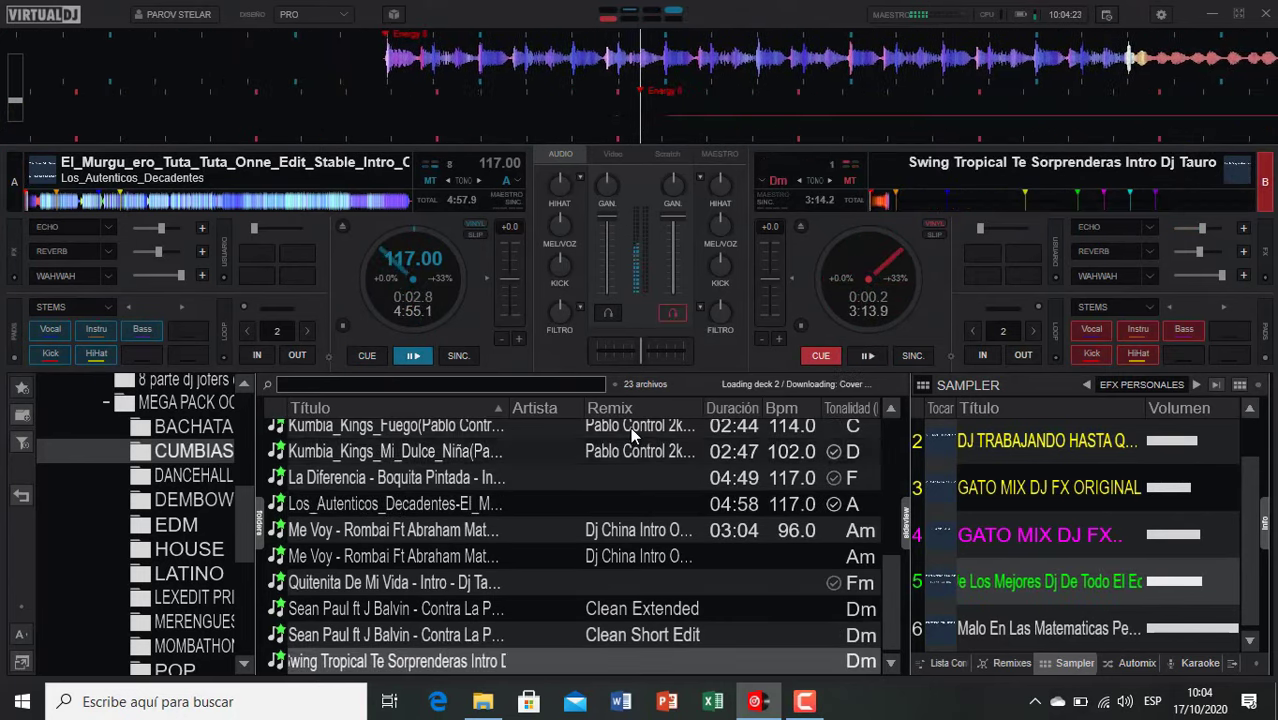
pyautogui.click(680, 311)
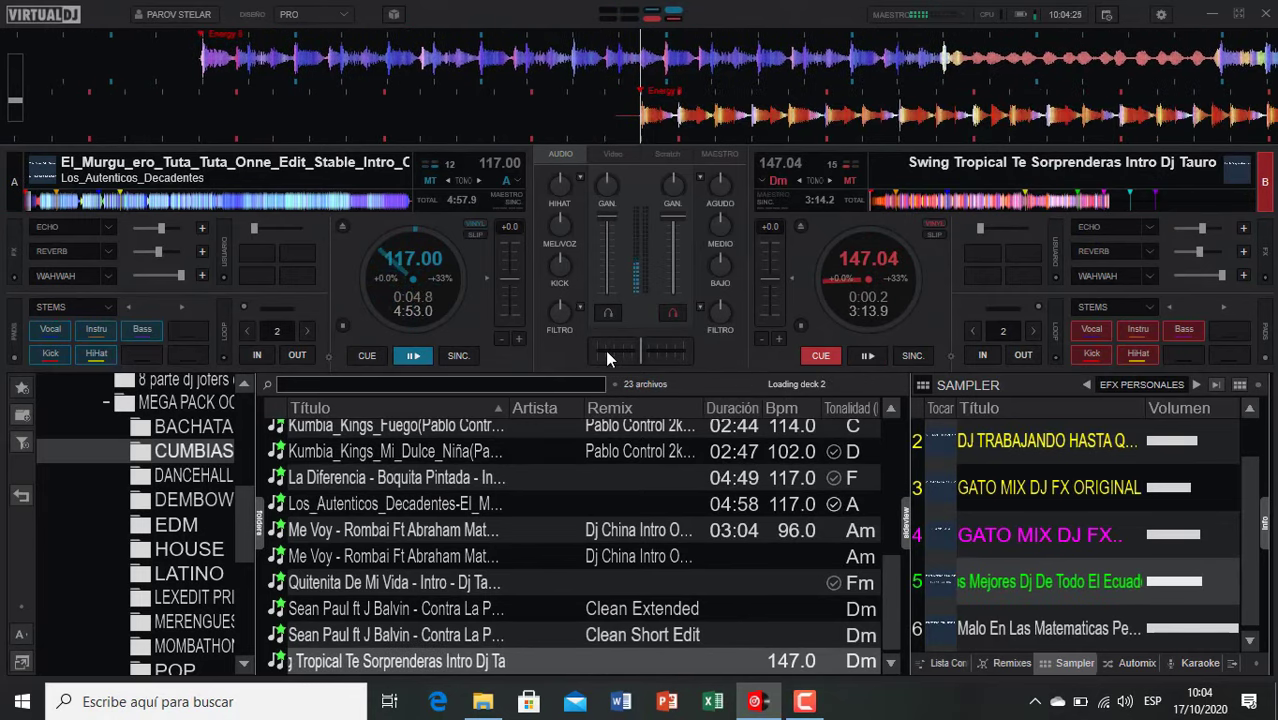
pyautogui.click(225, 475)
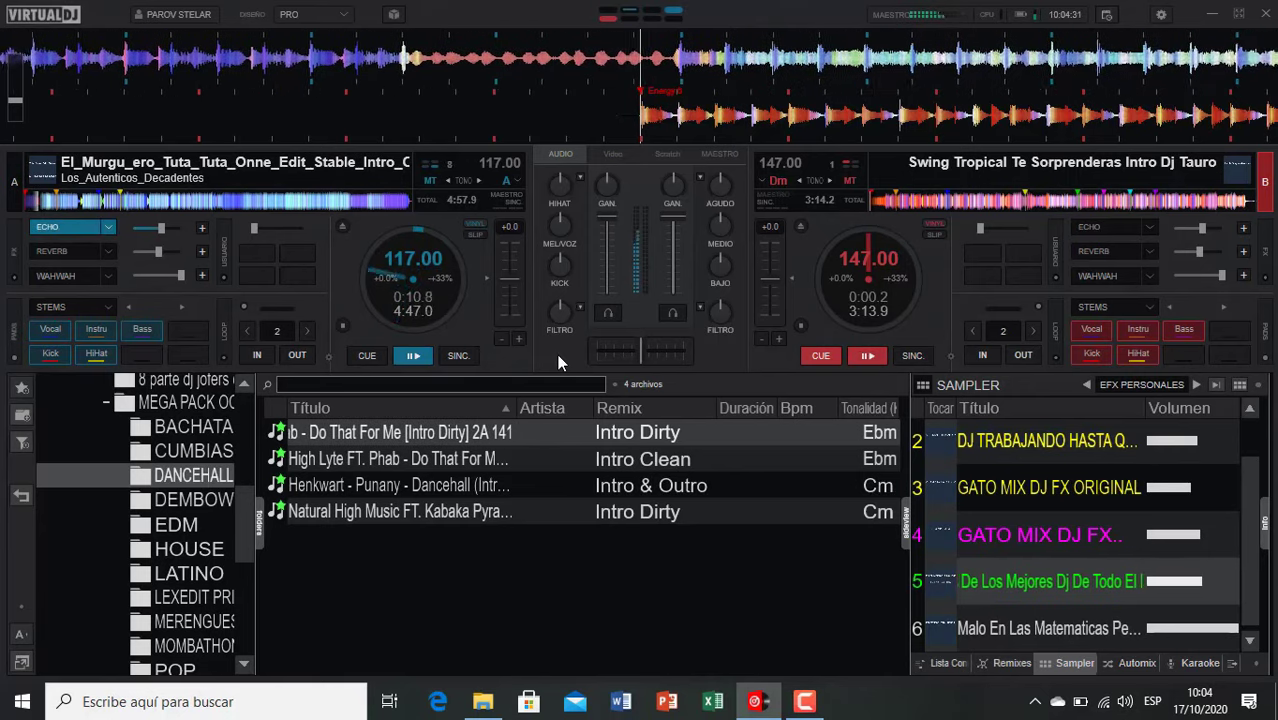
pyautogui.press('space')
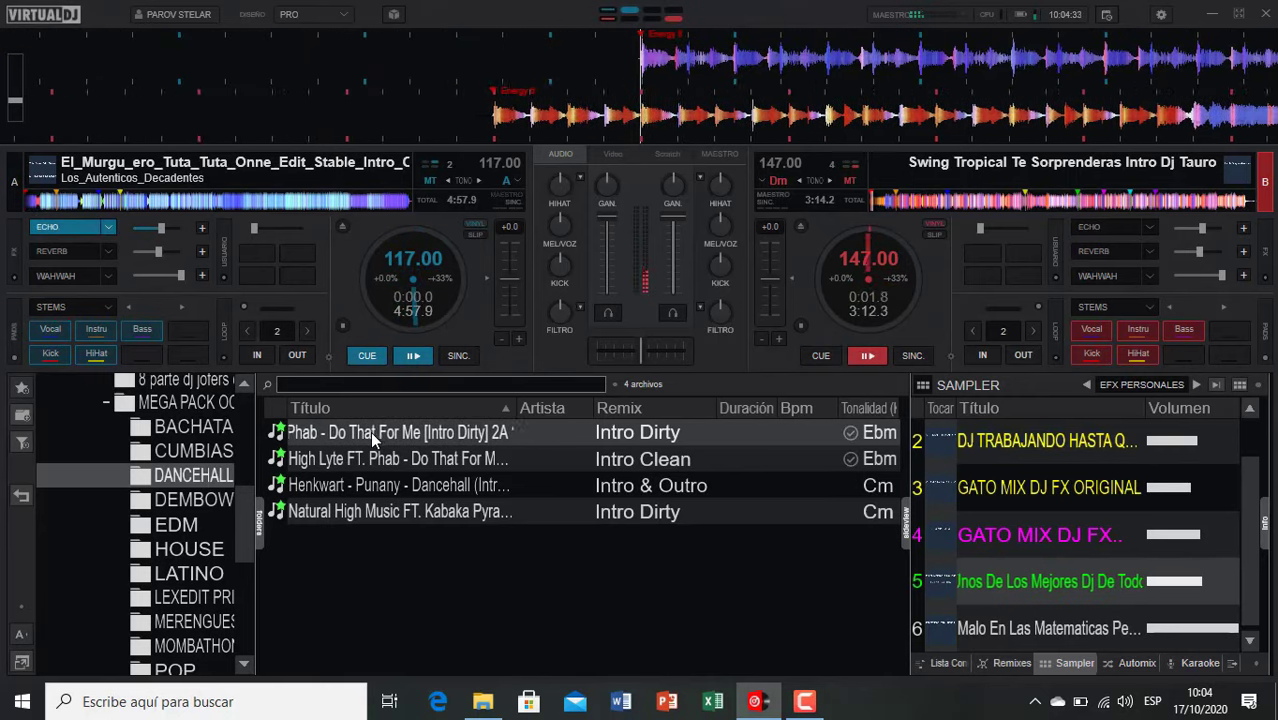
# Step: Load the Intro Dirty version of High Lyte's "Do That For Me" onto deck A and switch playback to it with Echo on deck B
pyautogui.doubleClick(374, 433)
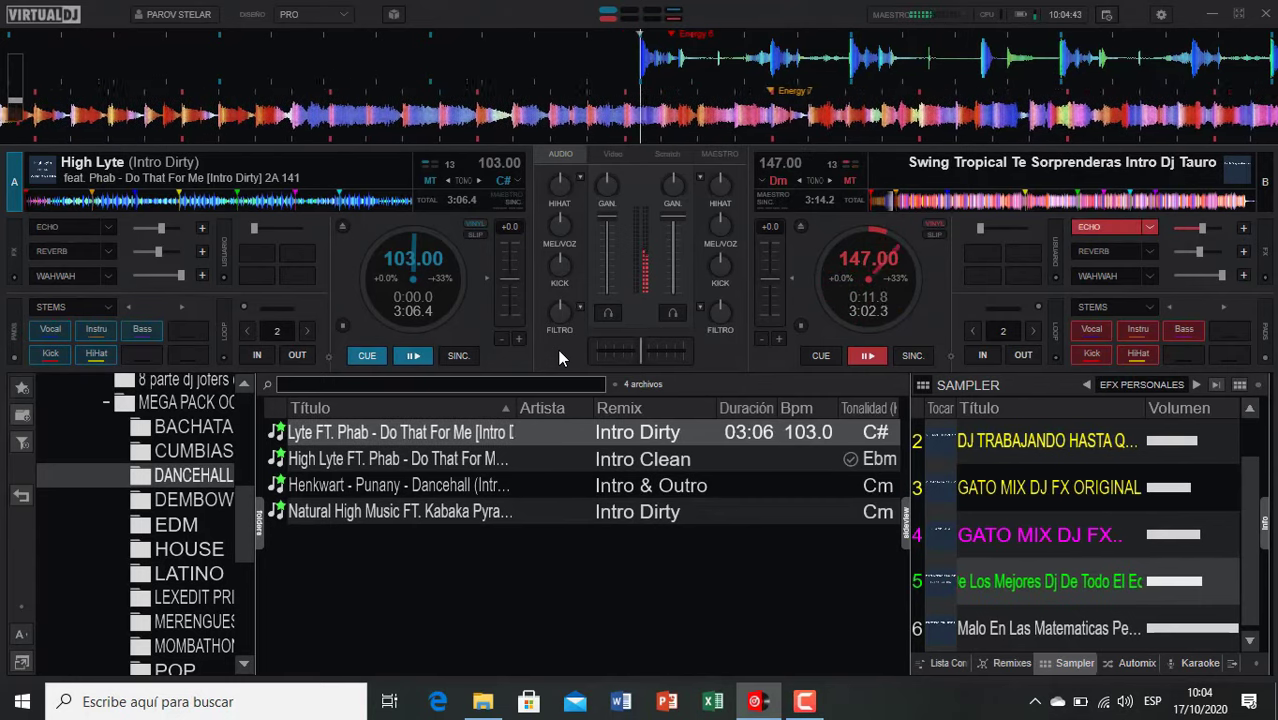
pyautogui.press('space')
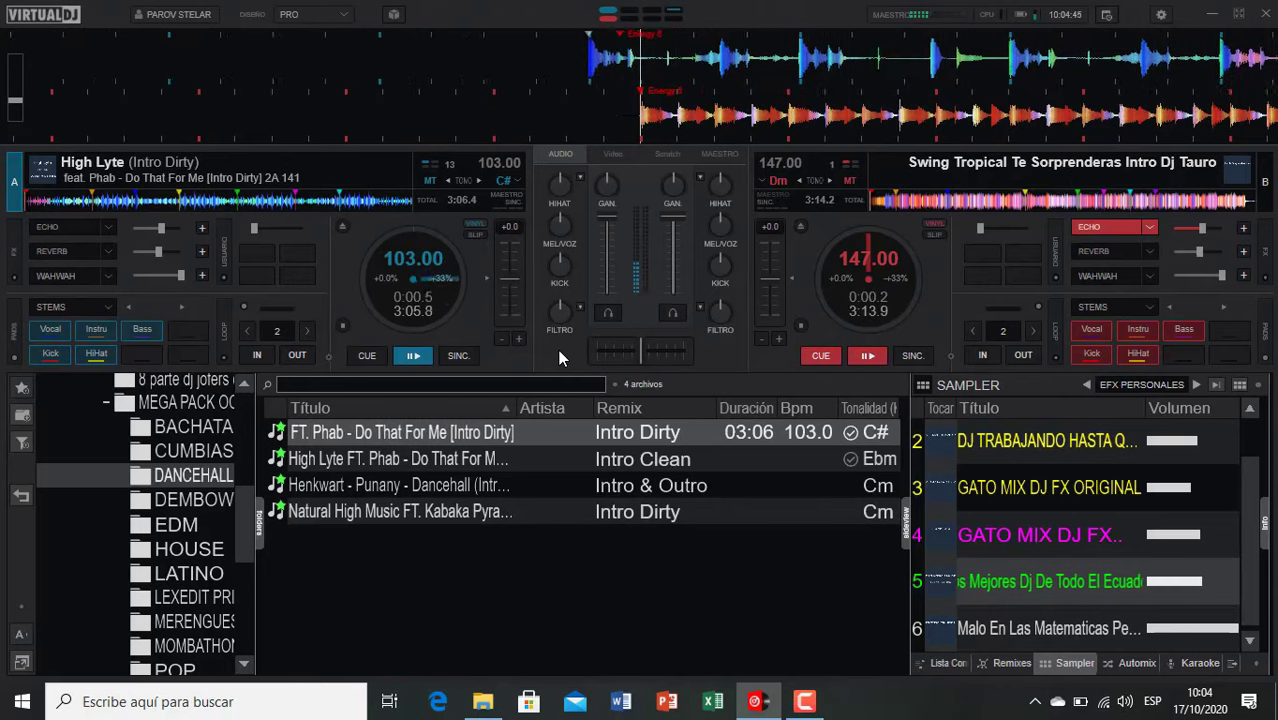
# Step: Load the Intro Clean version of "Do That For Me" onto deck B, skip ahead on deck A and switch playback to deck B with Echo
pyautogui.doubleClick(460, 458)
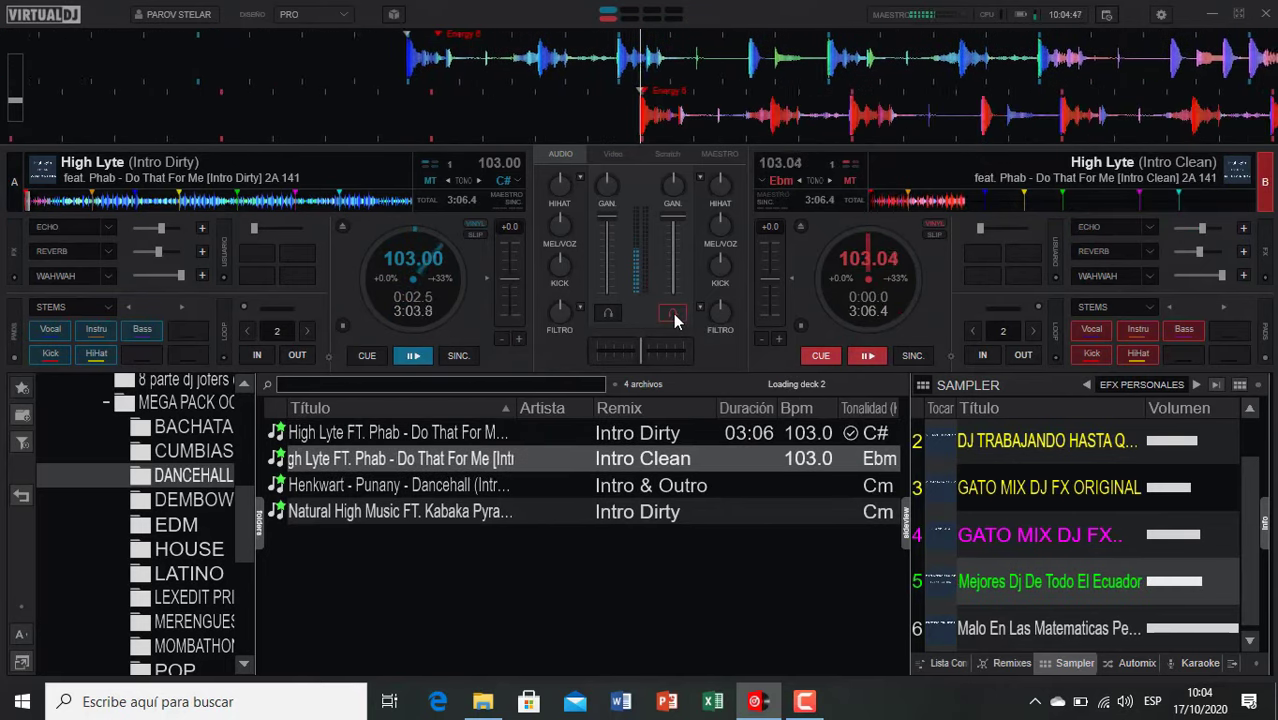
pyautogui.click(47, 203)
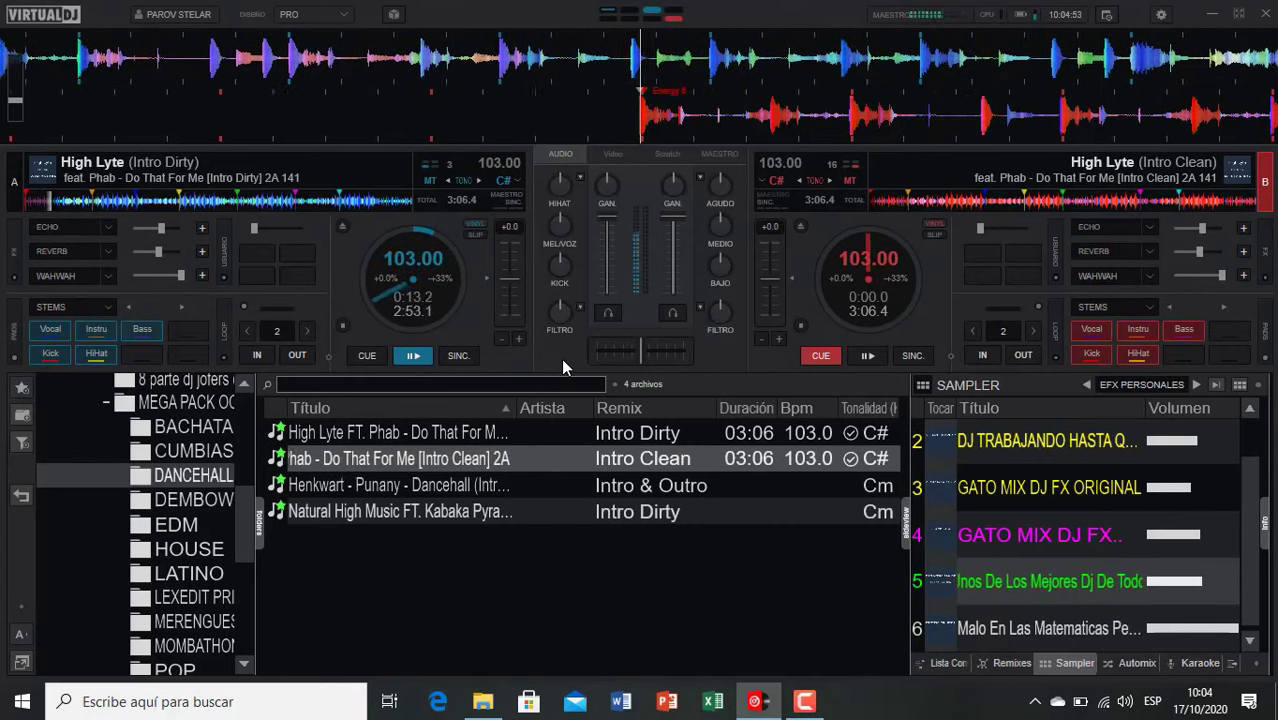
pyautogui.press('e')
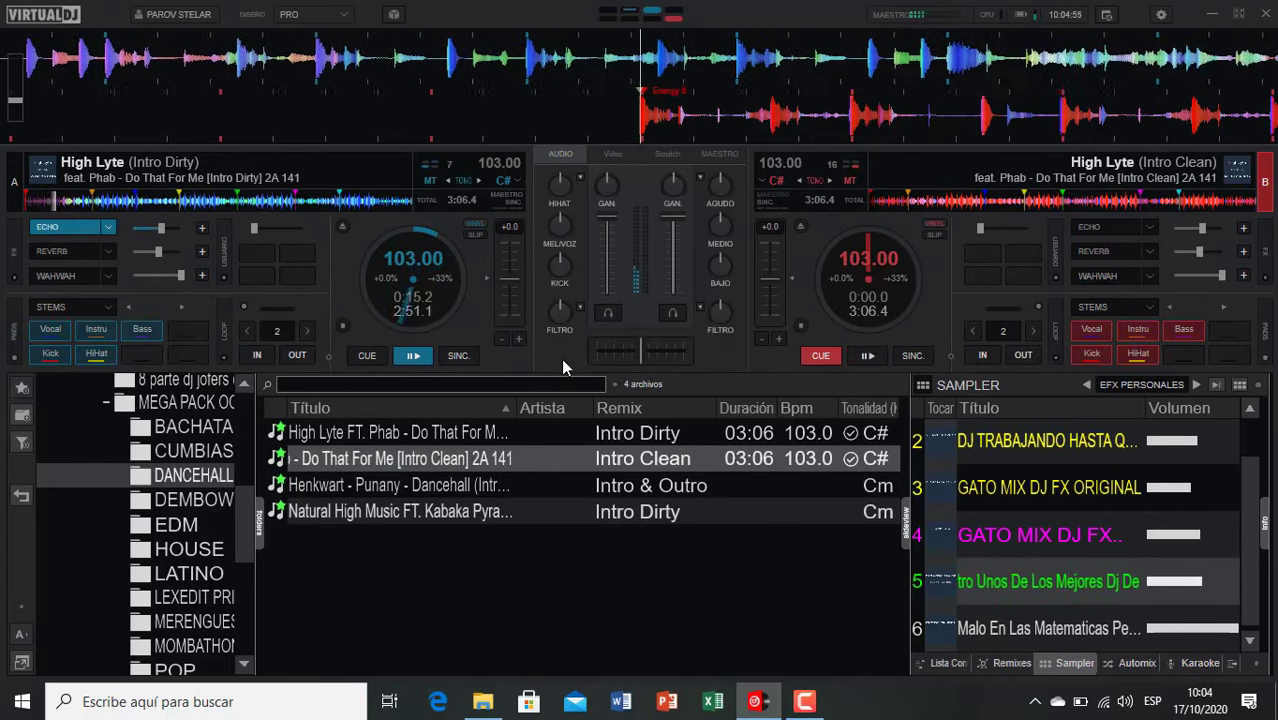
pyautogui.press('space')
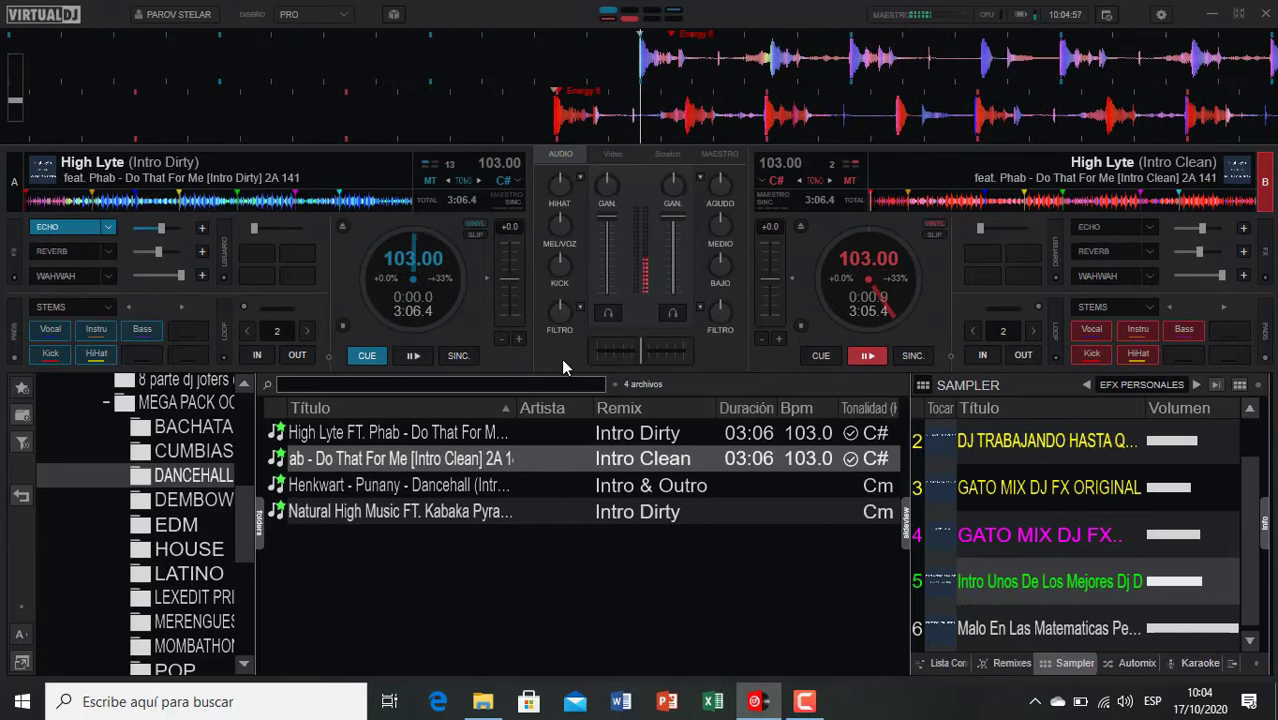
# Step: Skip ahead in the song on deck B and load "Henkwart - Punany - Dancehall" (Intro & Outro) onto deck A
pyautogui.click(910, 205)
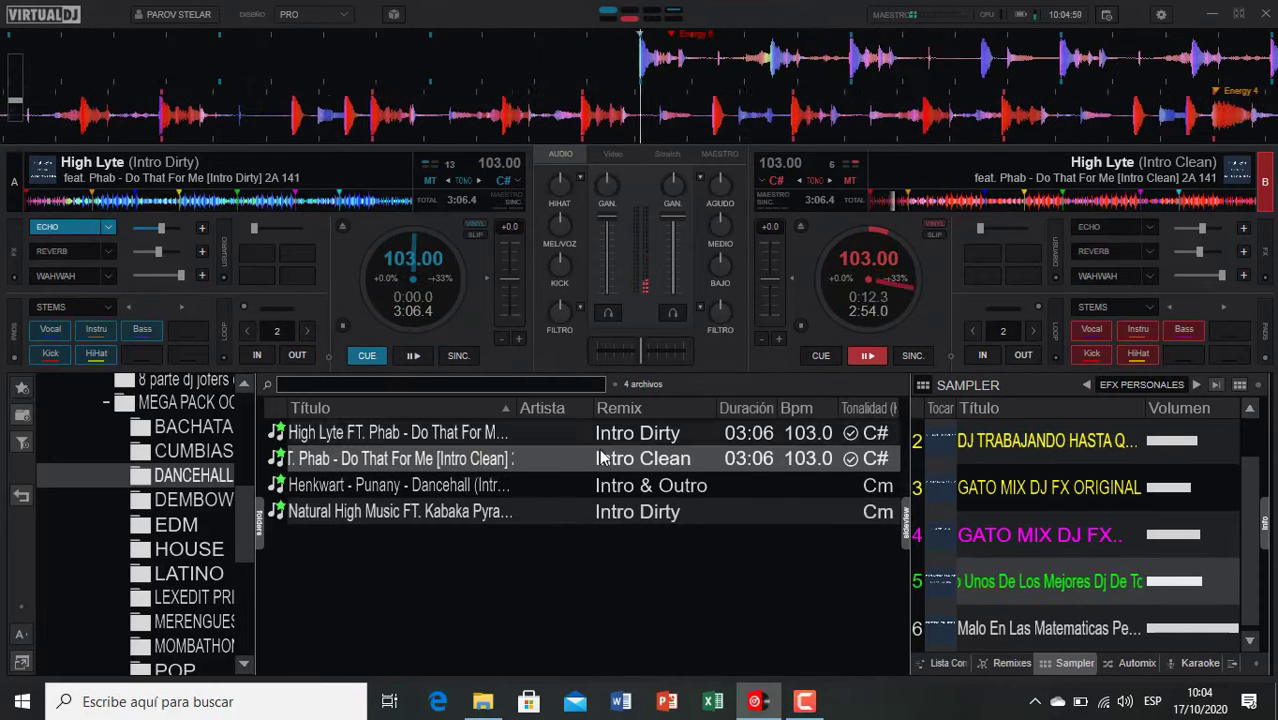
pyautogui.doubleClick(397, 486)
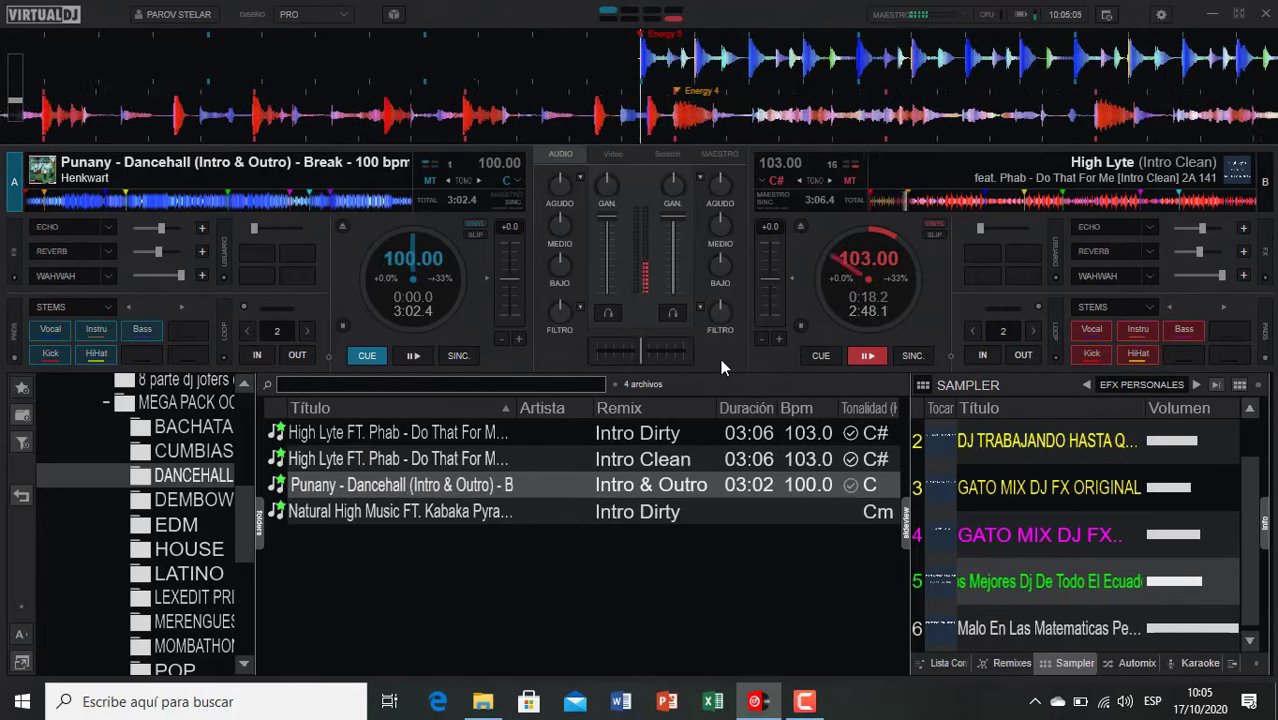
# Step: Switch playback to deck A with Echo on deck B and load Natural High Music's "Sticks & Stones" (Intro Dirty) onto deck B with headphone monitoring off
pyautogui.press('e')
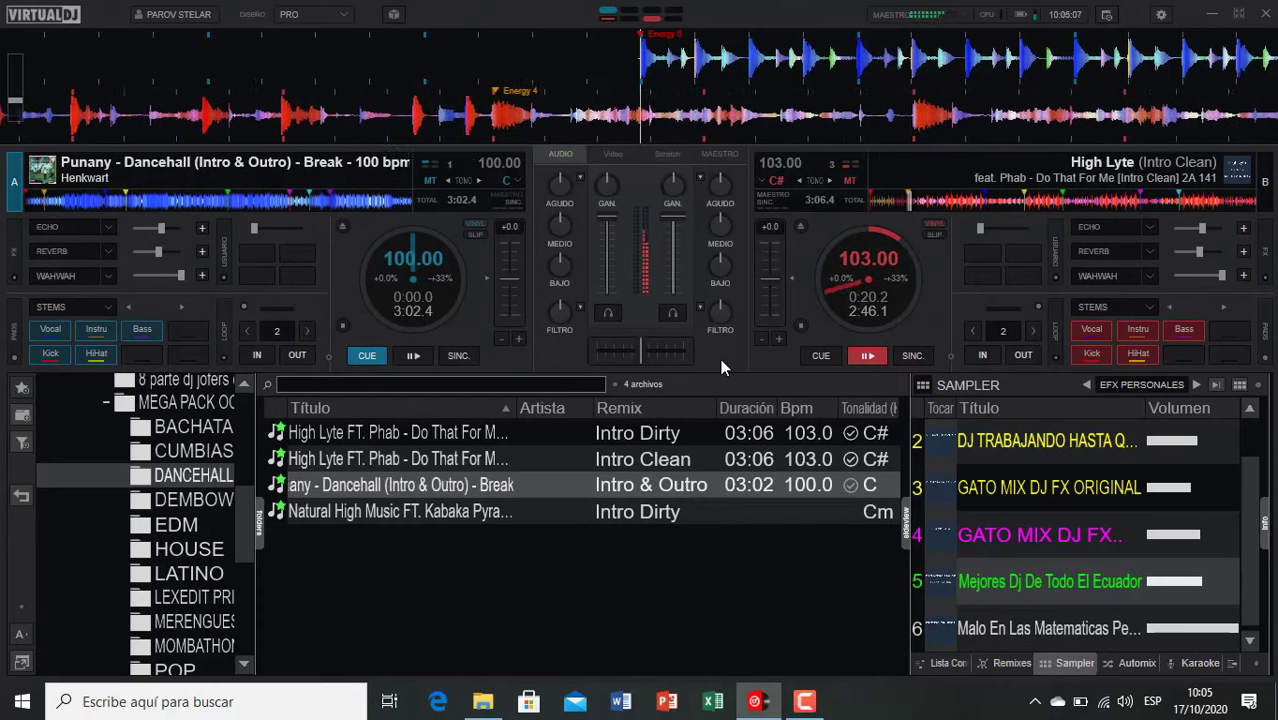
pyautogui.press('space')
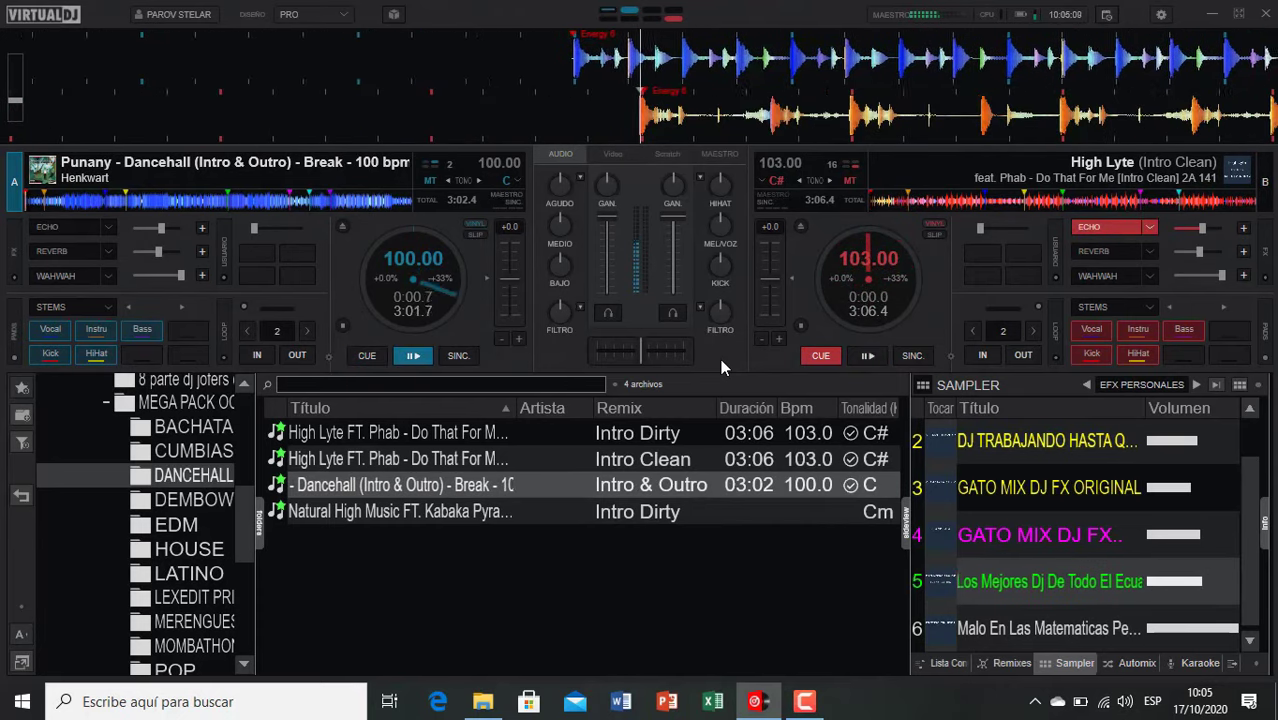
pyautogui.doubleClick(480, 511)
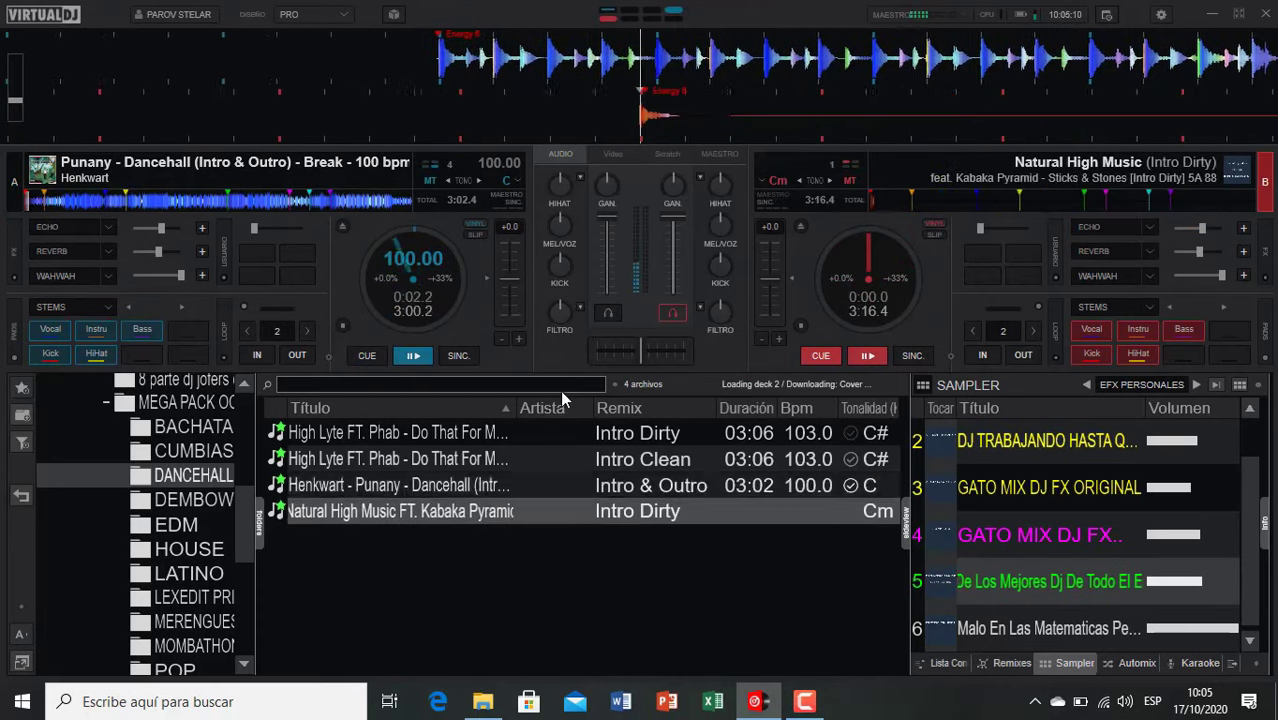
pyautogui.click(669, 314)
# Step: Open the DEMBOW folder and switch playback to deck B with Echo on deck A
pyautogui.click(228, 497)
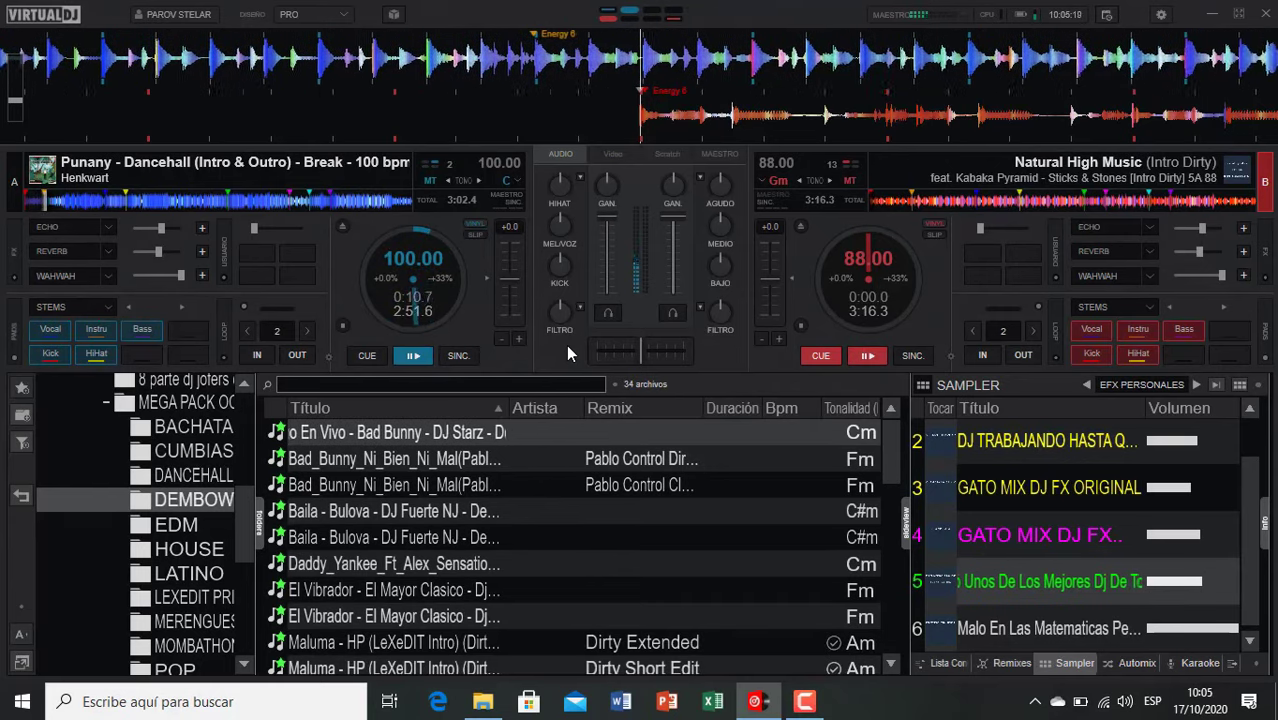
pyautogui.press('e')
pyautogui.press('space')
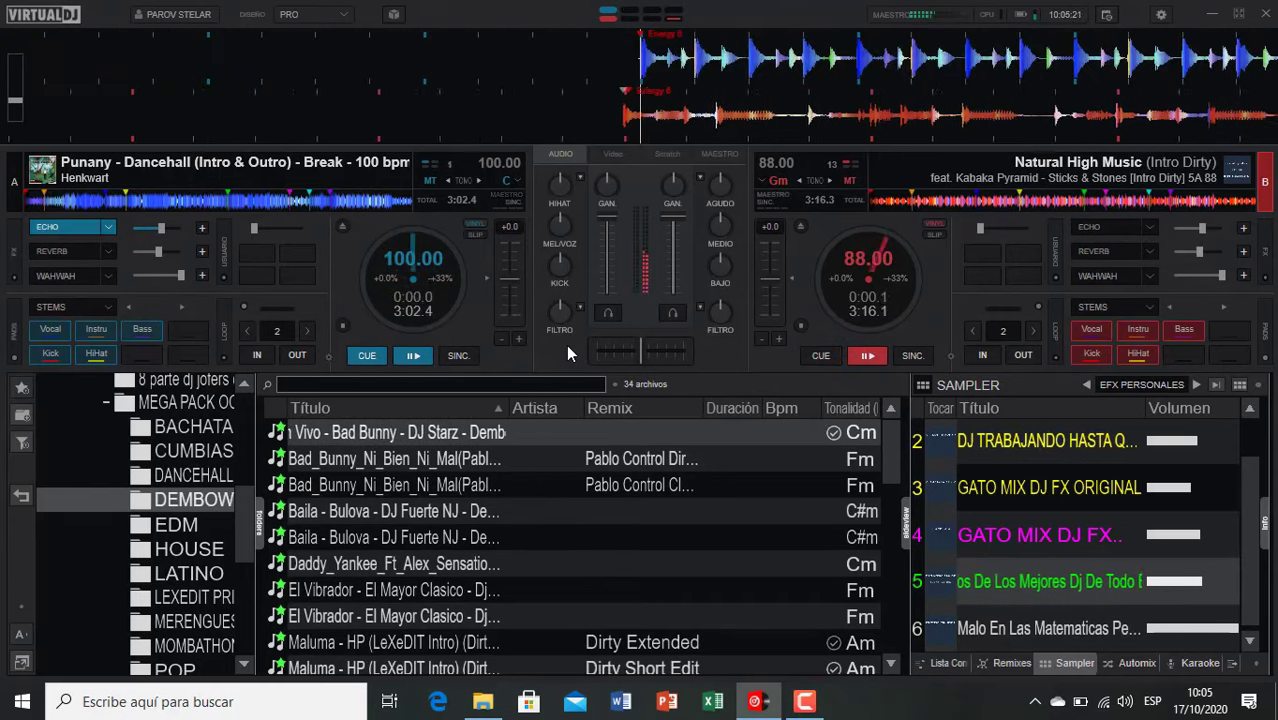
# Step: Load Bad Bunny's "La Calle Vota Fuego En Vivo" onto deck A, skip ahead on deck B and switch playback to deck A with Echo on deck B
pyautogui.doubleClick(403, 432)
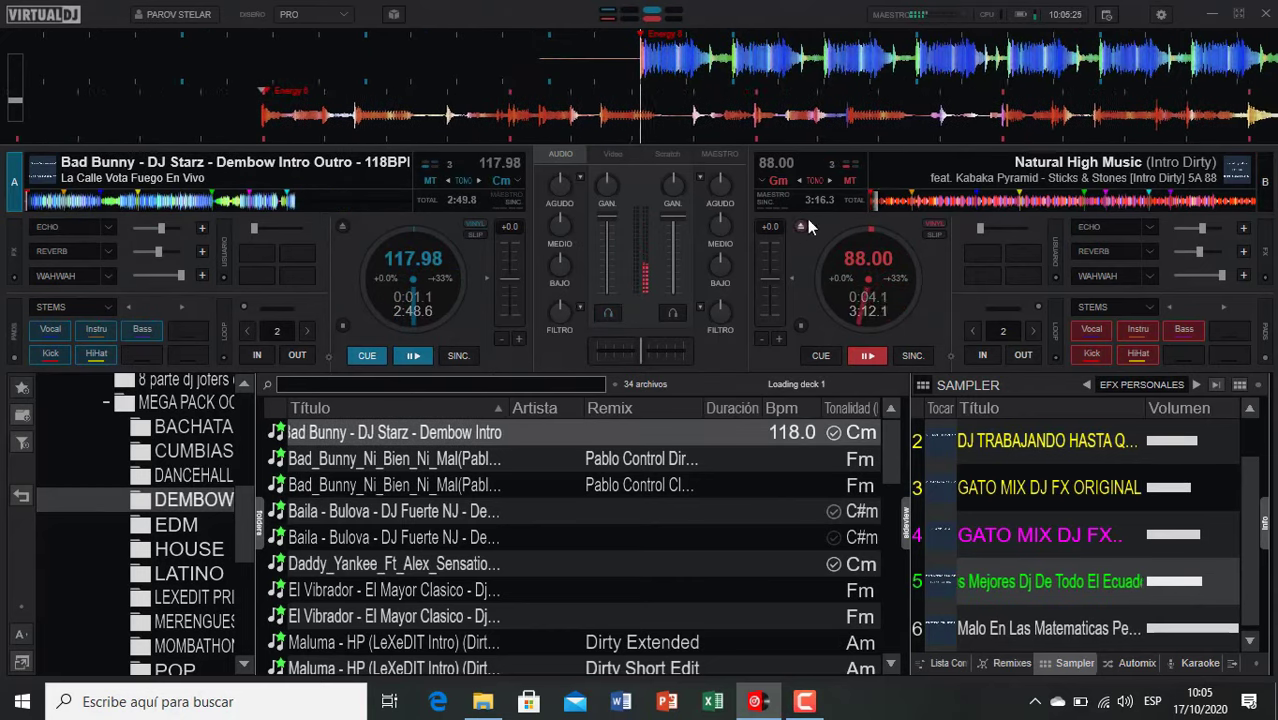
pyautogui.click(893, 205)
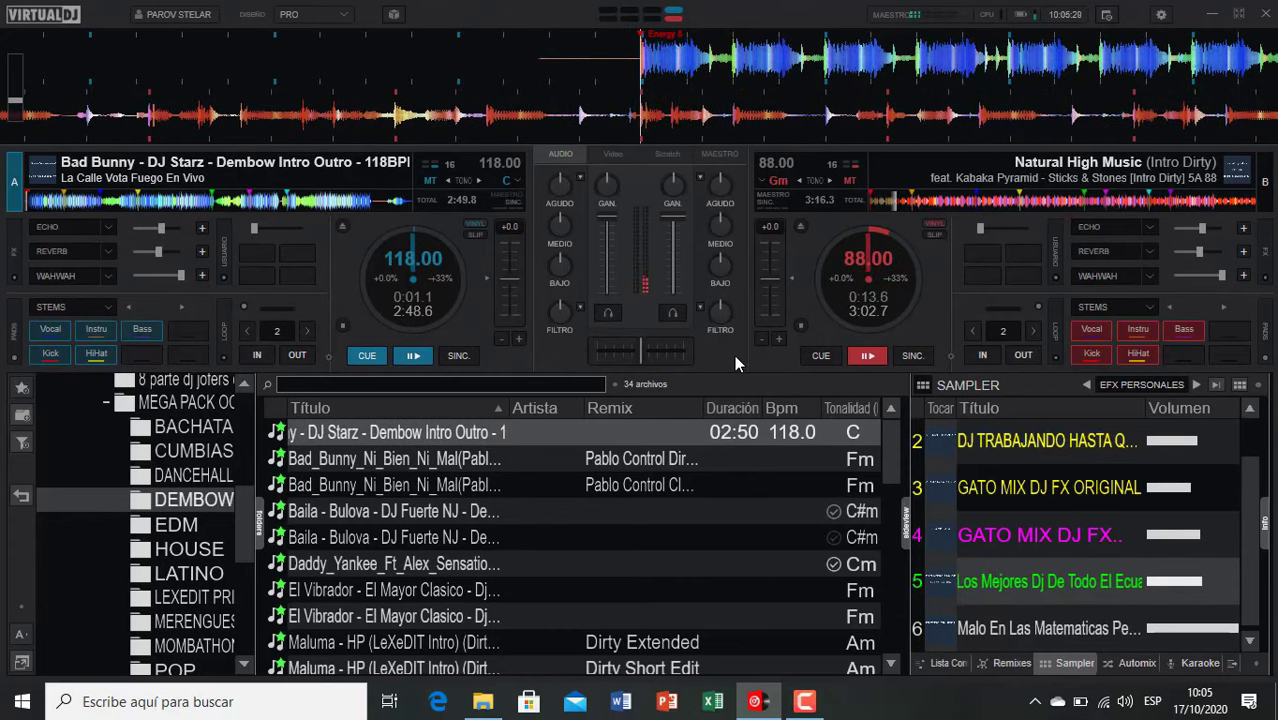
pyautogui.press('e')
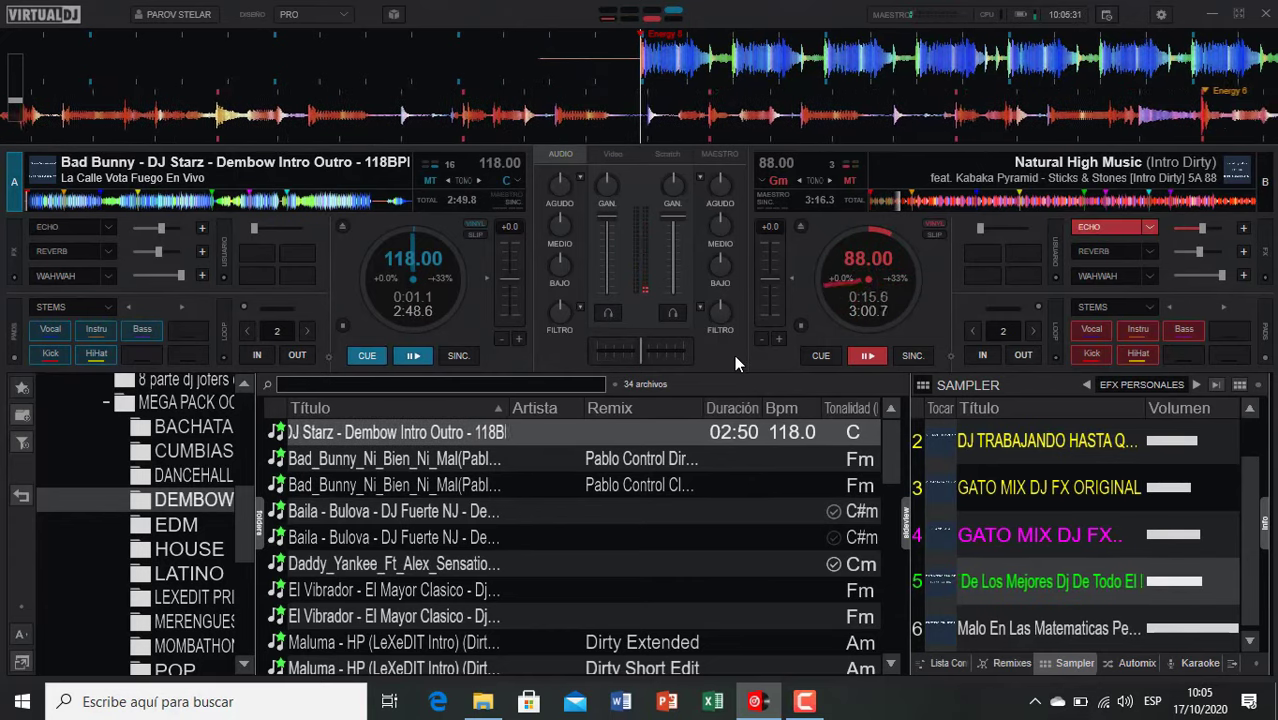
pyautogui.press('space')
pyautogui.press('BackSpace')
# Step: Load the Dirty "Bad_Bunny_Ni_Bien_Ni_Mal" onto deck B with headphone monitoring off, skip ahead on deck A and switch playback to deck B with Echo
pyautogui.doubleClick(449, 459)
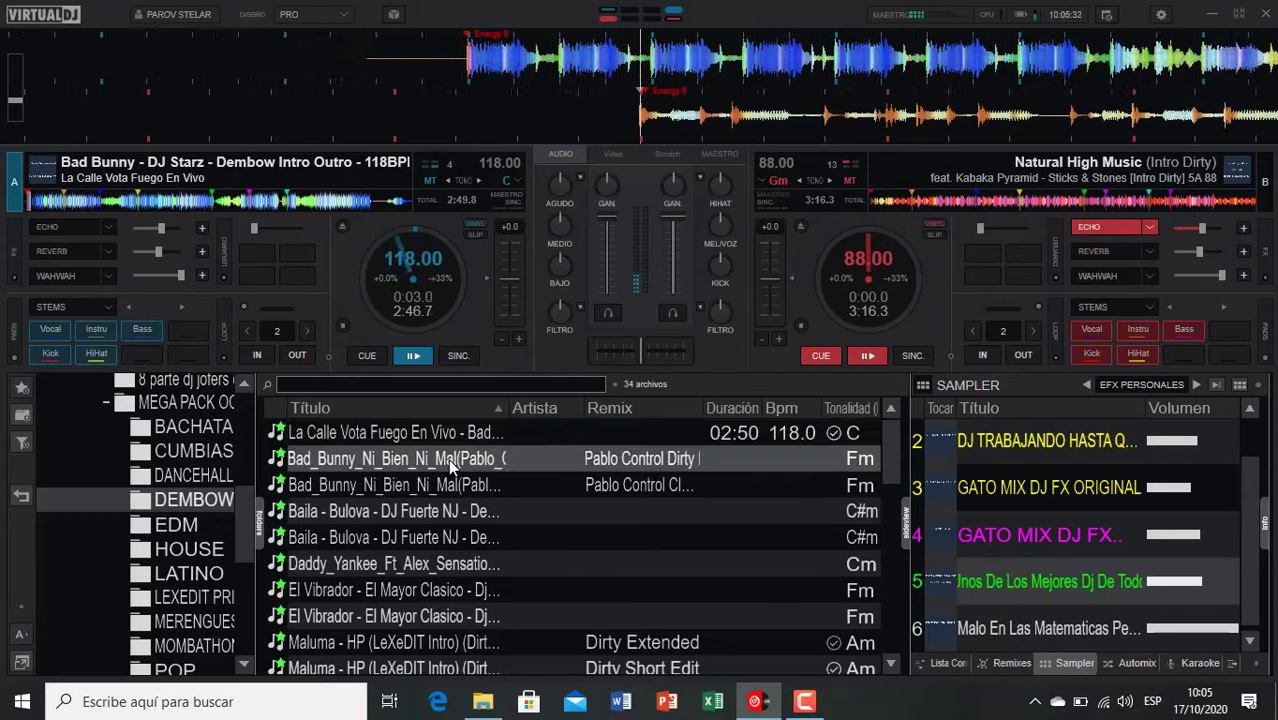
pyautogui.click(673, 312)
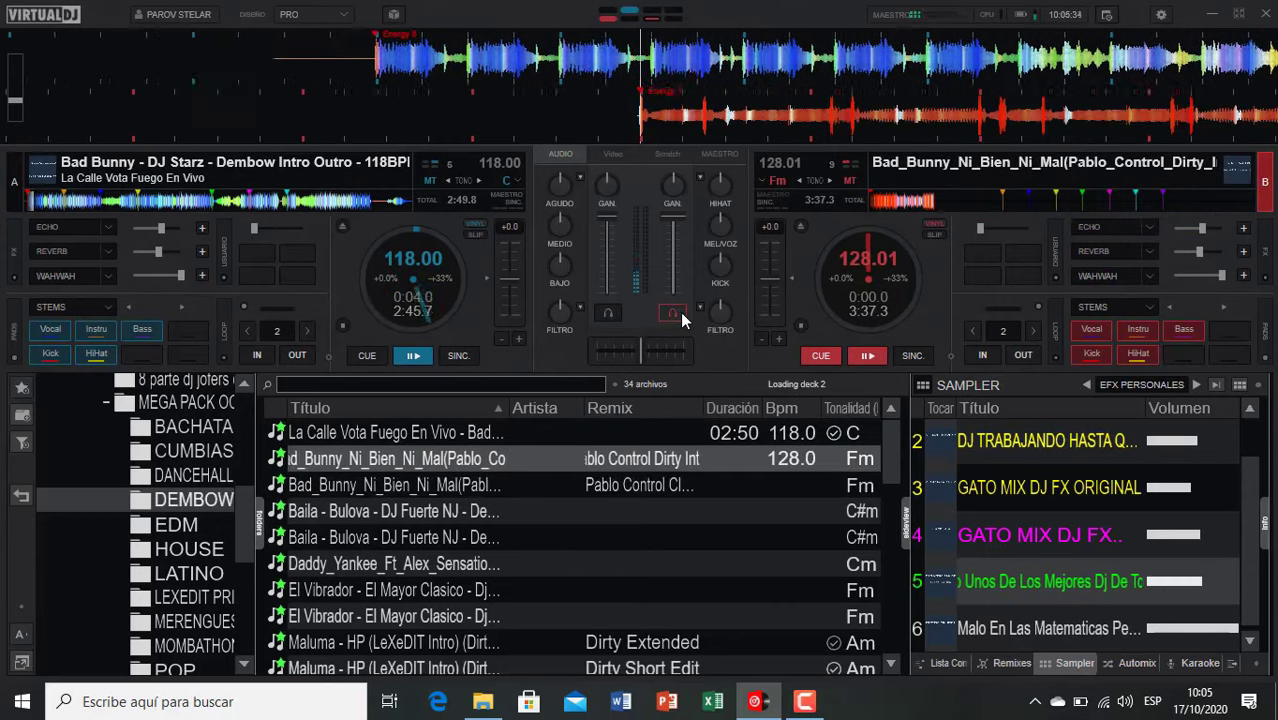
pyautogui.click(46, 202)
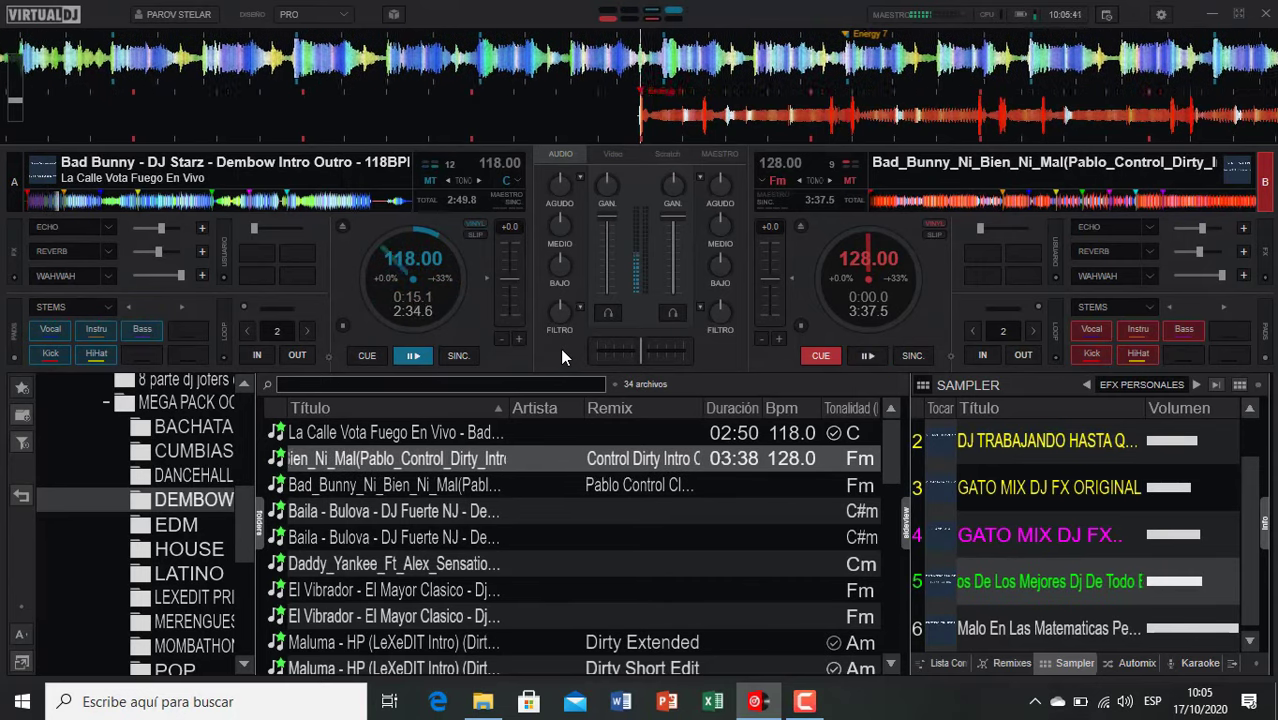
pyautogui.press('space')
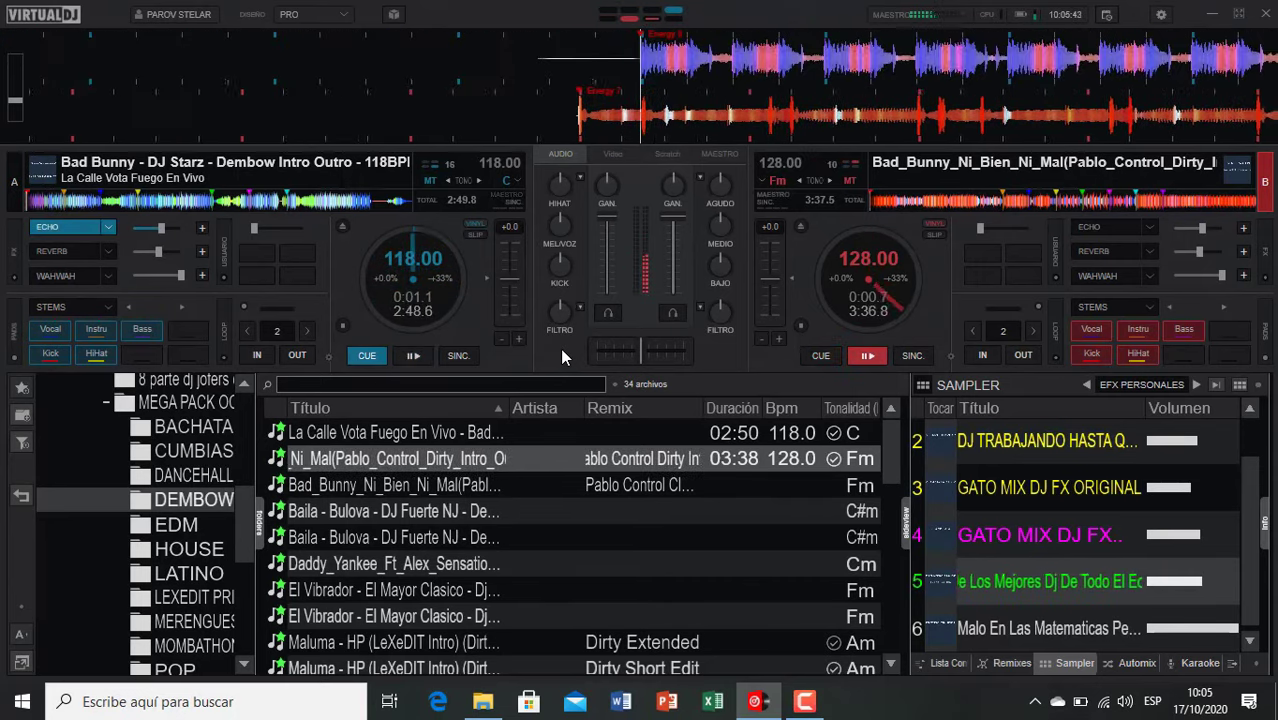
# Step: Play the Clean "Bad_Bunny_Ni_Bien_Ni_Mal" on deck A and switch to Bulova's "Baila" (Intro Acapella) on deck B, unmonitored, using Echo transitions
pyautogui.doubleClick(392, 486)
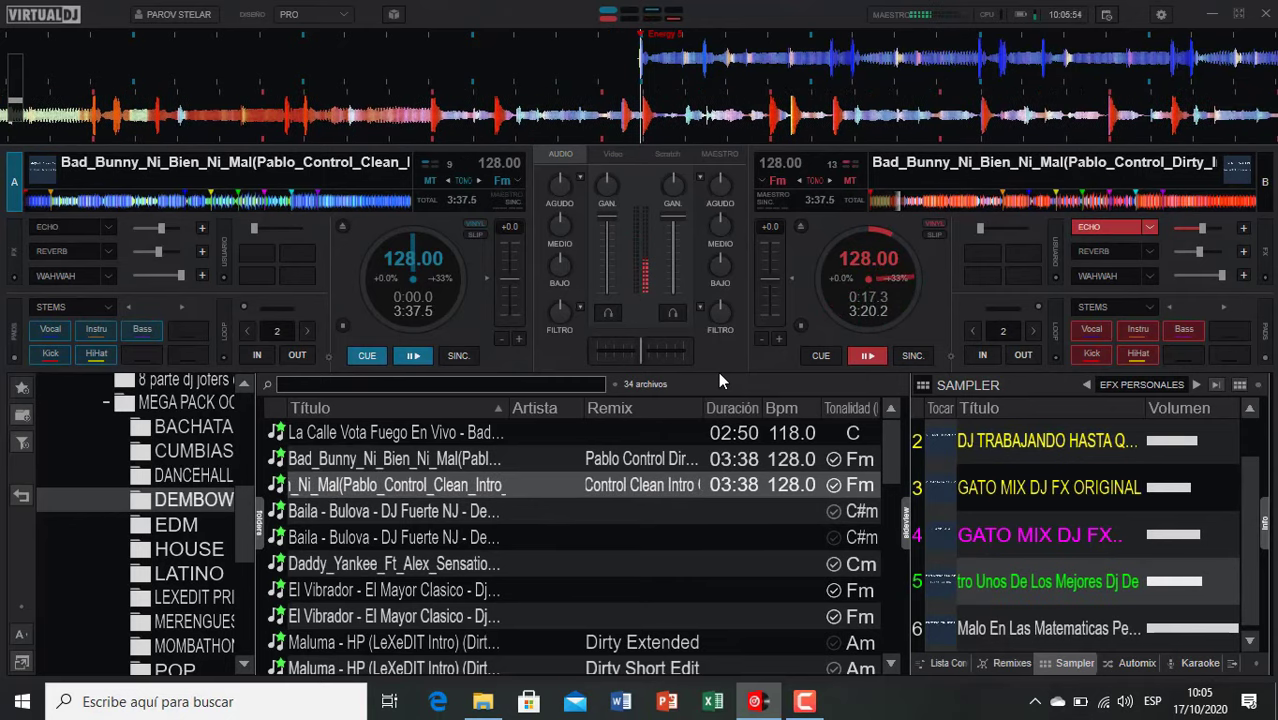
pyautogui.press('space')
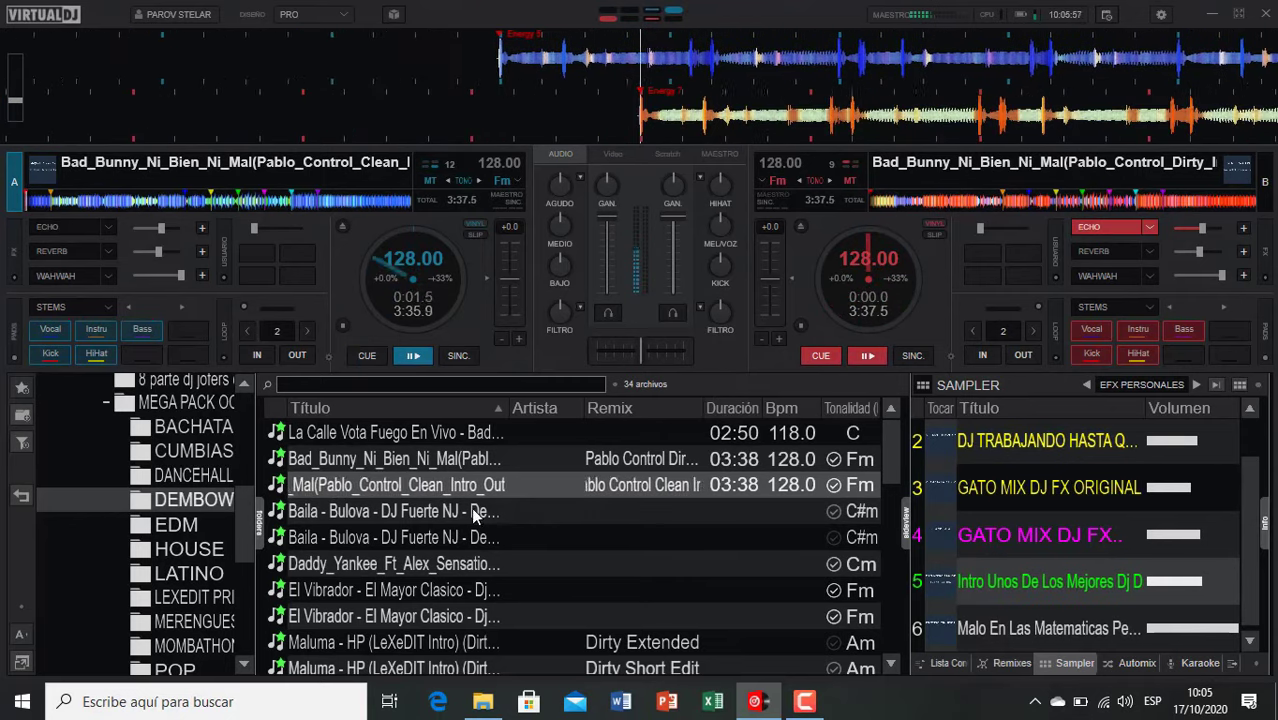
pyautogui.doubleClick(474, 537)
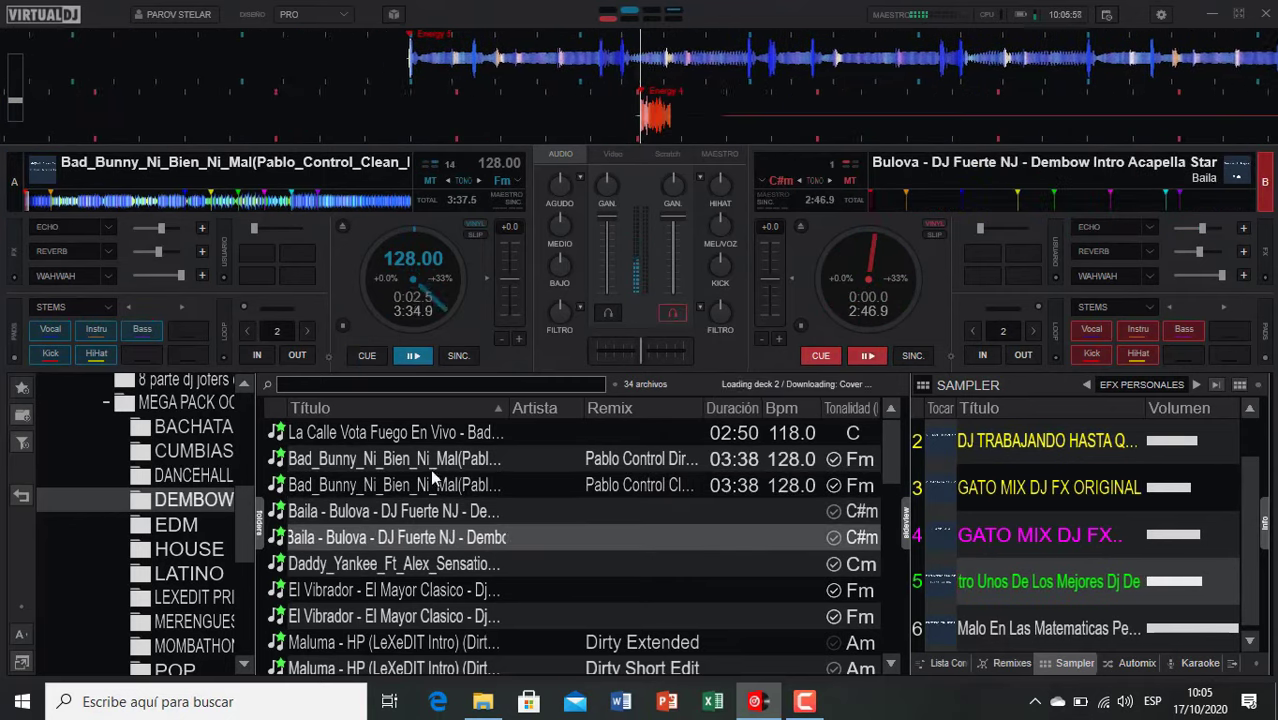
pyautogui.click(673, 316)
pyautogui.press('space')
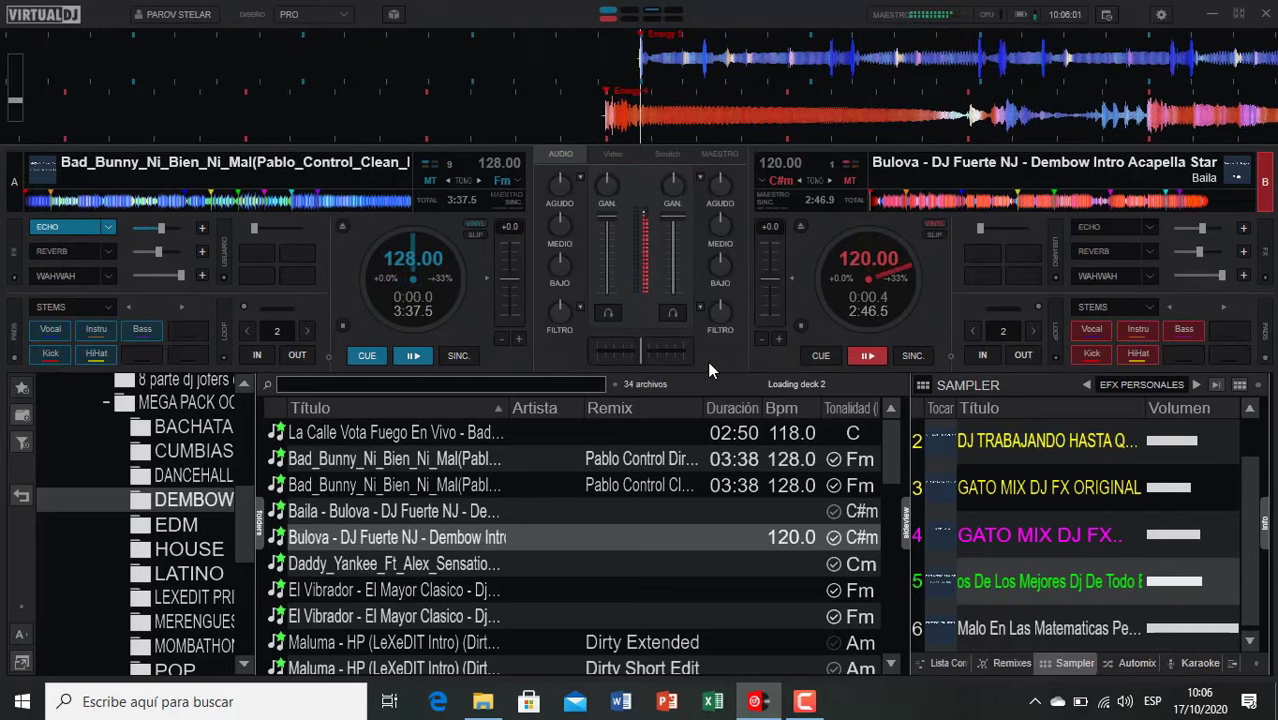
# Step: Load "Daddy_Yankee_Ft_Alex_Sensation_Devine" onto deck A and switch playback to it with Echo on deck B
pyautogui.click(423, 569)
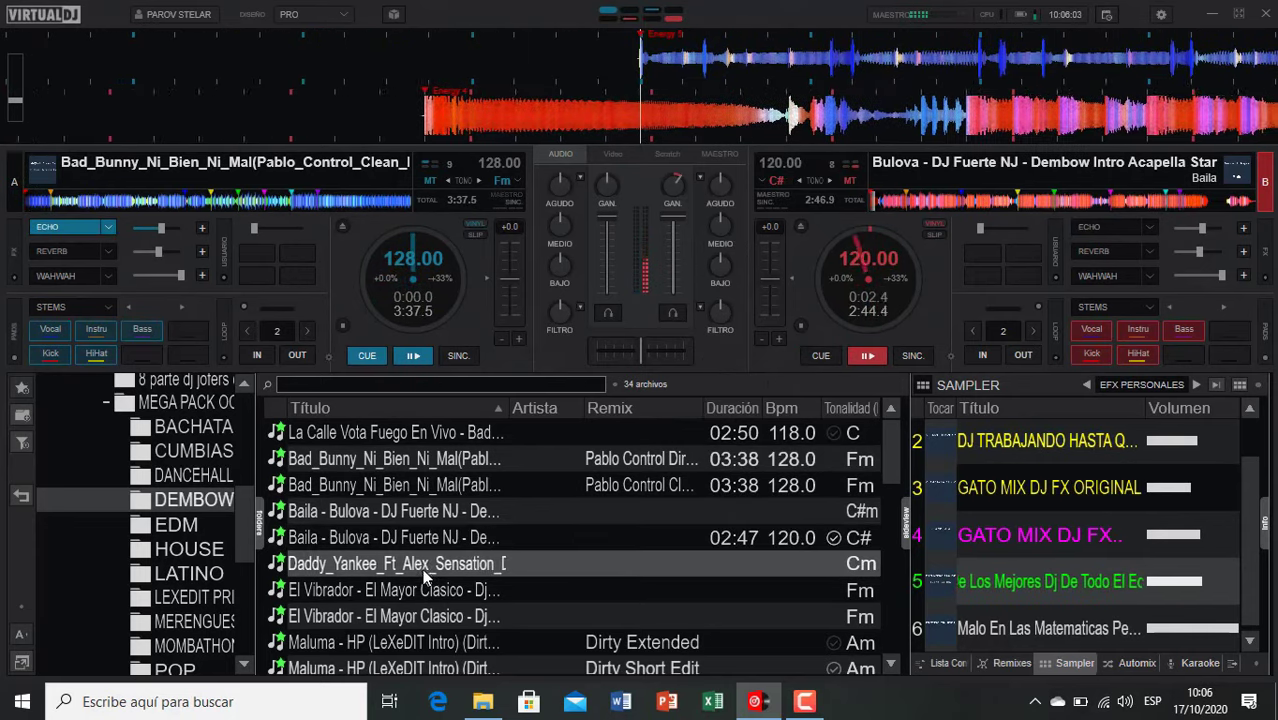
pyautogui.doubleClick(422, 568)
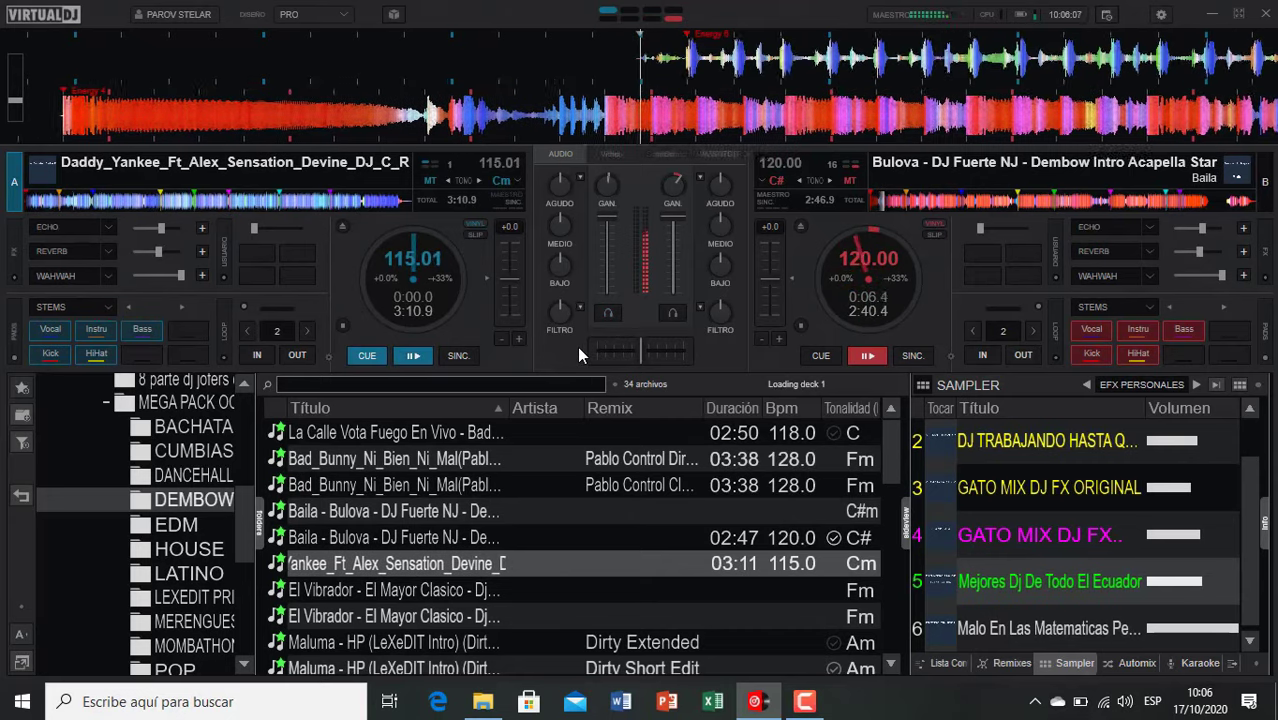
pyautogui.press('e')
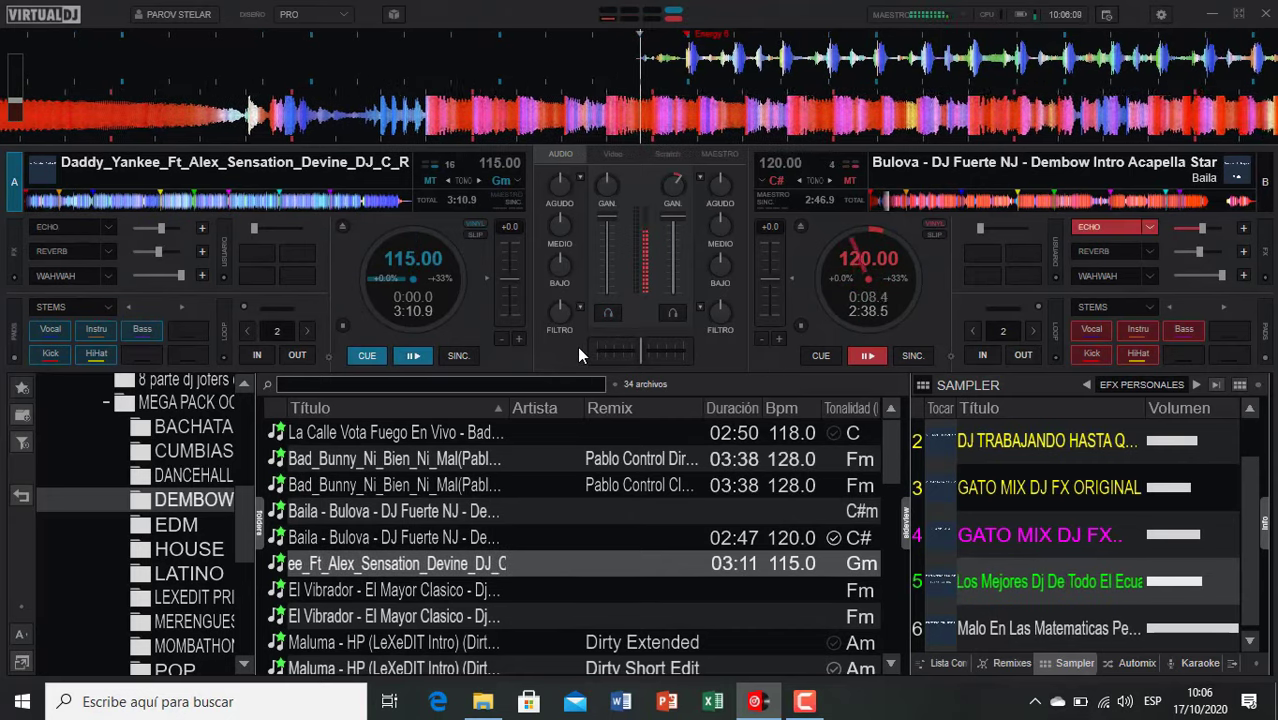
pyautogui.press('space')
pyautogui.hotkey('shift', 'space')
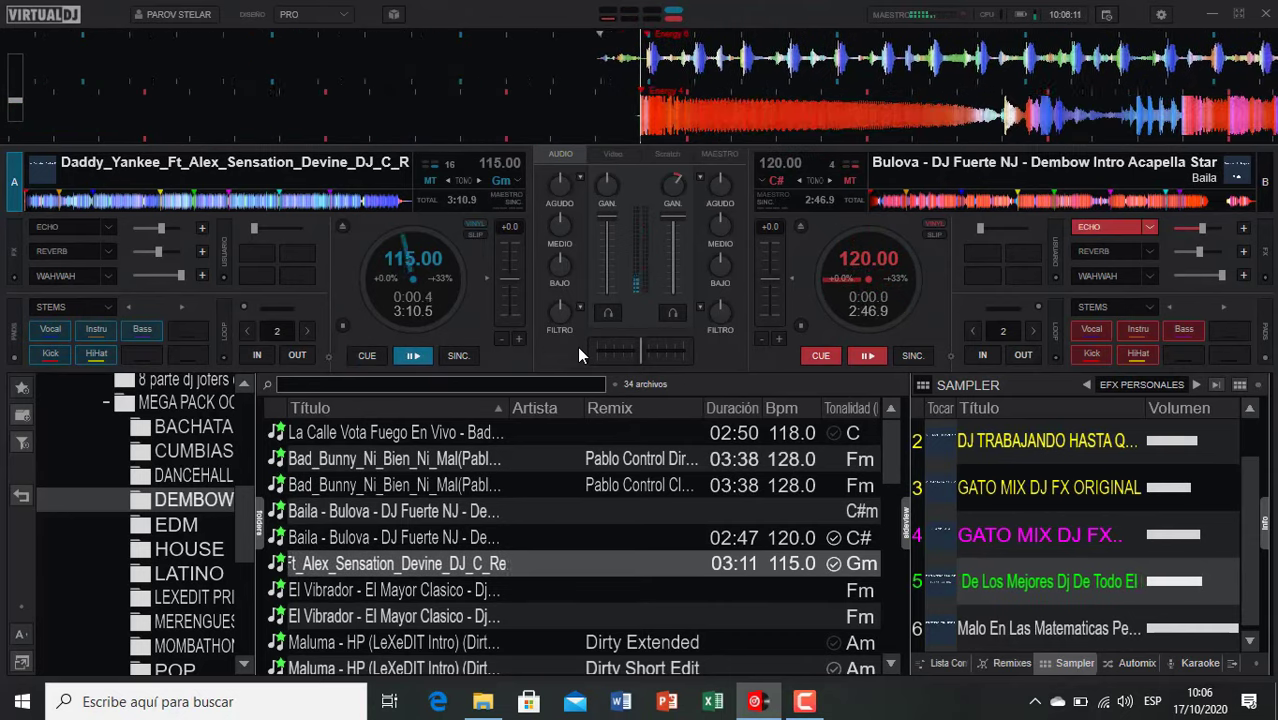
# Step: Load the Dembow Aca Start version of El Mayor Clasico's "El Vibrador" onto deck B and switch playback to it with Echo on deck A
pyautogui.scroll(-2, 430, 500)
pyautogui.click(409, 496)
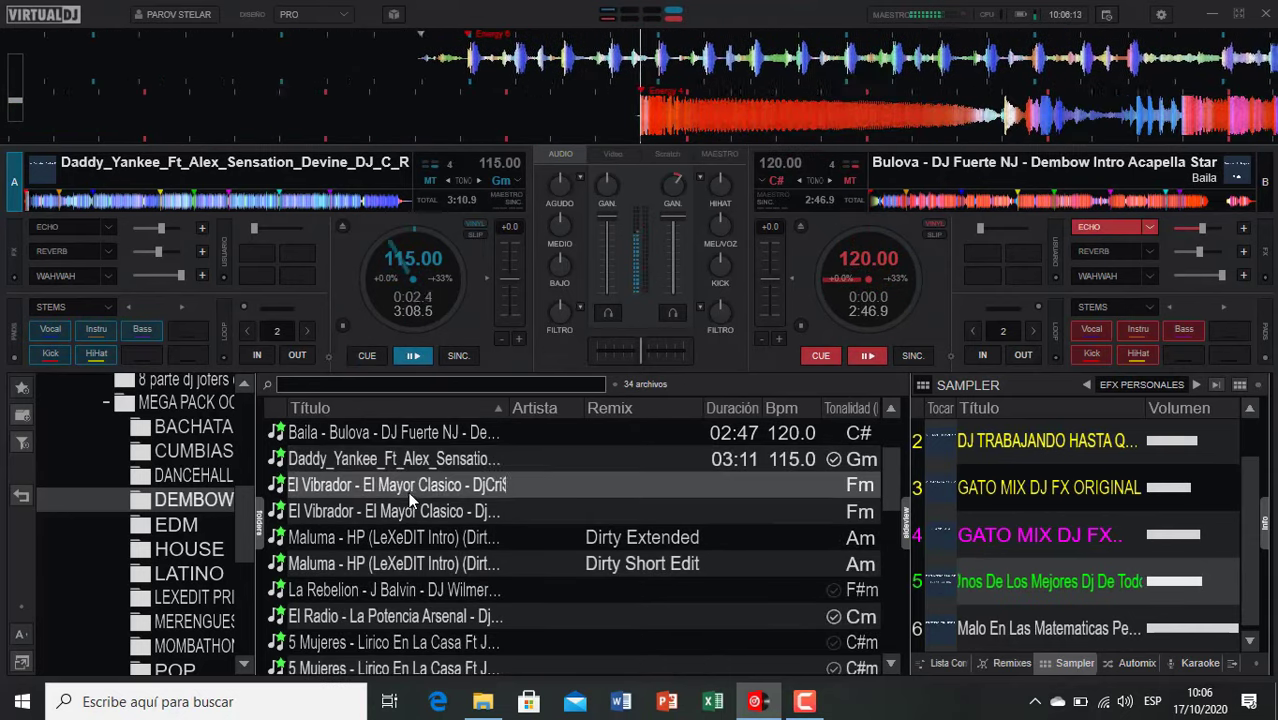
pyautogui.doubleClick(409, 497)
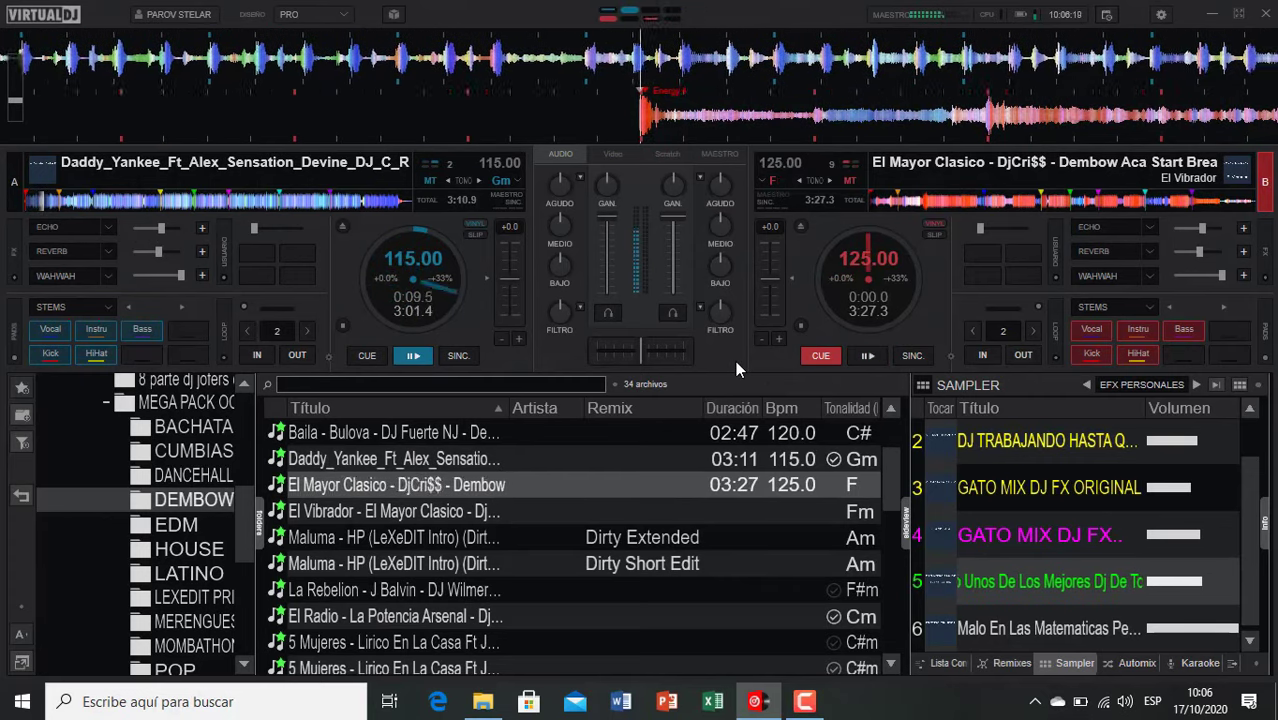
pyautogui.press('1')
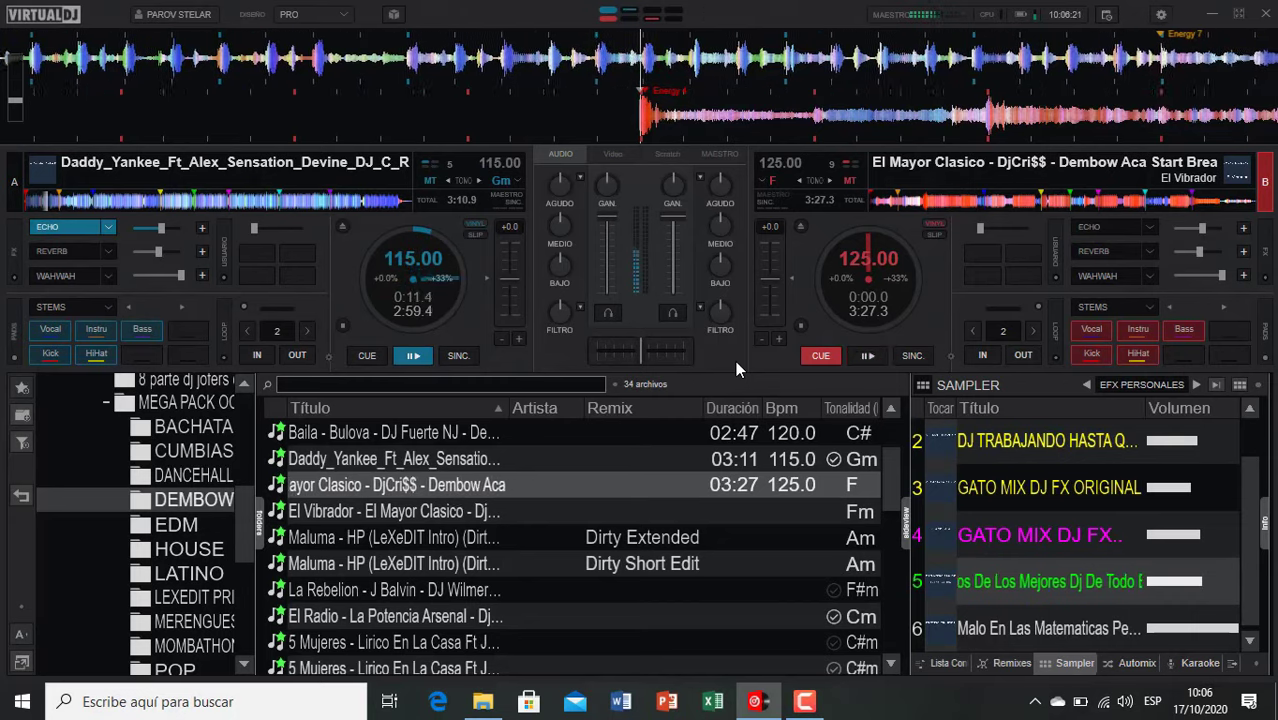
pyautogui.press('space')
pyautogui.press('Home')
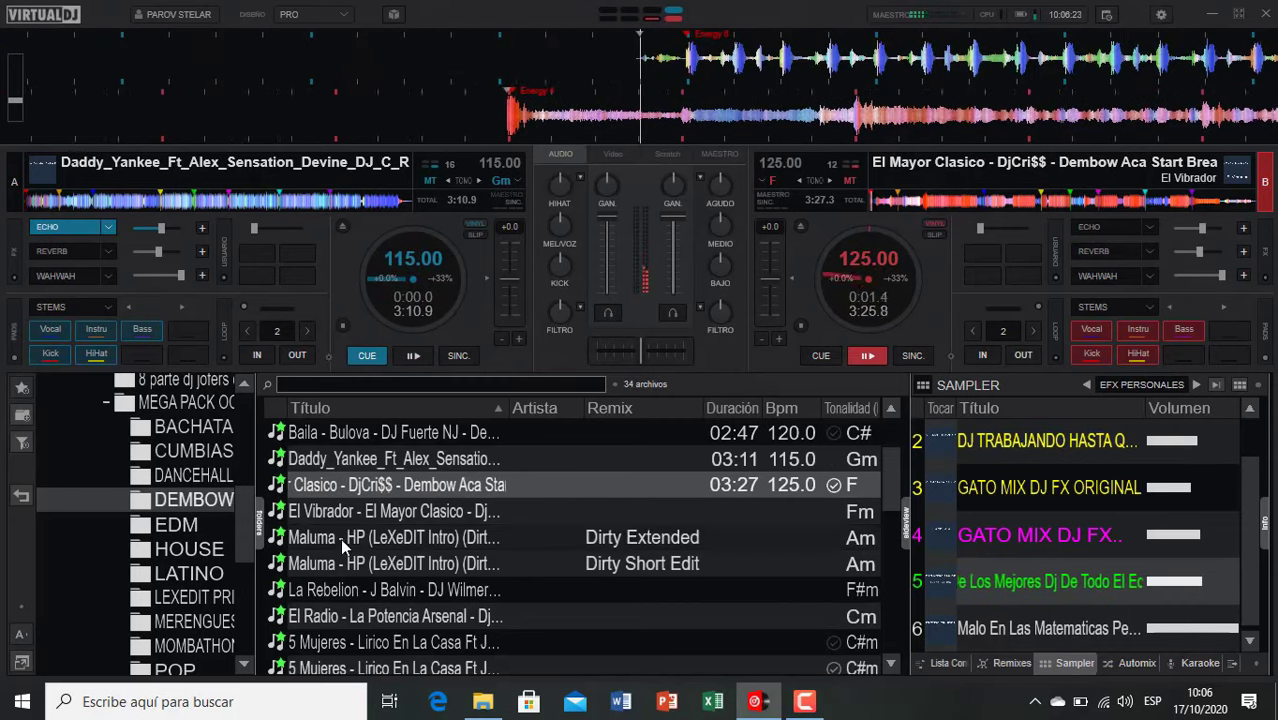
# Step: Play Maluma's "HP" (Dirty Extended) on deck A and switch to J Balvin's "La Rebelion" (Spanish Trap Aca Start) on deck B using Echo transitions
pyautogui.doubleClick(370, 540)
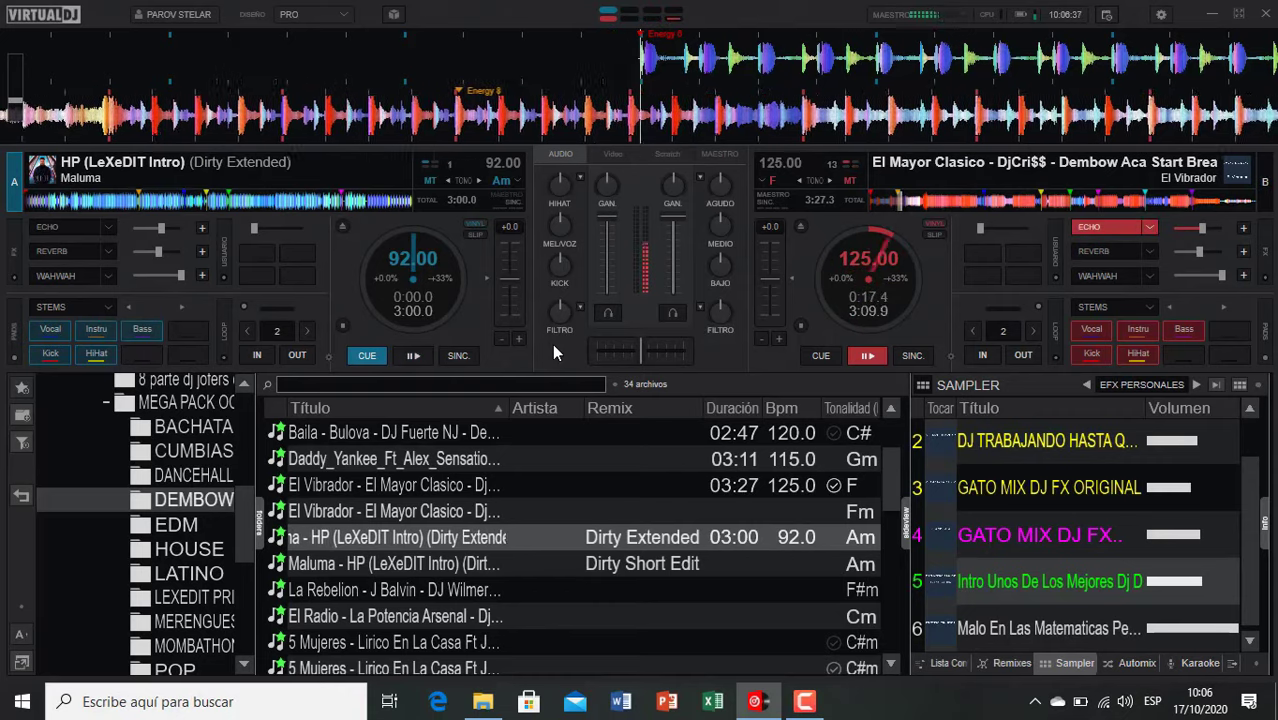
pyautogui.press('space')
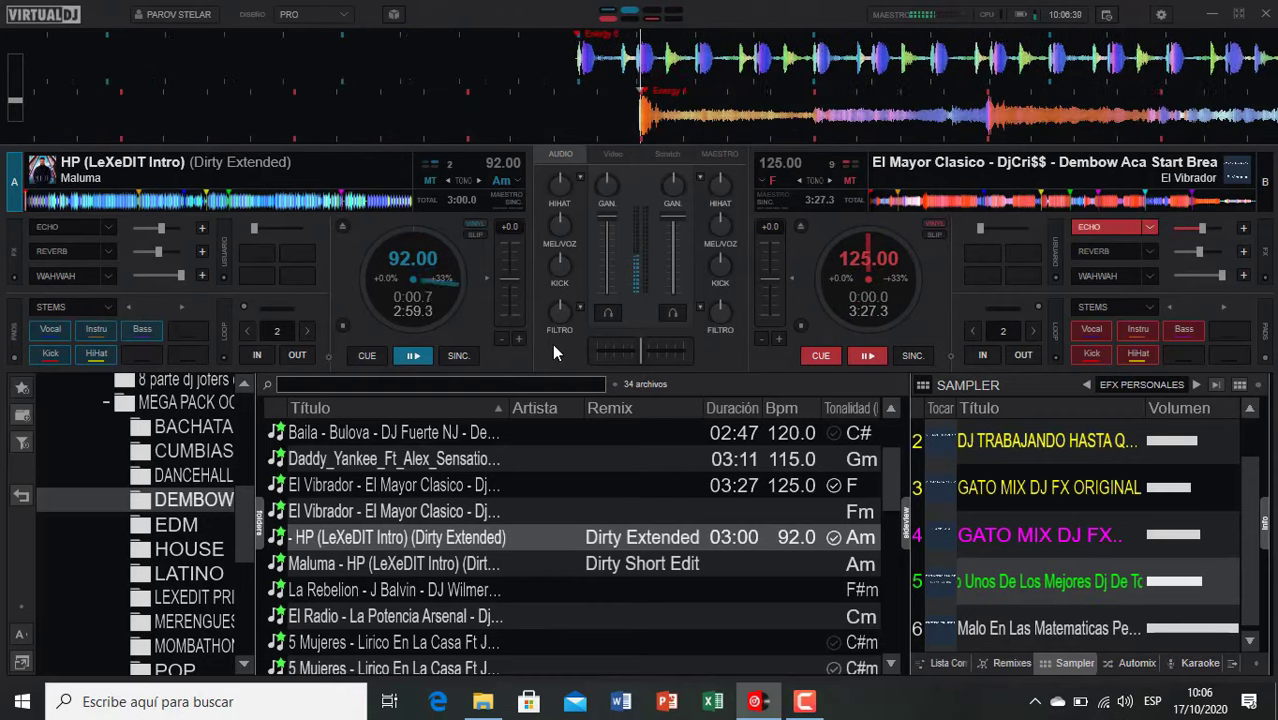
pyautogui.doubleClick(373, 588)
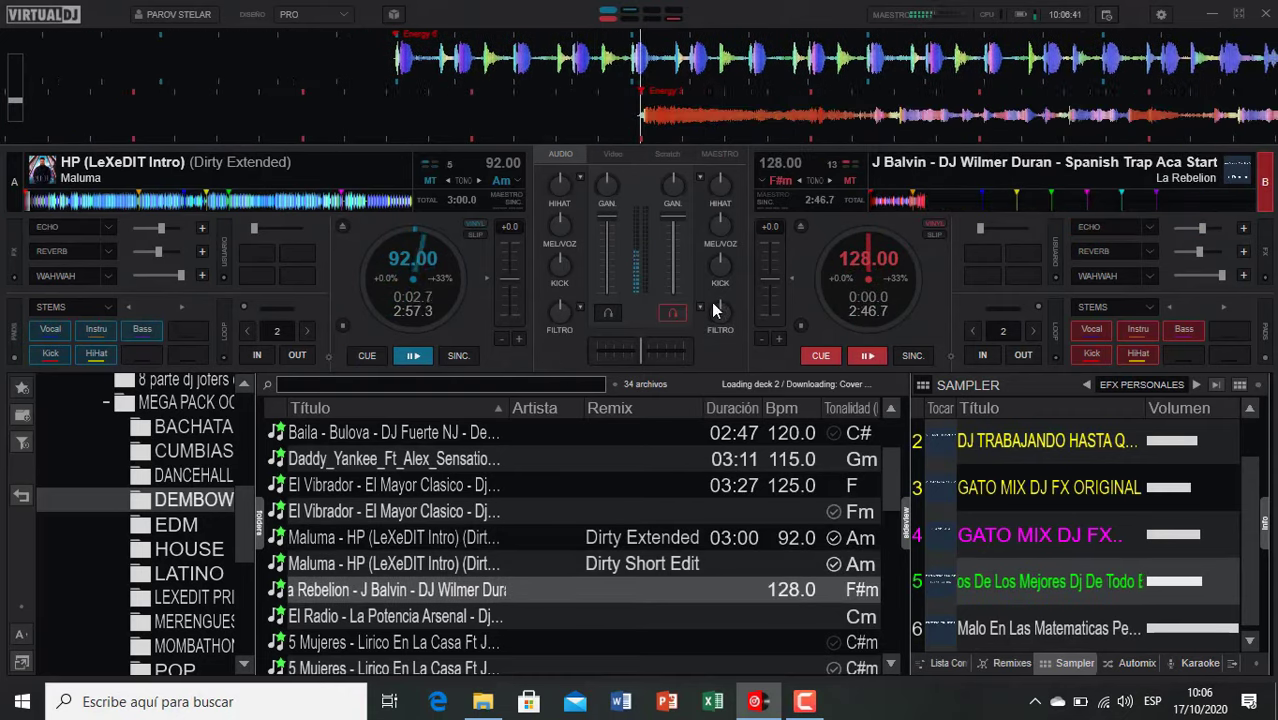
pyautogui.scroll(-2, 687, 530)
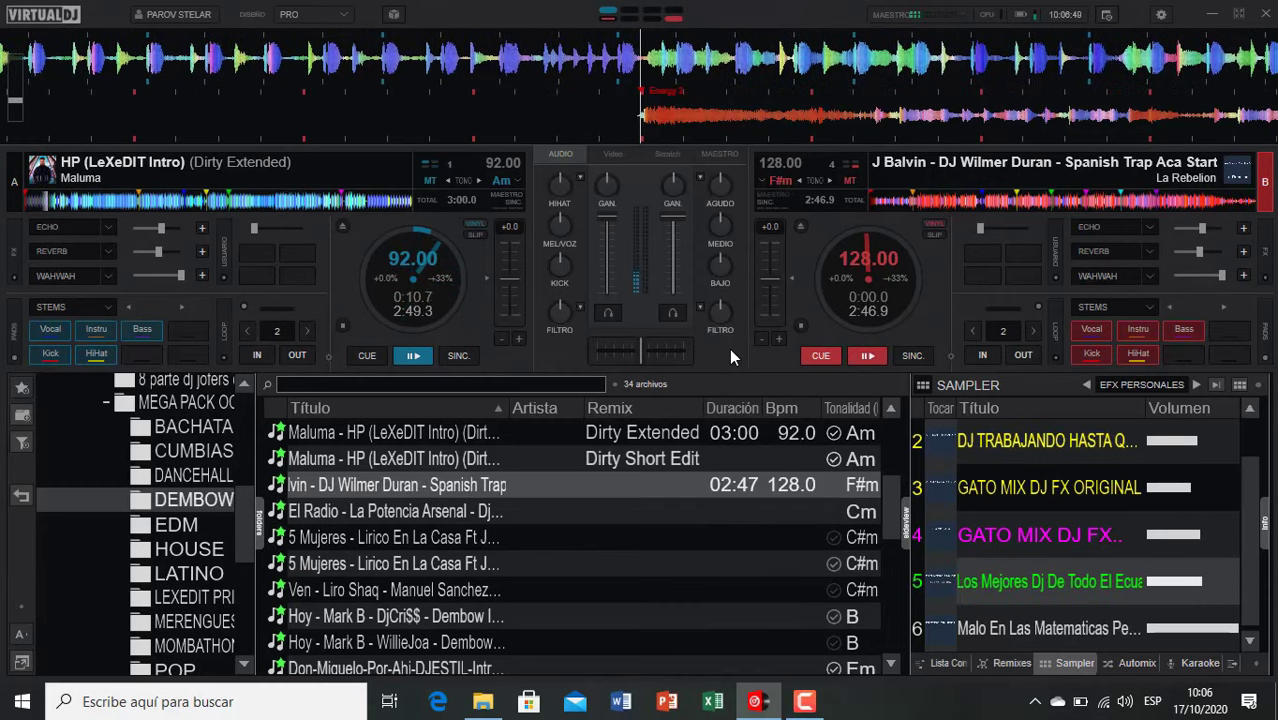
pyautogui.press('e')
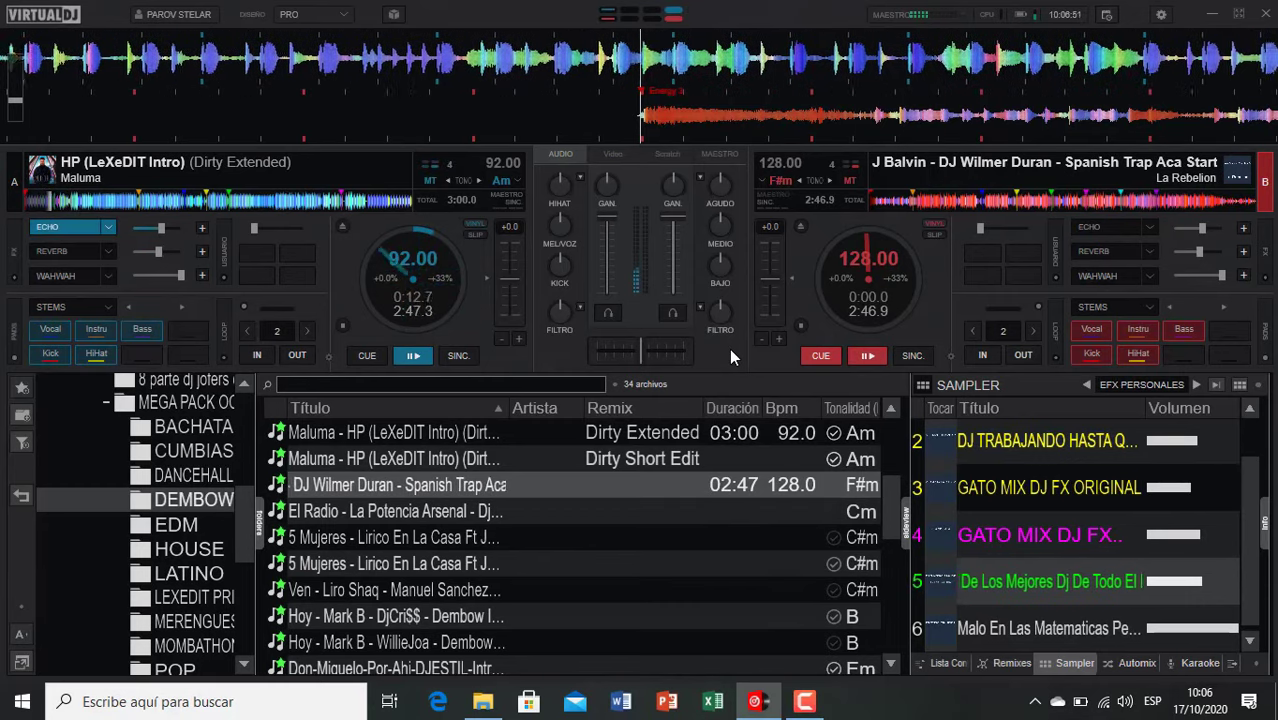
pyautogui.press('space')
pyautogui.press('Home')
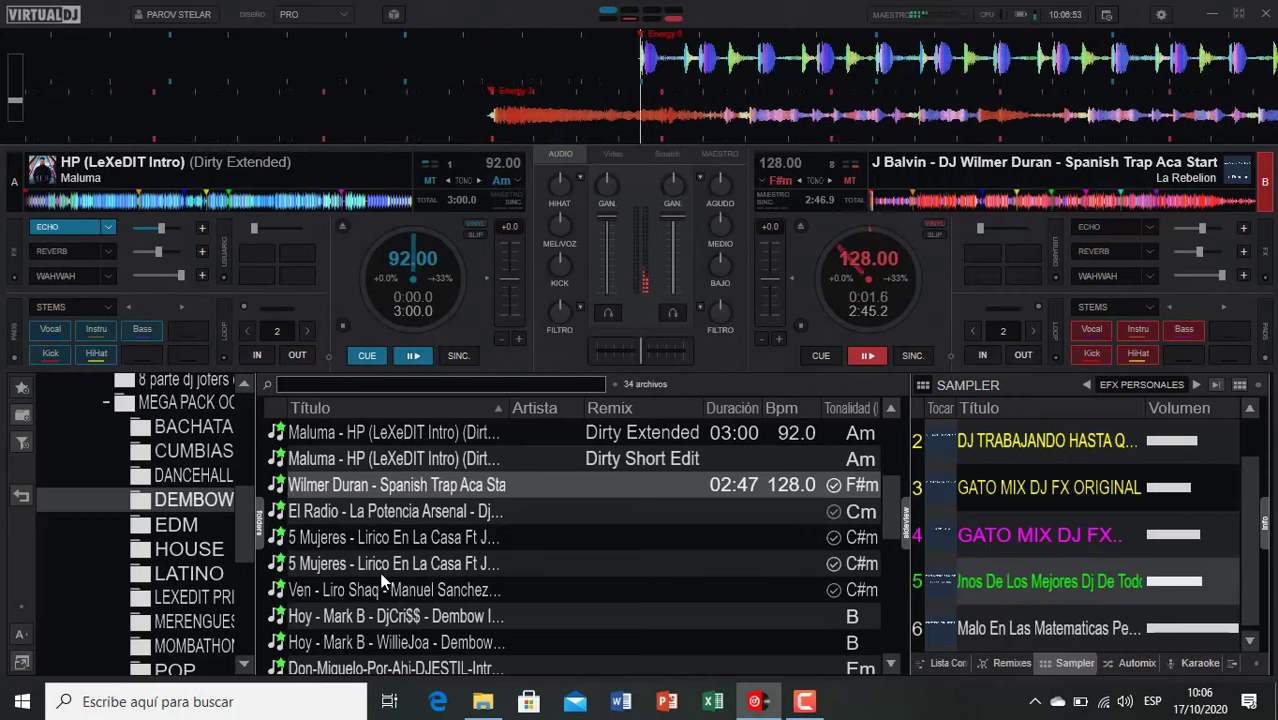
# Step: Load the Dembow Intro Break Outro version of "5 Mujeres - Lirico En La Casa" onto deck A and switch playback to it with Echo on deck B
pyautogui.doubleClick(390, 564)
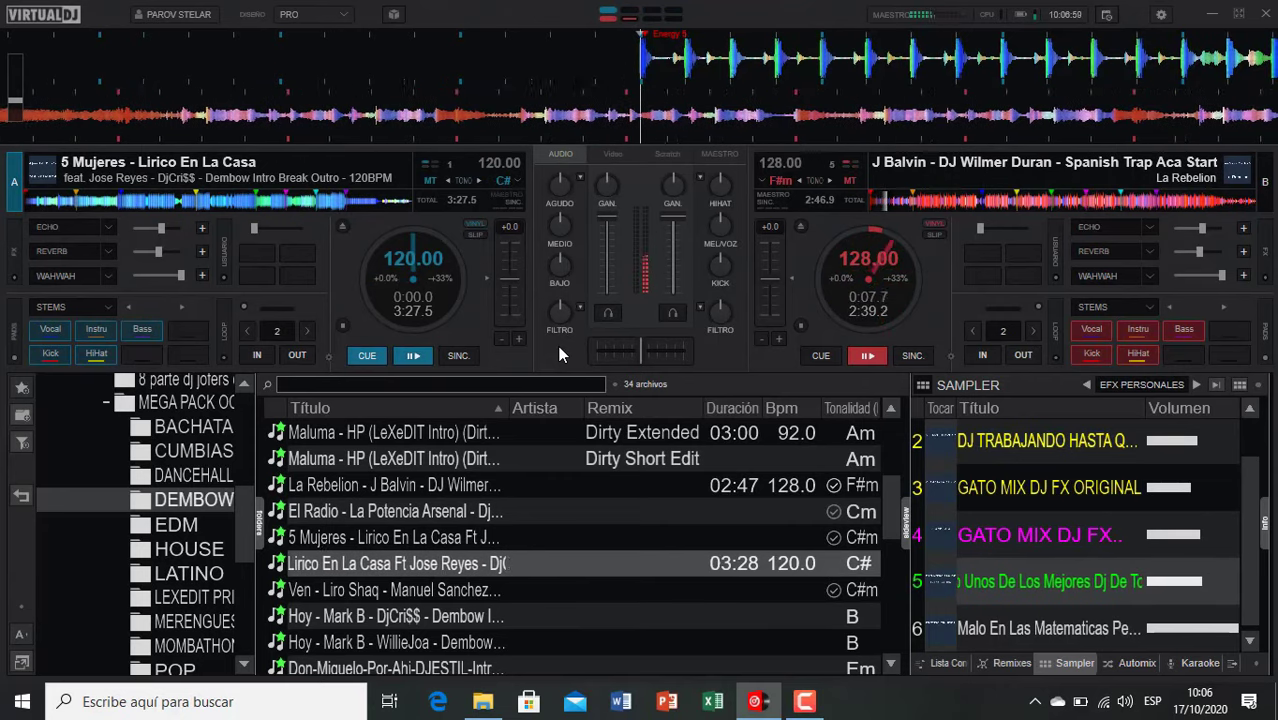
pyautogui.press('e')
pyautogui.press('space')
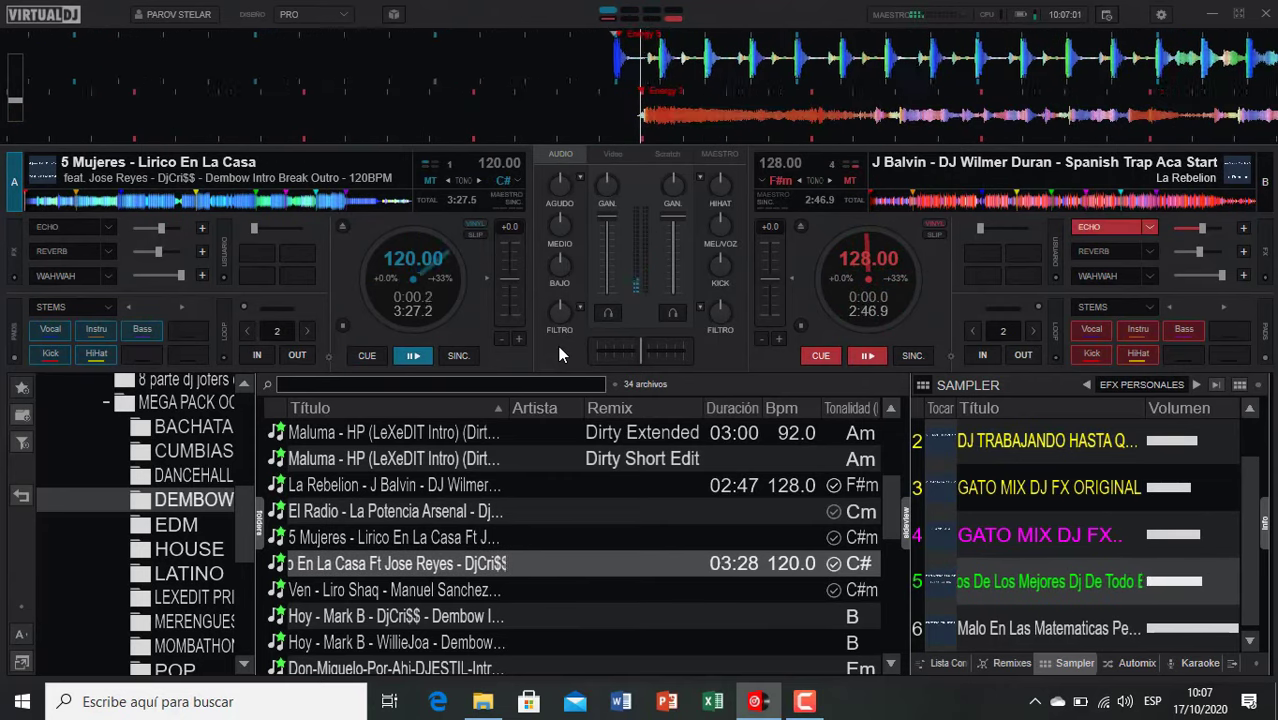
# Step: Play Liro Shaq's "Ven" (IntroBreak) on deck B and switch to Ozuna's "Vacia Sin Mi" (Clean, Dj China Intro Outro) on deck A using Echo transitions
pyautogui.doubleClick(371, 598)
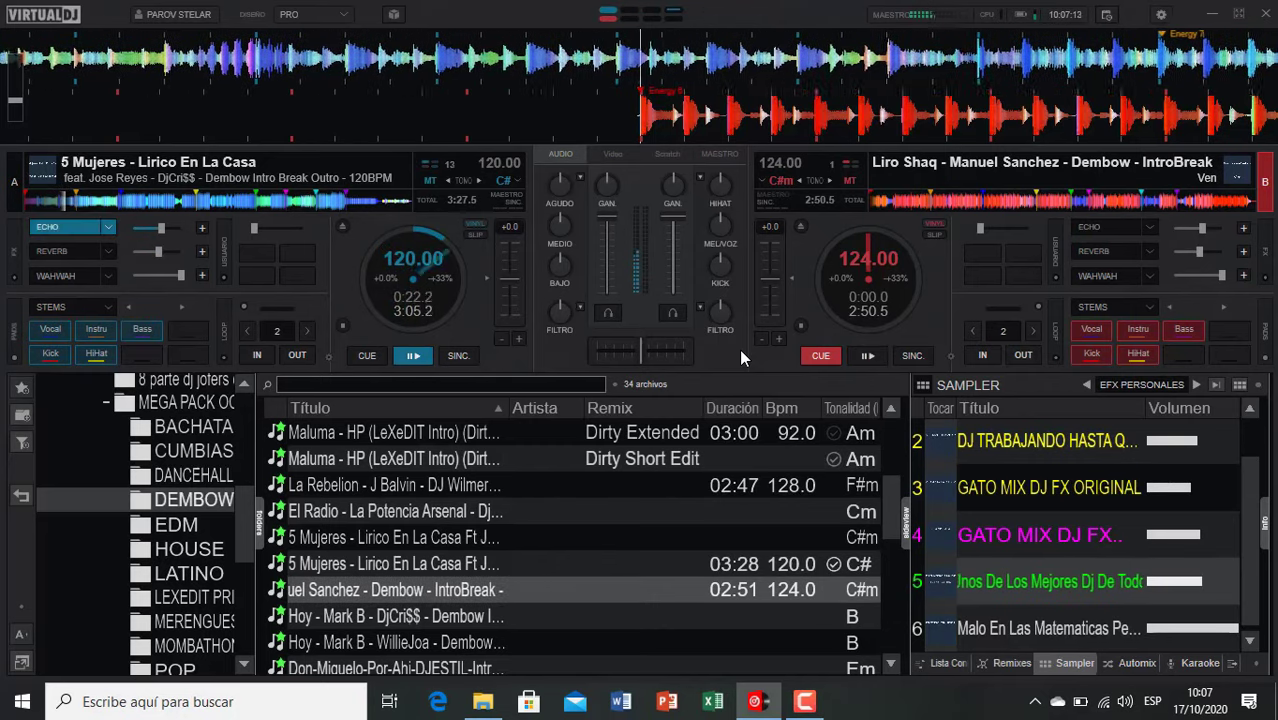
pyautogui.press('space')
pyautogui.scroll(-2, 575, 548)
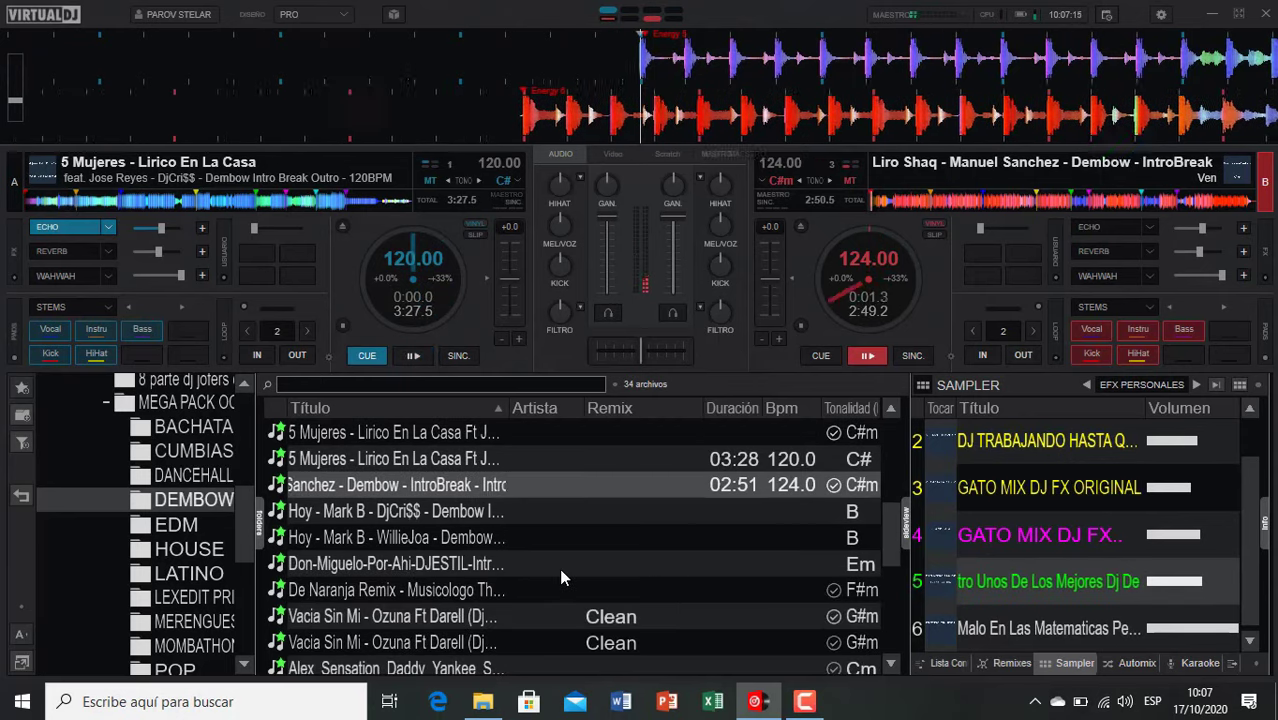
pyautogui.doubleClick(340, 618)
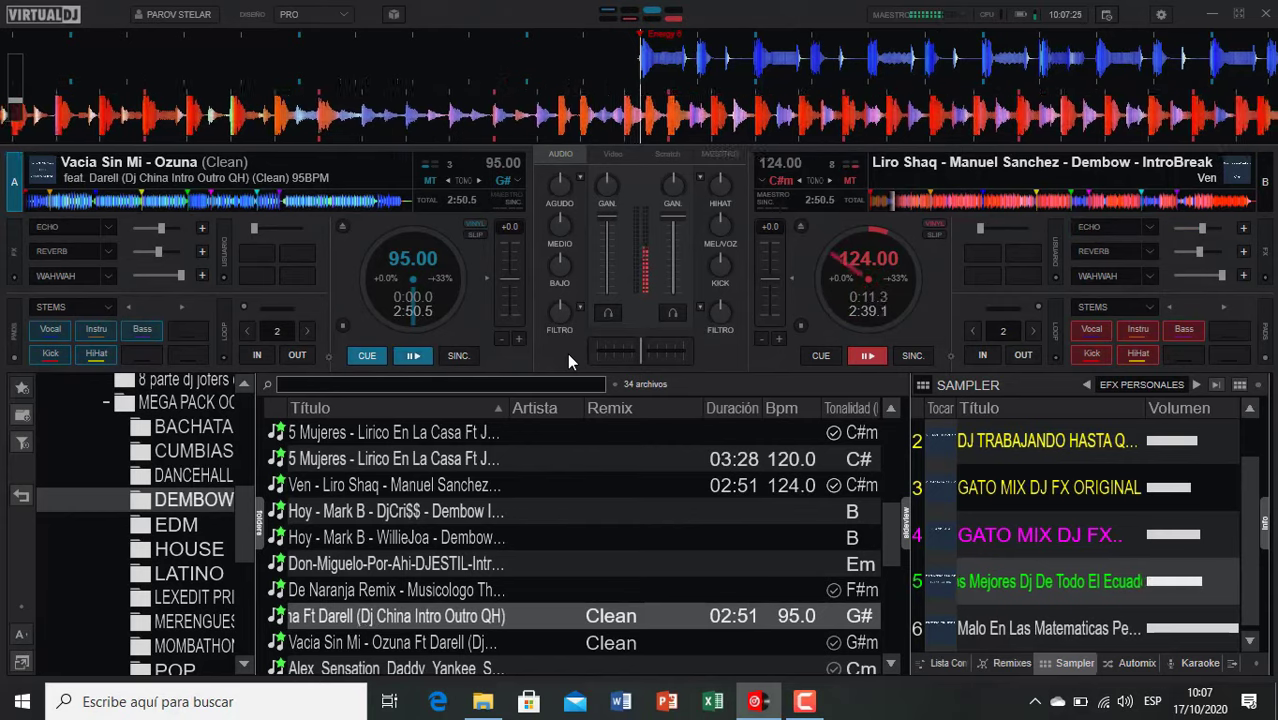
pyautogui.press('space')
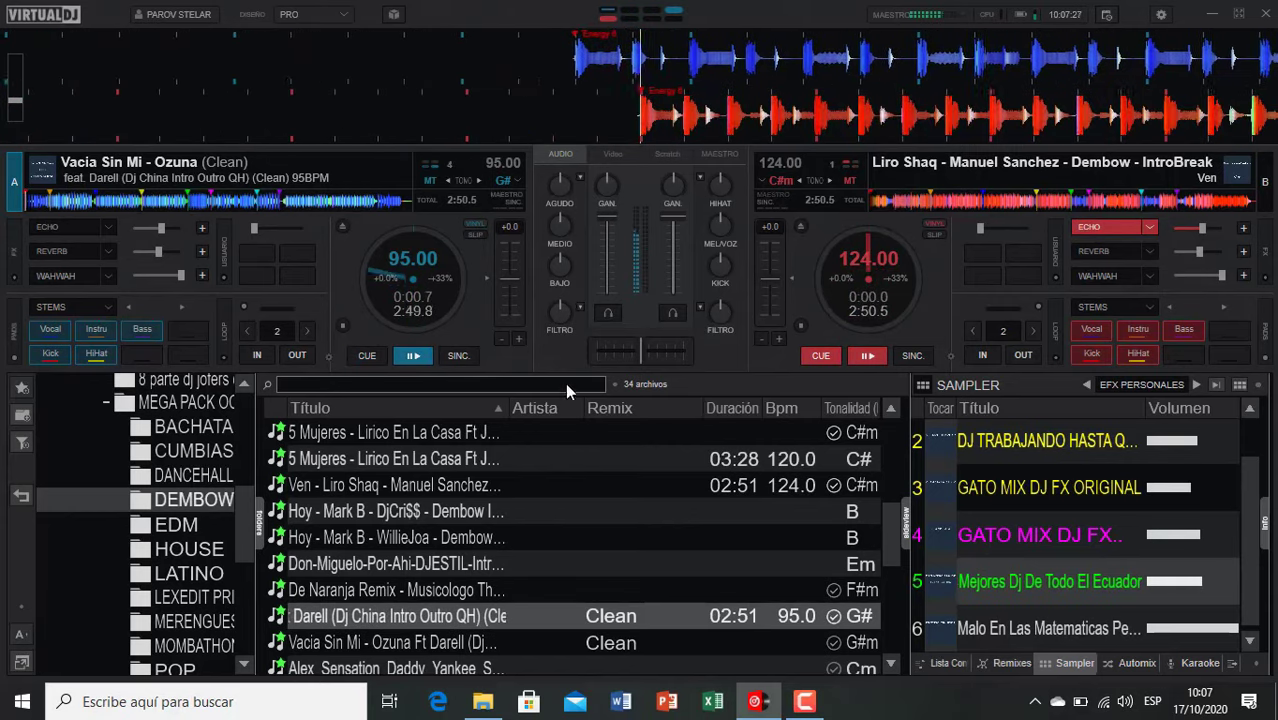
# Step: Load the Club Killers Moombah Break remix of TV Noise & Dillon Francis' "Perra Anthem" onto deck B
pyautogui.scroll(-2, 466, 588)
pyautogui.doubleClick(407, 619)
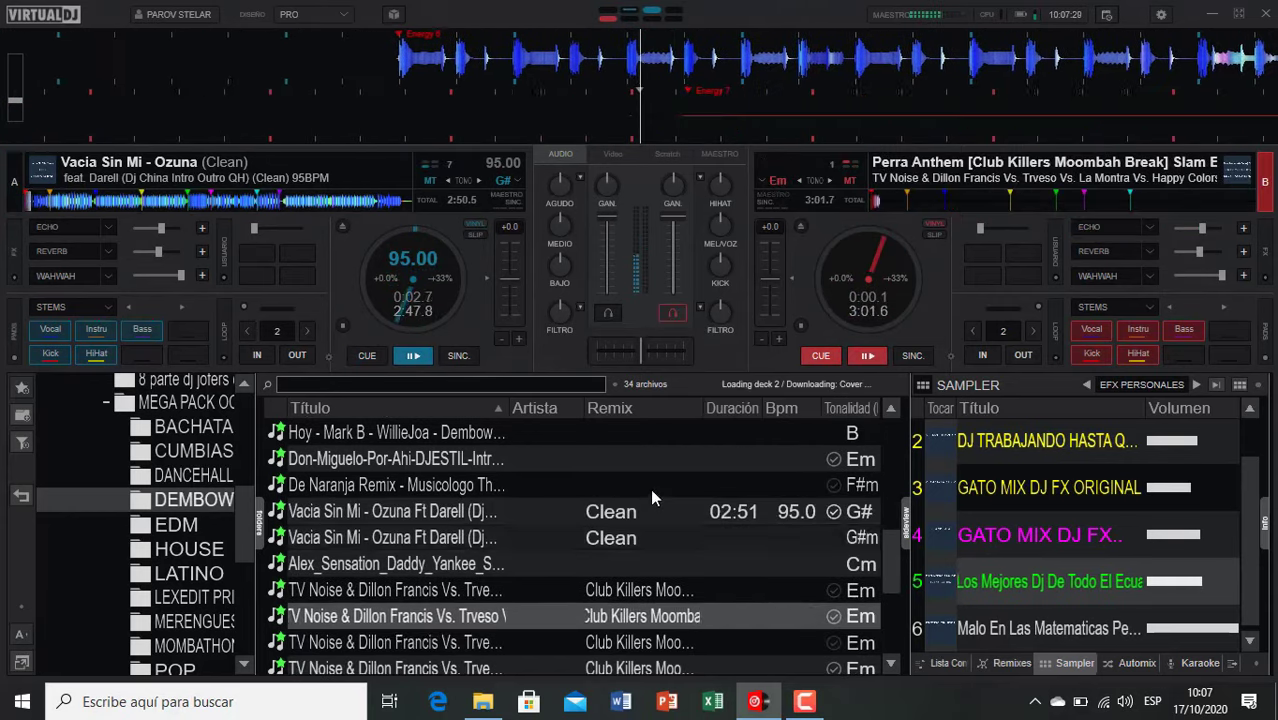
# Step: Load "De Naranja Remix - Musicologo The Libro" from the DEMBOW folder onto deck B and switch playback to it
pyautogui.scroll(-1, 651, 494)
pyautogui.scroll(1, 651, 494)
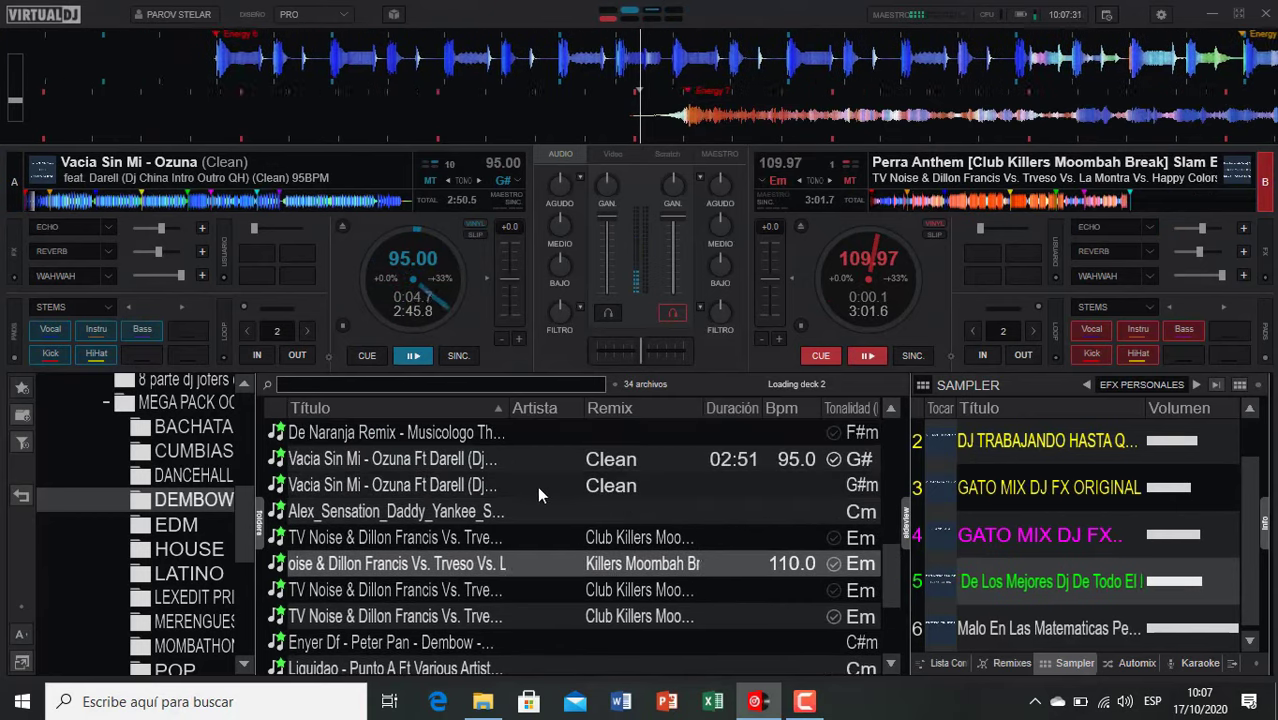
pyautogui.doubleClick(418, 437)
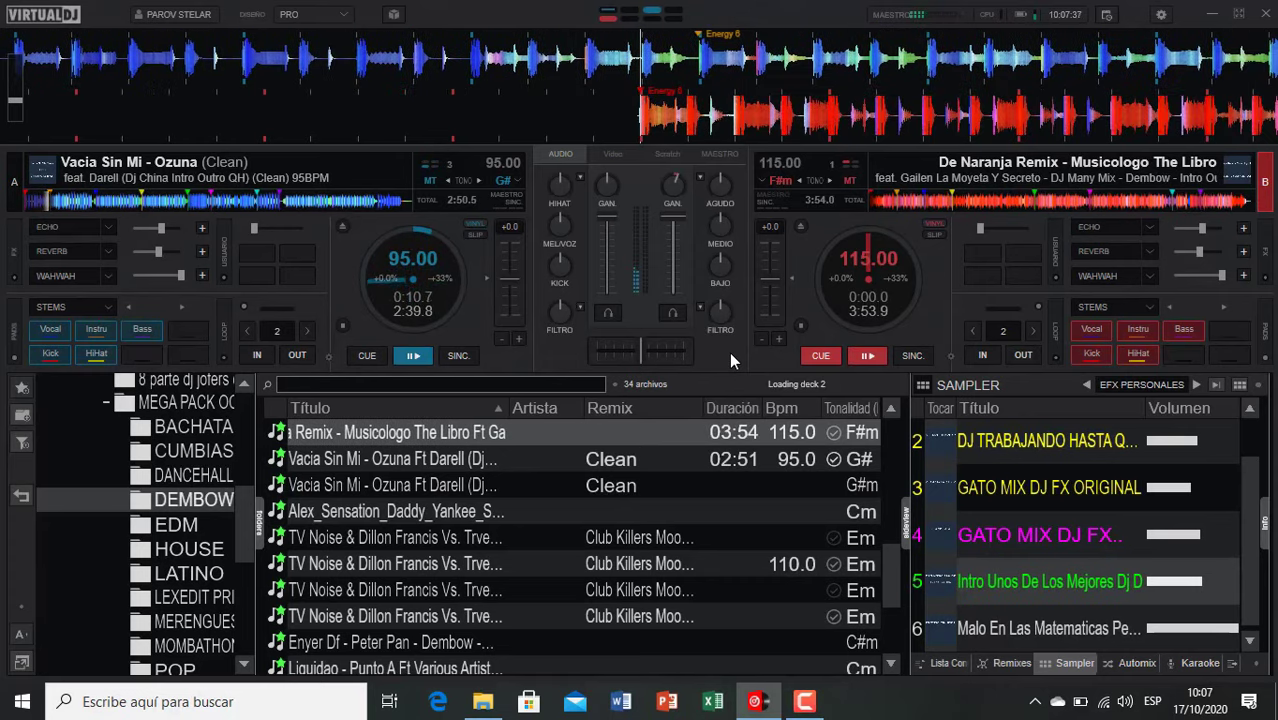
pyautogui.press('space')
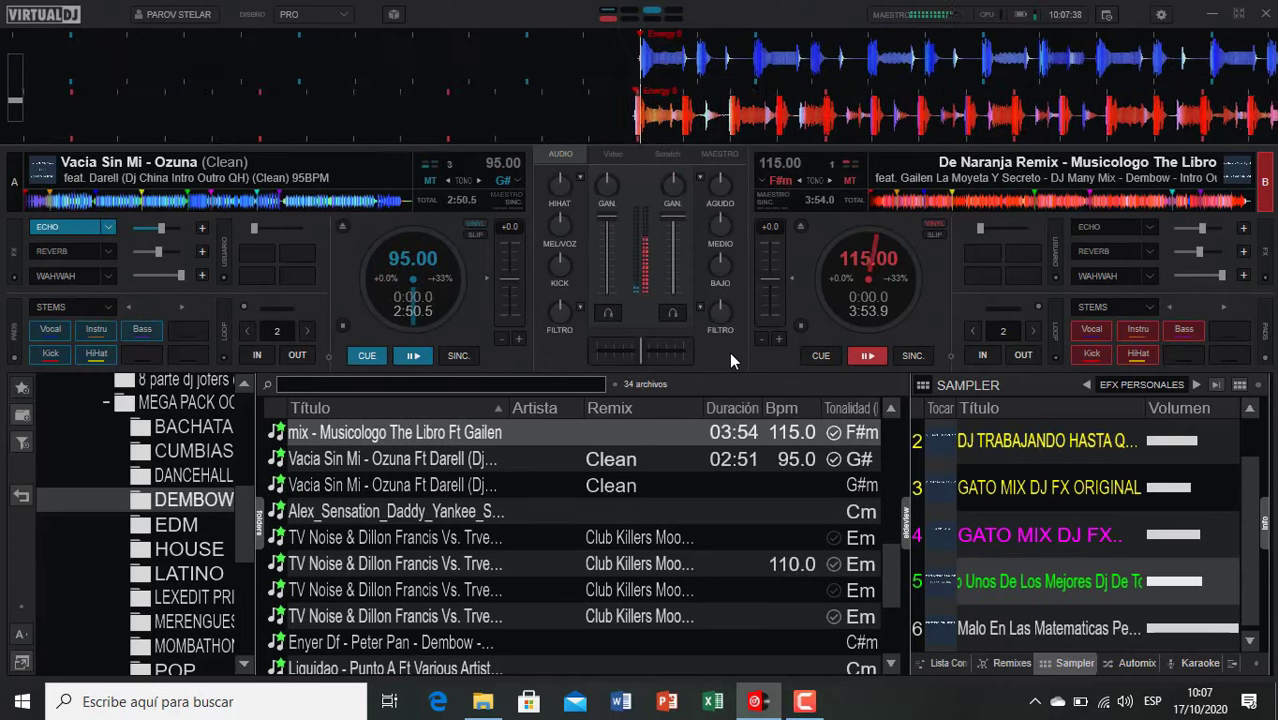
# Step: Load "Conmigo No - Shelow Shaq" onto deck A, turn on Echo for deck B and switch playback to deck A
pyautogui.scroll(-2, 535, 562)
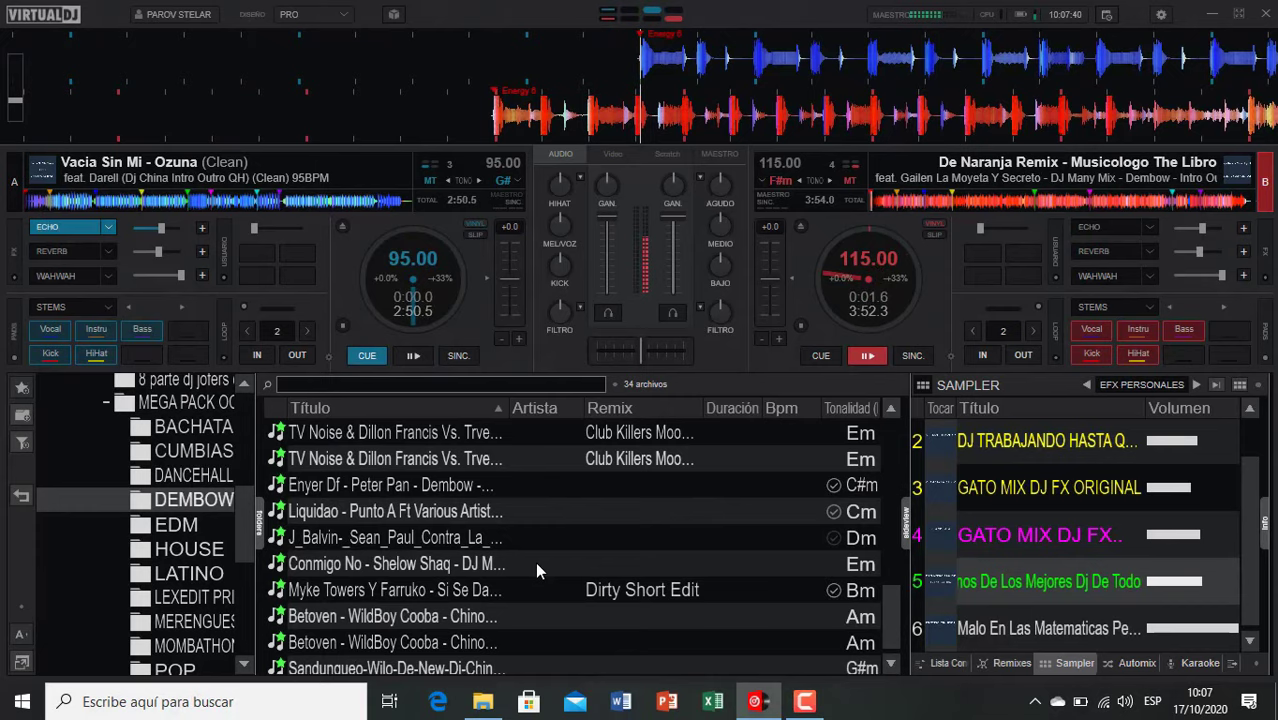
pyautogui.doubleClick(425, 570)
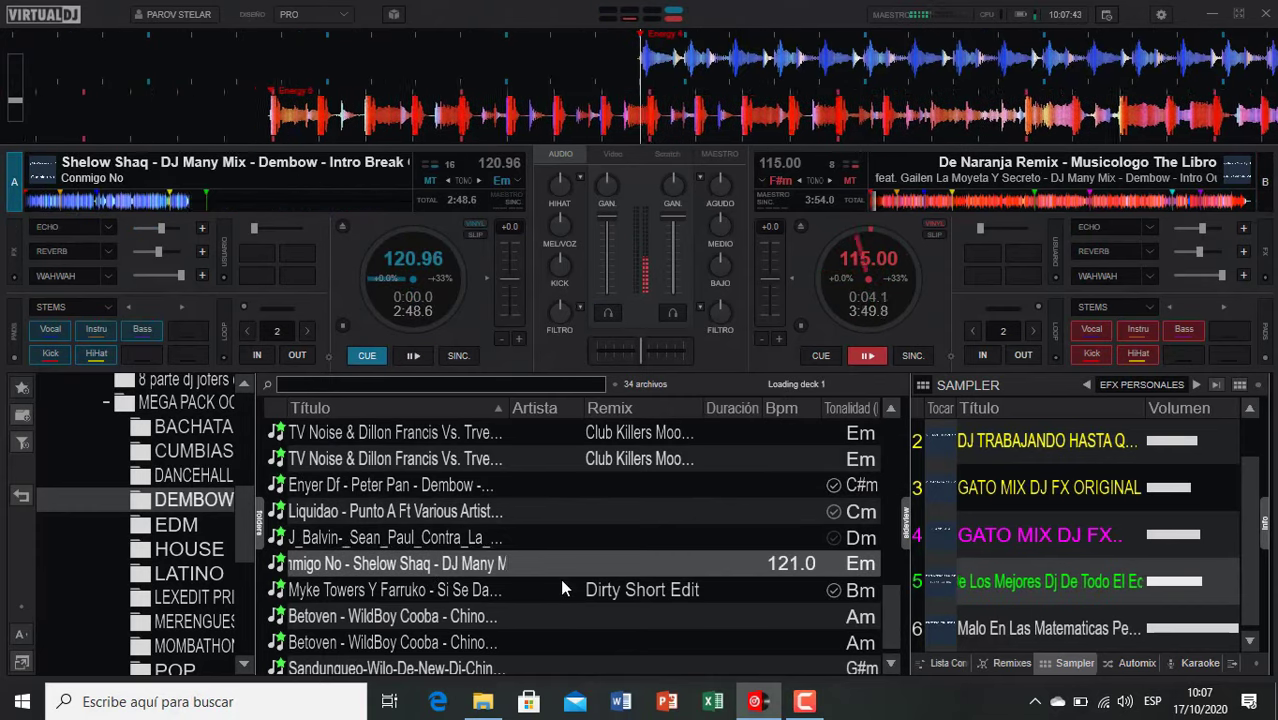
pyautogui.scroll(-1, 560, 578)
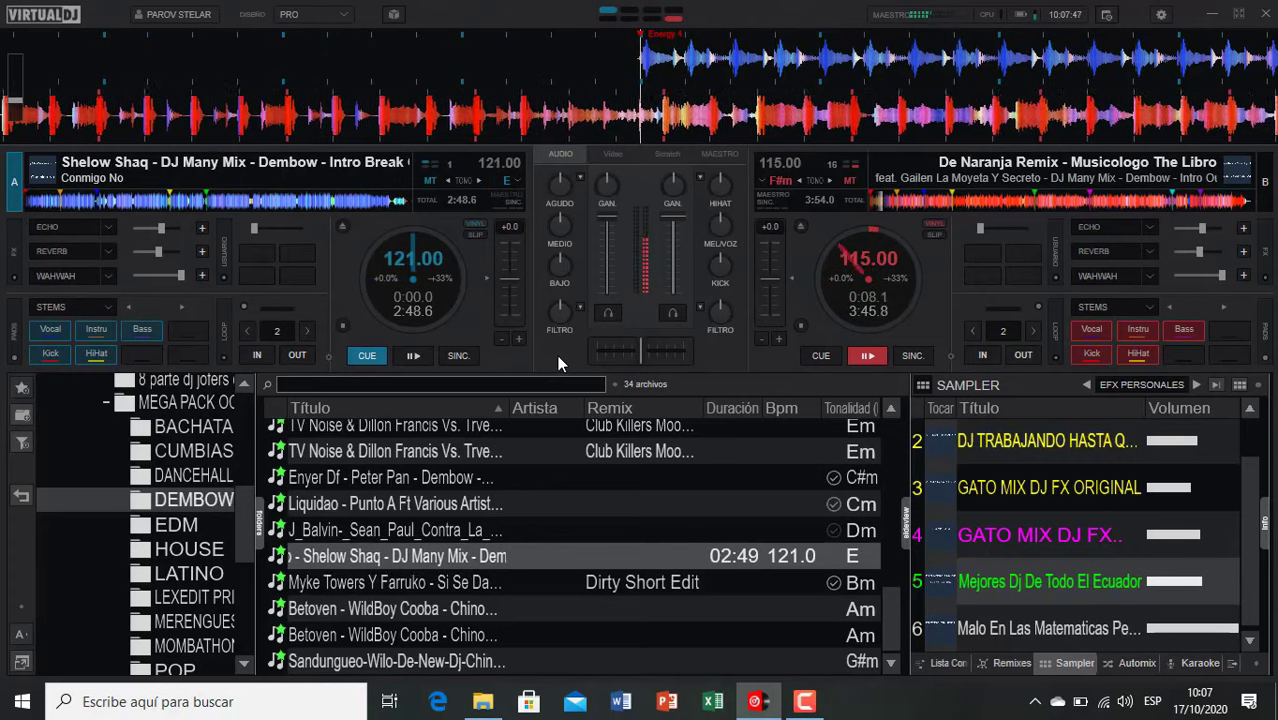
pyautogui.press('e')
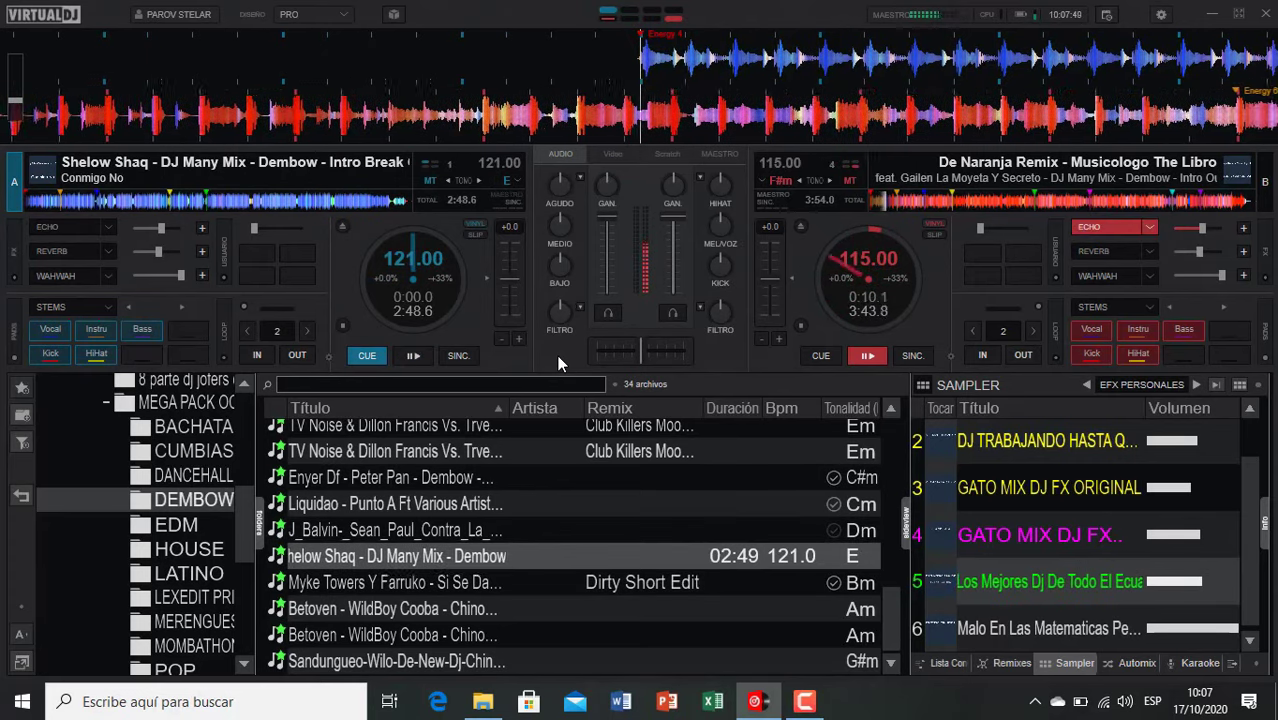
pyautogui.press('space')
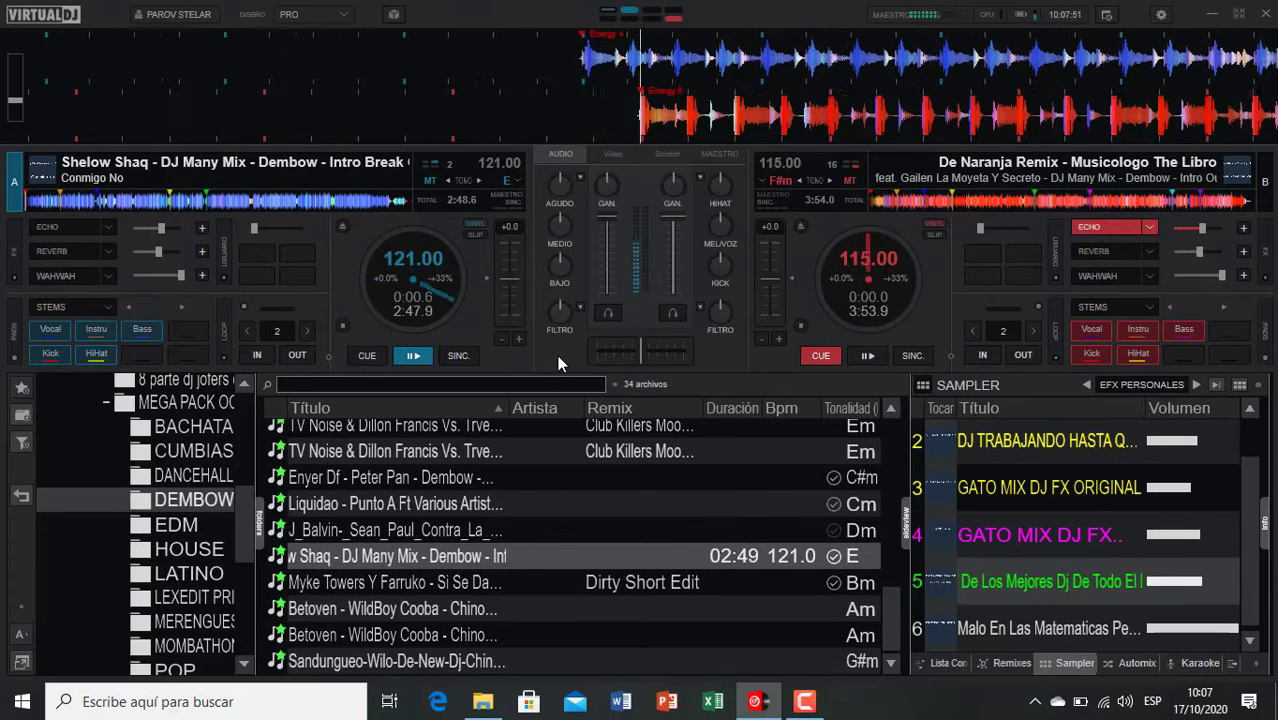
# Step: Load "Sandungueo-Wilo-De-New-Dj-China" onto deck B, open the EDM folder, and switch from deck A to deck B with Echo on deck A
pyautogui.doubleClick(376, 662)
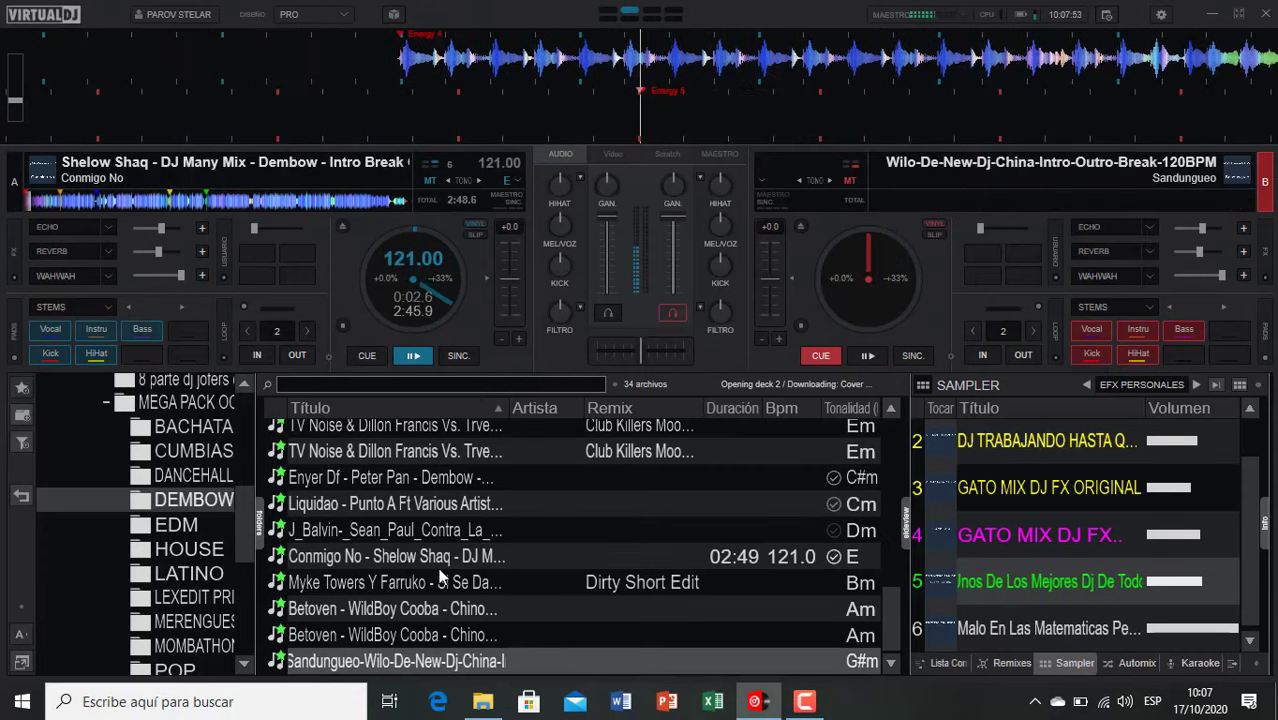
pyautogui.click(195, 527)
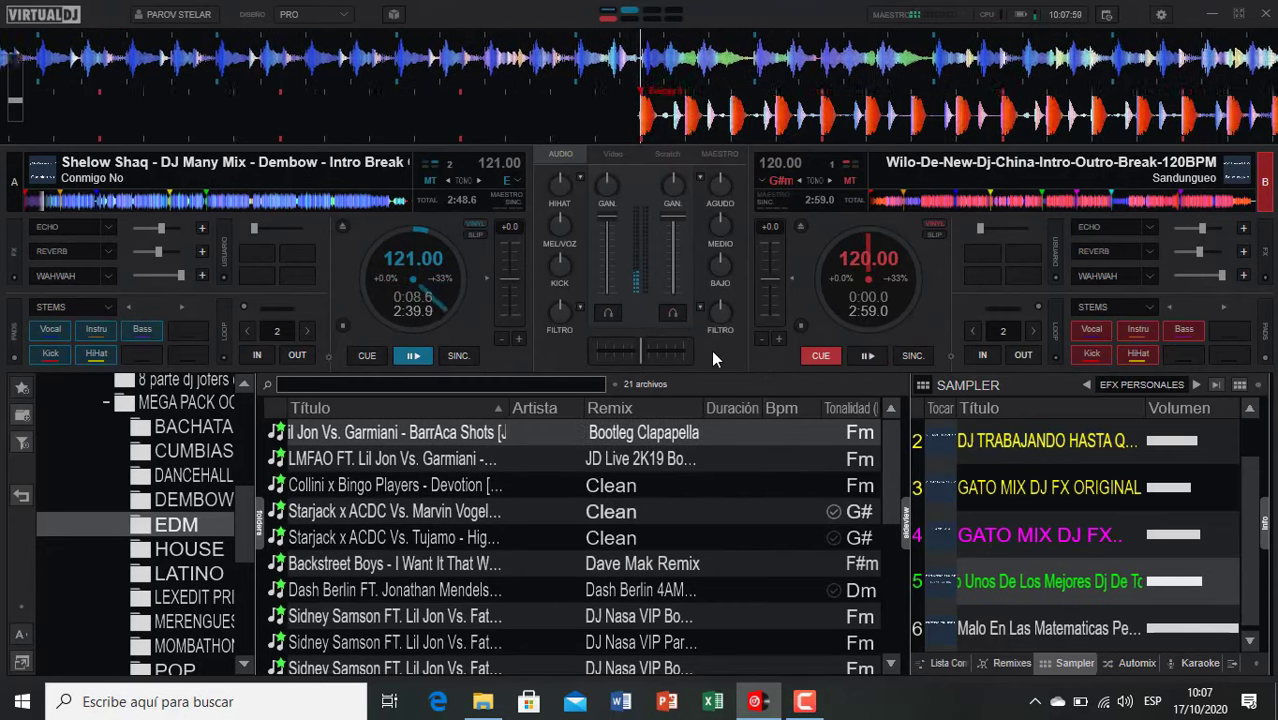
pyautogui.press('e')
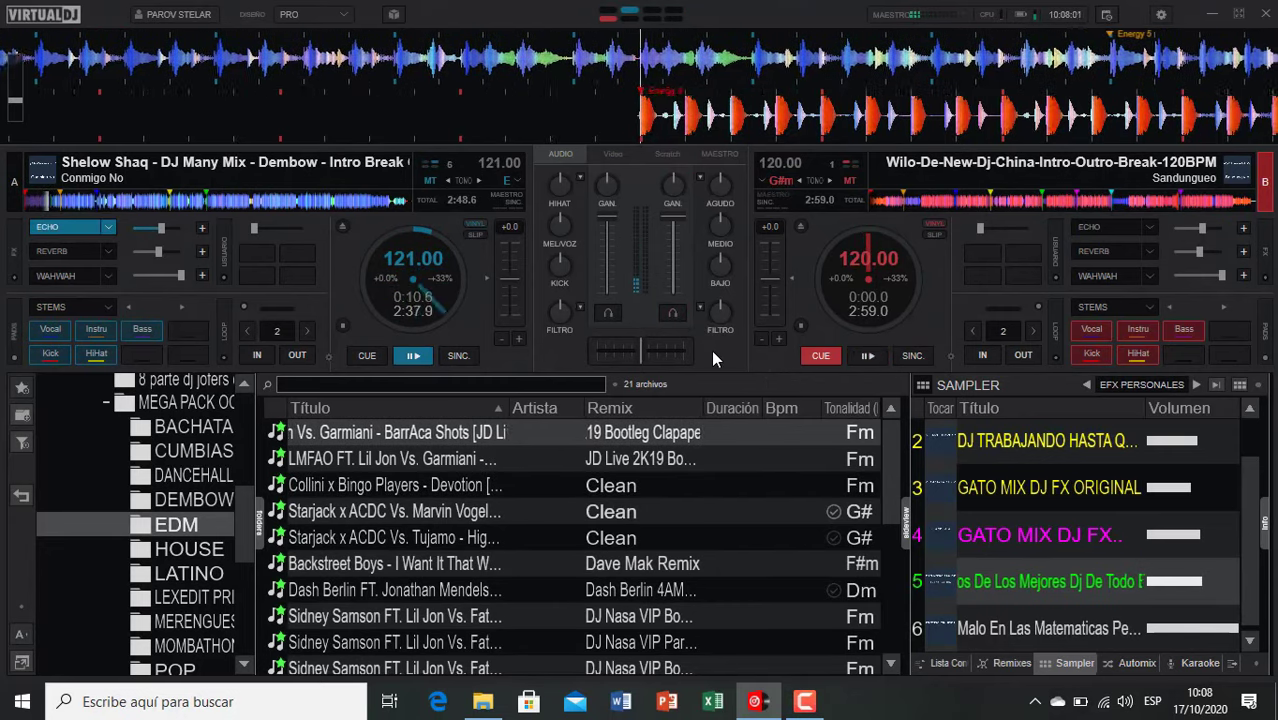
pyautogui.press('space')
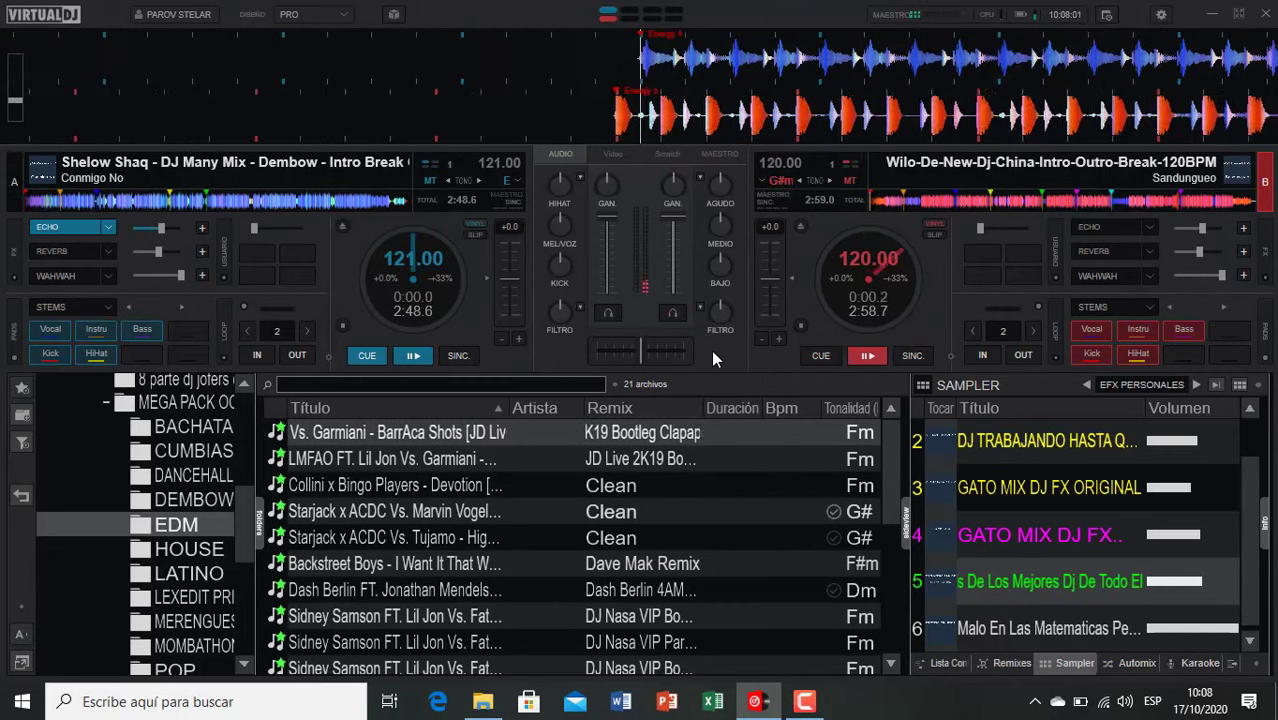
# Step: Load the first LMFAO "BarrAca Shots" bootleg from the EDM folder onto deck A and switch playback to it
pyautogui.doubleClick(385, 440)
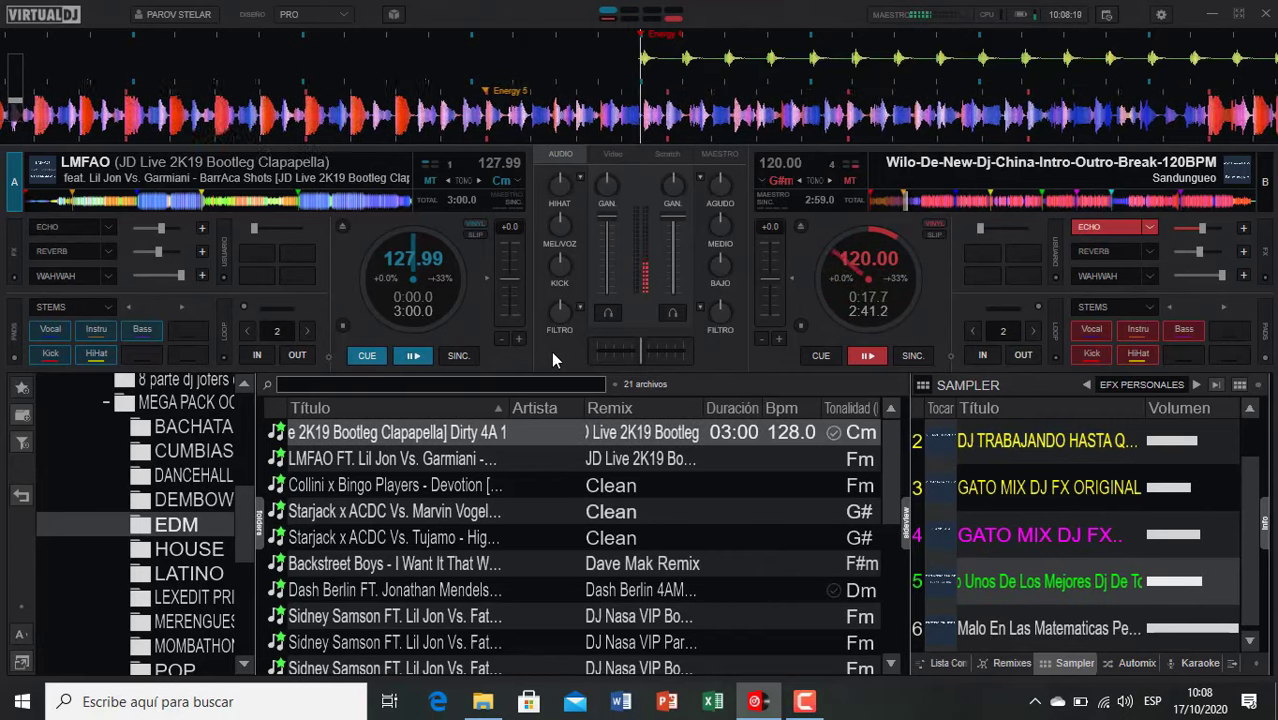
pyautogui.press('space')
# Step: Load the second LMFAO "BarrAca Shots" version onto deck B, then skip ahead in deck A's track and apply Echo to it
pyautogui.doubleClick(442, 456)
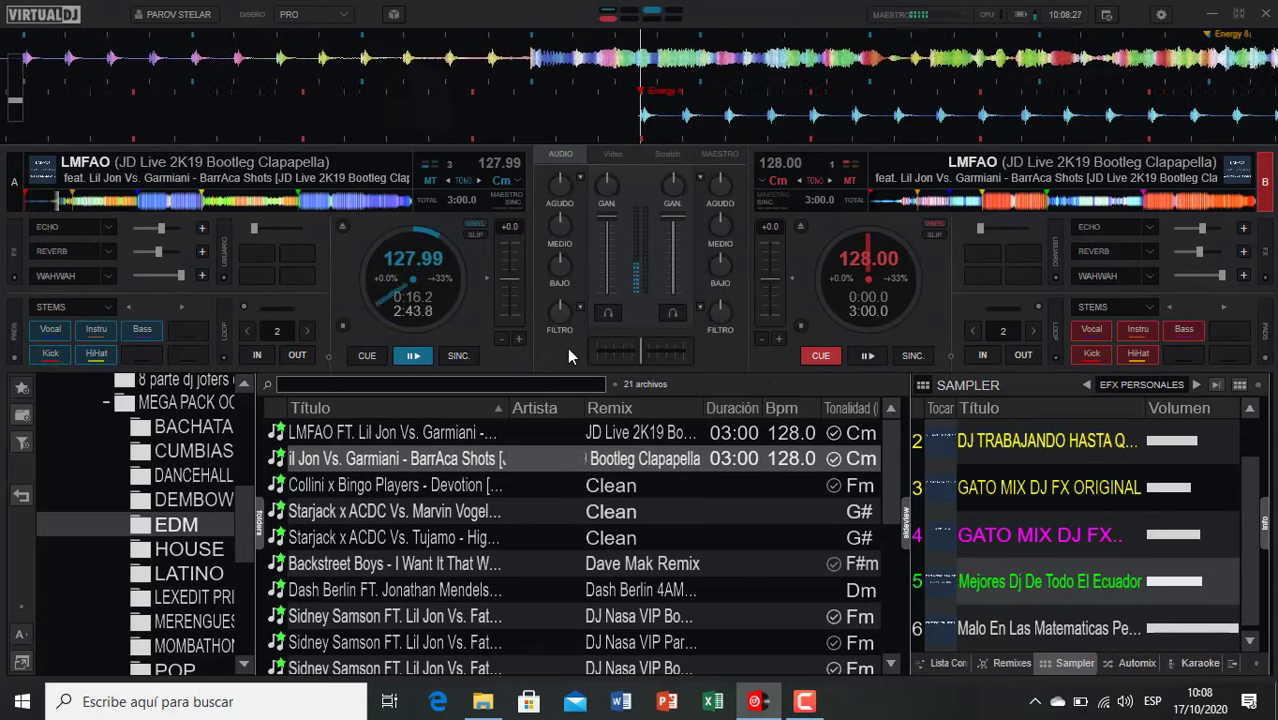
pyautogui.click(72, 204)
pyautogui.click(88, 227)
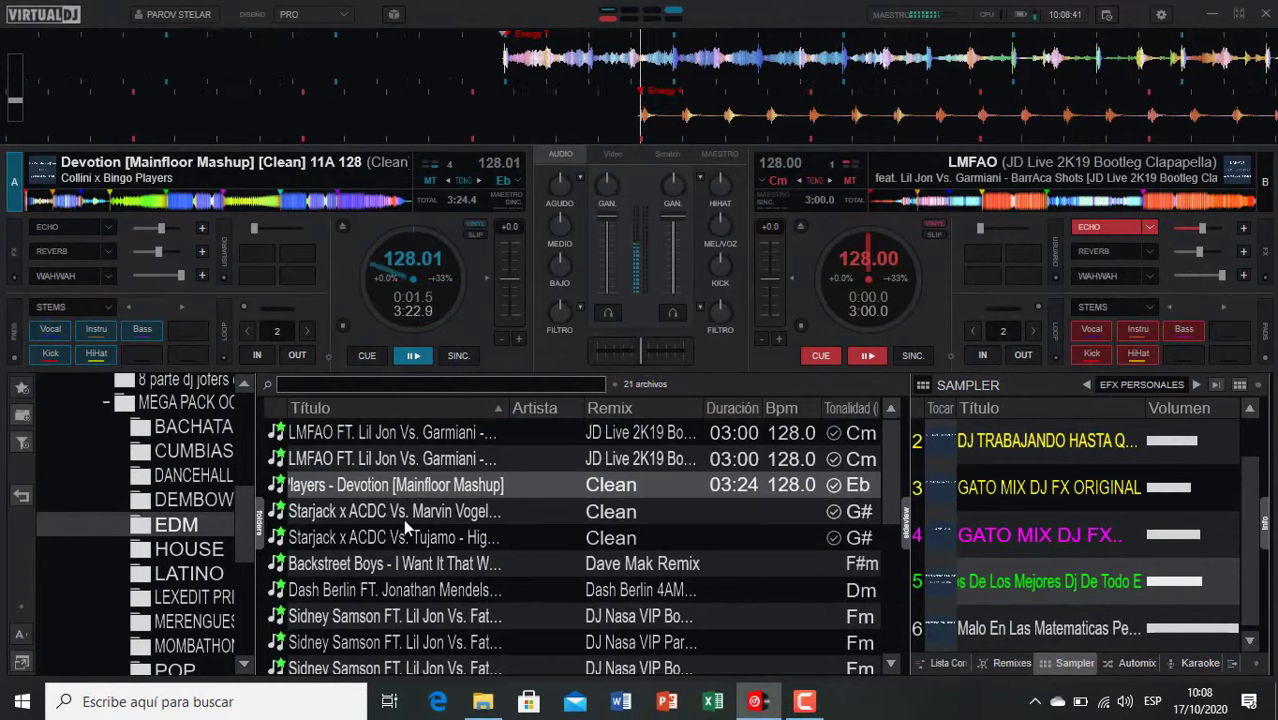
# Step: Load "Highway To Hell 2K19 [Sax Reboot]" onto deck B and switch playback to it with Echo on deck A
pyautogui.doubleClick(405, 530)
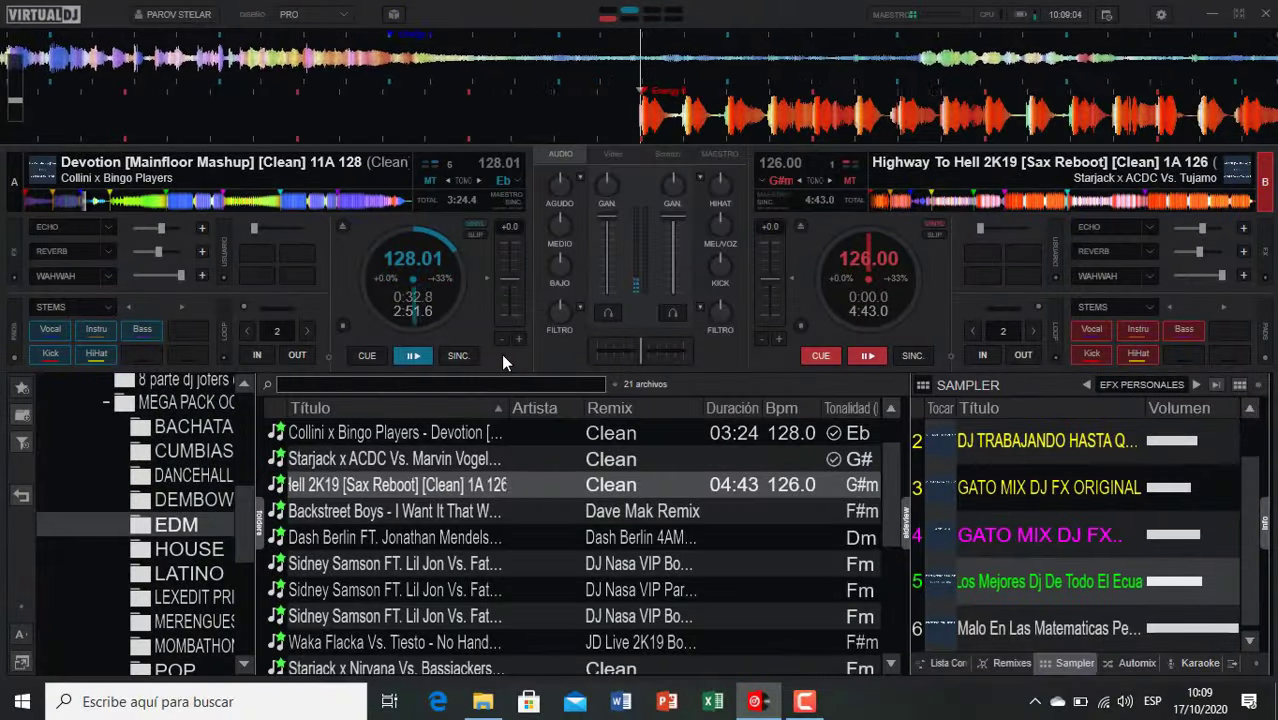
pyautogui.press('e')
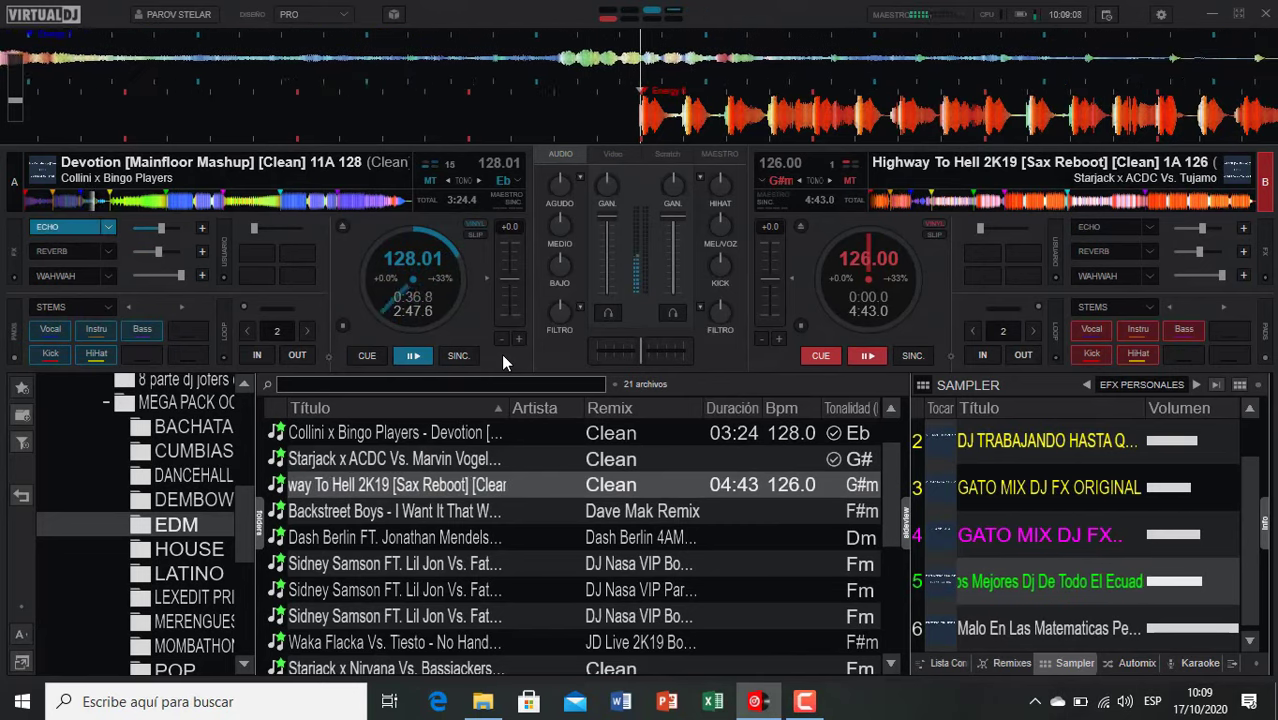
pyautogui.press('space')
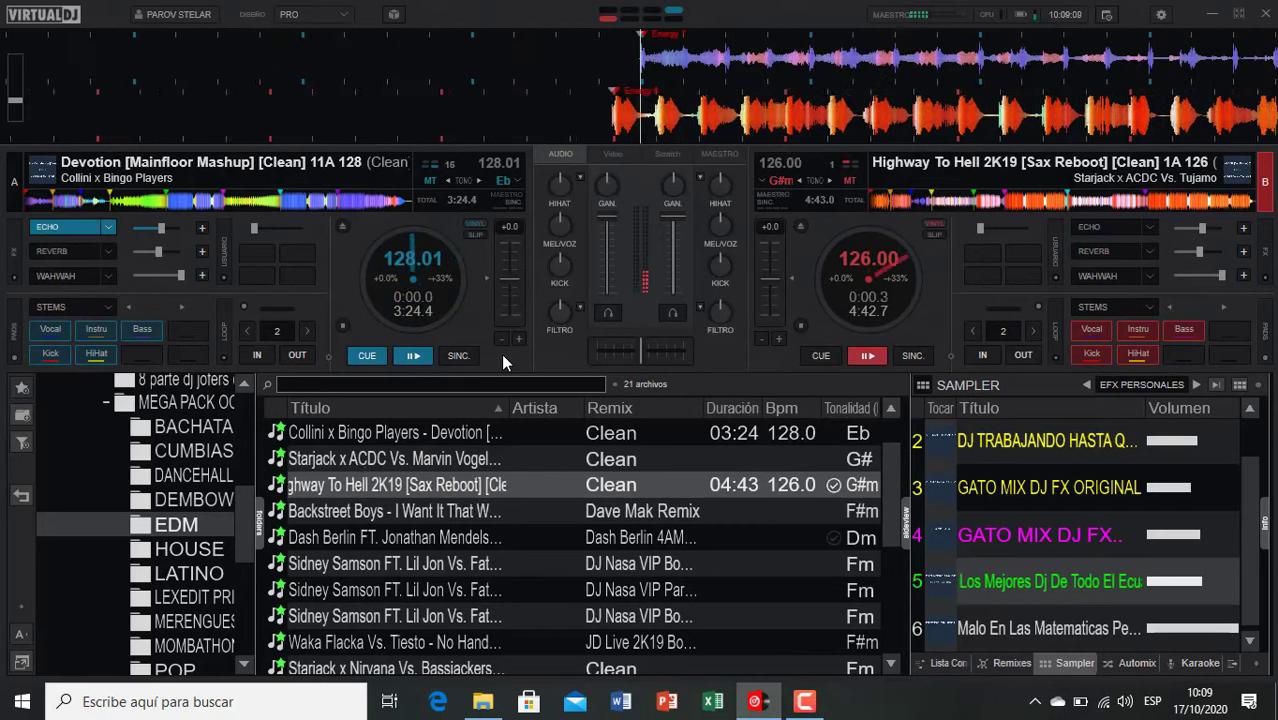
# Step: Load Sidney Samson's "DJ Nasa VIP Party Starter" onto deck A and switch playback to it with Echo on deck B
pyautogui.doubleClick(413, 590)
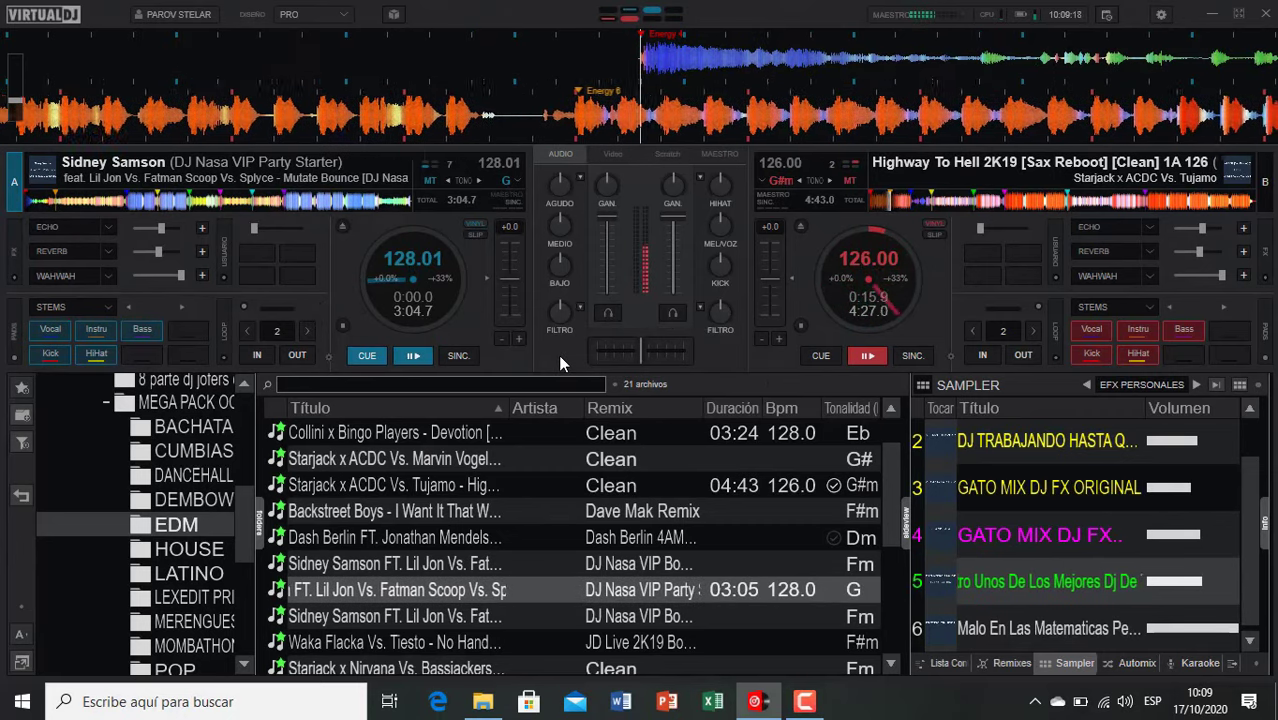
pyautogui.press('e')
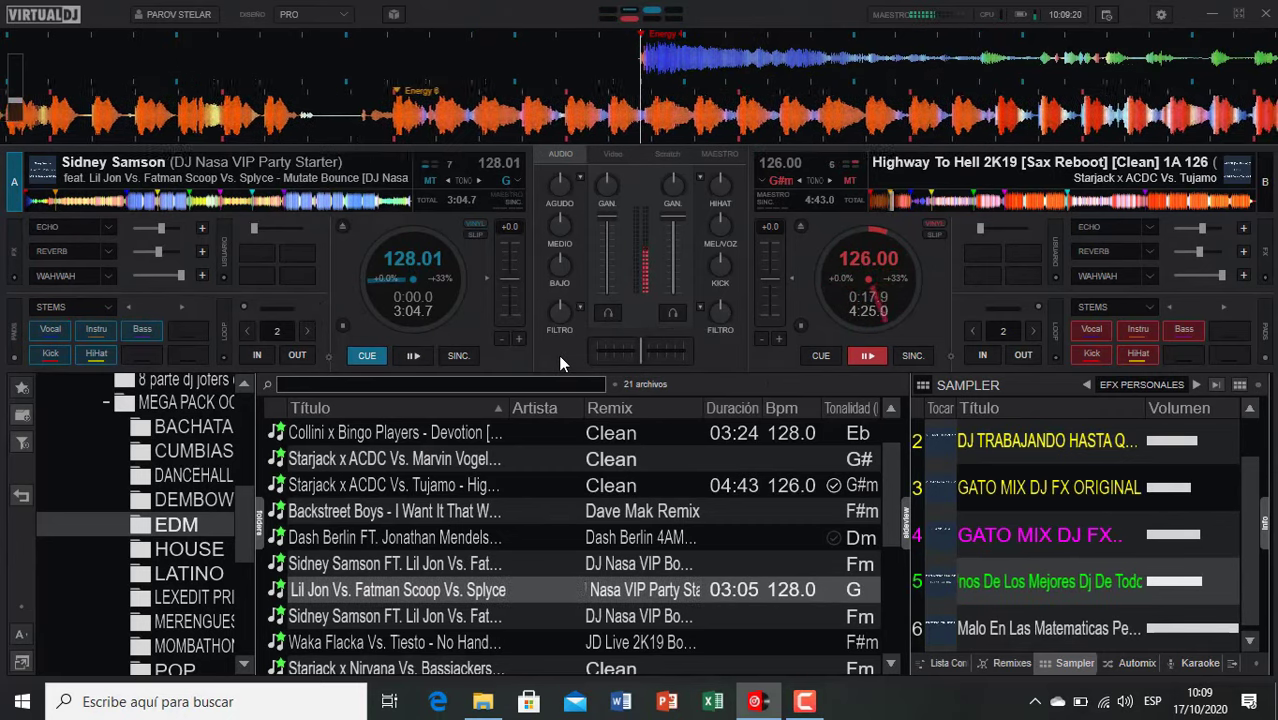
pyautogui.press('space')
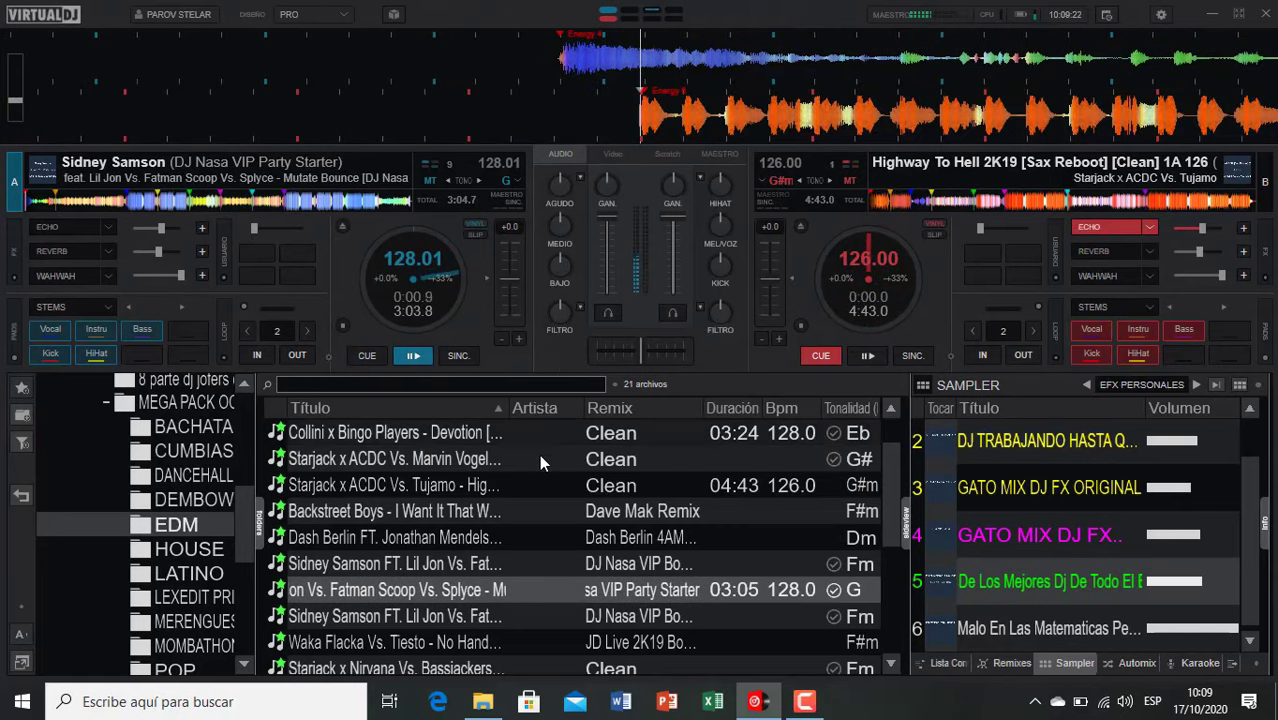
# Step: Load "Waka Flacka Vs. Tiesto - No Hands [JD Live 2K19 Bootleg]" onto deck B
pyautogui.scroll(-2, 378, 540)
pyautogui.doubleClick(368, 539)
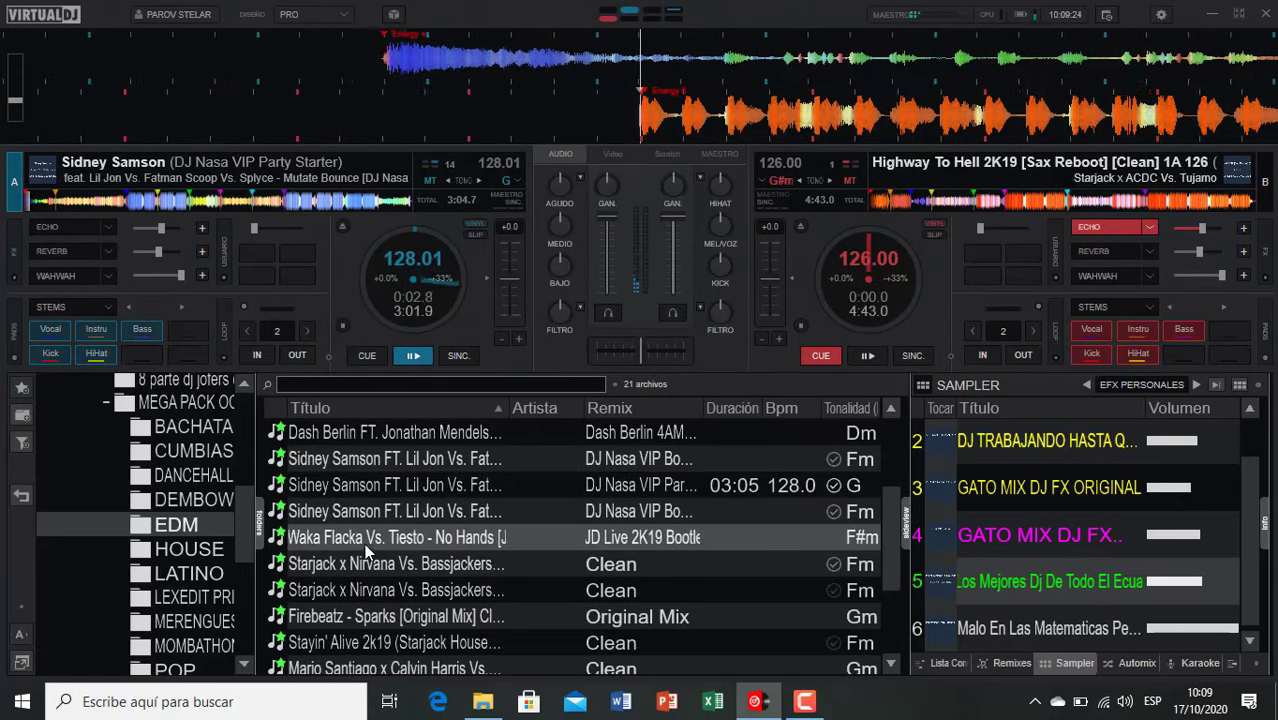
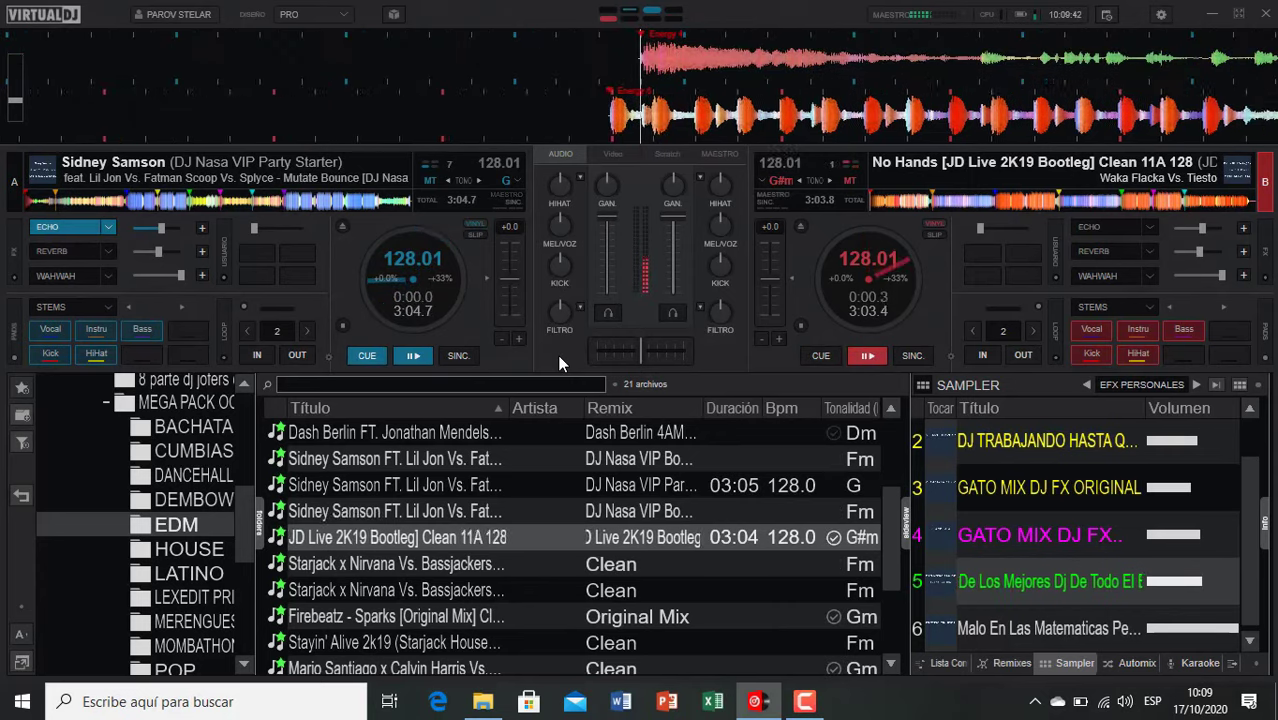
# Step: Load "Smells Like Flip The Beat [Big Room Mashup]" onto deck A, skip ahead in deck B's track, and switch playback to deck A
pyautogui.doubleClick(403, 566)
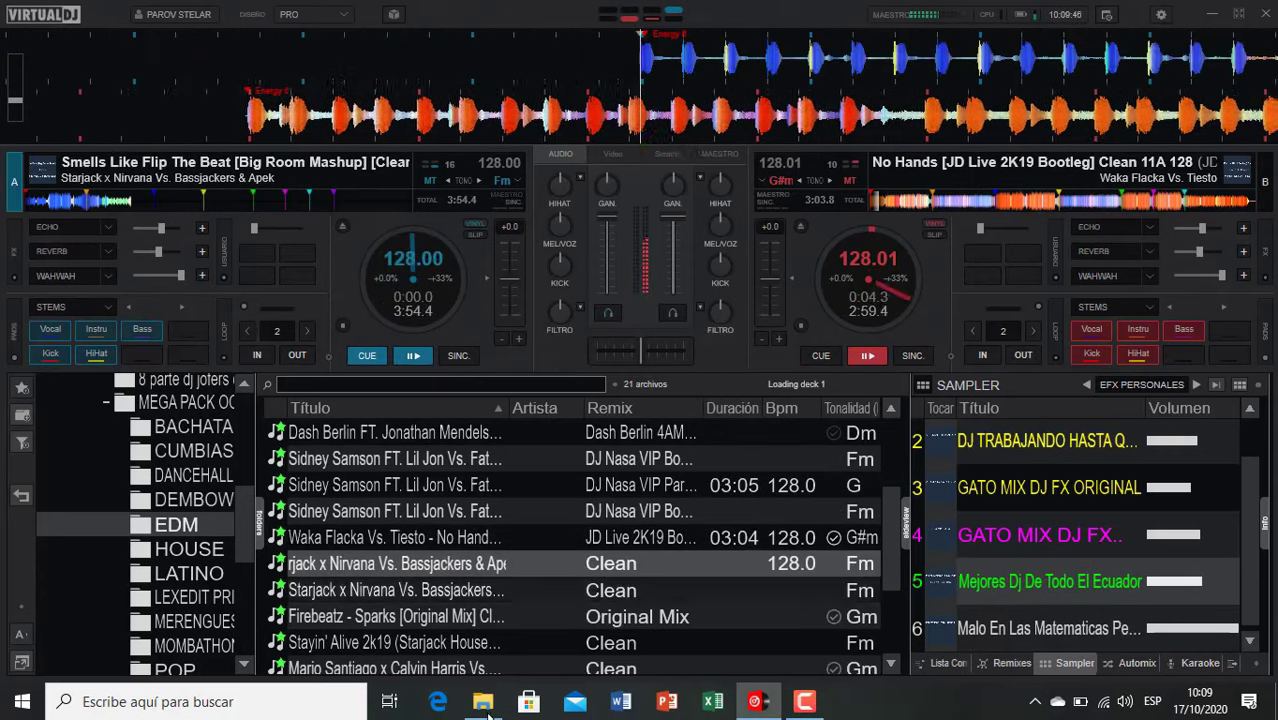
pyautogui.scroll(-3, 590, 622)
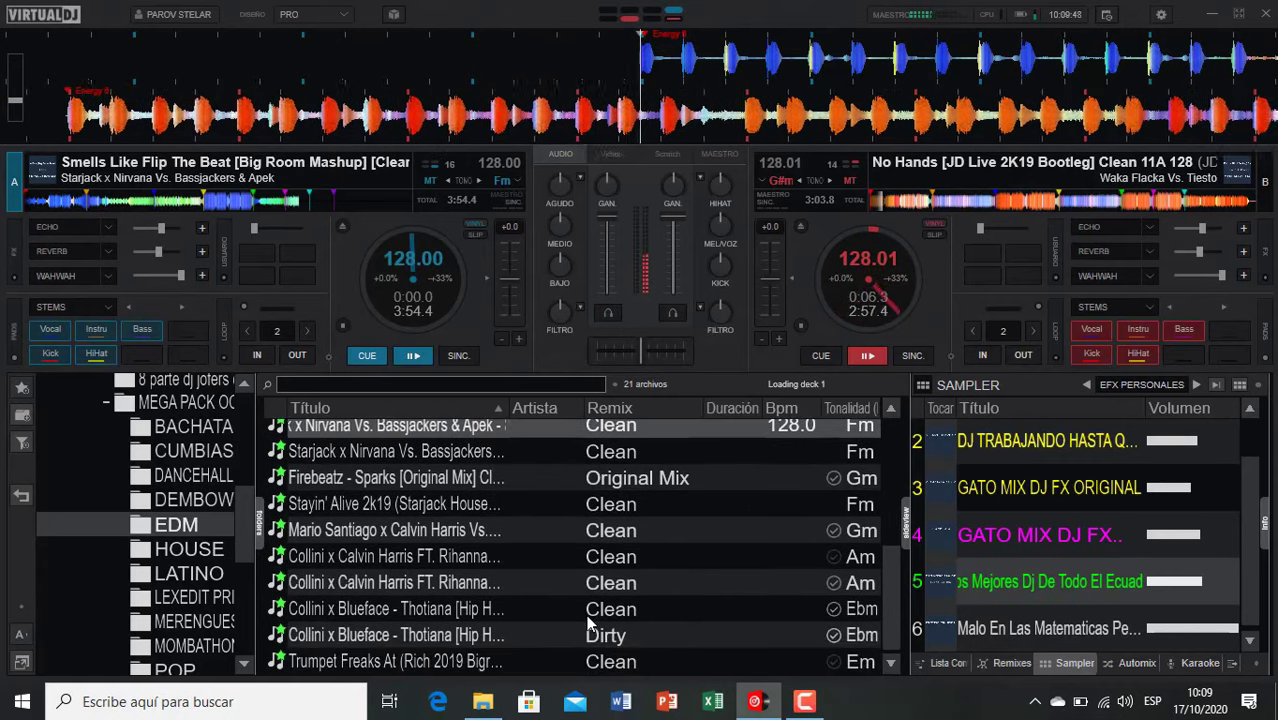
pyautogui.click(672, 315)
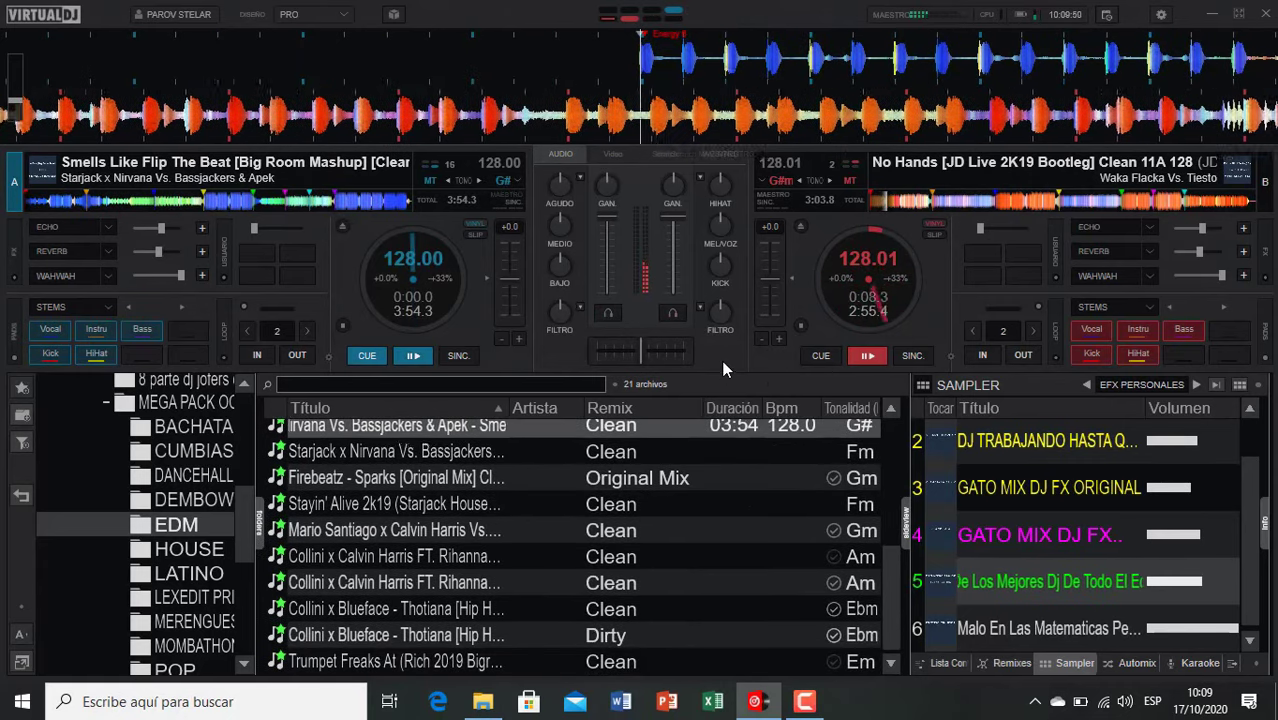
pyautogui.click(895, 198)
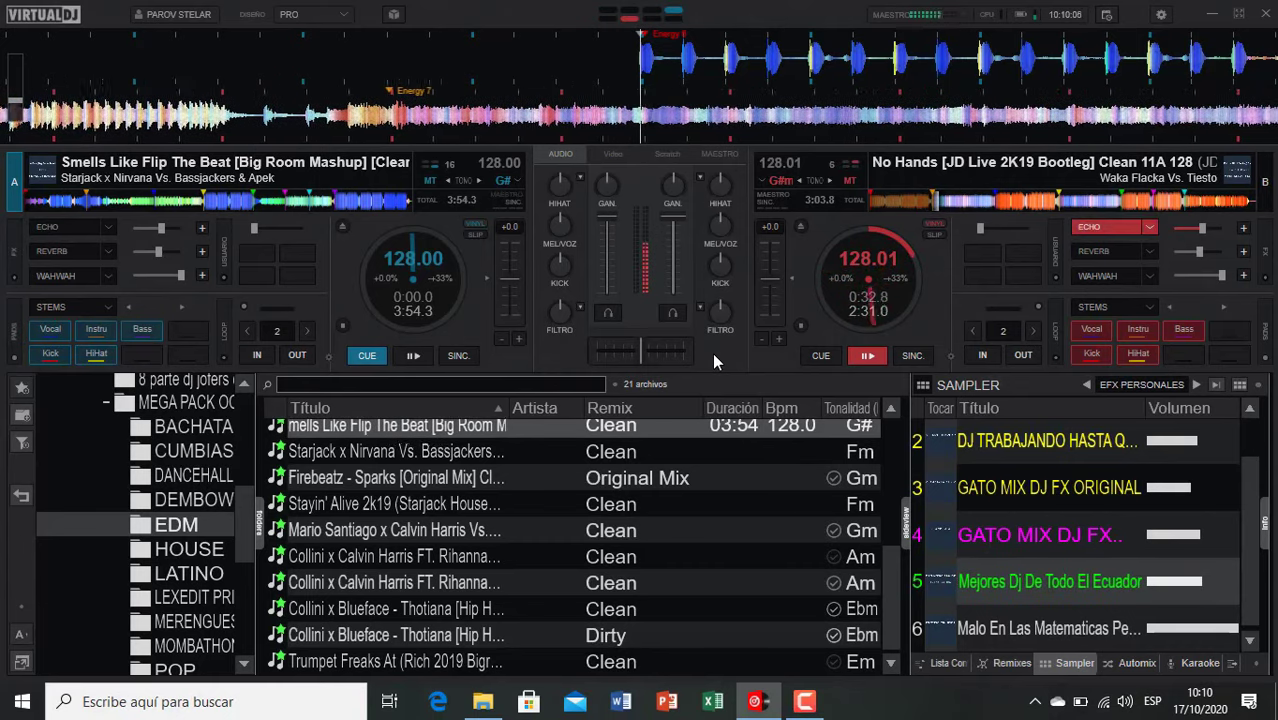
pyautogui.press('space')
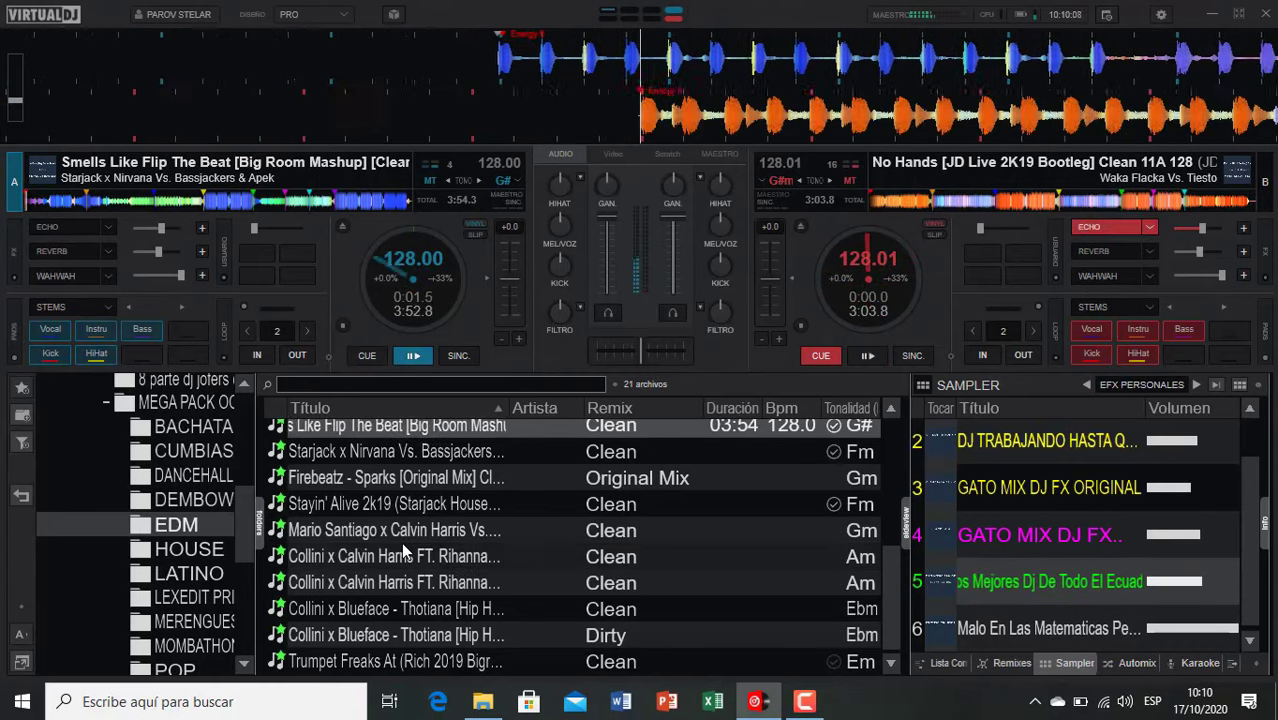
# Step: Load the dirty "Thotiana [Hip House Festival Mashup]" onto deck B, skip ahead in deck A's track, and switch to deck B with Echo on deck A
pyautogui.doubleClick(347, 635)
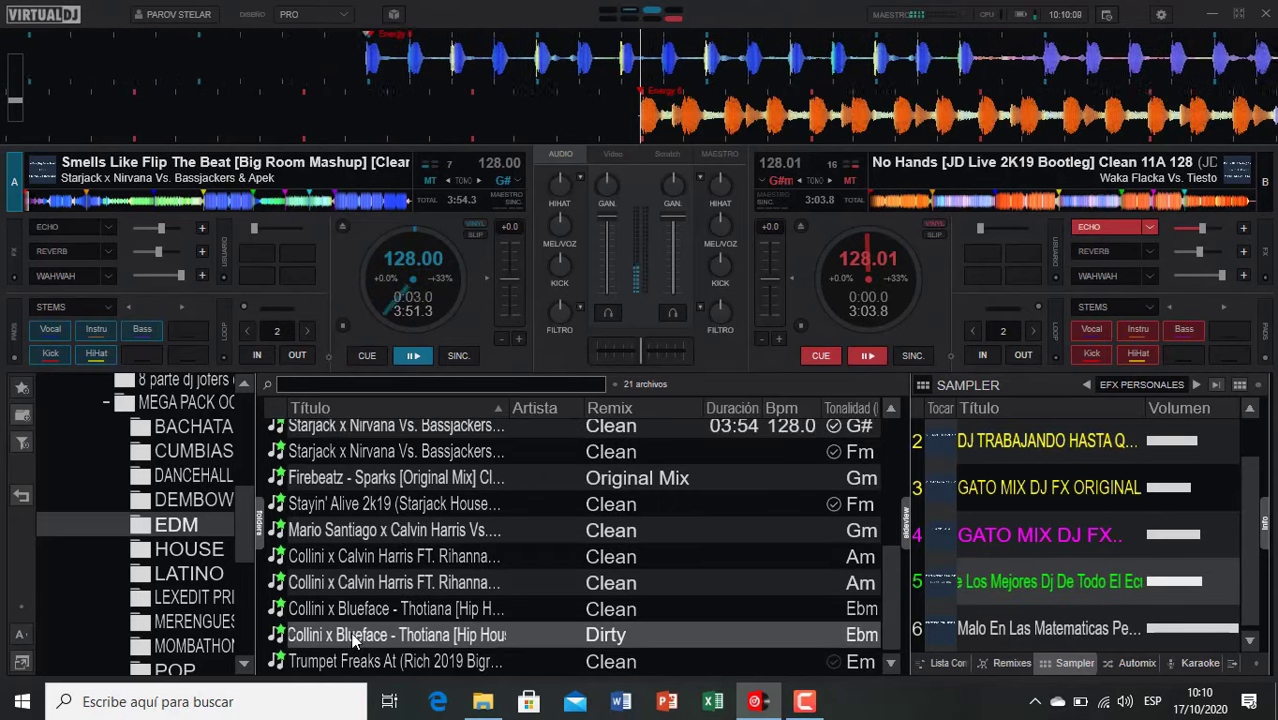
pyautogui.click(673, 313)
pyautogui.click(51, 201)
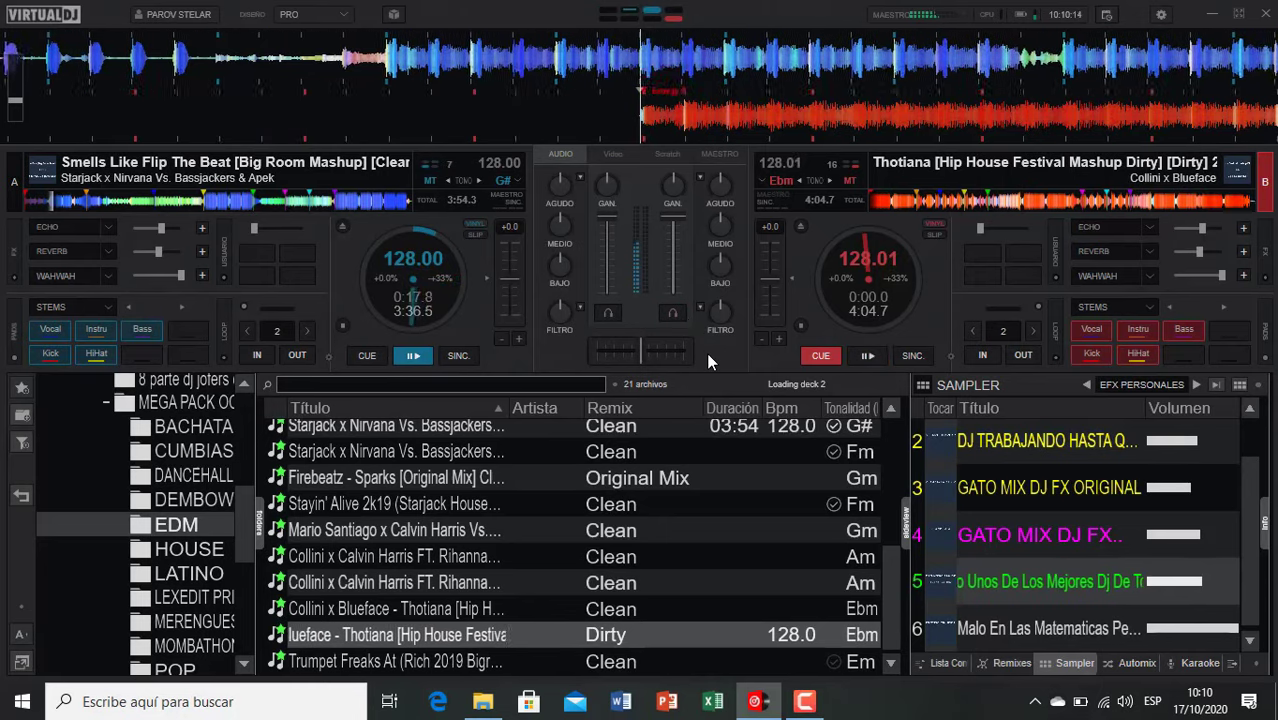
pyautogui.press('e')
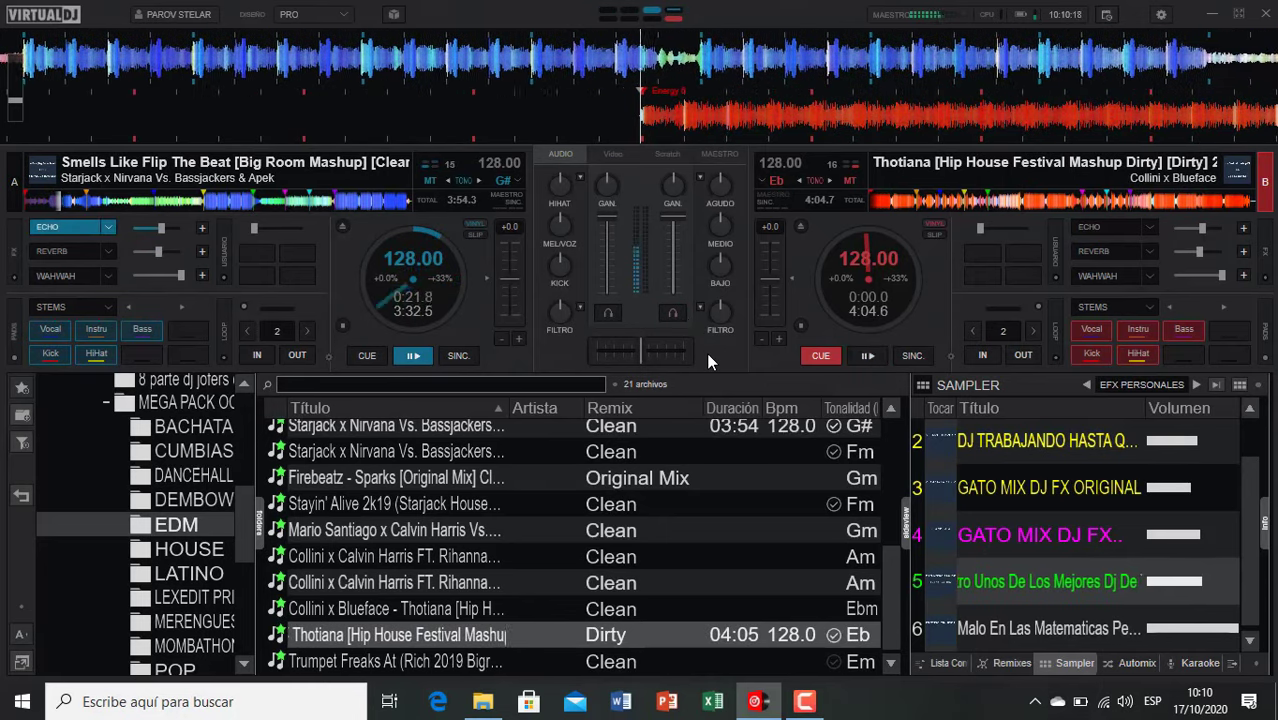
pyautogui.press('space')
pyautogui.press('c')
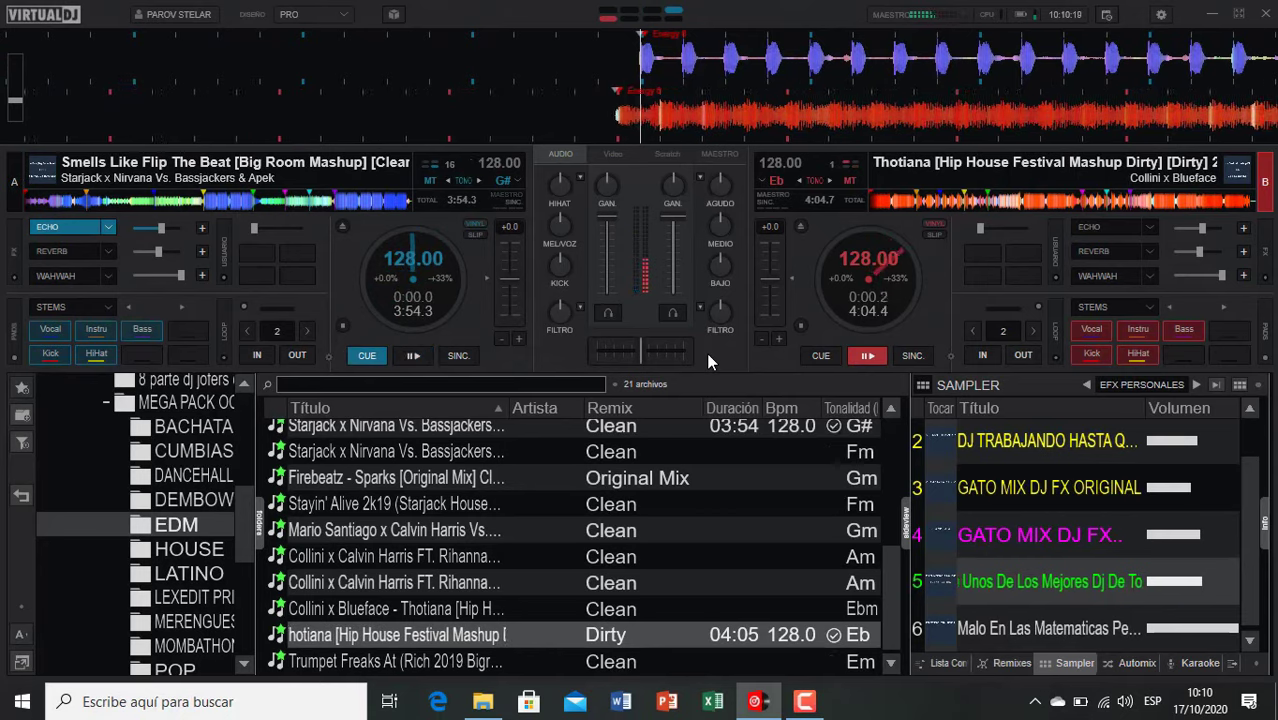
# Step: Load "Don't You Worry Child [Charming Horses Remix]" from the HOUSE folder onto deck A, switch playback to it with Echo, and skip ahead in it
pyautogui.click(189, 552)
pyautogui.doubleClick(363, 441)
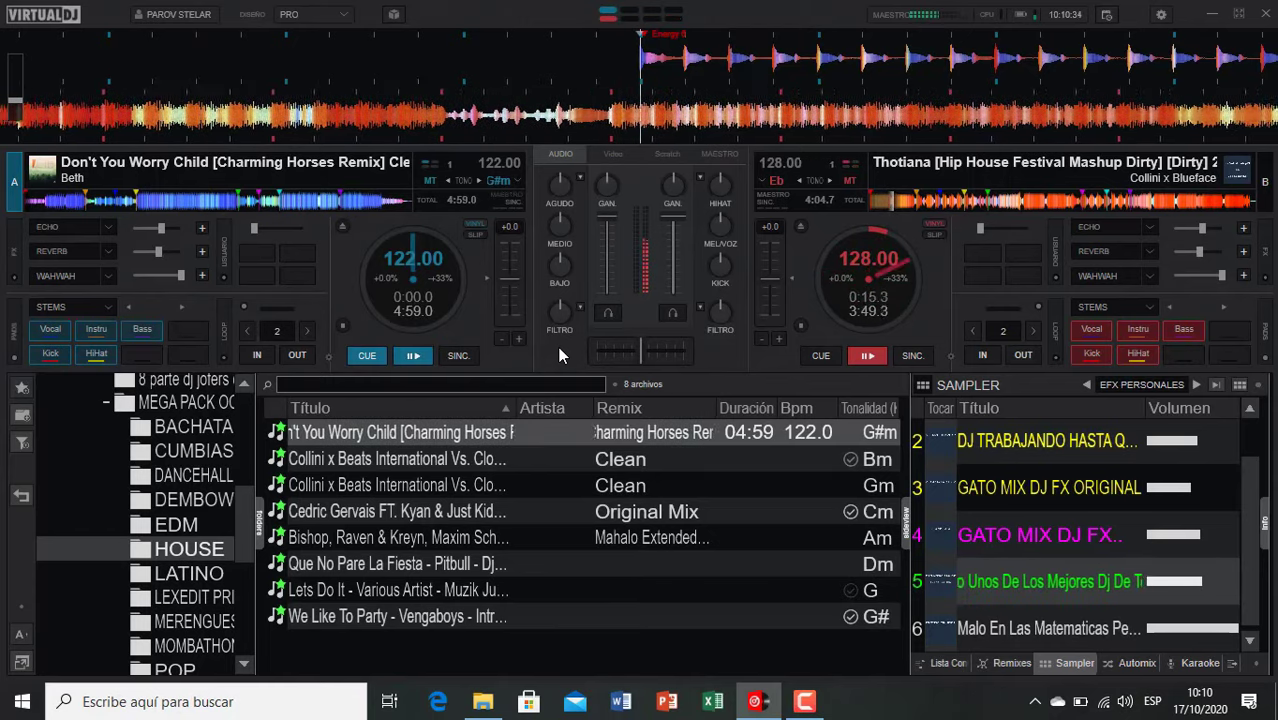
pyautogui.press('e')
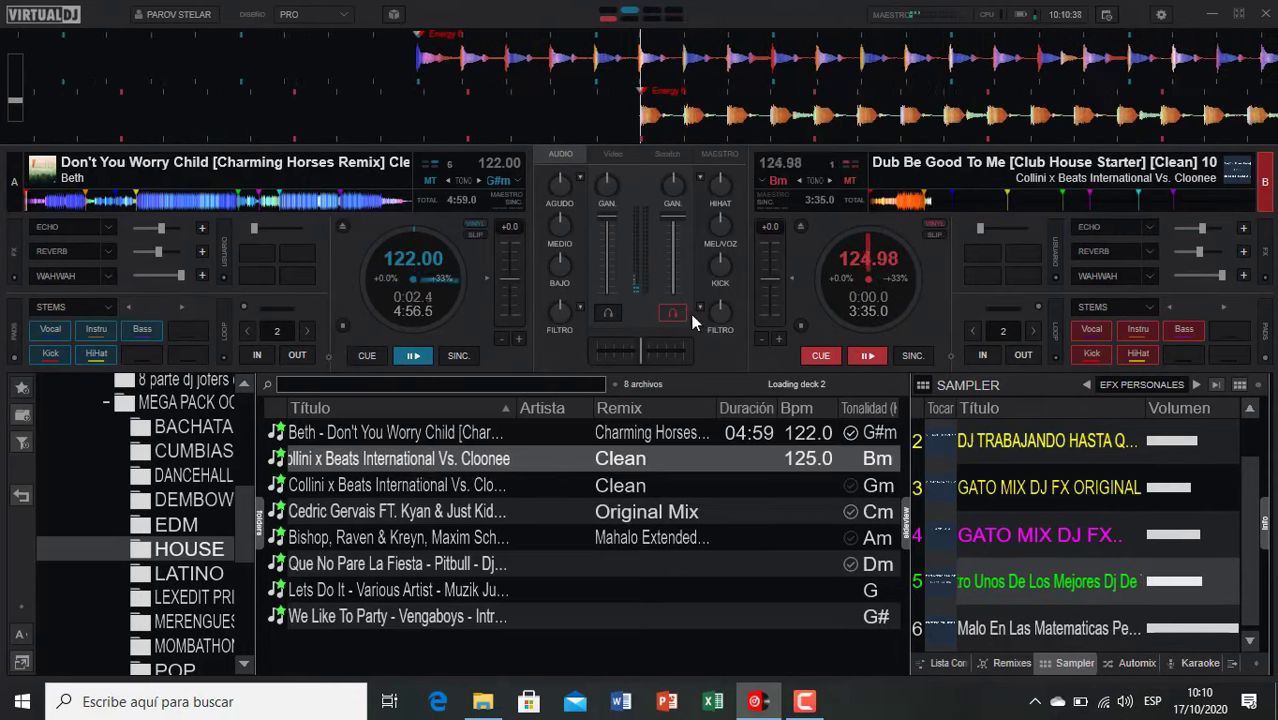
pyautogui.click(40, 203)
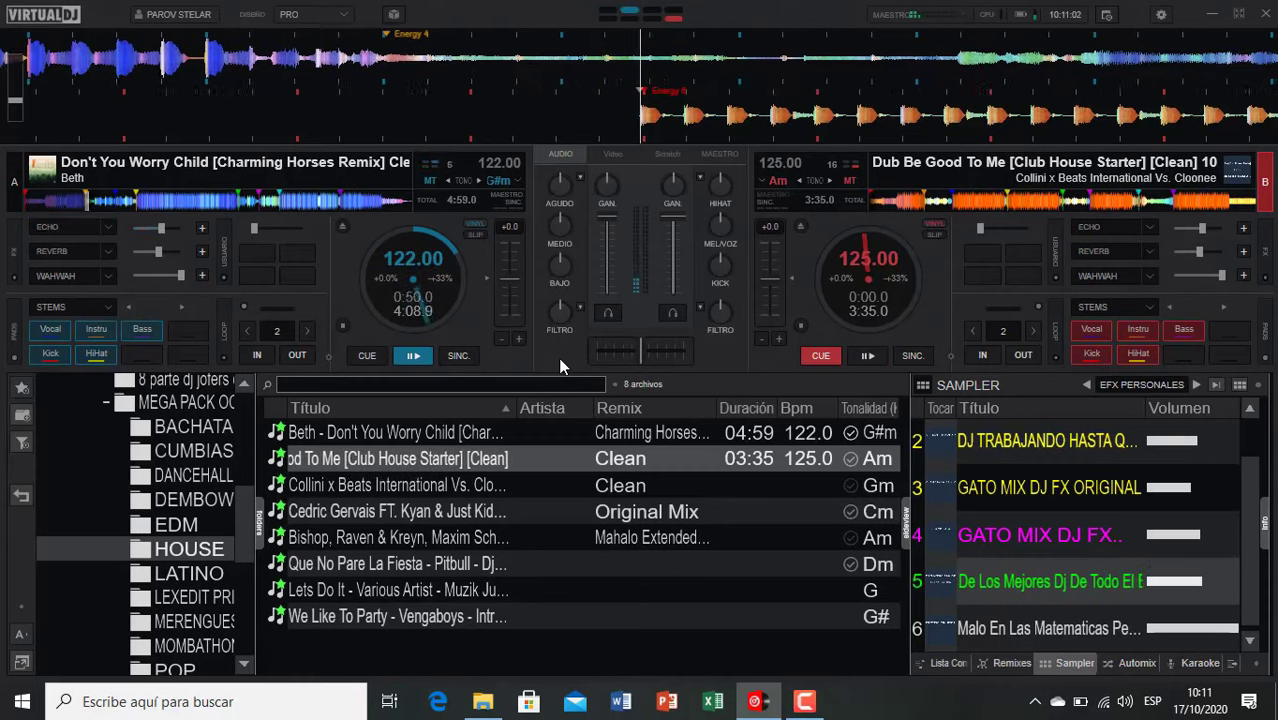
# Step: Switch playback to "Dub Be Good To Me [Club House Starter]" on deck B, with Echo on deck A's outgoing track
pyautogui.press('e')
pyautogui.press('c')
pyautogui.press('space')
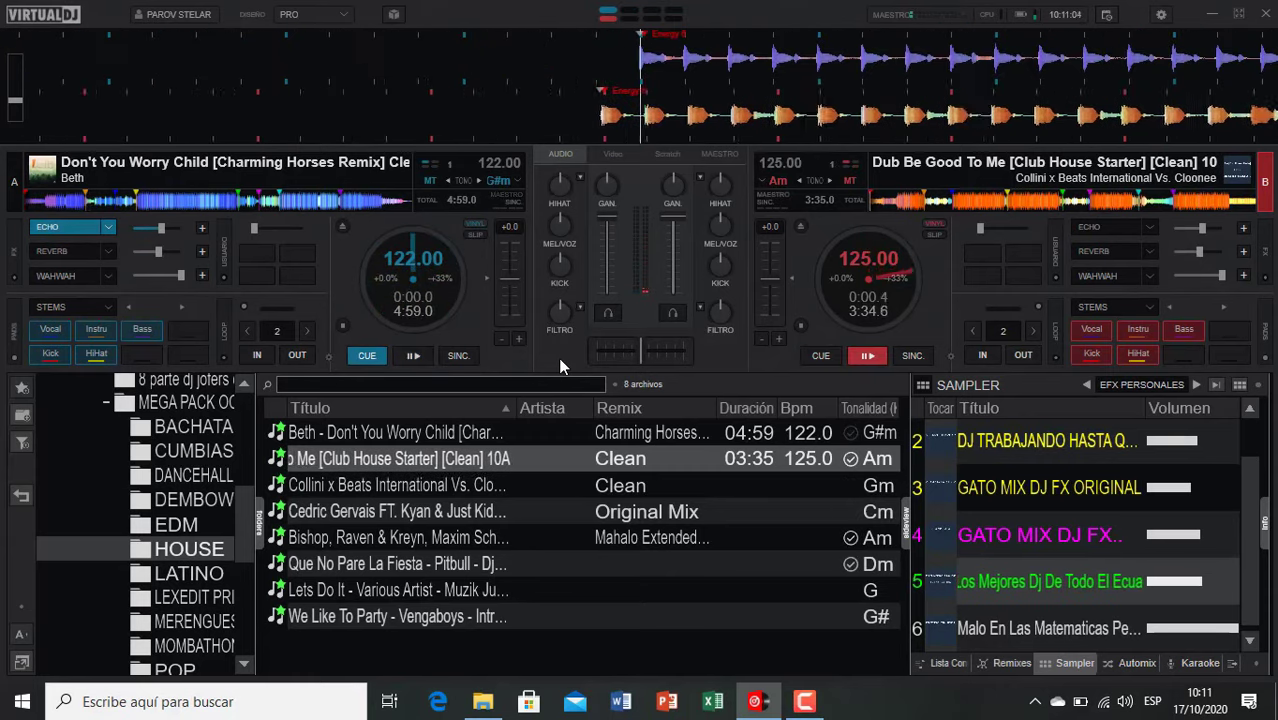
# Step: Load Cedric Gervais' "Good Things [Original Mix]" onto deck A and switch playback to it with Echo on deck B
pyautogui.click(395, 512)
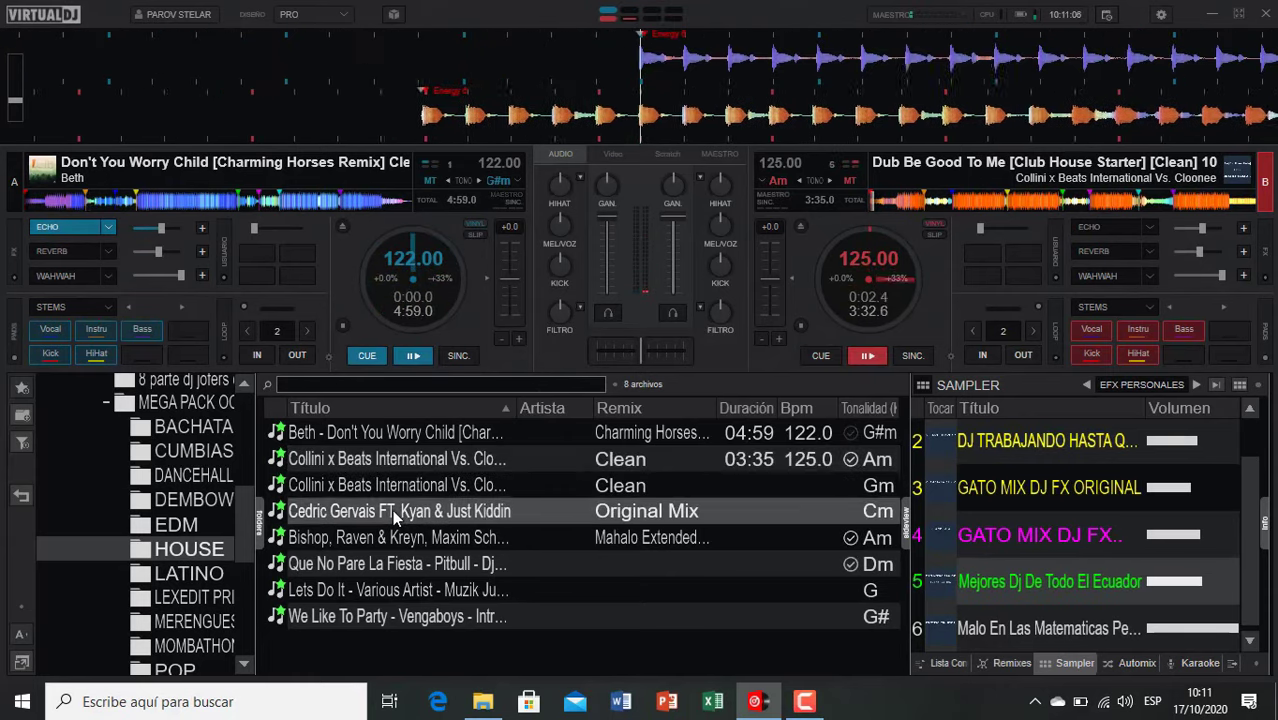
pyautogui.doubleClick(395, 512)
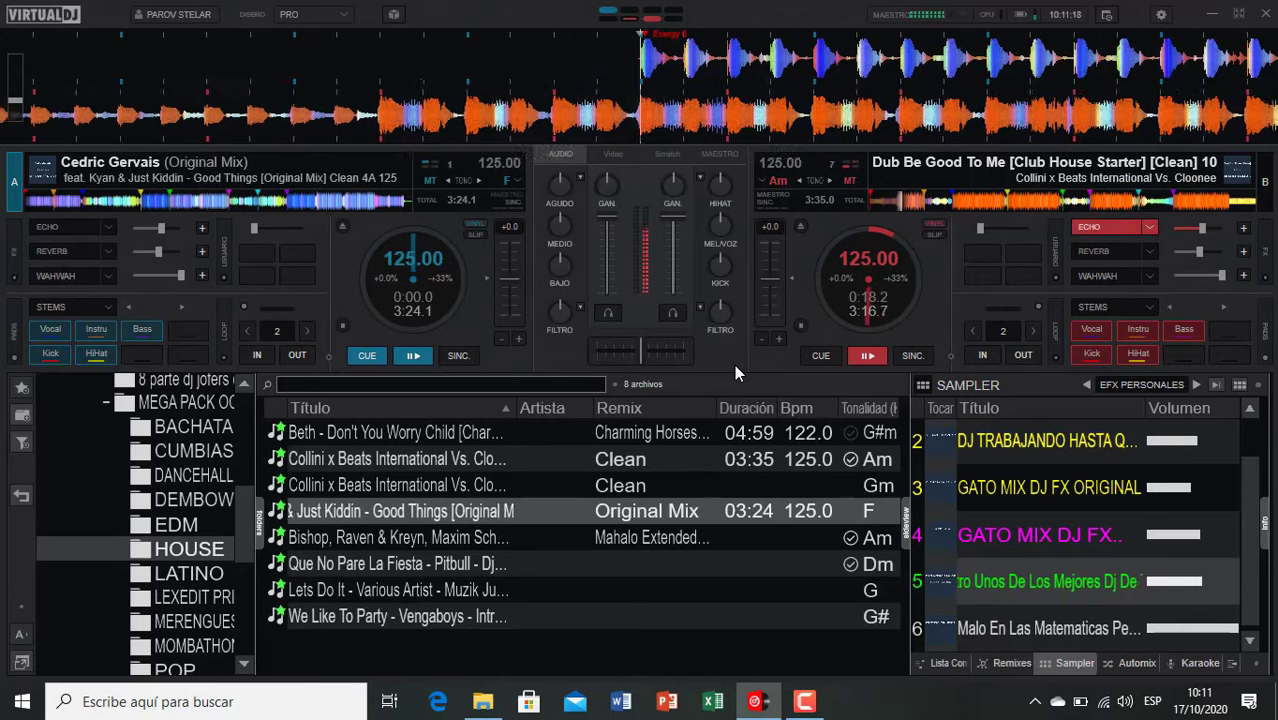
pyautogui.press('space')
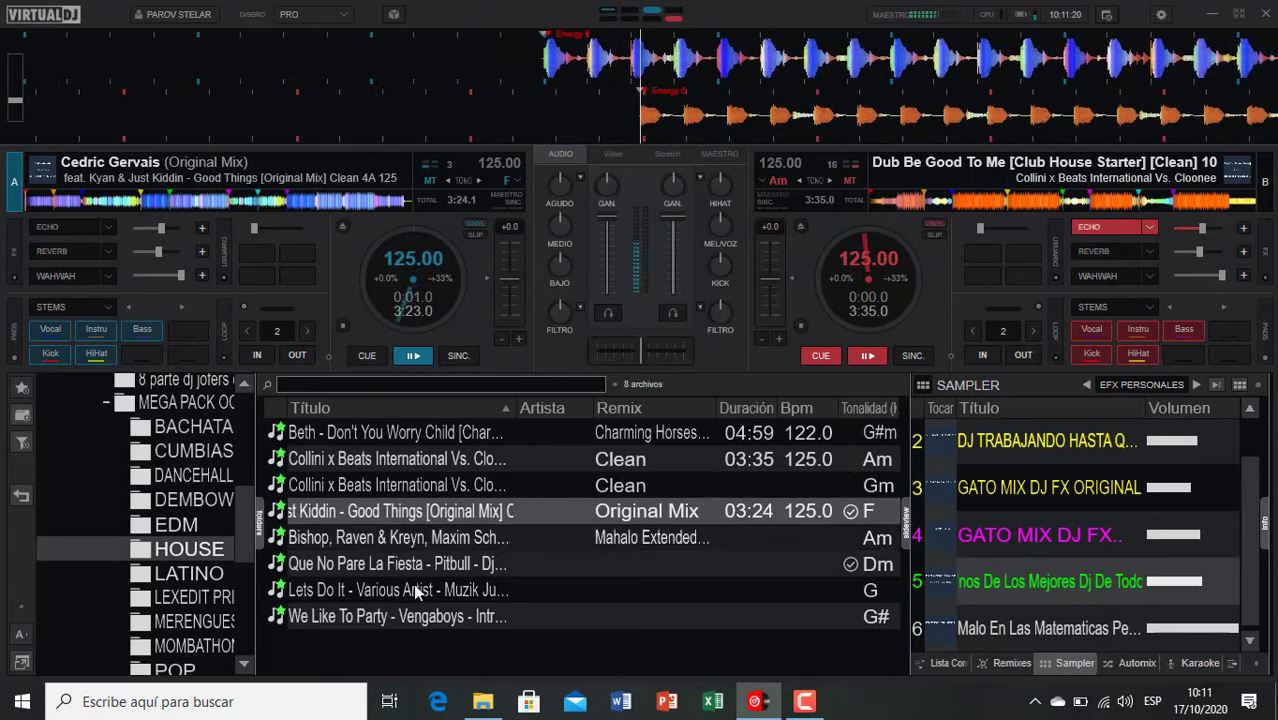
# Step: Load "My Name [Mahalo Extended Mix]" onto deck B and switch playback to it with Echo on deck A
pyautogui.click(440, 547)
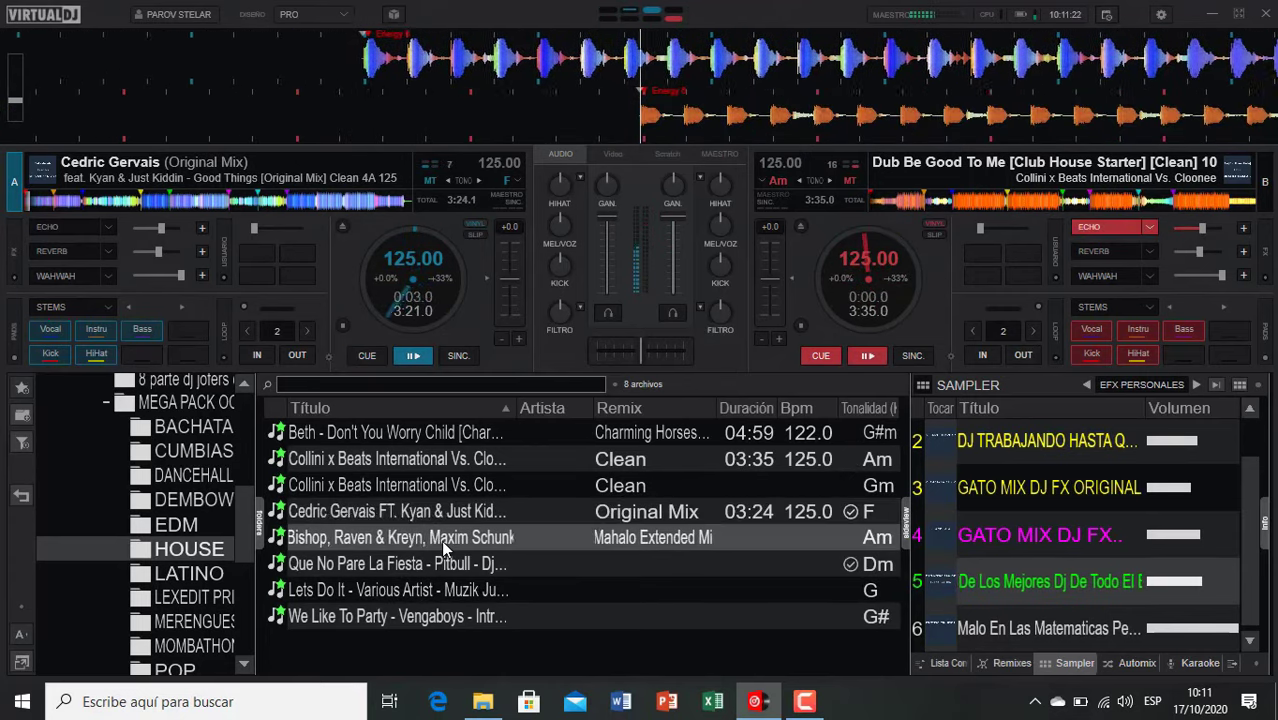
pyautogui.doubleClick(443, 548)
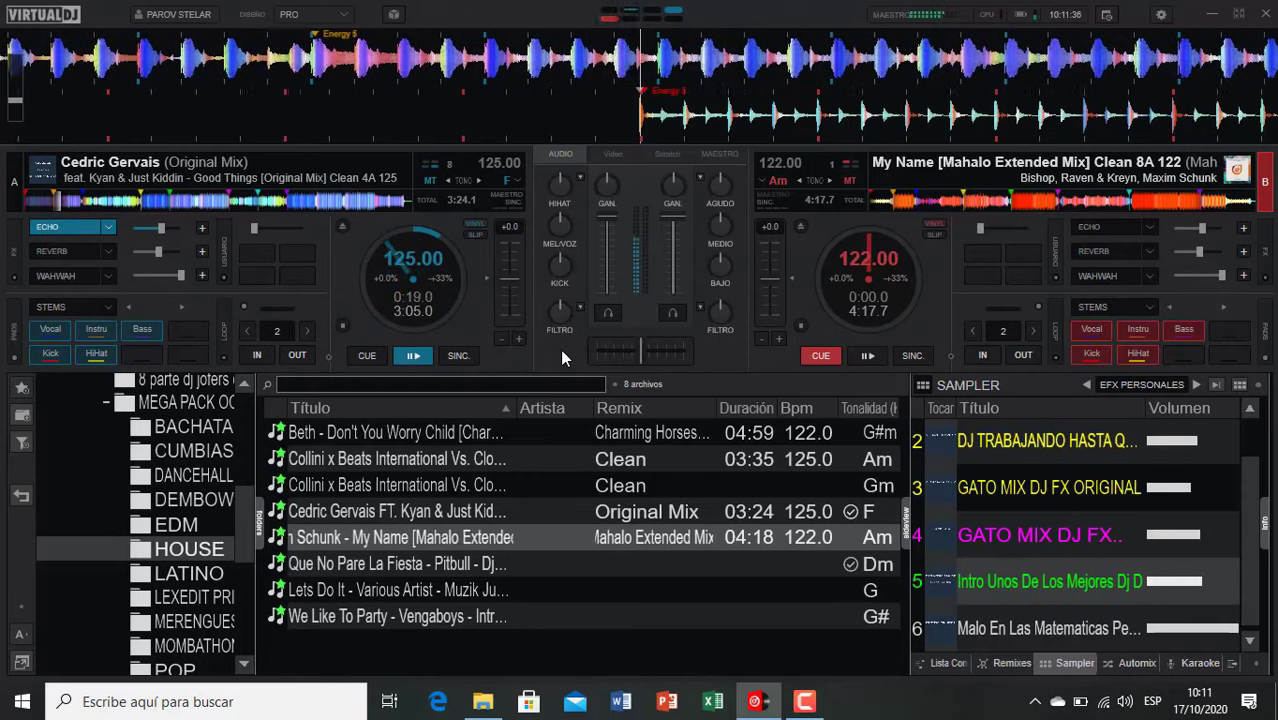
pyautogui.press('space')
pyautogui.press('Home')
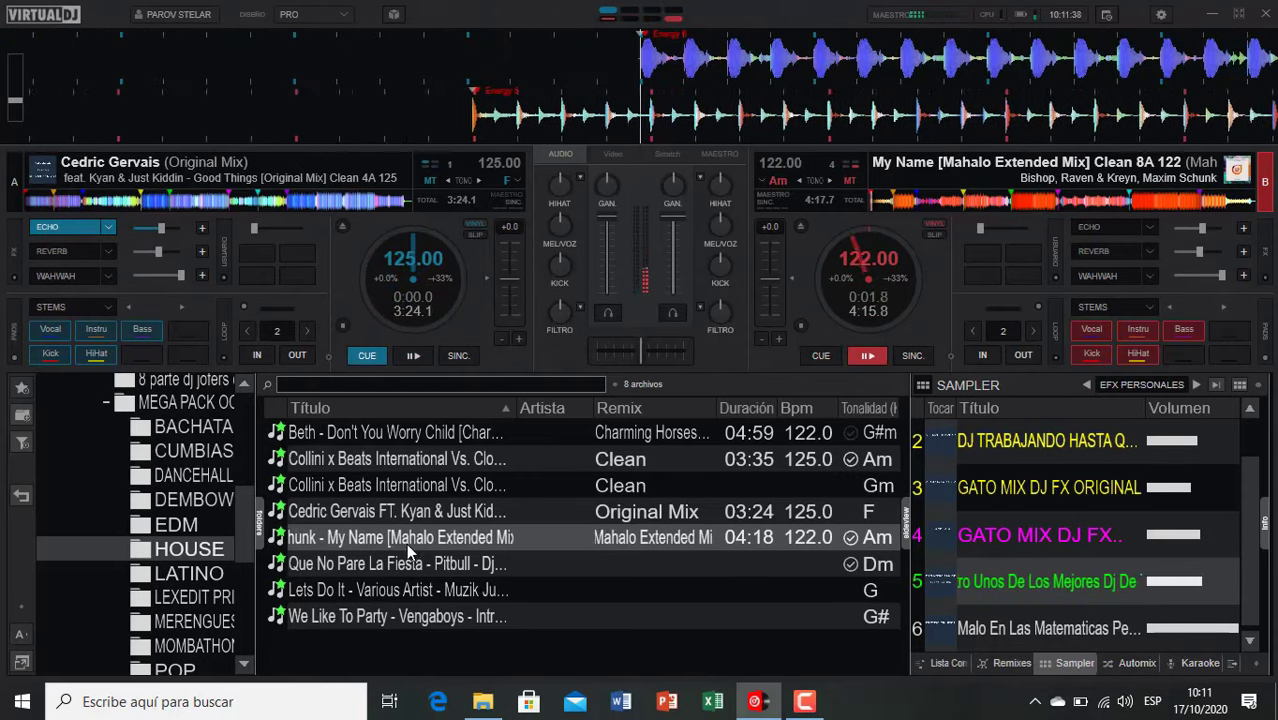
# Step: Load Pitbull's "Que No Pare La Fiesta" Latin House Remix onto deck A and switch playback to it with Echo on deck B
pyautogui.doubleClick(406, 563)
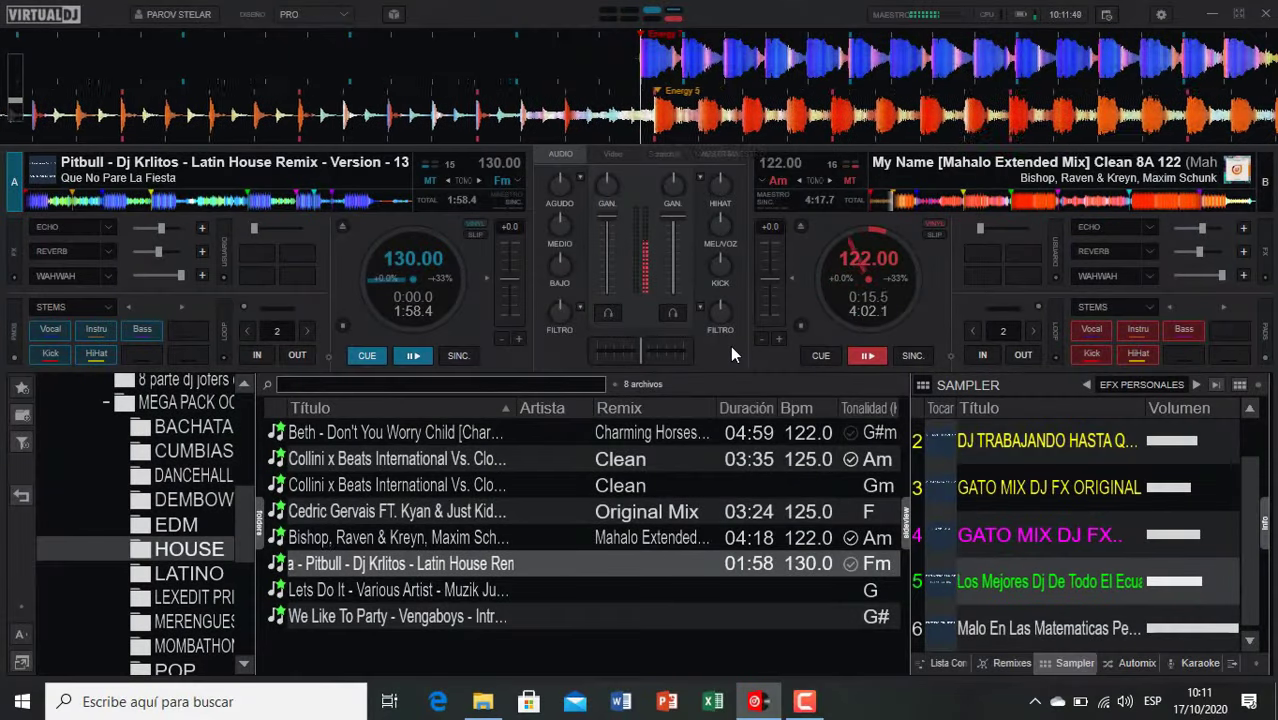
pyautogui.press('e')
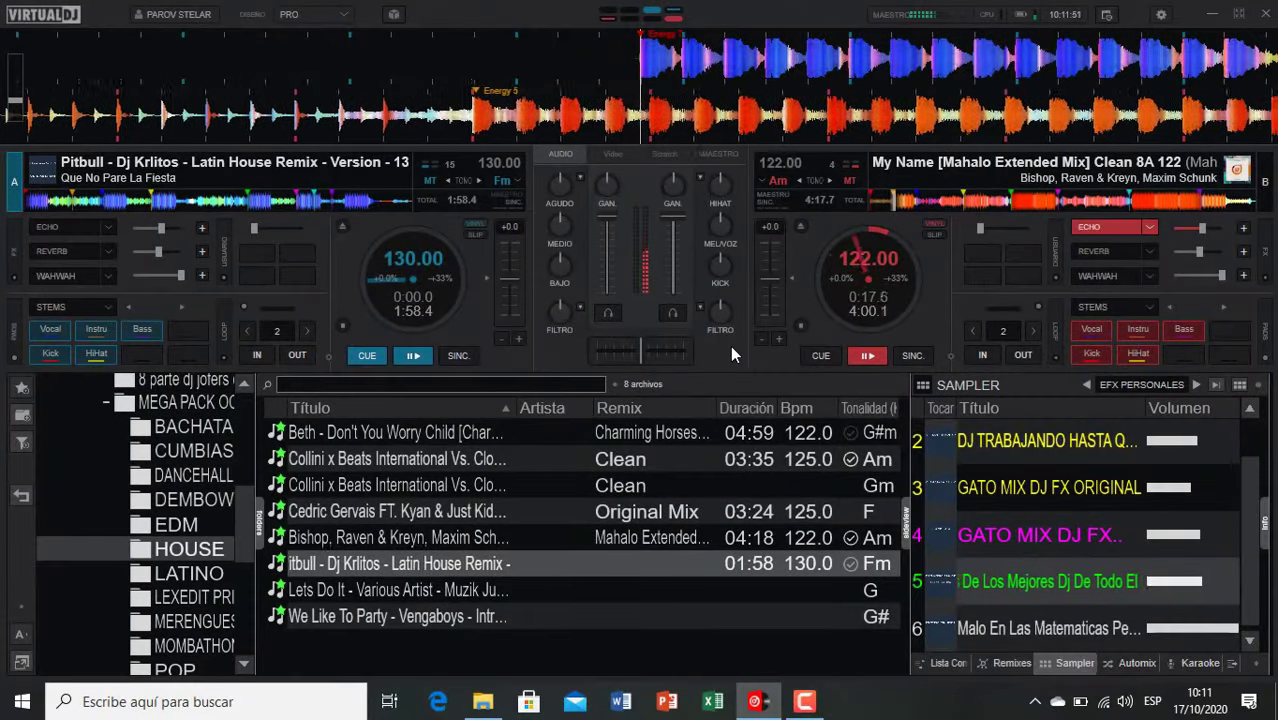
pyautogui.press('space')
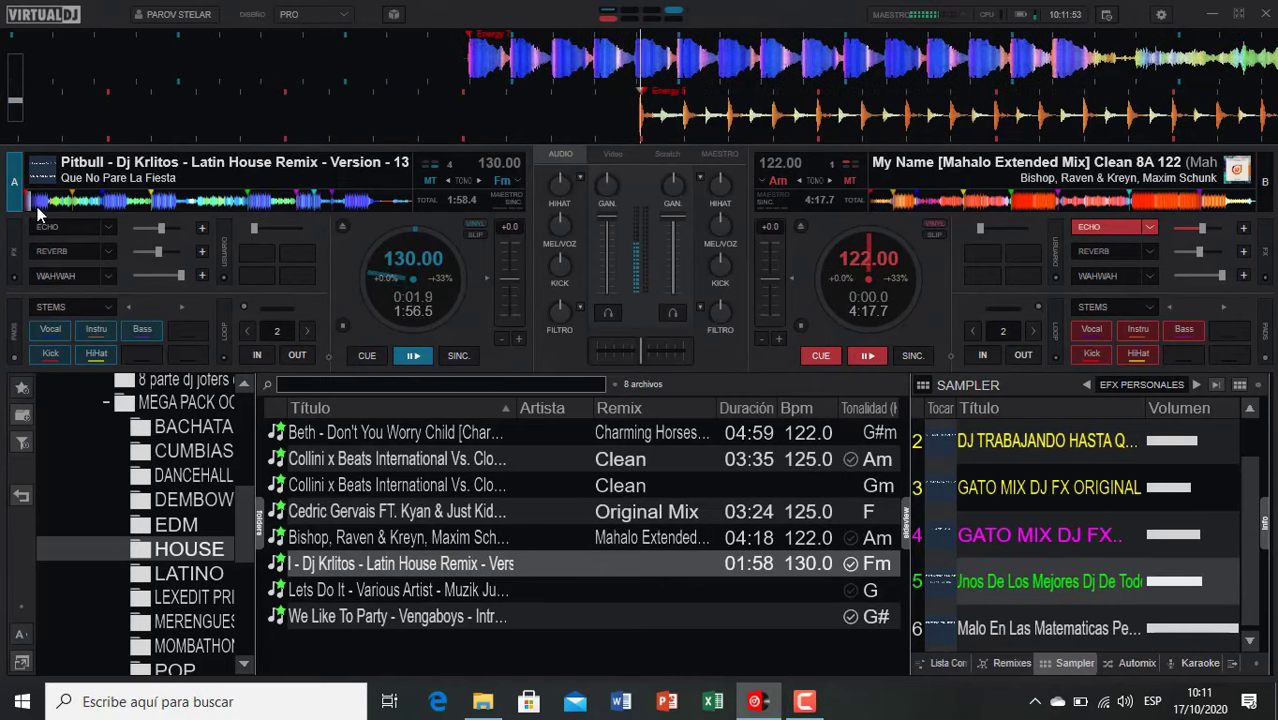
# Step: Load the Muzik Junkies House Acapella Starter of "Lets Do It" onto deck B and switch playback to it with Echo on deck A
pyautogui.doubleClick(411, 592)
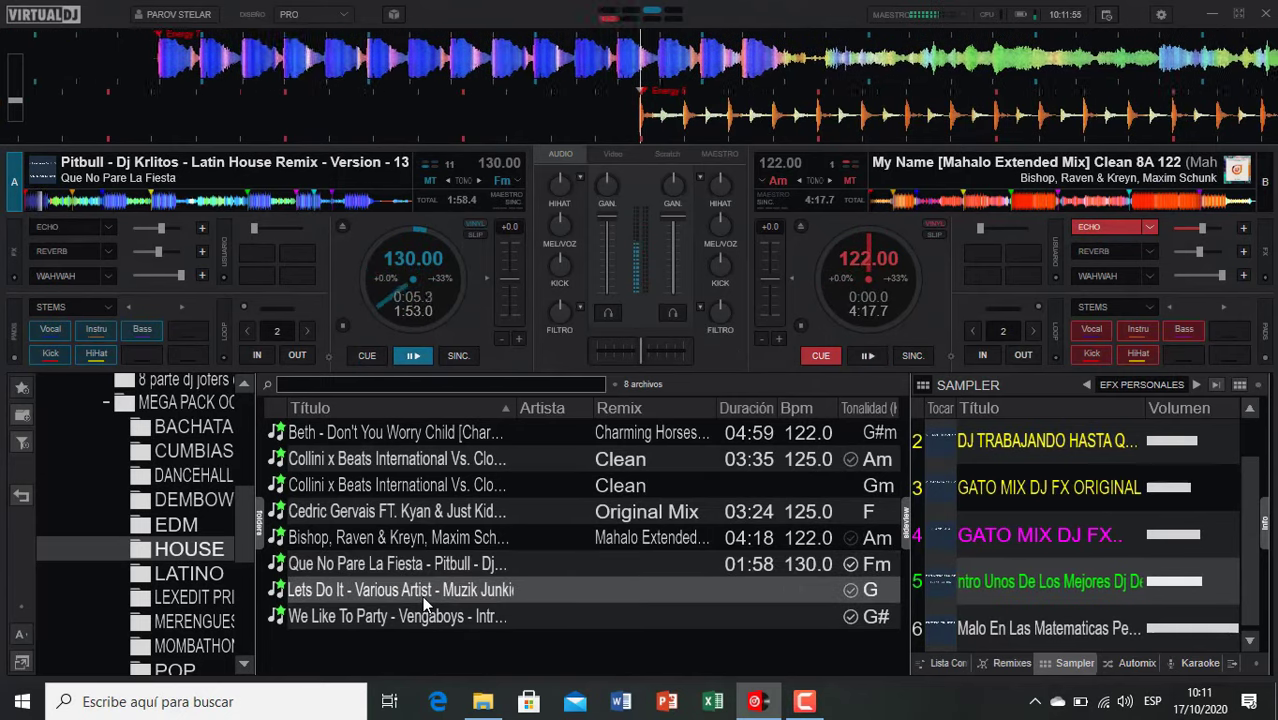
pyautogui.click(676, 313)
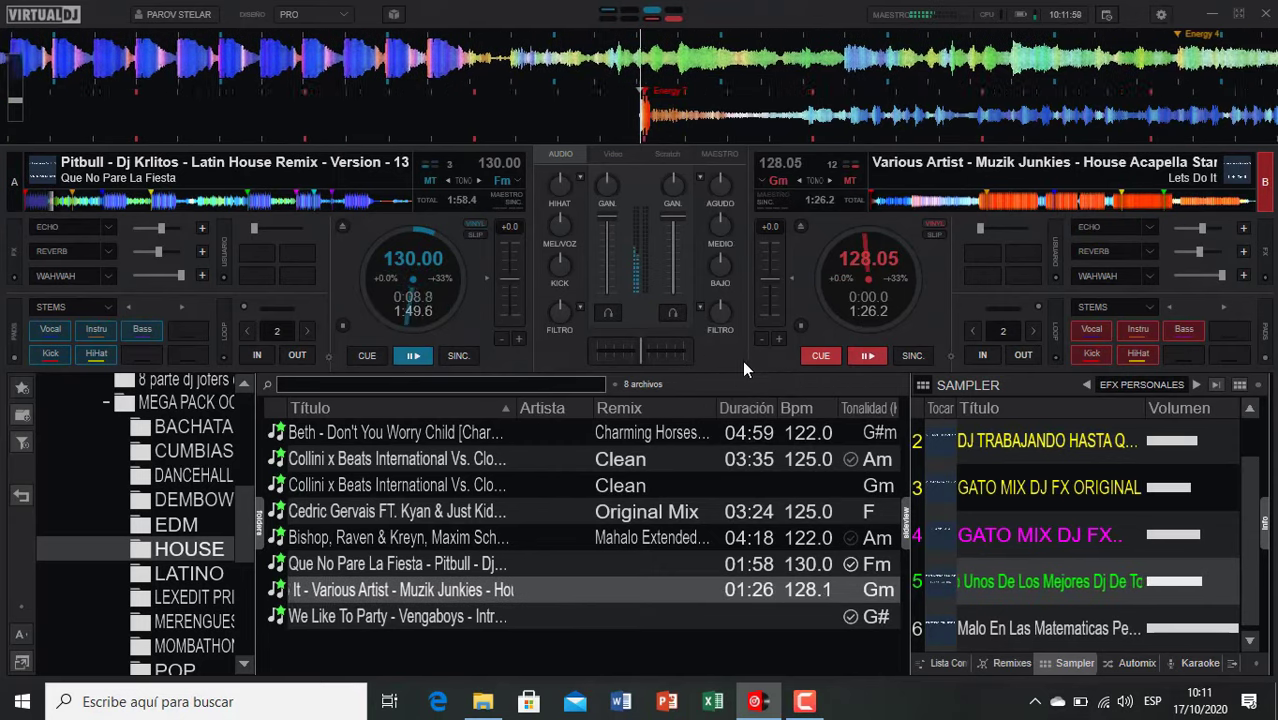
pyautogui.press('e')
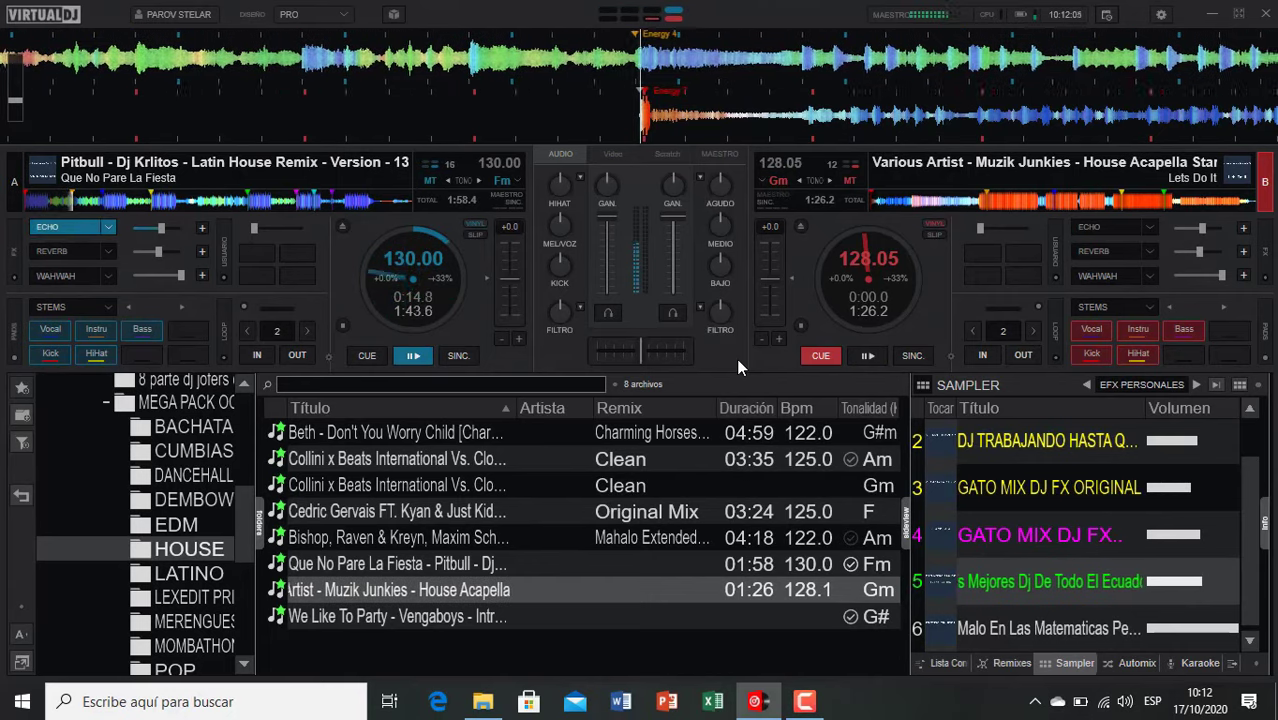
pyautogui.press('space')
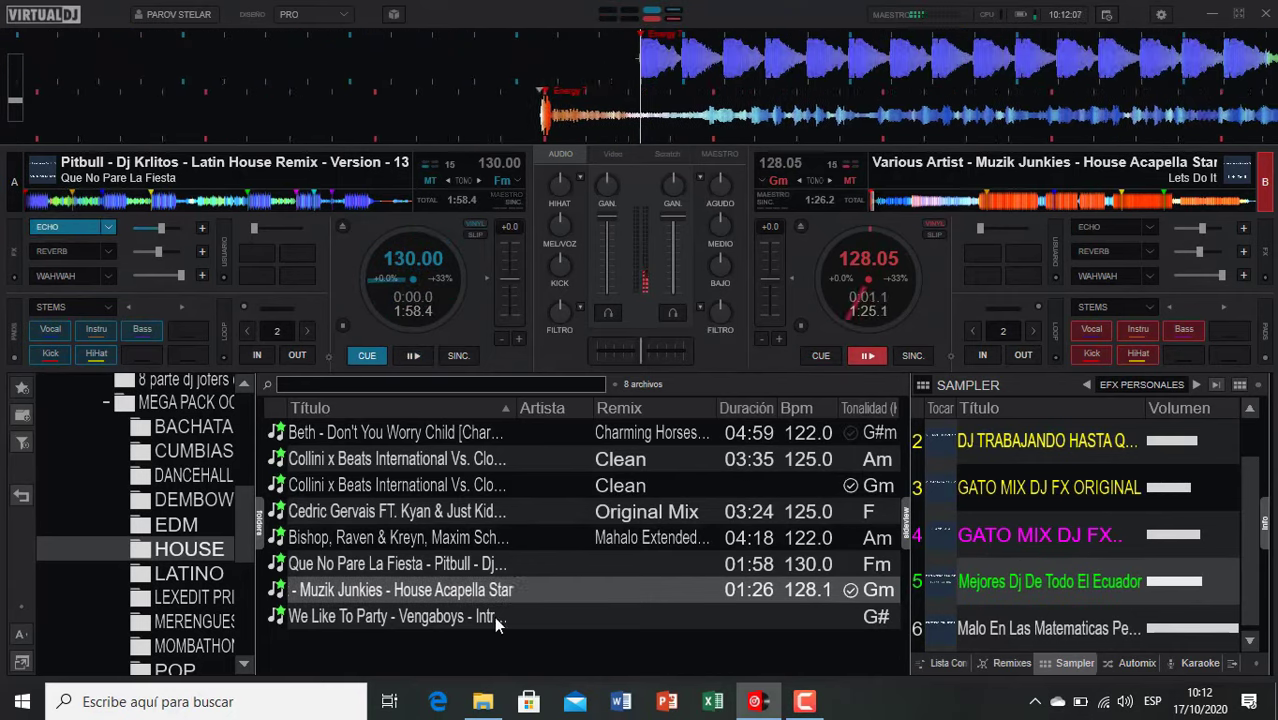
# Step: Load Vengaboys' "We Like To Party" onto deck A and "Dreams" by 2 Brothers On The 4th Floor from the LATINO folder onto deck B
pyautogui.doubleClick(407, 617)
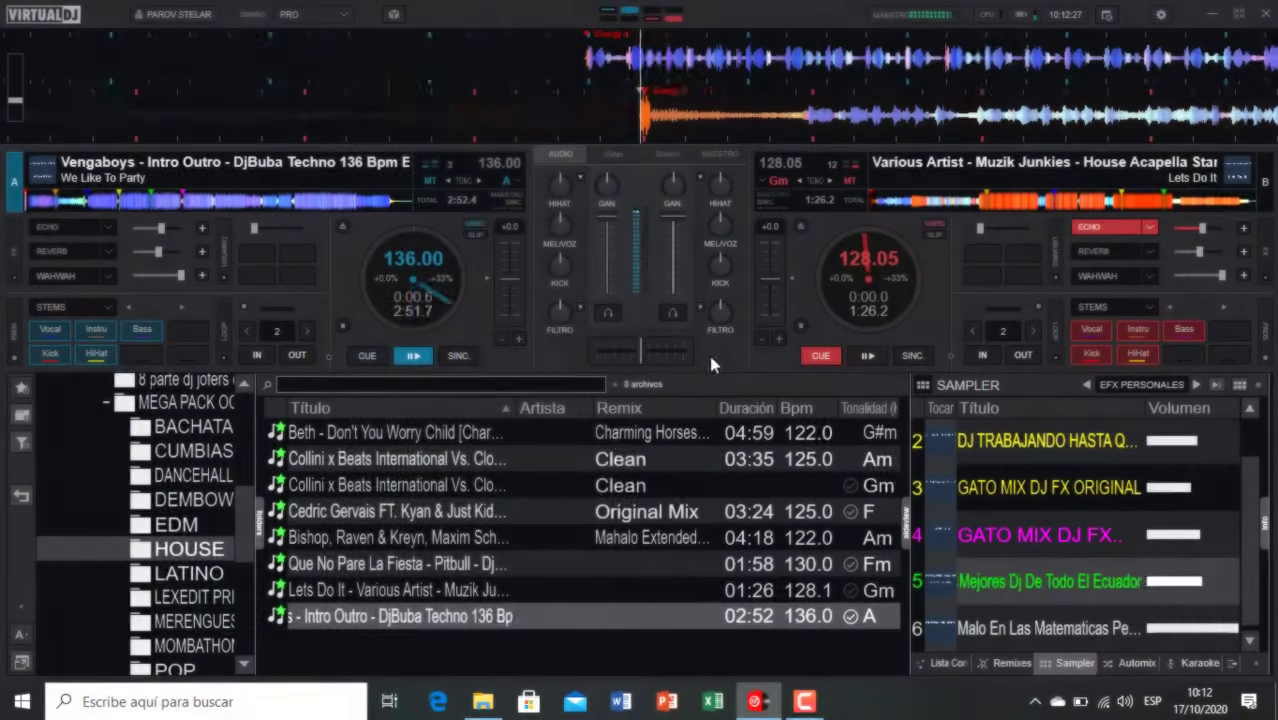
pyautogui.click(205, 572)
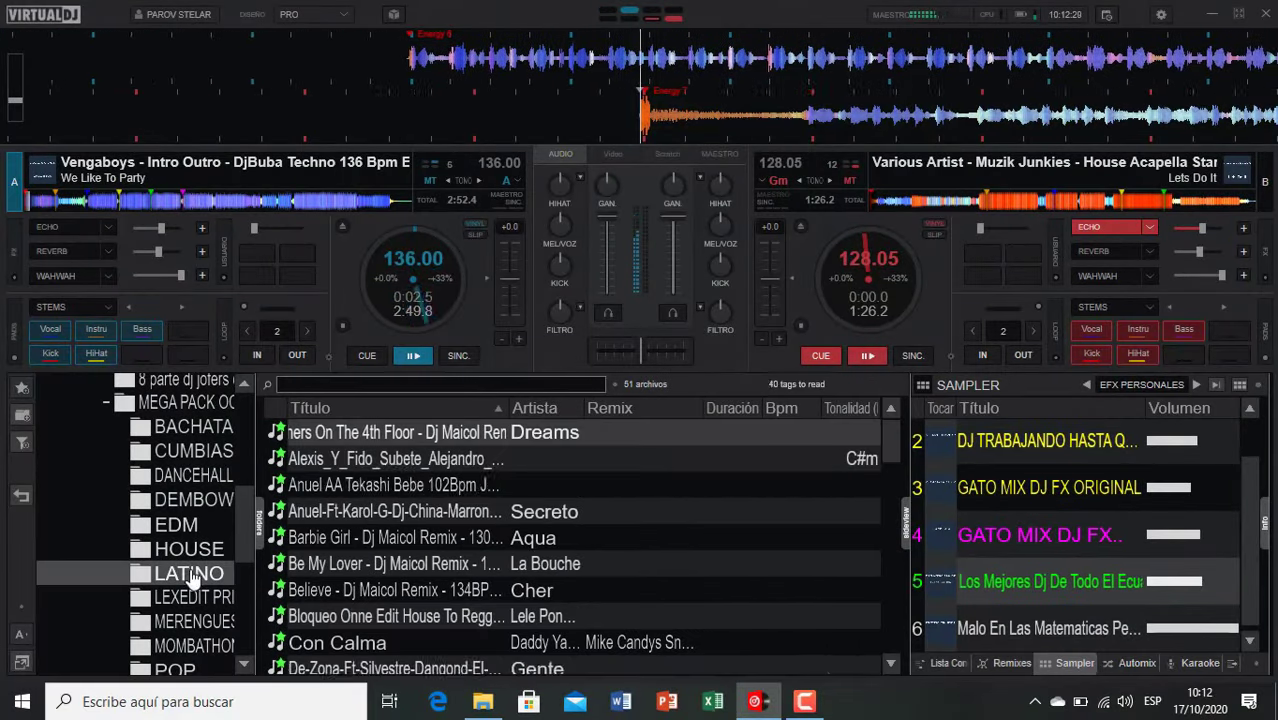
pyautogui.doubleClick(386, 428)
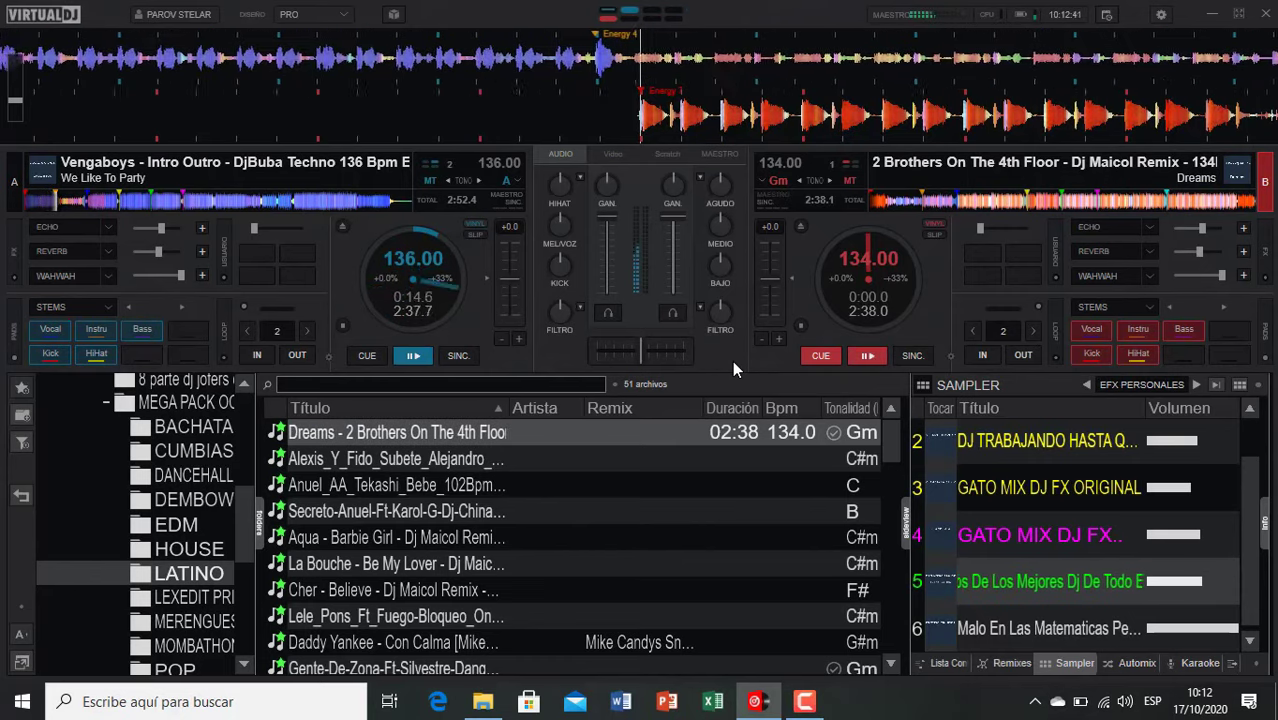
# Step: Switch playback to "Dreams" on deck B, with Echo on deck A's outgoing Vengaboys track
pyautogui.press('e')
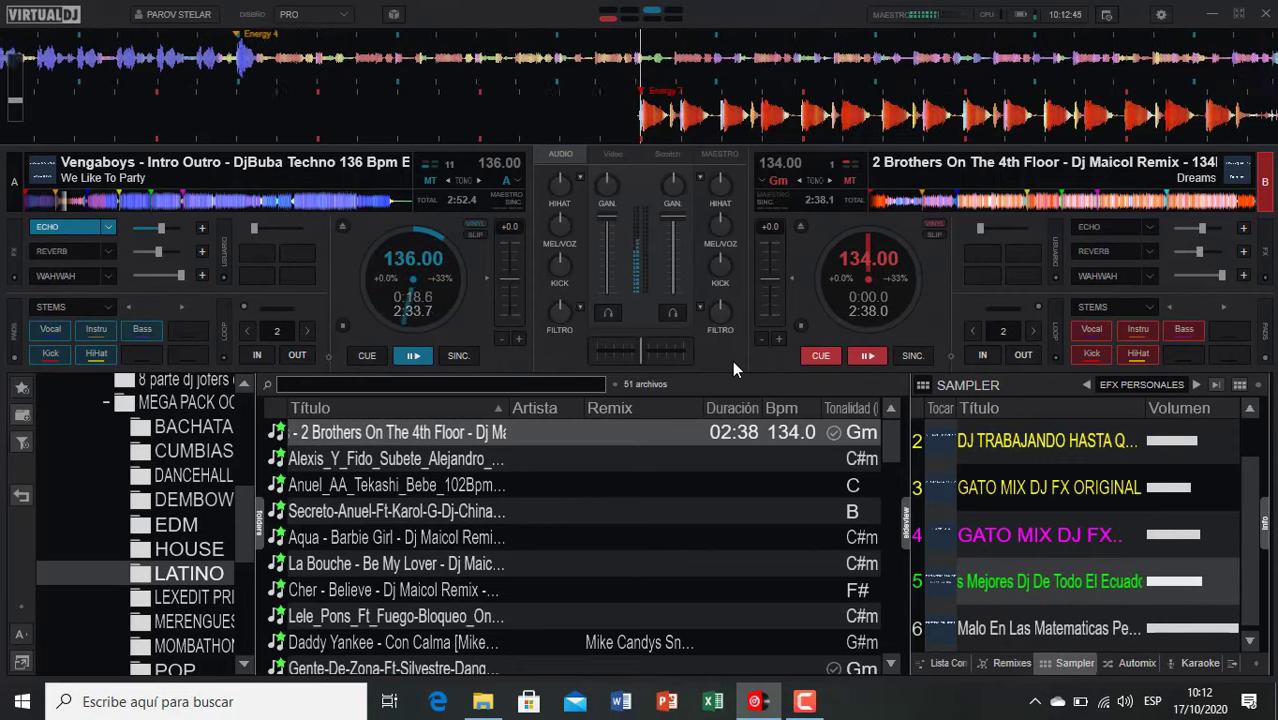
pyautogui.press('space')
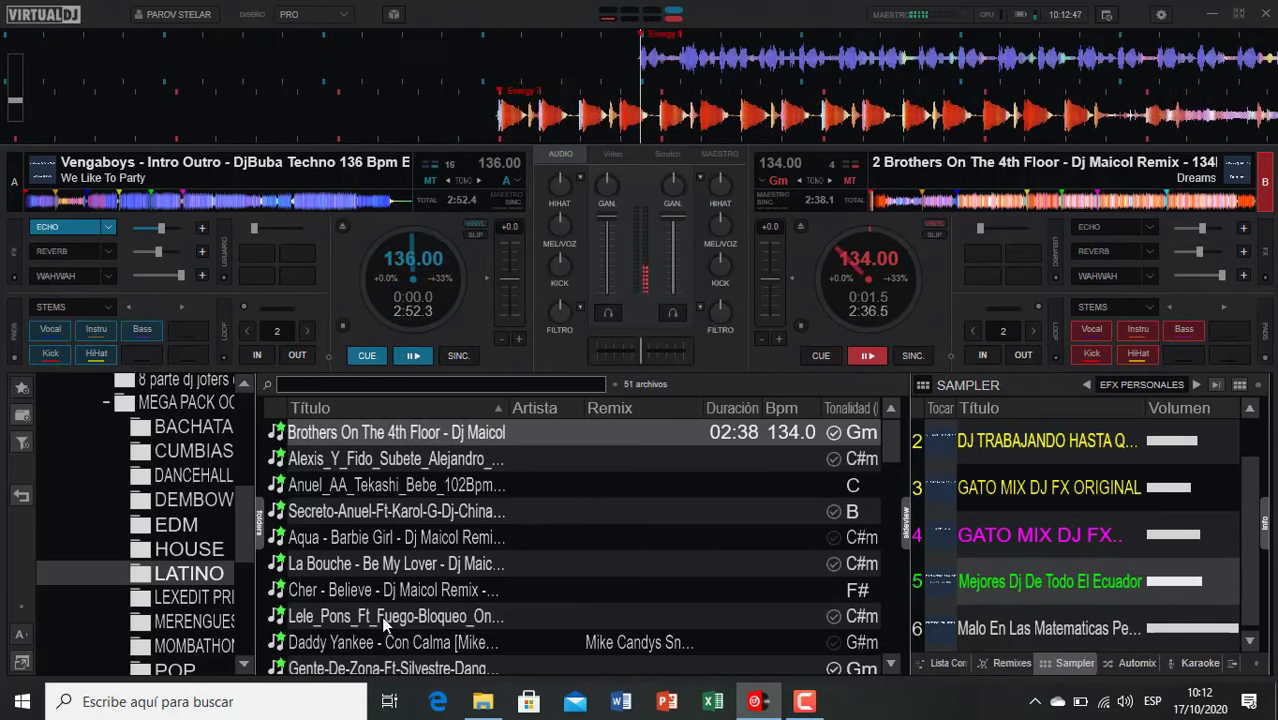
# Step: Load "Secreto" by Anuel ft. Karol G onto deck A and switch playback to it with Echo on deck B
pyautogui.doubleClick(383, 511)
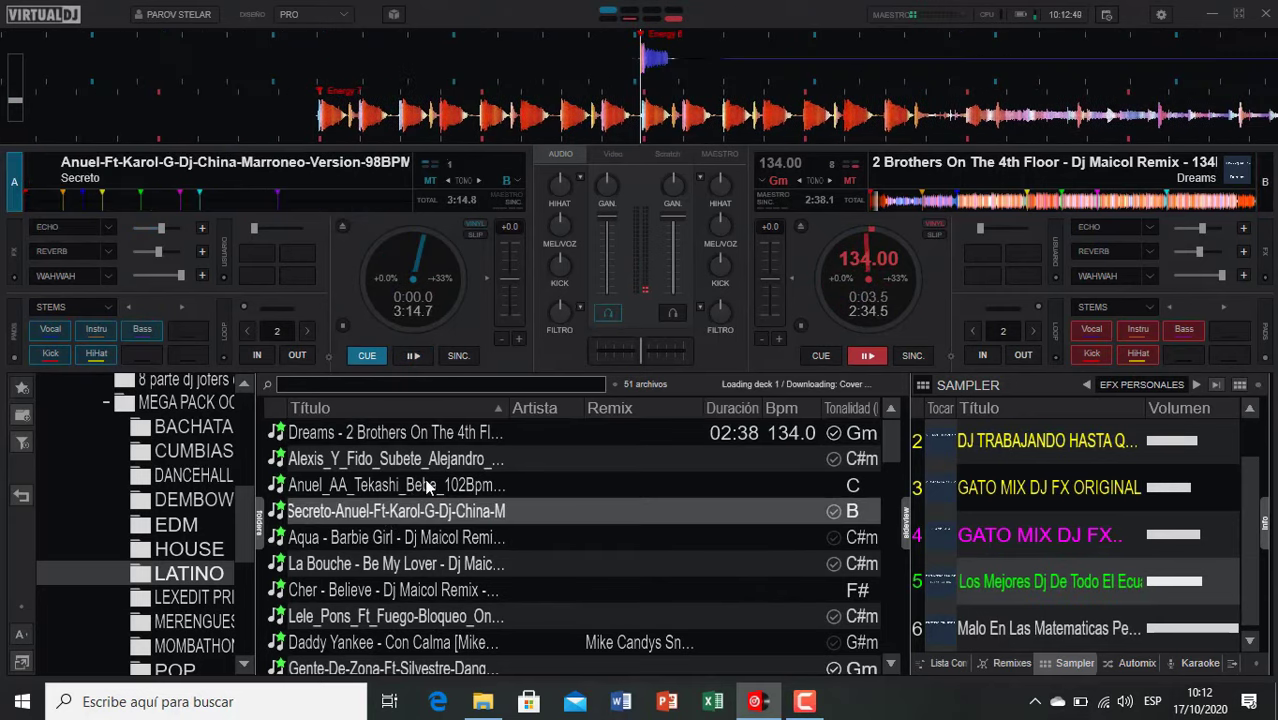
pyautogui.scroll(-2, 478, 575)
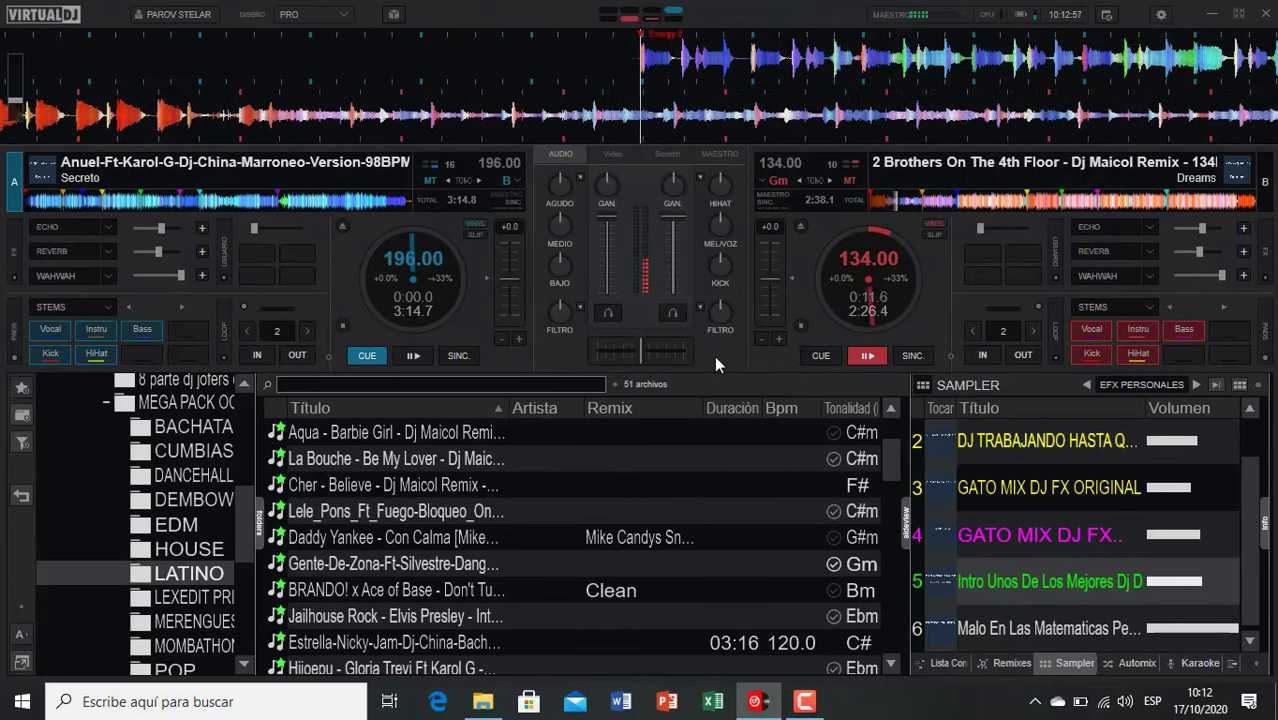
pyautogui.press('e')
pyautogui.press('space')
pyautogui.hotkey('shift', 'space')
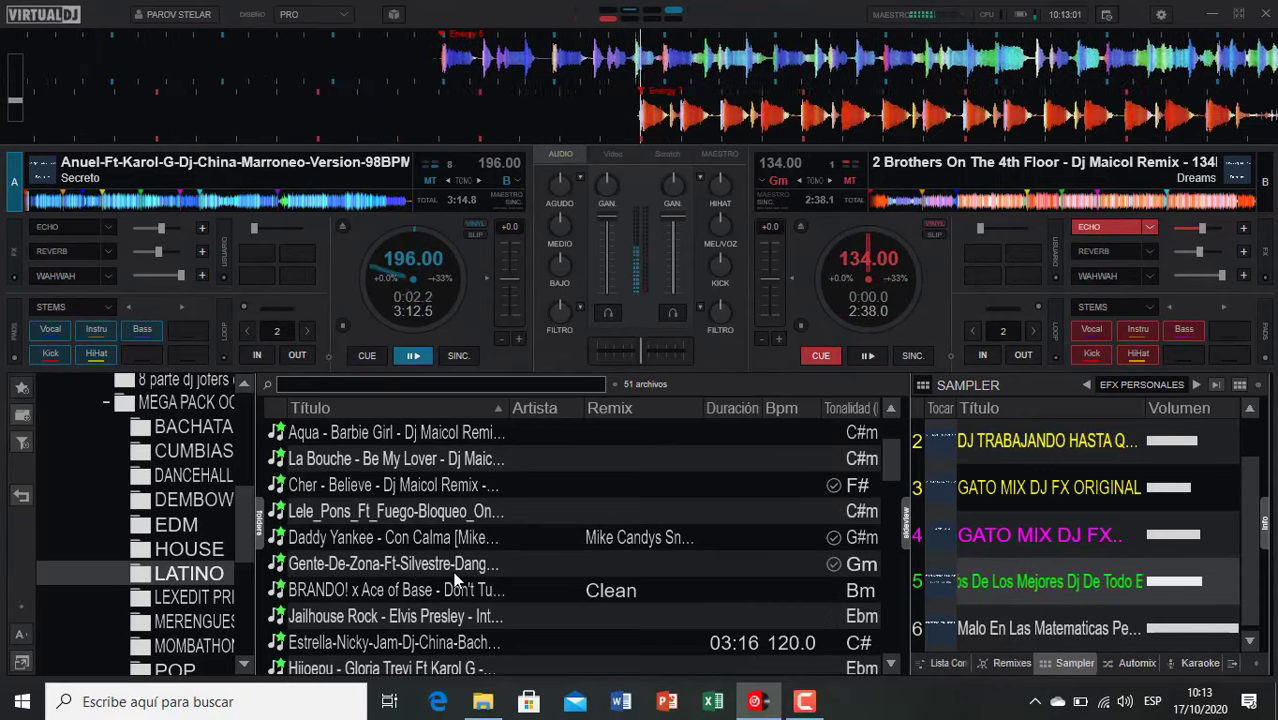
# Step: Load "Don't Turn Around [808 Redrum] [8 Bar Edit]" onto deck B and switch playback to it with Echo on deck A
pyautogui.doubleClick(350, 590)
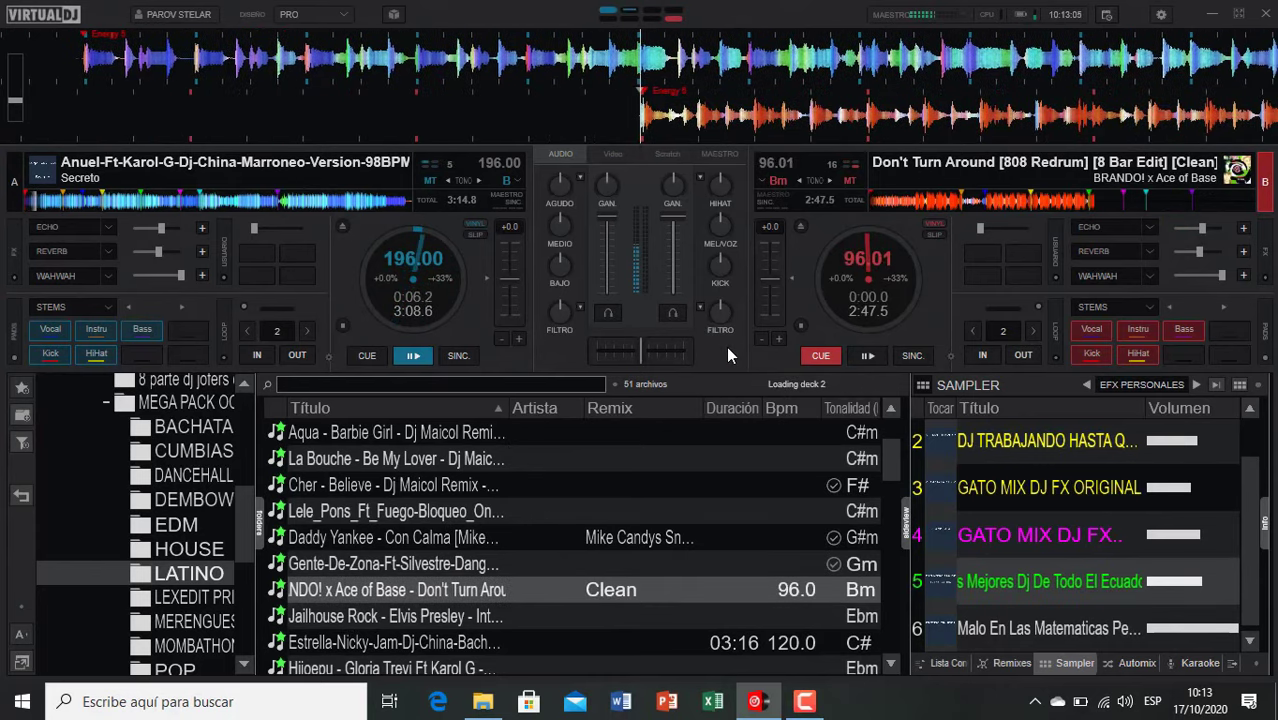
pyautogui.press('e')
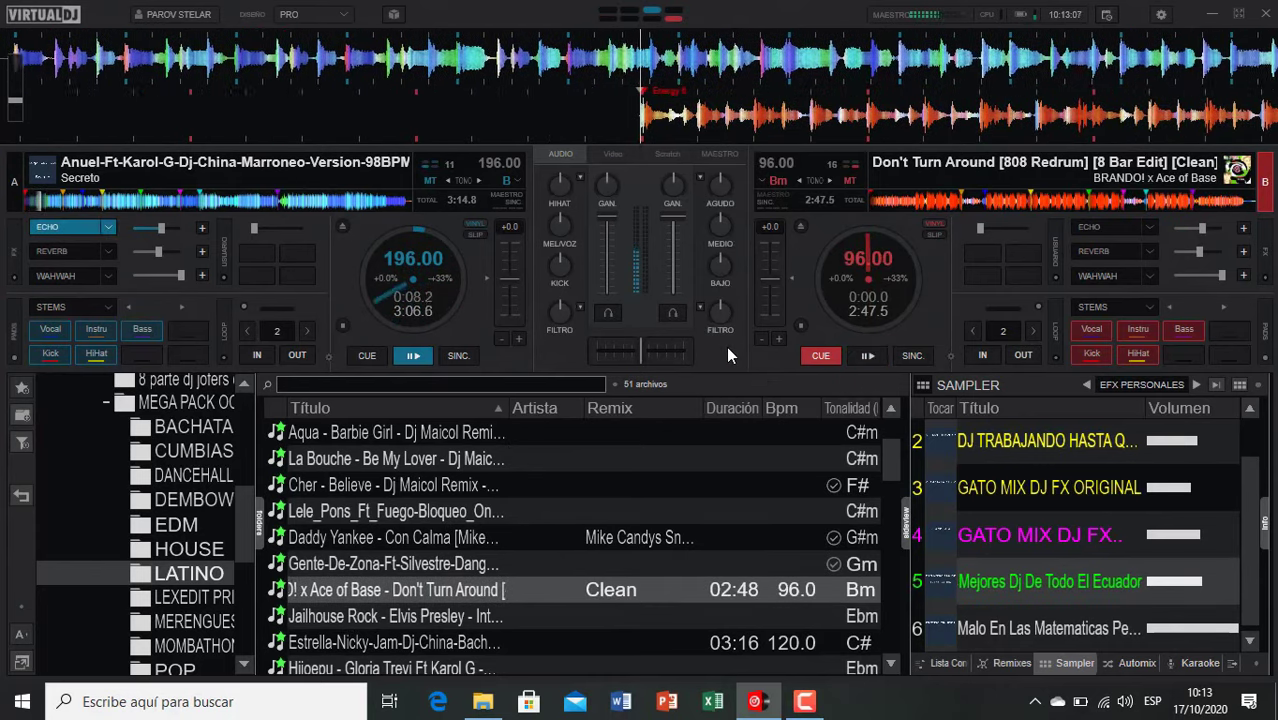
pyautogui.press('space')
pyautogui.press('space')
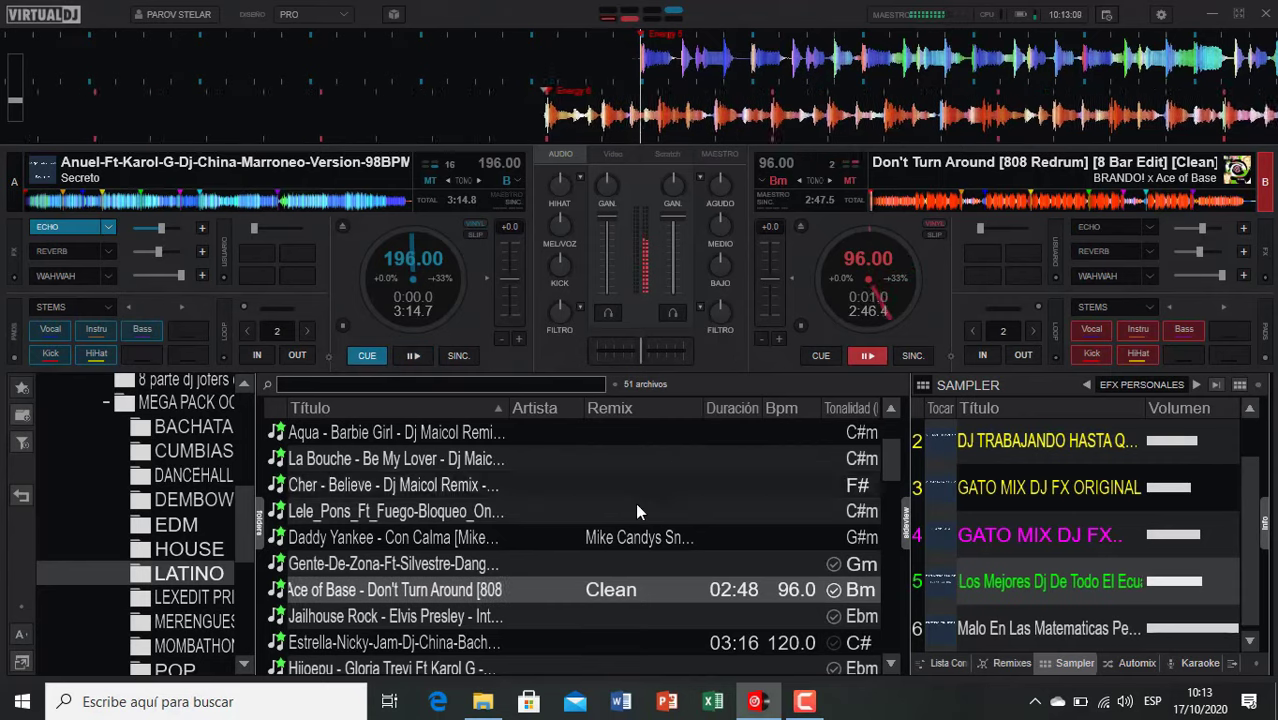
# Step: Load Elvis Presley's "Jailhouse Rock" Intro Outro onto deck A and switch playback to it with Echo on deck B
pyautogui.doubleClick(414, 617)
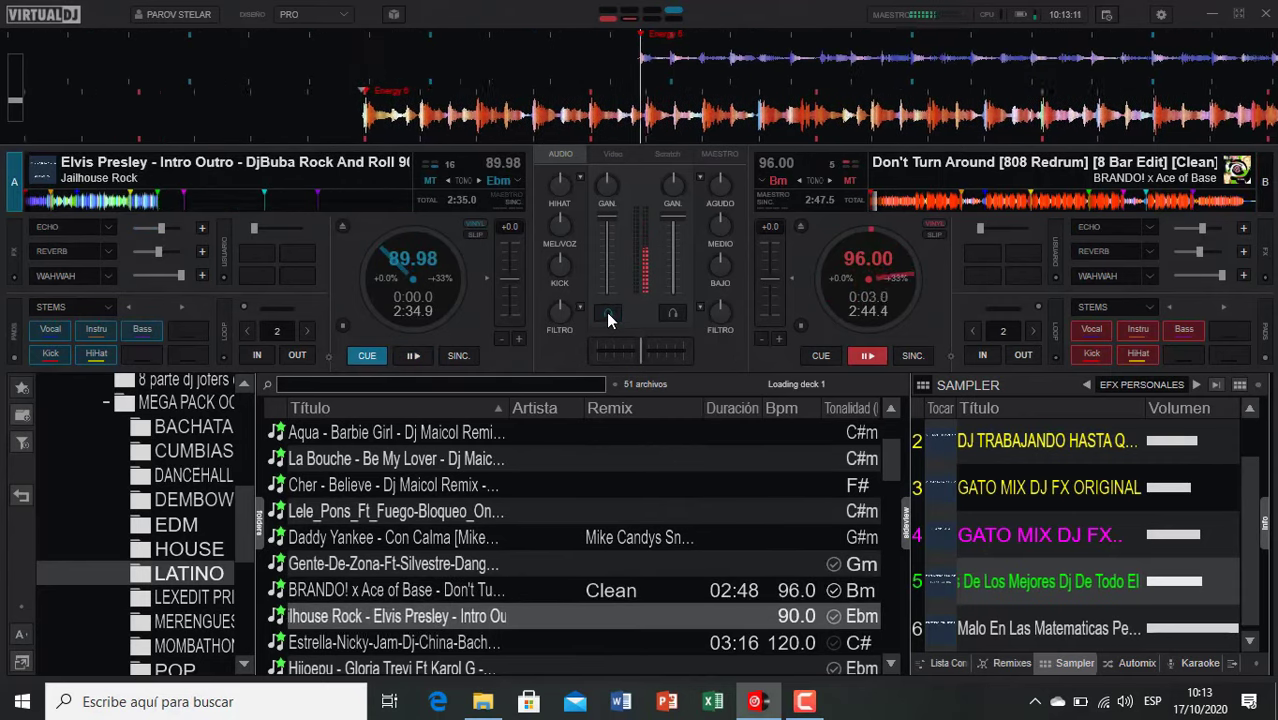
pyautogui.press('e')
pyautogui.press('space')
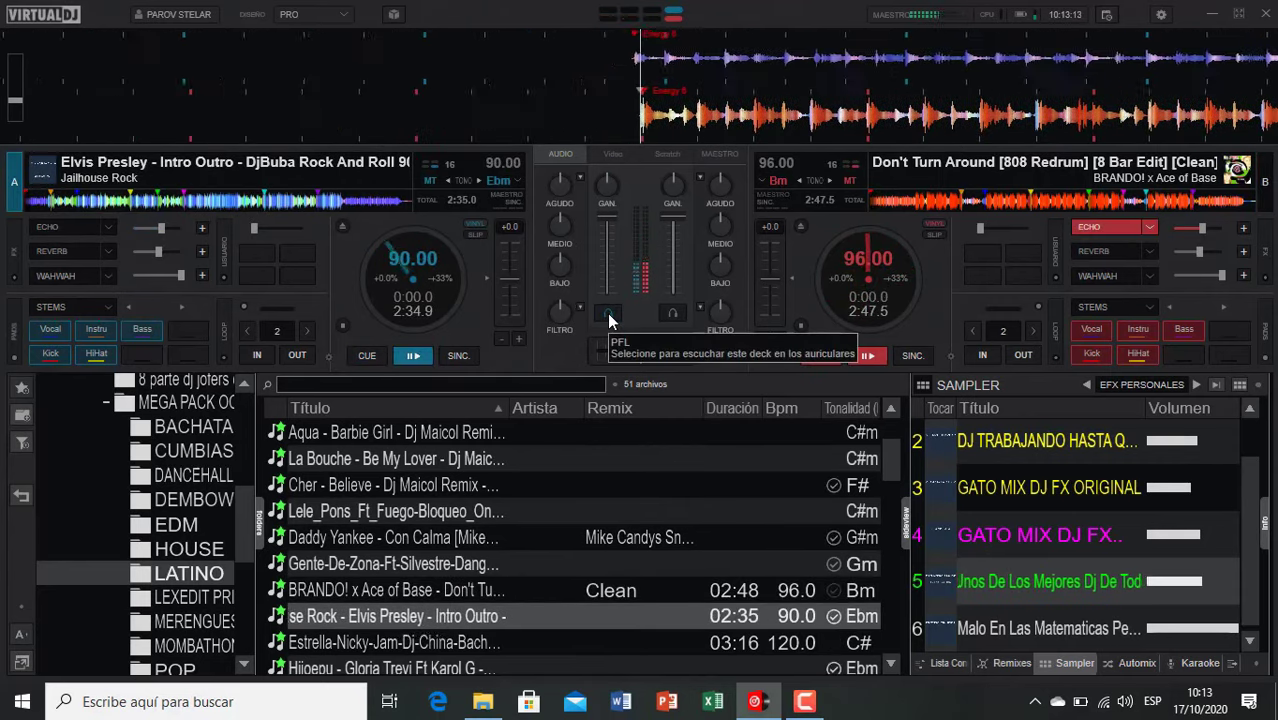
# Step: Load the first "Hijoepu" version by Gloria Trevi ft. Karol G onto deck B and switch playback to it with Echo on deck A
pyautogui.scroll(-4, 529, 531)
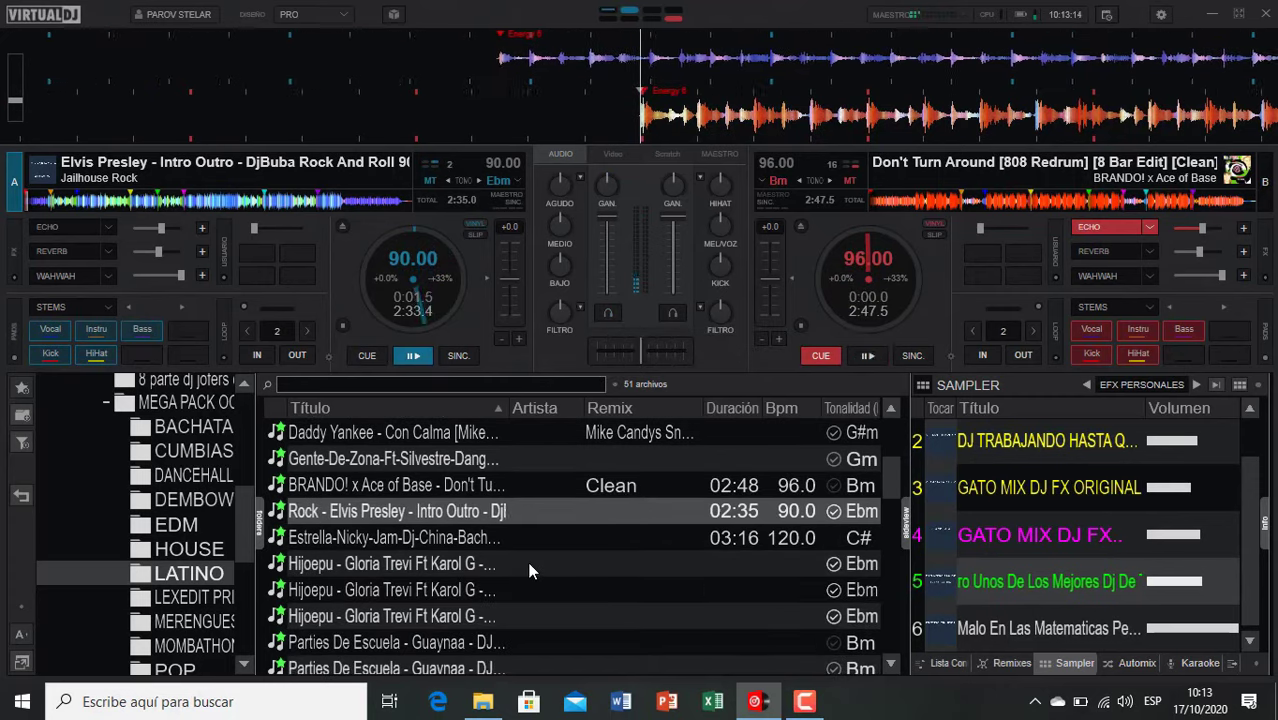
pyautogui.doubleClick(426, 545)
pyautogui.doubleClick(402, 563)
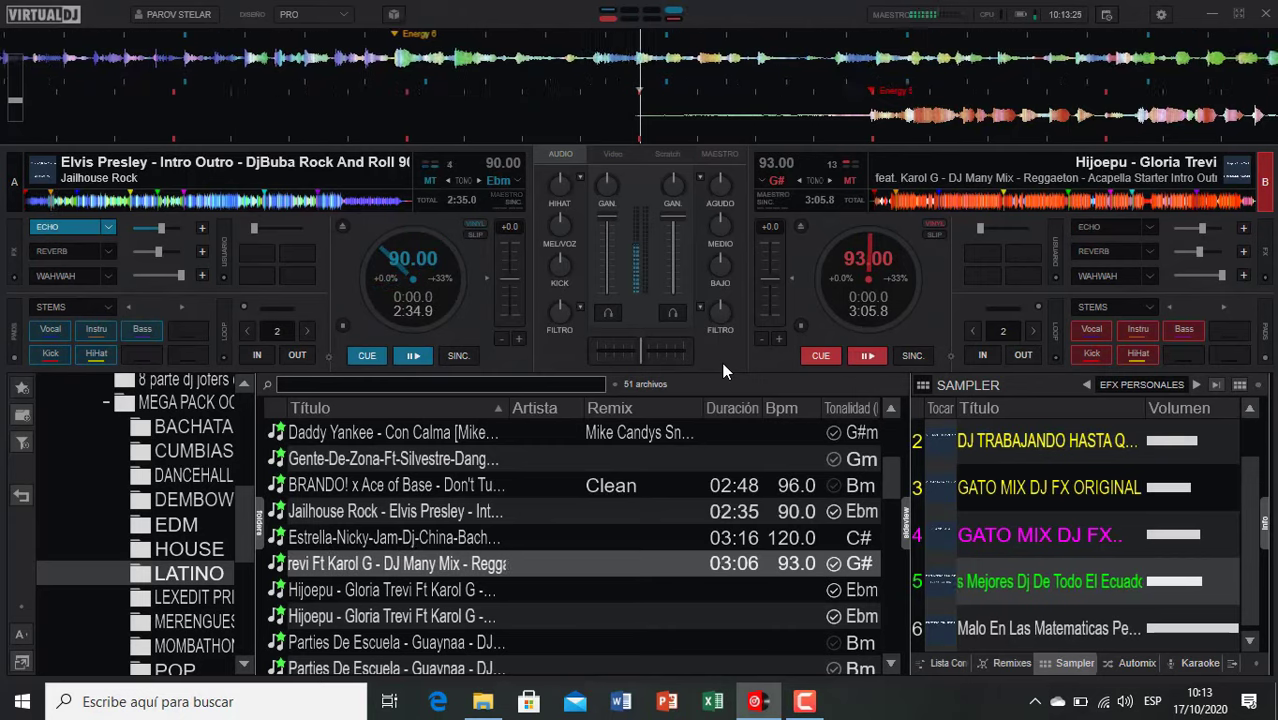
pyautogui.press('space')
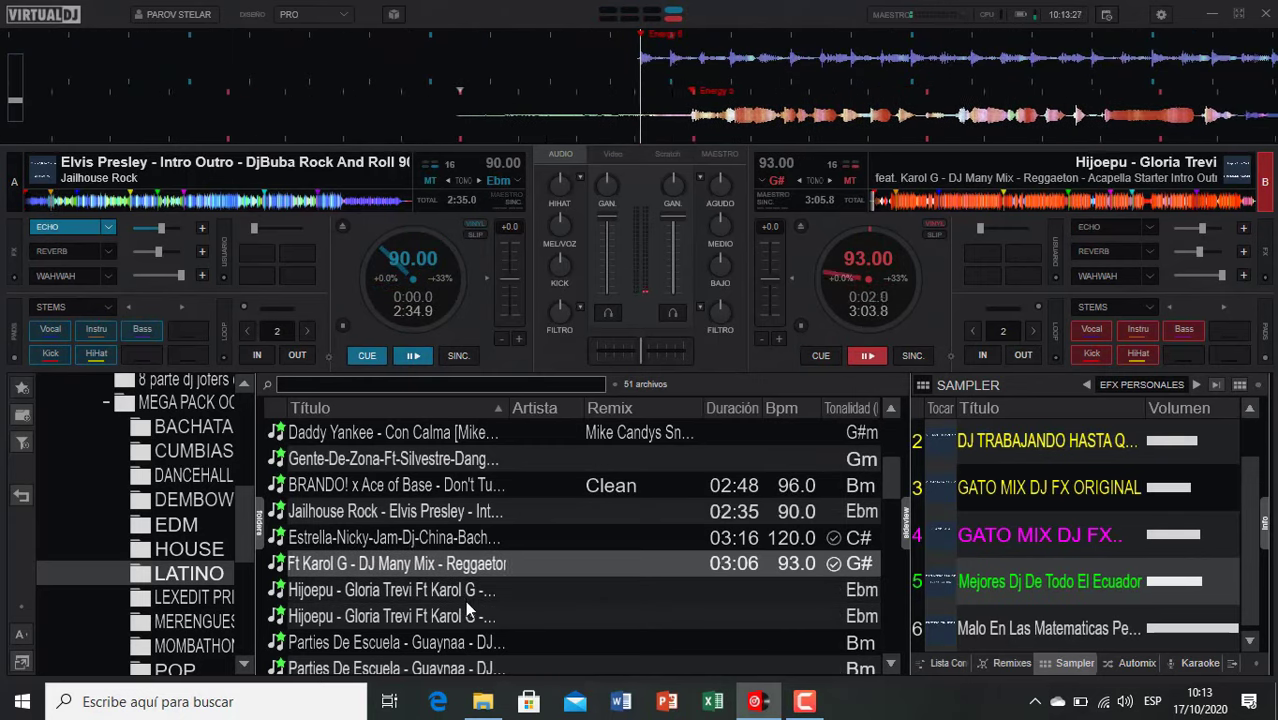
# Step: Load the first "Parties De Escuela" version by Guaynaa onto deck A and switch playback to it with Echo on deck B
pyautogui.doubleClick(460, 642)
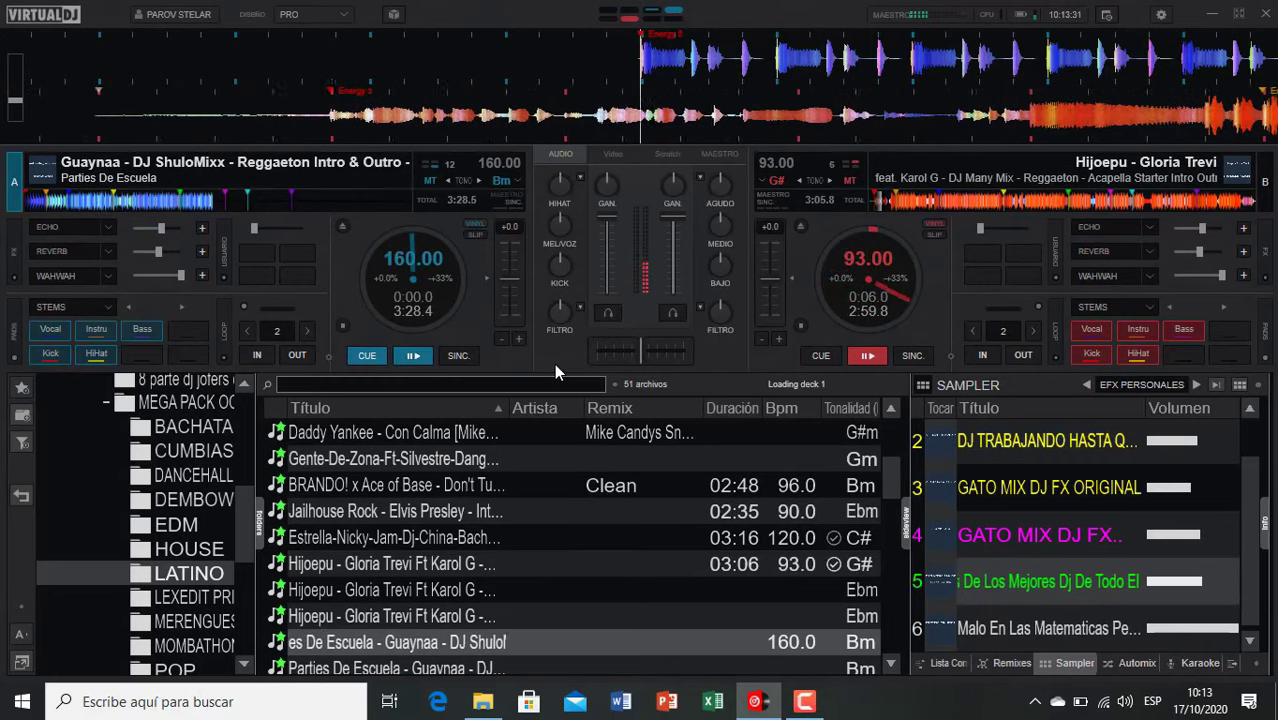
pyautogui.press('e')
pyautogui.press('space')
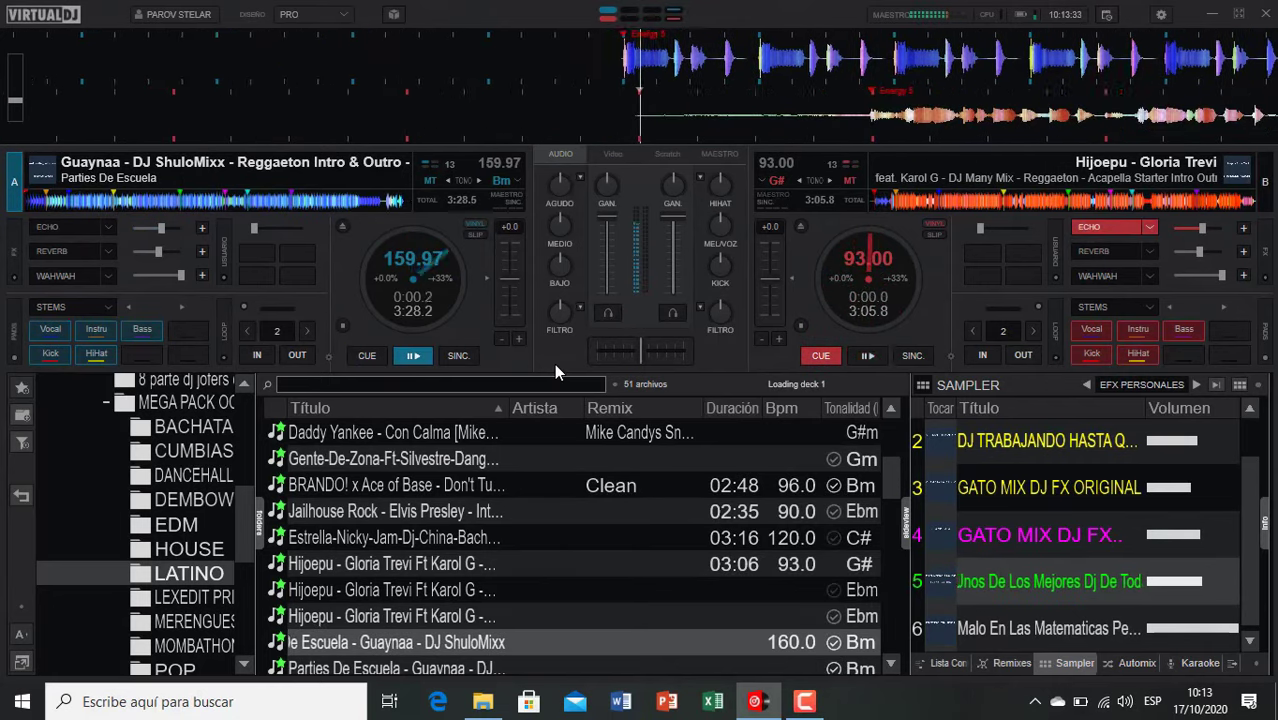
# Step: Load the third "Parties De Escuela" version onto deck B and skip ahead in deck A's track
pyautogui.scroll(-2, 407, 600)
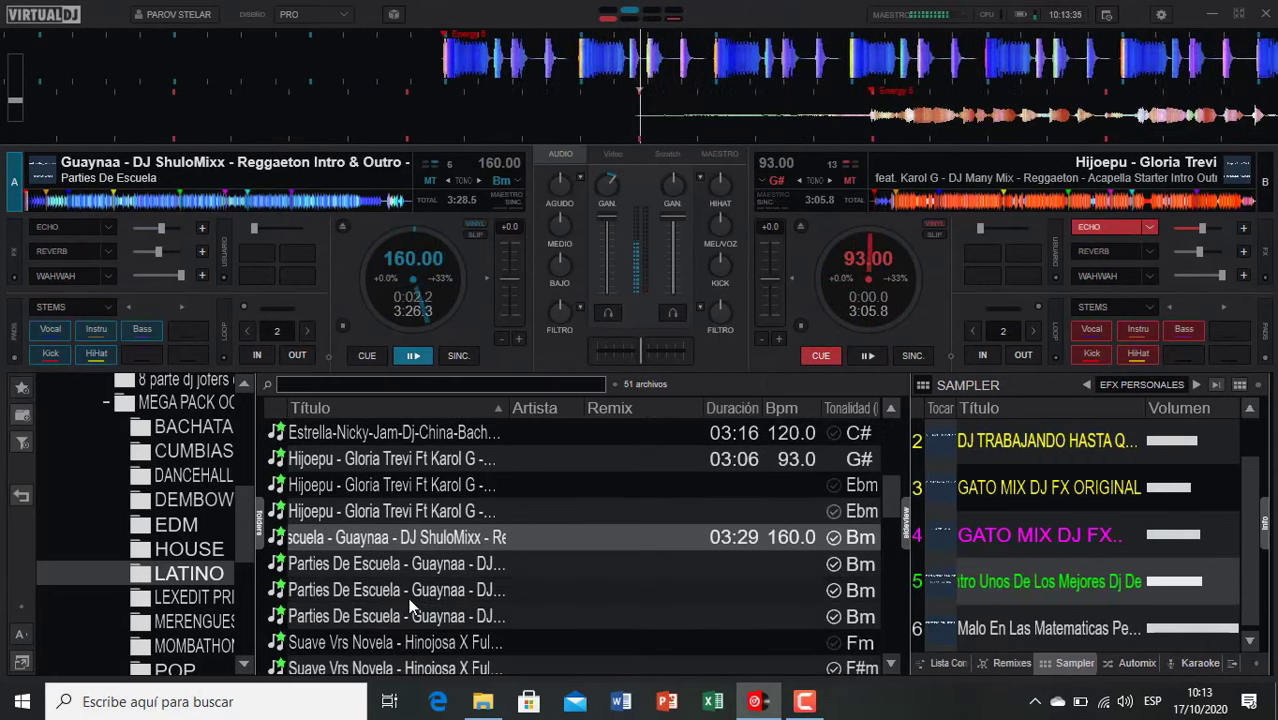
pyautogui.doubleClick(410, 592)
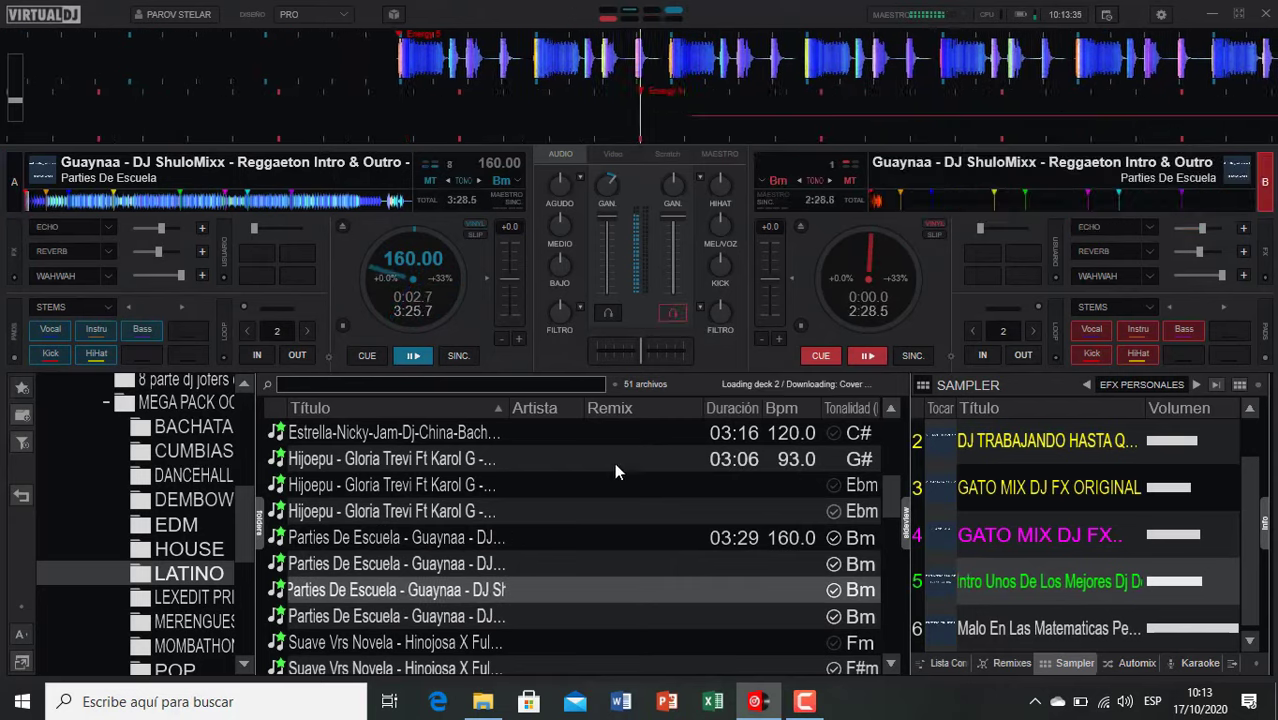
pyautogui.click(44, 202)
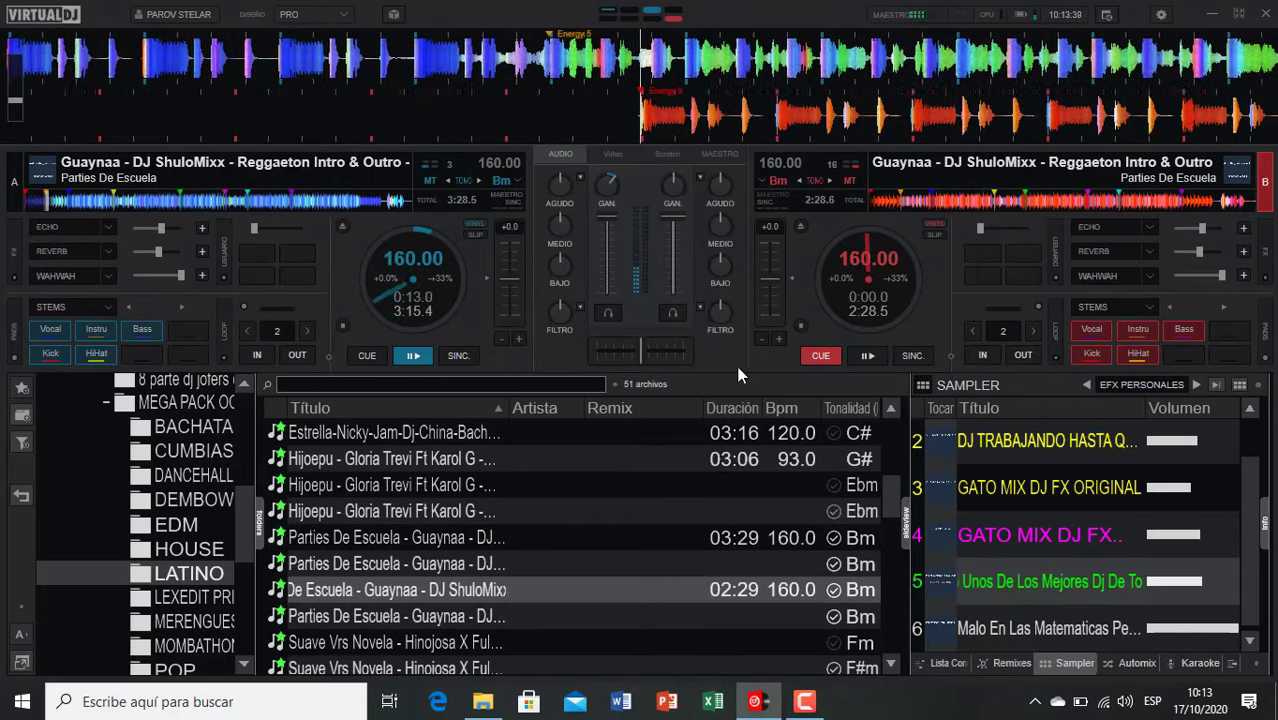
# Step: Switch playback to deck B with Echo on deck A and load "Deorro Vs. 2 Brothers" (Clean Extended) onto deck A
pyautogui.press('space')
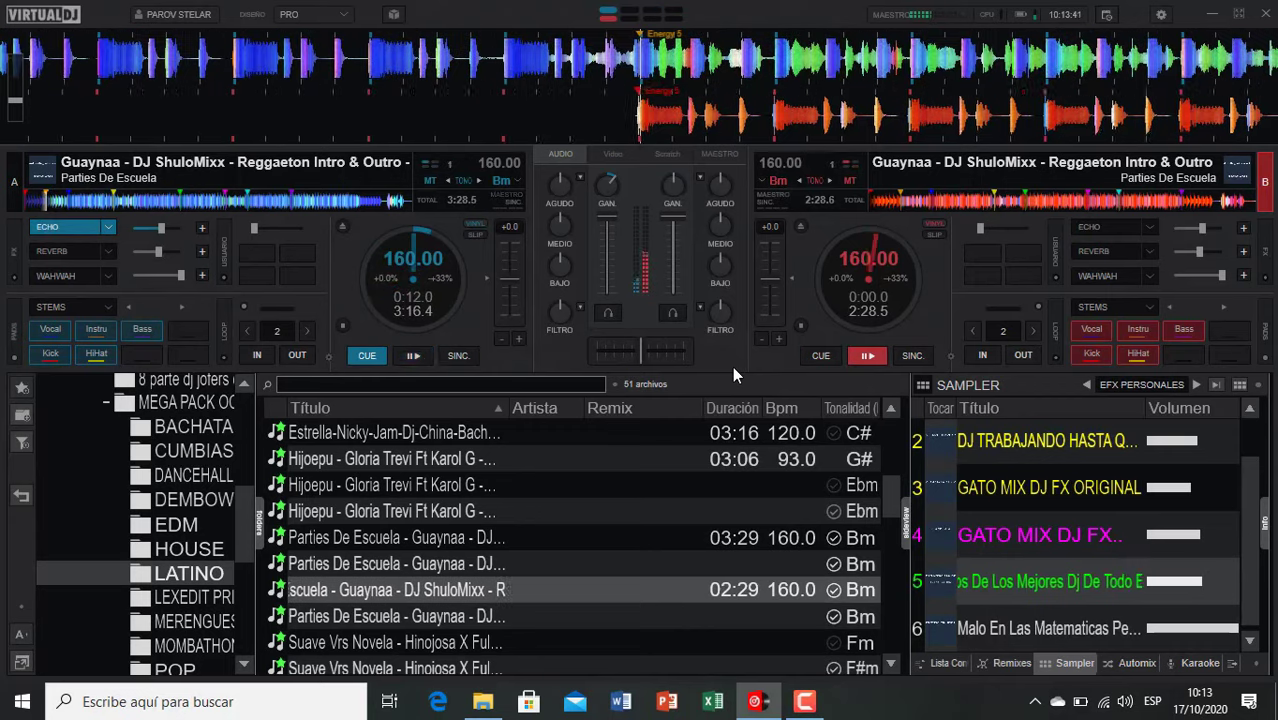
pyautogui.scroll(-4, 562, 600)
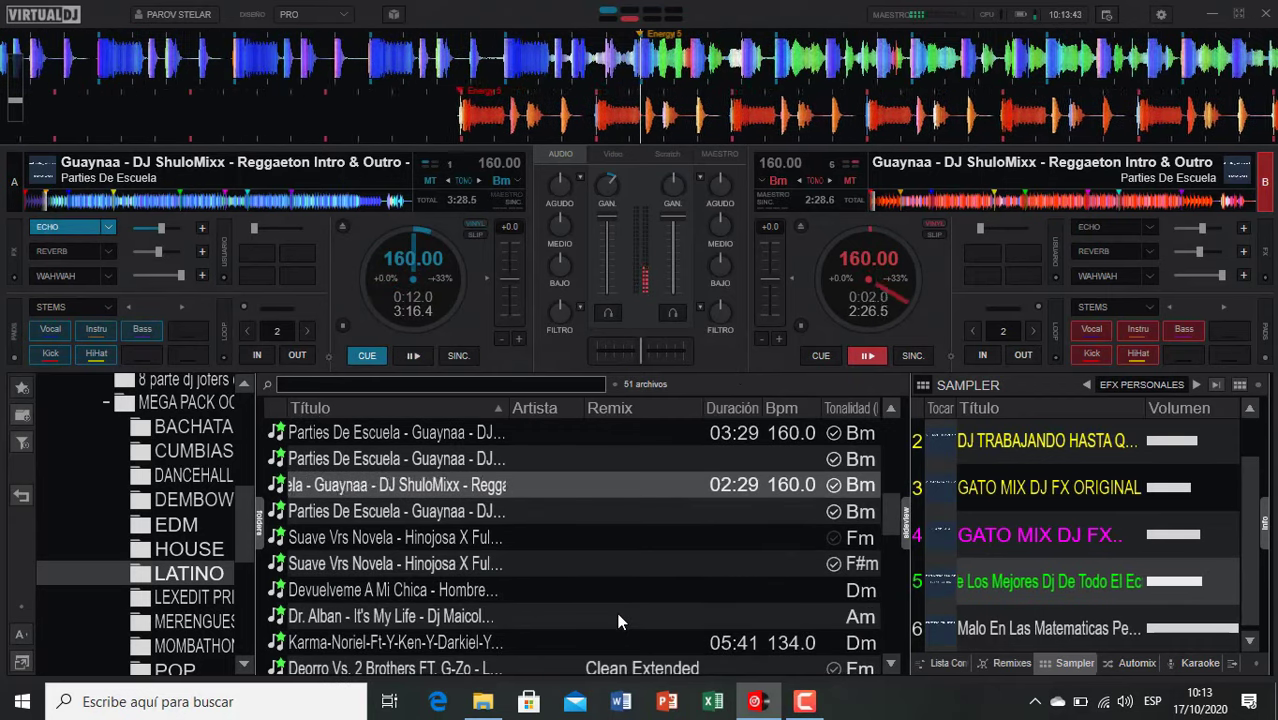
pyautogui.doubleClick(374, 569)
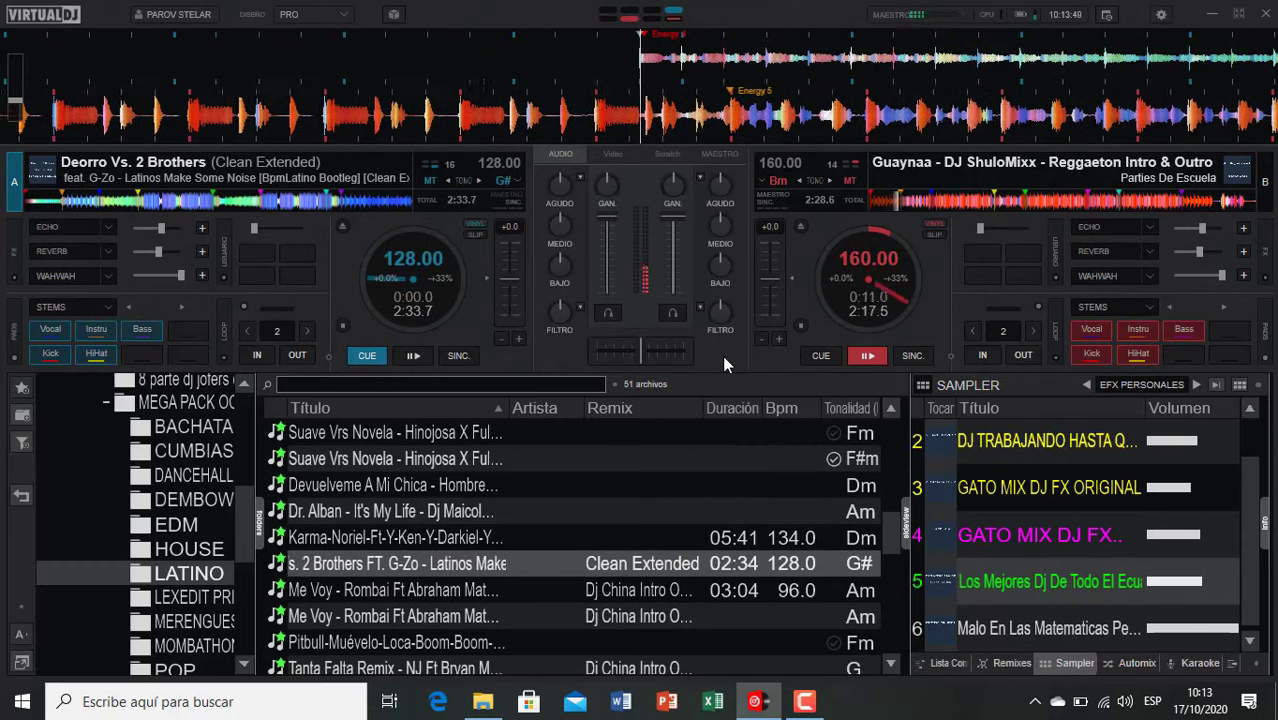
# Step: Switch playback to deck A with Echo on deck B and load the second "Me Voy" version by Rombai onto deck B
pyautogui.press('e')
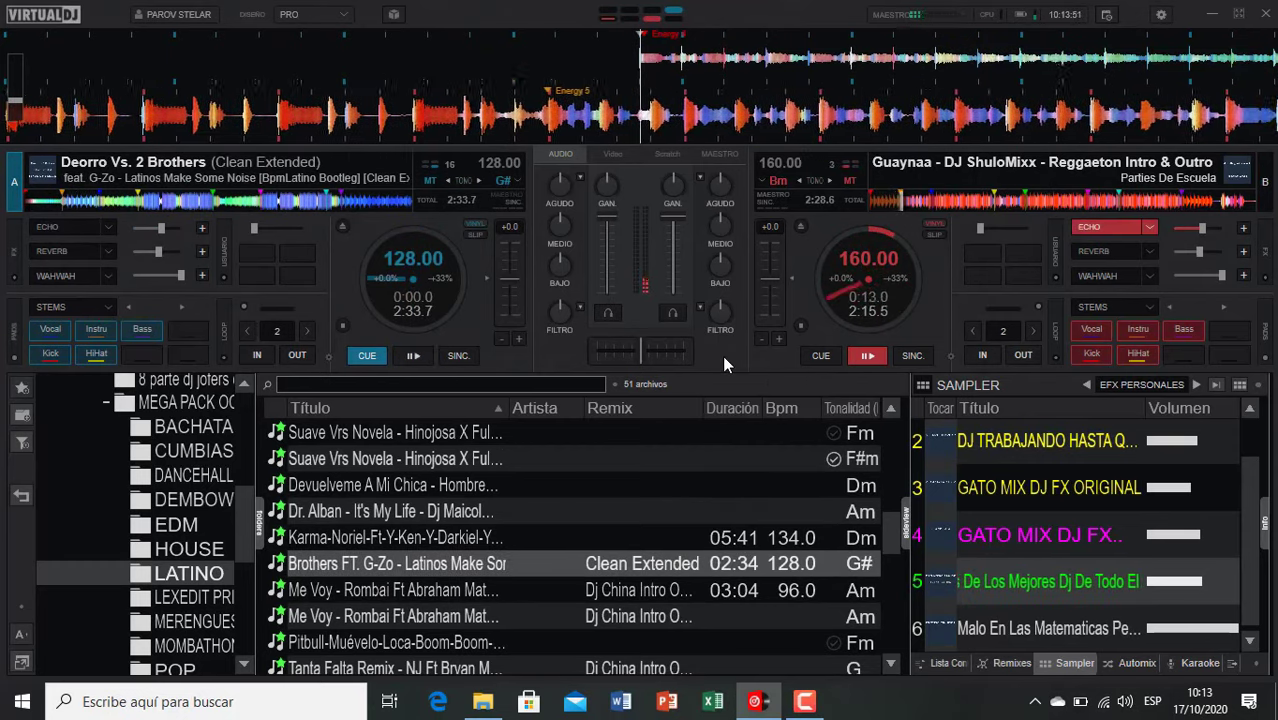
pyautogui.press('space')
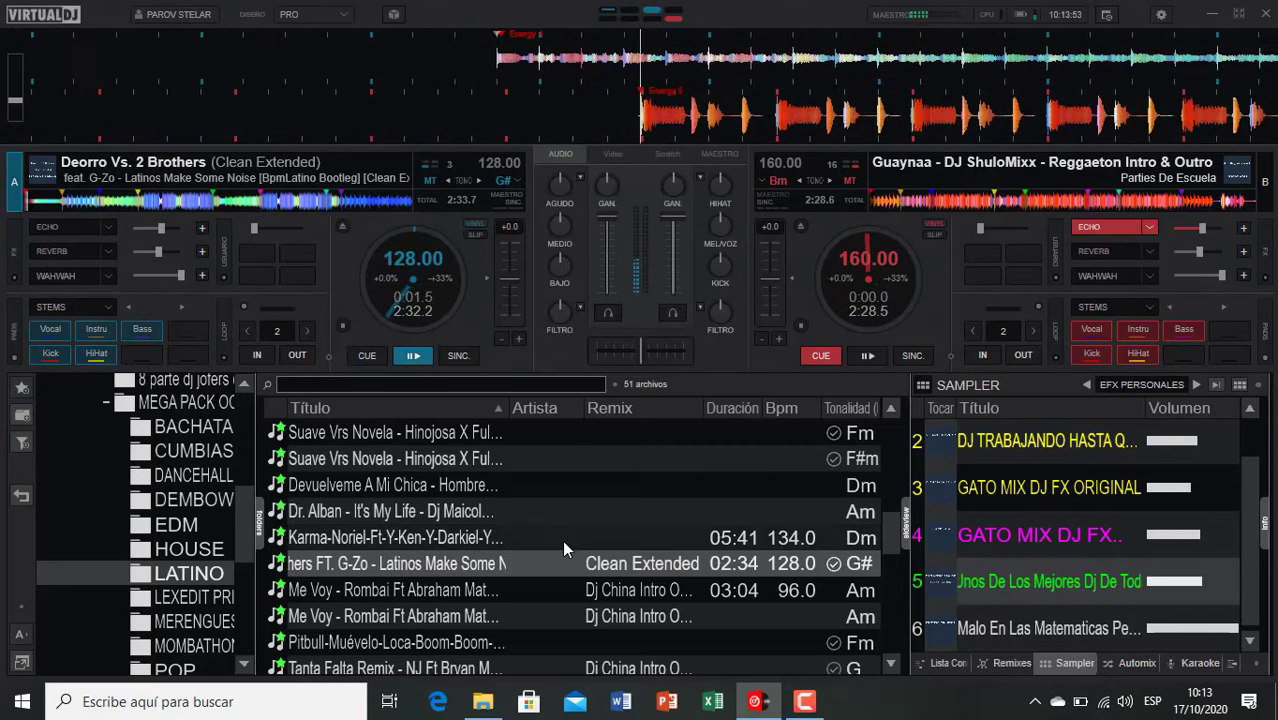
pyautogui.doubleClick(385, 616)
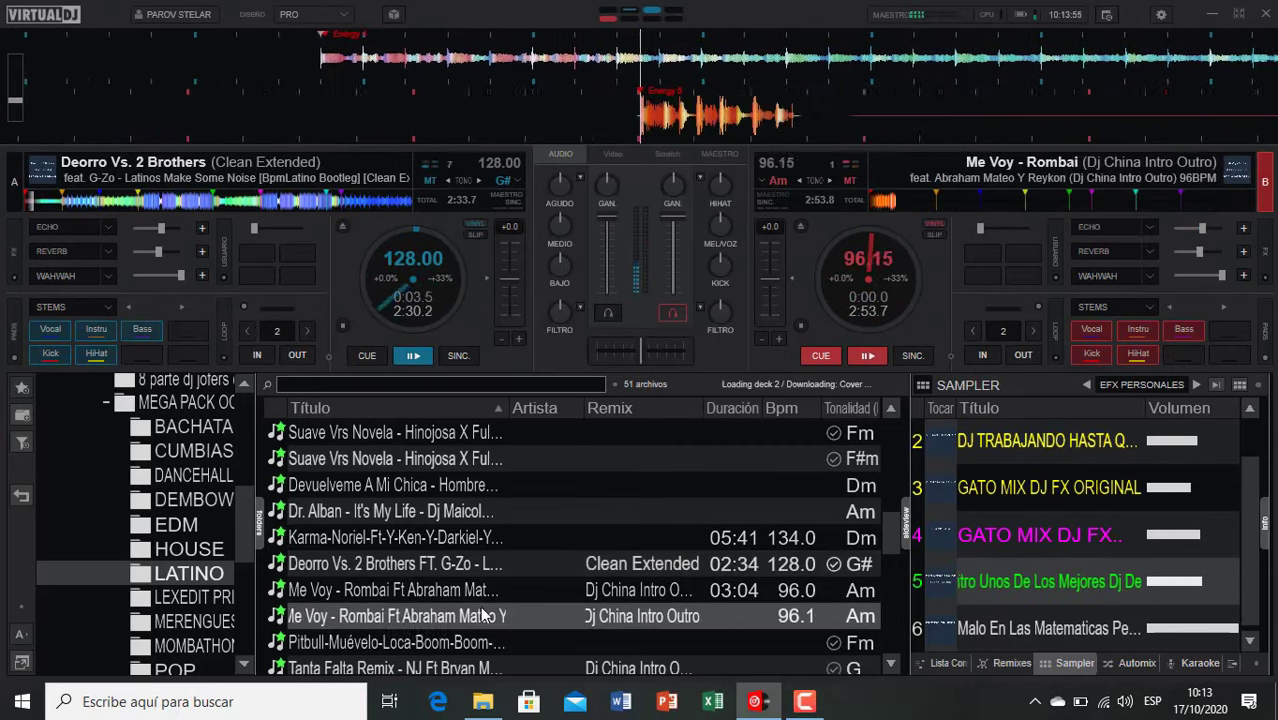
# Step: Load the first "El Efecto" version by Rauw Alejandro and Chencho onto deck B and switch playback to it with Echo on deck A
pyautogui.scroll(-2, 400, 630)
pyautogui.doubleClick(404, 643)
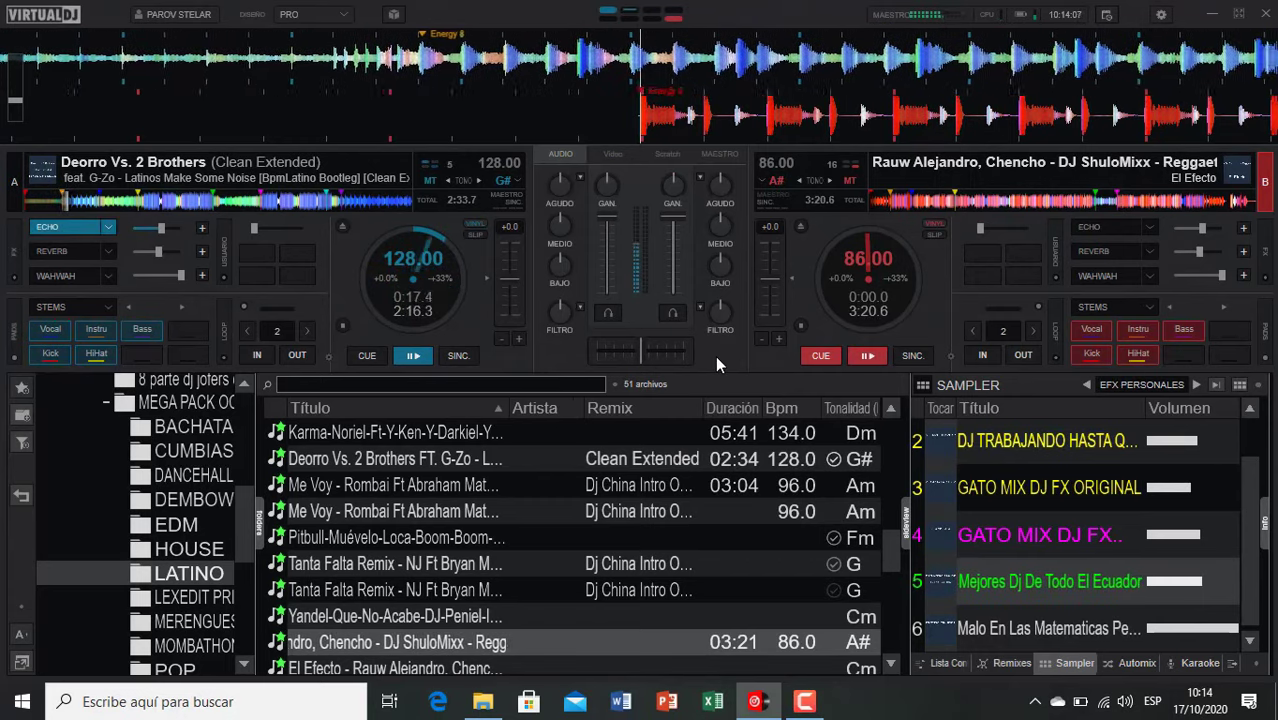
pyautogui.press('e')
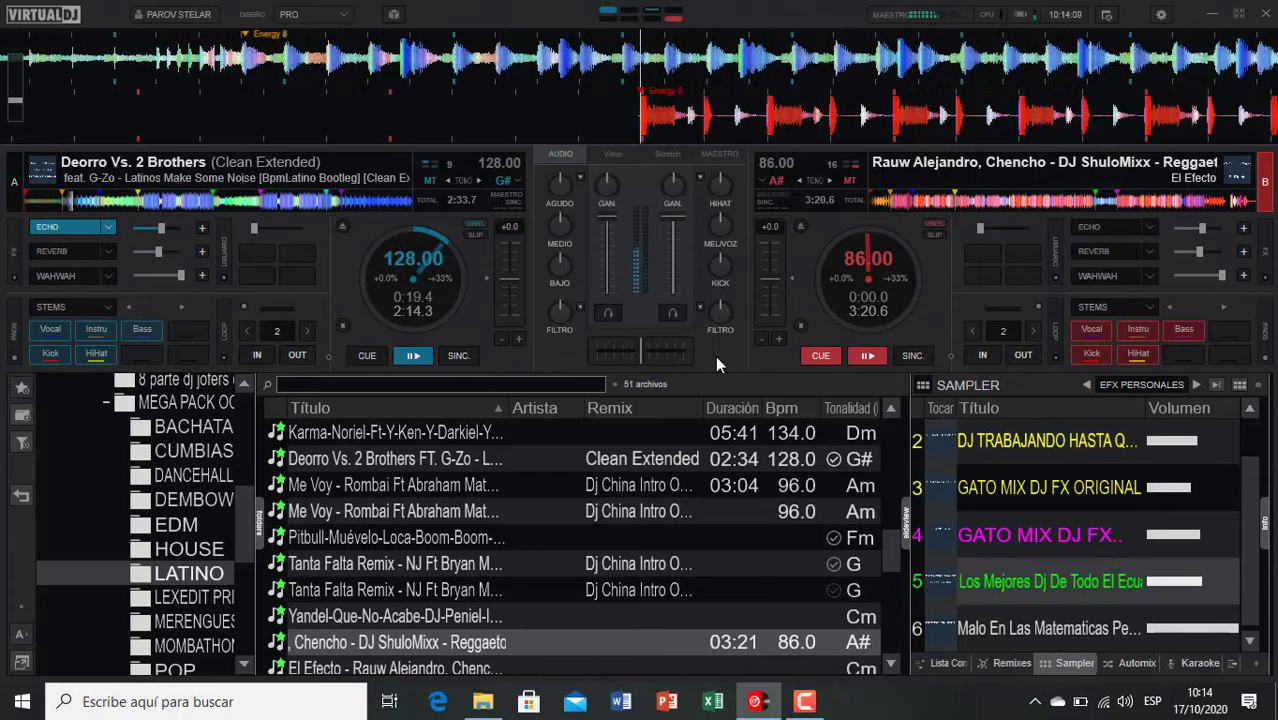
pyautogui.press('e')
pyautogui.press('e')
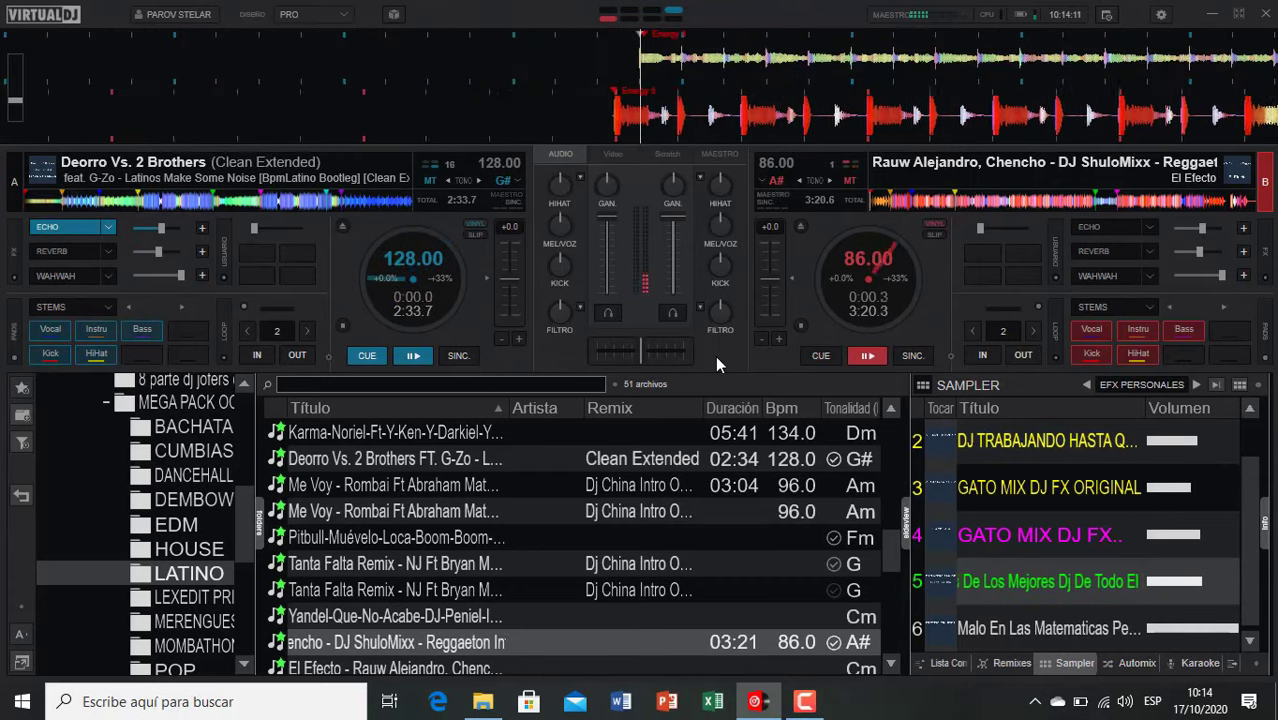
# Step: Load the second "El Efecto" version onto deck A and switch playback to it with Echo on deck B
pyautogui.scroll(-2, 600, 560)
pyautogui.scroll(-2, 592, 576)
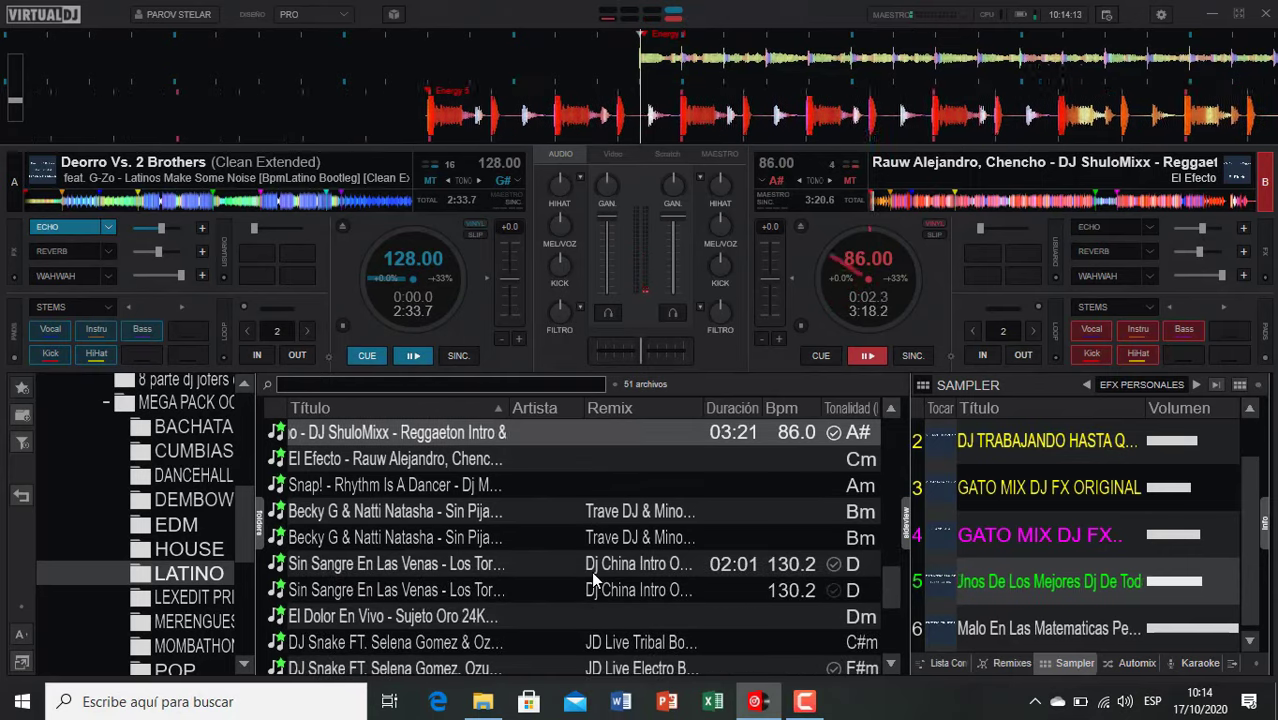
pyautogui.doubleClick(395, 468)
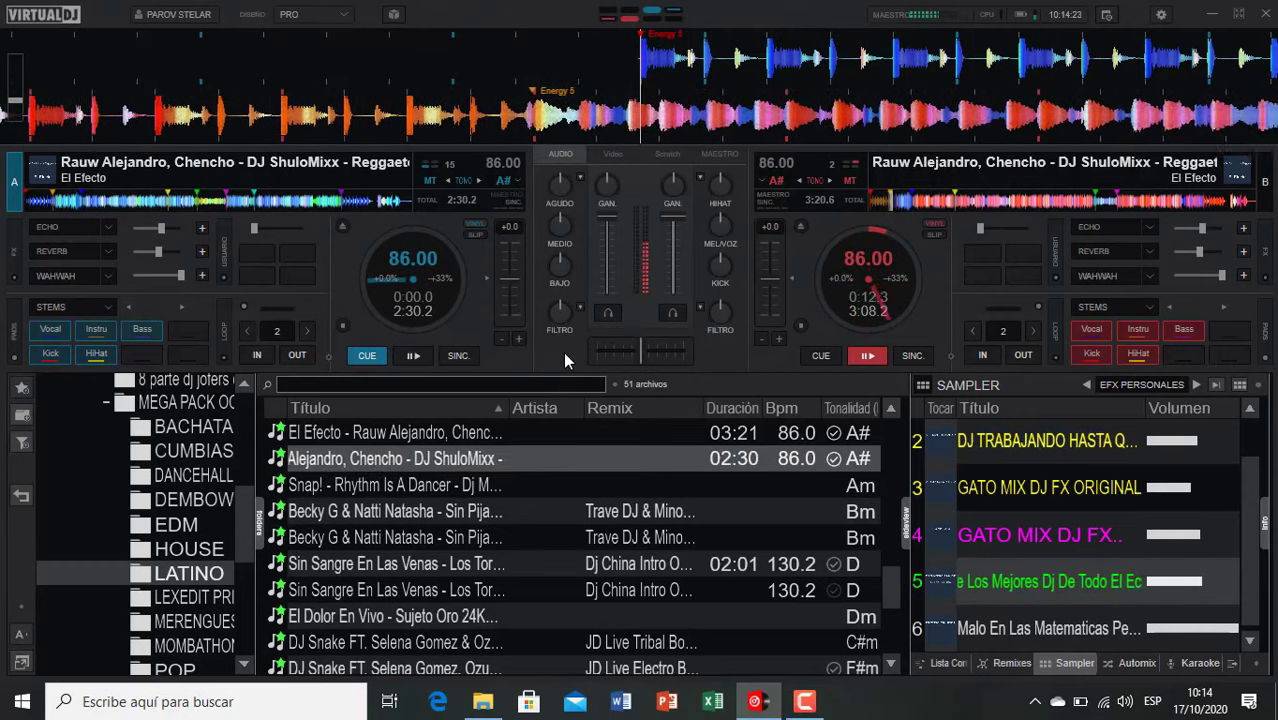
pyautogui.press('e')
pyautogui.press('space')
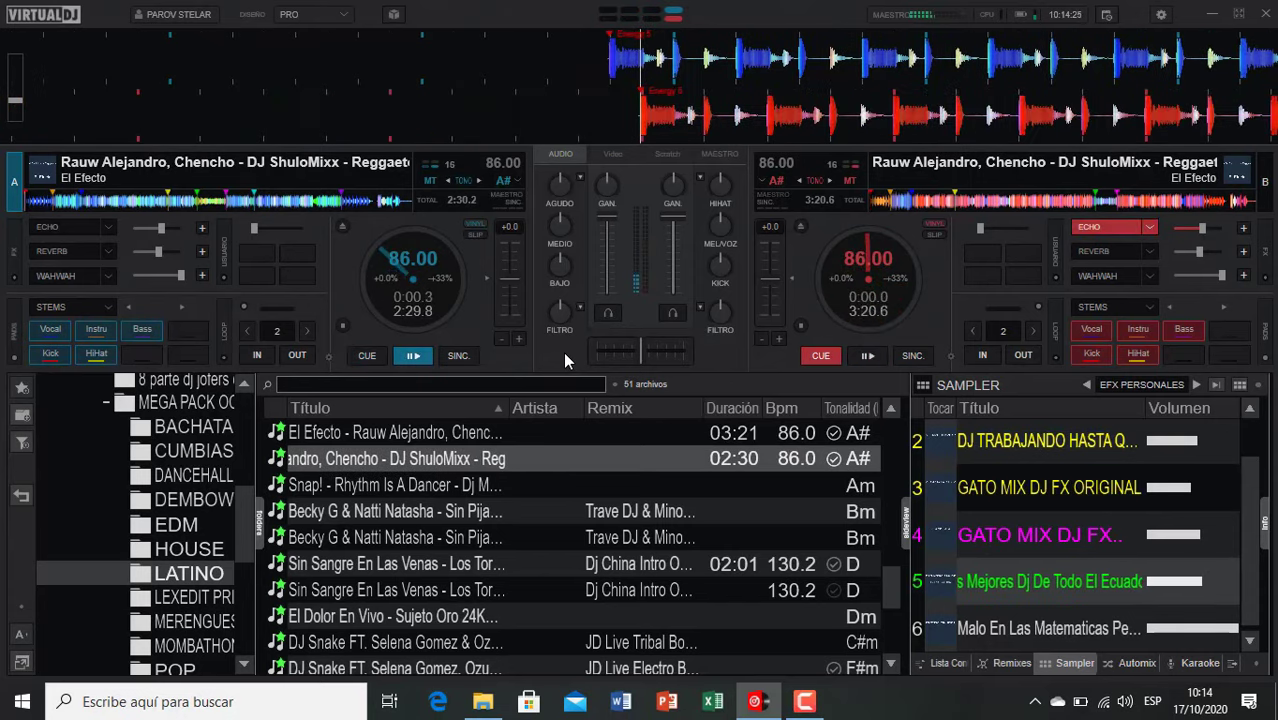
# Step: Load the first "Sin Pijama" remix by Becky G & Natti Natasha onto deck B and switch playback to it with Echo on deck A
pyautogui.doubleClick(418, 511)
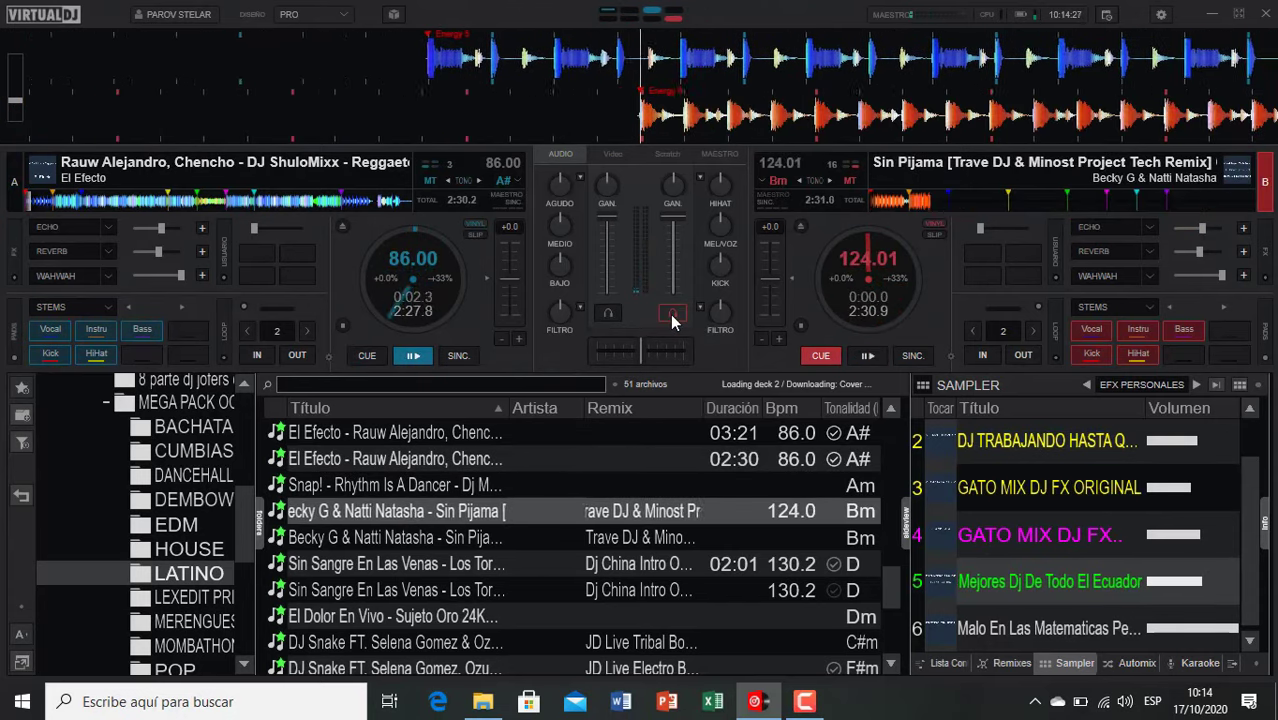
pyautogui.press('e')
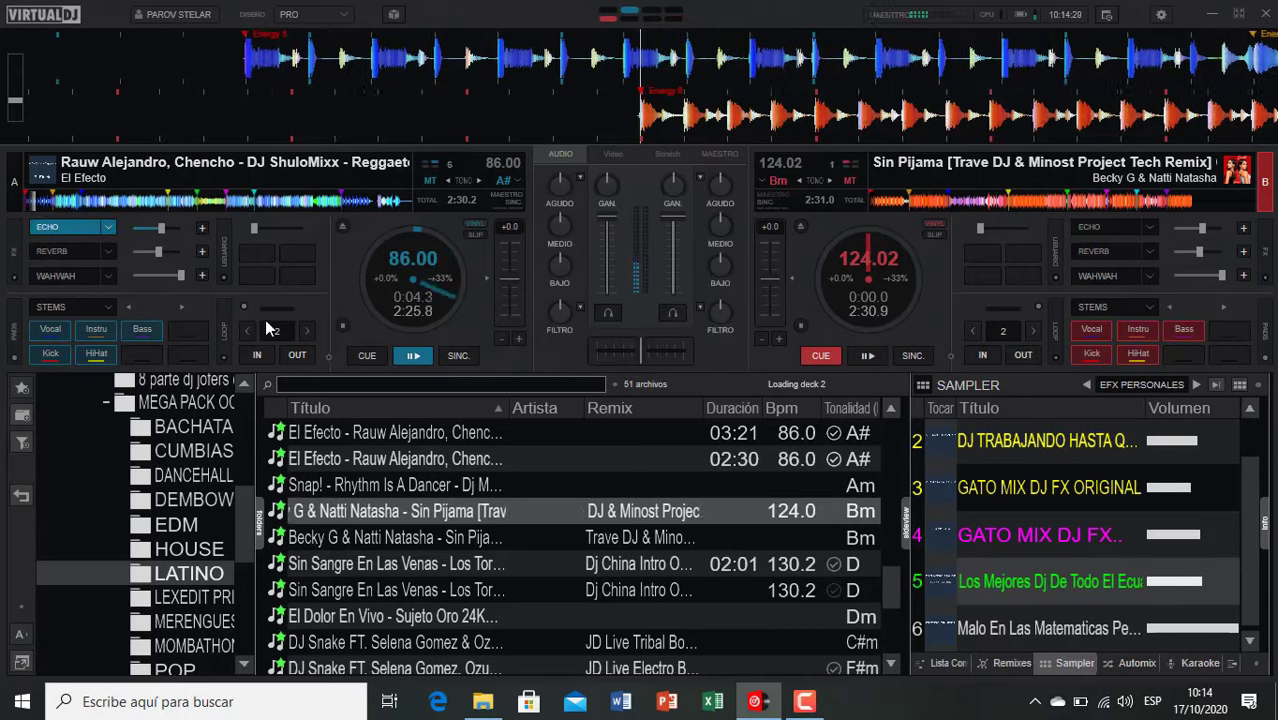
pyautogui.press('space')
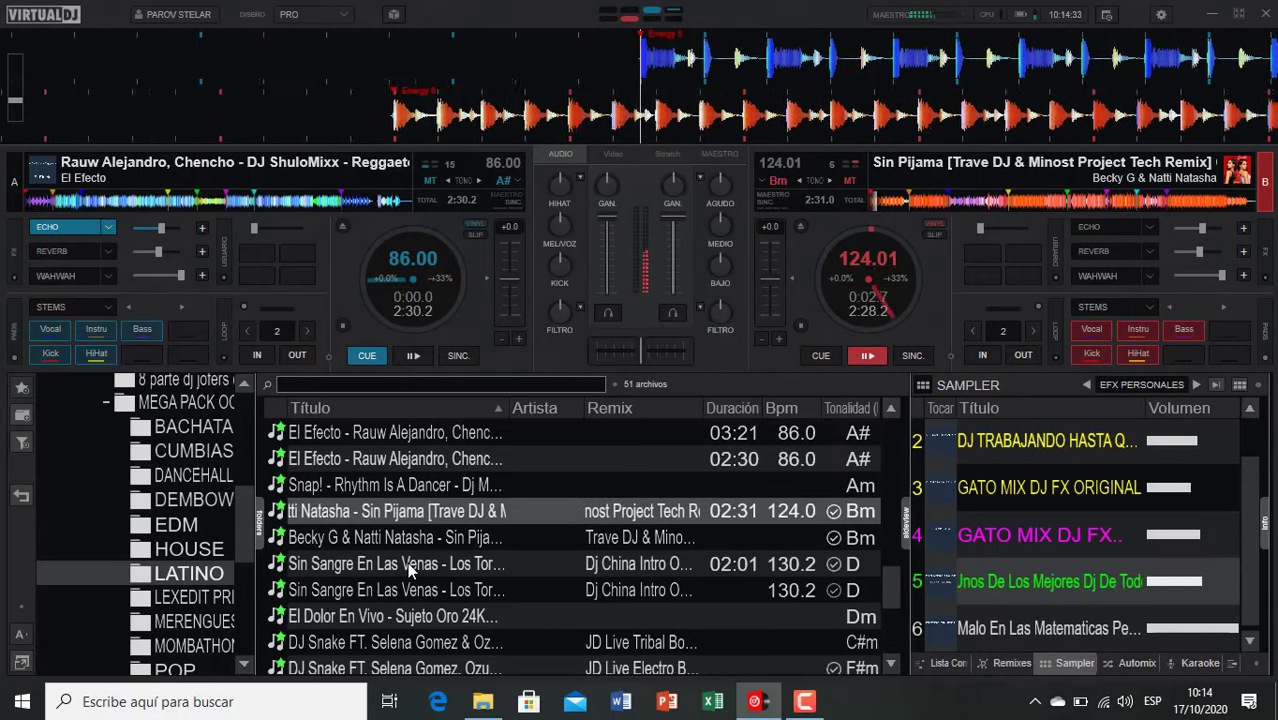
# Step: Load Corona's "The Rhythm Of The Night" onto deck A, replace it with Haddaway's "What Is Love" and switch playback there with Echo on deck B
pyautogui.scroll(-4, 463, 582)
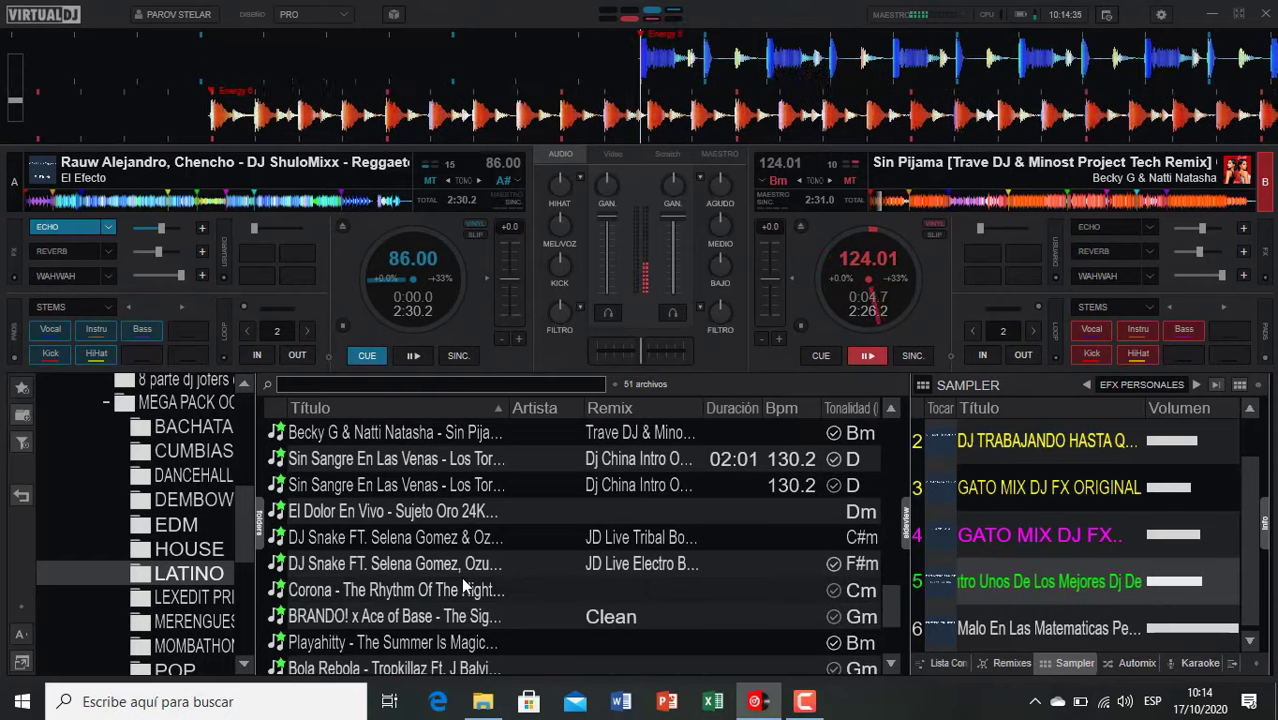
pyautogui.doubleClick(407, 596)
pyautogui.scroll(-4, 415, 600)
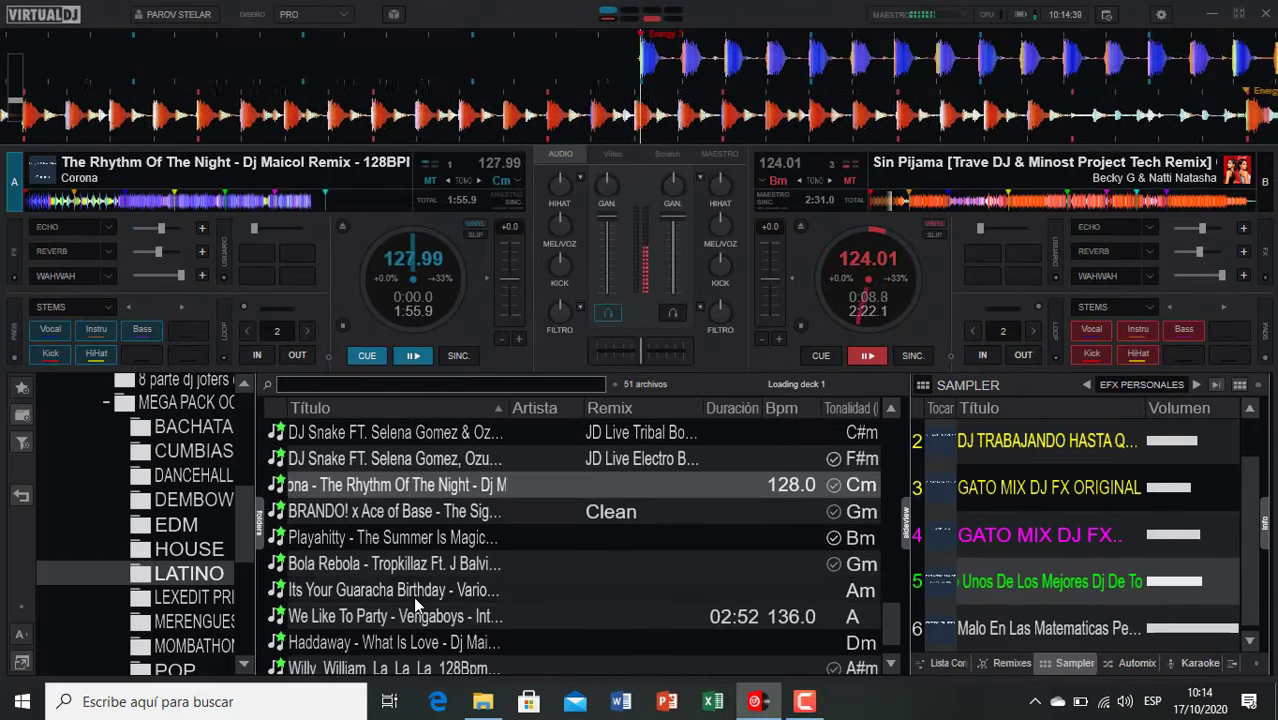
pyautogui.doubleClick(366, 645)
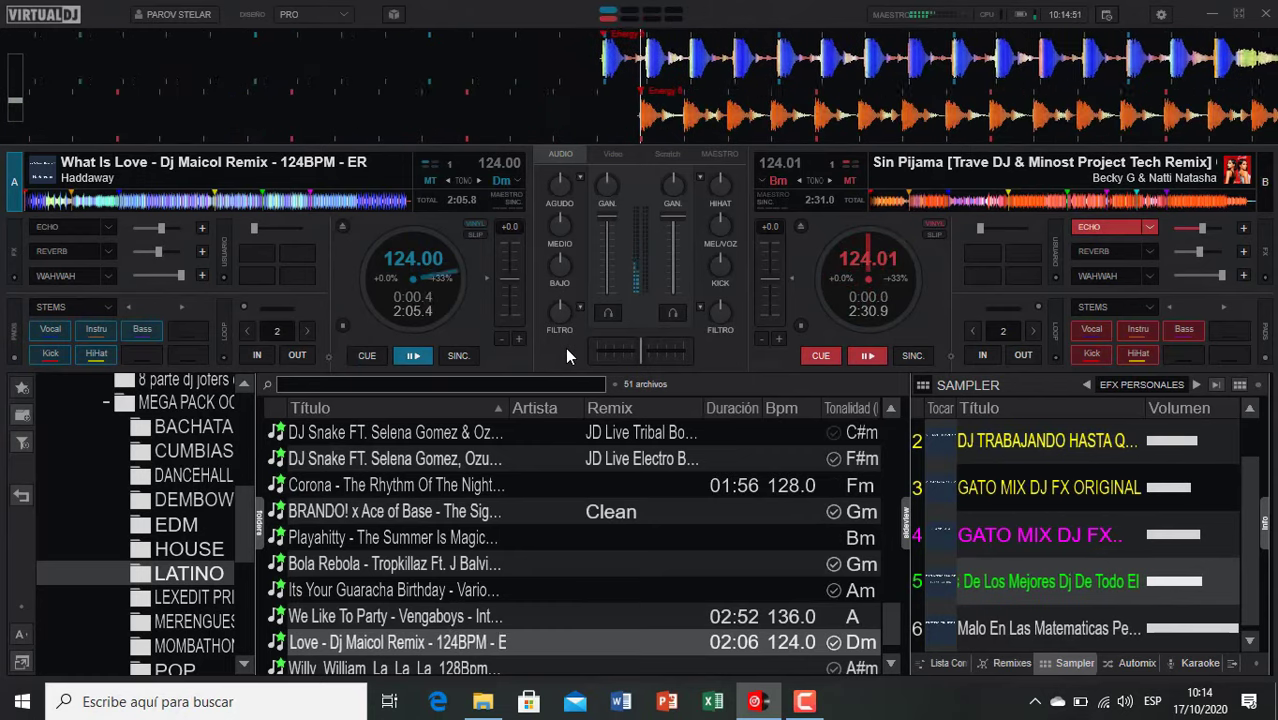
# Step: Load the last LATINO track, Rakim Y Ken-Y's "Down" DJESTIL version, onto deck B and turn off its headphone monitoring
pyautogui.scroll(-1, 504, 535)
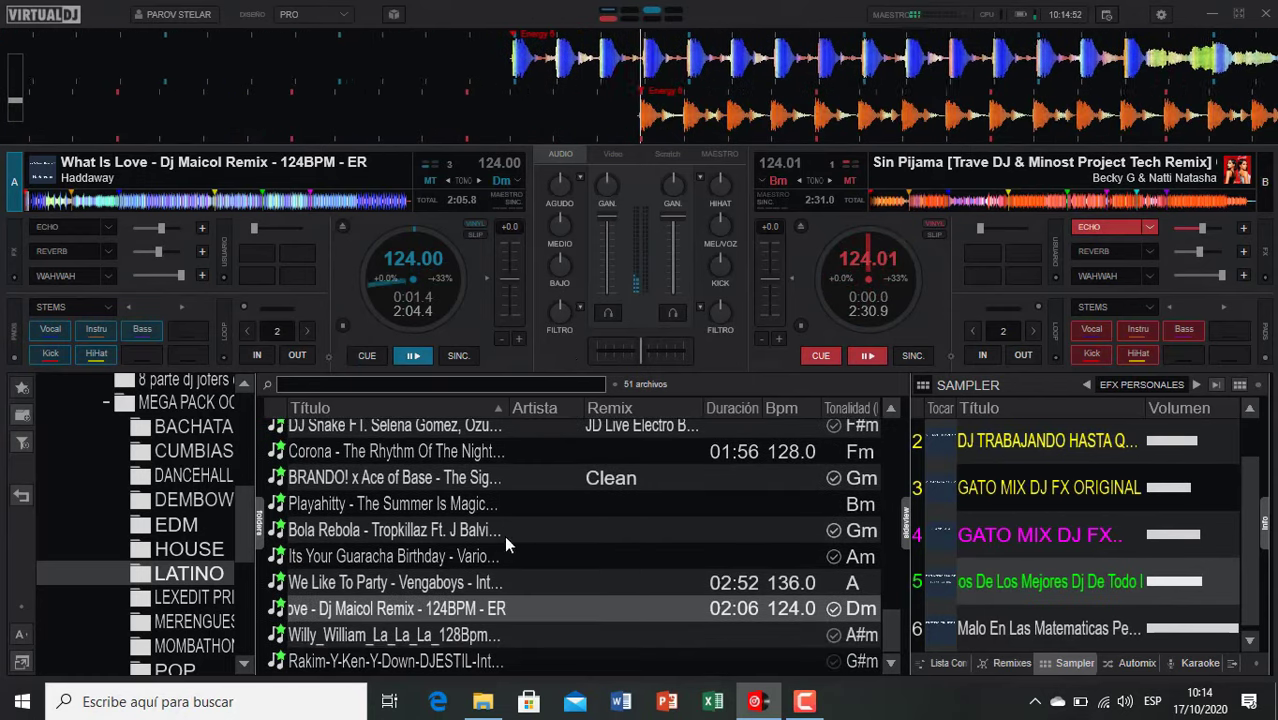
pyautogui.doubleClick(382, 664)
pyautogui.click(672, 314)
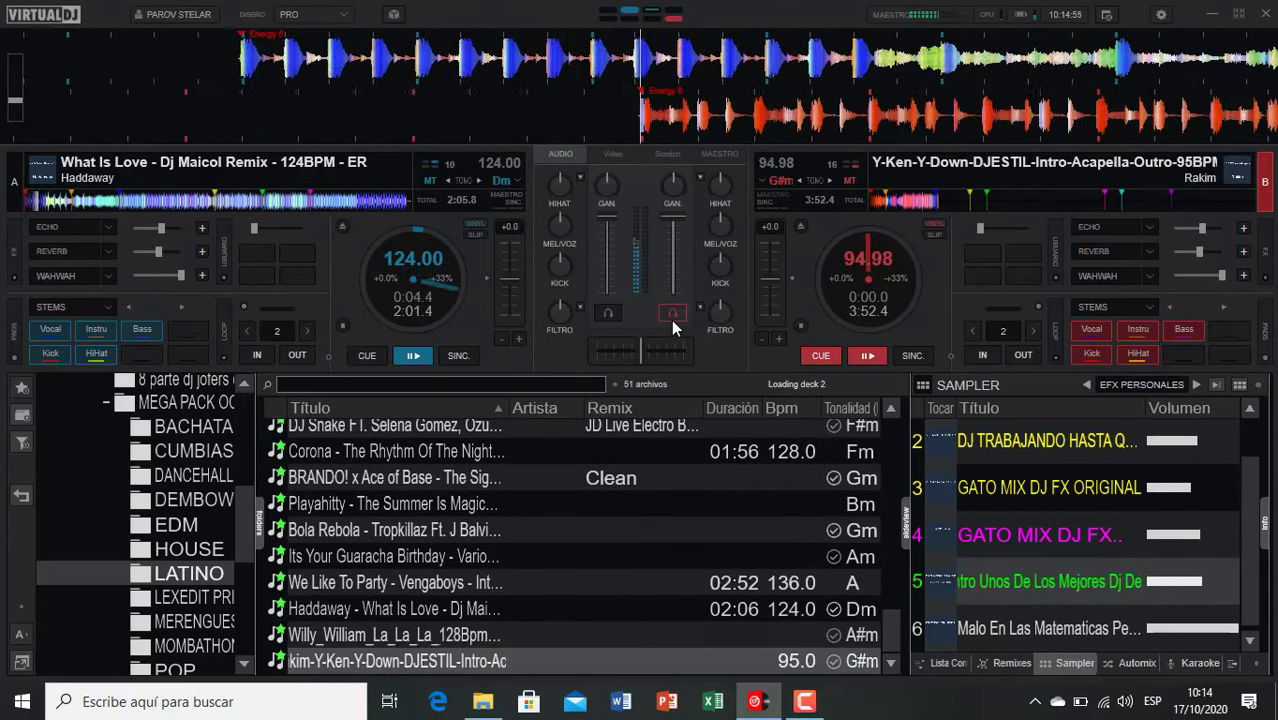
# Step: Show the tracks of the LEXEDIT folder and switch playback to deck B with Echo on deck A
pyautogui.click(190, 597)
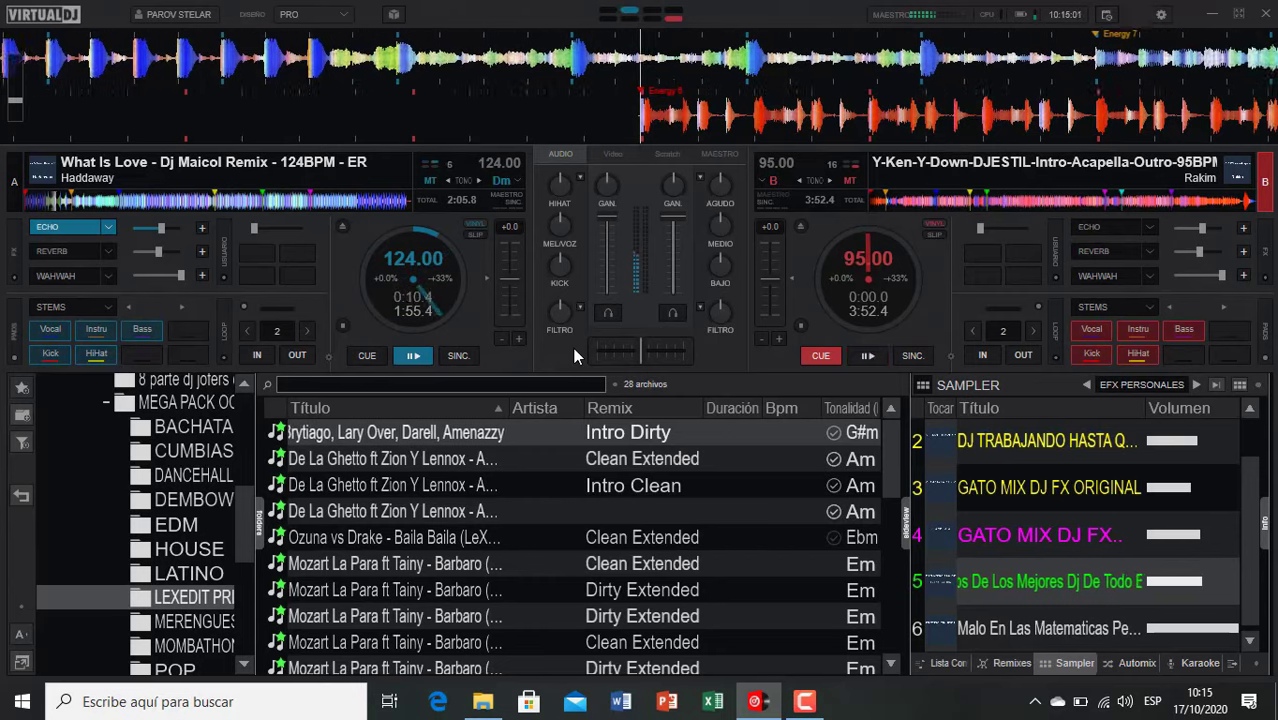
pyautogui.press('space')
# Step: Load "Ahora Se (Remix) (LeXeDIT)" Intro Dirty onto deck A and switch playback to it with Echo on deck B
pyautogui.doubleClick(390, 437)
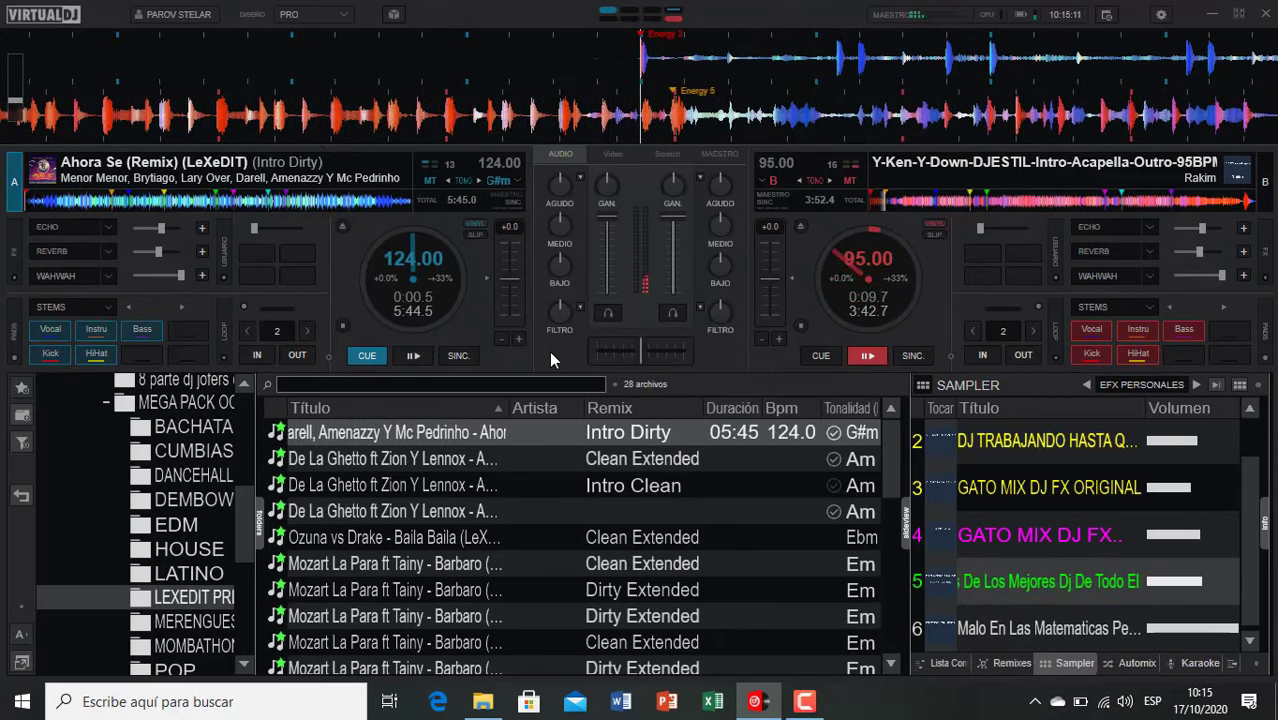
pyautogui.press('e')
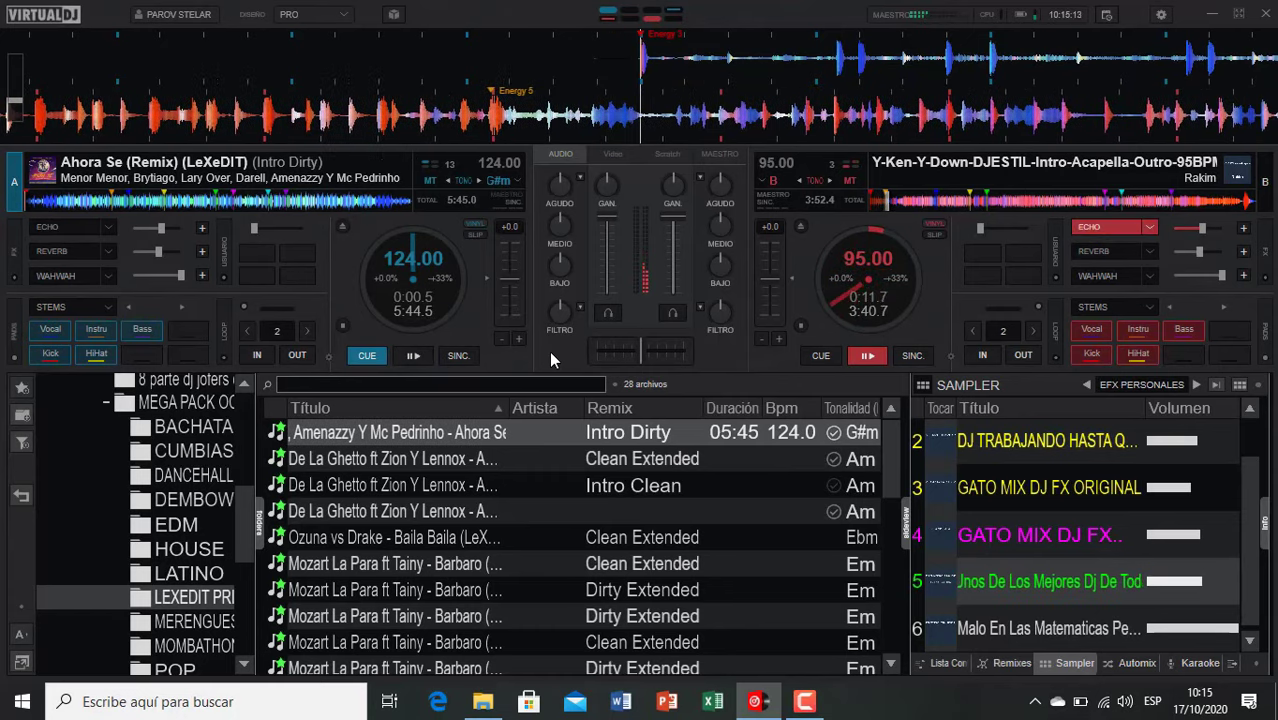
pyautogui.press('space')
# Step: Load "Baila Baila (LeXeDIT One Dance Blend)" by Ozuna vs Drake onto deck B and switch playback to it with Echo on deck A
pyautogui.doubleClick(380, 538)
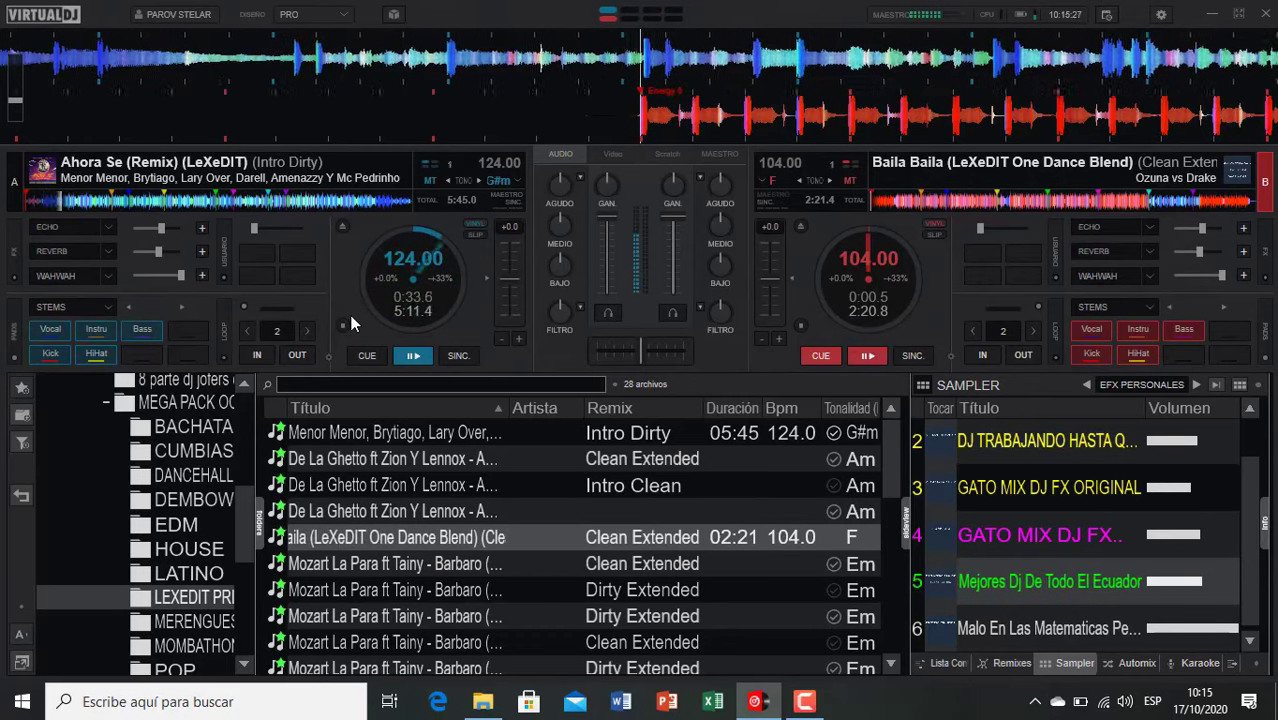
pyautogui.press('f')
pyautogui.press('space')
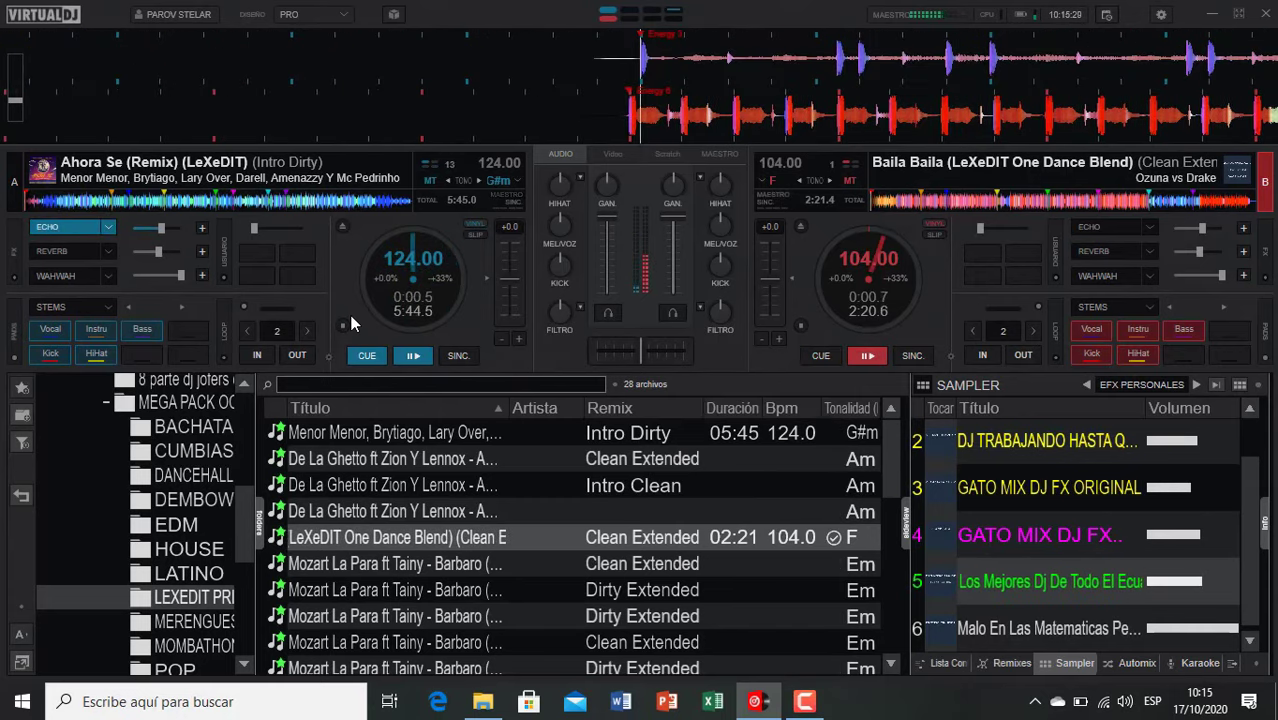
# Step: Load Maluma's "HP (LeXeDIT Intro)" Dirty Extended onto deck A and switch playback to it with Echo on deck B
pyautogui.scroll(-5, 418, 590)
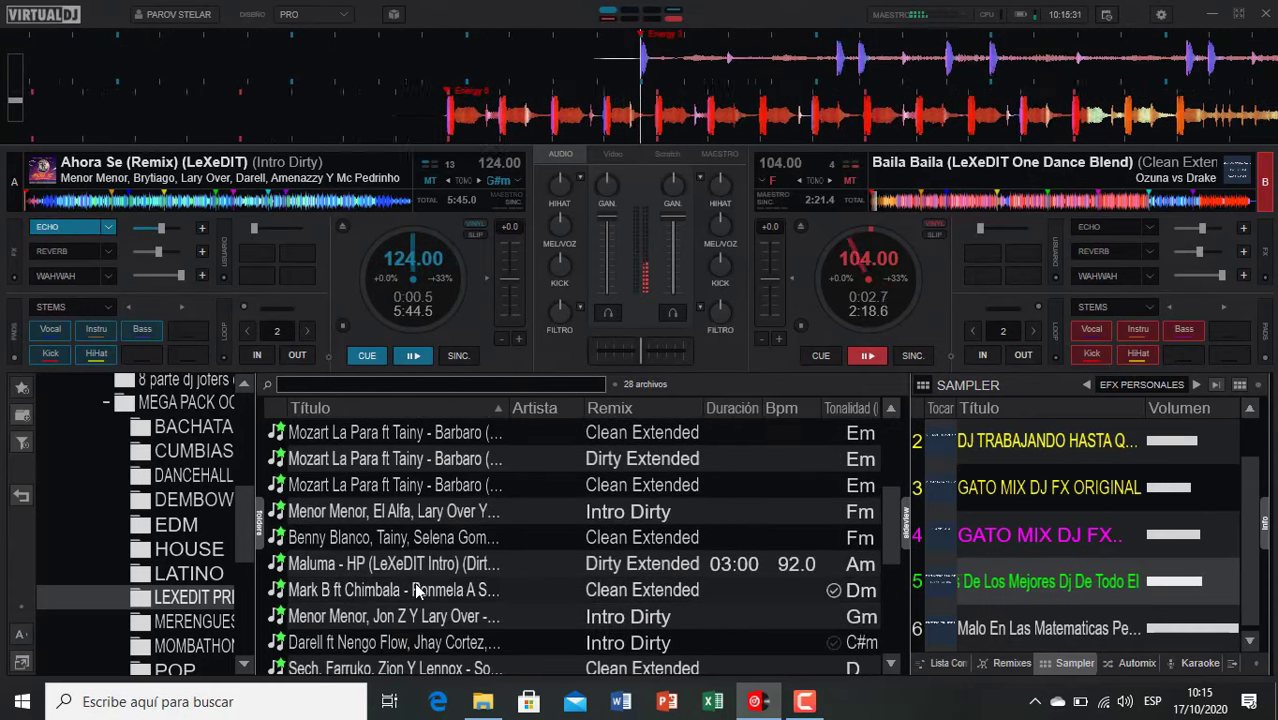
pyautogui.doubleClick(391, 569)
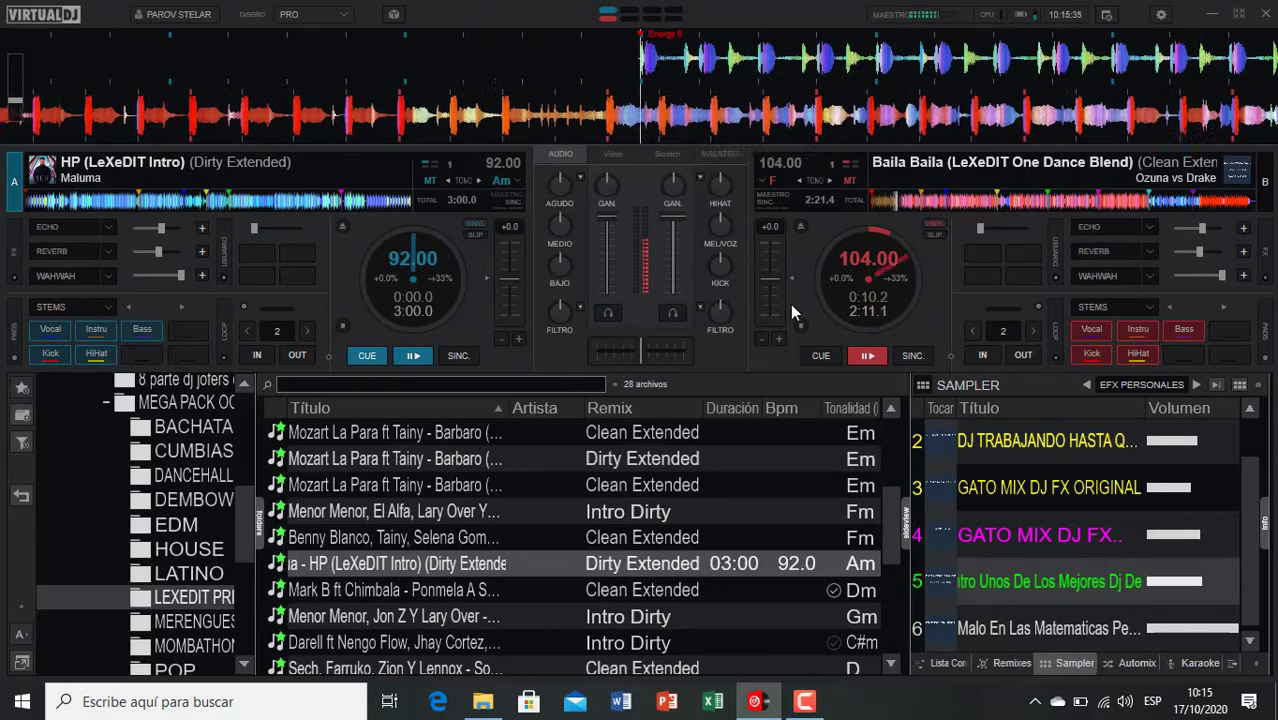
pyautogui.press('e')
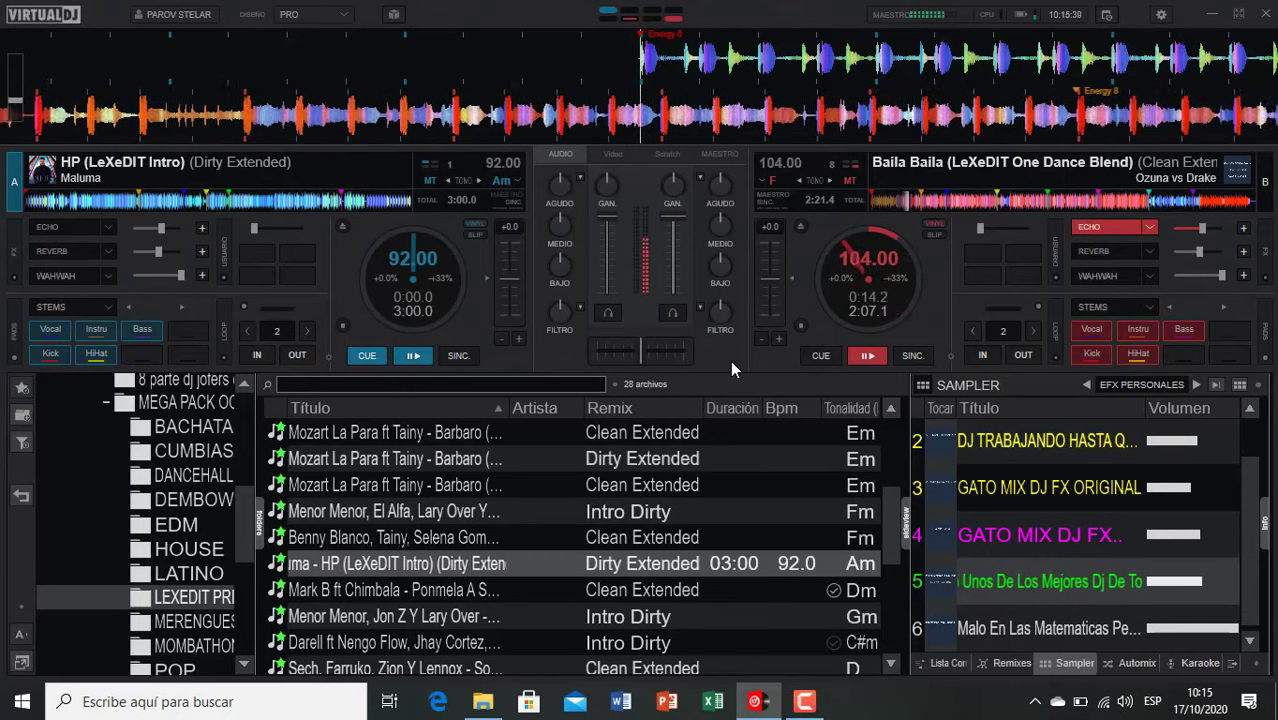
pyautogui.press('space')
# Step: Load the second "Tanta Falta (Remix)" version by Bryant Myers feat. Nicky Jam onto deck B and skip ahead in deck A's track
pyautogui.scroll(-2, 414, 588)
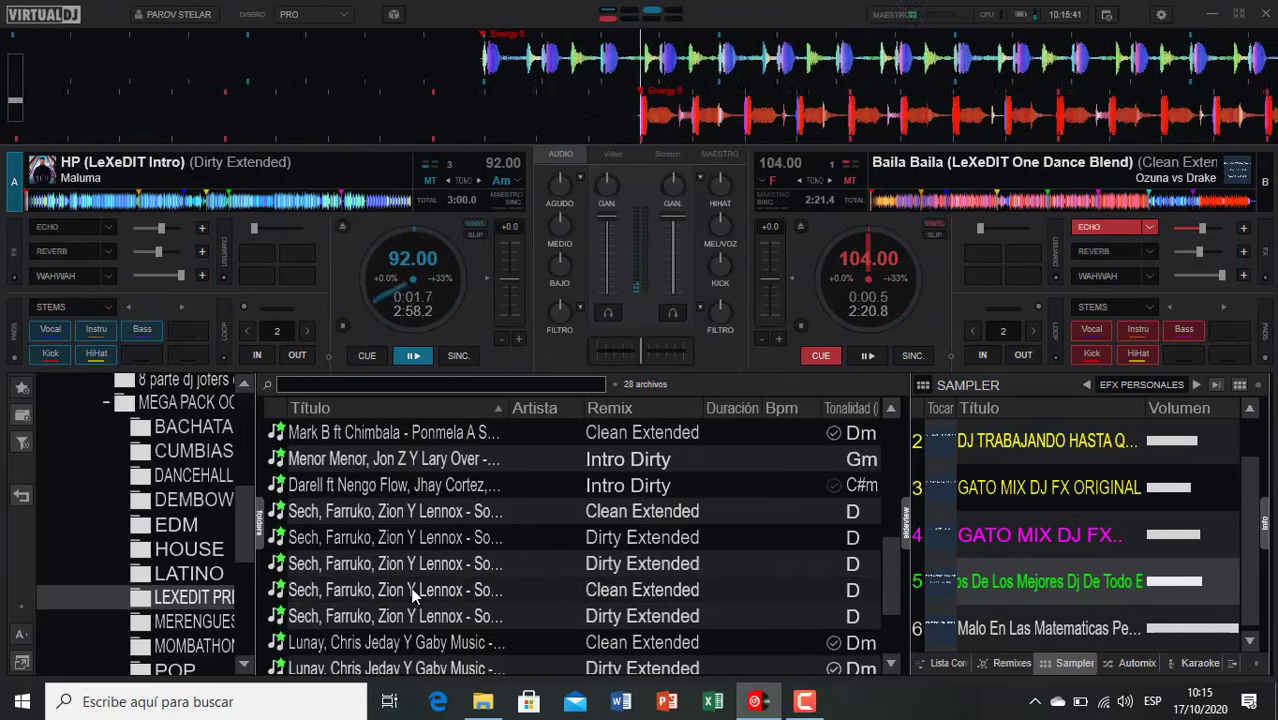
pyautogui.scroll(-2, 411, 590)
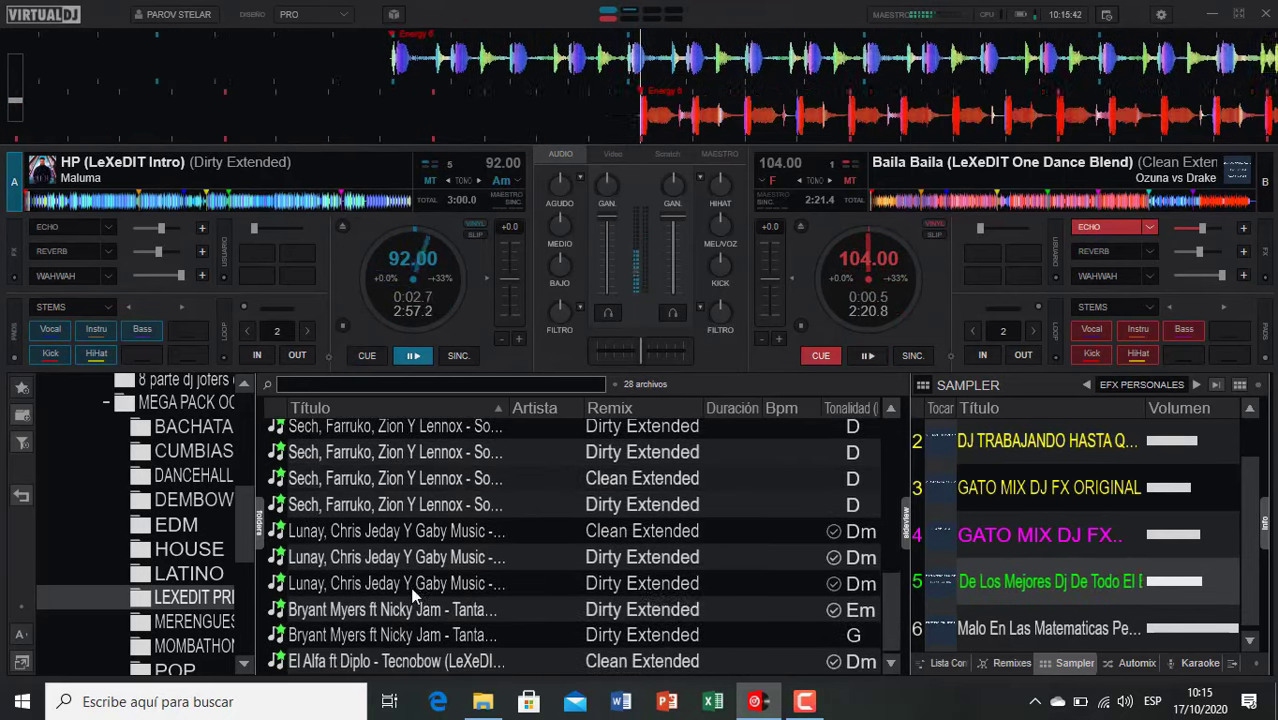
pyautogui.doubleClick(358, 632)
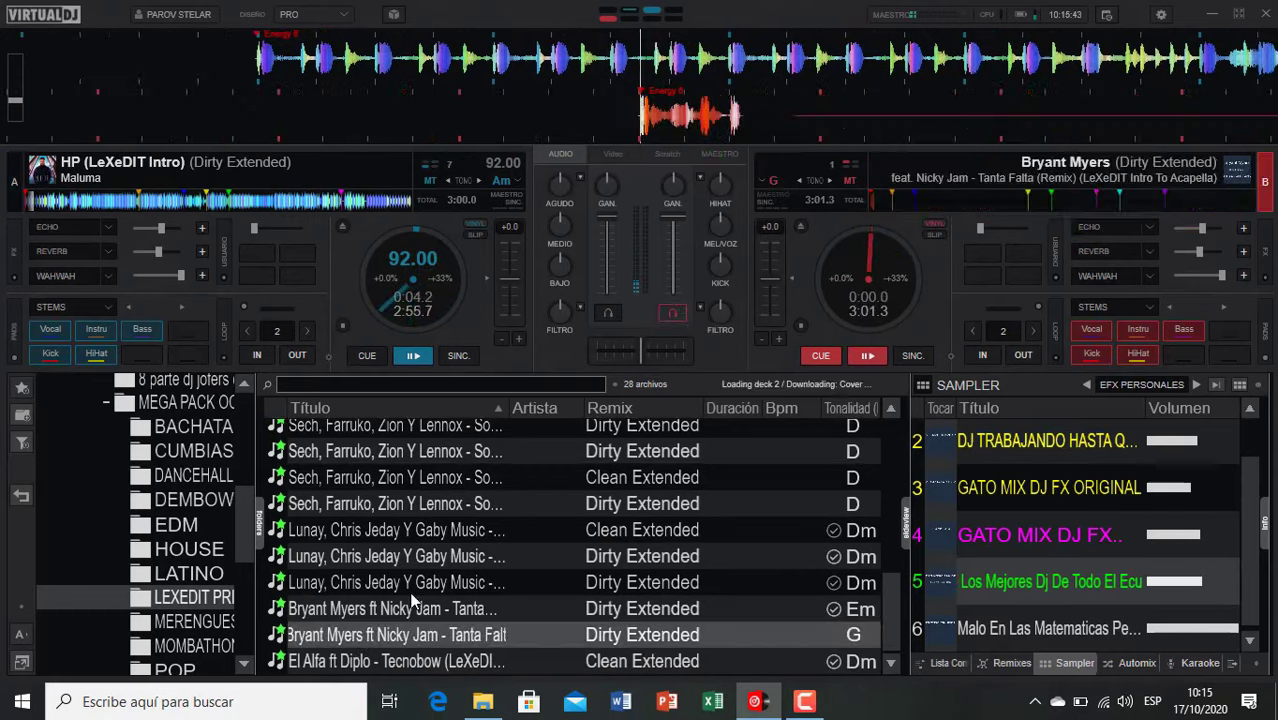
pyautogui.click(42, 200)
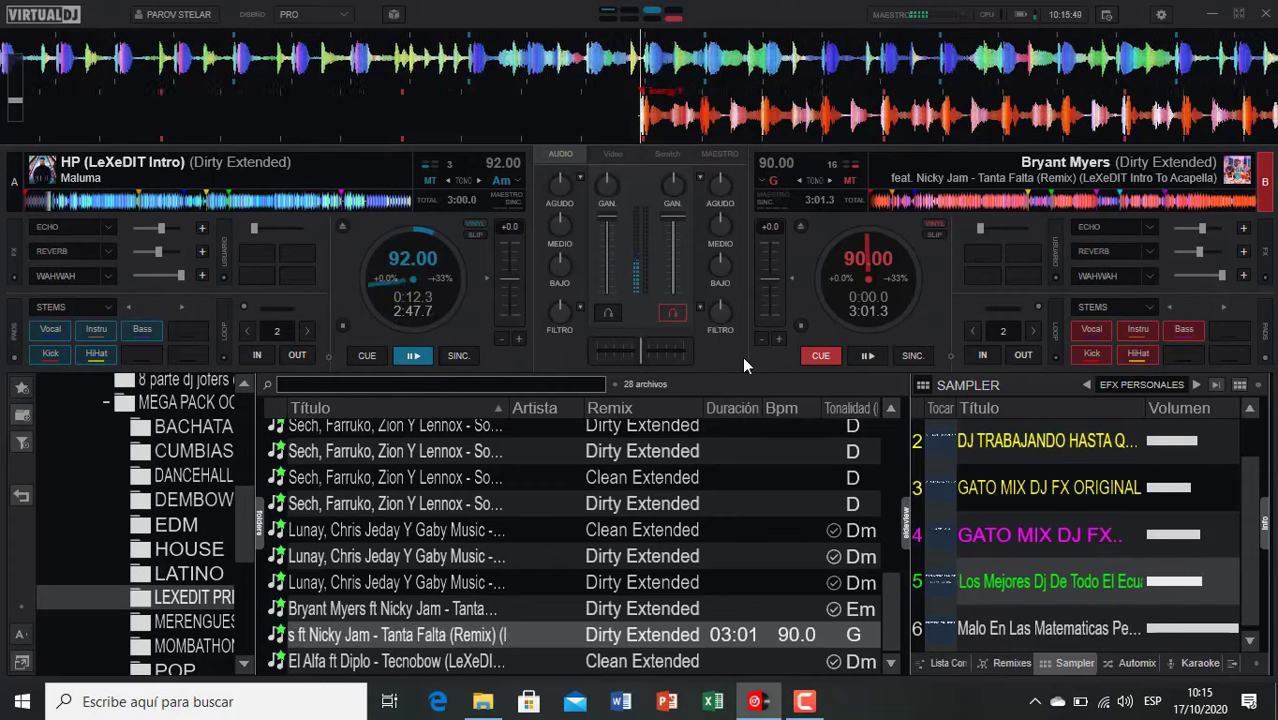
# Step: Switch playback to the Bryant Myers track on deck B with Echo on deck A and turn off deck B's headphone monitoring
pyautogui.press('e')
pyautogui.press('space')
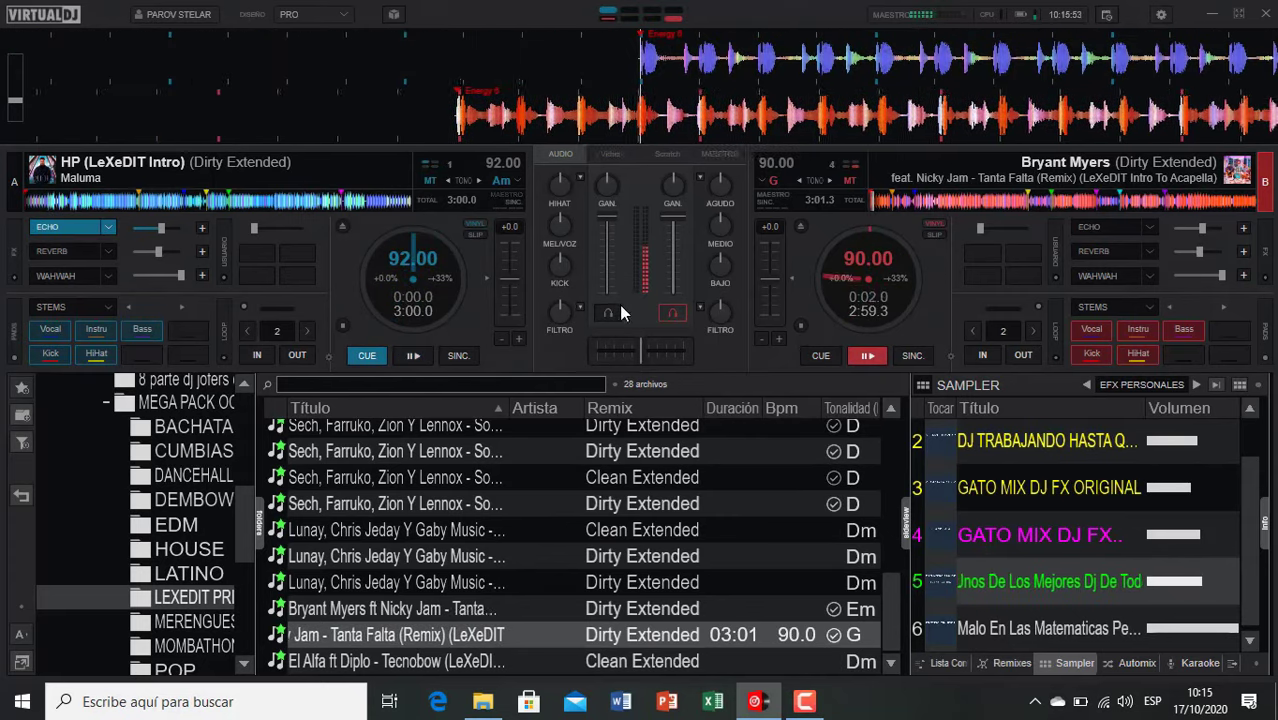
pyautogui.click(674, 314)
# Step: Open the MERENGUES folder and load its first track, "Ala Jaza - DjCri$$ - Merengue Intro Outro", onto deck A
pyautogui.click(213, 622)
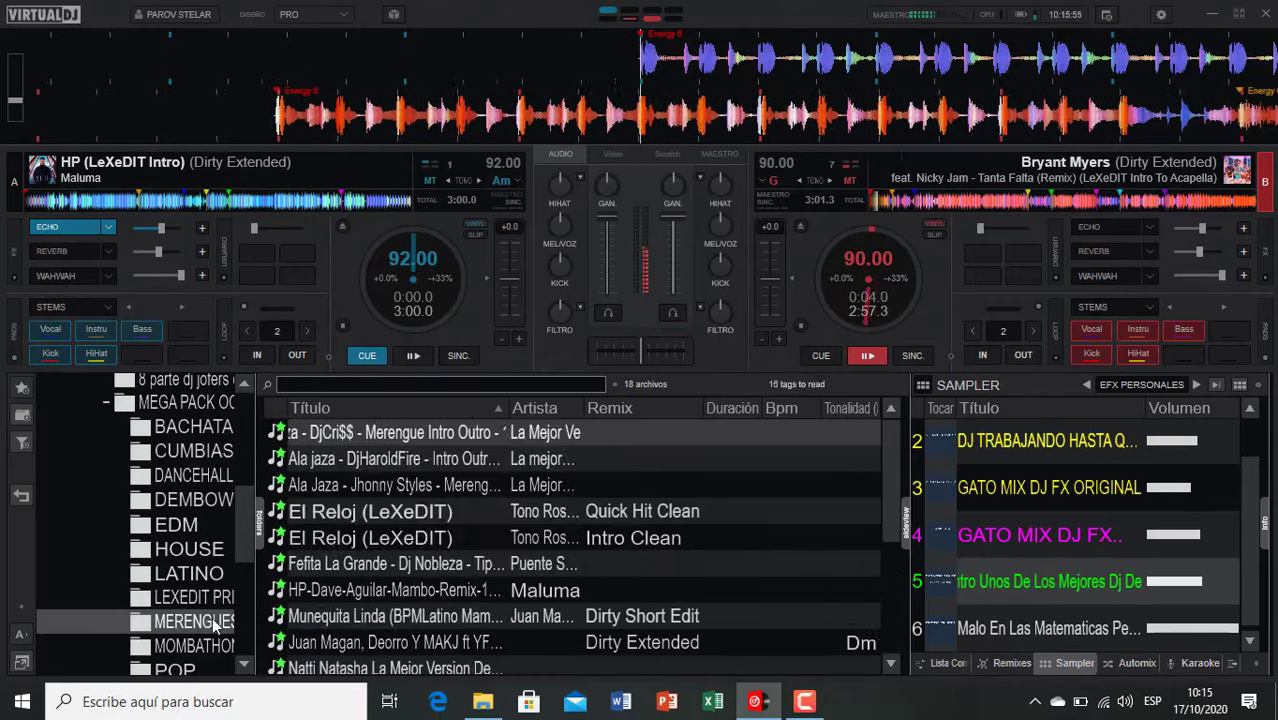
pyautogui.doubleClick(416, 434)
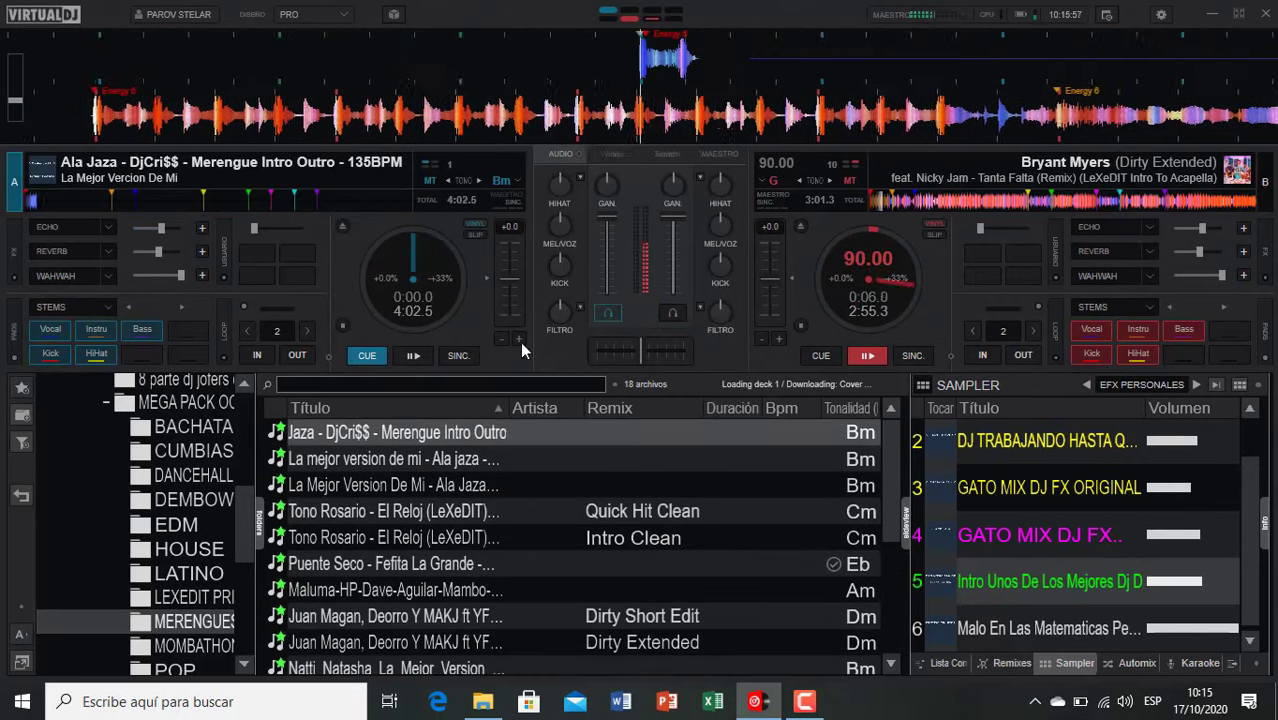
# Step: Turn off deck A's headphone monitoring and switch playback to the DjCri$$ "Ala Jaza" merengue on deck A with Echo on deck B
pyautogui.click(619, 315)
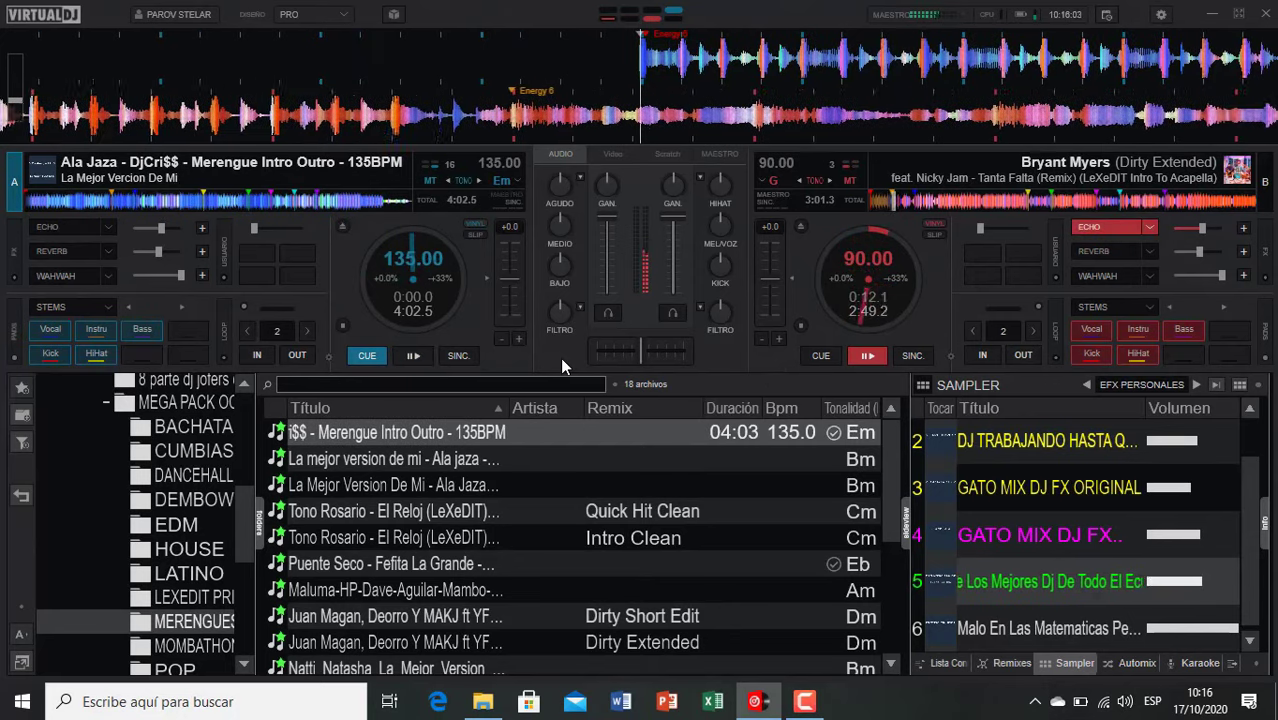
pyautogui.press('space')
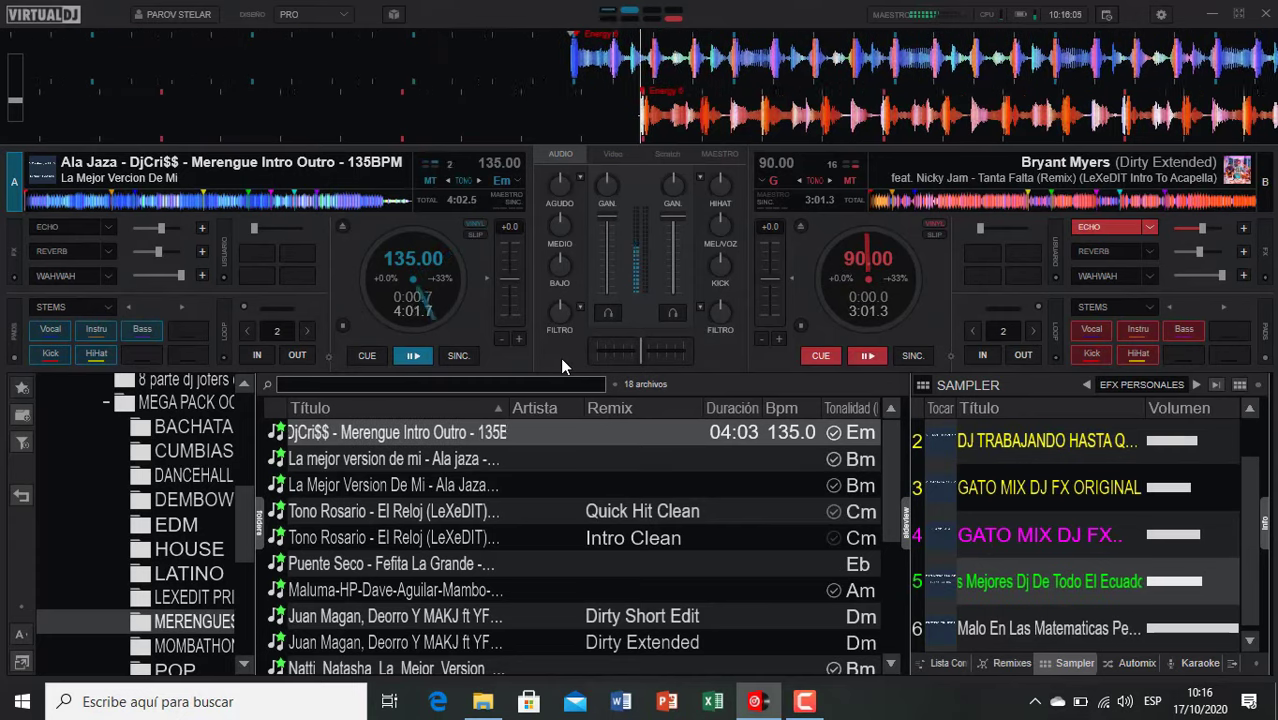
# Step: Load the DjHaroldFire version of "Ala jaza" onto deck B without headphone monitoring and switch playback to it with Echo on deck A
pyautogui.doubleClick(400, 462)
pyautogui.click(678, 312)
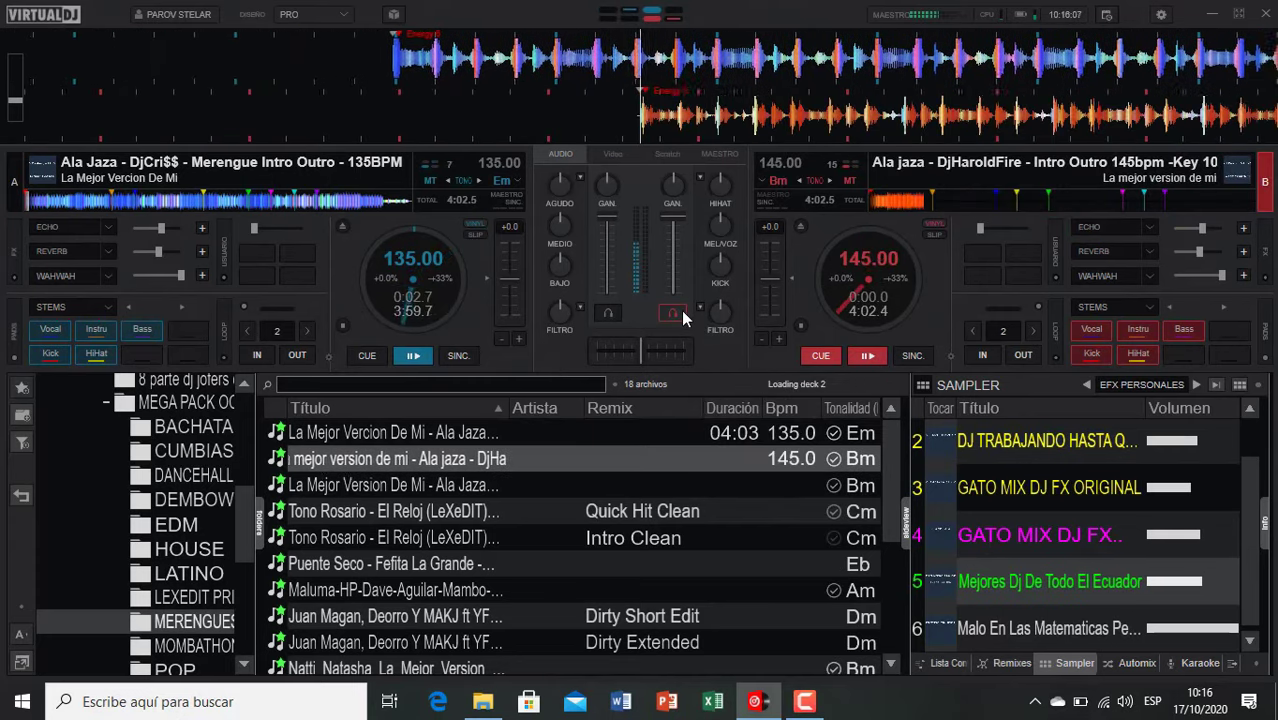
pyautogui.click(681, 311)
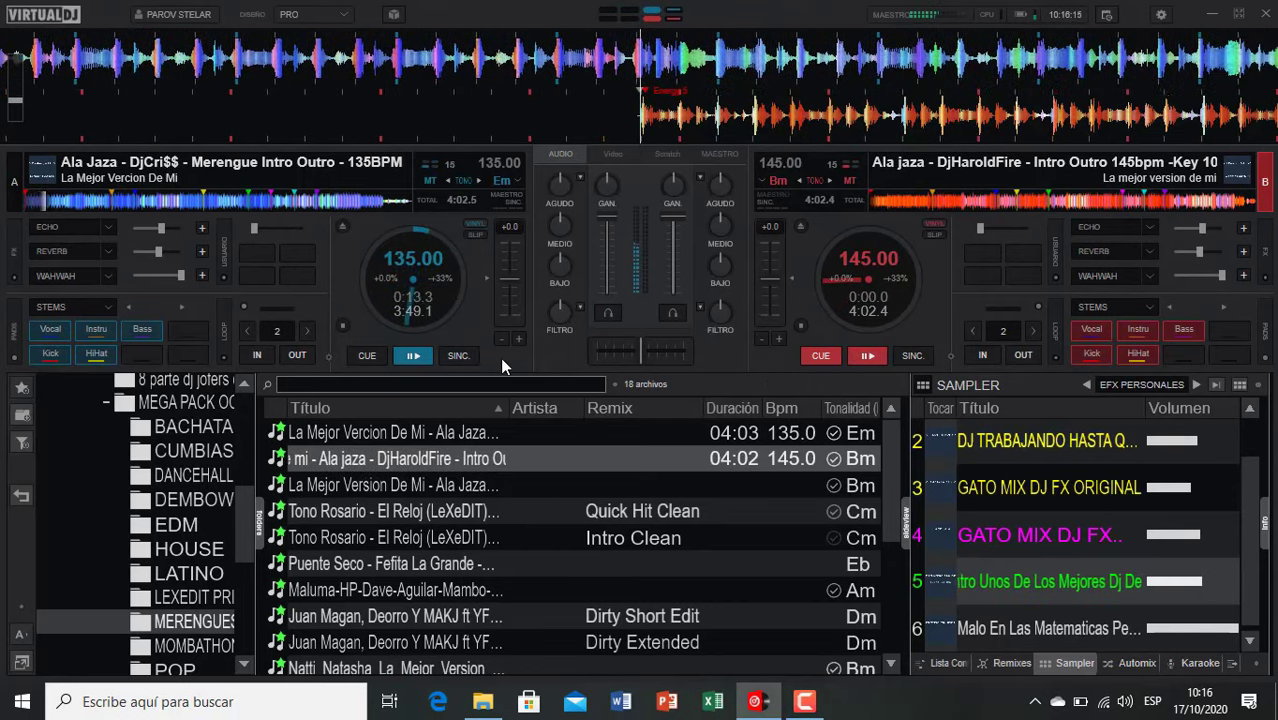
pyautogui.press('e')
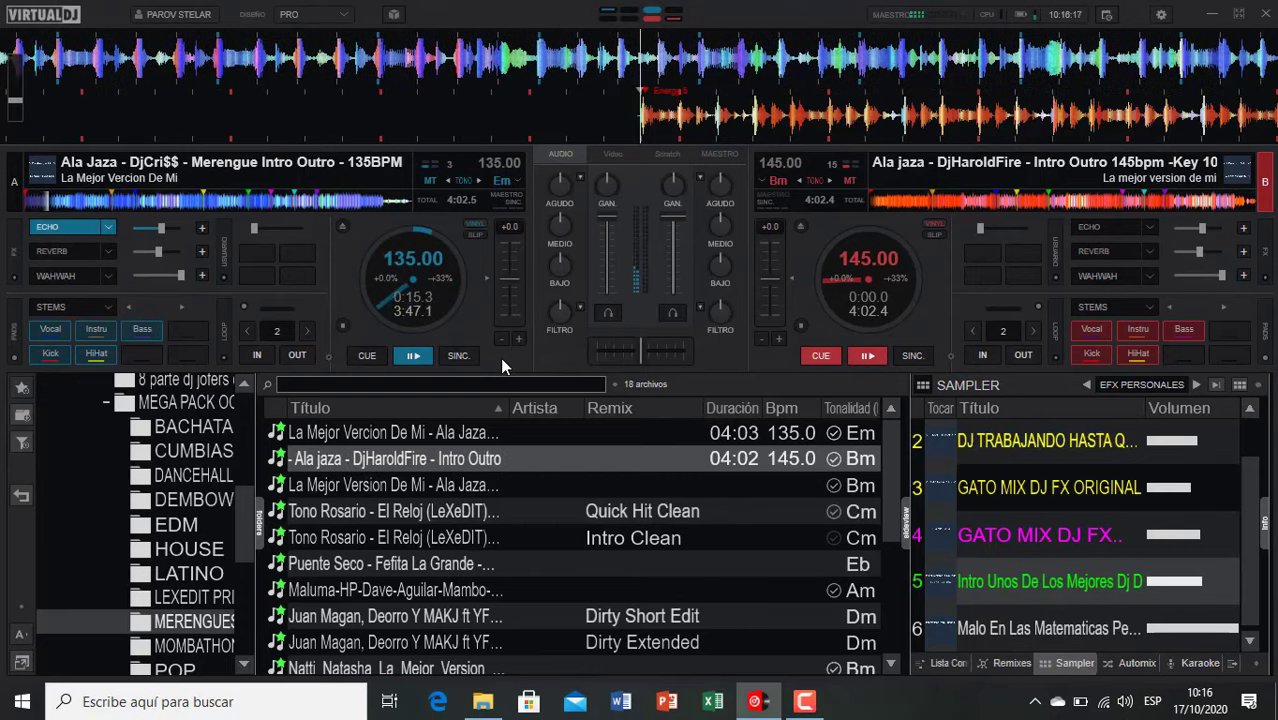
pyautogui.press('space')
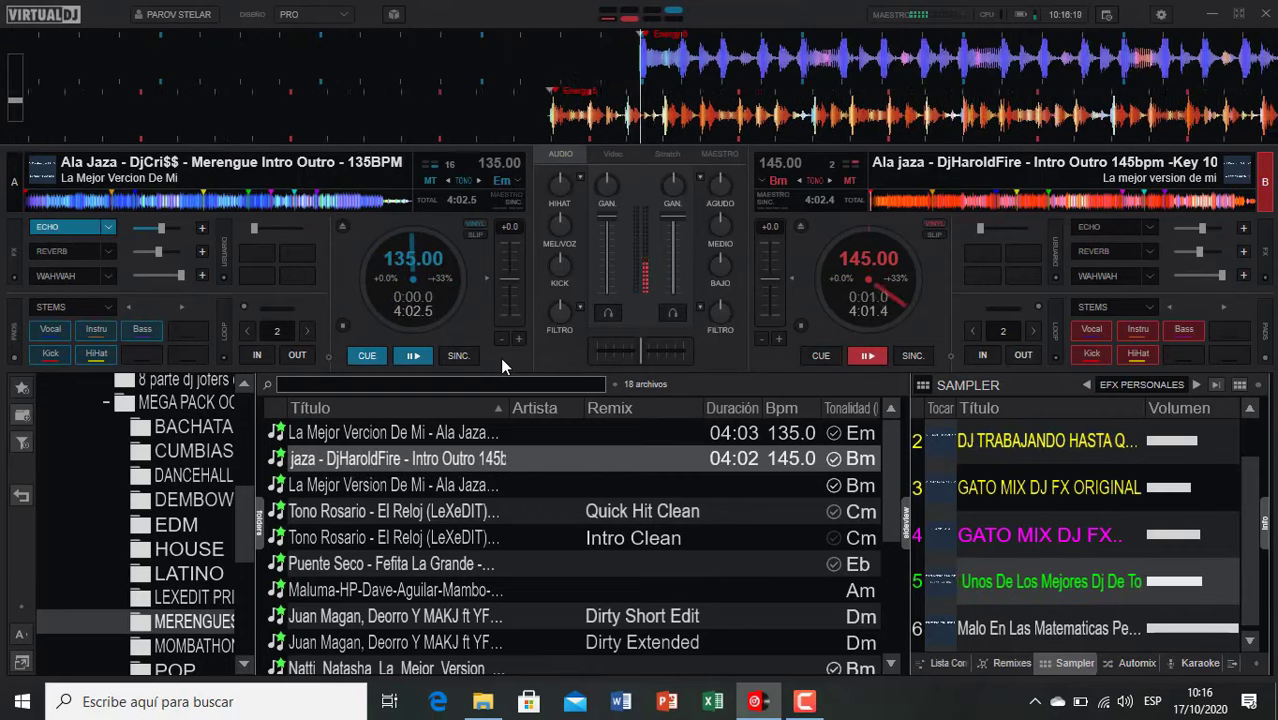
# Step: Load the Jhonny Styles "Ala Jaza" Intro Brake version onto deck A and switch playback to it with Echo on deck B
pyautogui.doubleClick(405, 485)
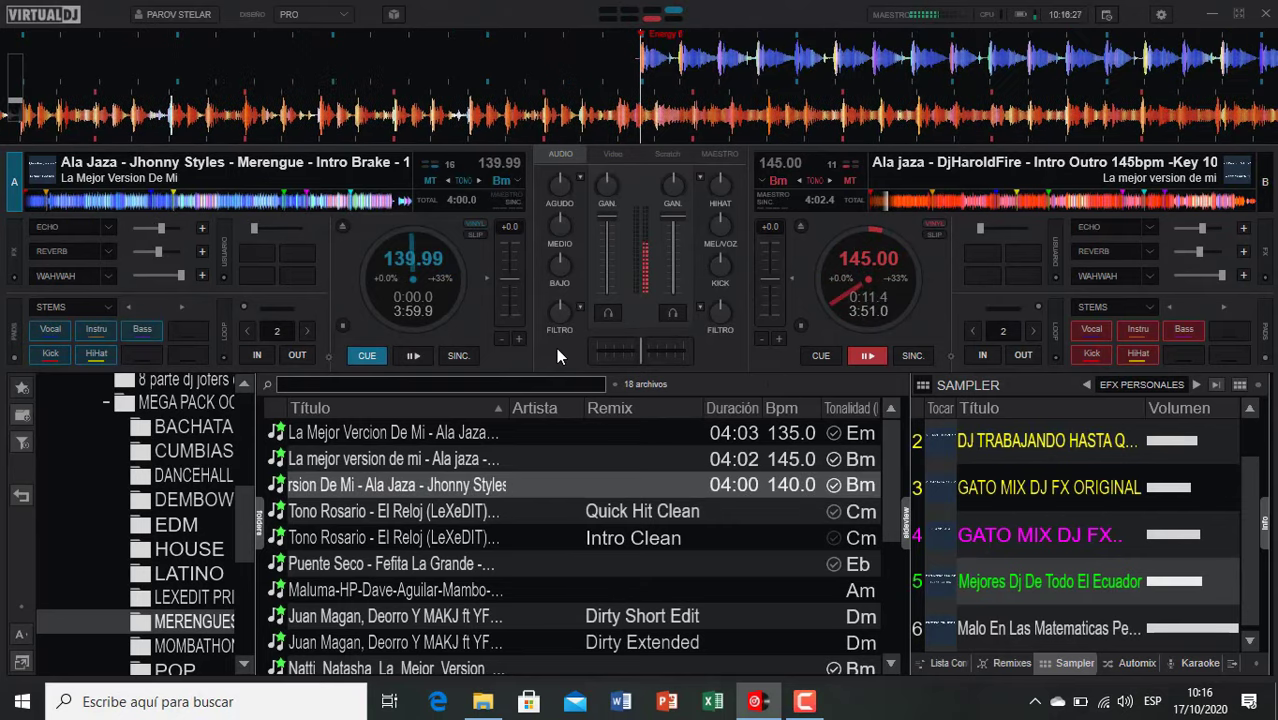
pyautogui.press('e')
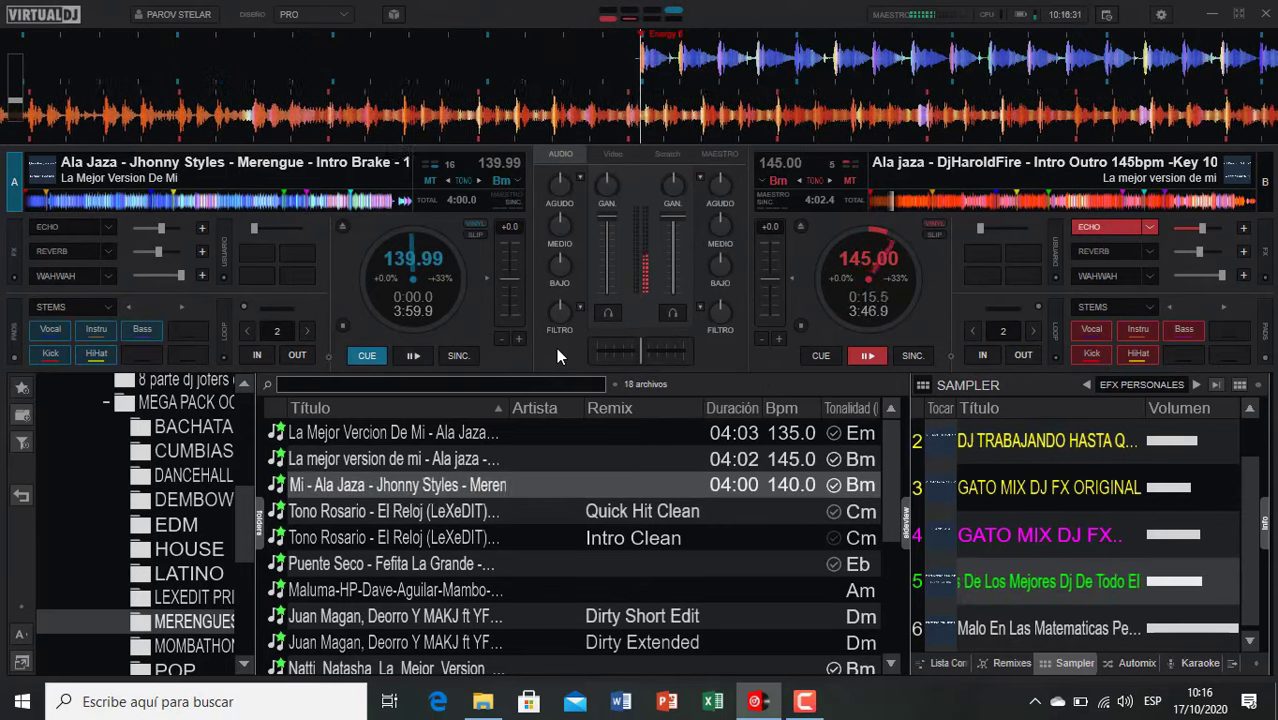
pyautogui.press('space')
pyautogui.press('s')
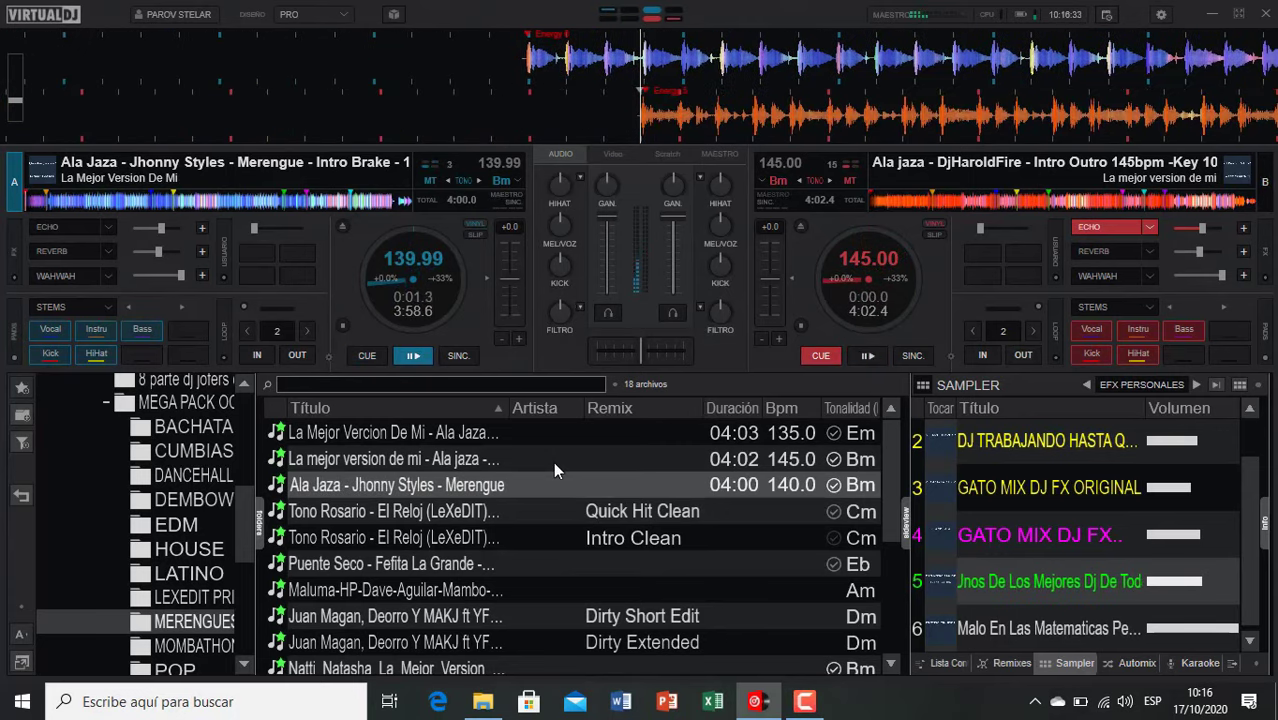
# Step: Load Tono Rosario's "El Reloj (LeXeDIT)" Intro Clean onto deck B and switch playback to it with Echo on deck A
pyautogui.doubleClick(341, 535)
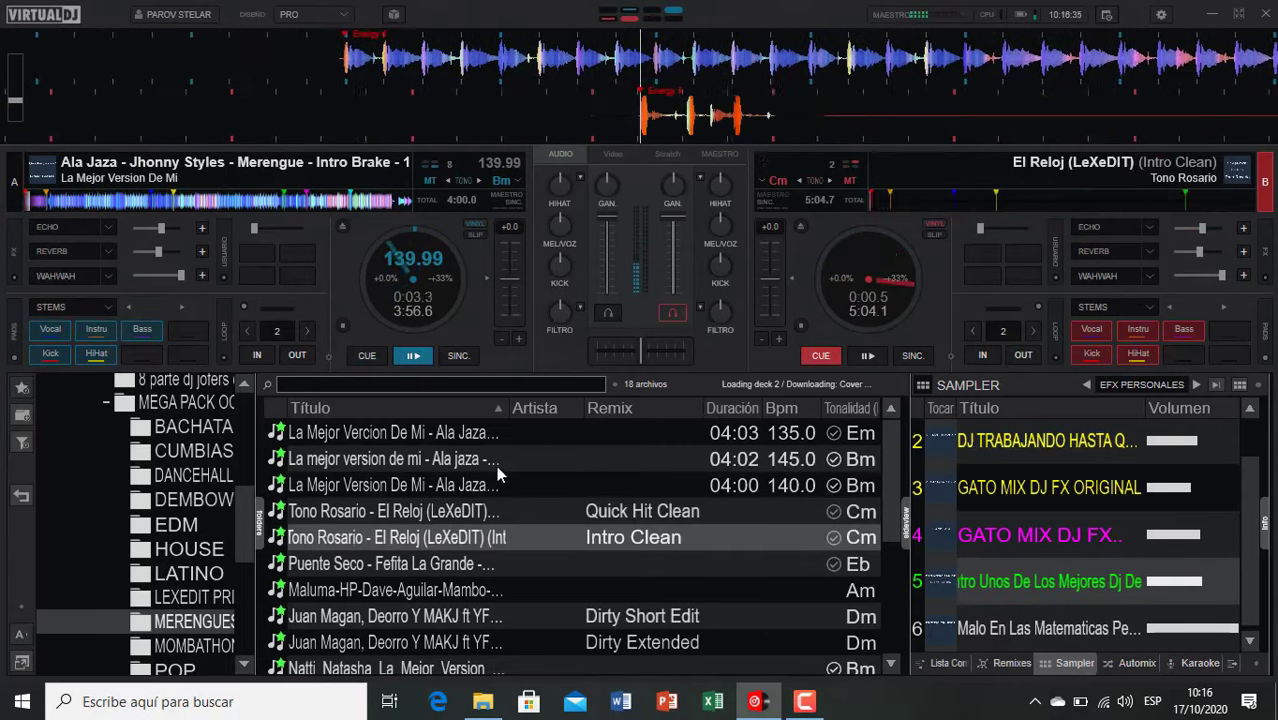
pyautogui.scroll(-2, 485, 592)
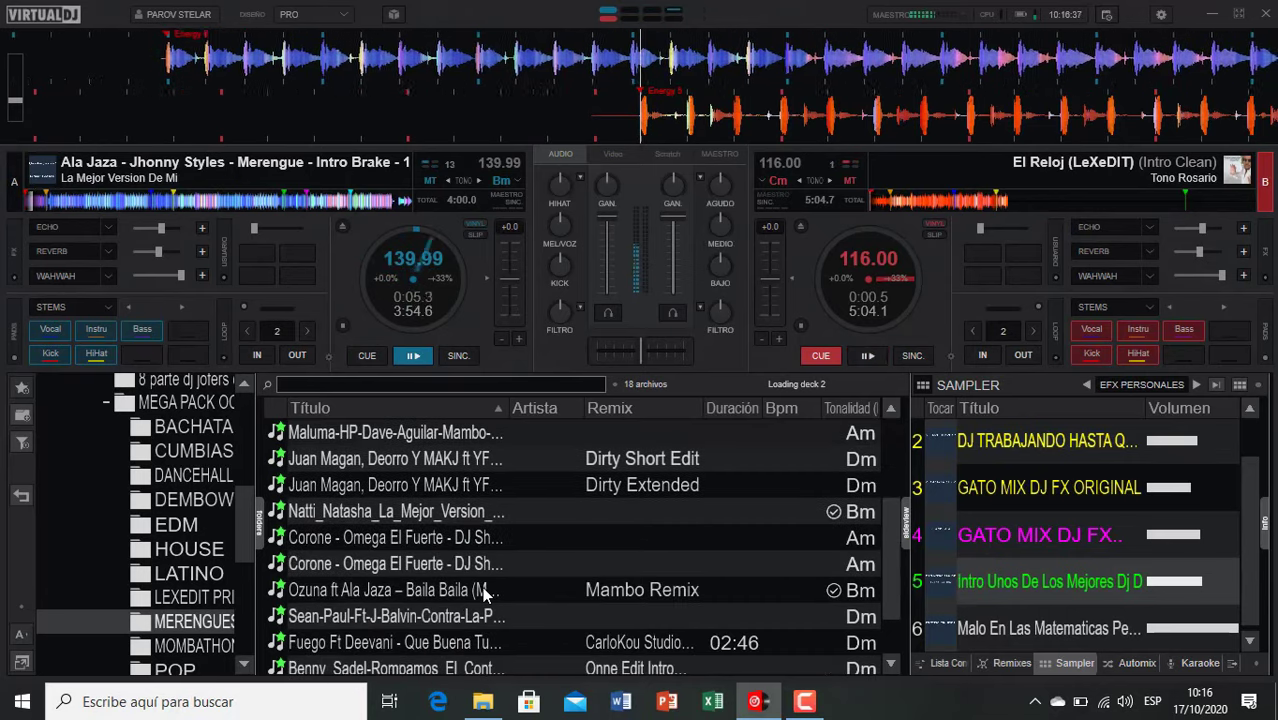
pyautogui.scroll(1, 485, 592)
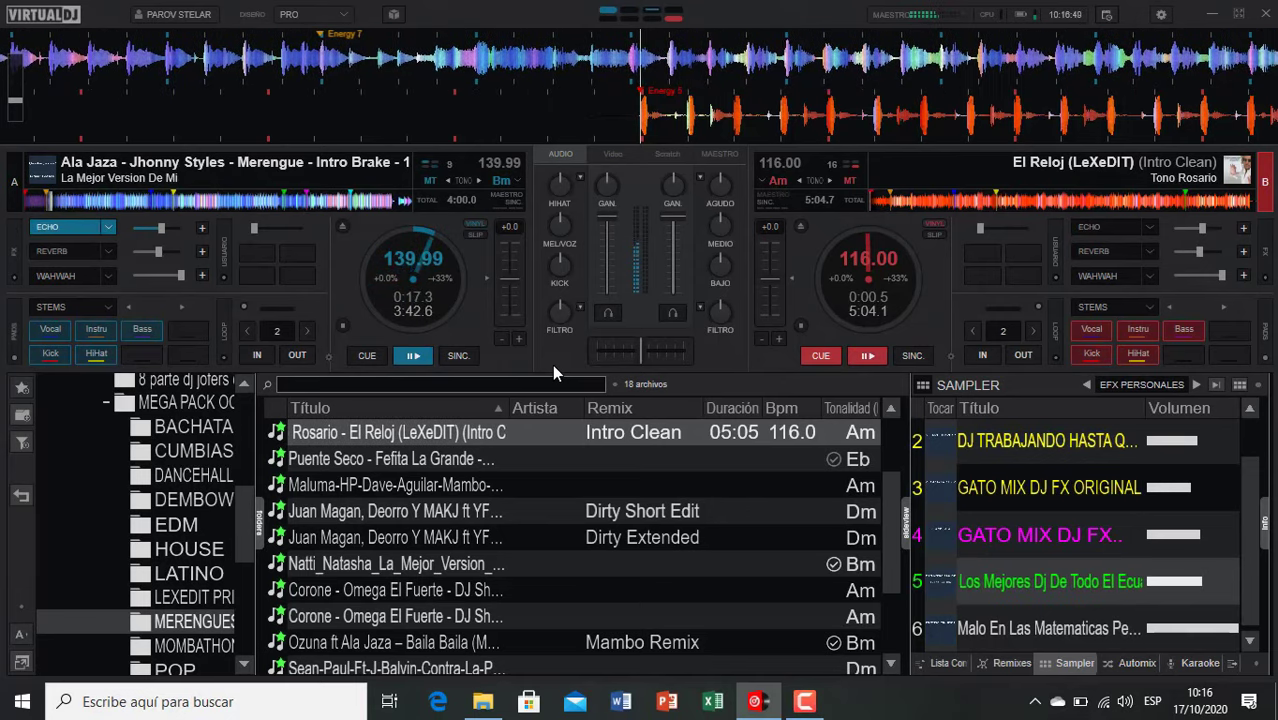
pyautogui.press('space')
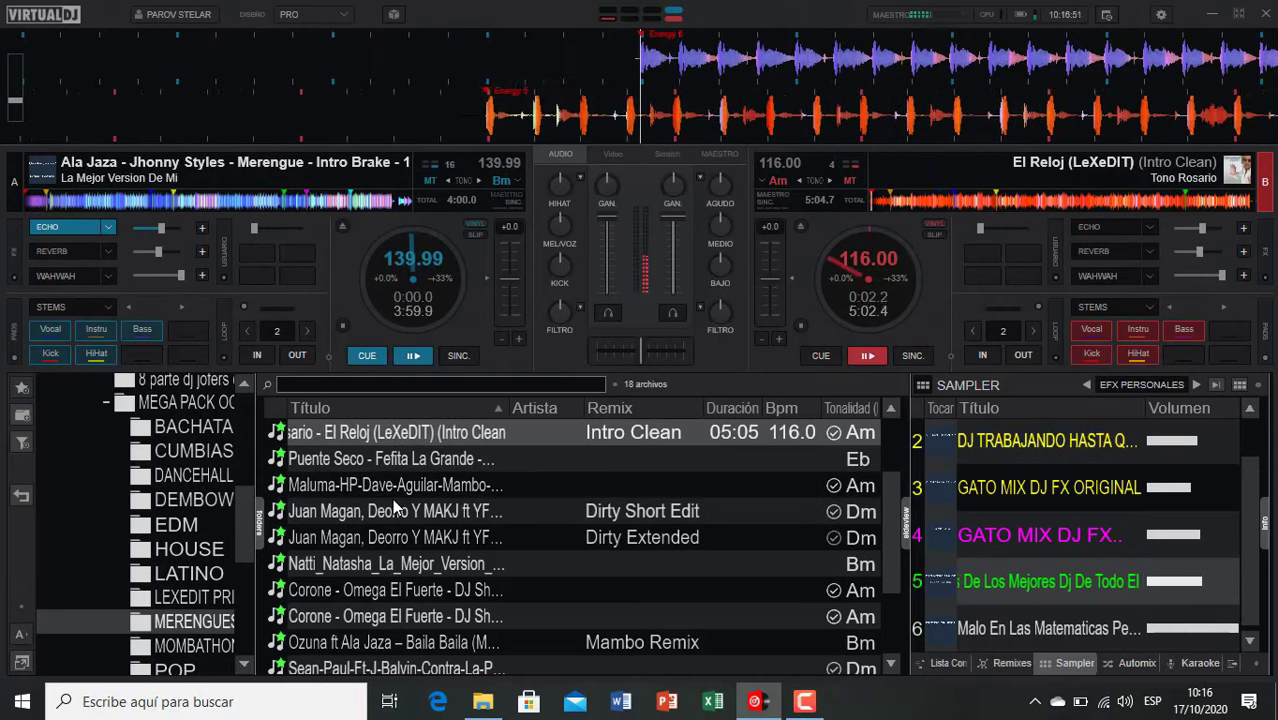
# Step: Load Maluma's "HP-Dave-Aguilar-Mambo-Remix-120-Bpm" onto deck A and switch playback to it with Echo on deck B
pyautogui.doubleClick(338, 488)
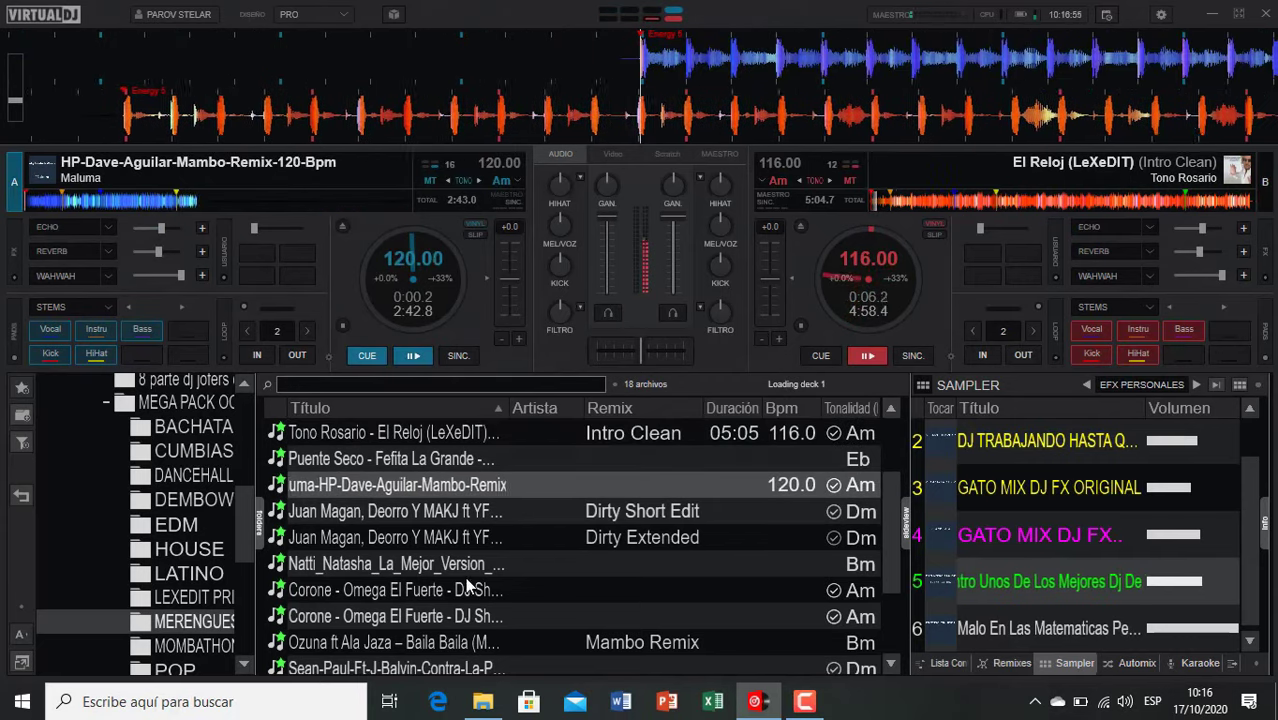
pyautogui.scroll(-2, 463, 598)
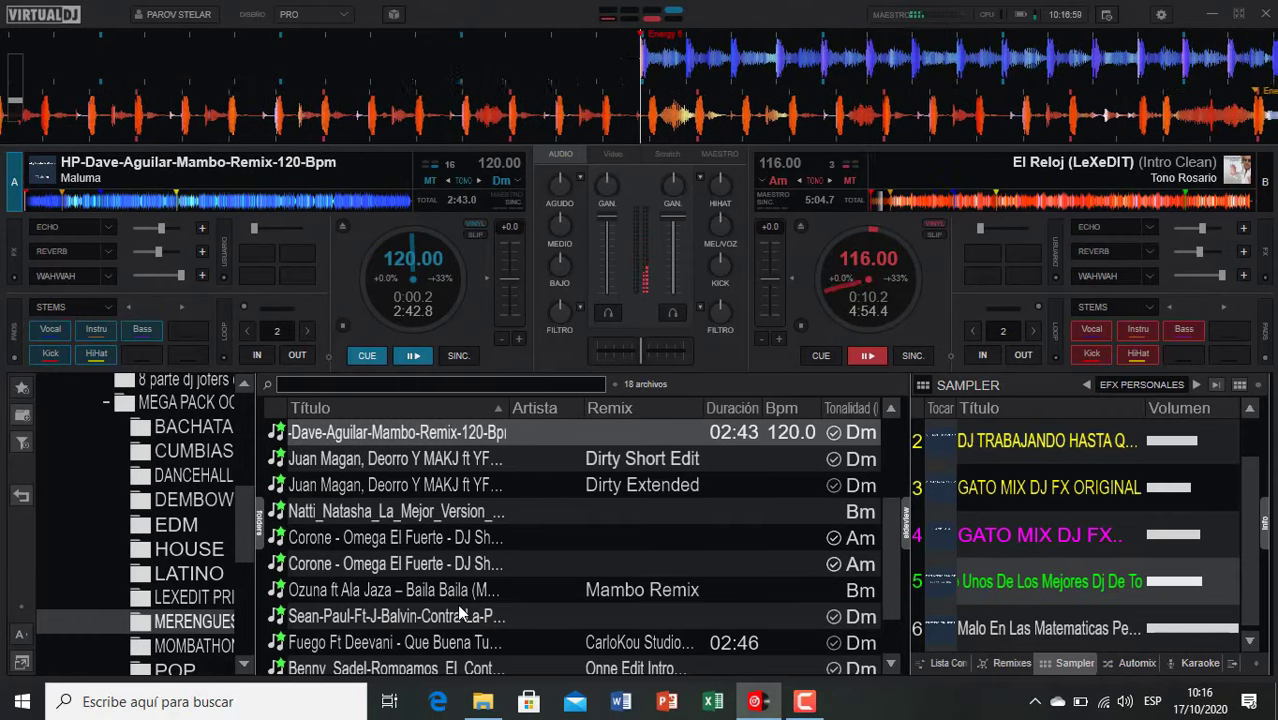
pyautogui.scroll(-2, 463, 613)
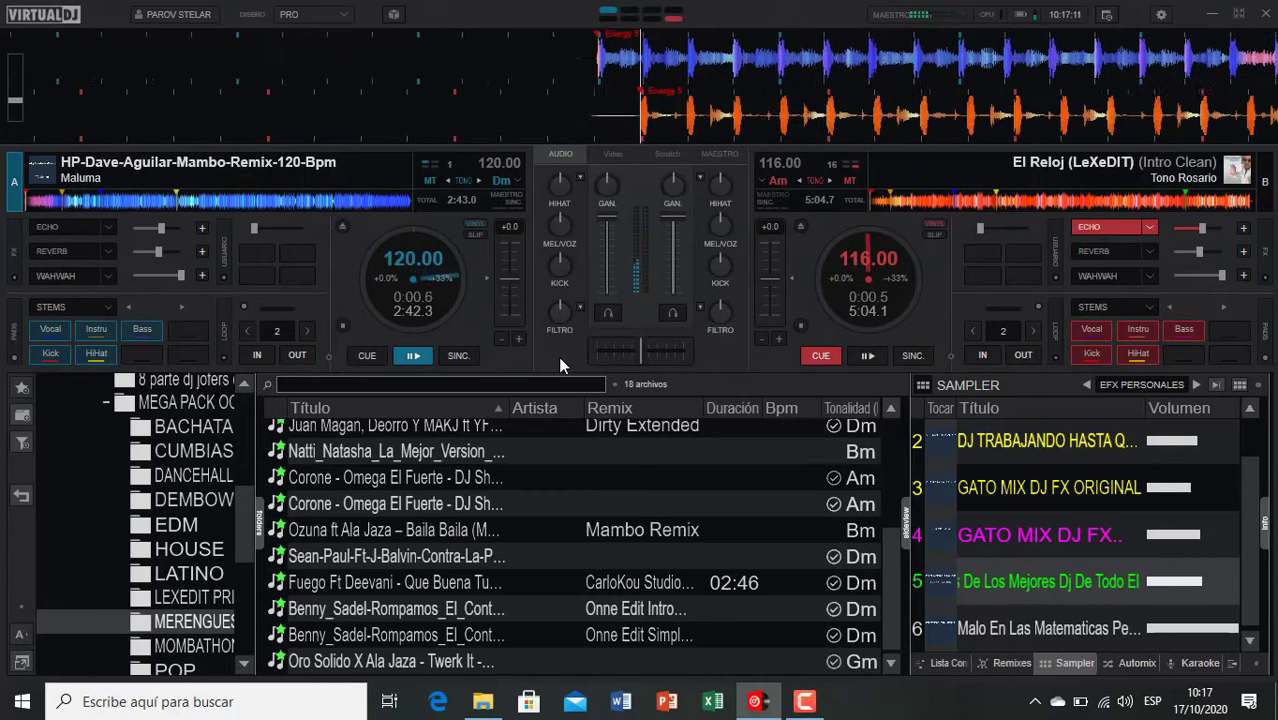
# Step: Load Fuego feat. Deevani's "Que Buena Tu Ta" onto deck B, and after skipping ahead in deck A's track, switch playback to it with Echo
pyautogui.doubleClick(352, 588)
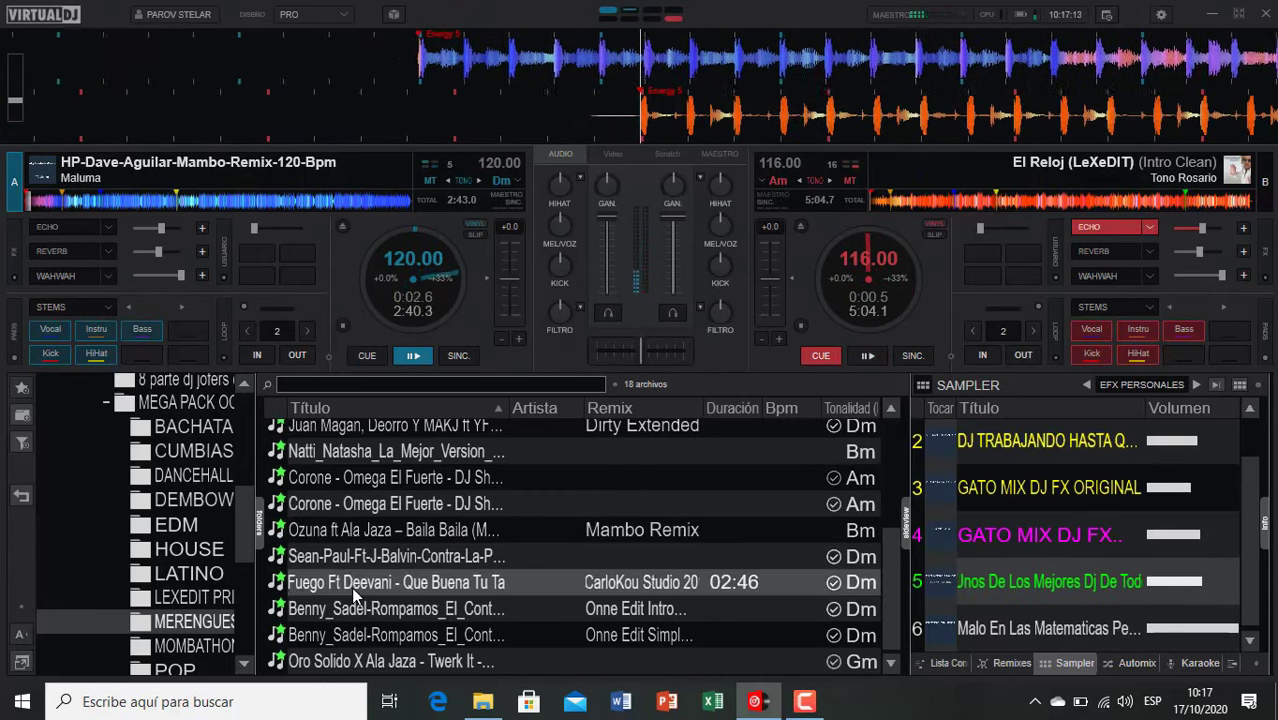
pyautogui.click(673, 313)
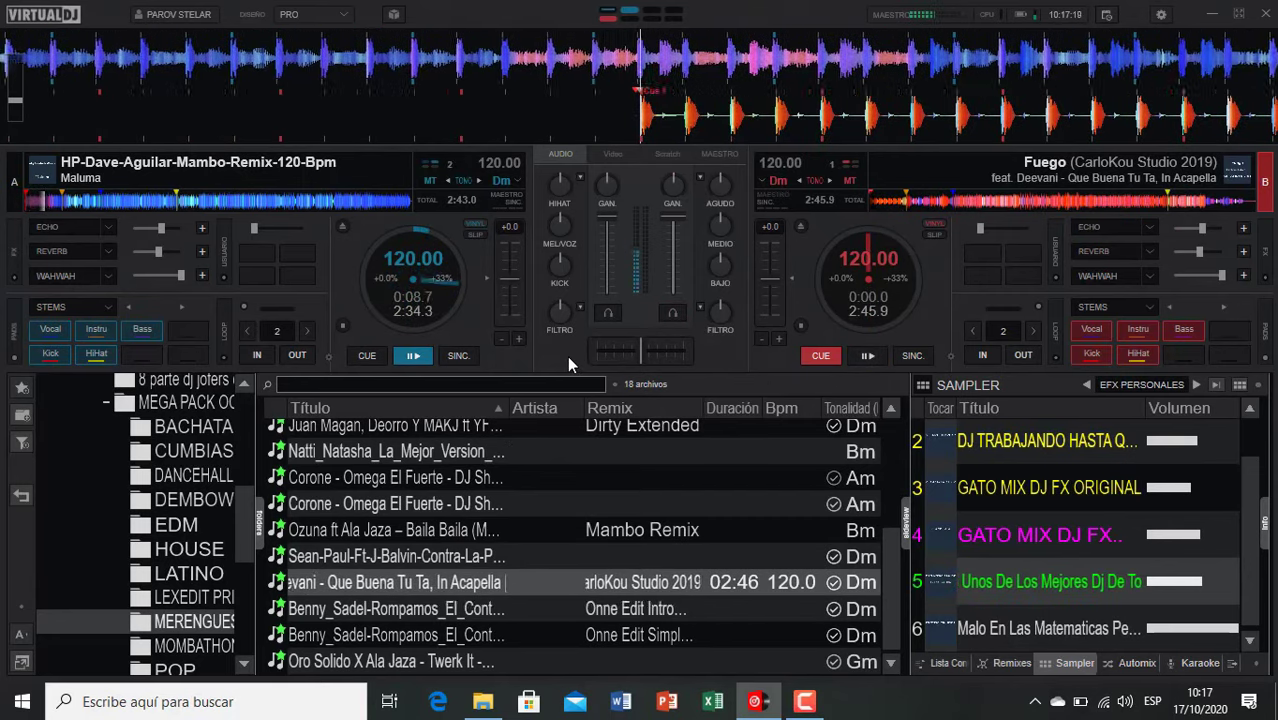
pyautogui.click(58, 200)
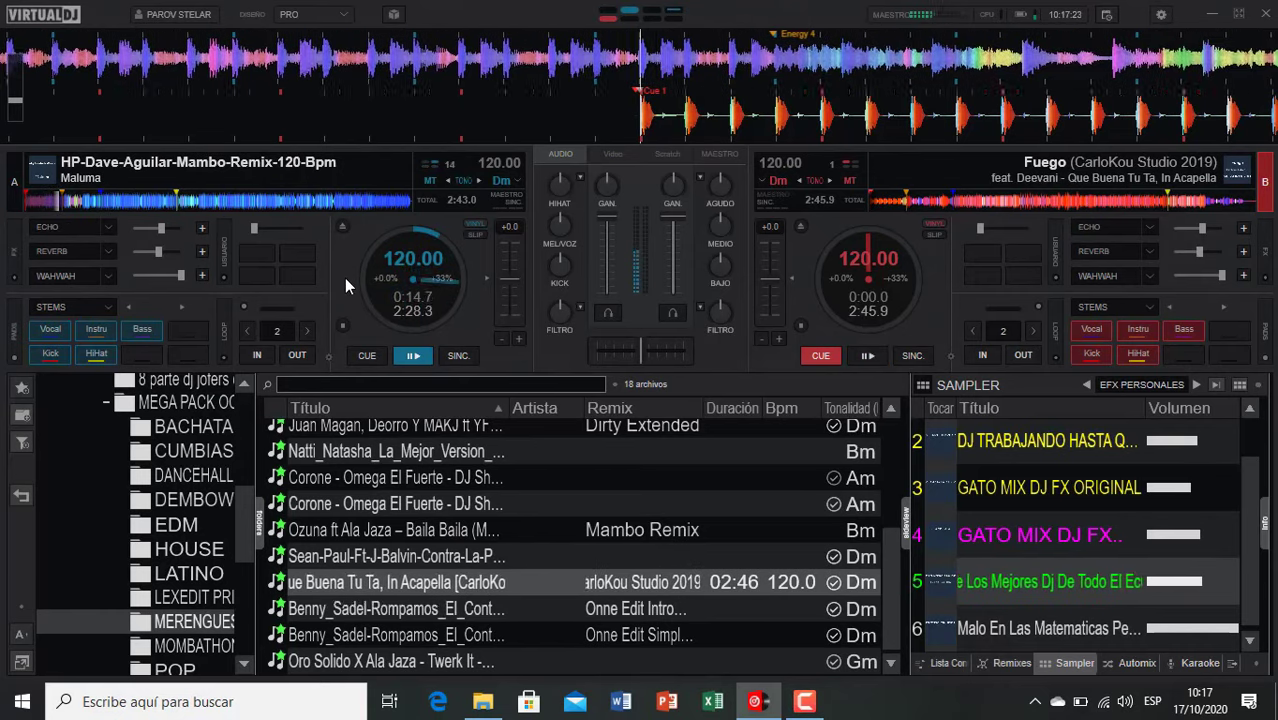
pyautogui.press('e')
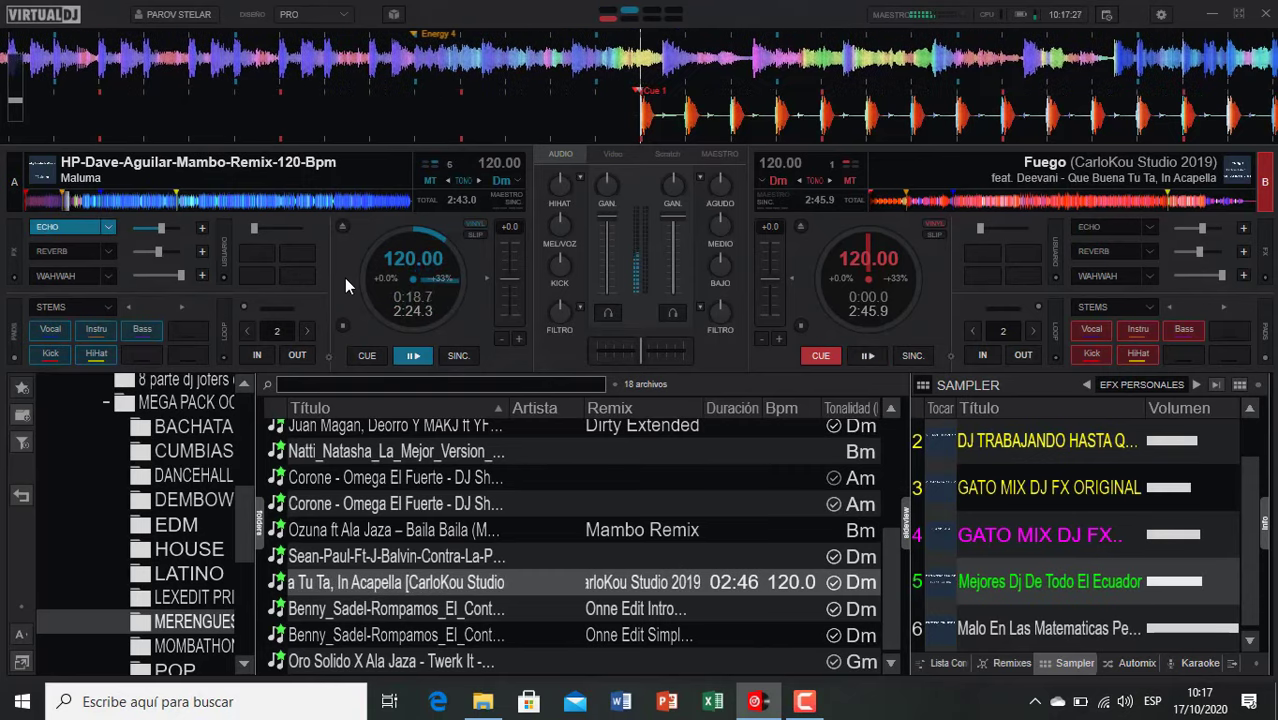
pyautogui.press('space')
pyautogui.press('c')
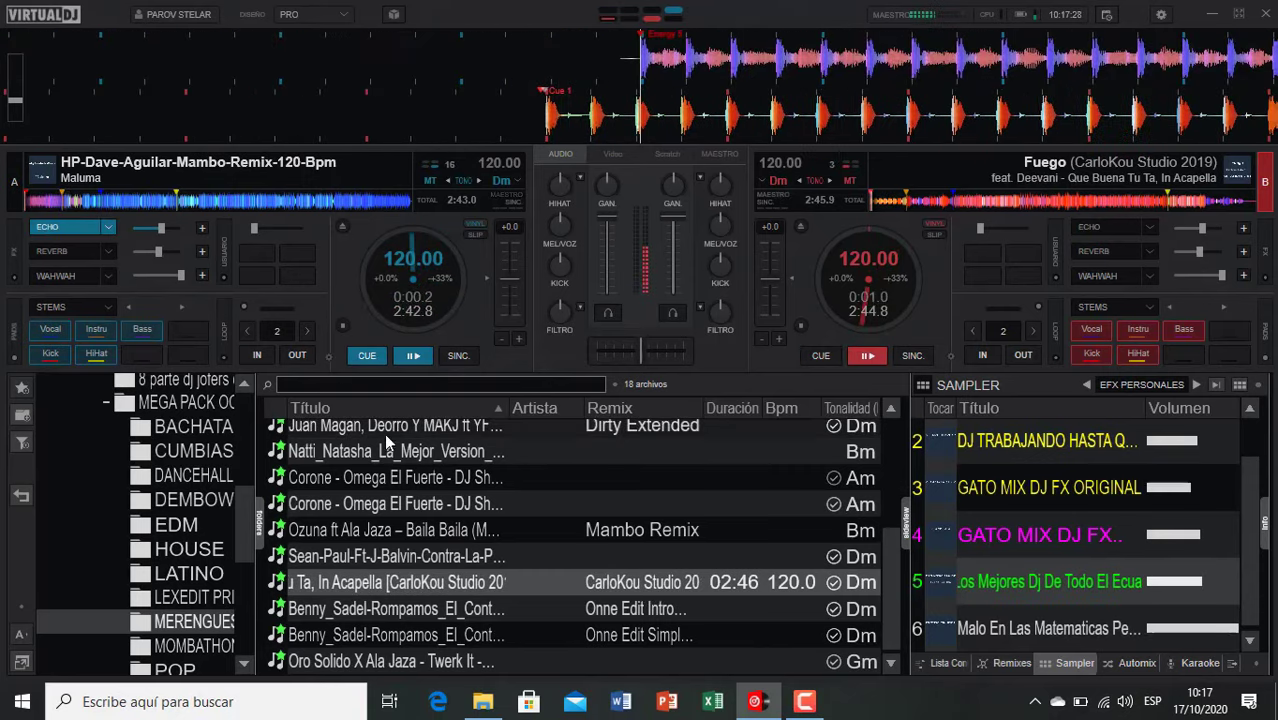
# Step: Load the second Corone "Omega El Fuerte" track onto deck A, skip ahead in deck B's track and switch playback to deck A with Echo
pyautogui.doubleClick(391, 505)
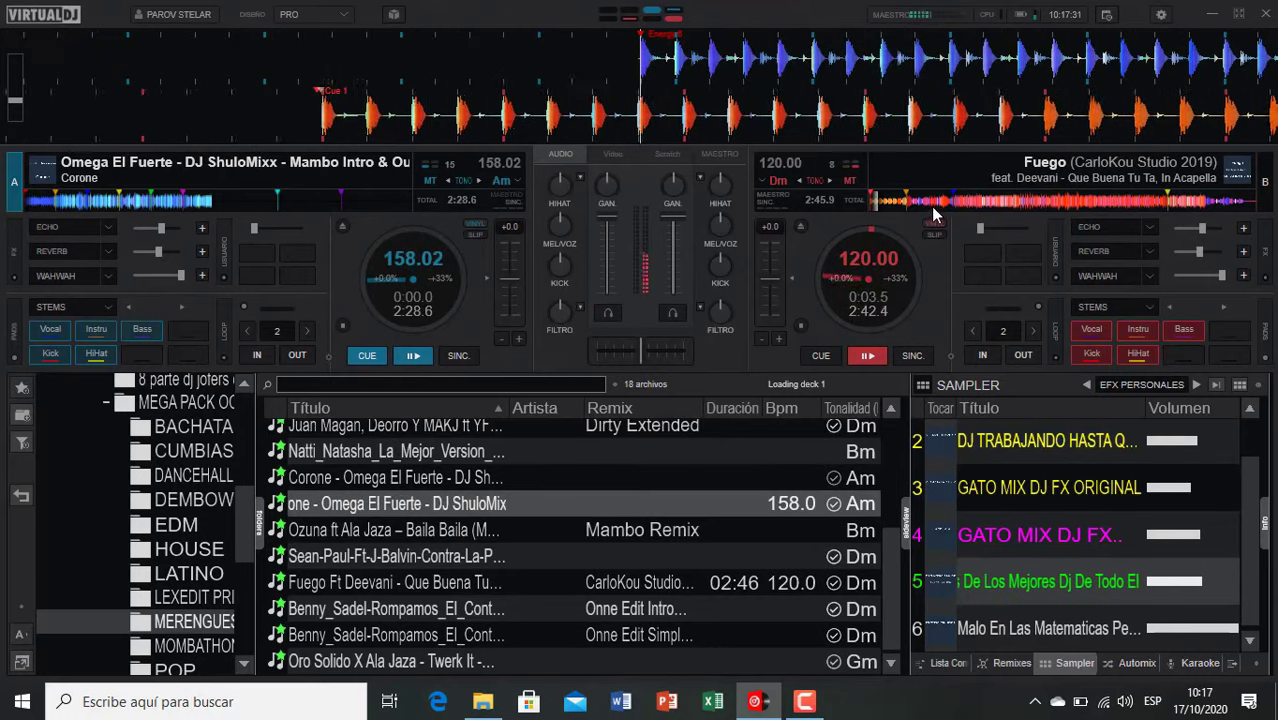
pyautogui.click(894, 205)
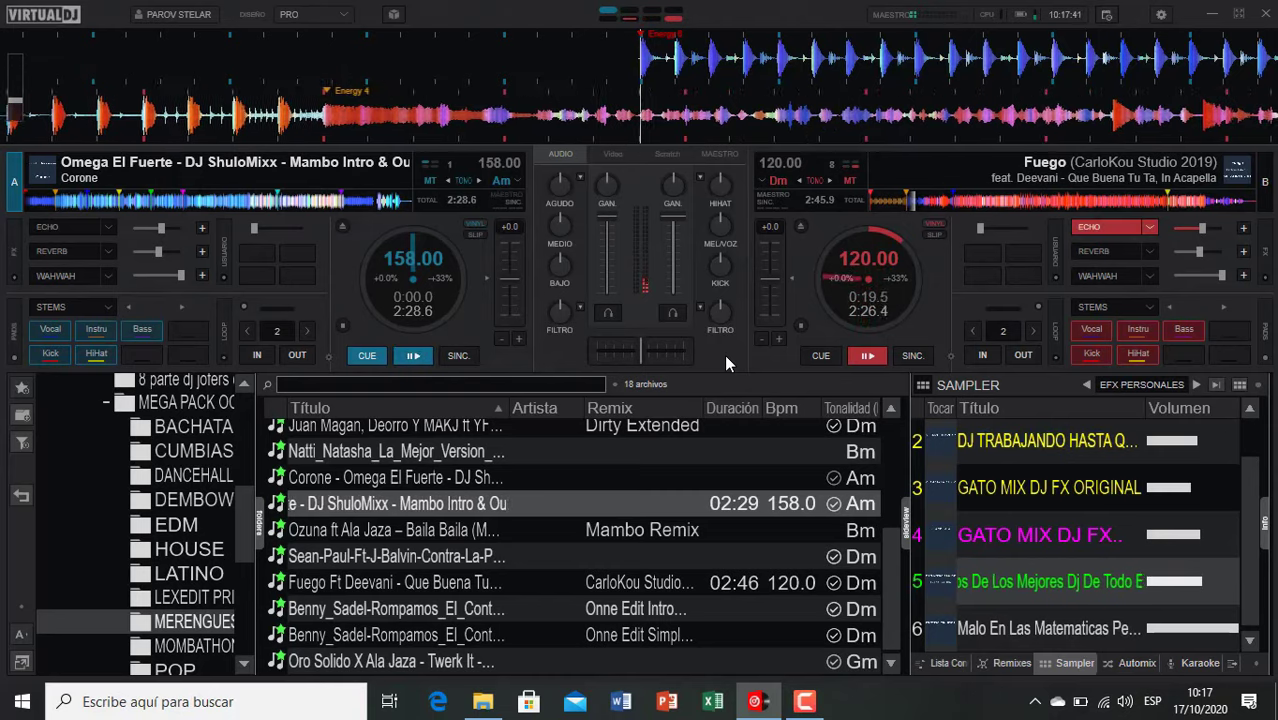
pyautogui.press('space')
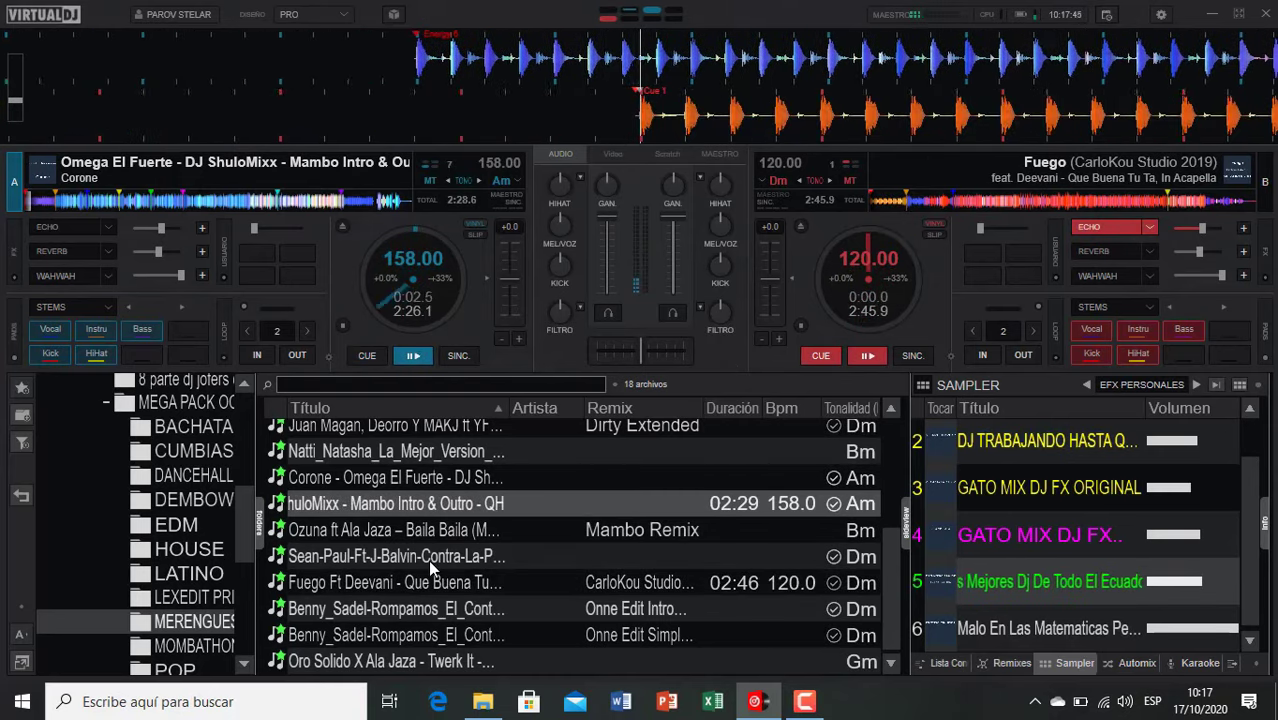
# Step: Mix Benny_Sadel's two "Rompamos_El_Contrato" edits, Intro Outro on deck B and Simple Intro on deck A, applying Echo to the outgoing deck at each switch
pyautogui.doubleClick(400, 608)
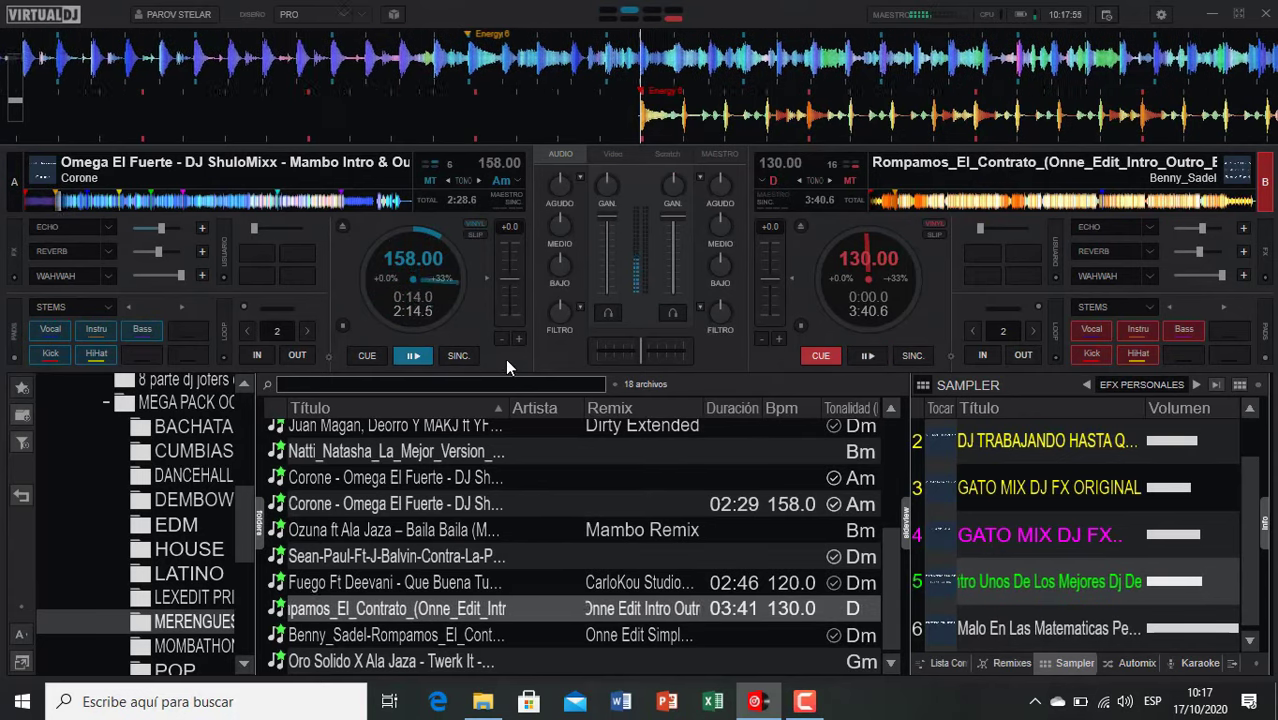
pyautogui.press('space')
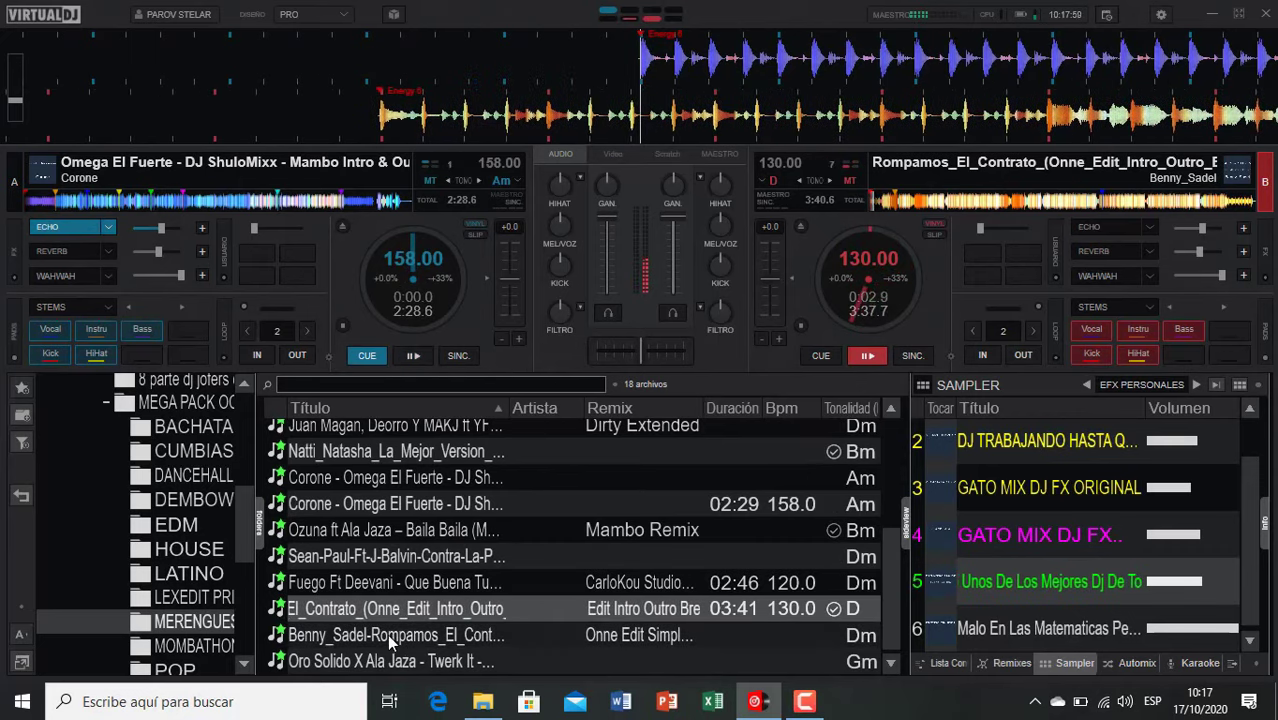
pyautogui.doubleClick(403, 637)
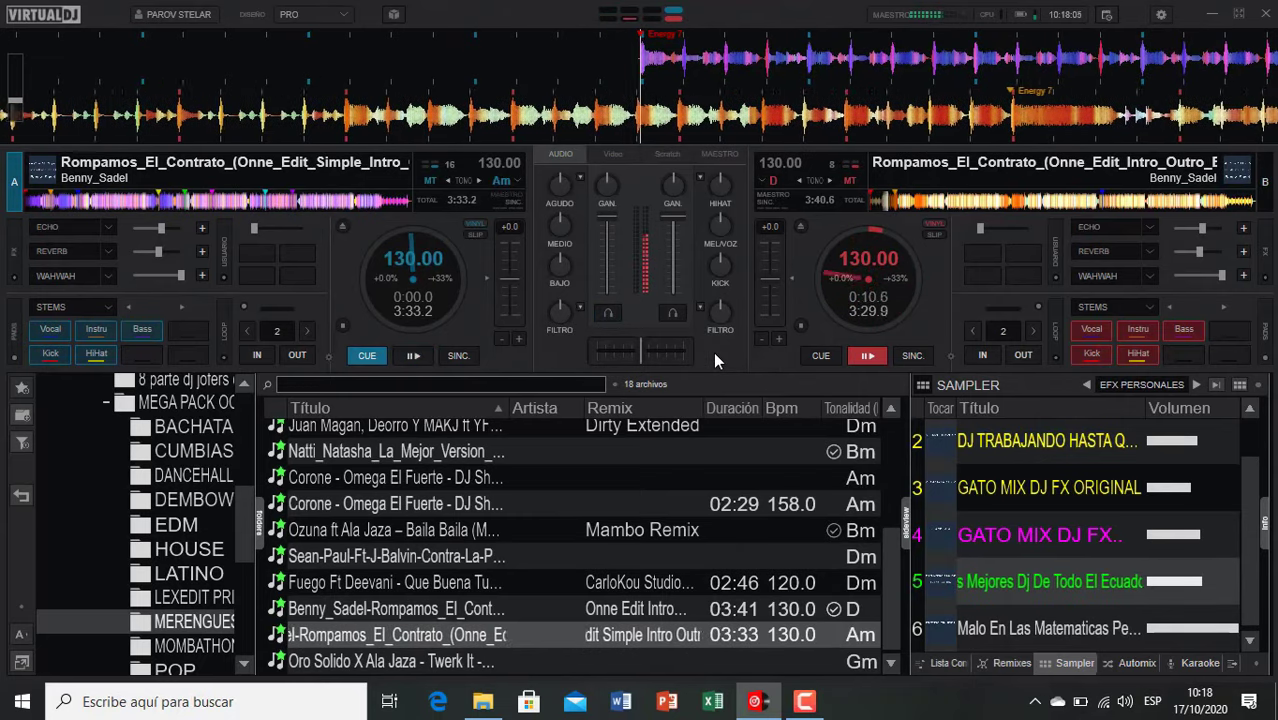
pyautogui.press('e')
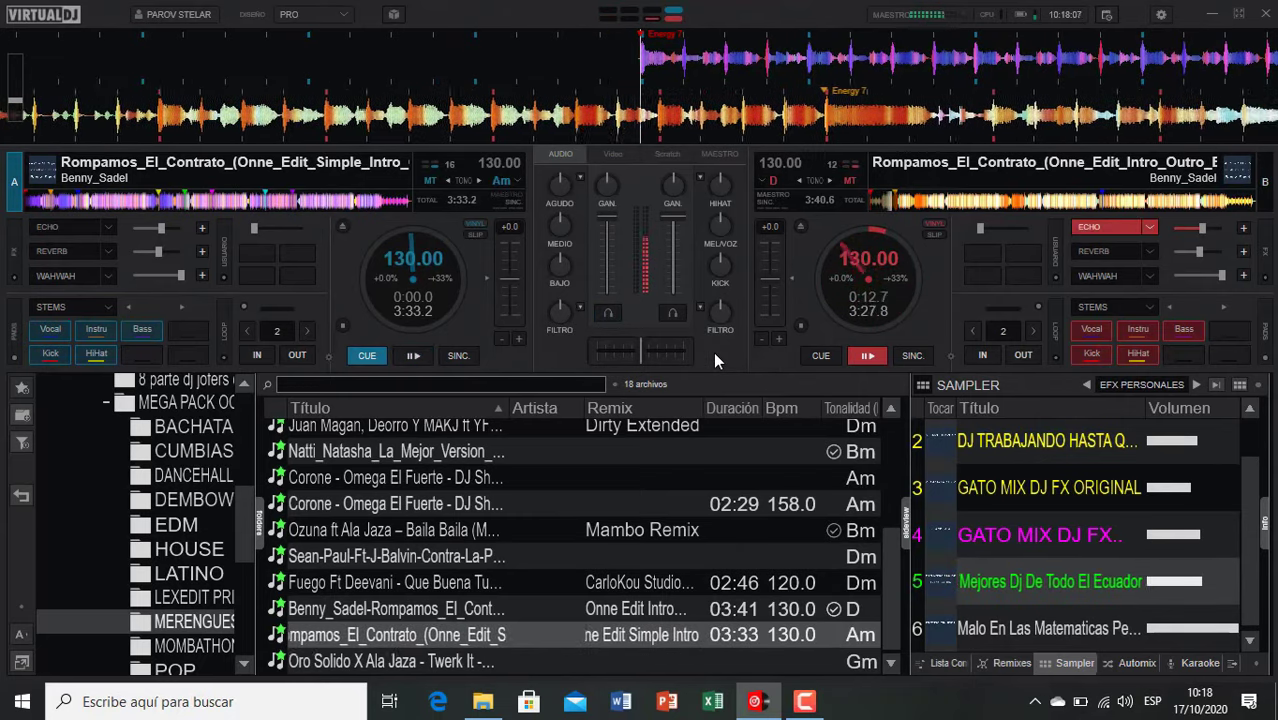
pyautogui.press('space')
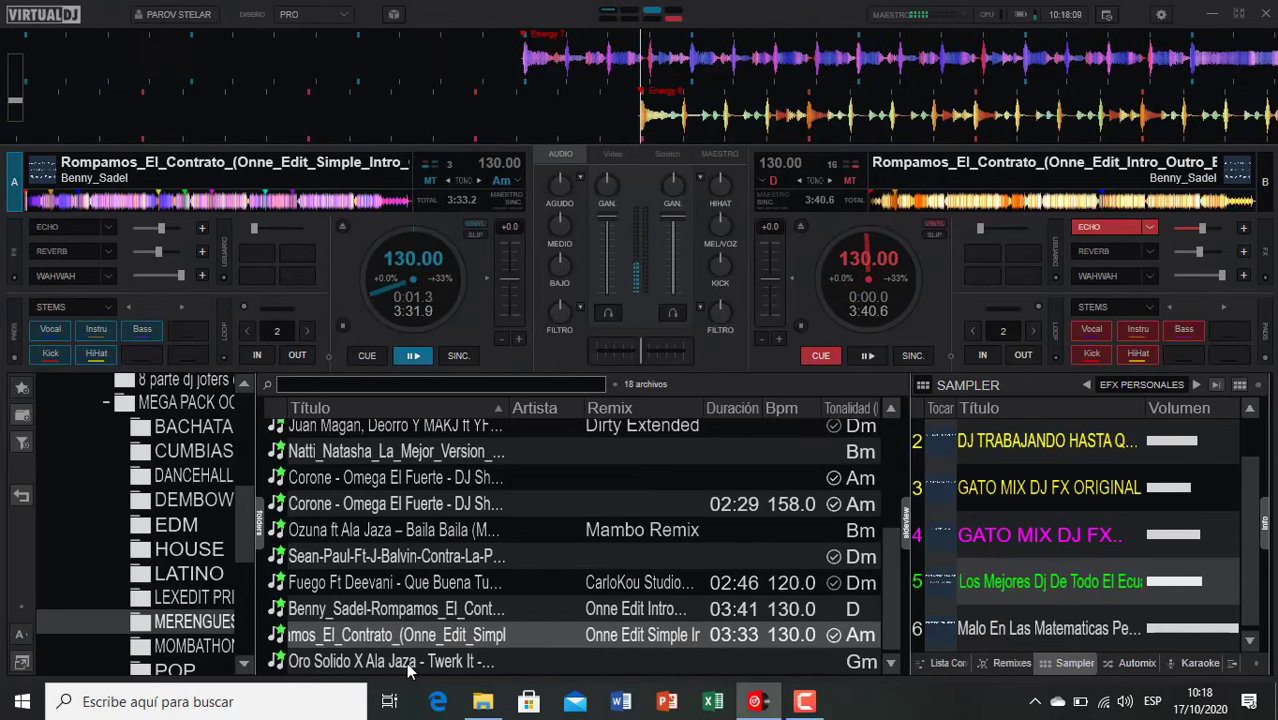
# Step: Load Oro Solido X Ala Jaza's "Twerk It" onto deck B for playback and open the MOMBATHON folder
pyautogui.doubleClick(370, 661)
pyautogui.click(226, 648)
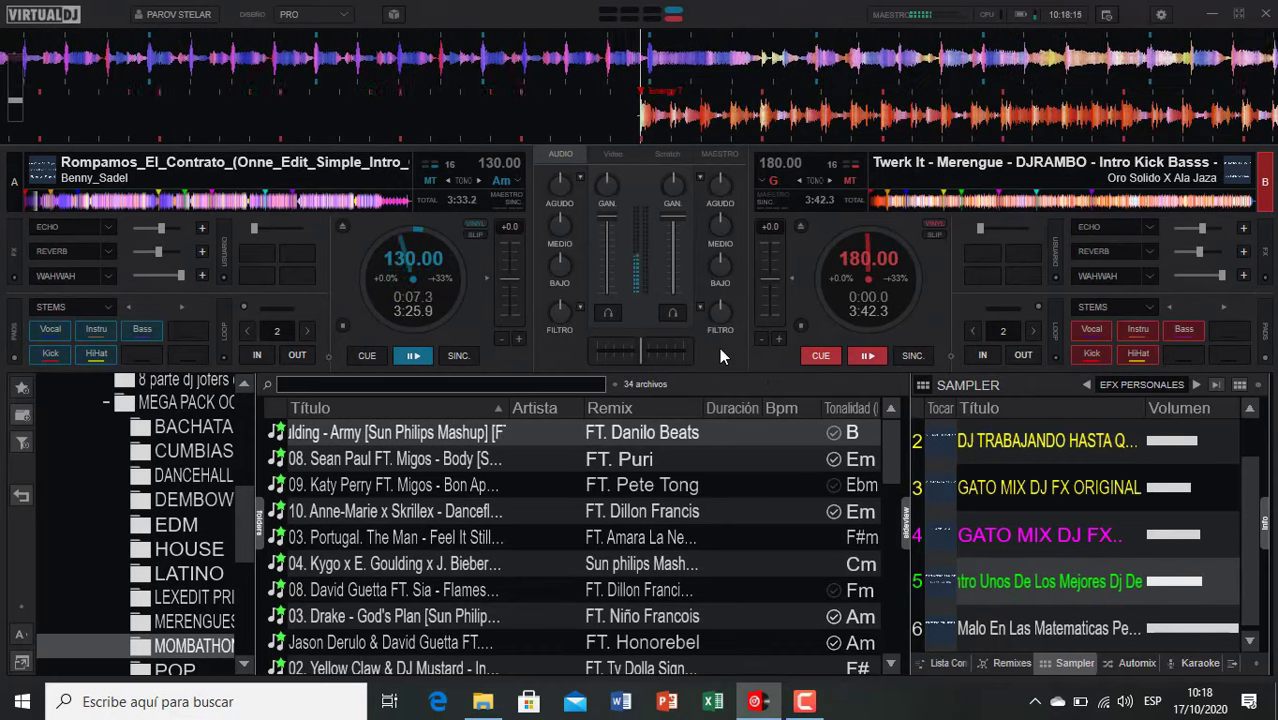
pyautogui.scroll(-2, 222, 515)
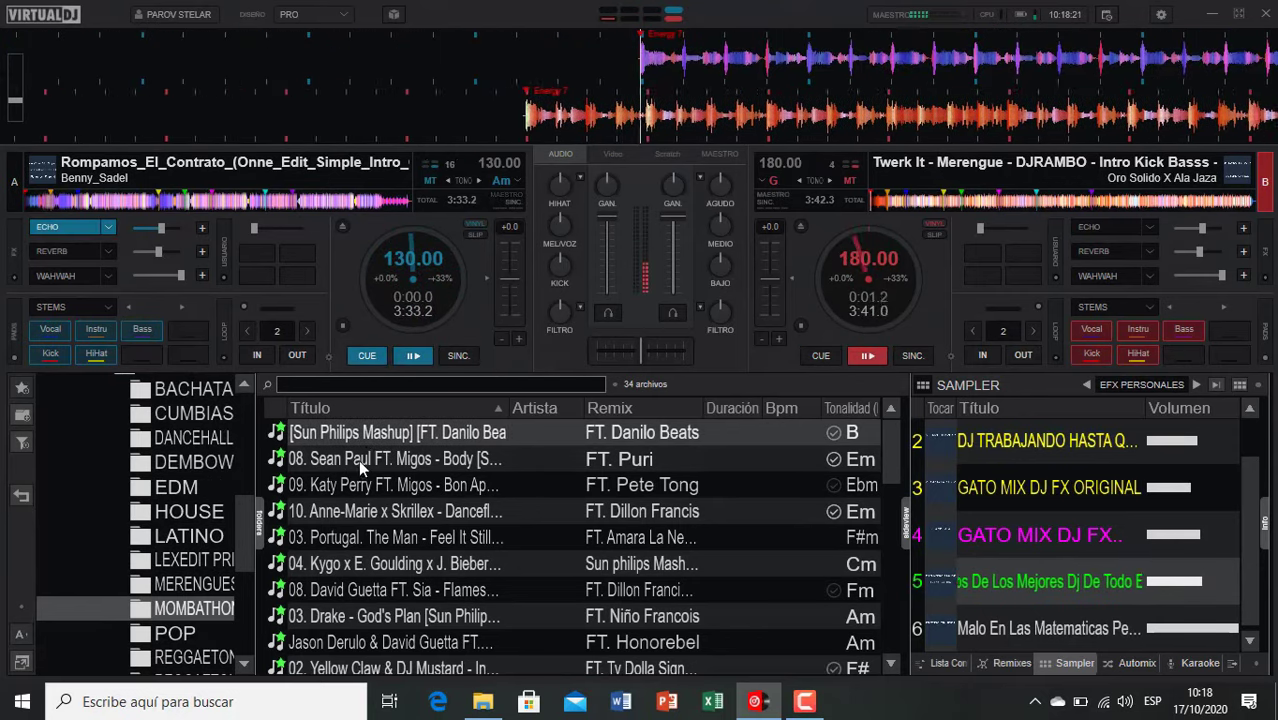
# Step: Load Ellie Goulding's "Army [Sun Philips Mashup]" onto deck A and switch playback to it with Echo on deck B
pyautogui.doubleClick(380, 438)
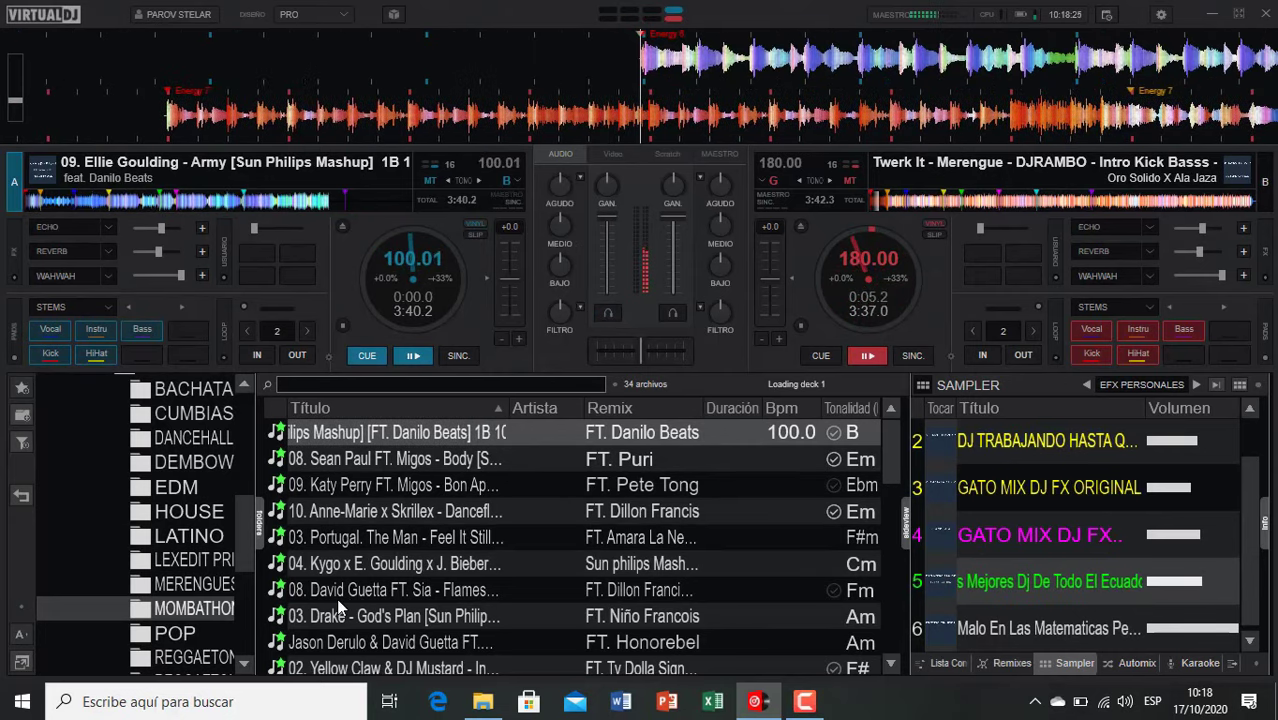
pyautogui.scroll(-1, 232, 620)
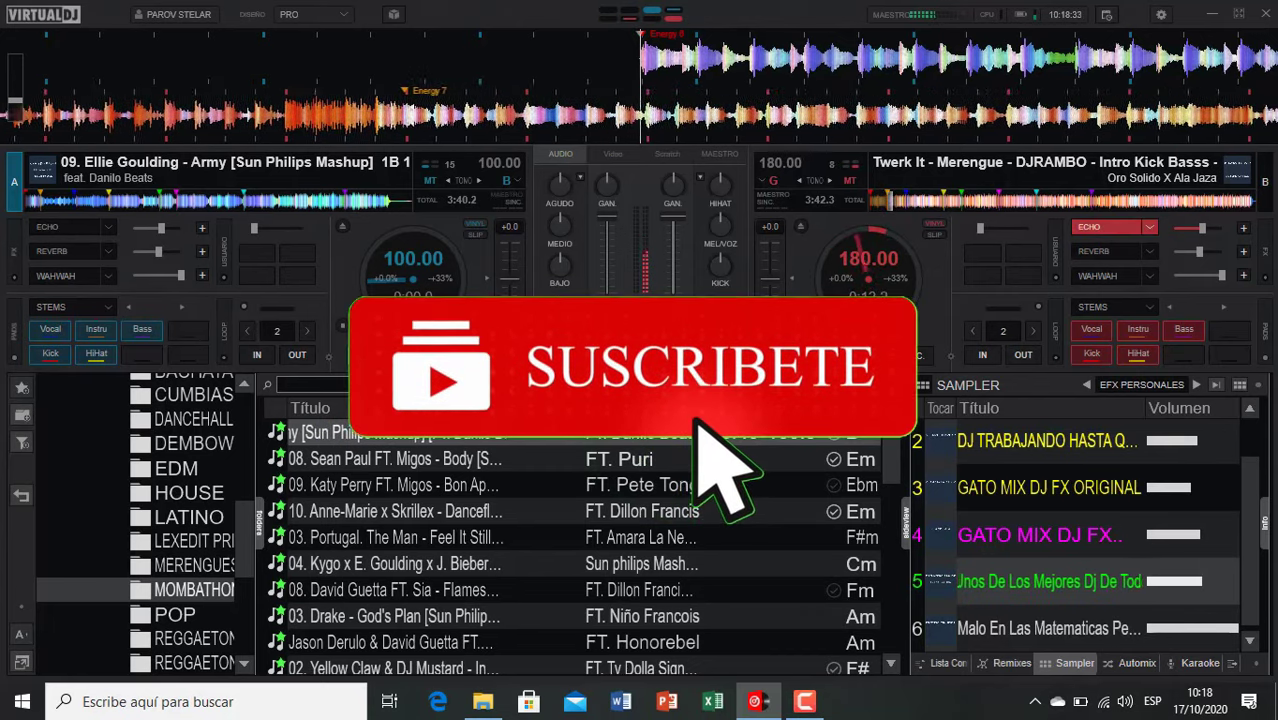
pyautogui.click(413, 355)
# Step: Load Kygo x E. Goulding x J. Bieber's "First Time Vs. Sorry" onto deck B and switch playback to it with Echo on deck A
pyautogui.doubleClick(391, 563)
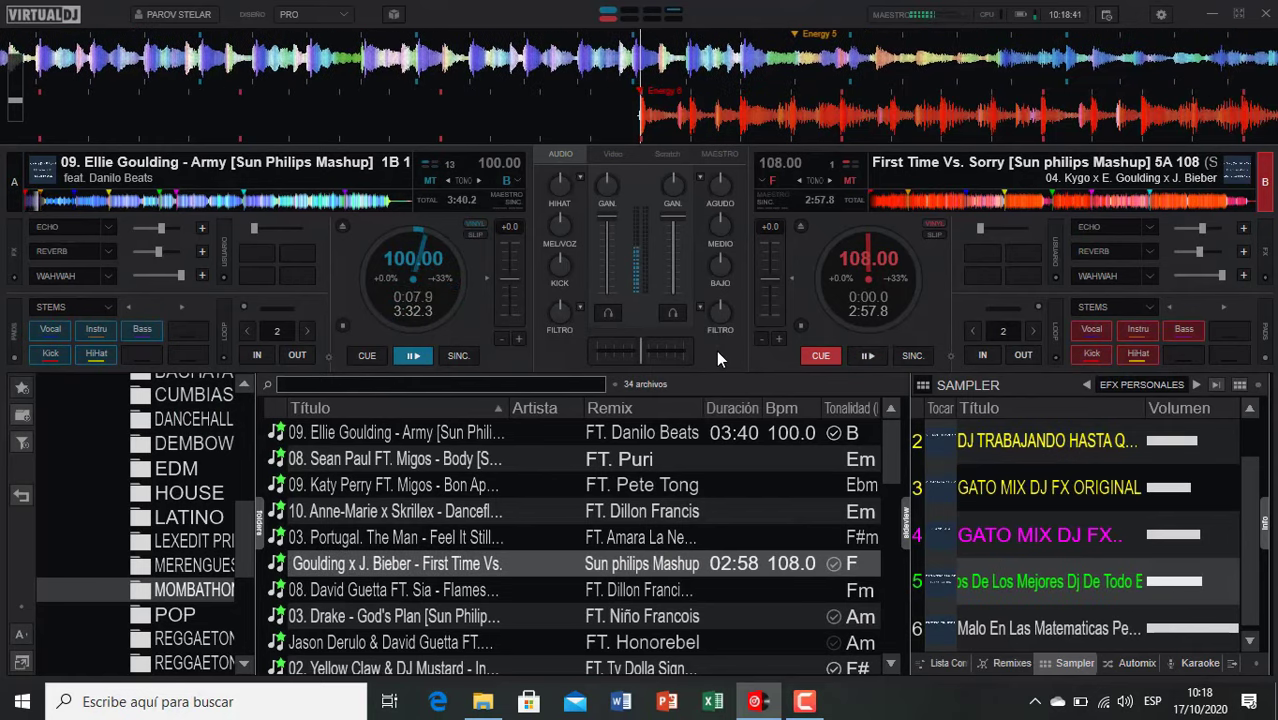
pyautogui.press('e')
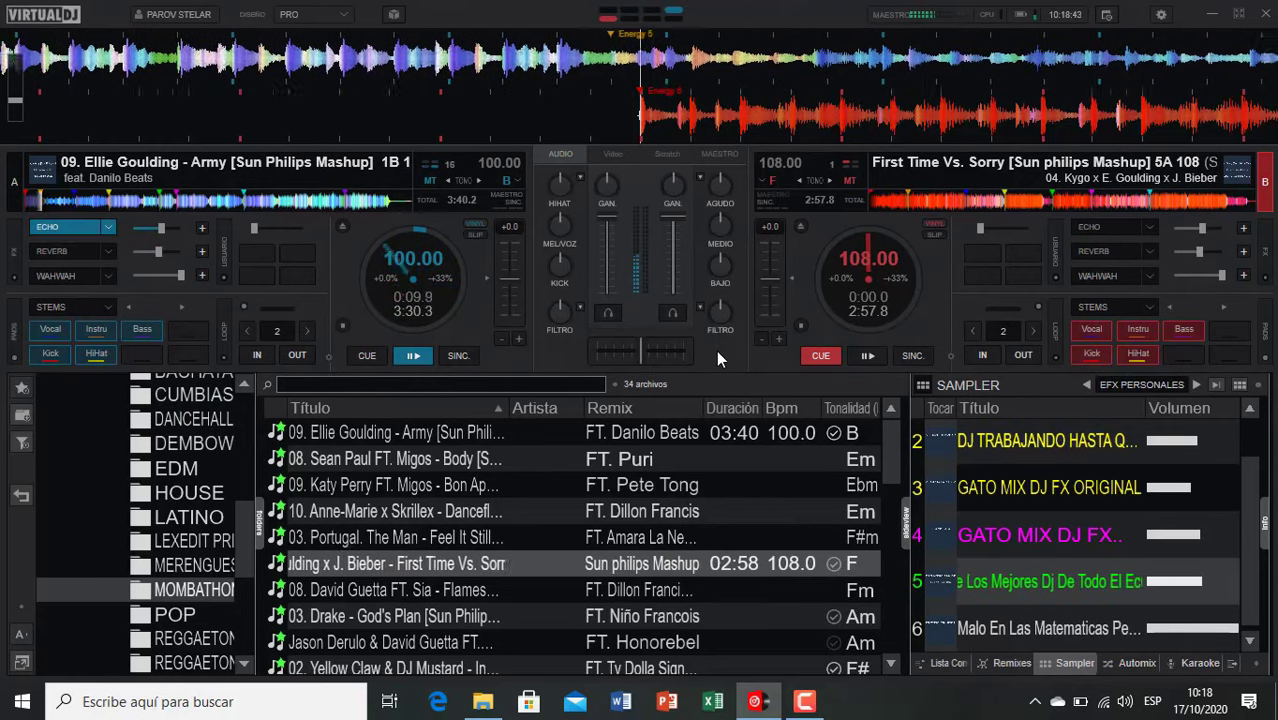
pyautogui.press('space')
# Step: Load Enrique Iglesias Ft Pitbull's "Move To Miami, Intro" onto deck A and switch playback to it with Echo on deck B
pyautogui.scroll(-2, 516, 545)
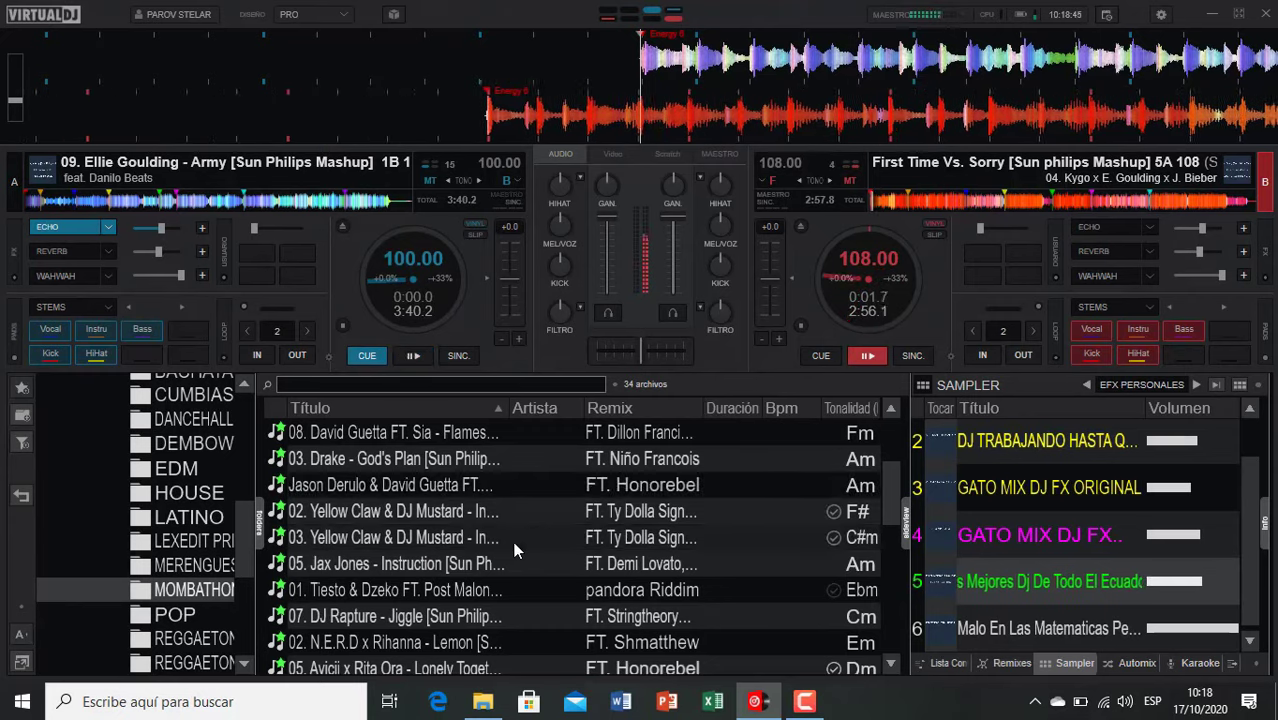
pyautogui.scroll(-3, 515, 550)
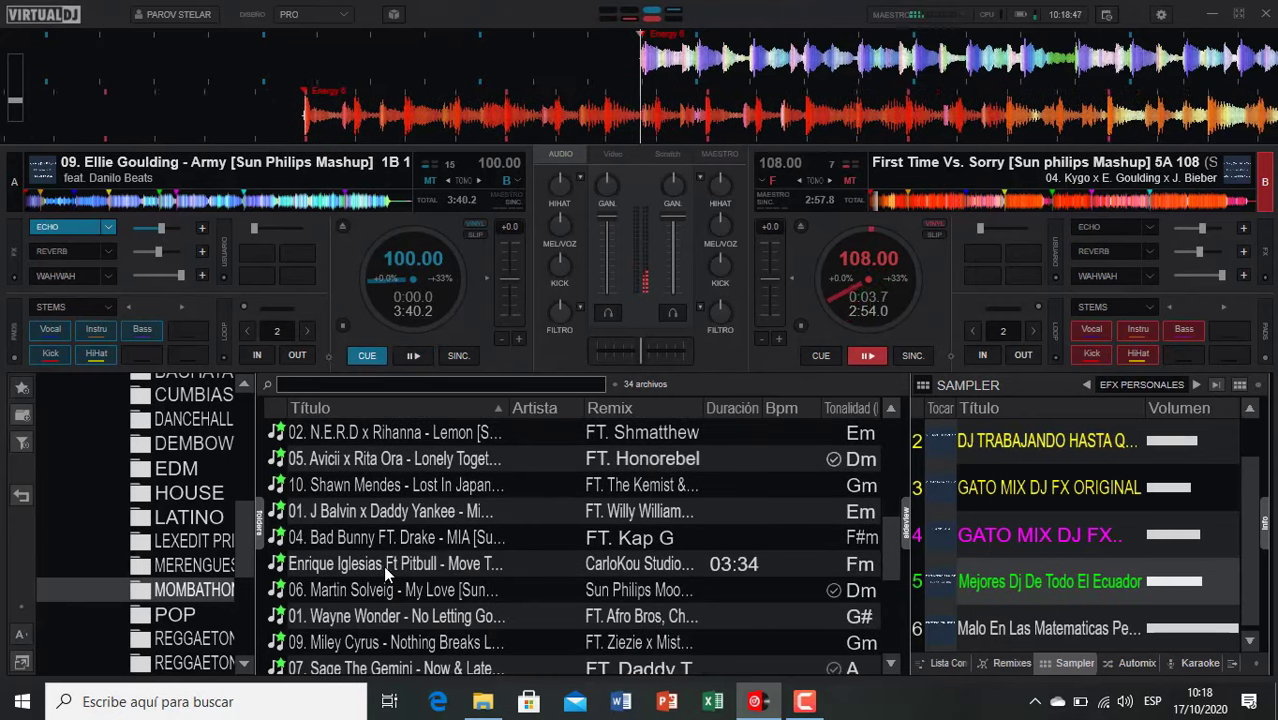
pyautogui.doubleClick(385, 565)
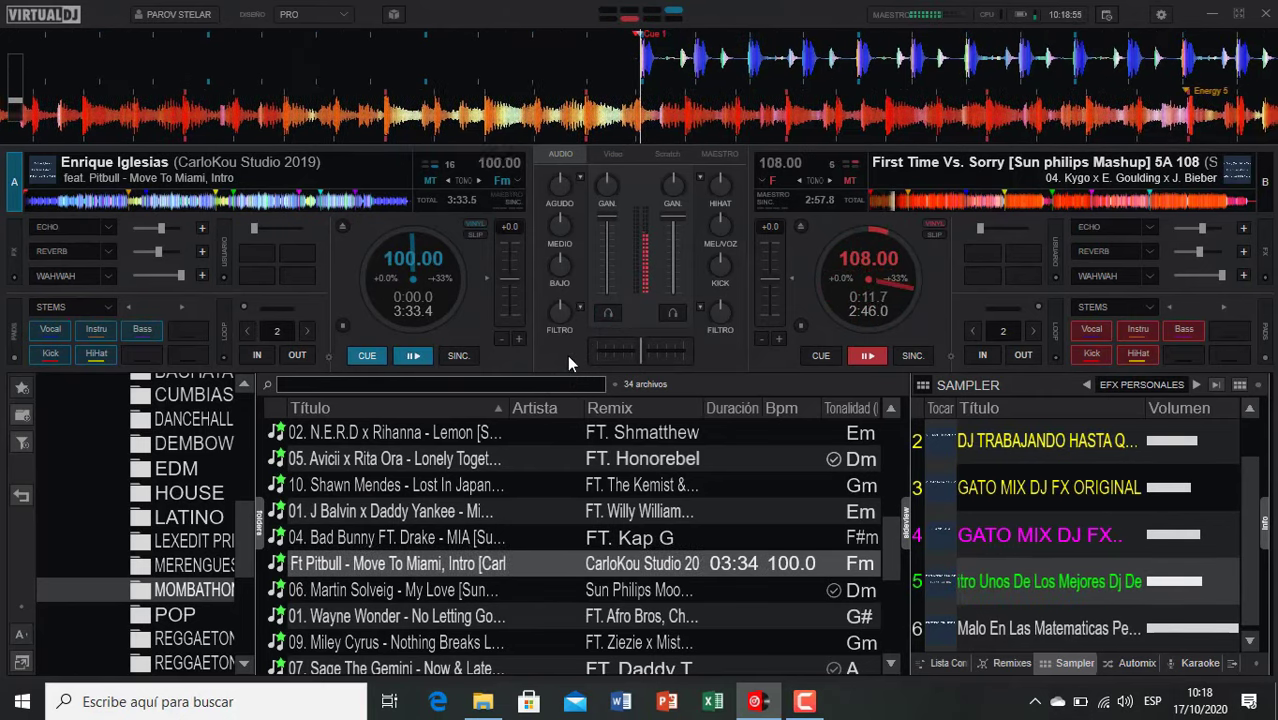
pyautogui.press('e')
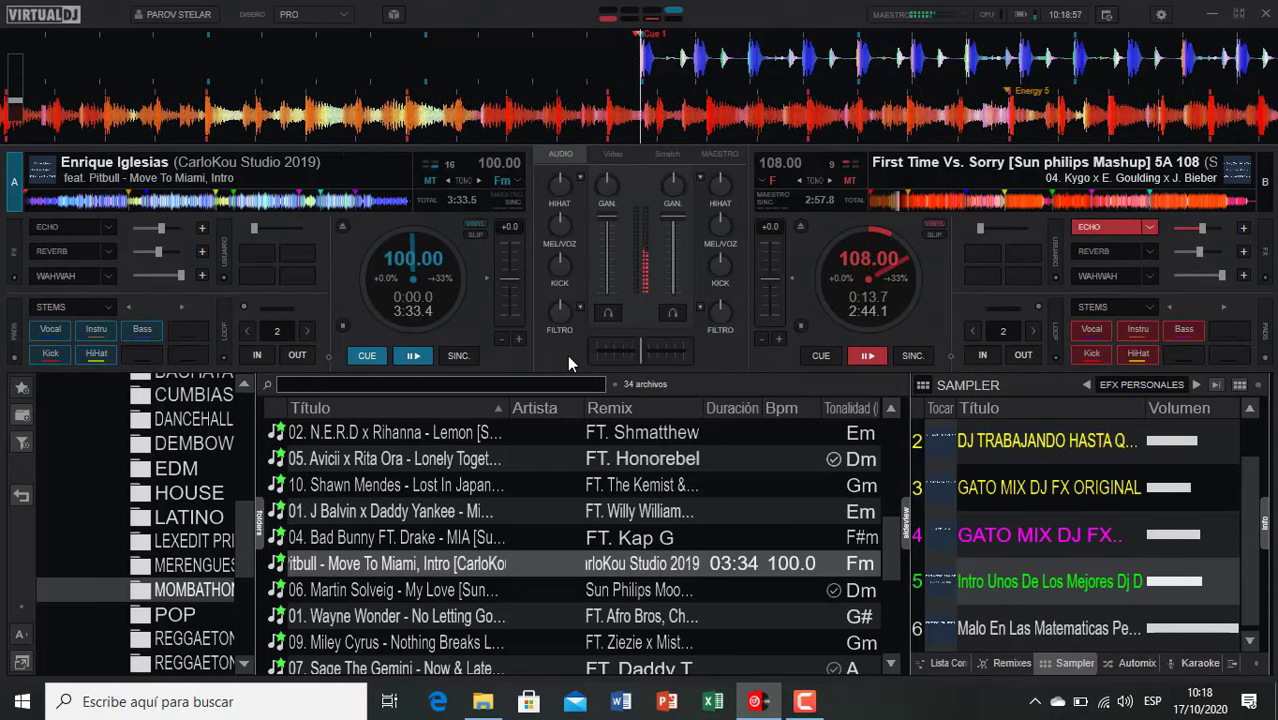
# Step: Load Shakira's "Waka Waka" mashup onto deck B, open the POP folder and switch playback to deck B with Echo on deck A
pyautogui.scroll(-3, 462, 550)
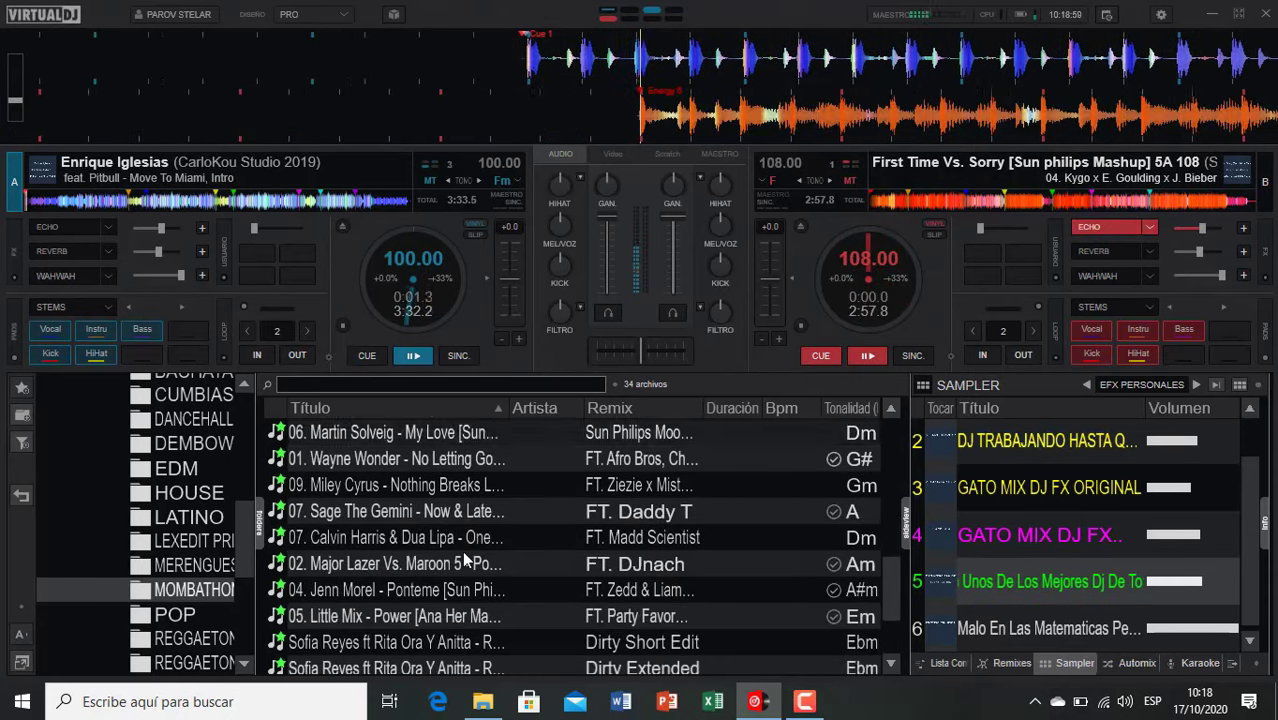
pyautogui.scroll(-2, 480, 565)
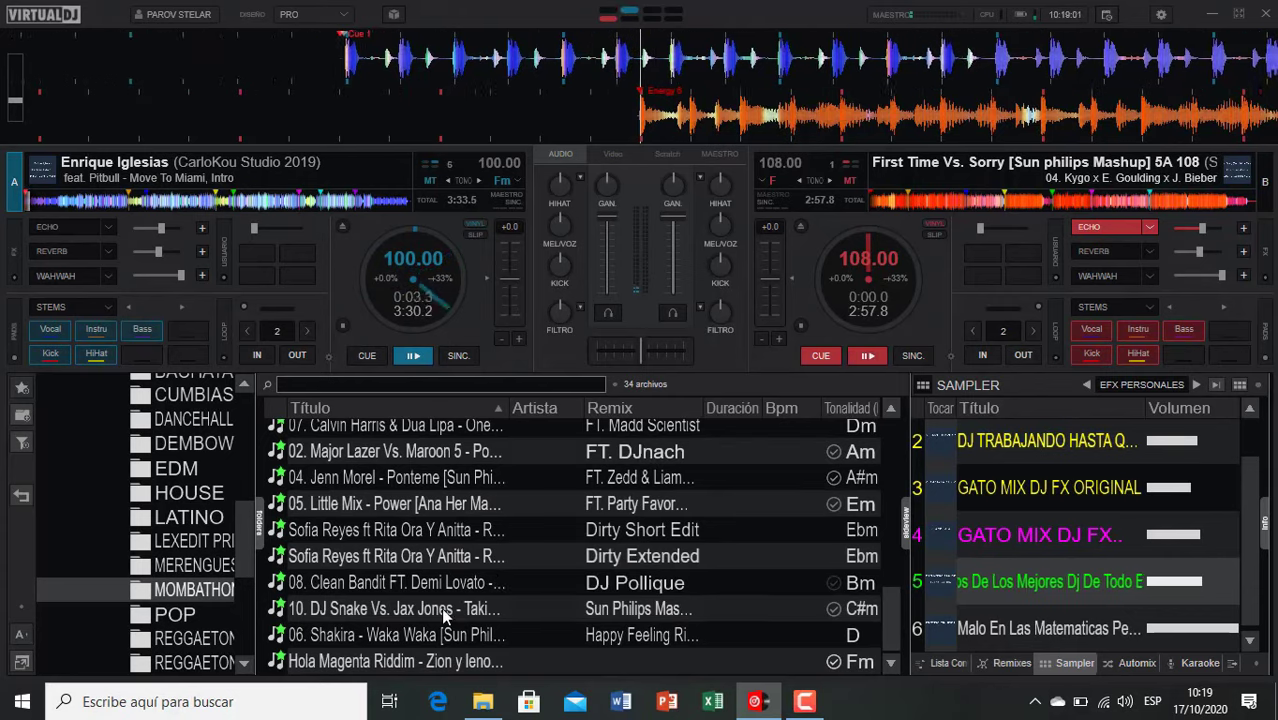
pyautogui.doubleClick(398, 635)
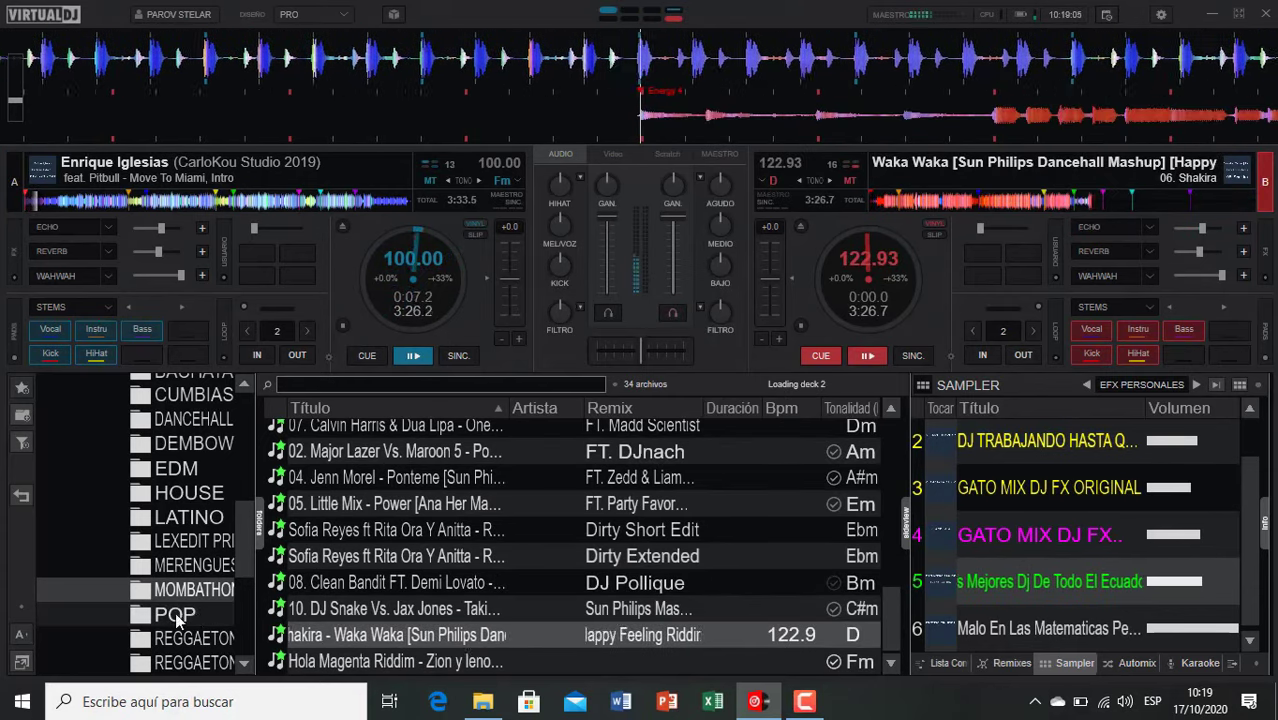
pyautogui.click(176, 616)
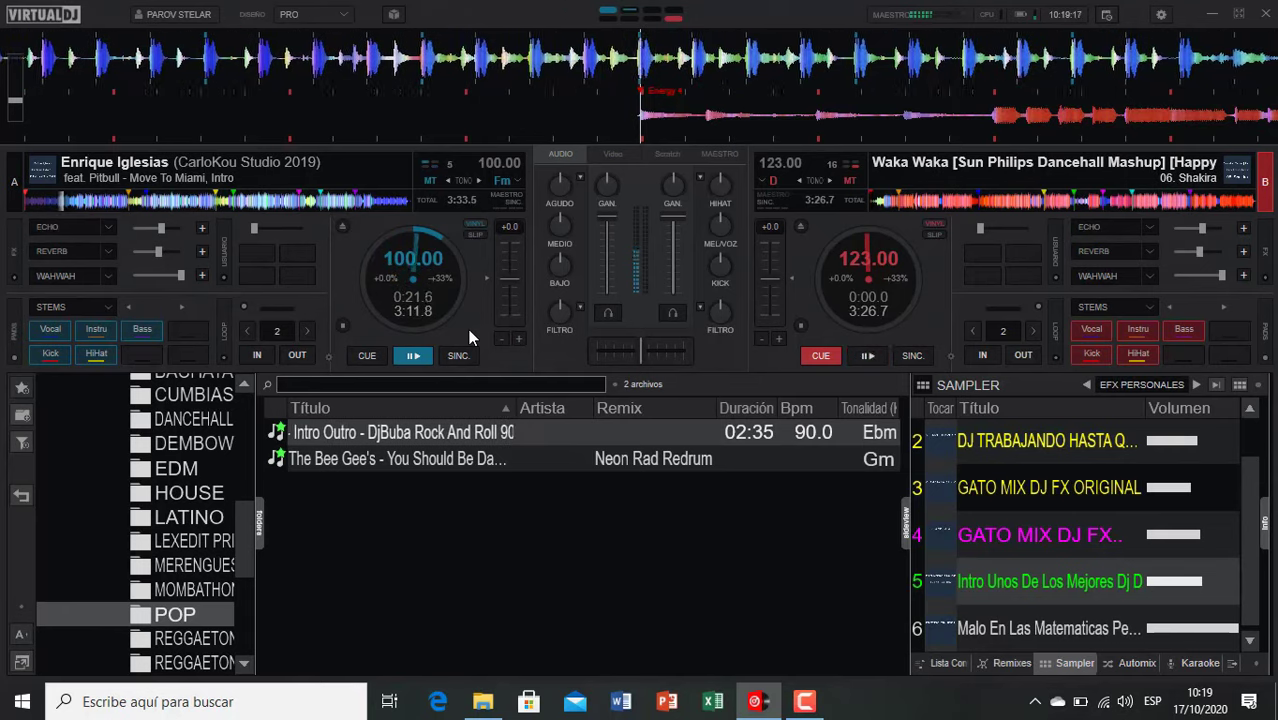
pyautogui.press('e')
pyautogui.press('space')
pyautogui.press('c')
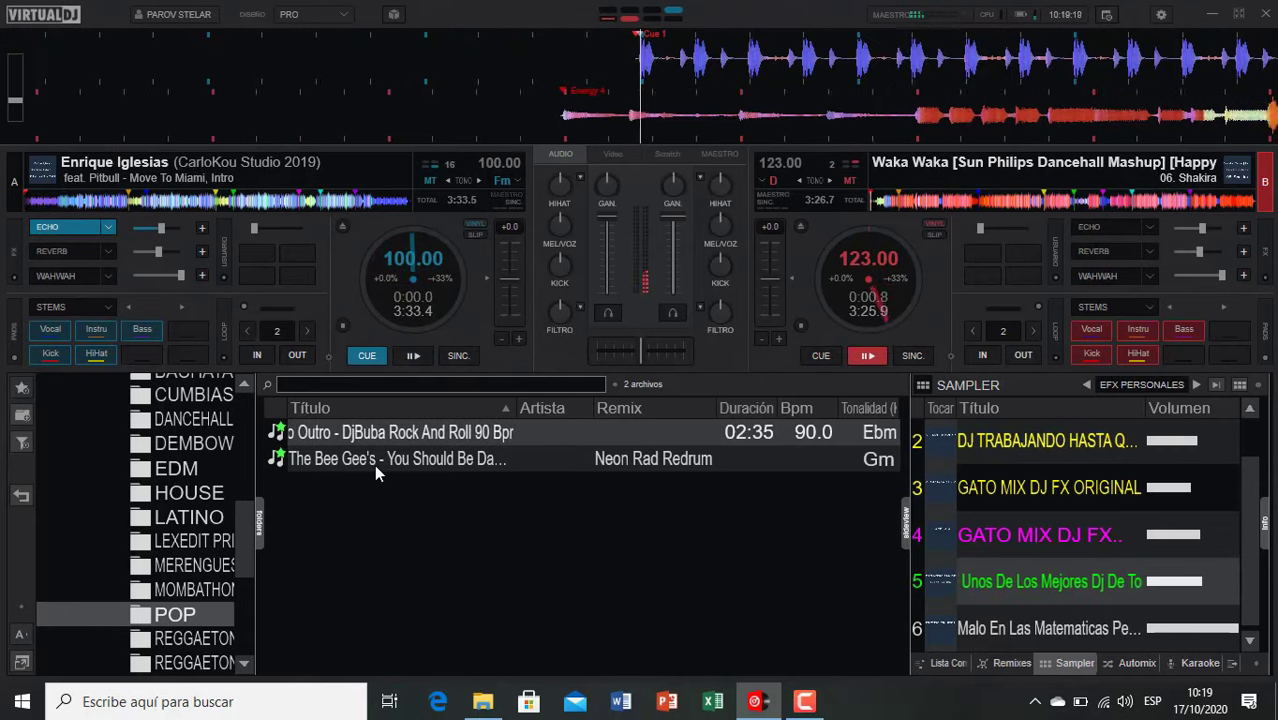
# Step: Mix Elvis Presley's "Jailhouse Rock" on deck A, then The Bee Gee's "You Should Be Dancing" on deck B, with Echo on each outgoing deck
pyautogui.doubleClick(367, 432)
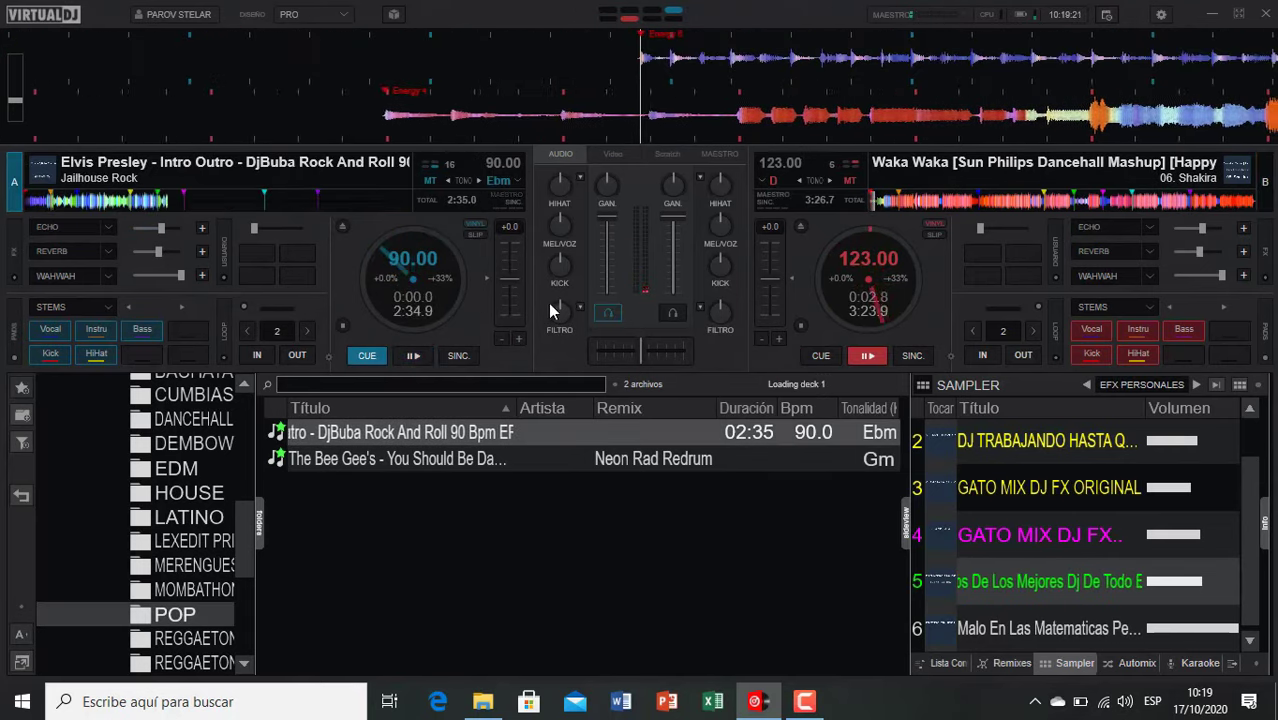
pyautogui.scroll(-3, 192, 640)
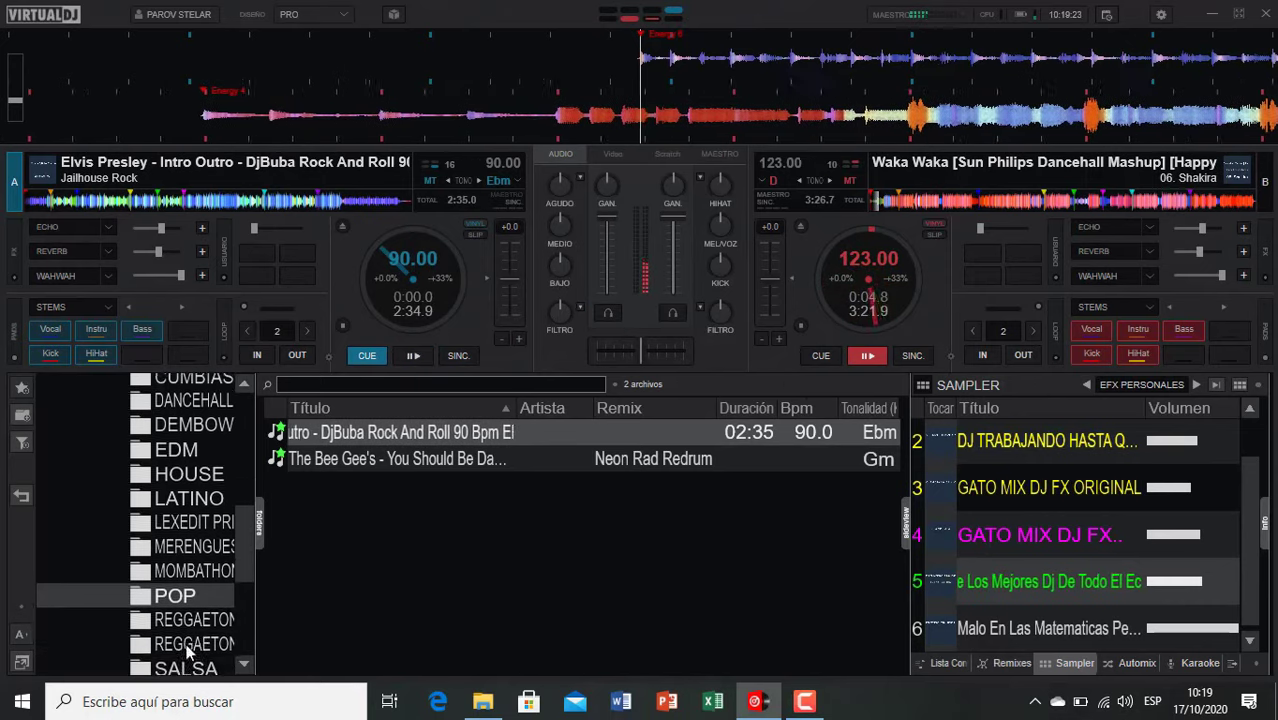
pyautogui.scroll(-2, 192, 645)
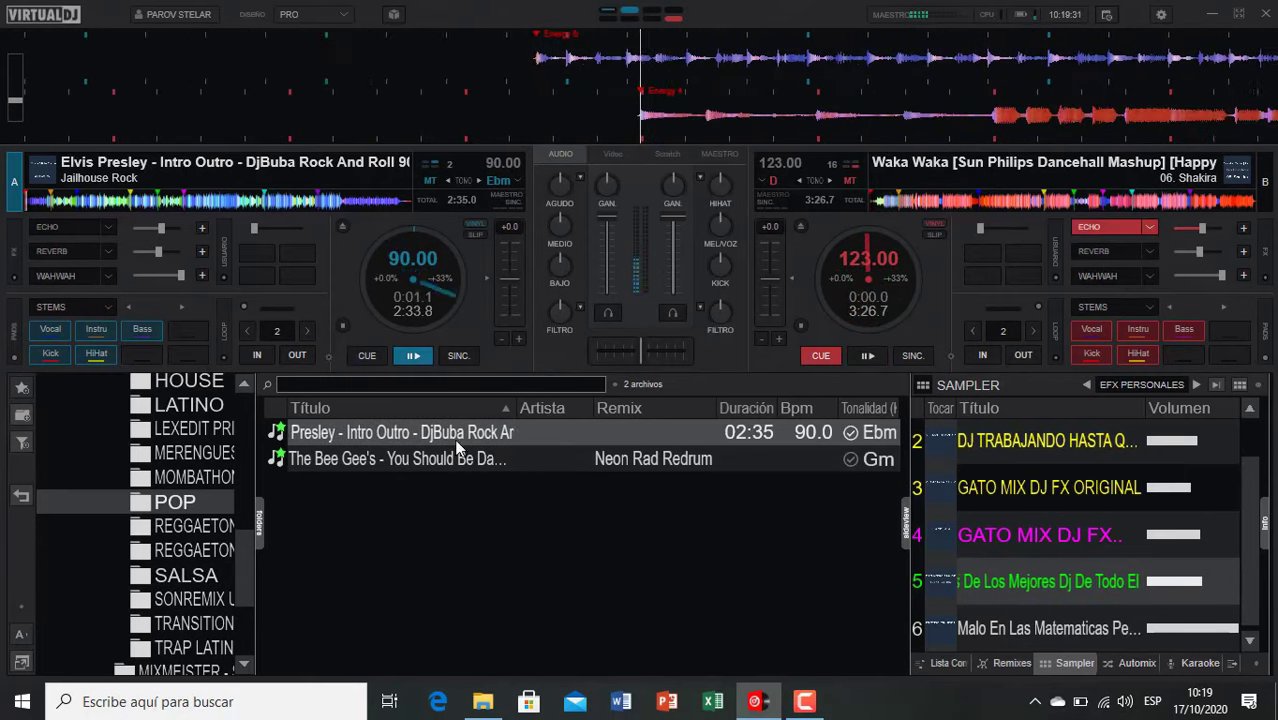
pyautogui.doubleClick(406, 459)
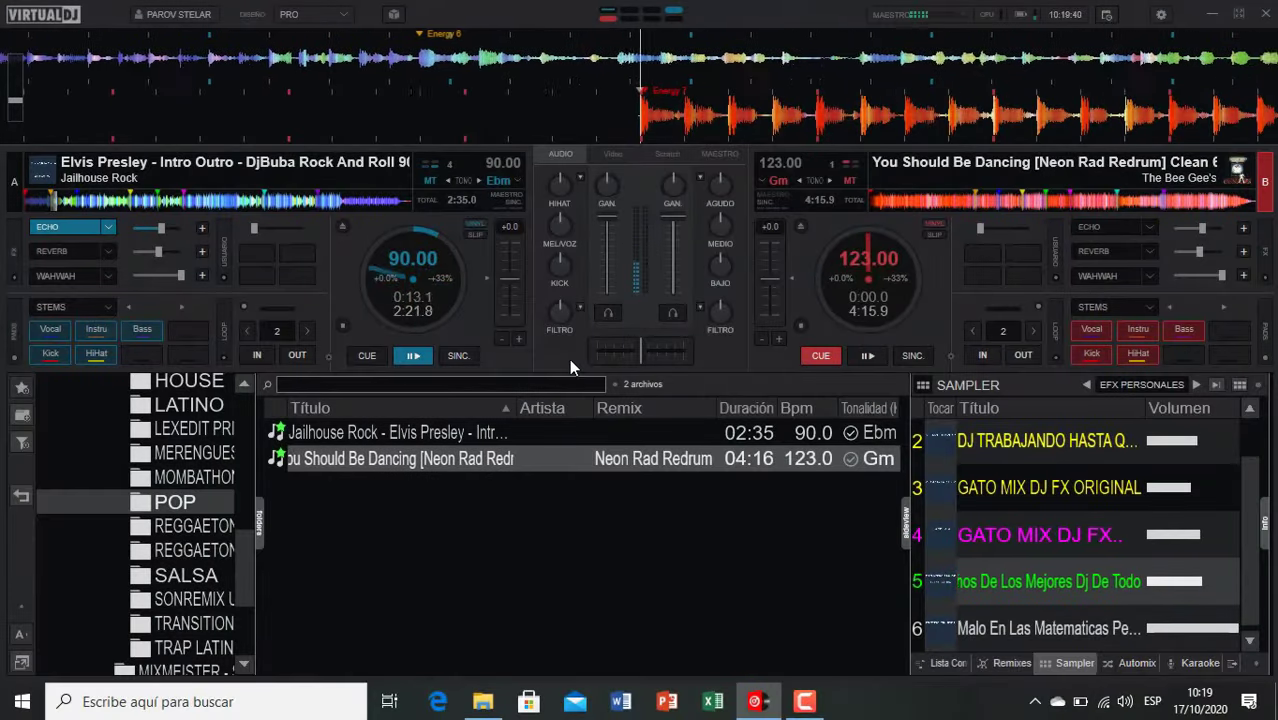
pyautogui.press('space')
# Step: From the first REGGAETON folder, load Alexis & Fido's "5 Letras Vs. Dale Caliente" onto deck A and switch playback to it with Echo on deck B
pyautogui.click(195, 526)
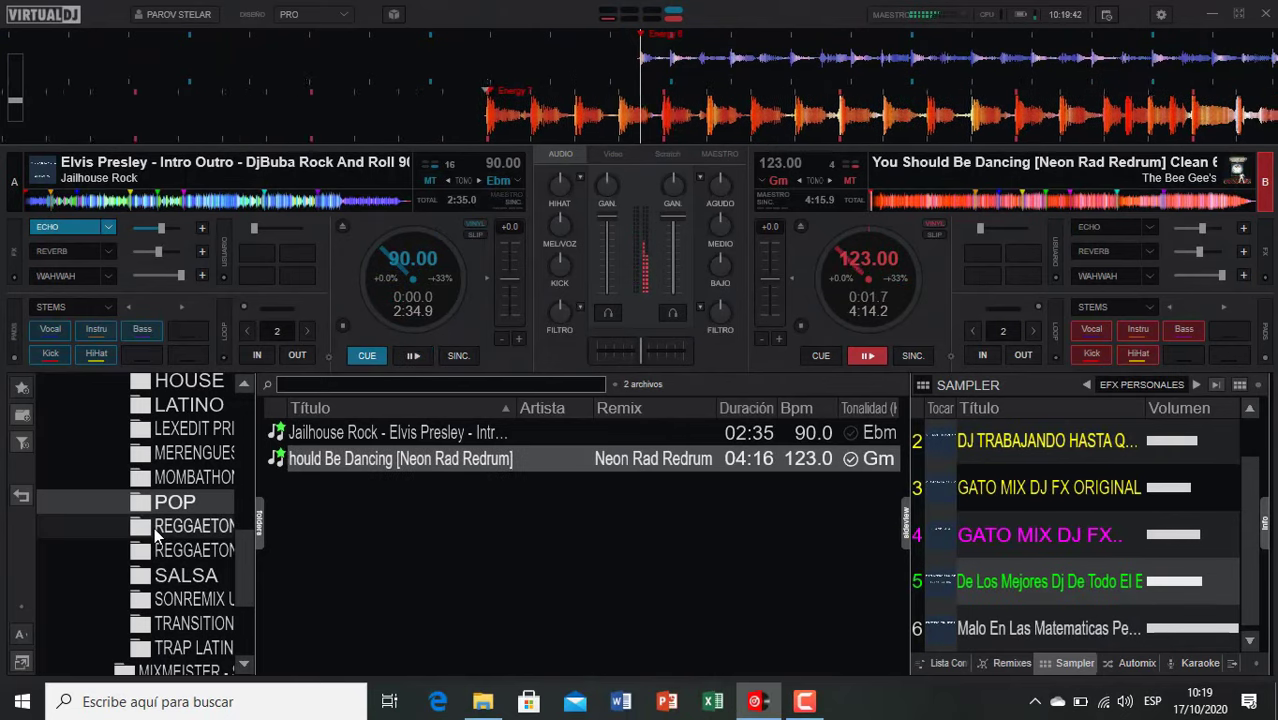
pyautogui.doubleClick(396, 436)
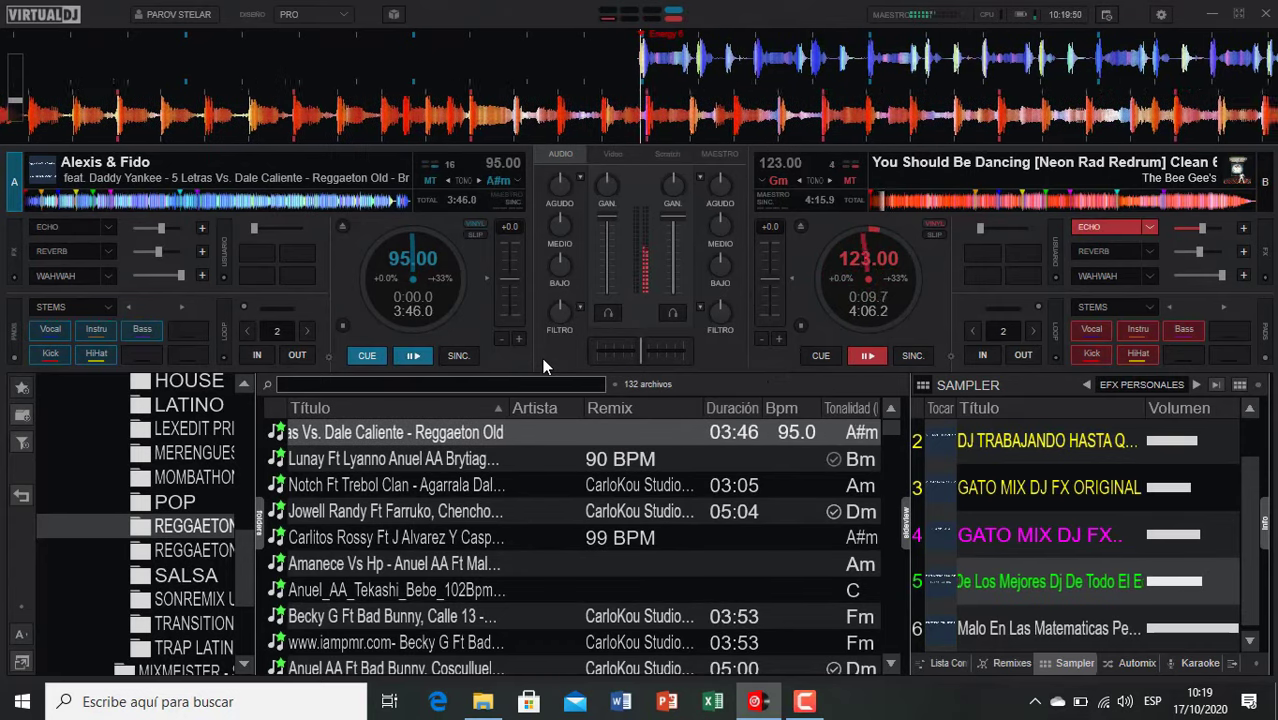
pyautogui.press('space')
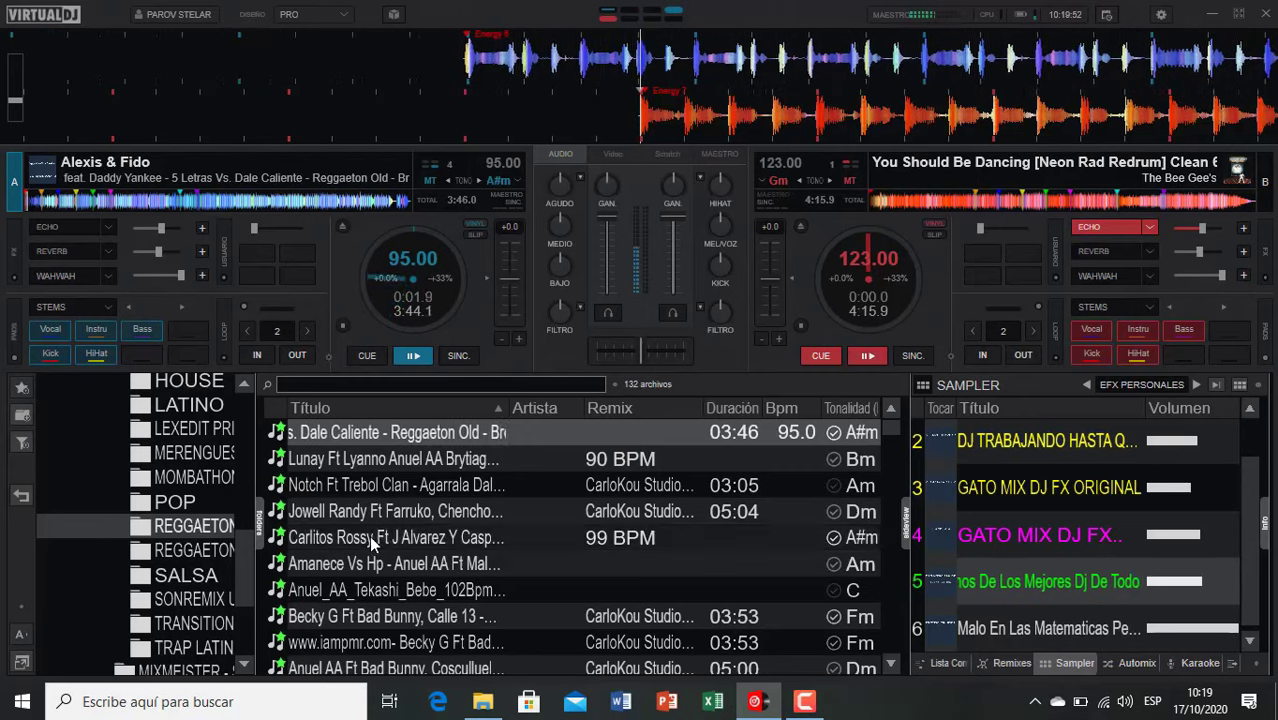
# Step: Load Carlitos Rossy's 99 BPM "Anda Deja Remix" onto deck B and switch playback to it with Echo on deck A
pyautogui.doubleClick(378, 538)
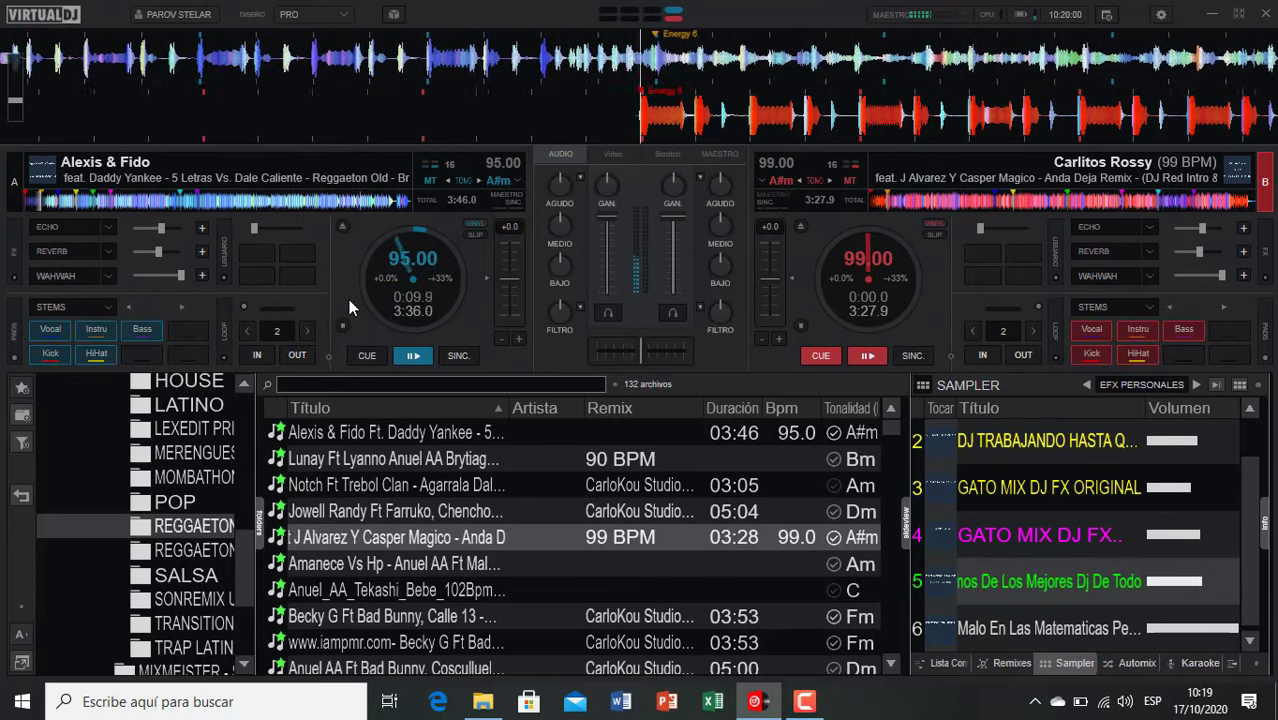
pyautogui.press('e')
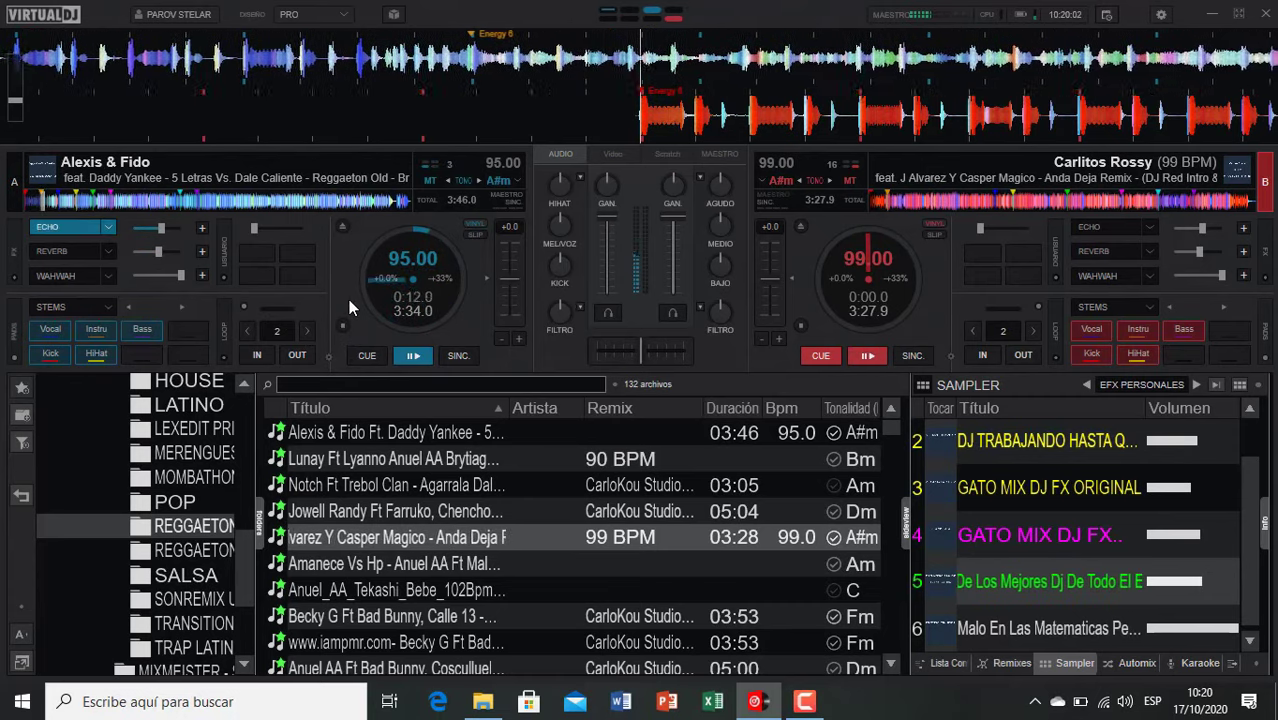
pyautogui.press('space')
# Step: Load Manuel Turizo Ft Ozuna's 91 BPM "Exclavo De Tus Besos" onto deck A and switch playback to it with Echo on deck B
pyautogui.scroll(-10, 441, 611)
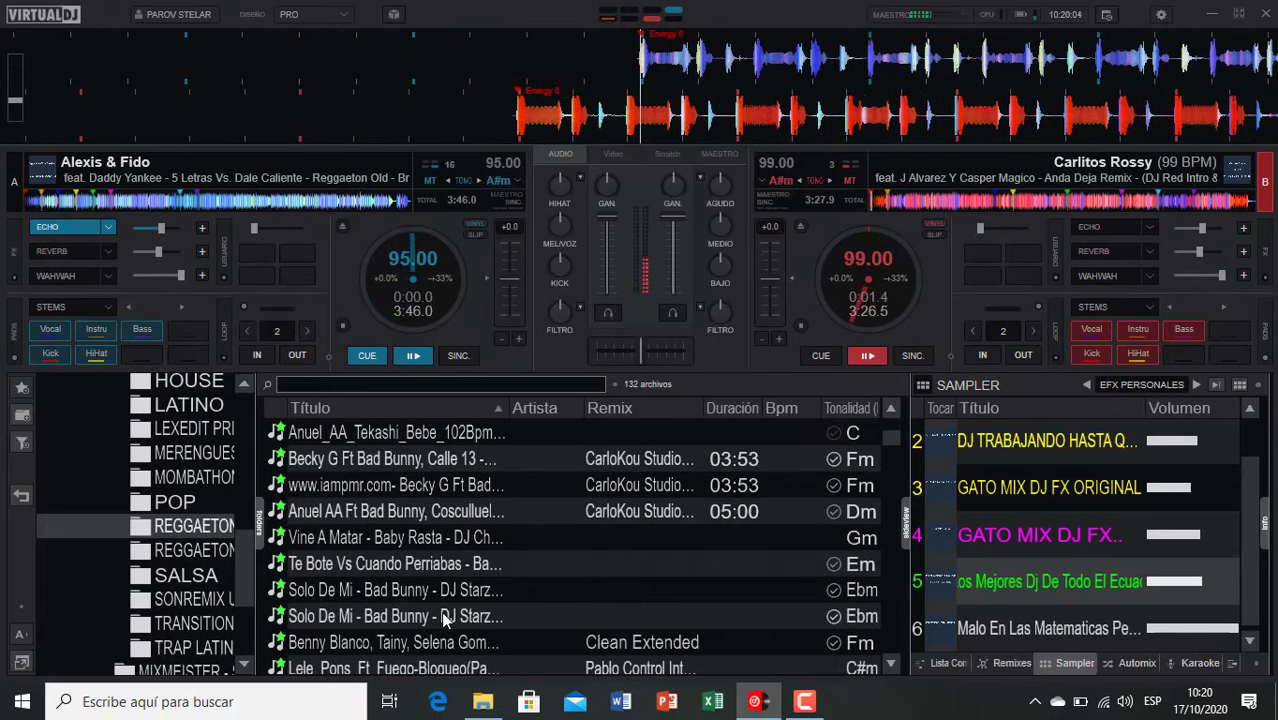
pyautogui.scroll(-3, 481, 622)
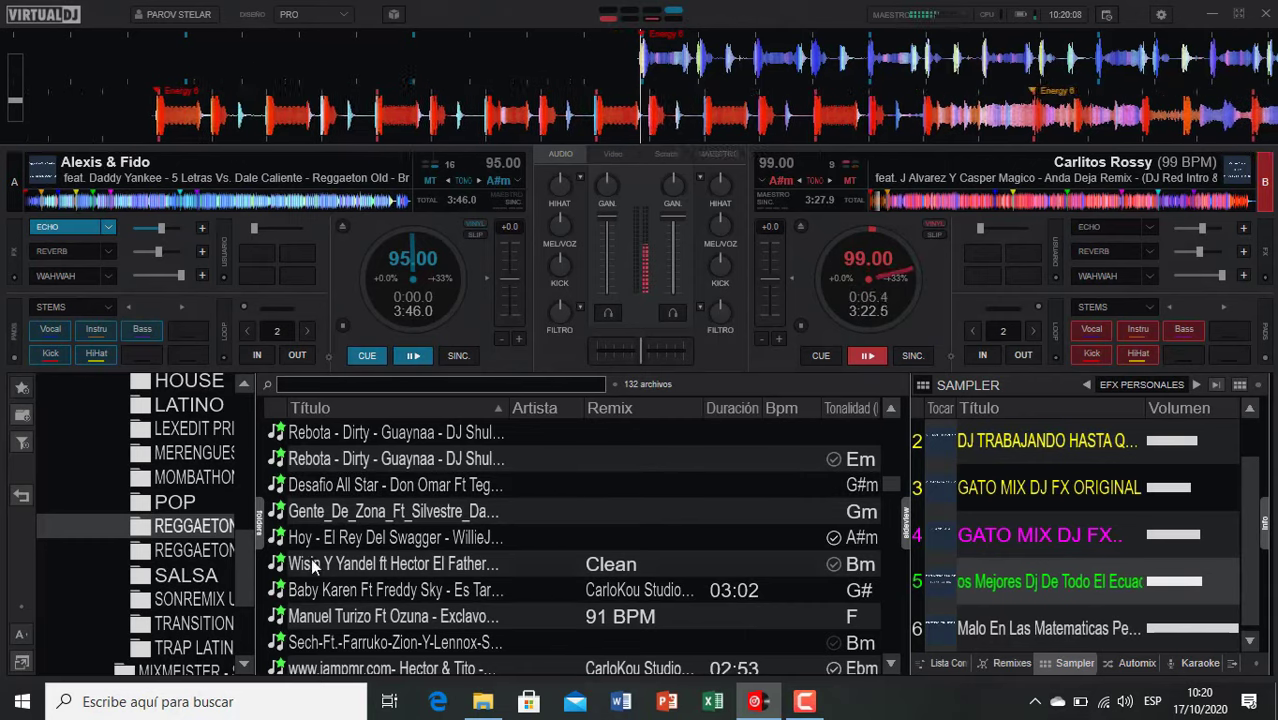
pyautogui.doubleClick(324, 617)
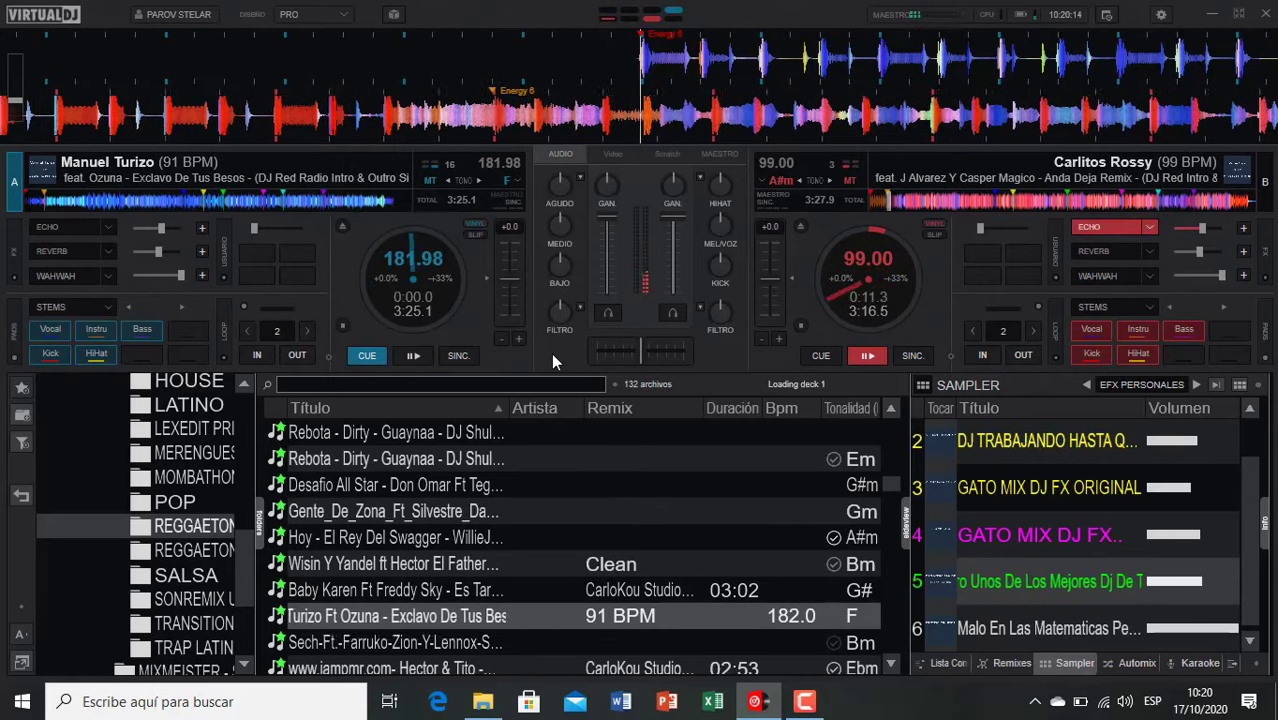
pyautogui.press('space')
# Step: Load the Pablo Control Quick Intro edit of Natti_Natasha's "Pa_Mala_Yo" onto deck B and switch playback to it with Echo on deck A
pyautogui.scroll(-4, 512, 622)
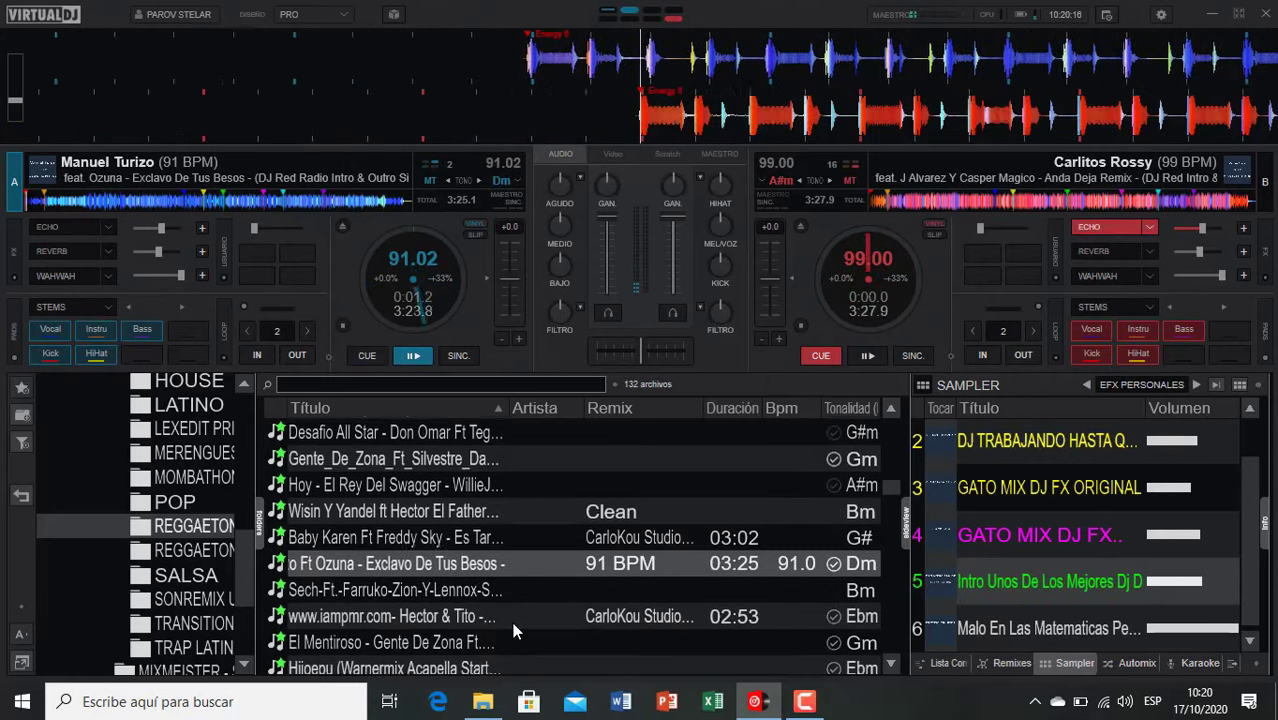
pyautogui.scroll(-8, 512, 622)
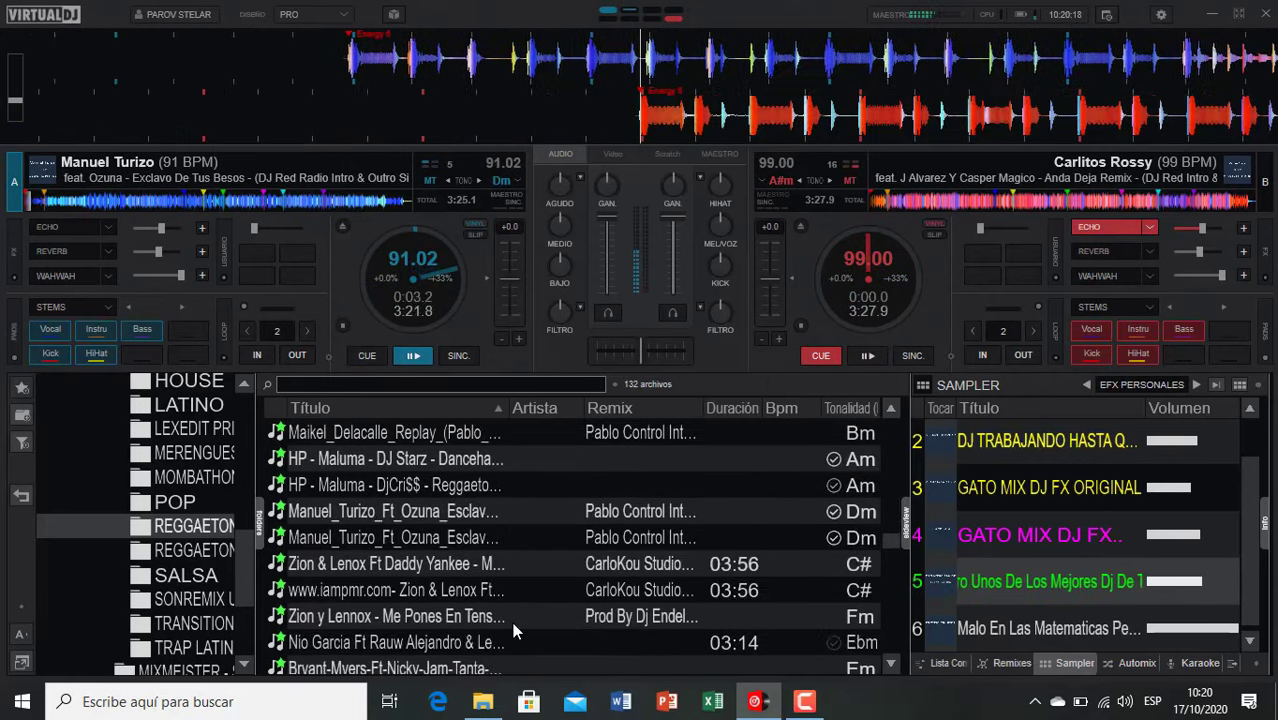
pyautogui.scroll(-2, 512, 631)
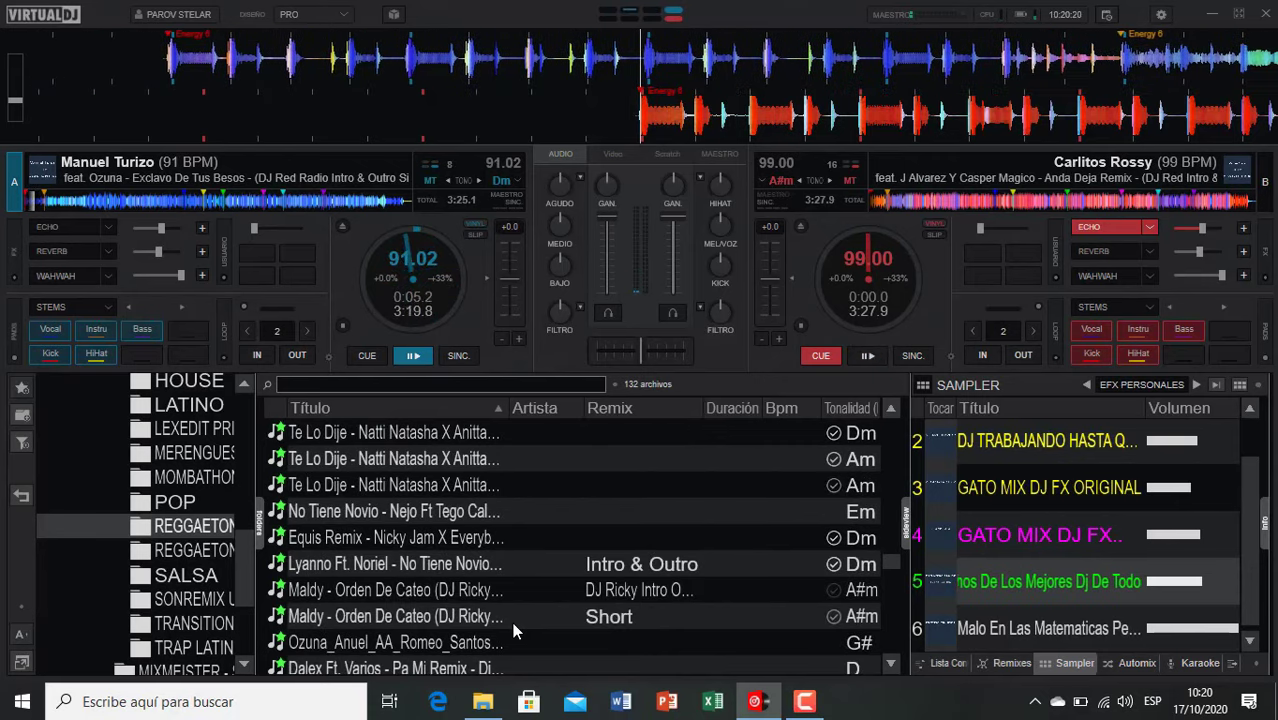
pyautogui.scroll(1, 512, 631)
pyautogui.doubleClick(468, 459)
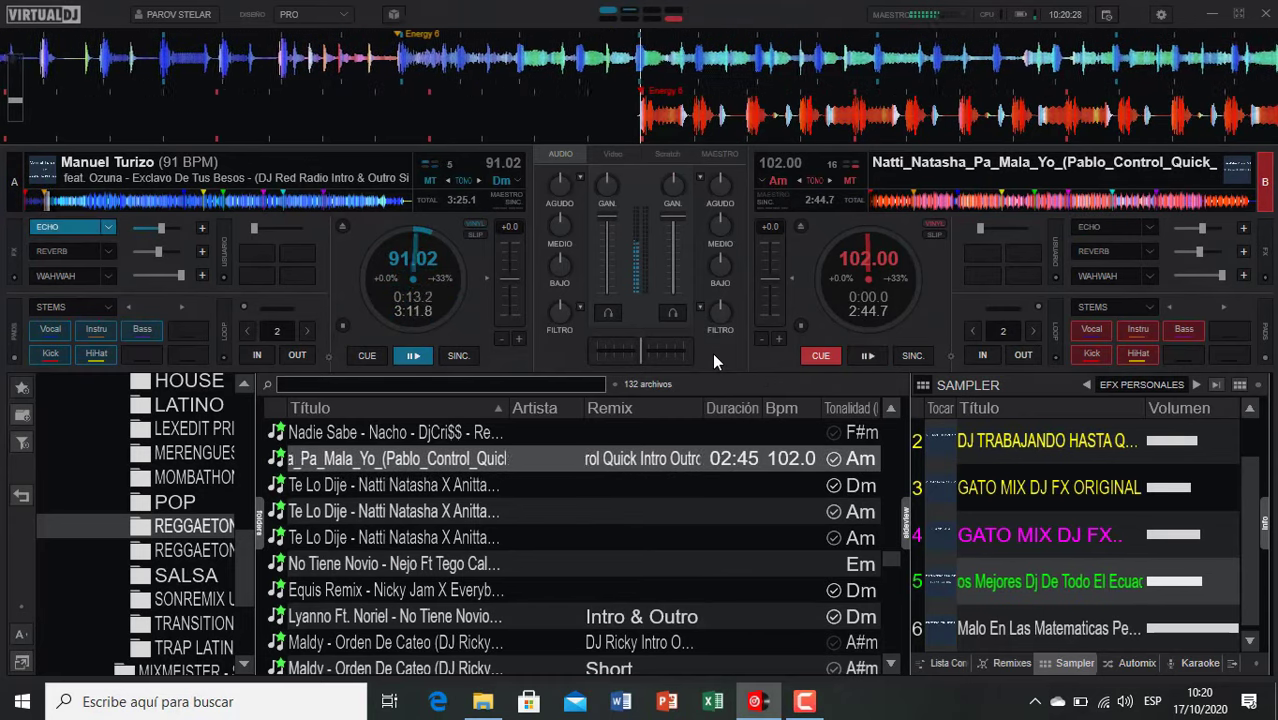
pyautogui.press('space')
# Step: Load the HQ Alejandro Dark edit of R.K.M & Ken-Y's "Una Noche Mas" onto deck A and switch playback to it with Echo on deck B
pyautogui.scroll(-5, 556, 547)
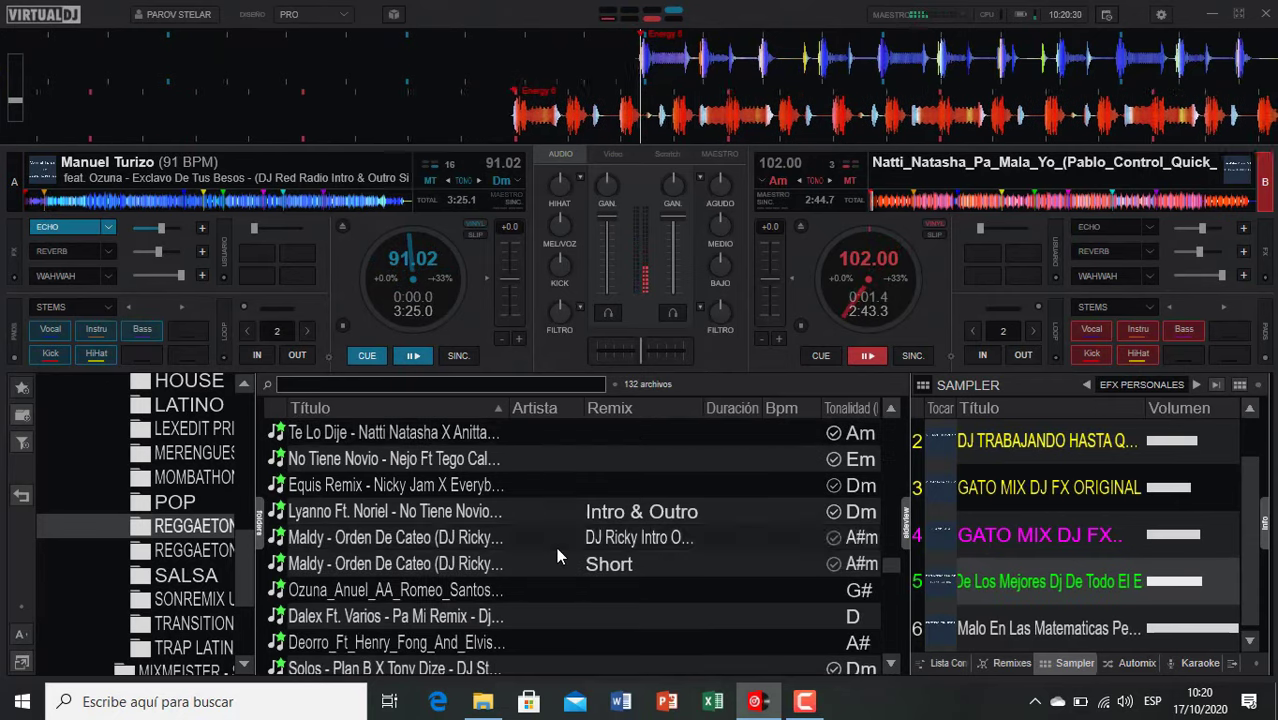
pyautogui.scroll(-10, 558, 560)
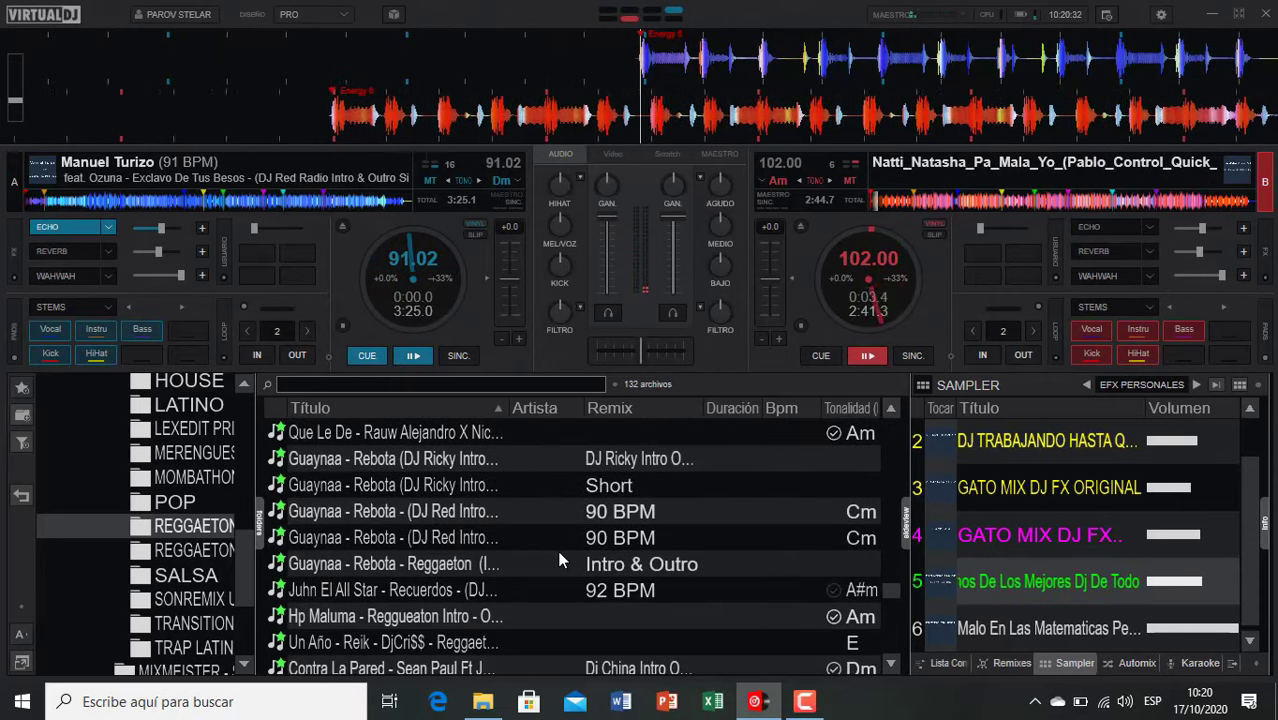
pyautogui.scroll(-6, 465, 604)
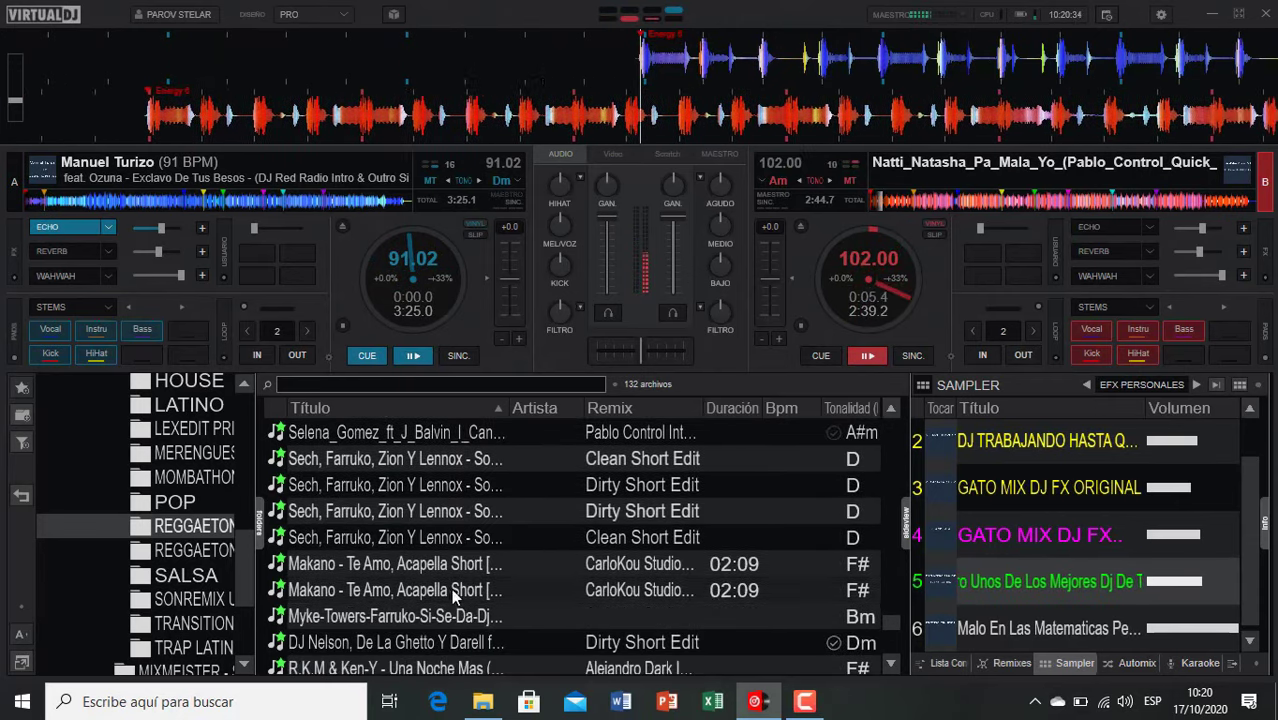
pyautogui.doubleClick(381, 476)
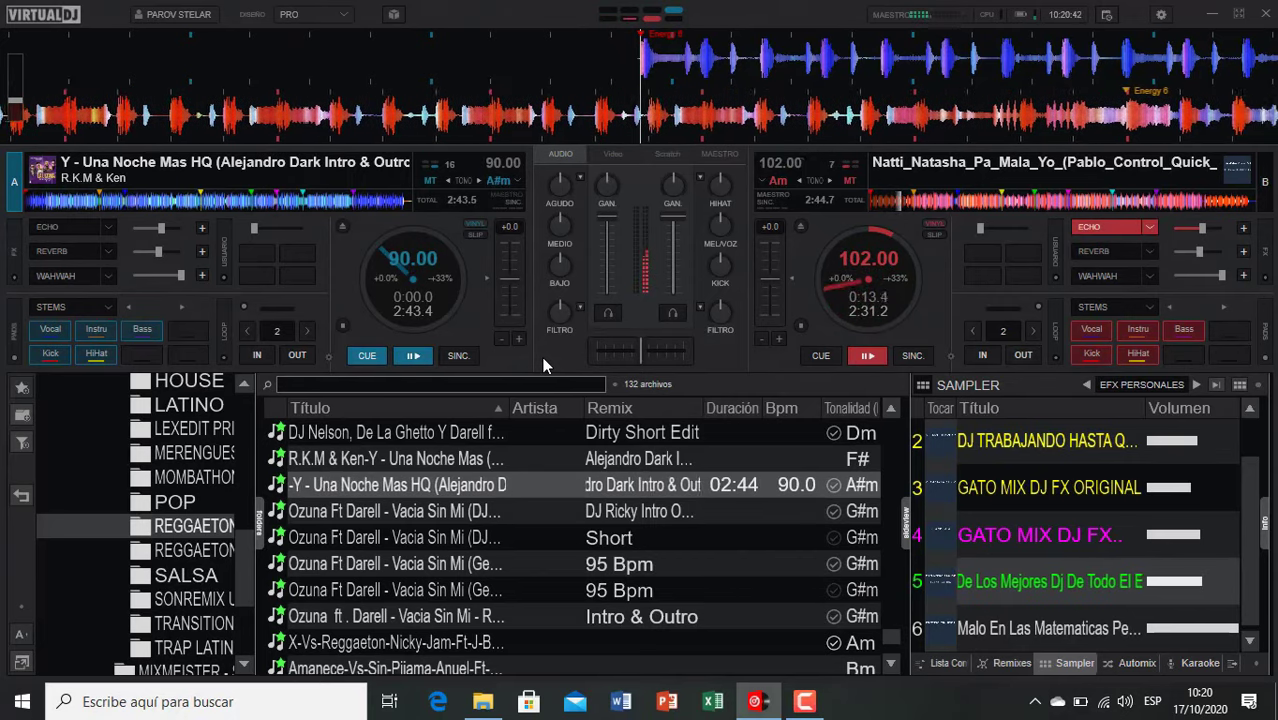
pyautogui.press('space')
# Step: Load the 98BPM Marroneo version of "Secreto" from the second REGGAETON folder onto deck B and open the SALSA folder
pyautogui.scroll(-2, 425, 570)
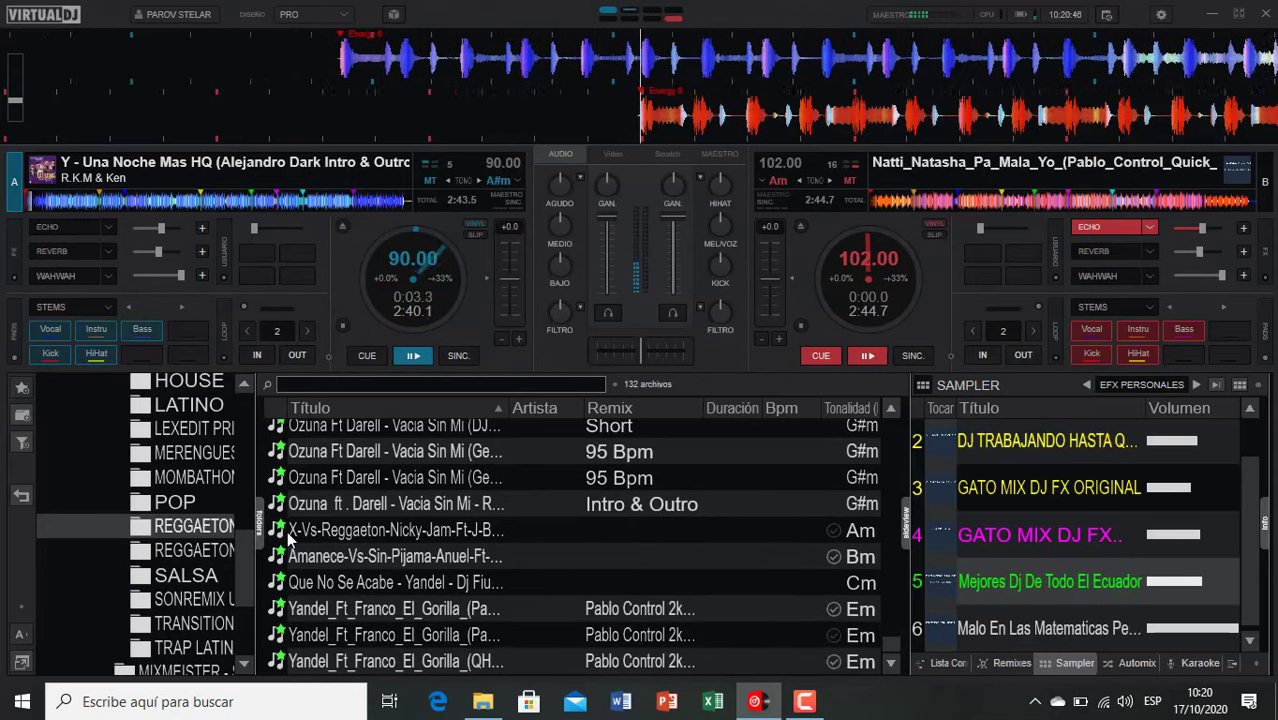
pyautogui.click(192, 550)
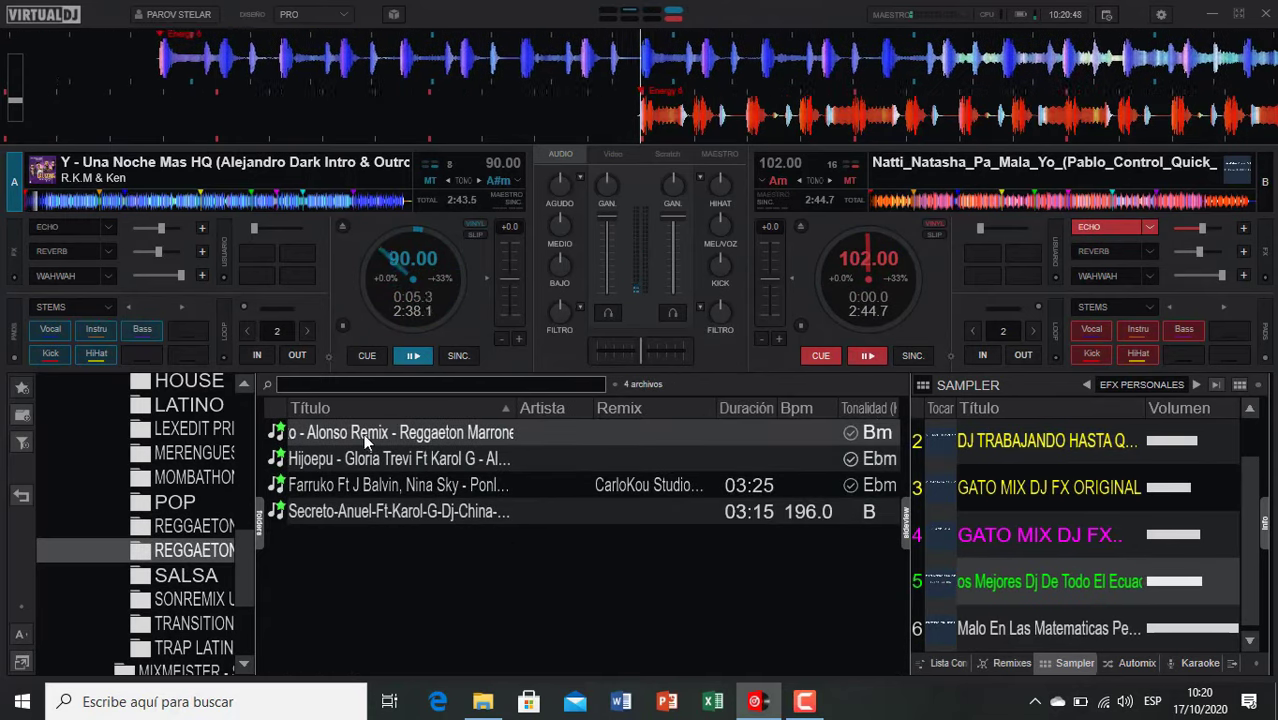
pyautogui.doubleClick(355, 512)
pyautogui.click(186, 575)
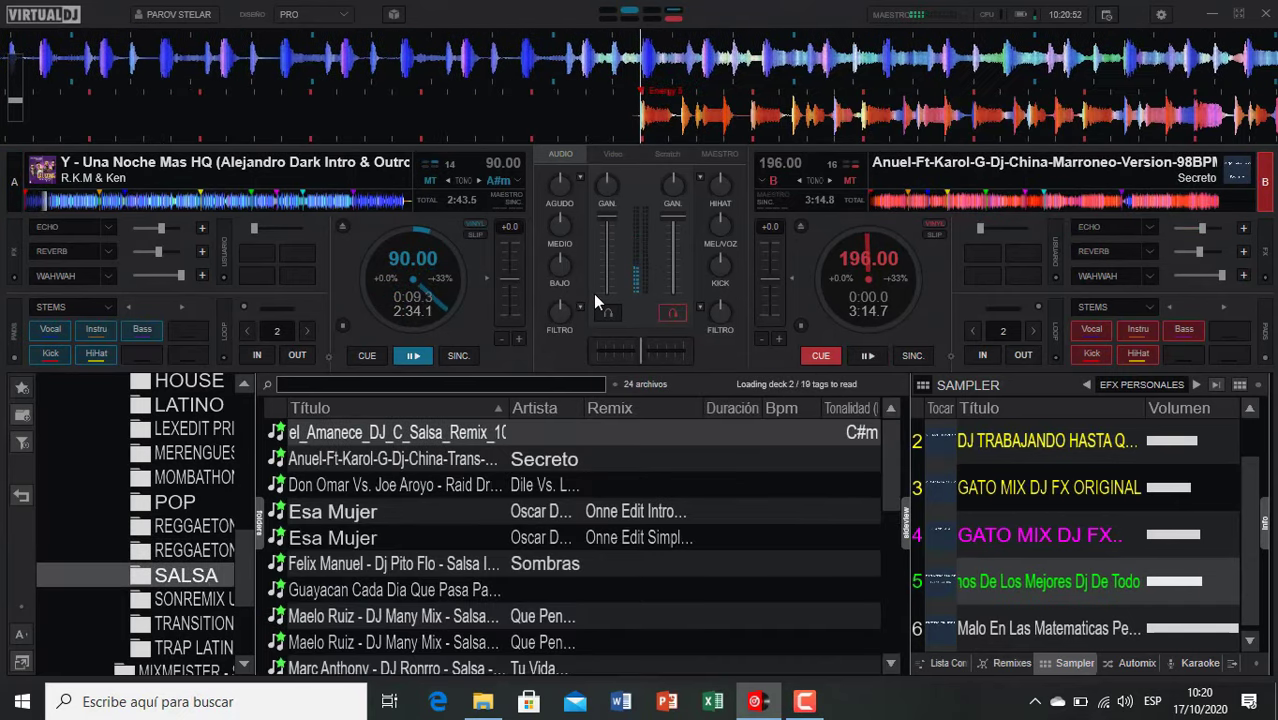
pyautogui.click(673, 313)
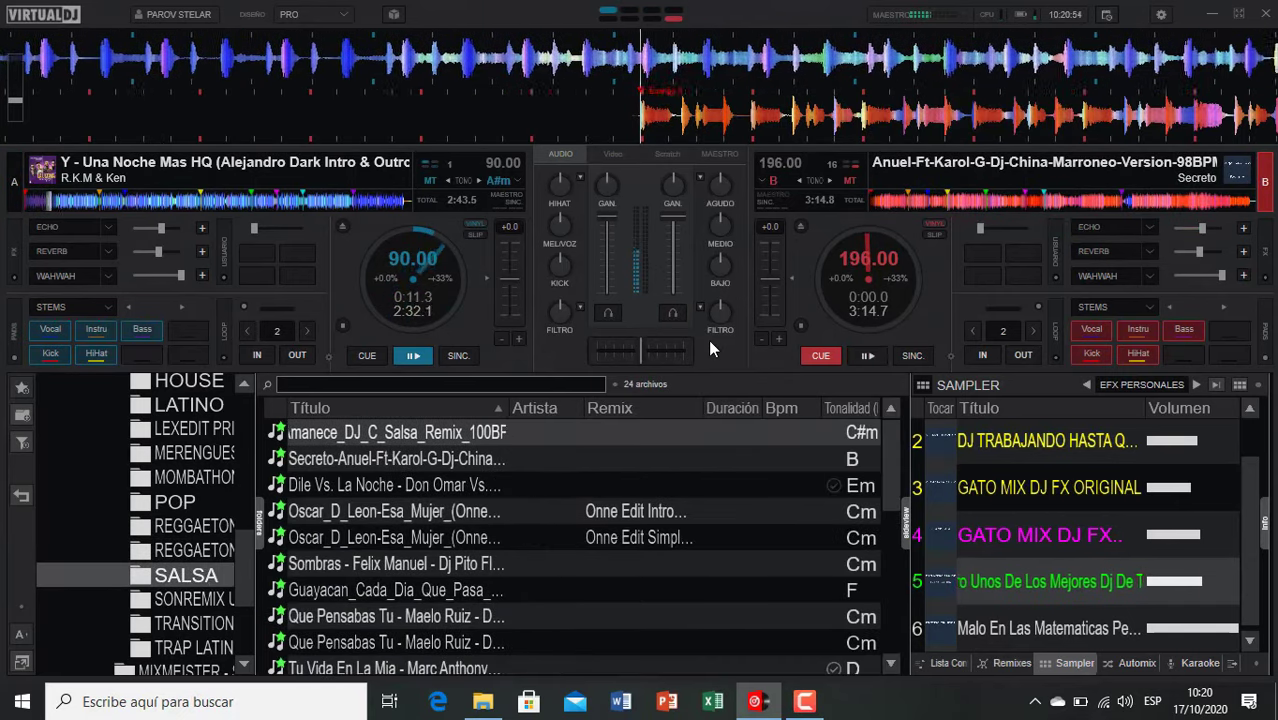
# Step: Switch playback to "Secreto" on deck B, and from it to the 100BPM "Anuel_Amanece_DJ_C_Salsa_Remix" on deck A, with Echo on each outgoing deck
pyautogui.press('space')
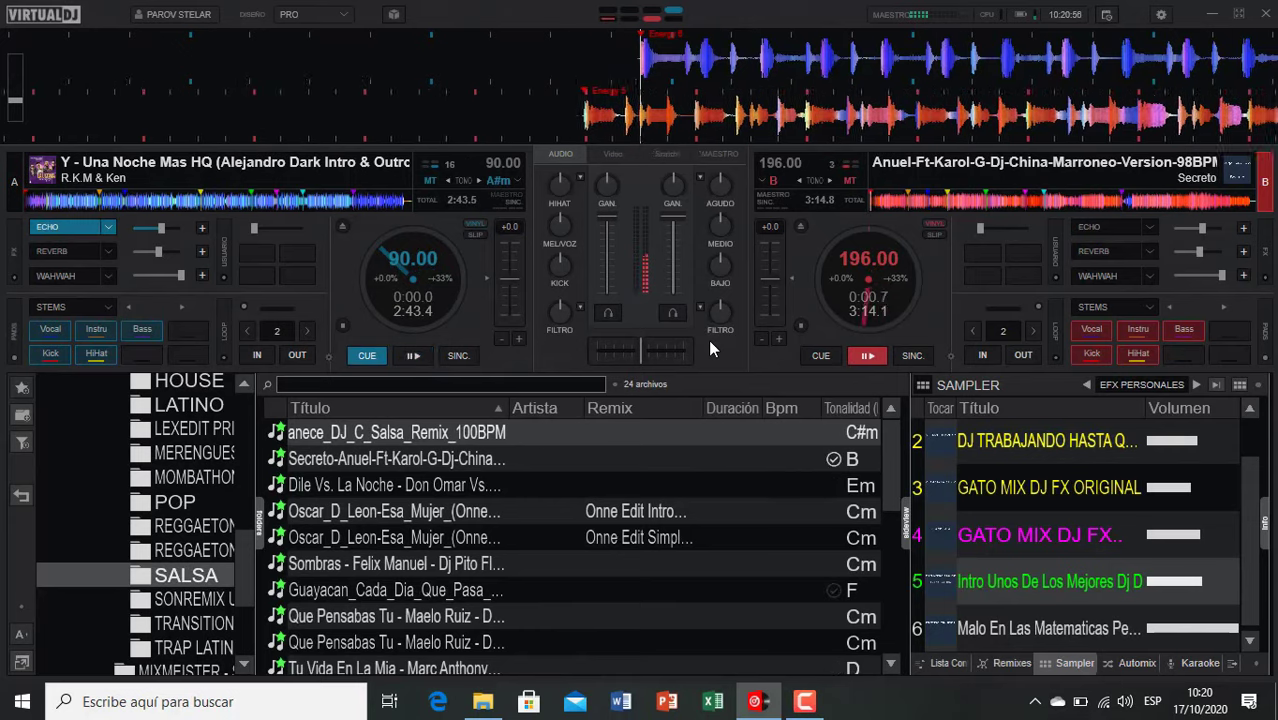
pyautogui.doubleClick(406, 435)
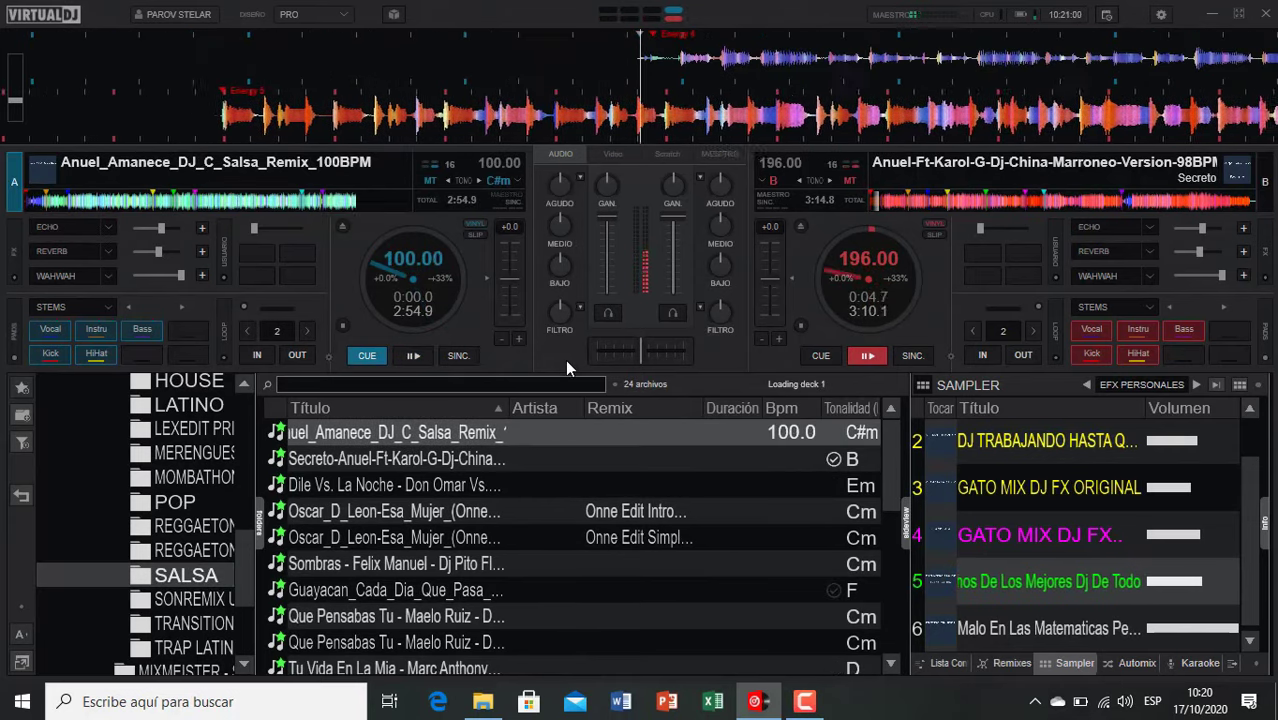
pyautogui.press('e')
pyautogui.press('space')
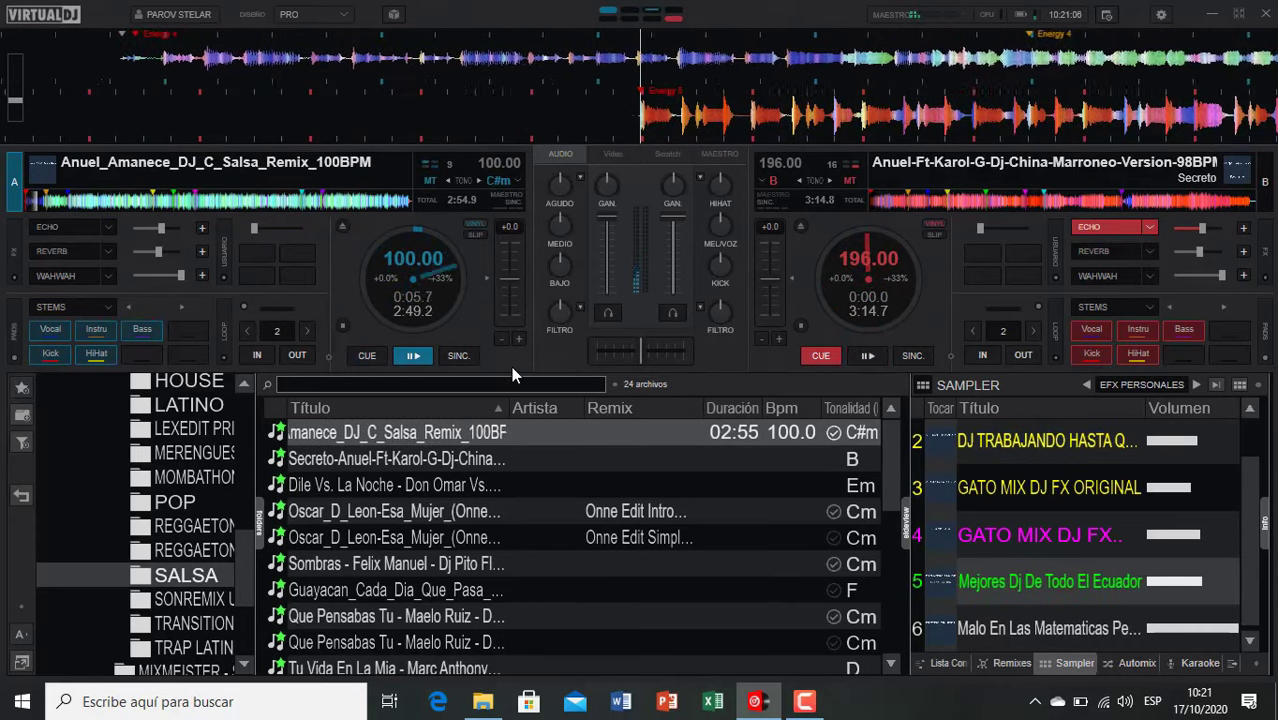
# Step: Load the Onne Edit Intro Outro Break version of Oscar_D_Leon's "Esa_Mujer" onto deck B and switch playback to it with Echo on deck A
pyautogui.moveTo(348, 515); pyautogui.dragTo(800, 241)
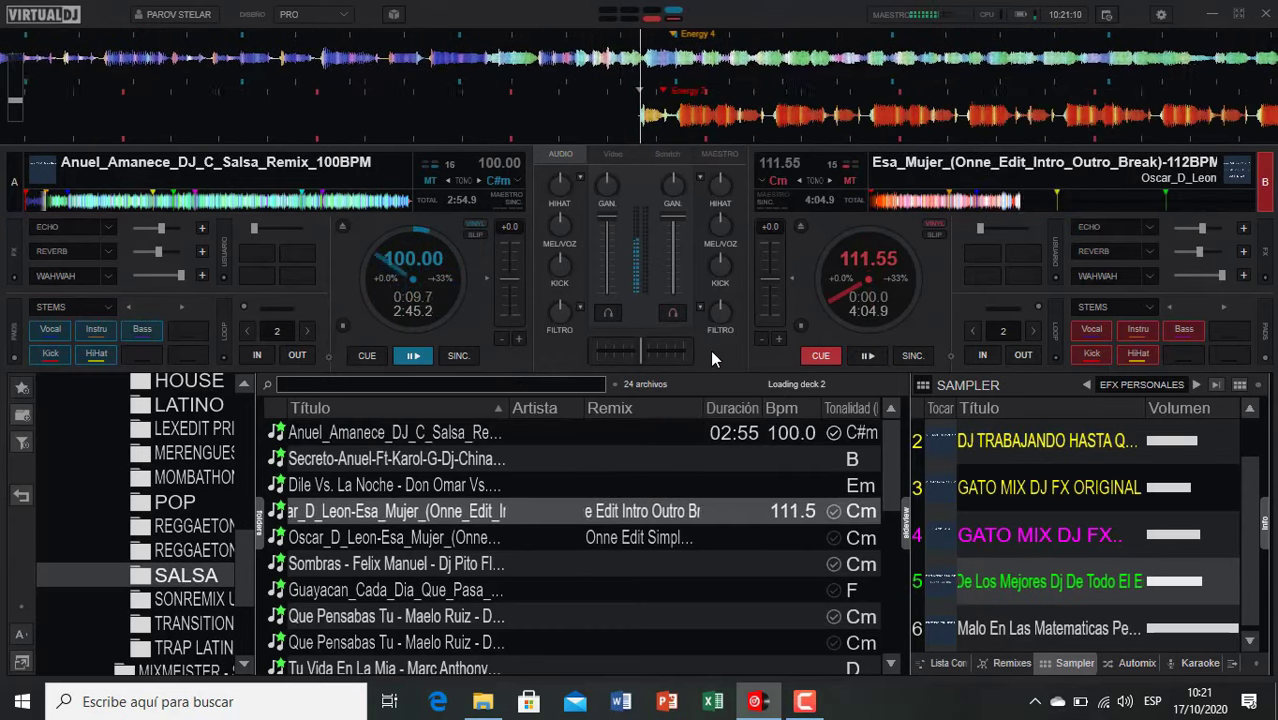
pyautogui.press('e')
pyautogui.press('space')
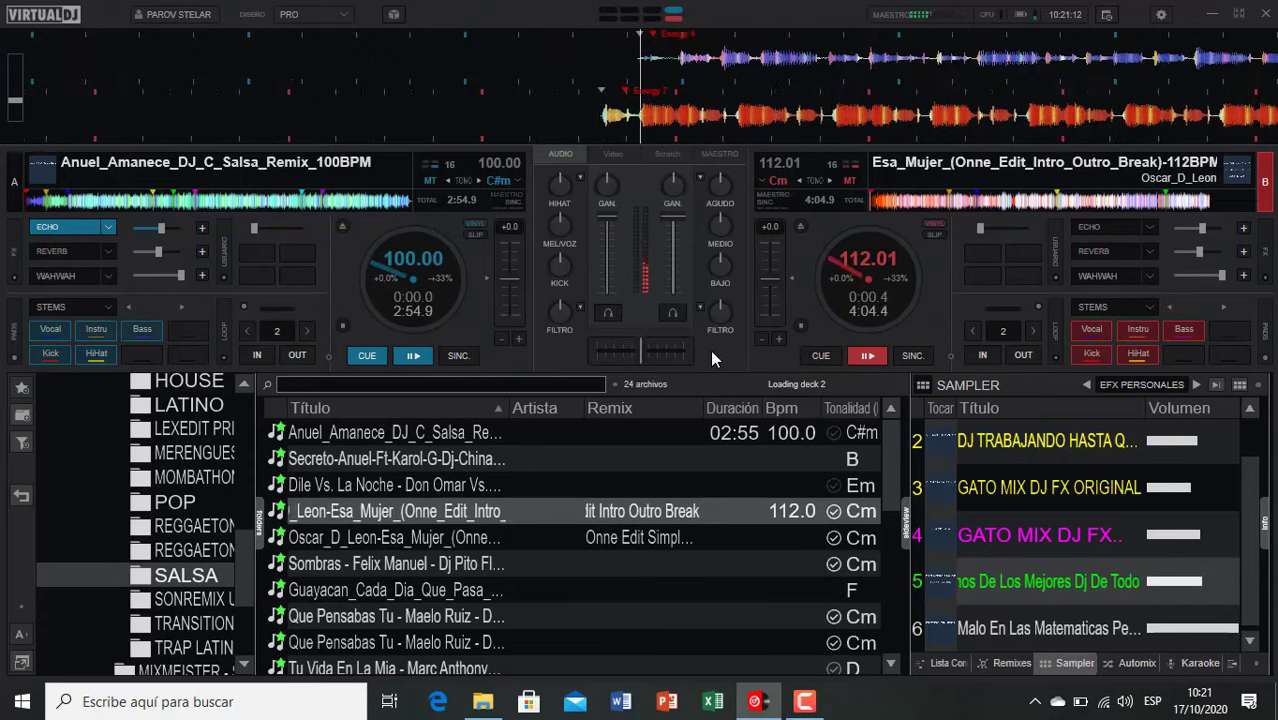
# Step: Load the DJ Ronrro Intro Edit of Marc Anthony's "Tu Vida En La Mia" onto deck A and switch playback to it with Echo on deck B
pyautogui.doubleClick(422, 537)
pyautogui.scroll(-2, 480, 605)
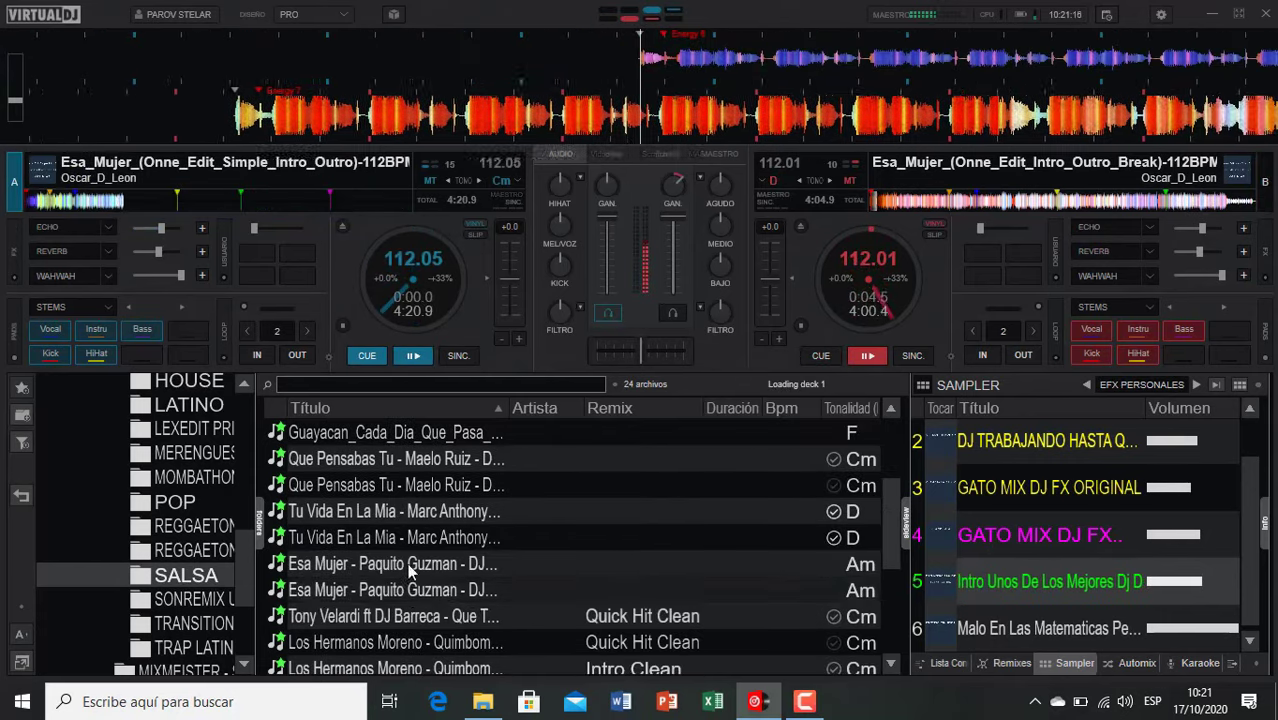
pyautogui.doubleClick(460, 511)
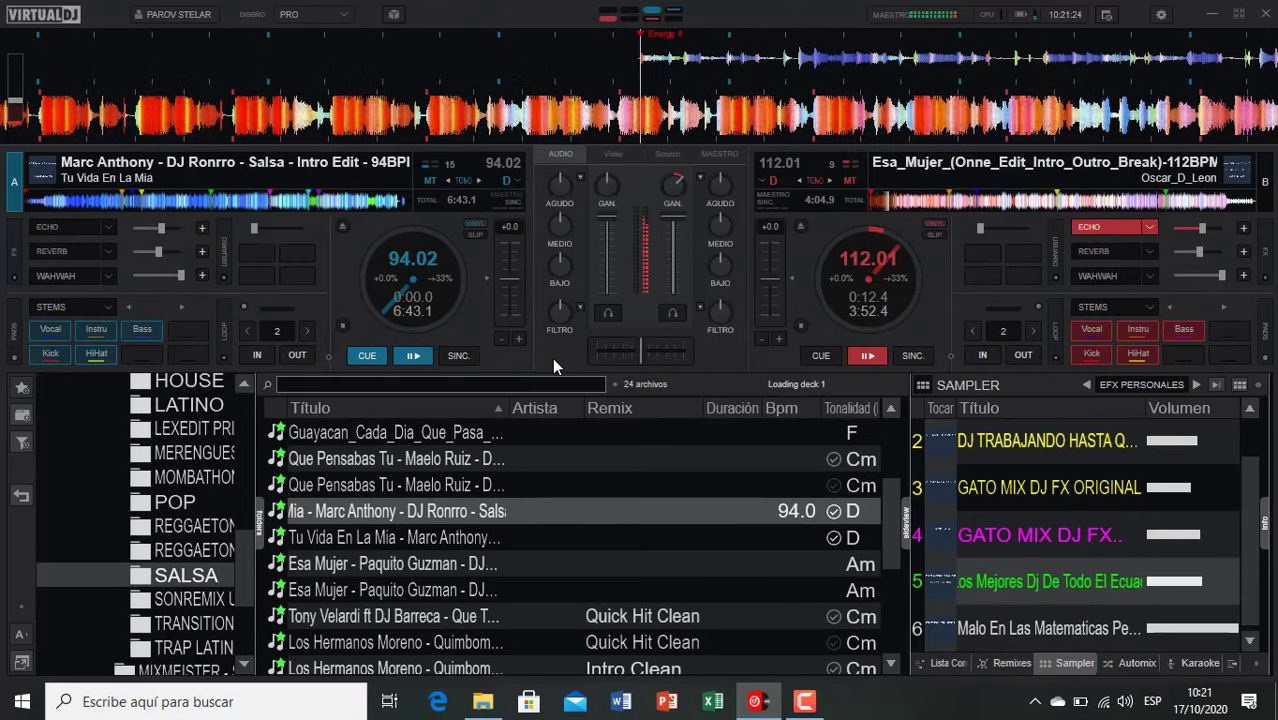
pyautogui.press('space')
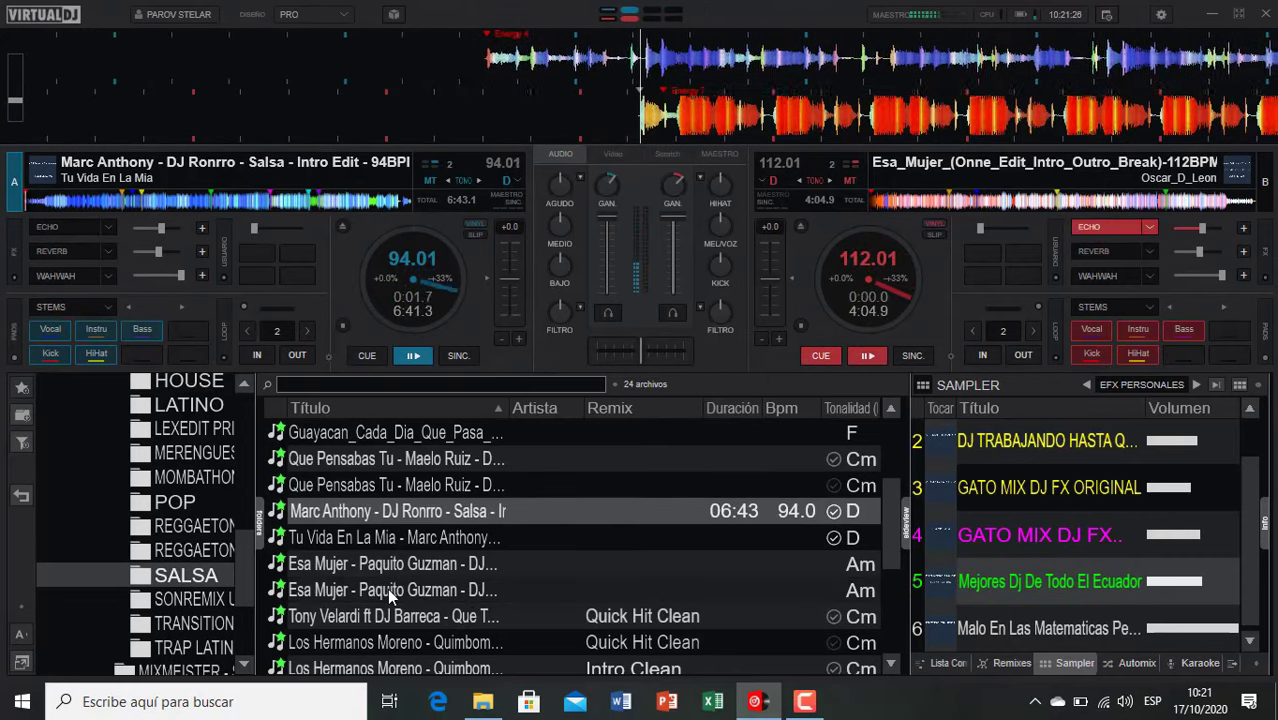
# Step: Mix into Paquito Guzman's 92 BPM "Esa Mujer" on deck B, and from it into Revolucion Salsera's "Te Seguire Esperando" on deck A, using Echo
pyautogui.doubleClick(387, 588)
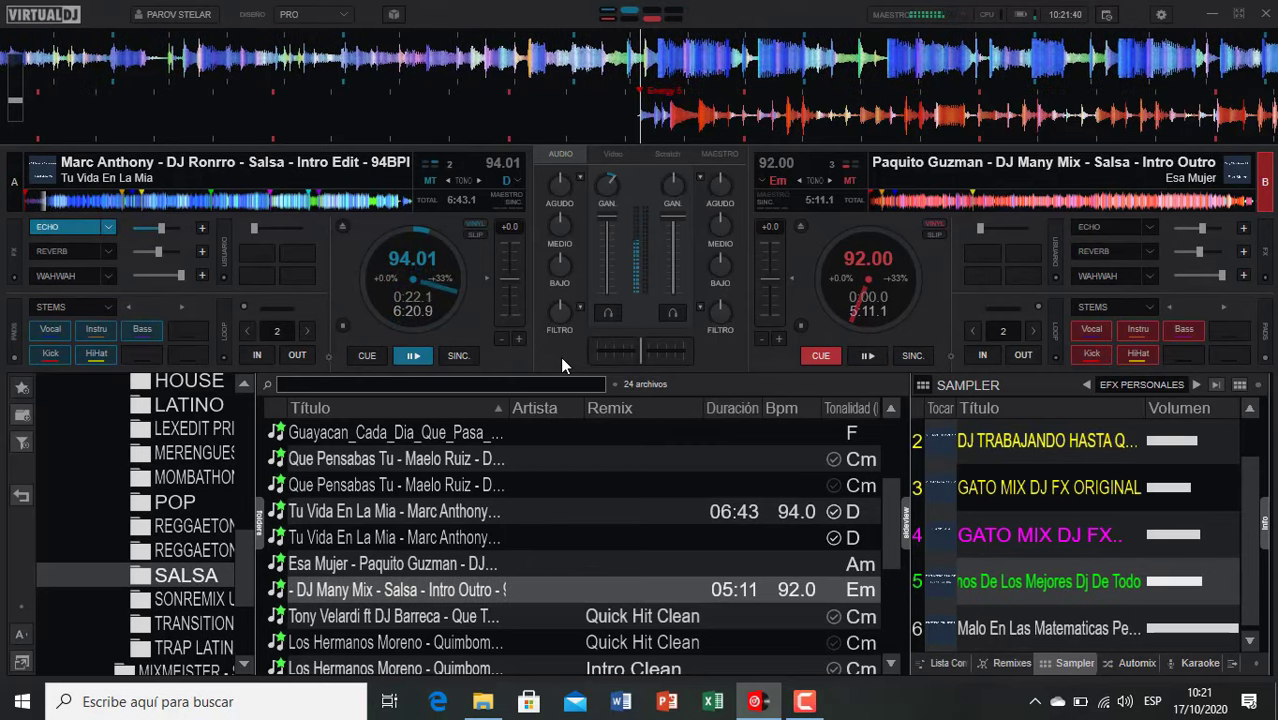
pyautogui.press('space')
pyautogui.scroll(-2, 388, 623)
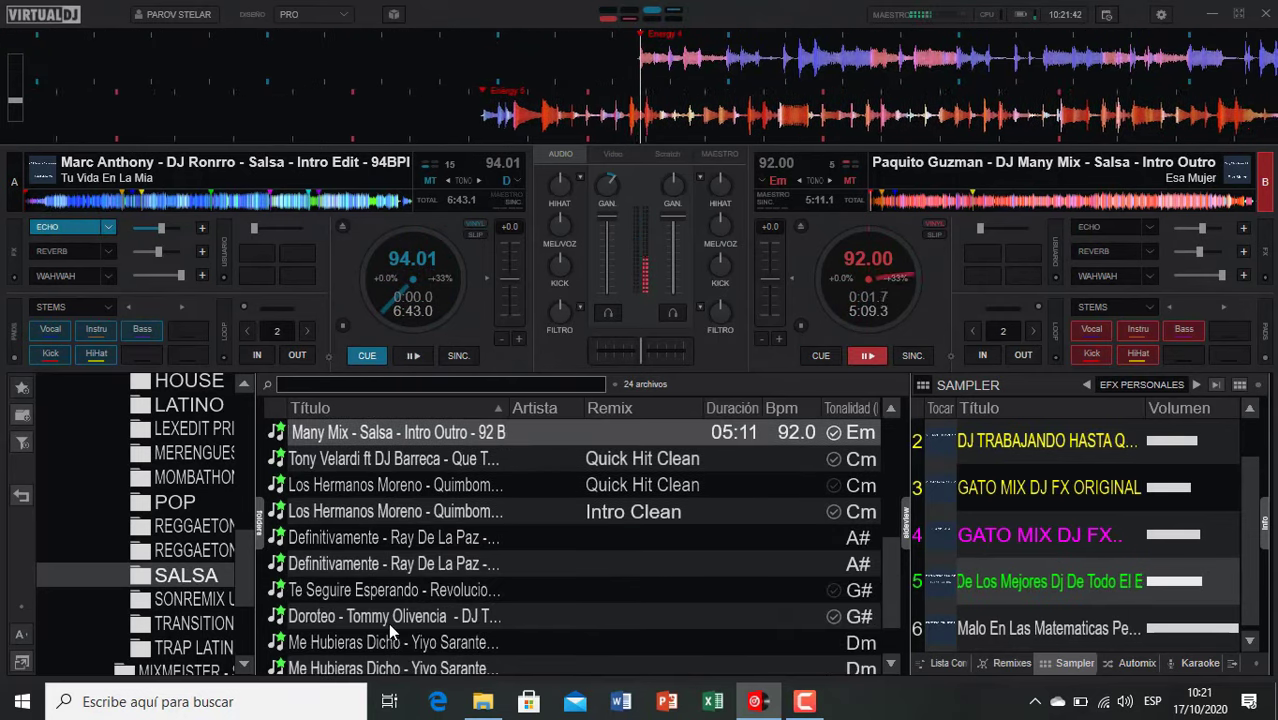
pyautogui.doubleClick(380, 590)
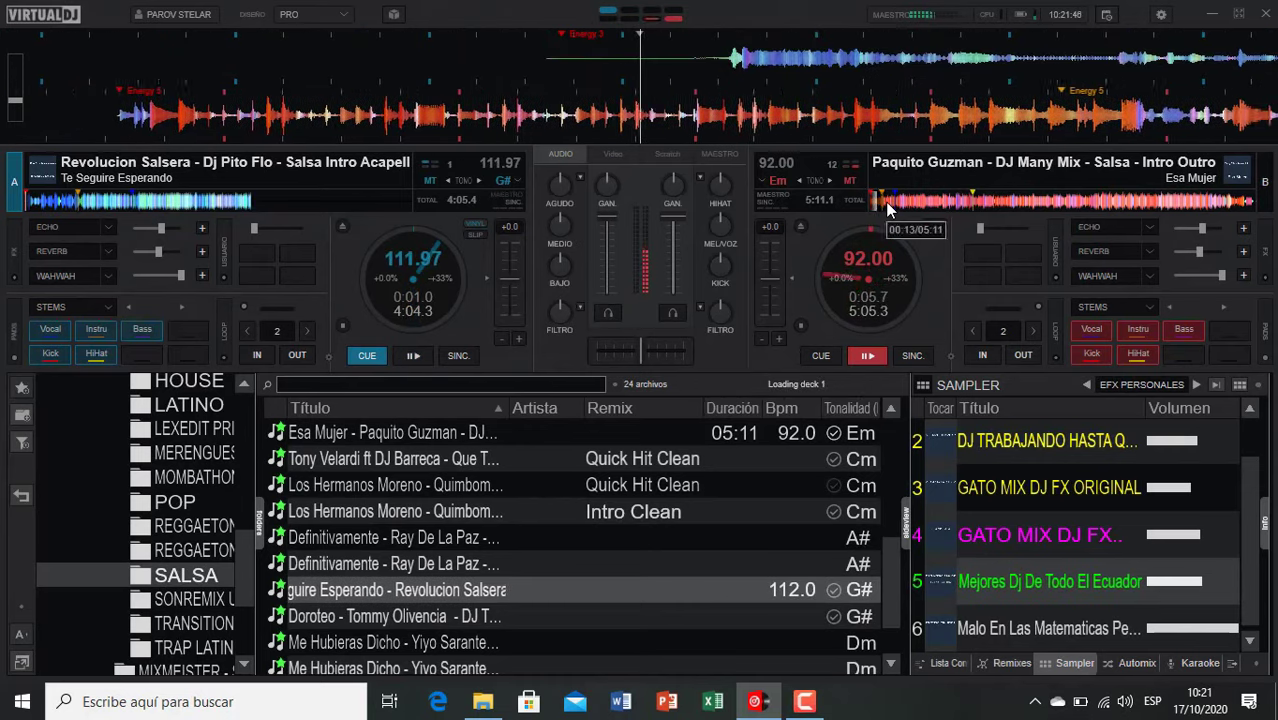
pyautogui.press('e')
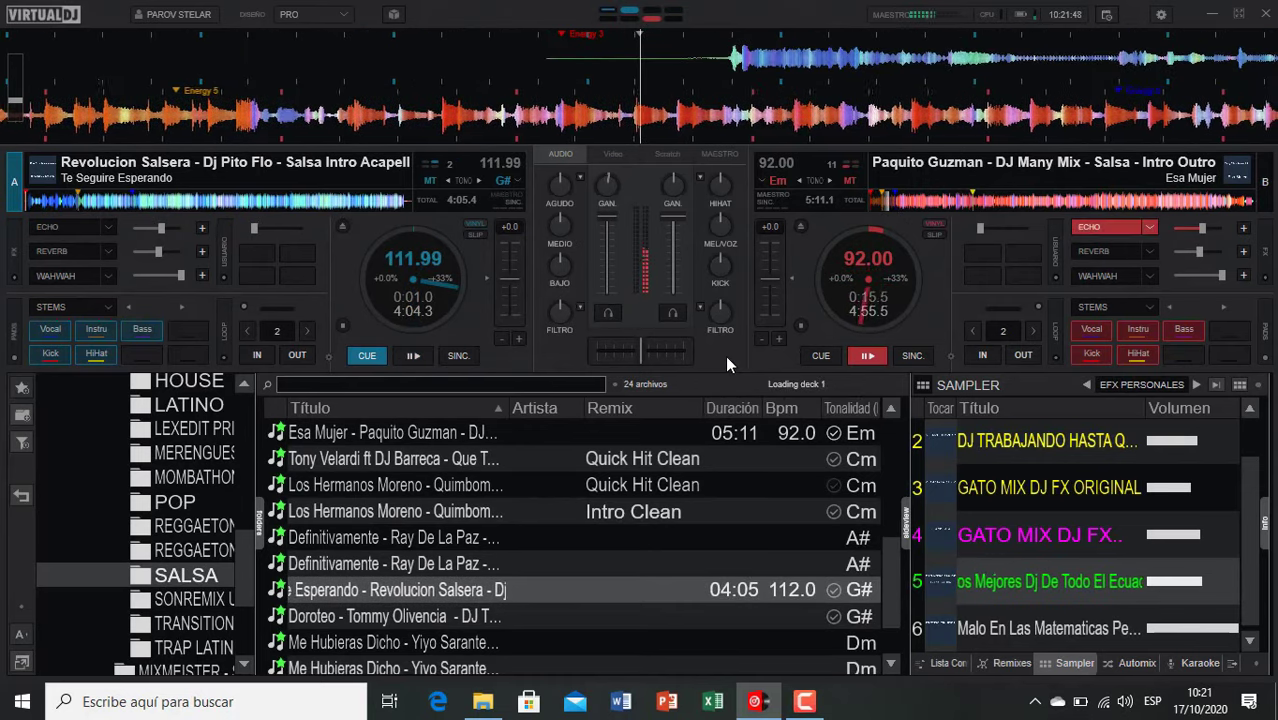
pyautogui.press('space')
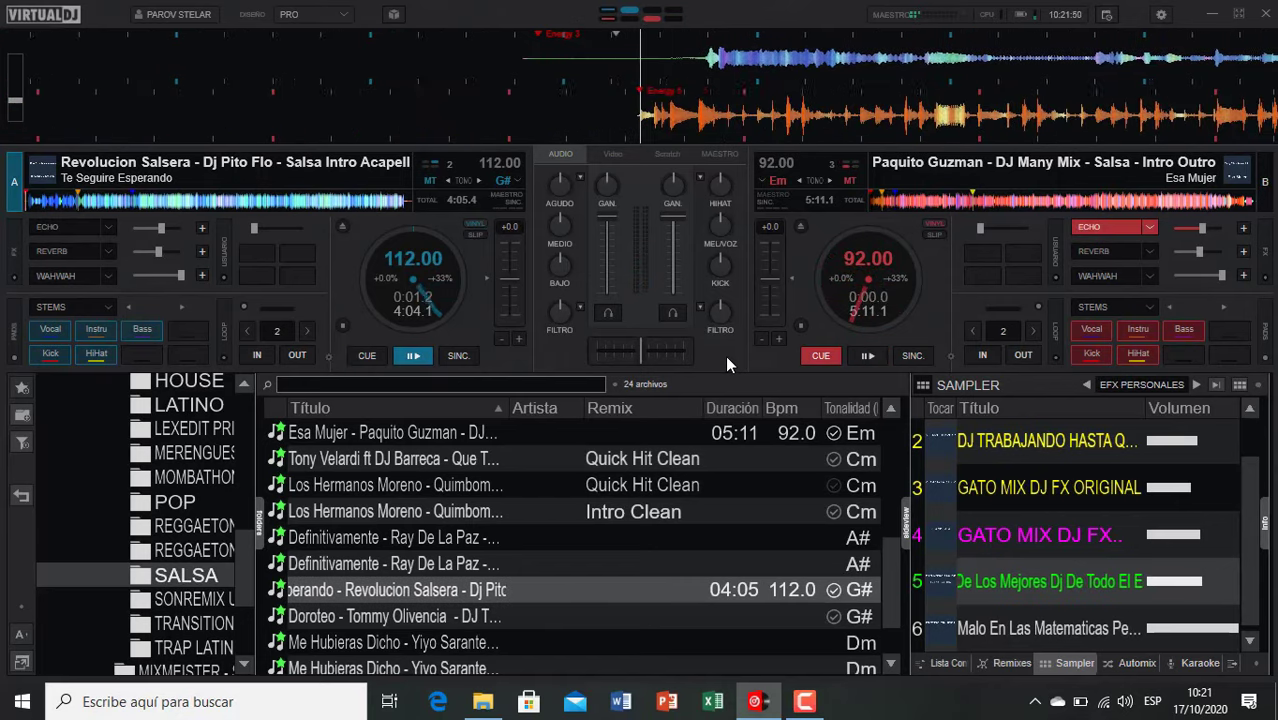
# Step: Load the DjMAmbito Intro Outro edit of Yiyo Sarante's "Me Hubieras Dicho" onto deck B and switch playback to it with Echo on deck A
pyautogui.scroll(-2, 420, 643)
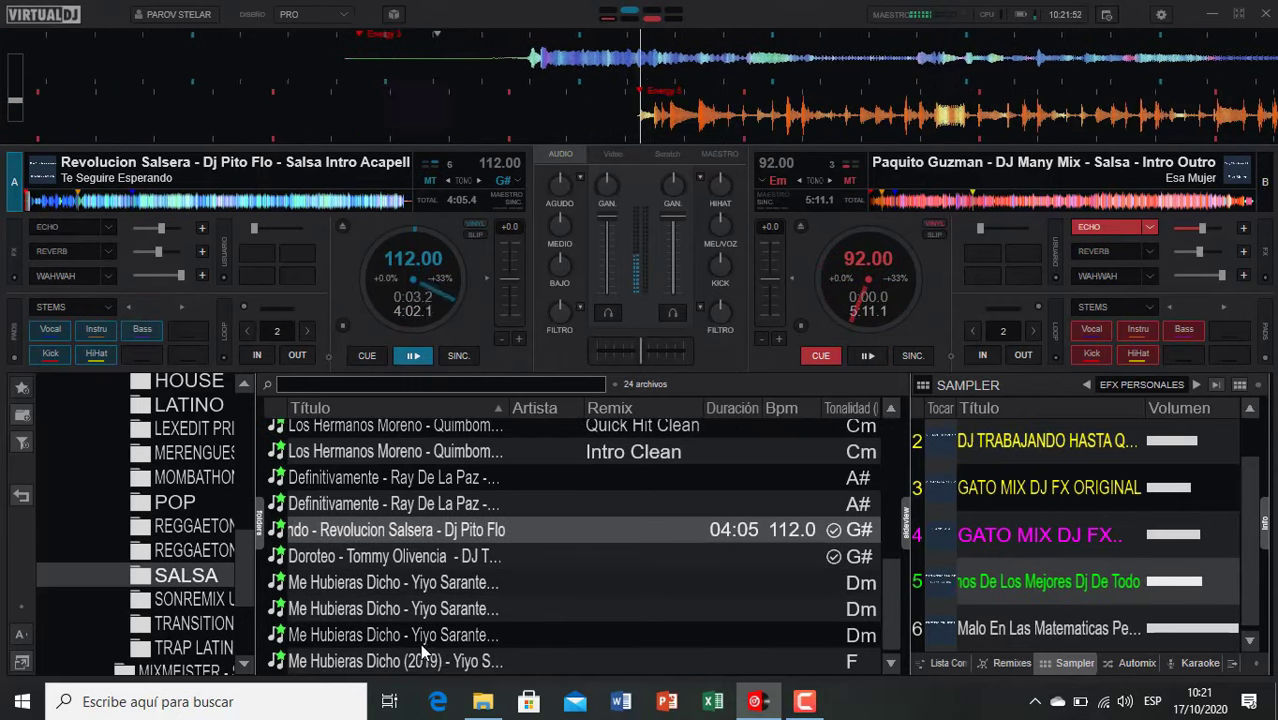
pyautogui.doubleClick(425, 643)
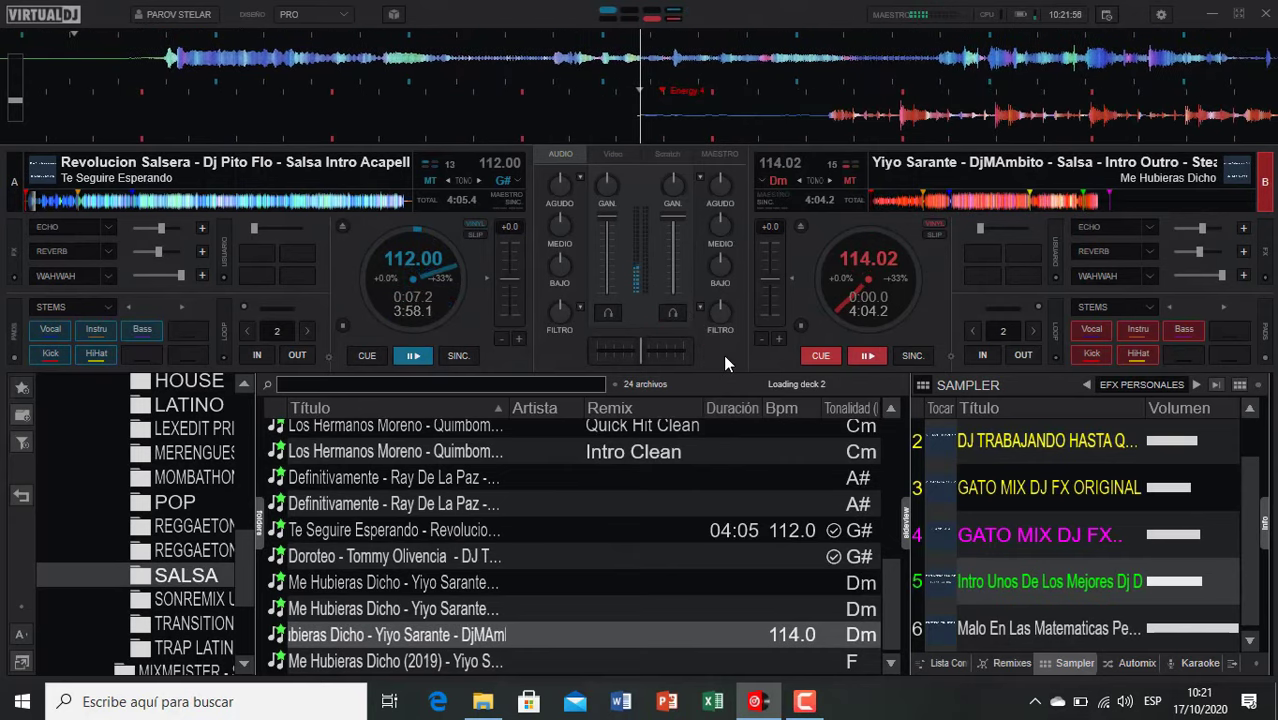
pyautogui.press('e')
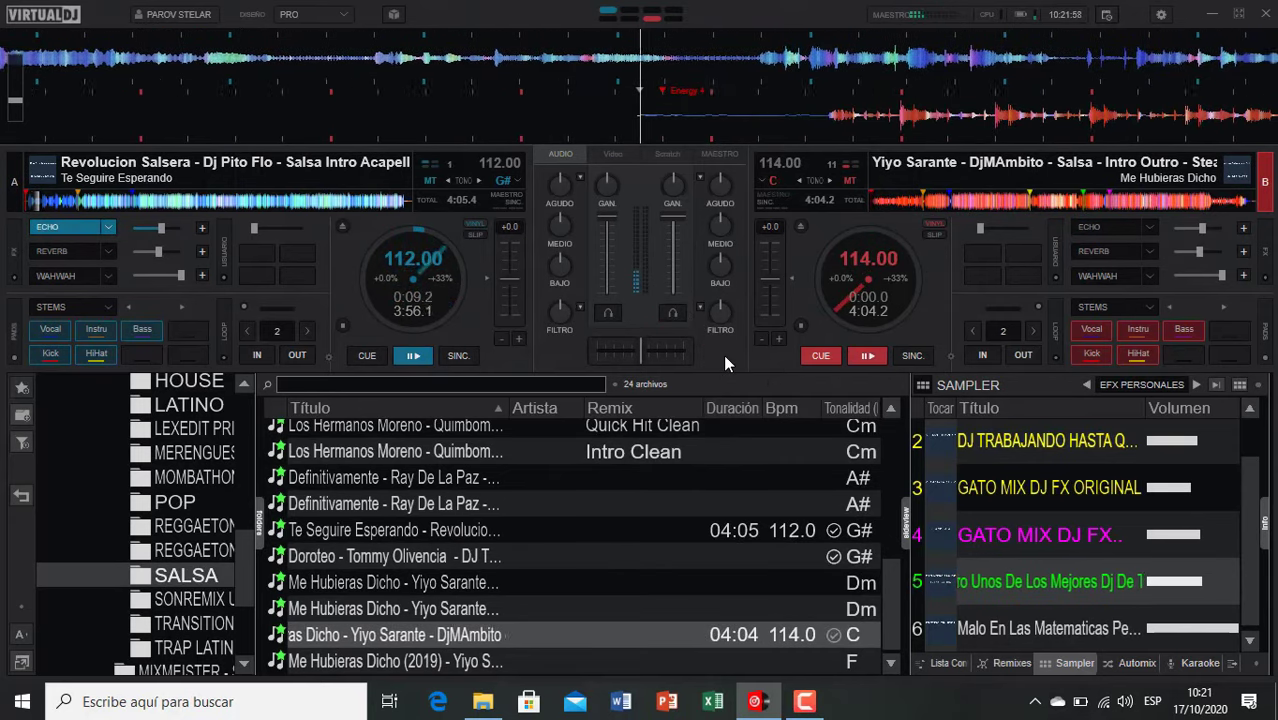
pyautogui.press('c')
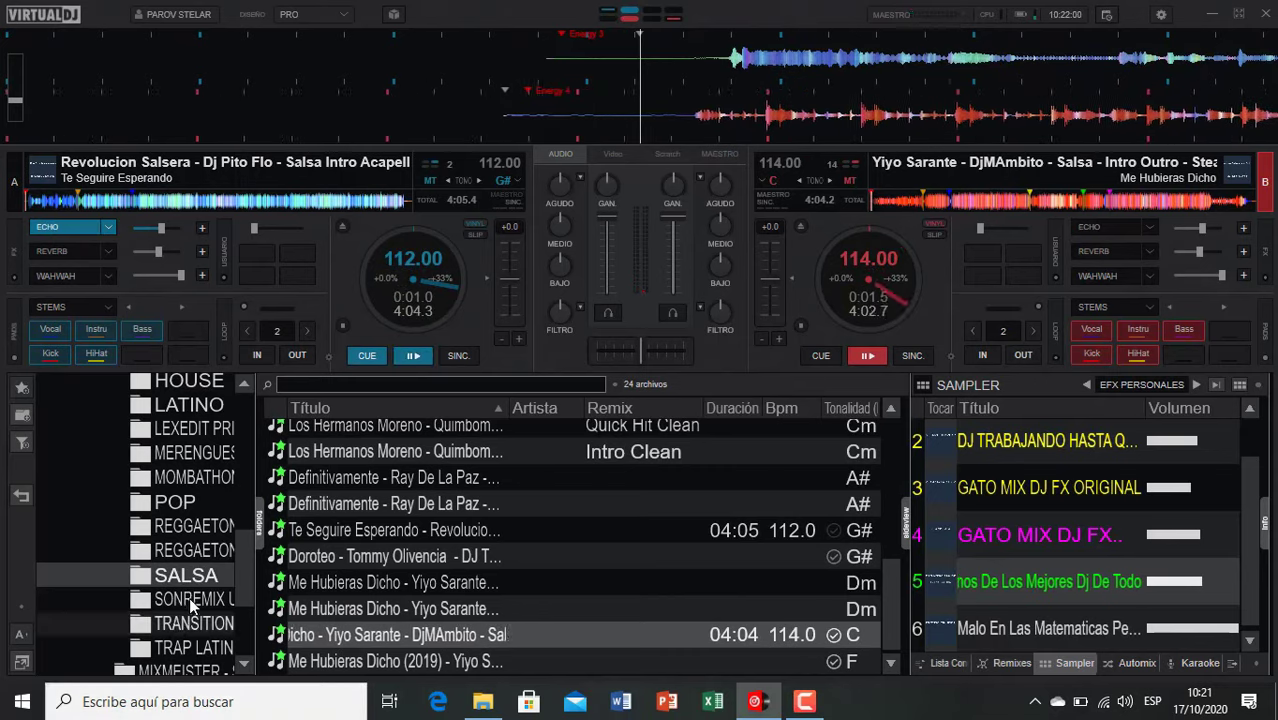
# Step: From the TRANSITION folder, load Banda Real's "El Bajadero" onto deck A and switch playback to it with Echo on deck B
pyautogui.click(187, 627)
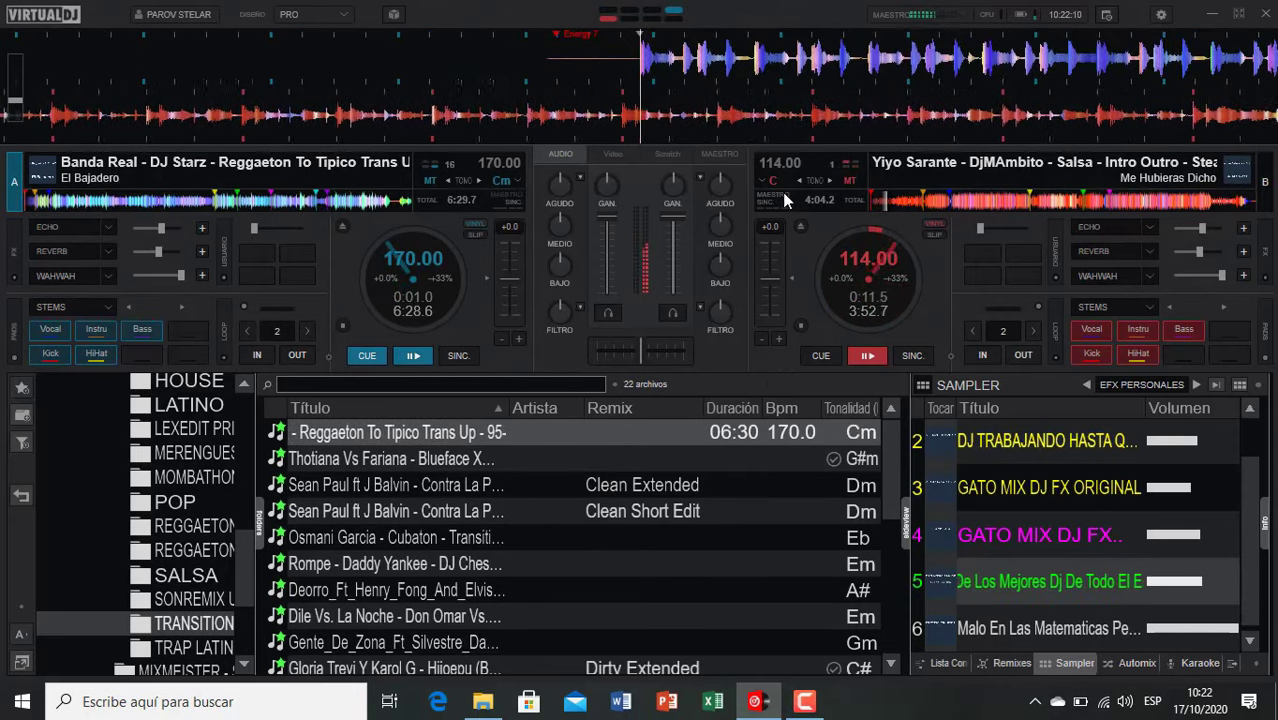
pyautogui.click(887, 203)
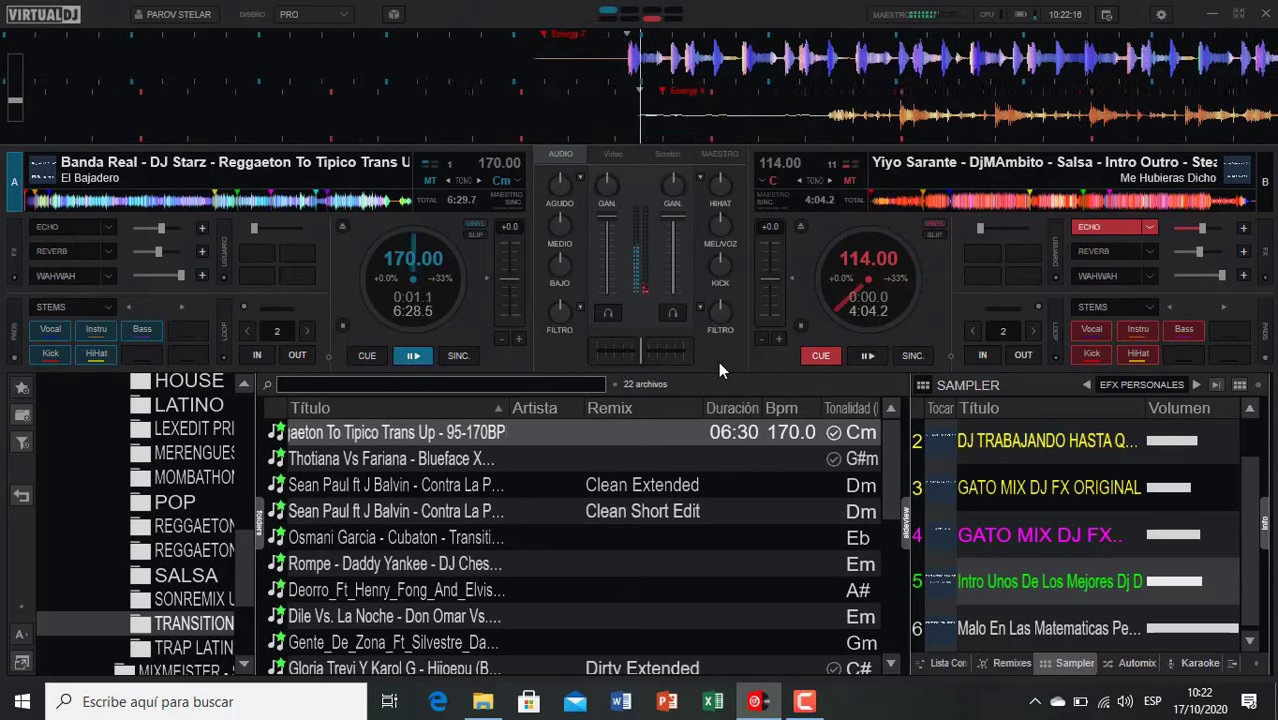
# Step: Mix into Osmani Garcia's 128-102 "Cubaton" transition on deck B, and from it into Raulin Rodriguez's "Que Dolor" on deck A, using Echo
pyautogui.doubleClick(355, 535)
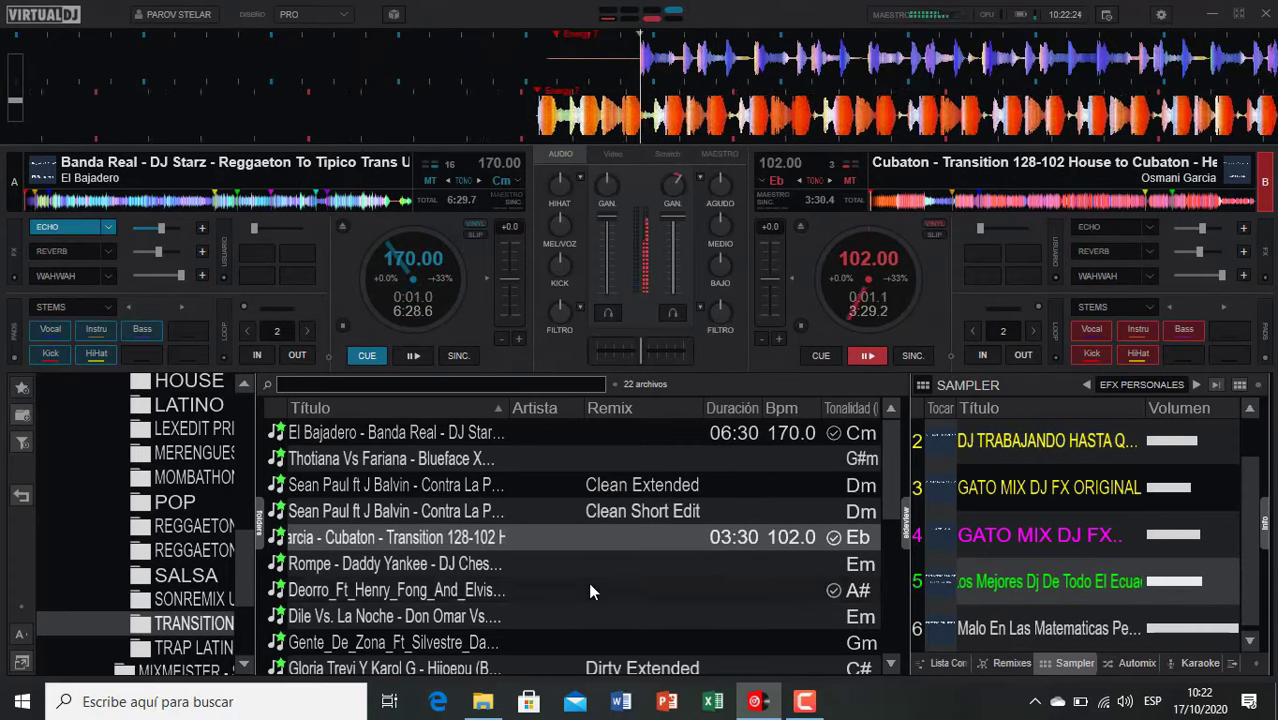
pyautogui.scroll(-3, 594, 590)
pyautogui.scroll(-1, 530, 588)
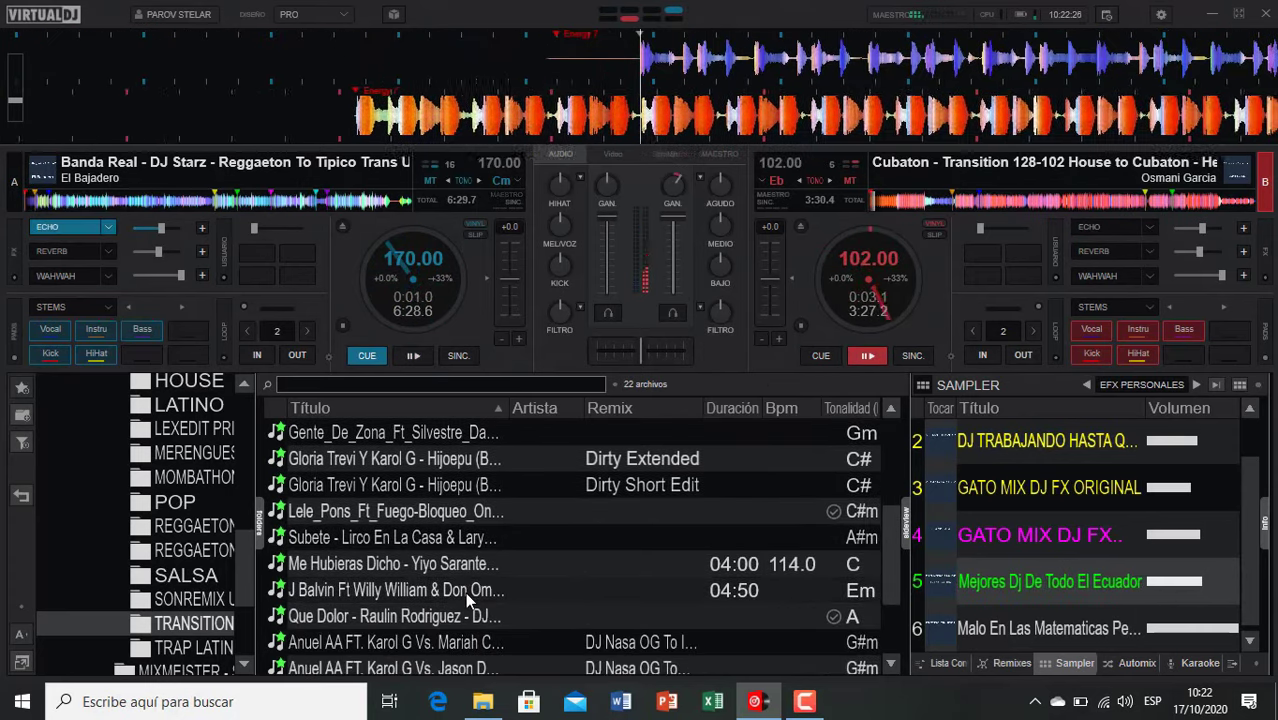
pyautogui.scroll(-2, 465, 592)
pyautogui.scroll(-1, 465, 592)
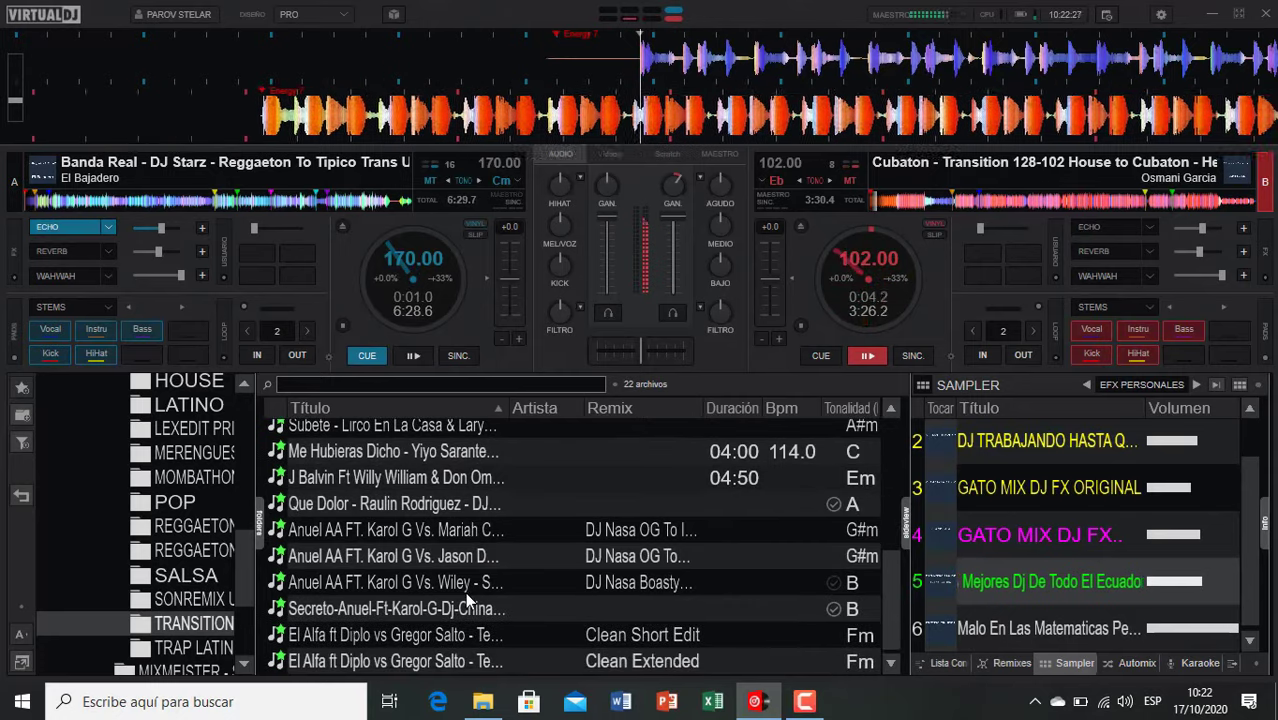
pyautogui.doubleClick(355, 507)
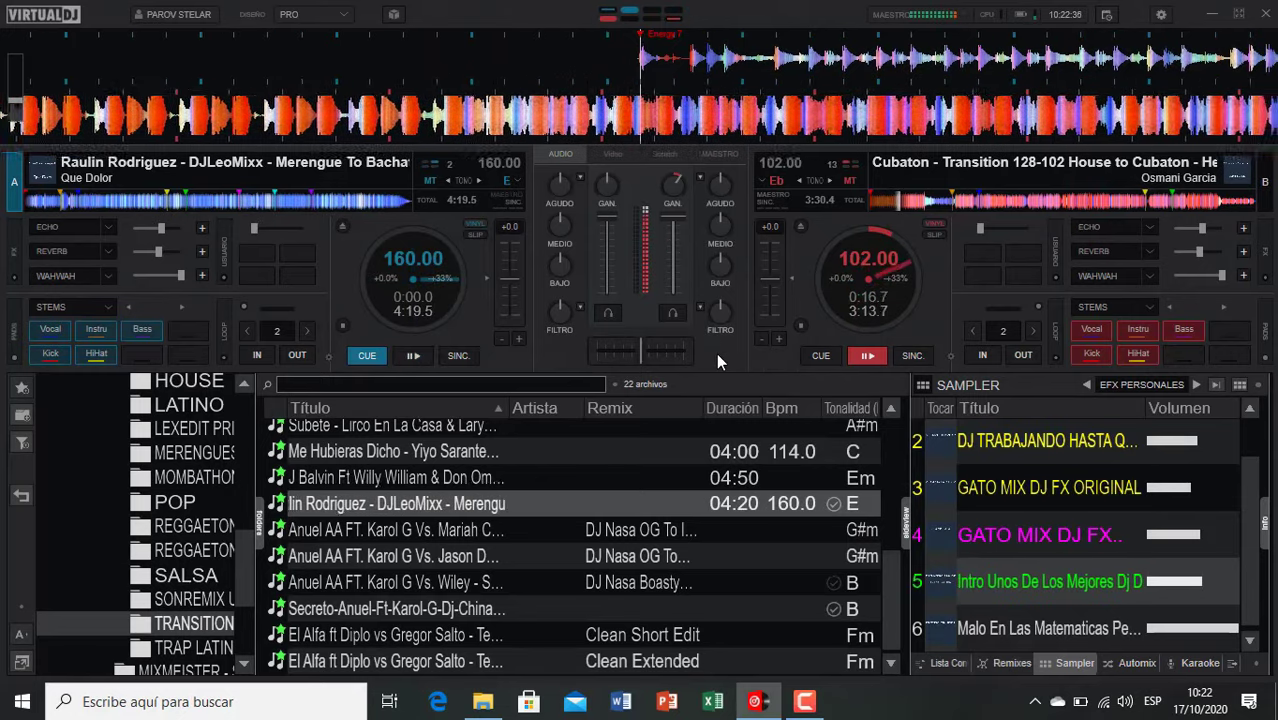
pyautogui.press('space')
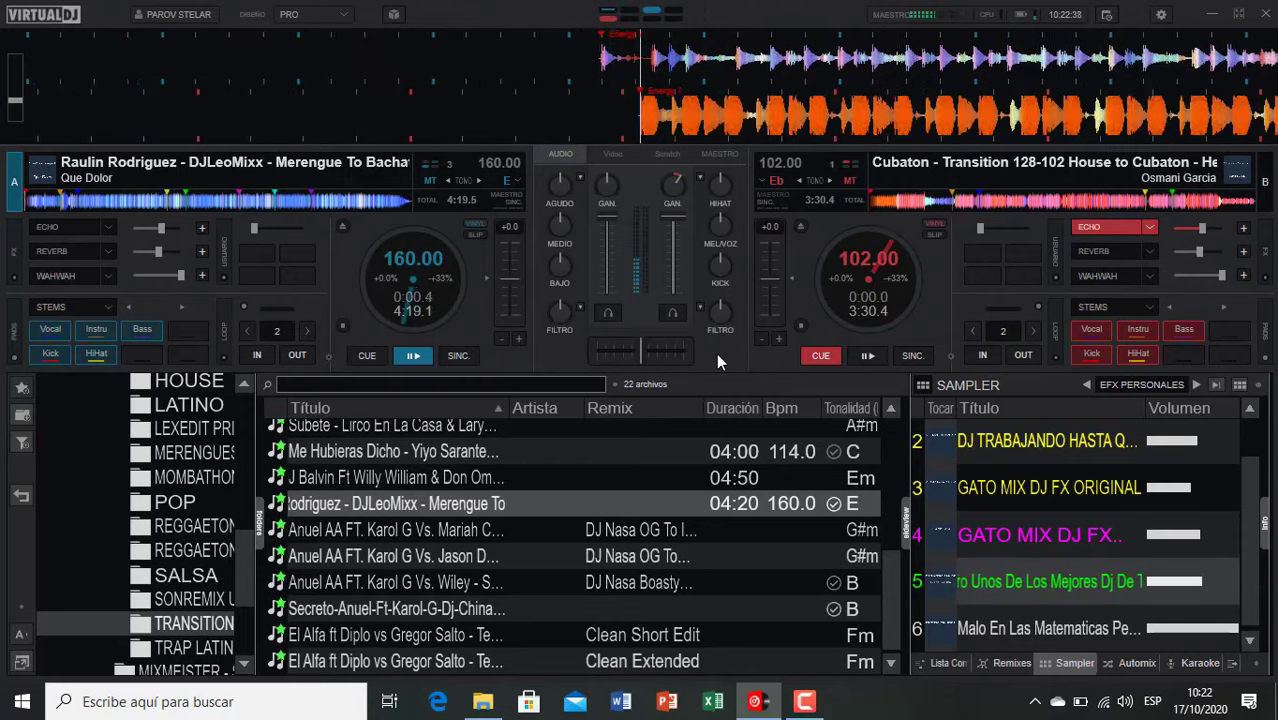
# Step: Load El Alfa's "Tecnobow vs On Your Mark" Clean Short Edit onto deck B, jump within deck A's track, and switch playback with Echo on deck A
pyautogui.doubleClick(397, 640)
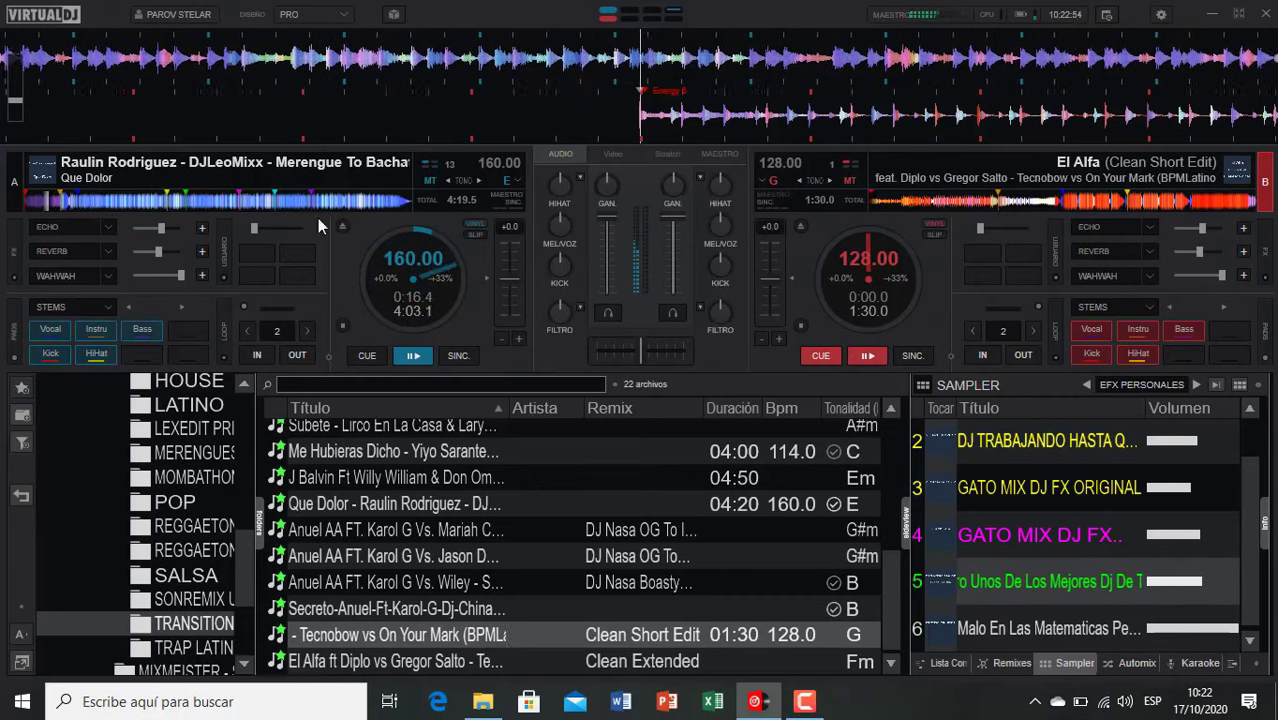
pyautogui.click(55, 202)
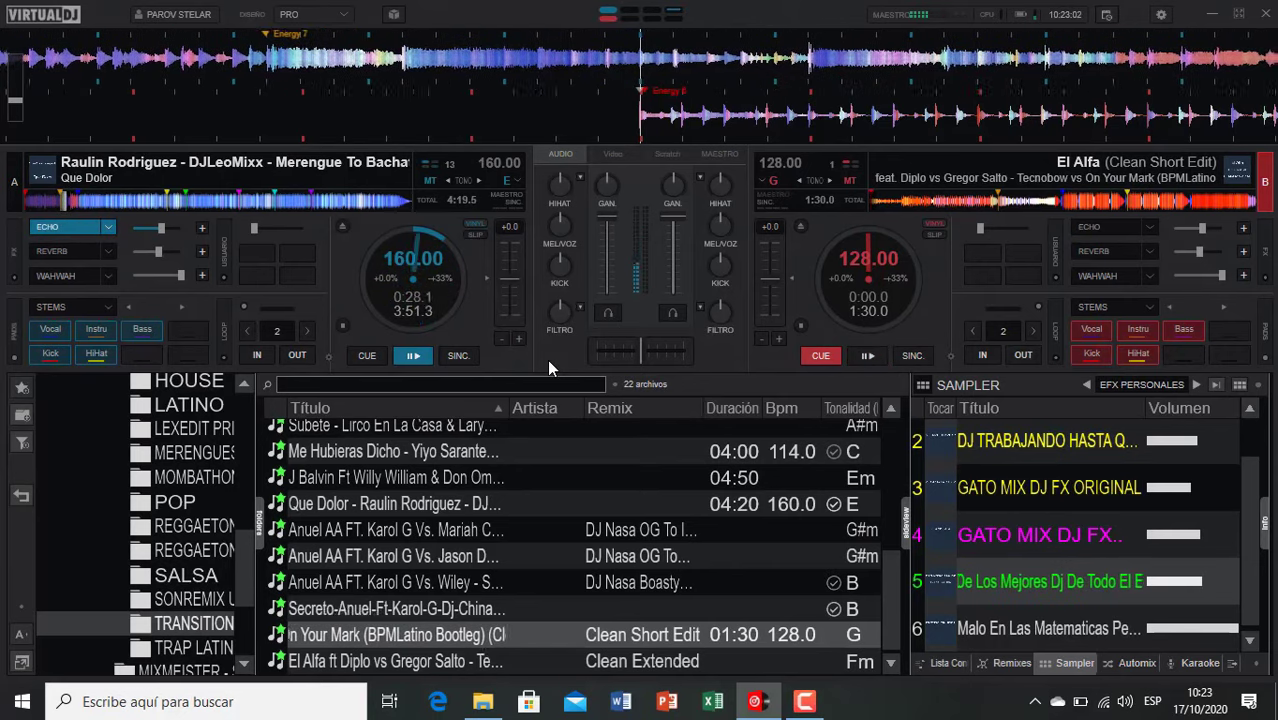
pyautogui.press('space')
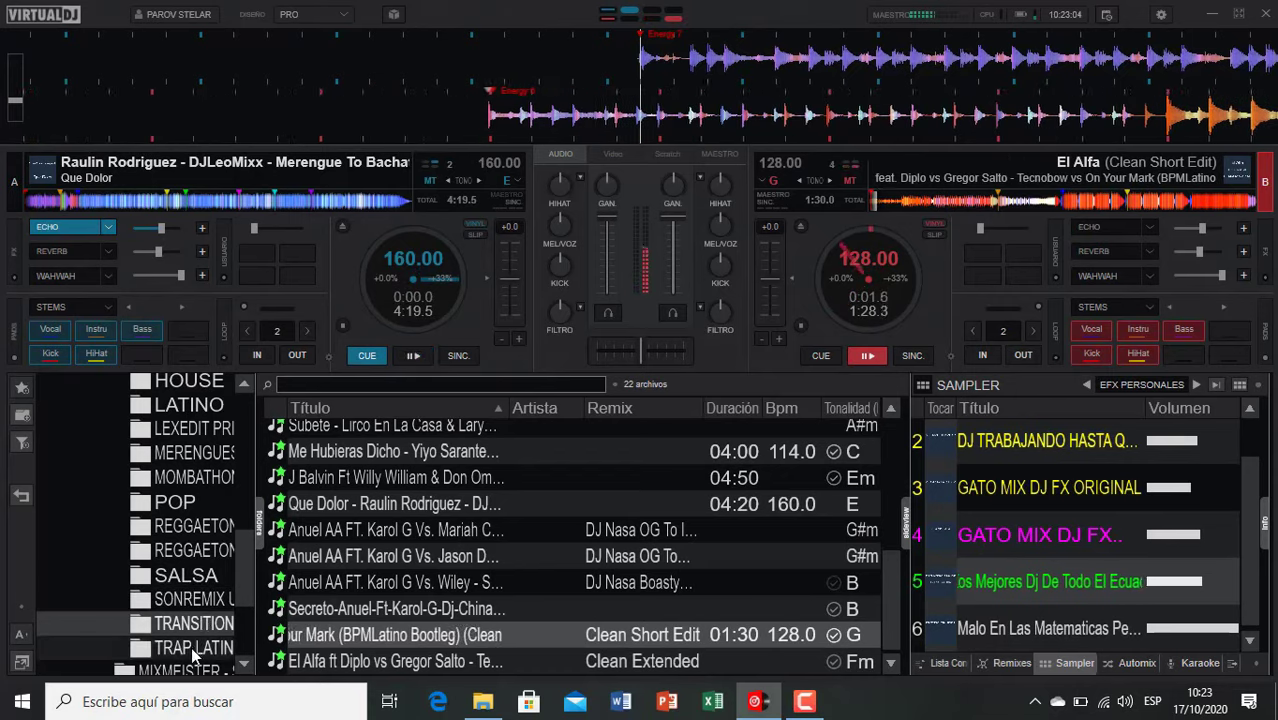
# Step: From the TRAP LATIN folder, load Kapuchino's 130BPM "De Lo Mio" onto deck A and switch playback to it with Echo on deck B
pyautogui.click(195, 648)
pyautogui.doubleClick(400, 432)
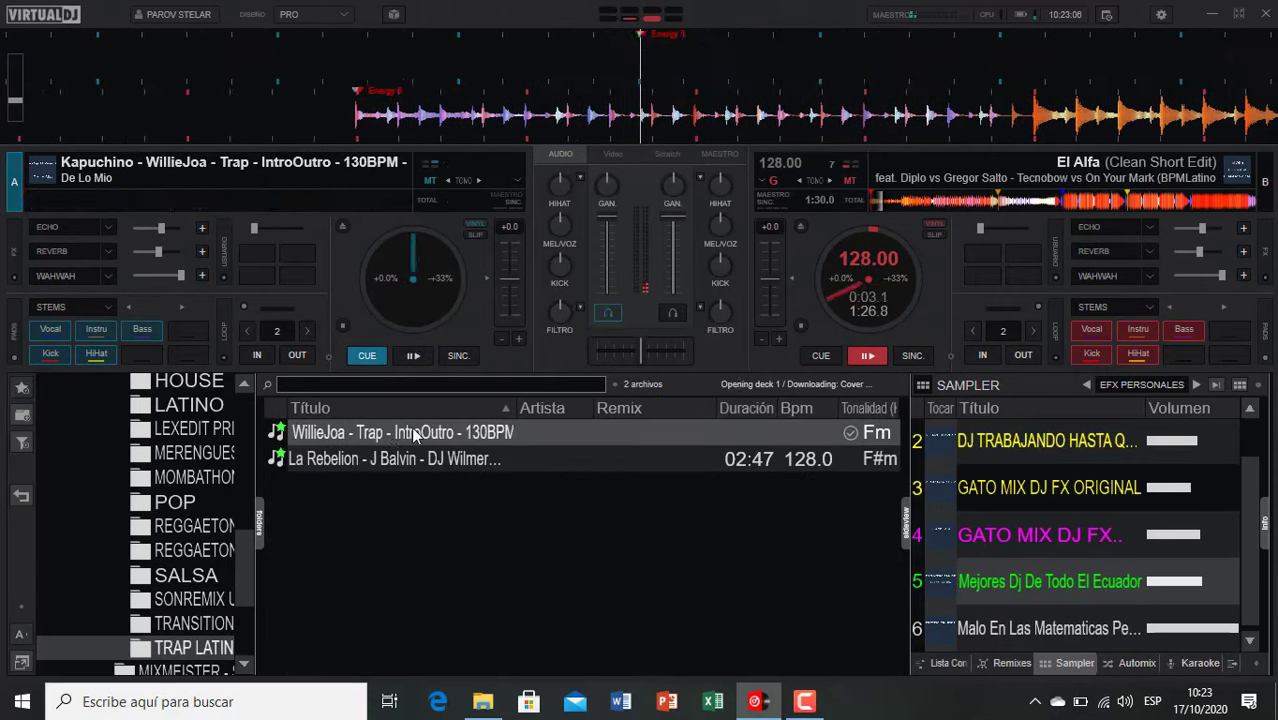
pyautogui.click(612, 314)
pyautogui.click(907, 200)
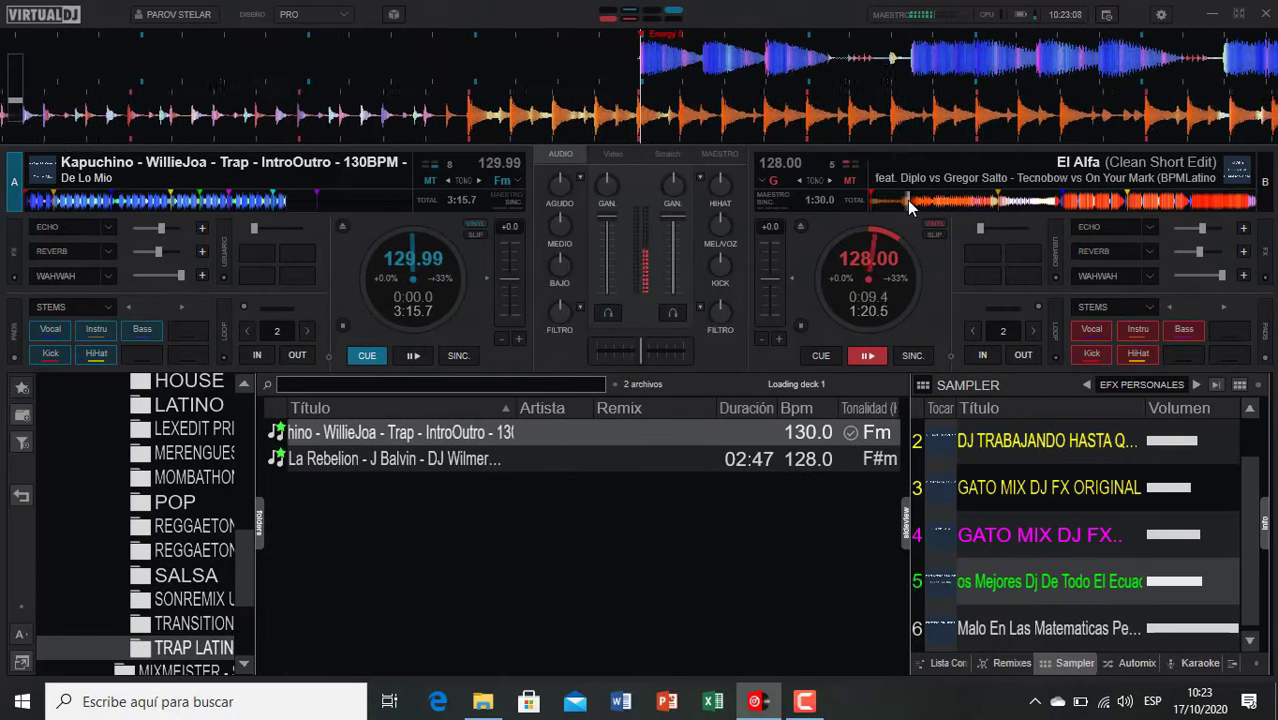
pyautogui.click(959, 198)
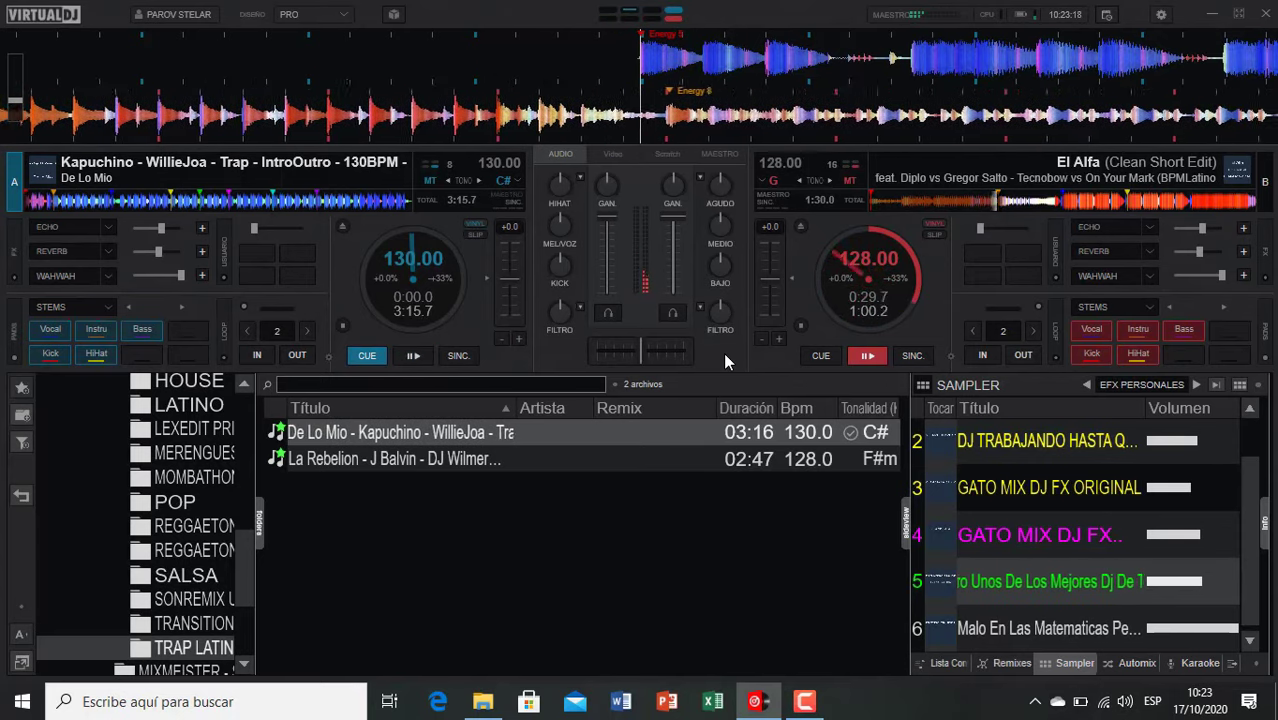
pyautogui.press('e')
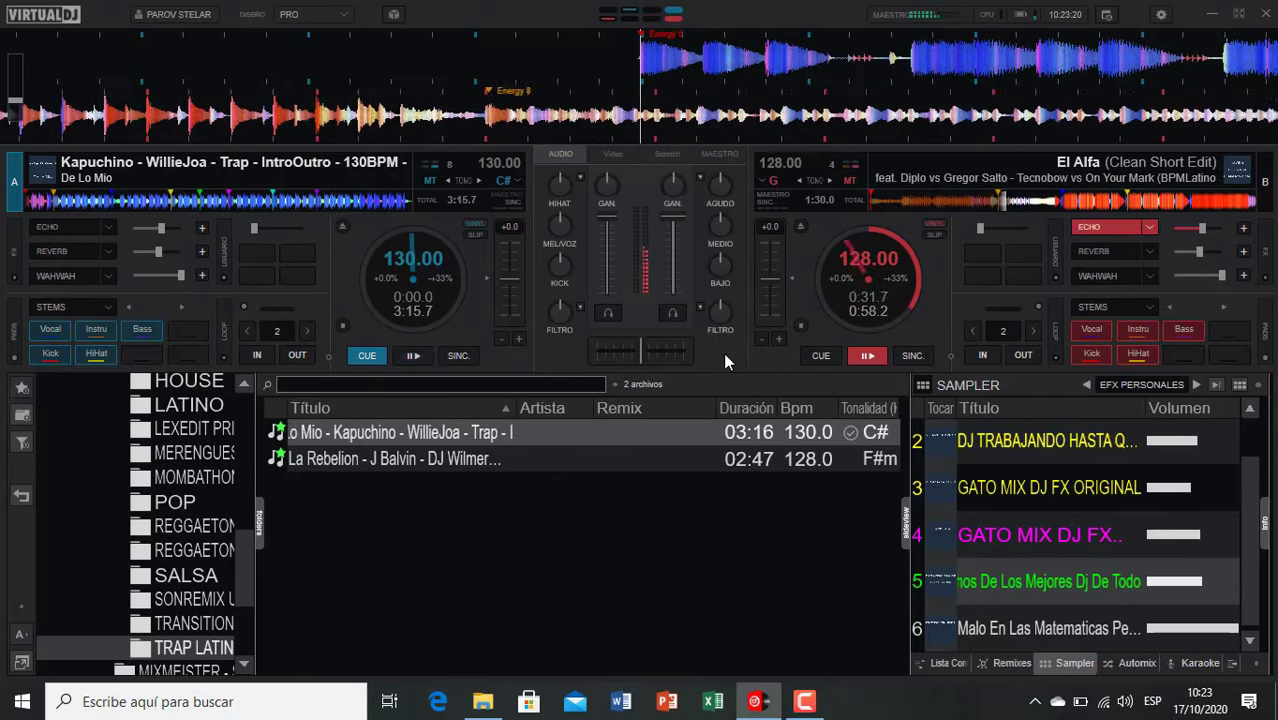
pyautogui.press('space')
# Step: Load the DJ Wilmer Duran edit of J Balvin's "La Rebelion" onto deck B and switch playback to it with Echo on deck A
pyautogui.click(404, 459)
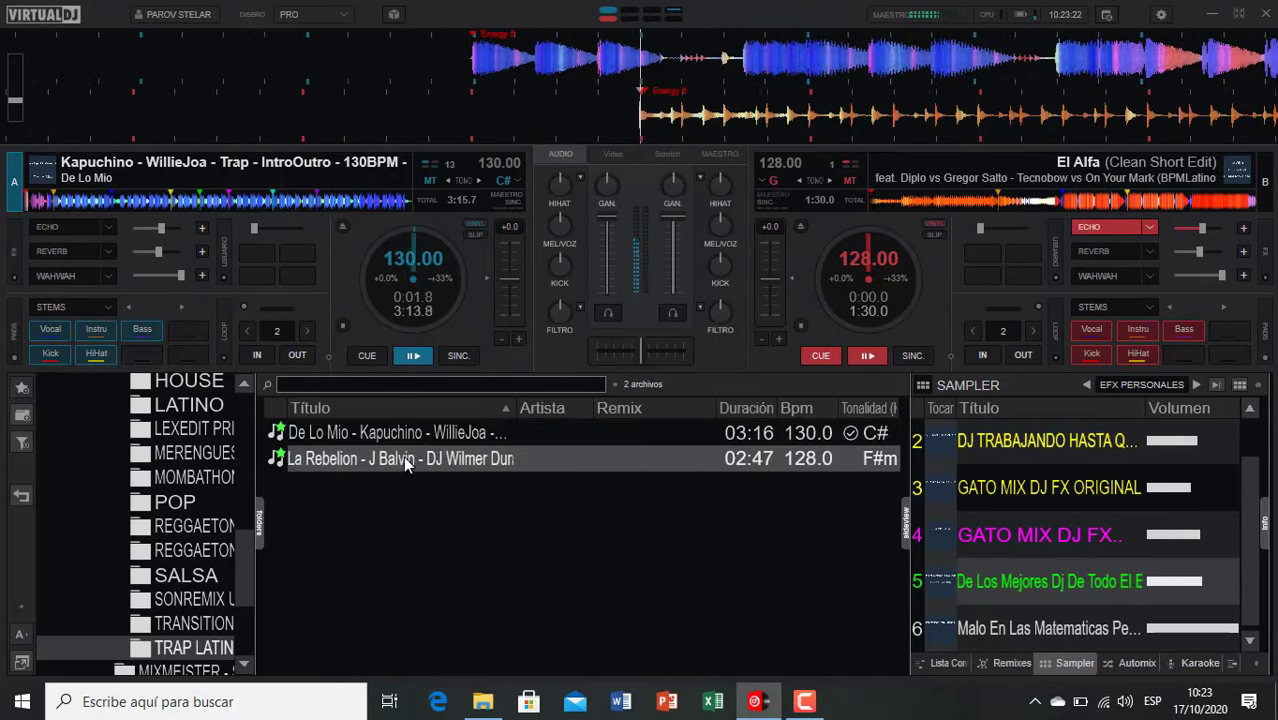
pyautogui.doubleClick(403, 456)
pyautogui.click(672, 313)
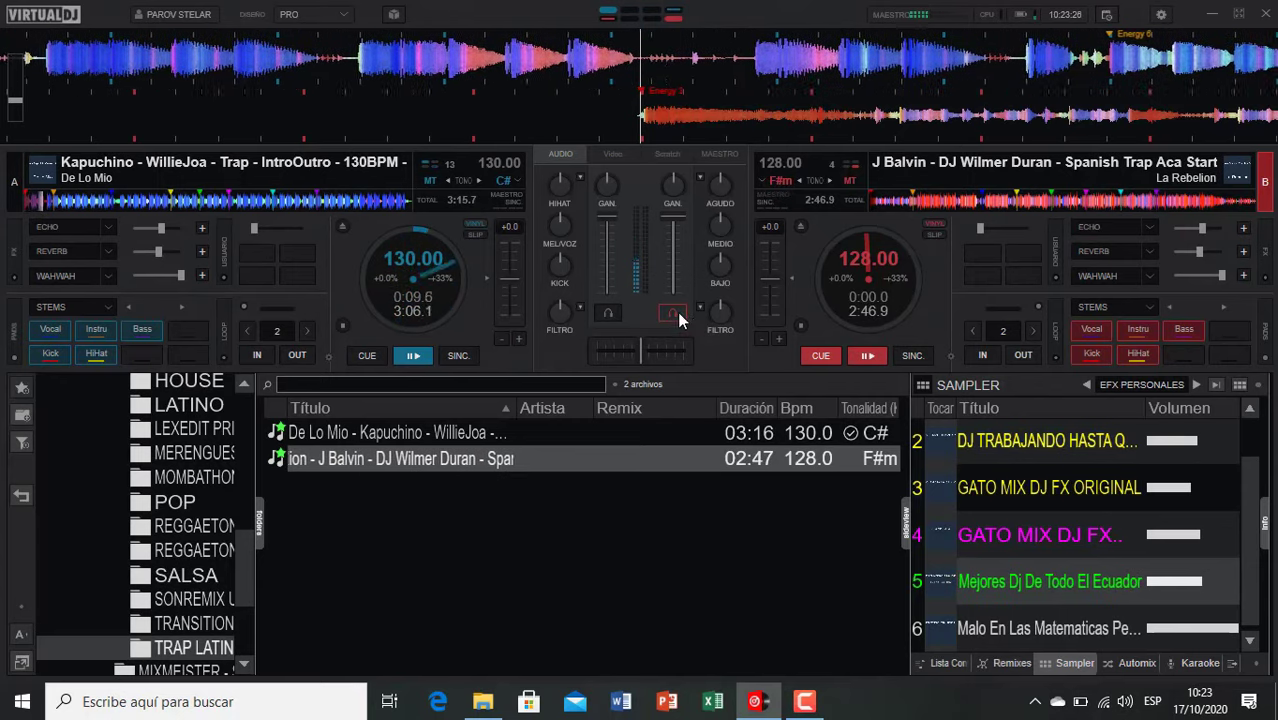
pyautogui.click(673, 313)
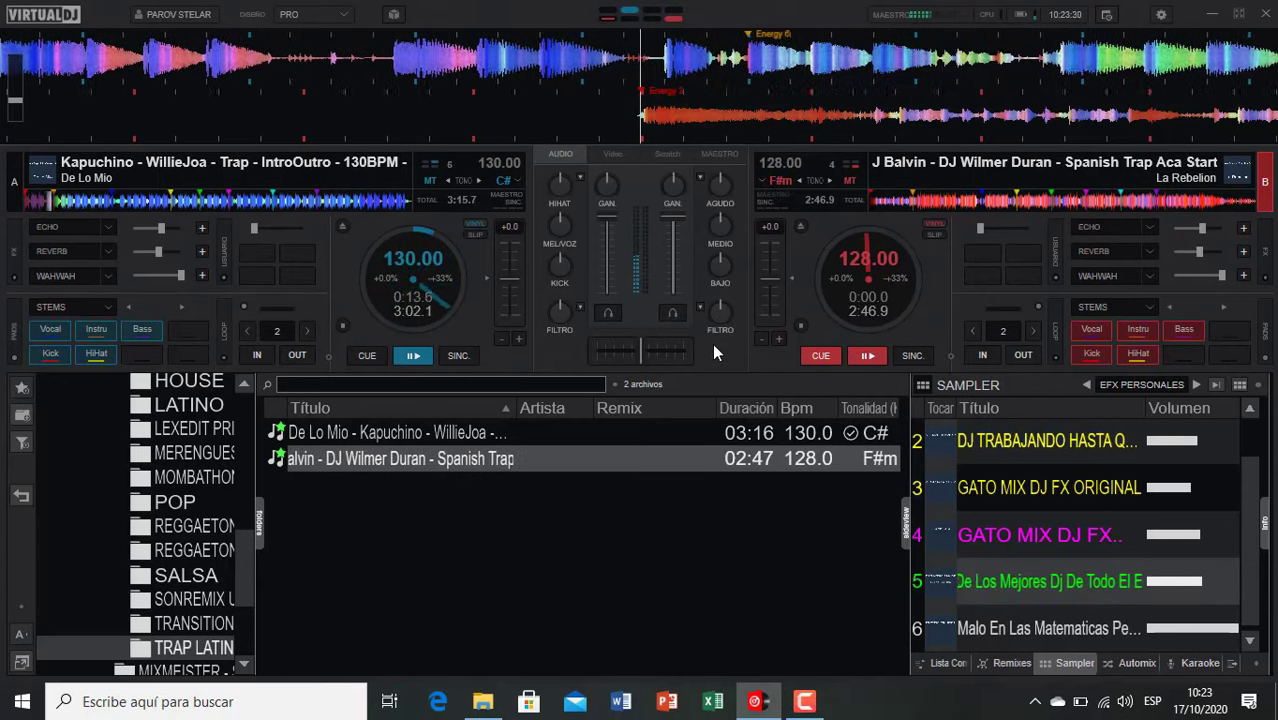
pyautogui.press('e')
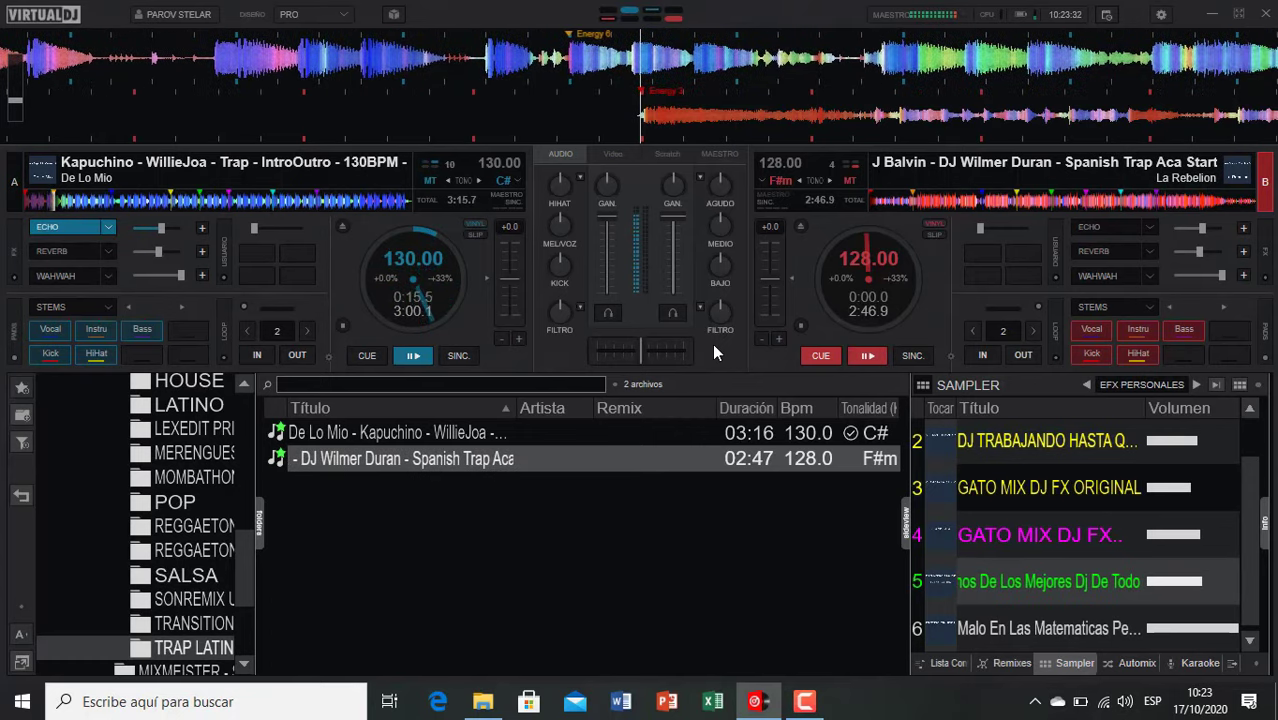
pyautogui.press('c')
pyautogui.press('space')
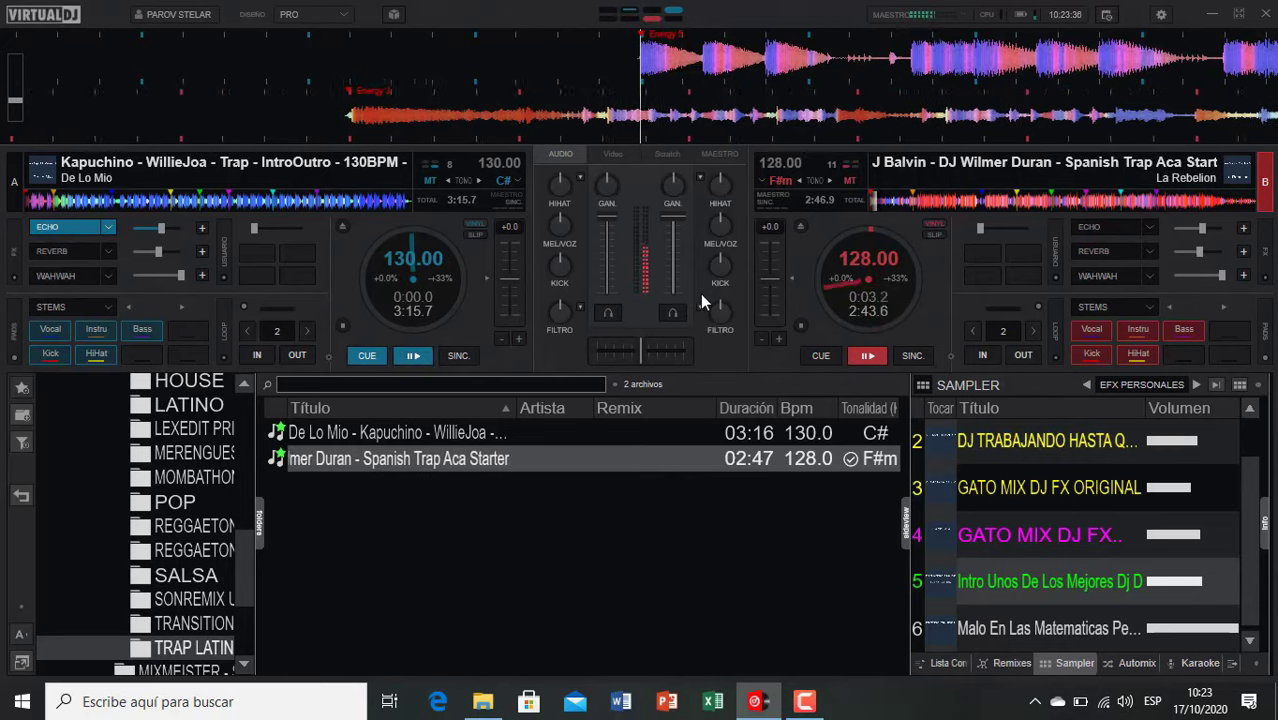
# Step: Turn up the filter on deck B and enable its Echo effect while "La Rebelion" plays
pyautogui.moveTo(725, 312)
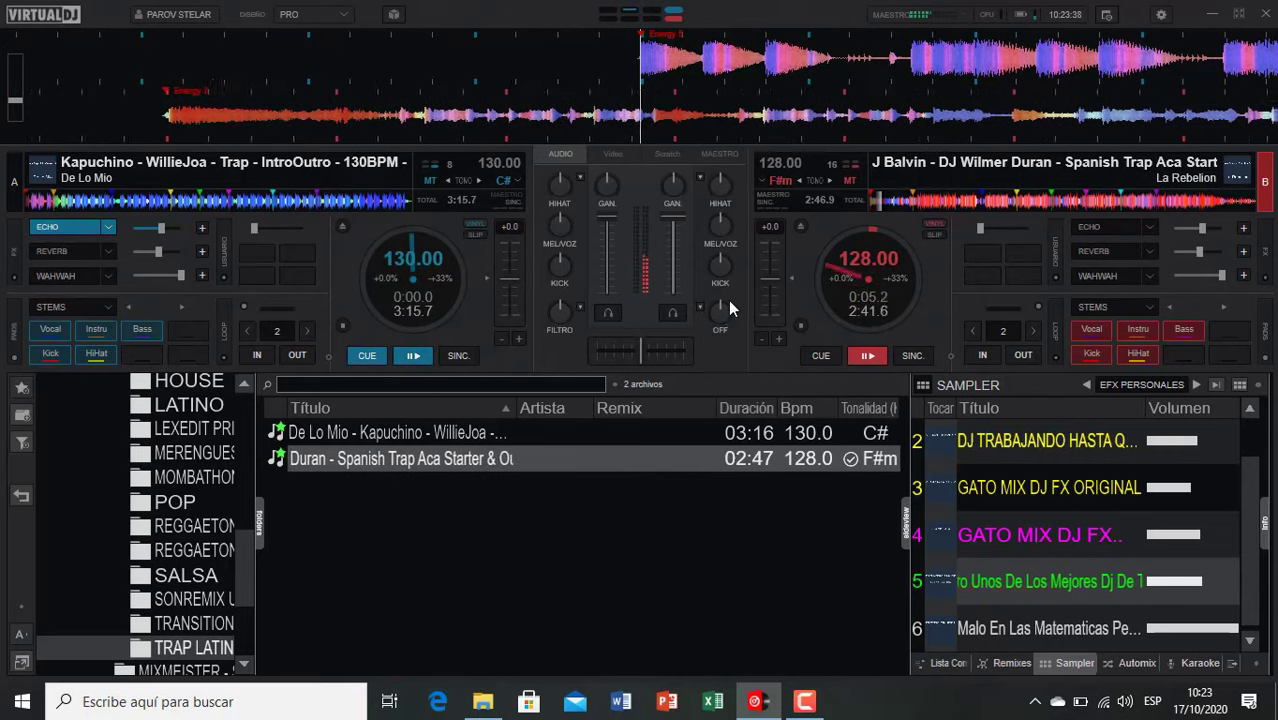
pyautogui.moveTo(728, 300); pyautogui.dragTo(737, 296)
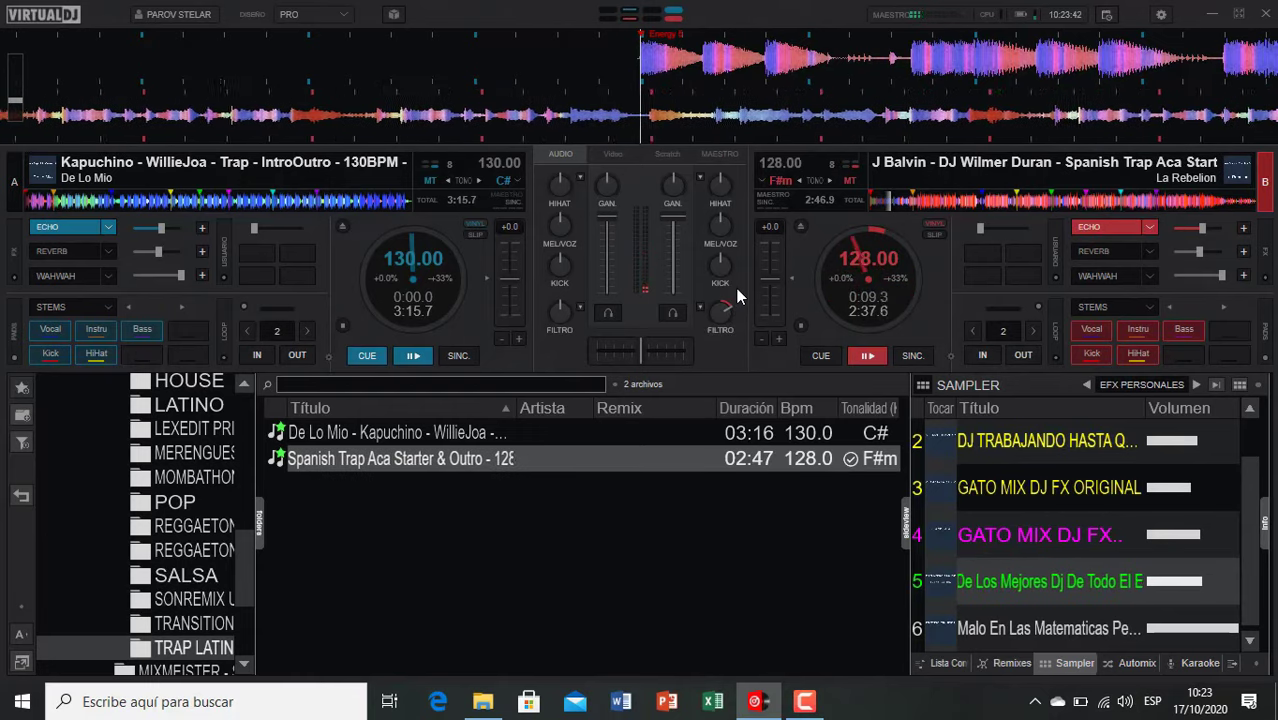